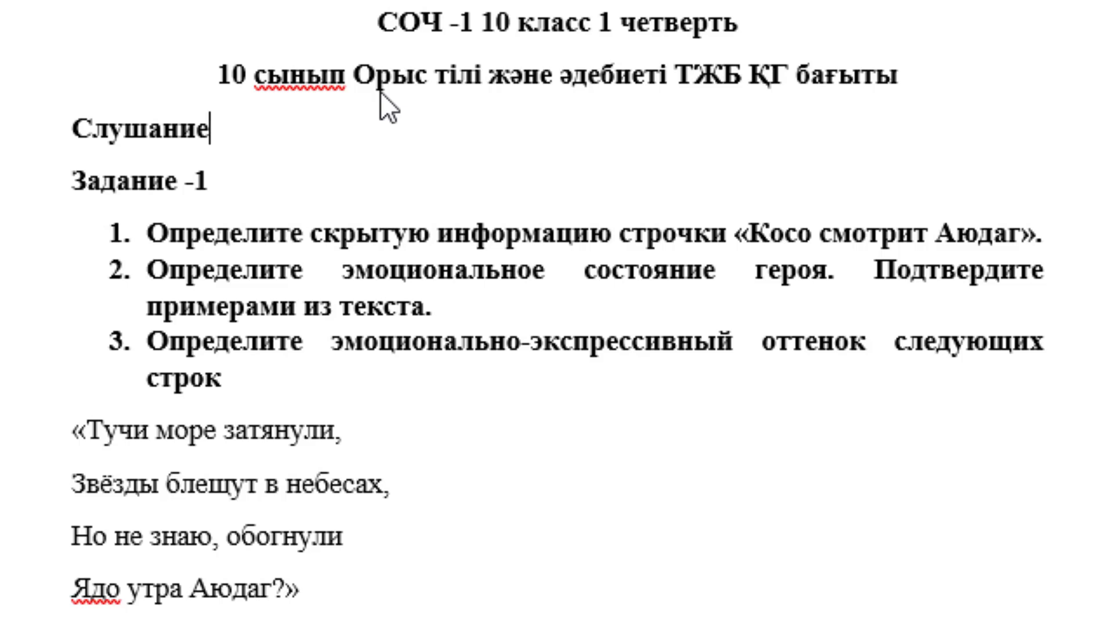
# - Insert 'тоқсан 1-' before 'Орыс' in the second heading line
pyautogui.click(355, 76)
pyautogui.write('тоқс')
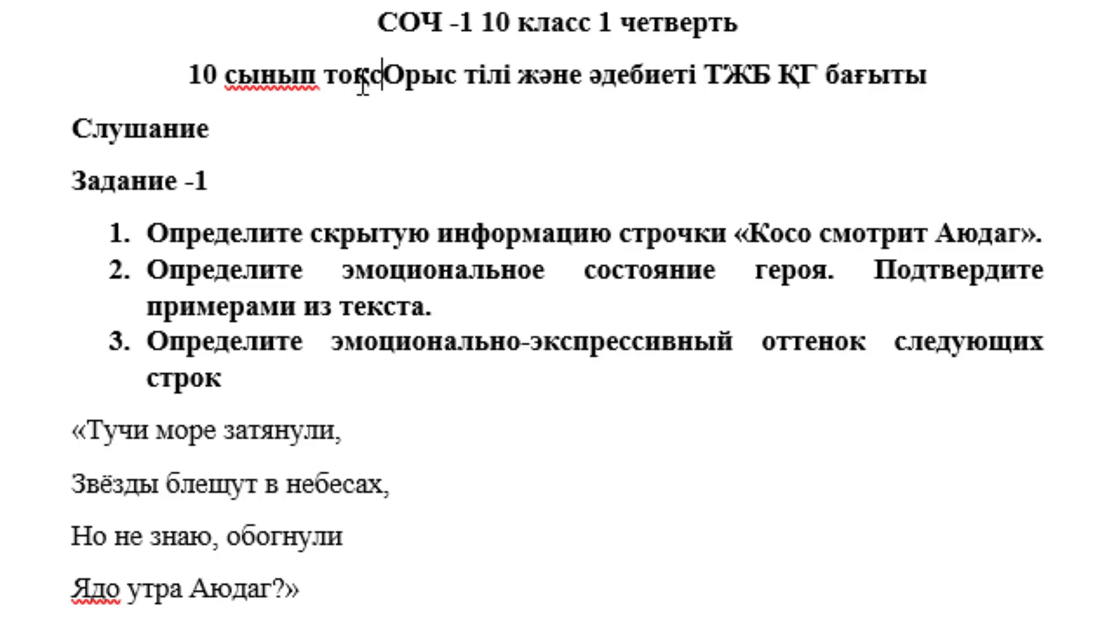
pyautogui.write('ан ')
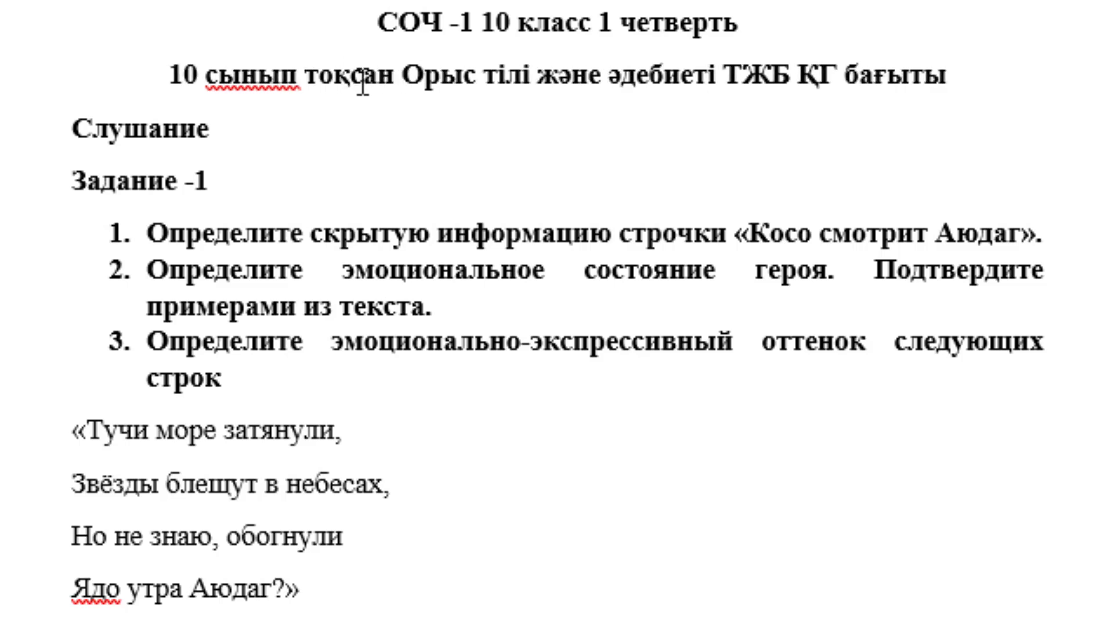
pyautogui.write('1-')
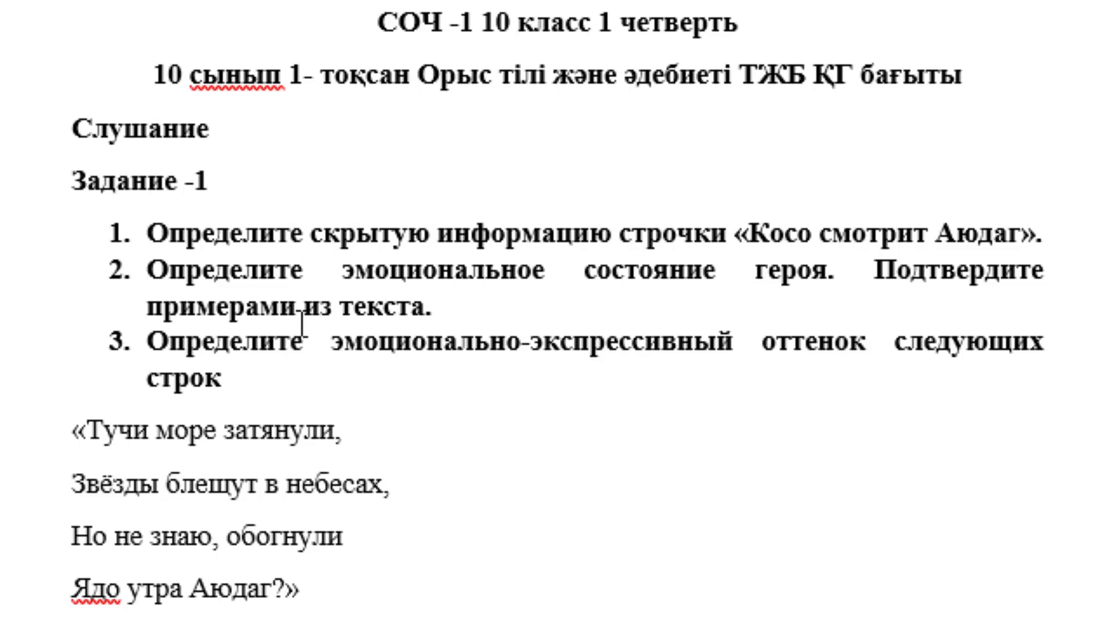
pyautogui.press('Down')
pyautogui.press('Down')
pyautogui.scroll(-1, 146, 224)
pyautogui.scroll(-1, 146, 224)
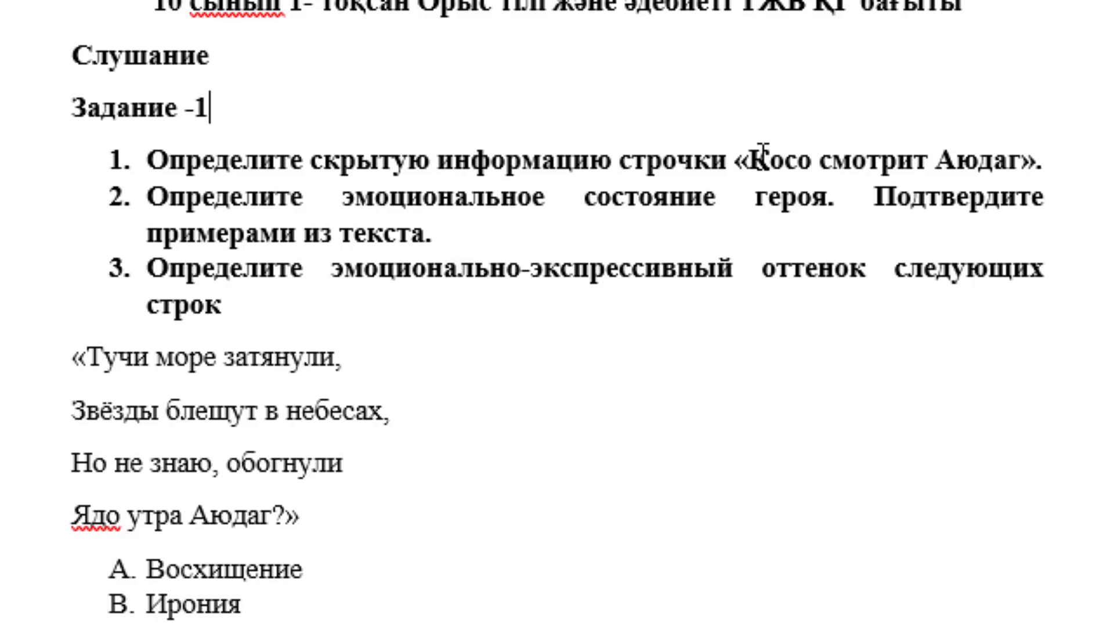
pyautogui.scroll(-2, 349, 209)
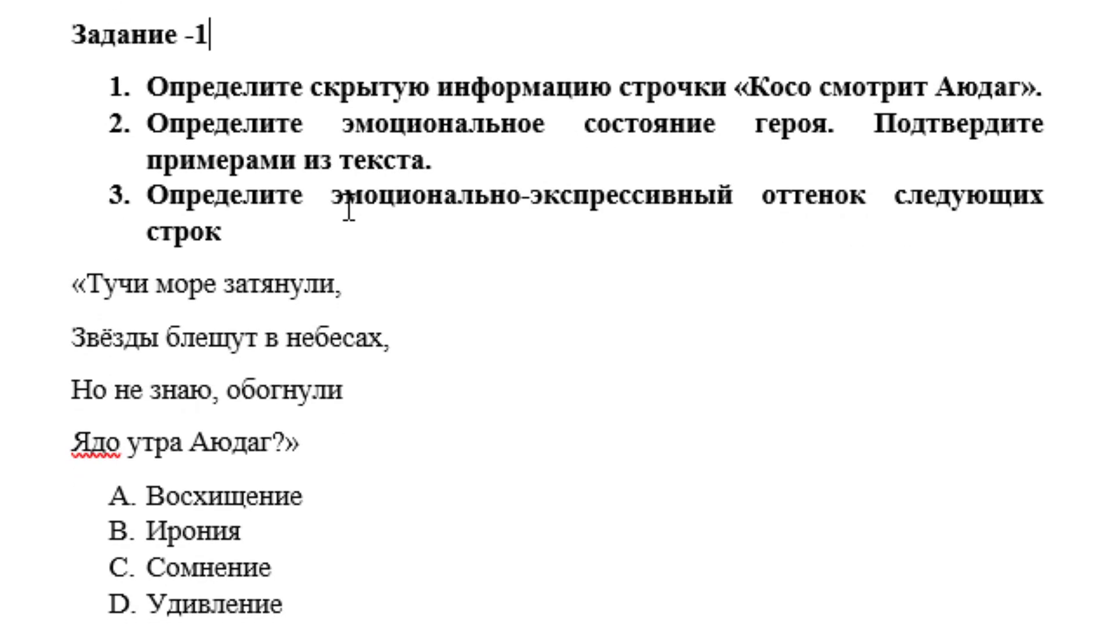
pyautogui.scroll(-2, 349, 209)
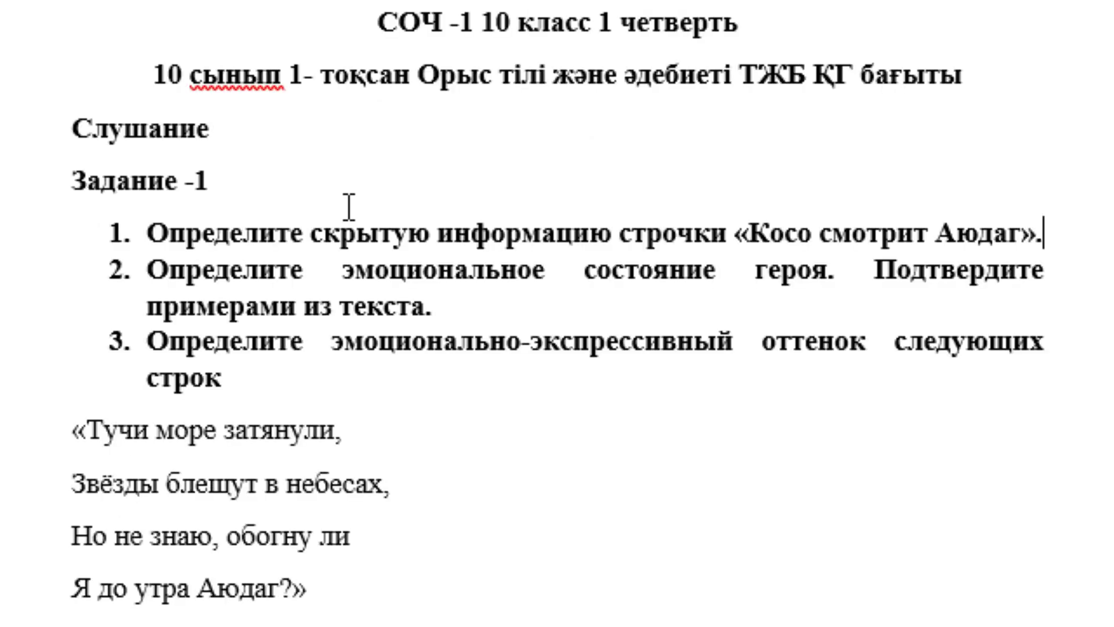
# - Start an unnumbered answer under question 1: 'Может быть интерпретирована как… смотрит на Аюдаг…'
pyautogui.press('Return')
pyautogui.press('BackSpace')
pyautogui.write('м')
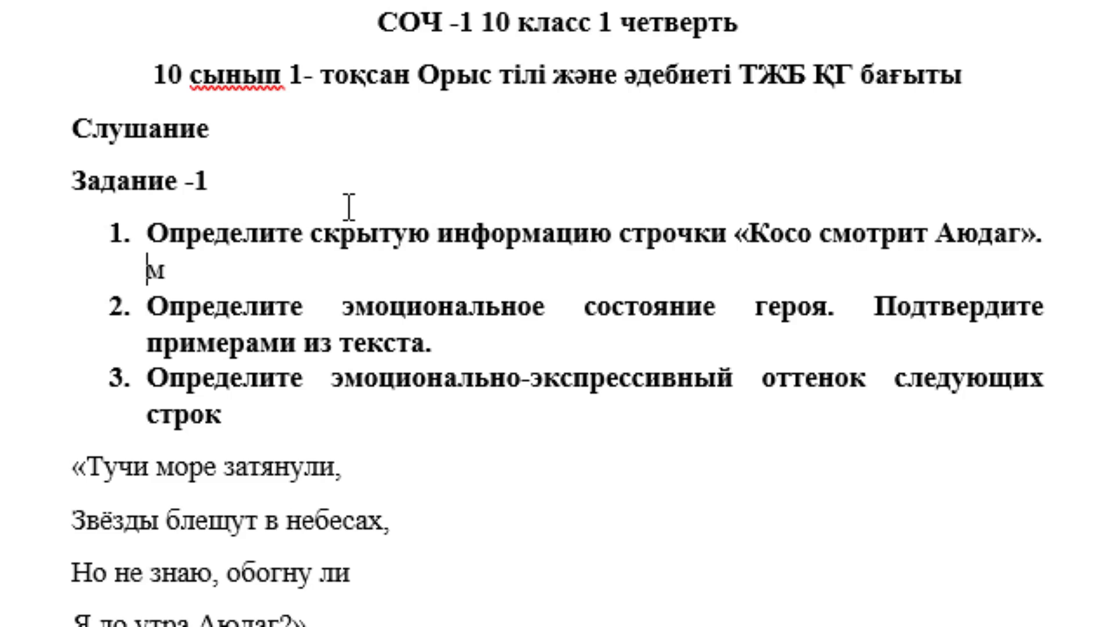
pyautogui.write('ожет быт')
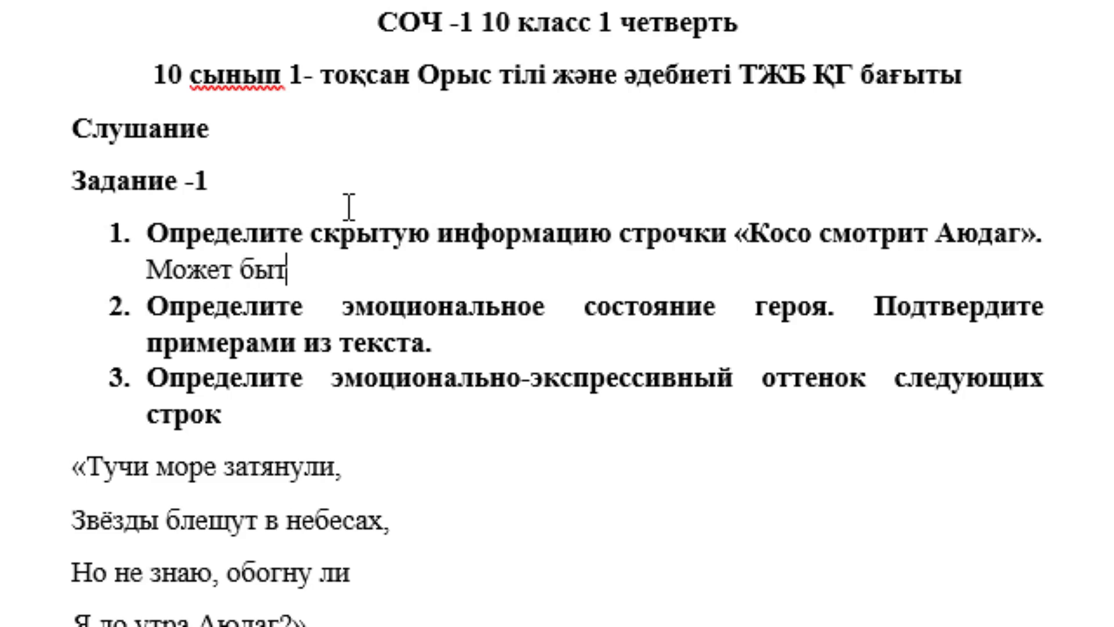
pyautogui.write('ь и')
pyautogui.write('нте')
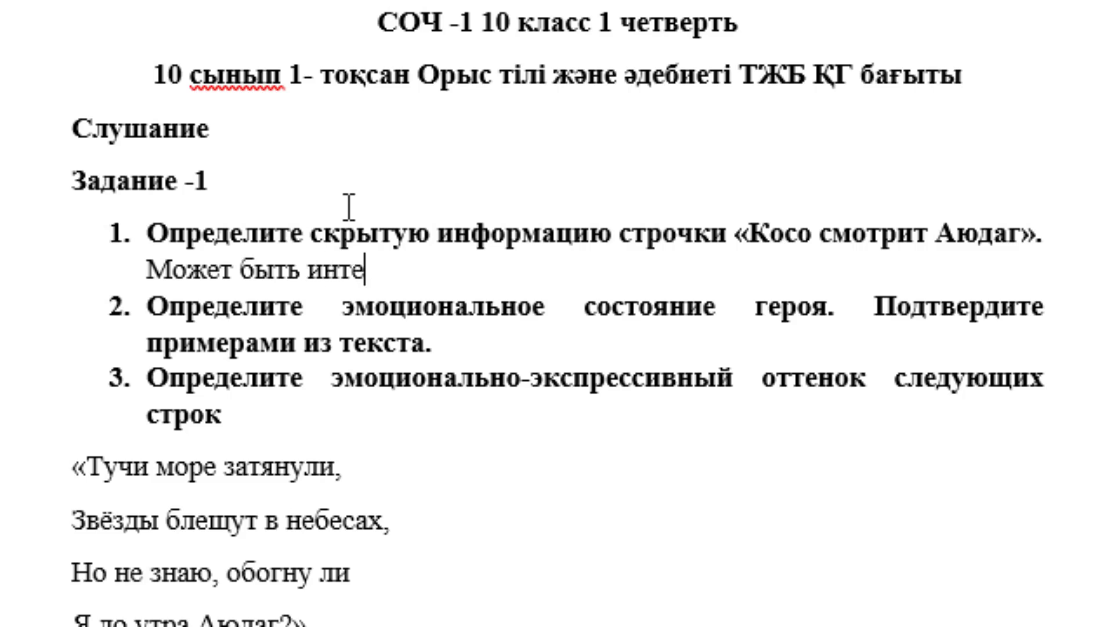
pyautogui.write('рпретиров')
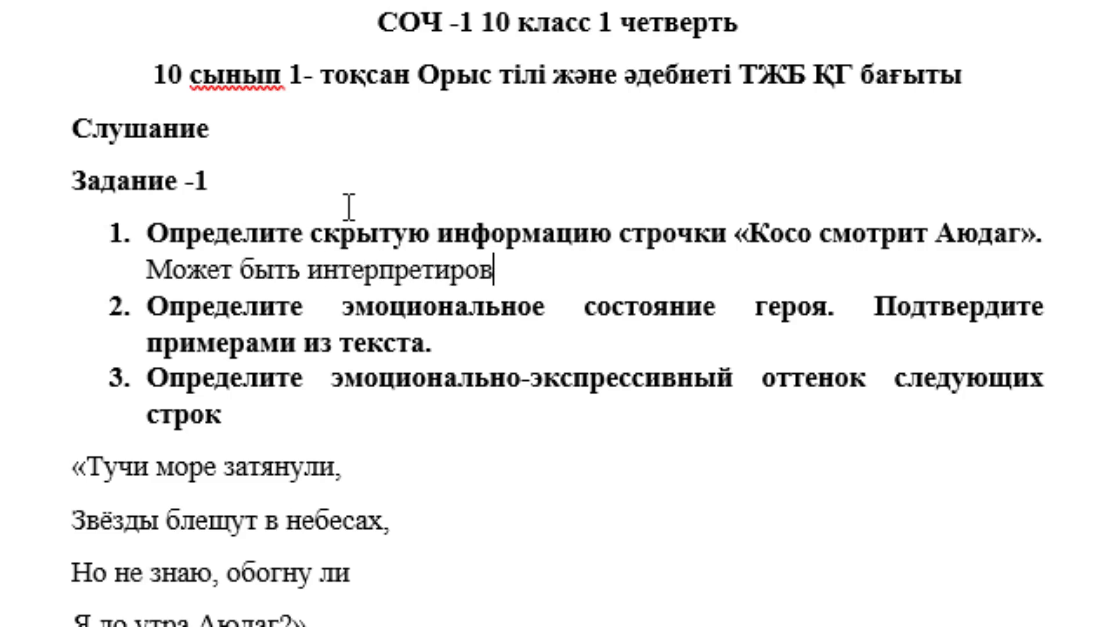
pyautogui.write('анак')
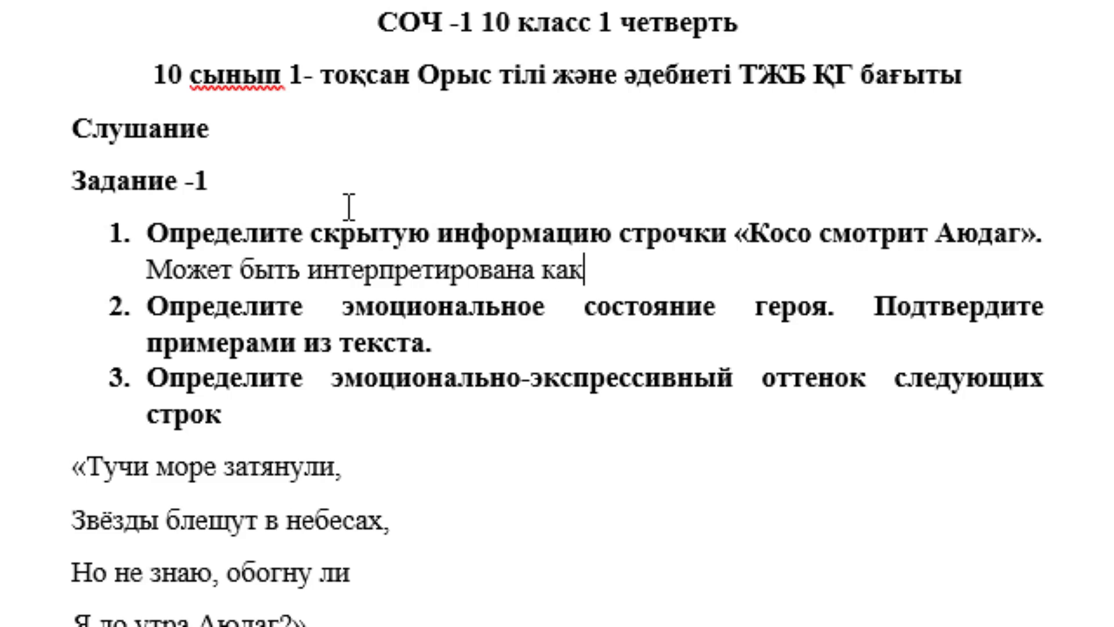
pyautogui.write(' опис')
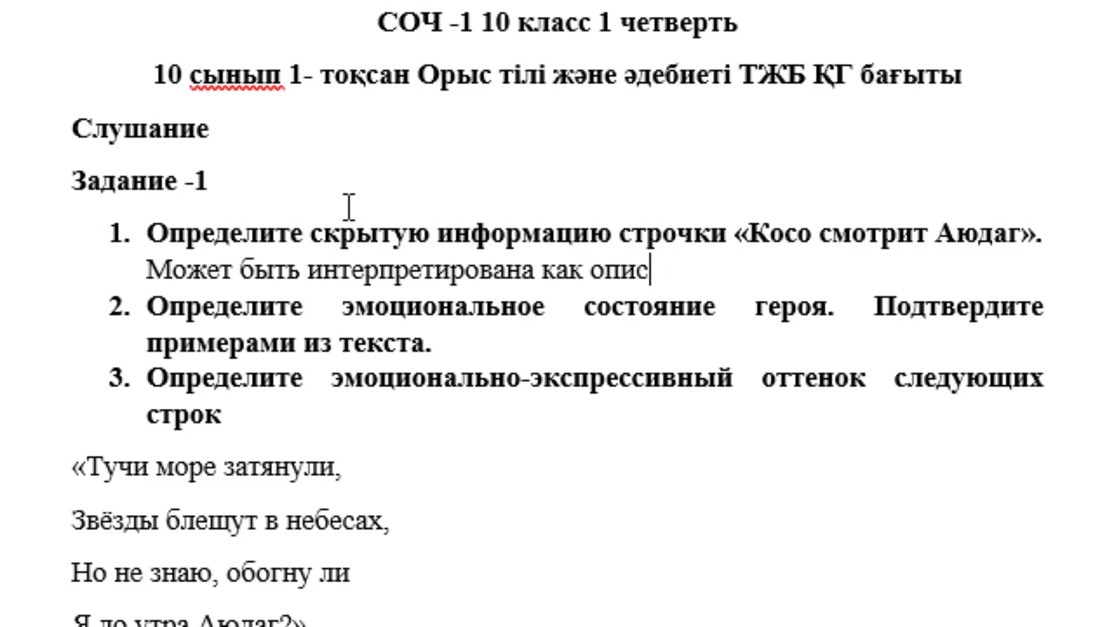
pyautogui.write('нание то')
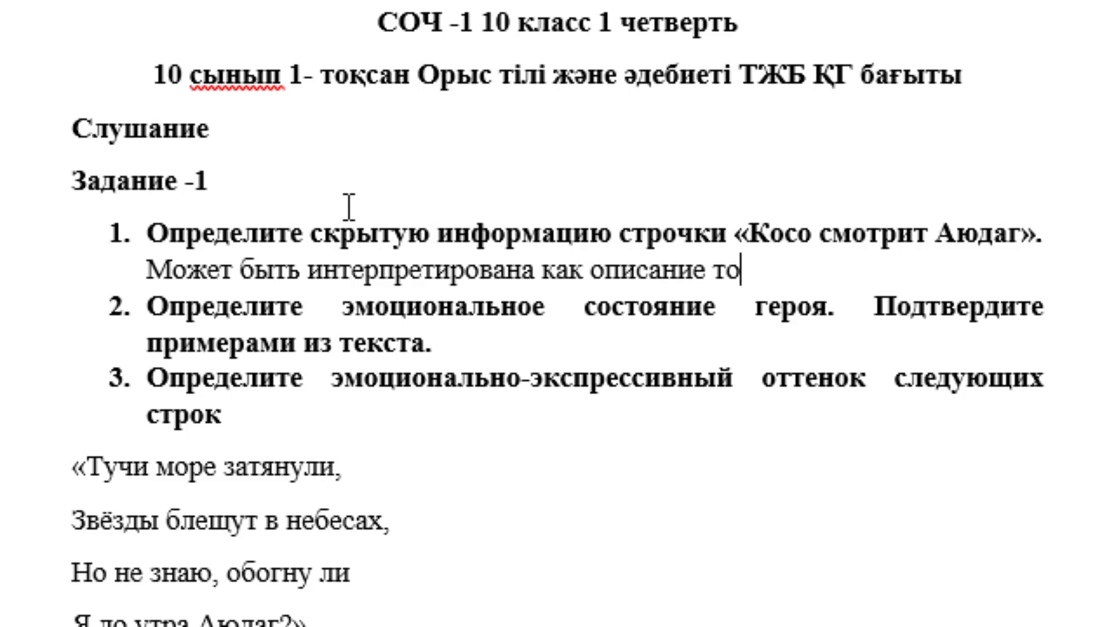
pyautogui.write('гоб')
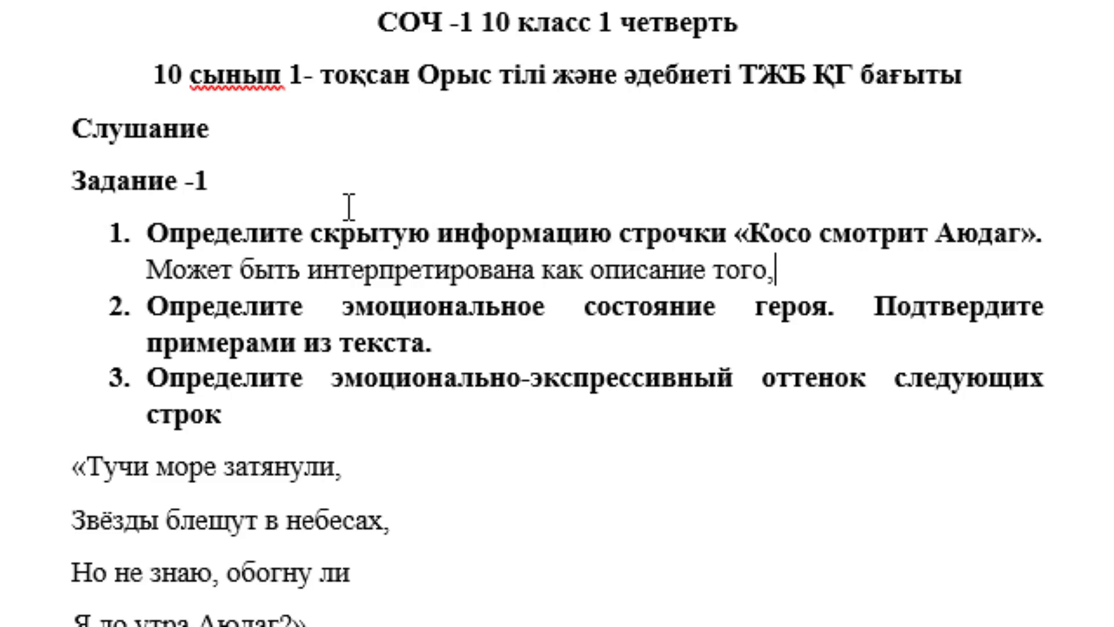
pyautogui.write(' как')
pyautogui.write(' гер')
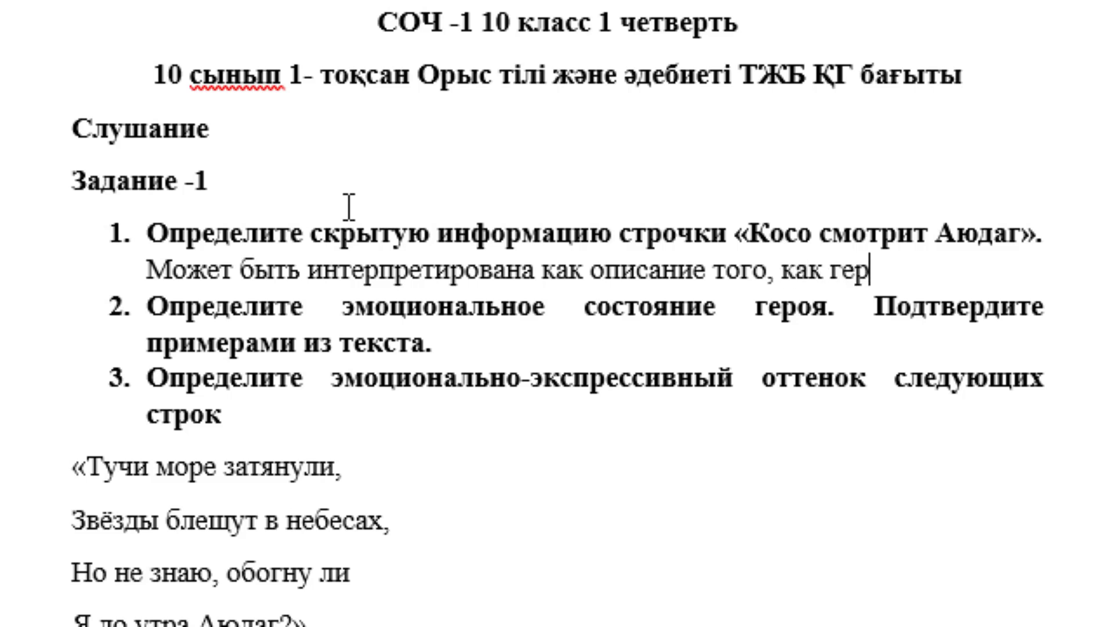
pyautogui.write('ой')
pyautogui.write(' смотр')
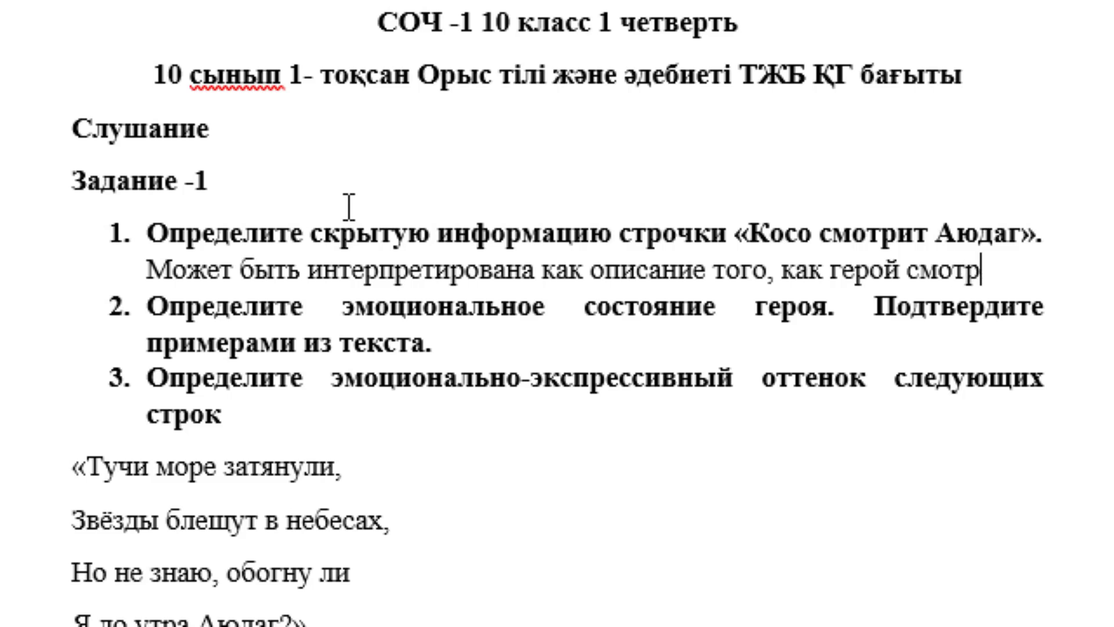
pyautogui.write('ит на ')
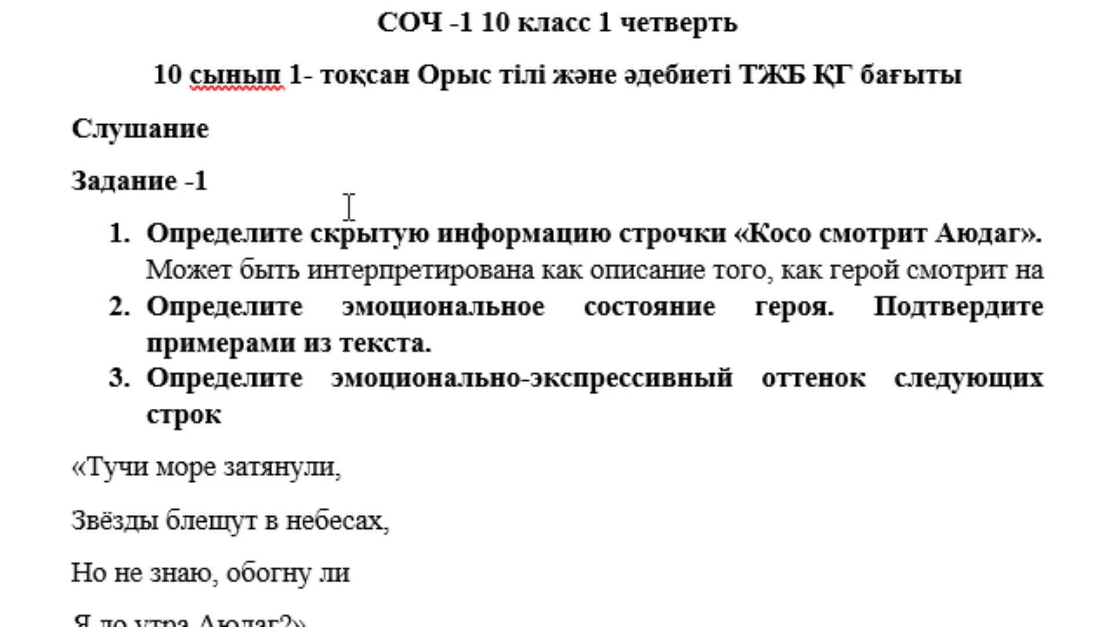
pyautogui.write('Аю')
pyautogui.write('дда')
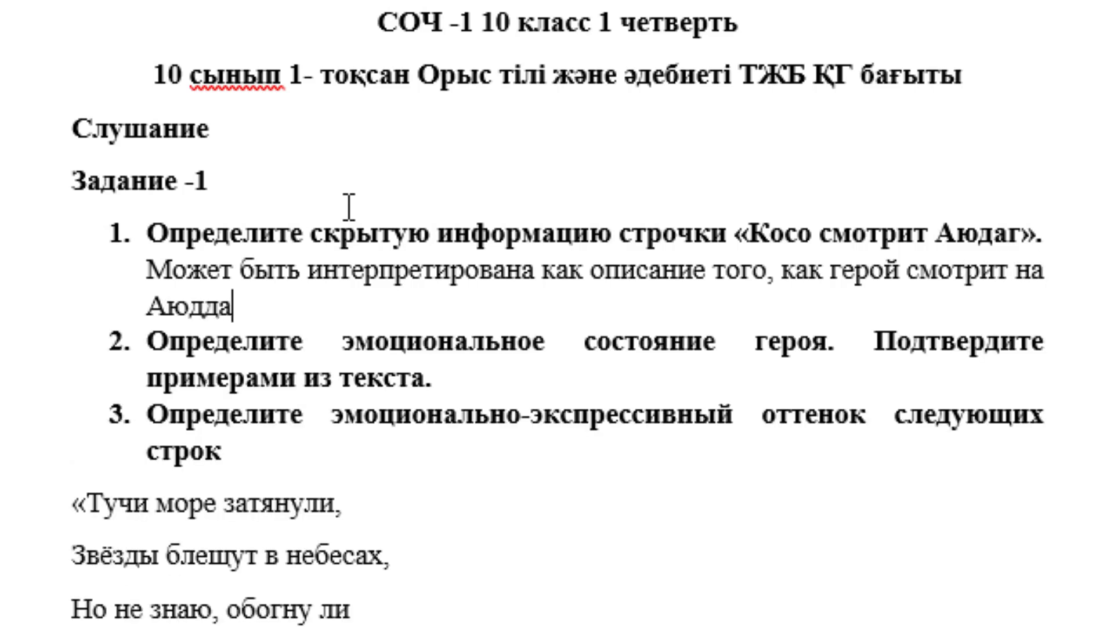
pyautogui.write('г')
pyautogui.press('BackSpace')
pyautogui.press('BackSpace')
pyautogui.press('BackSpace')
pyautogui.write('аг')
pyautogui.scroll(-3, 282, 283)
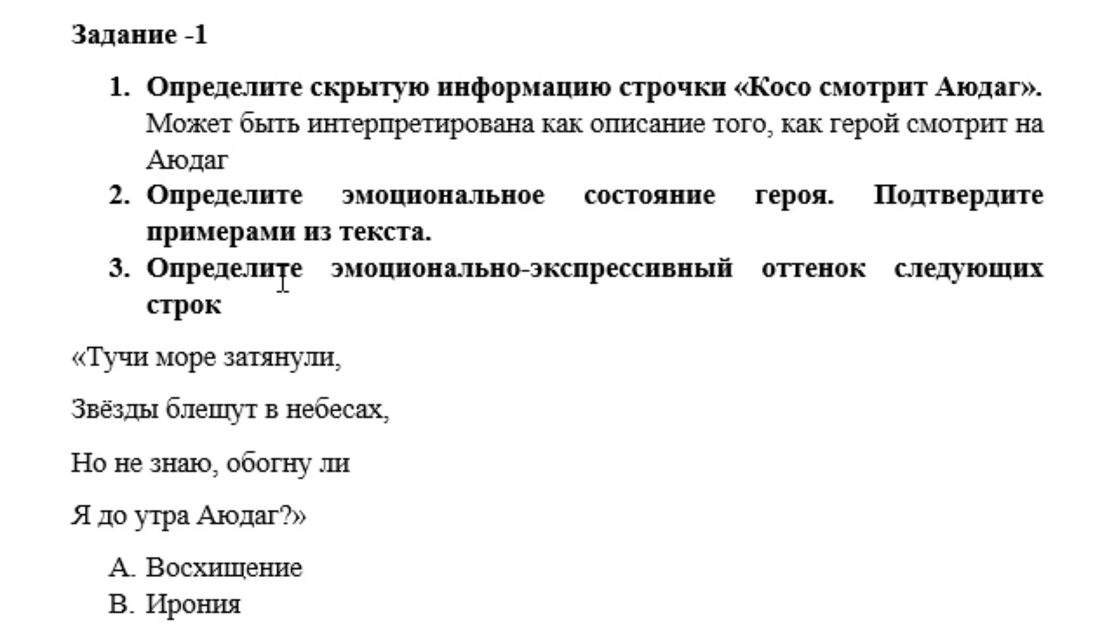
pyautogui.write(', с ка')
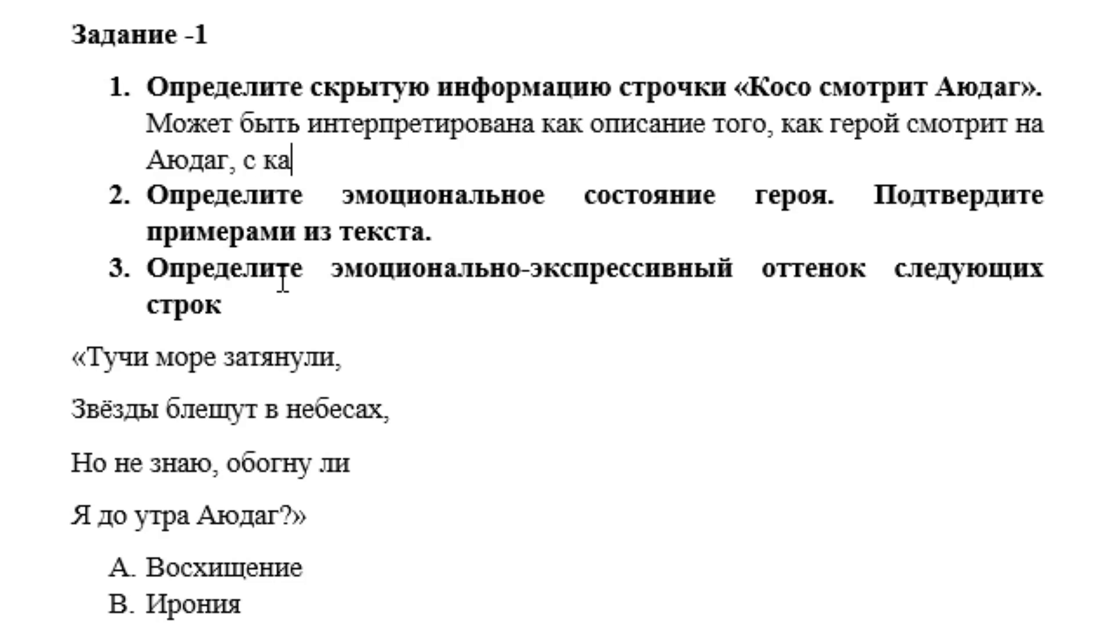
pyautogui.write('кий=')
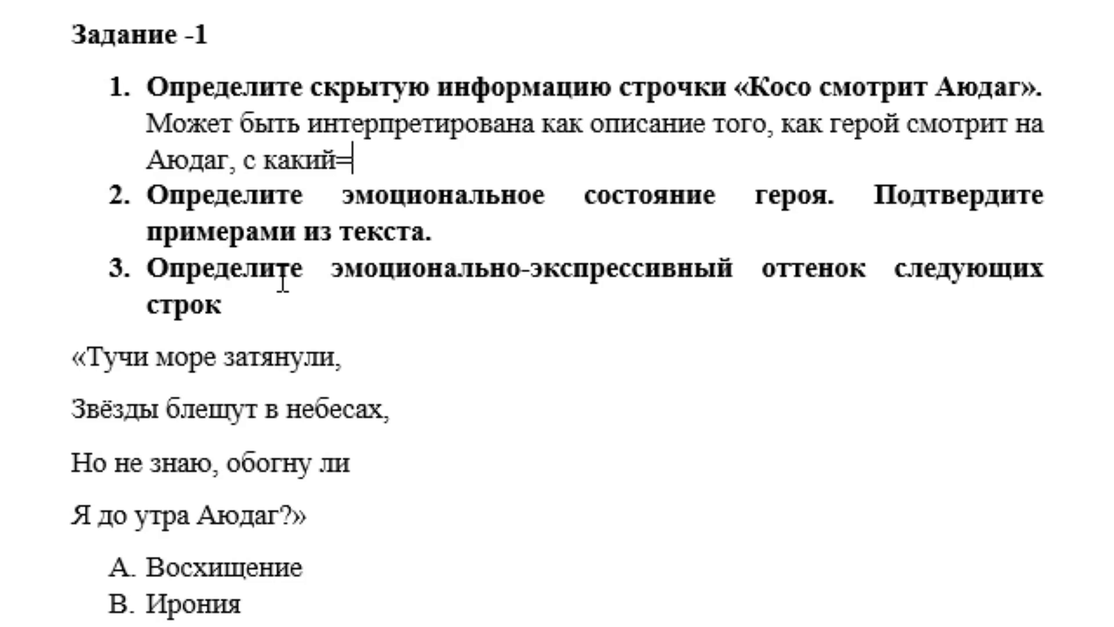
pyautogui.press('BackSpace')
pyautogui.write('-то о')
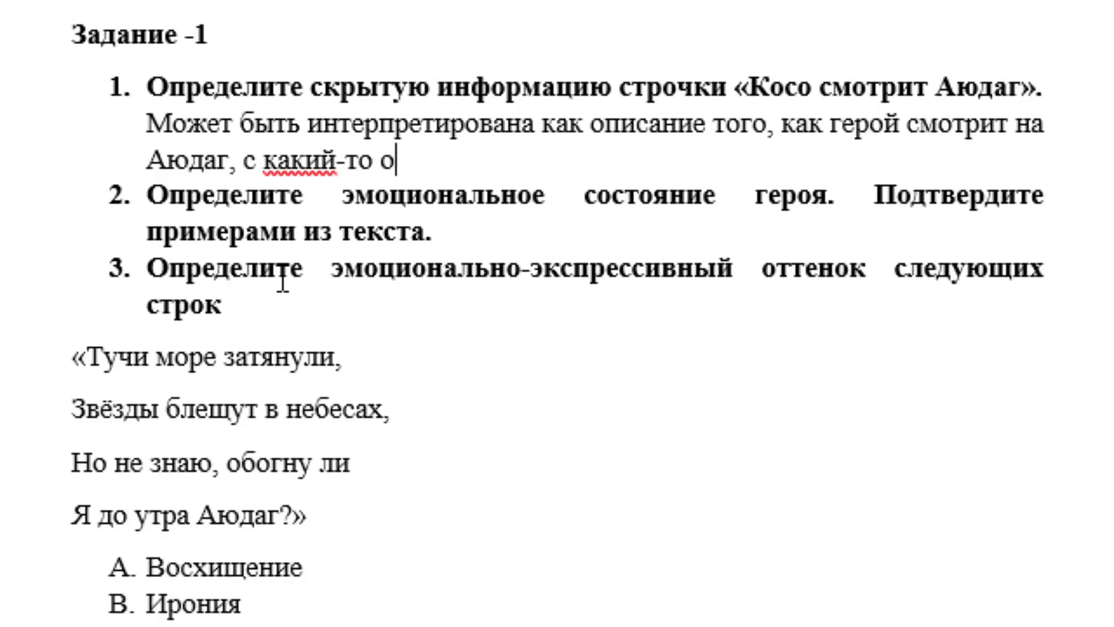
pyautogui.write('собенно')
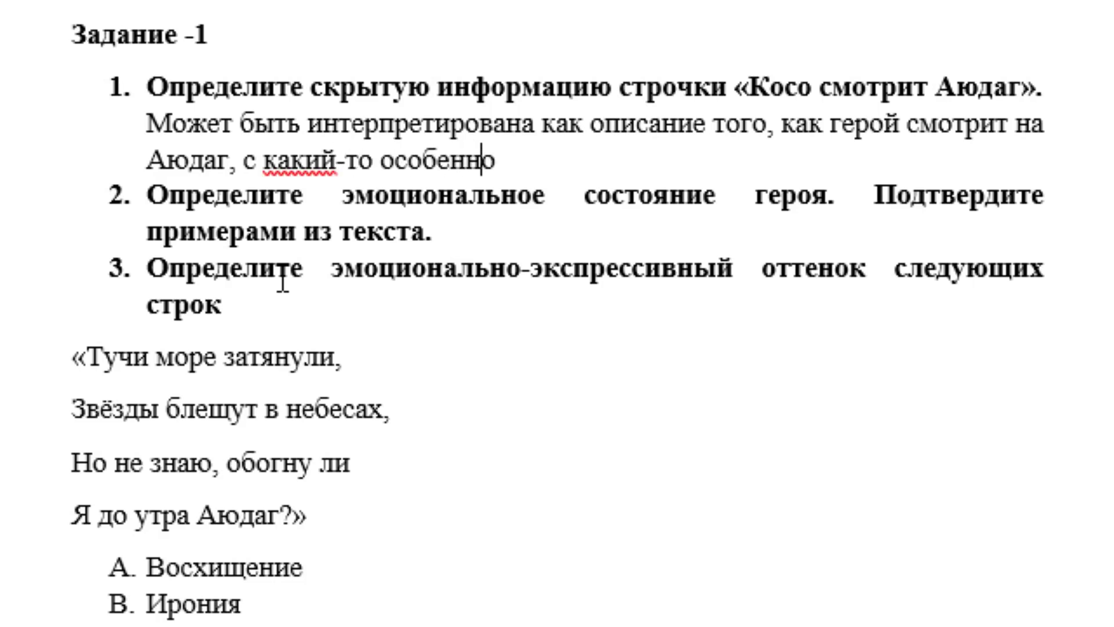
pyautogui.write('стью вз')
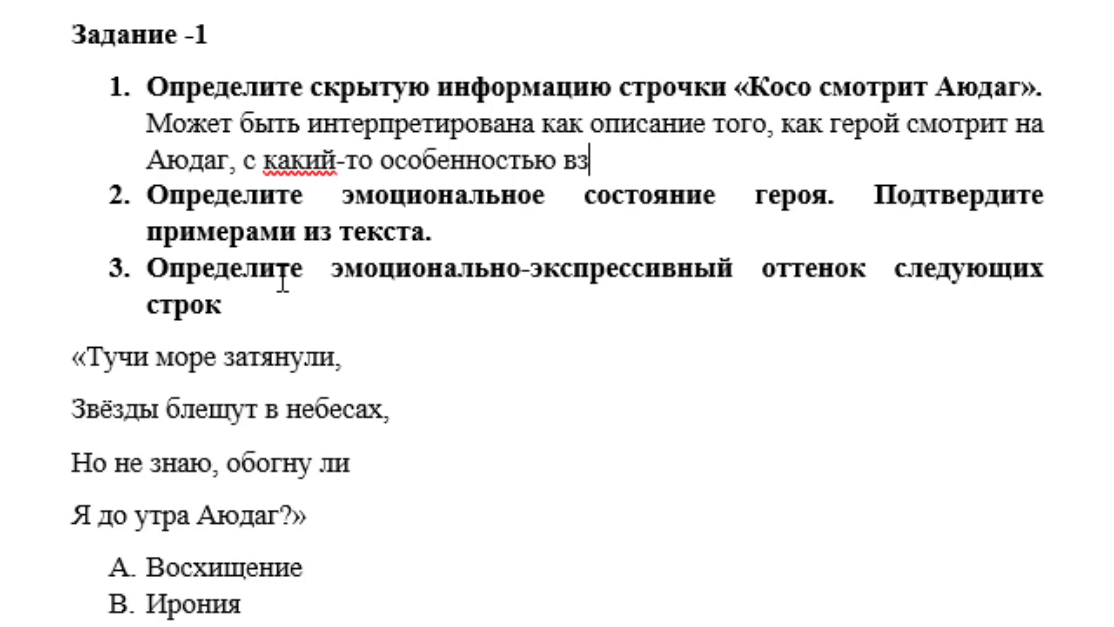
pyautogui.write('гляя')
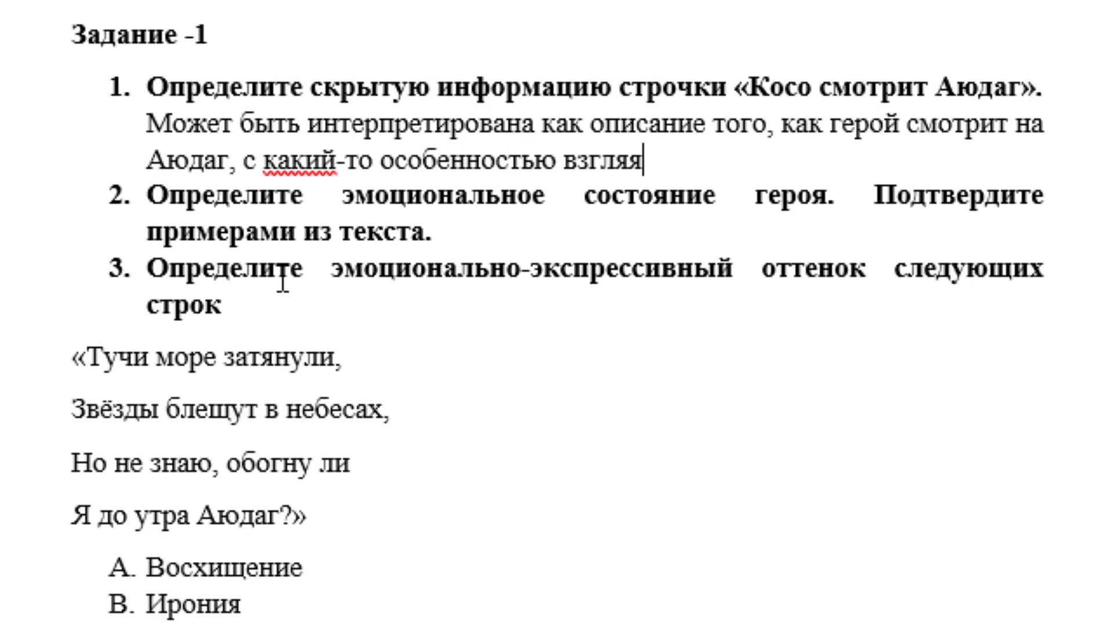
pyautogui.press('BackSpace')
pyautogui.write('да')
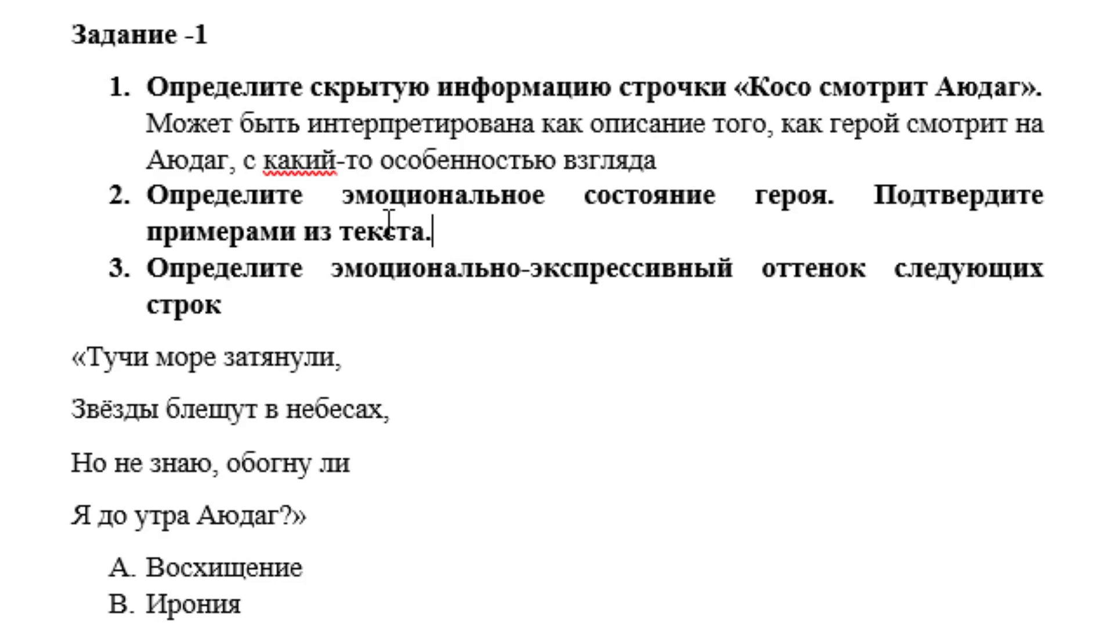
# - Correct 'какой' and end question 1's answer with 'Возможно с некоторым недоумением или сомнением'
pyautogui.click(320, 161)
pyautogui.press('BackSpace')
pyautogui.write('о')
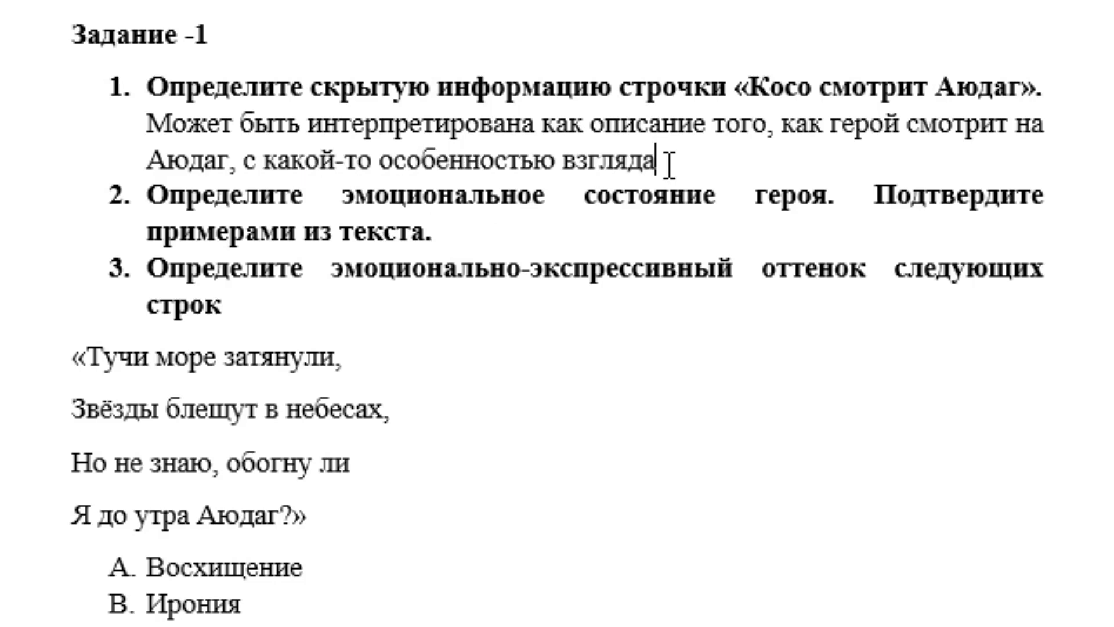
pyautogui.write('7')
pyautogui.press('BackSpace')
pyautogui.write('взгляда. Возм')
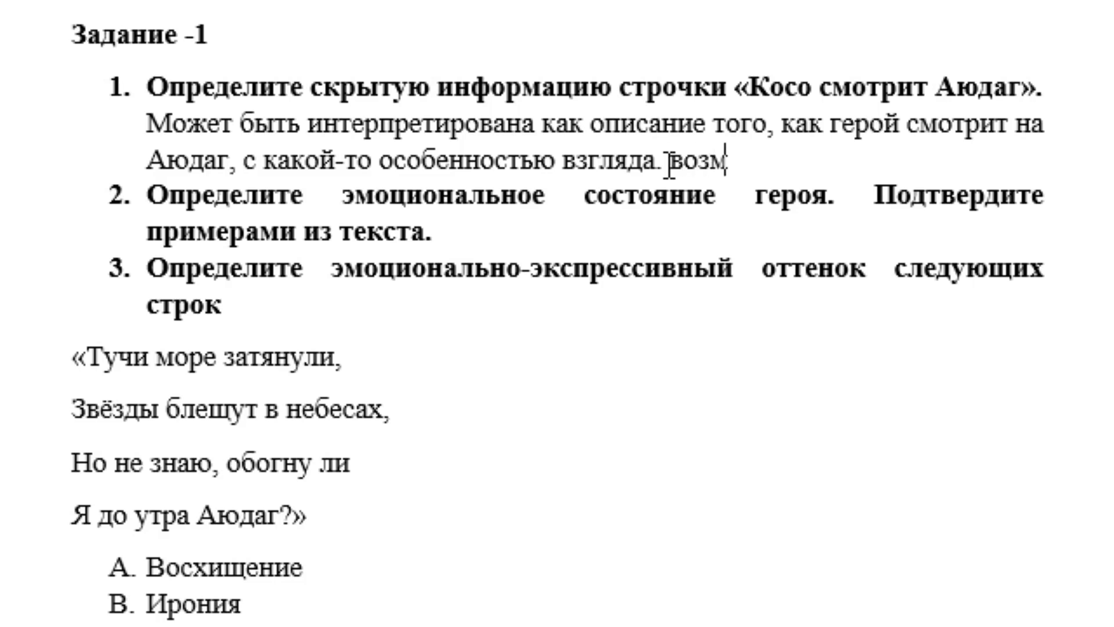
pyautogui.write('ожно с ')
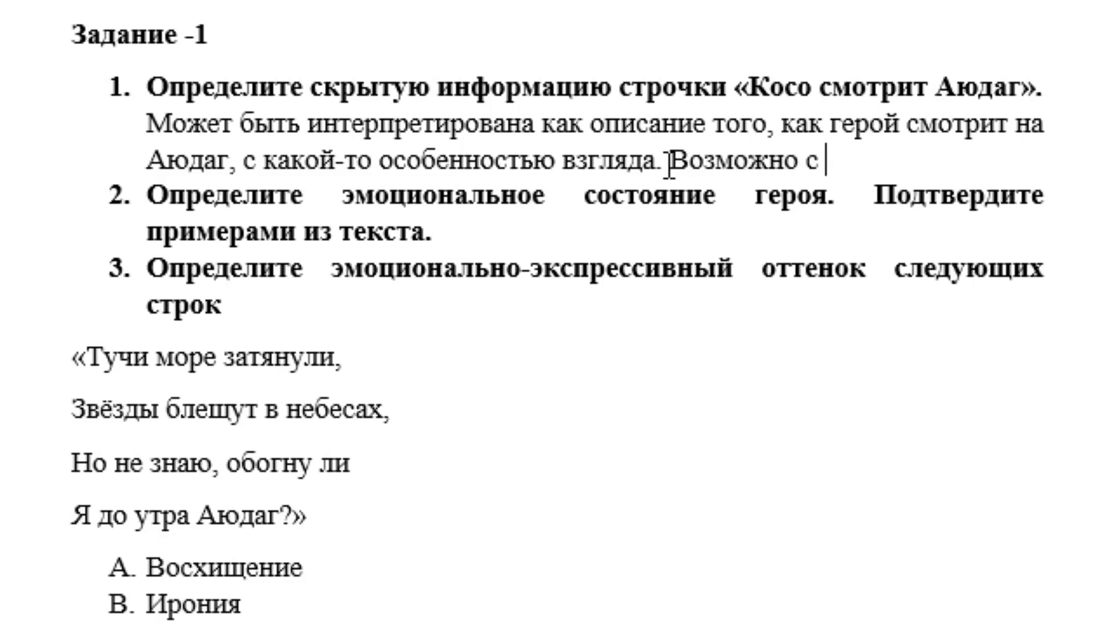
pyautogui.write('некоторым н')
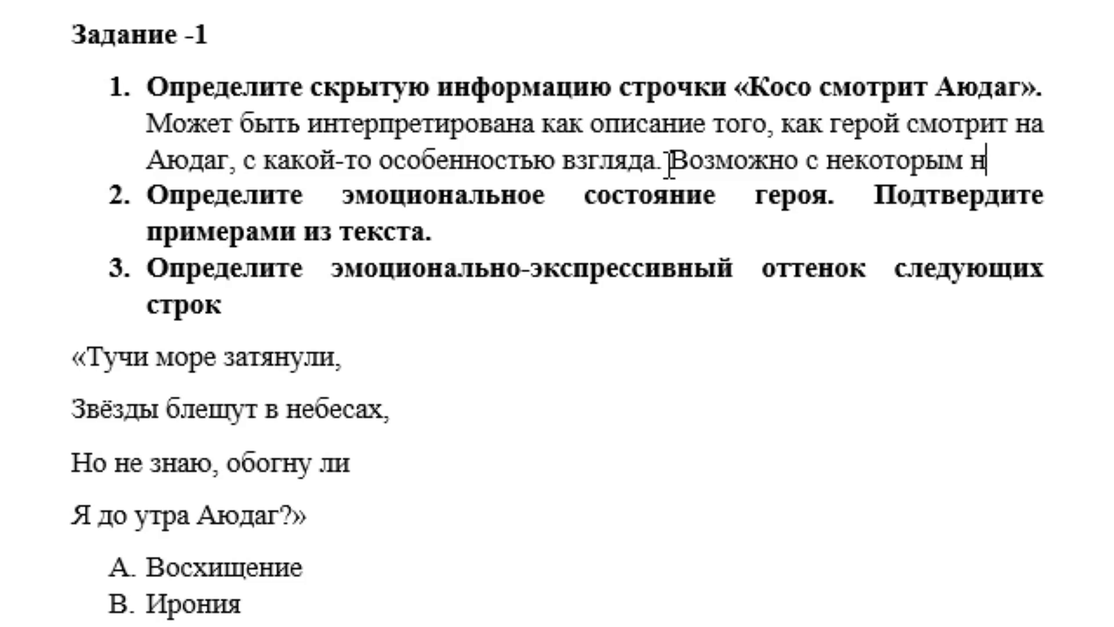
pyautogui.write('едоумен')
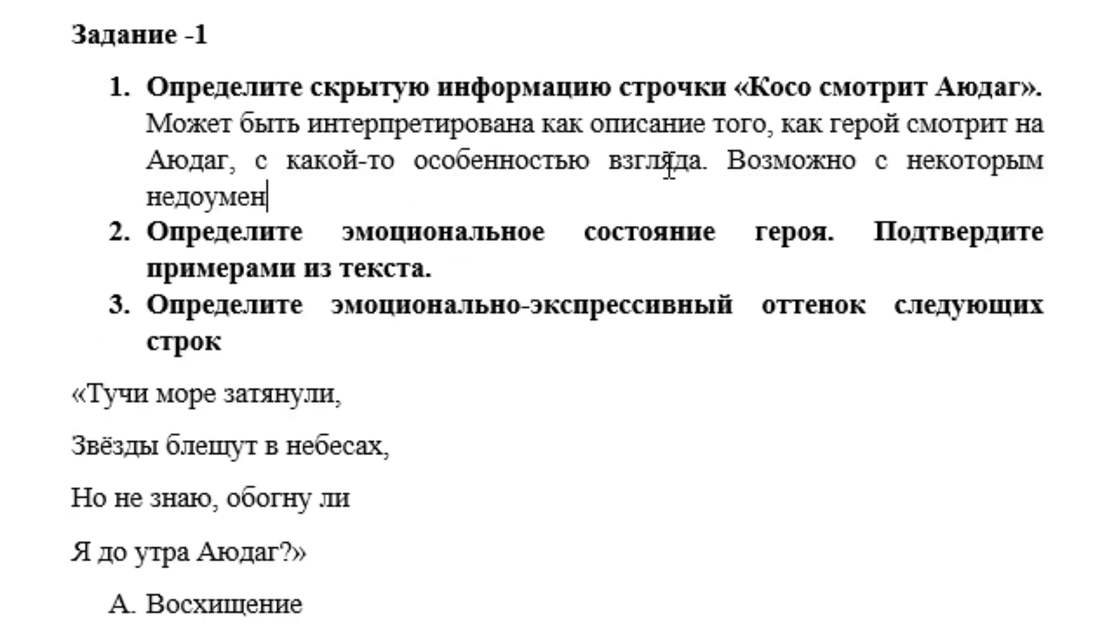
pyautogui.write('ием или с')
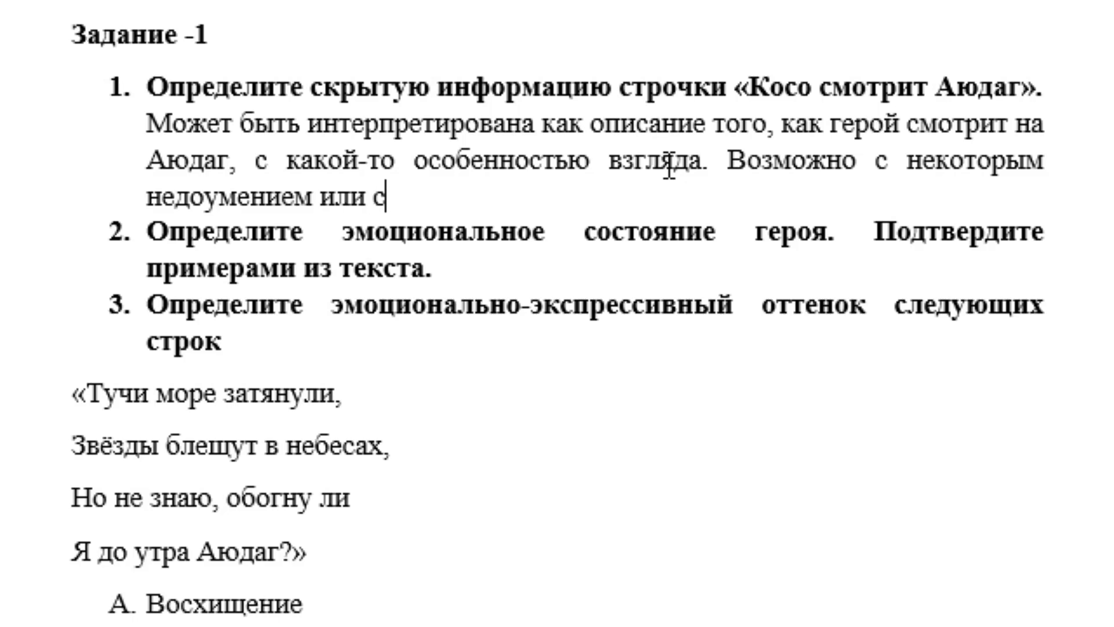
pyautogui.write('омнением.')
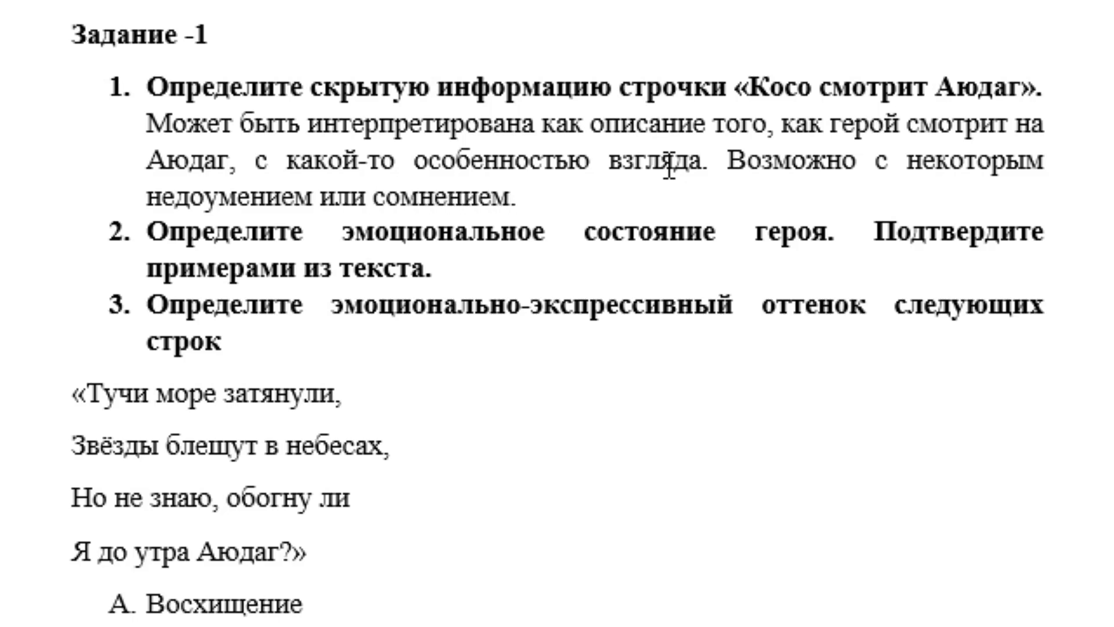
# - Answer question 2 on doubt and anxiety, quoting «Добрый конь мой, ободрися» and «но не знаю…»
pyautogui.click(479, 272)
pyautogui.press('Return')
pyautogui.press('BackSpace')
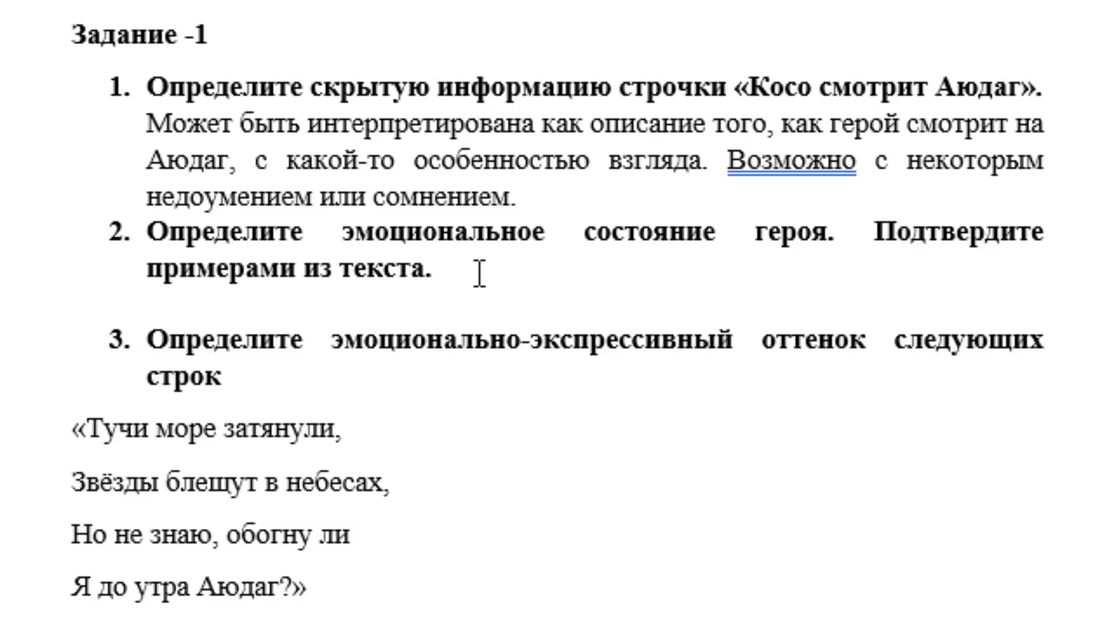
pyautogui.write('эмо')
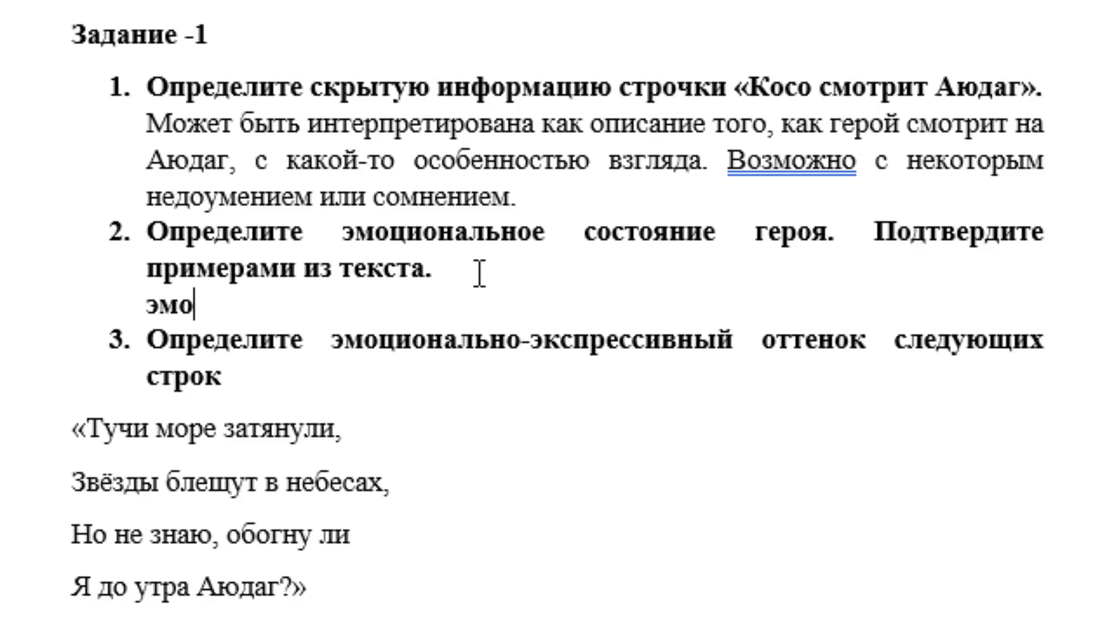
pyautogui.write('циа')
pyautogui.press('BackSpace')
pyautogui.press('BackSpace')
pyautogui.press('BackSpace')
pyautogui.press('BackSpace')
pyautogui.press('BackSpace')
pyautogui.press('BackSpace')
pyautogui.write('э')
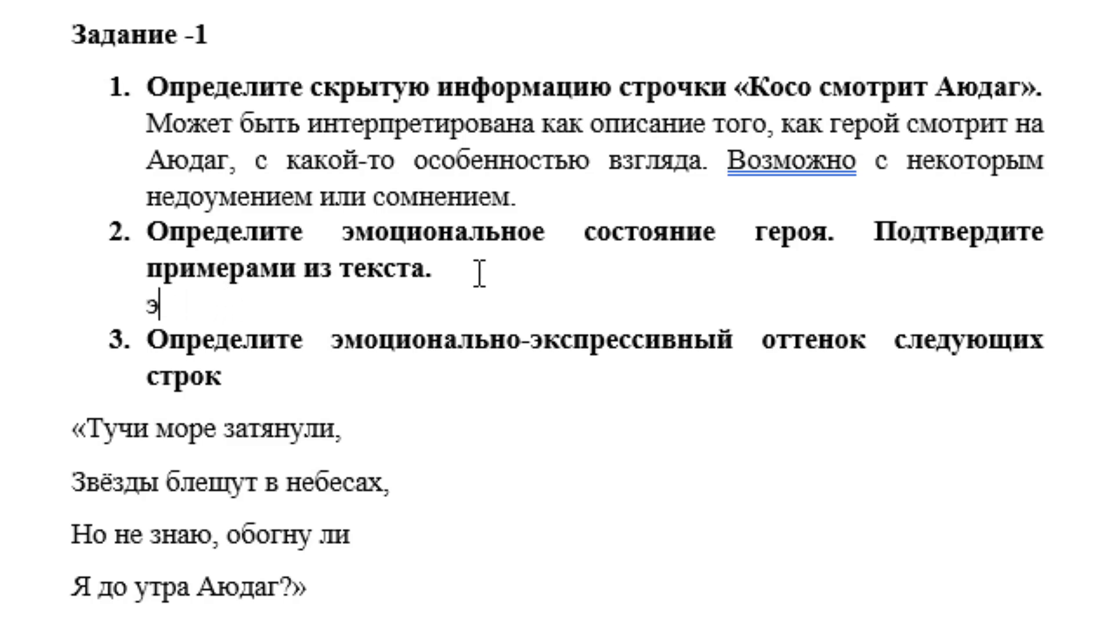
pyautogui.write('моциан')
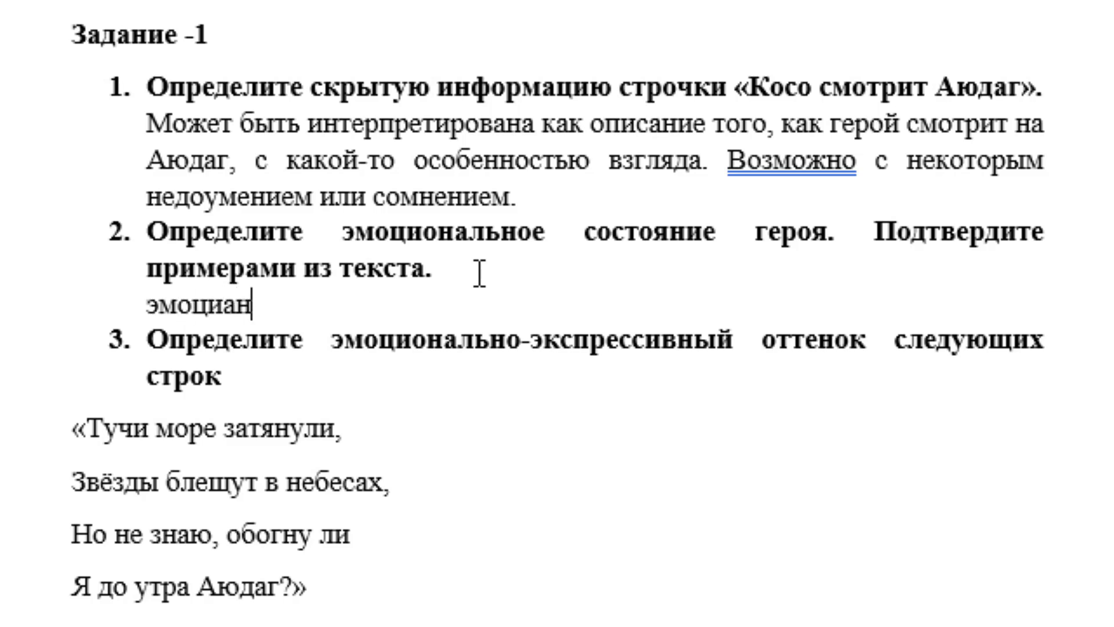
pyautogui.write('а')
pyautogui.press('BackSpace')
pyautogui.press('BackSpace')
pyautogui.press('BackSpace')
pyautogui.write('ональ')
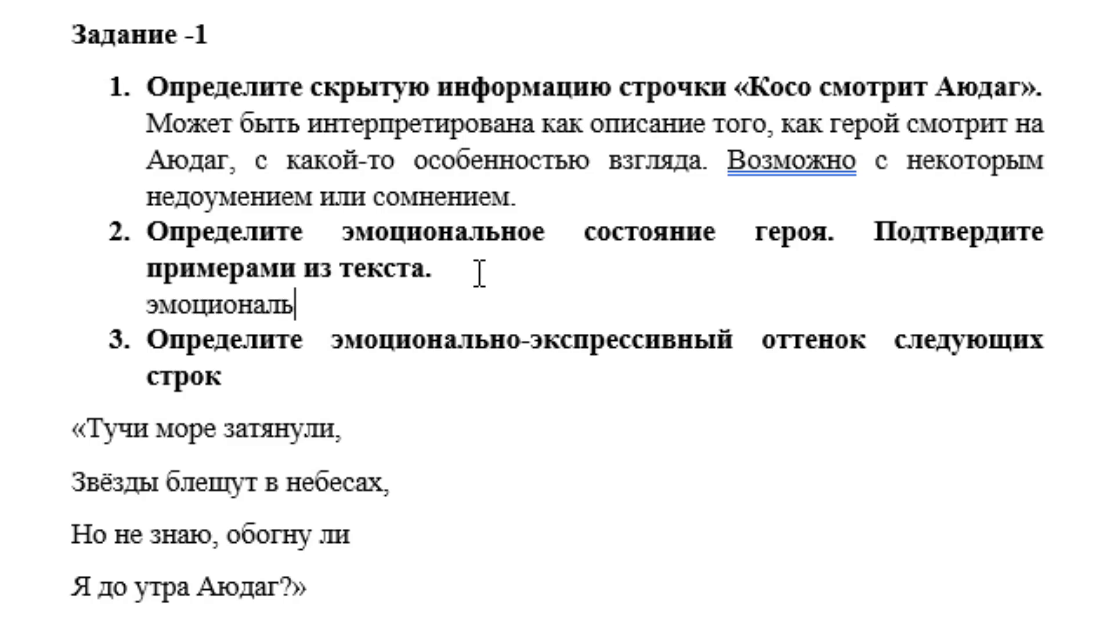
pyautogui.write('ное ')
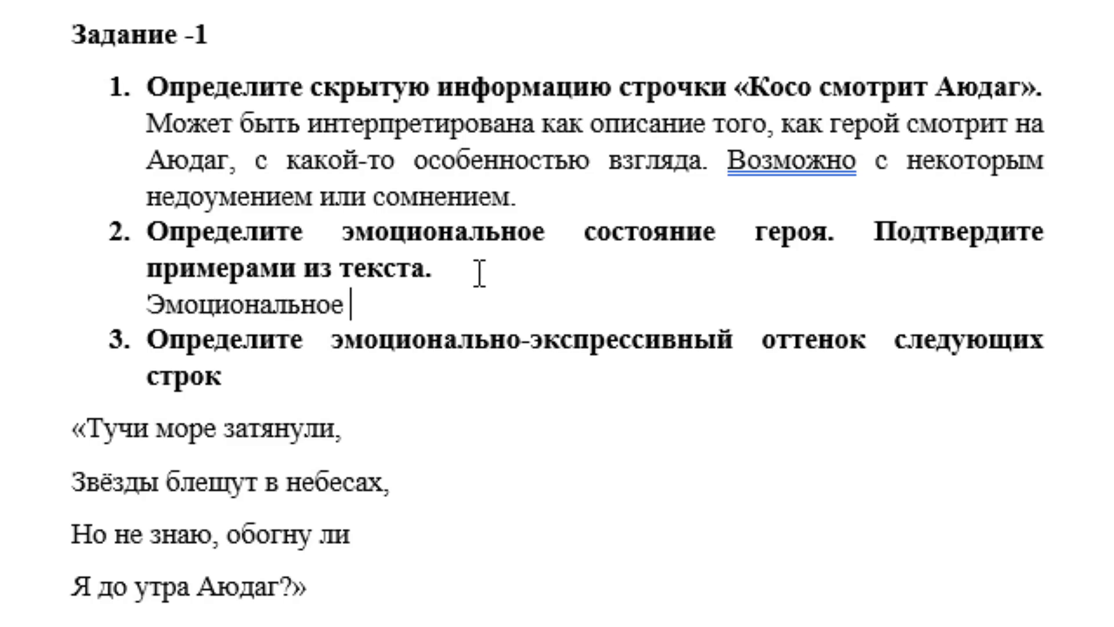
pyautogui.write('состояни')
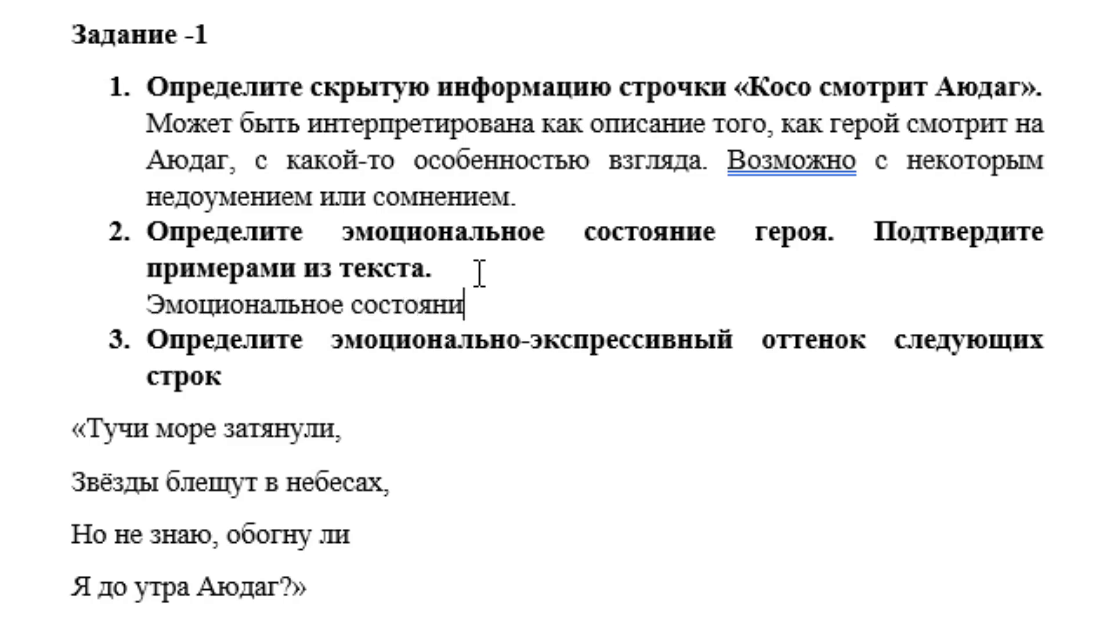
pyautogui.write('е гер')
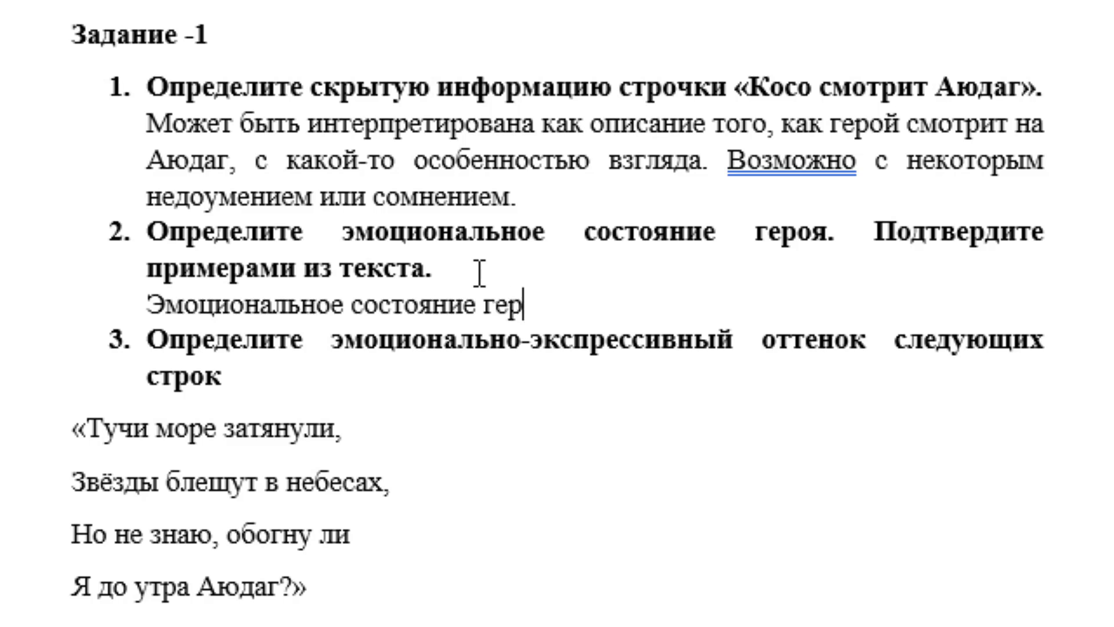
pyautogui.write('оя в данном')
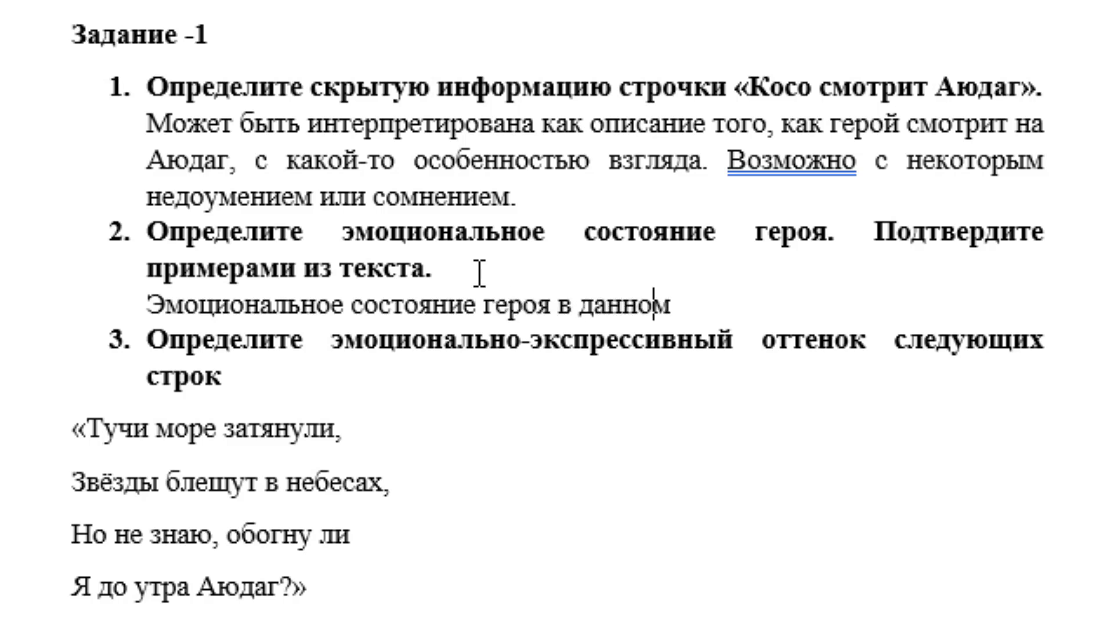
pyautogui.write(' текст')
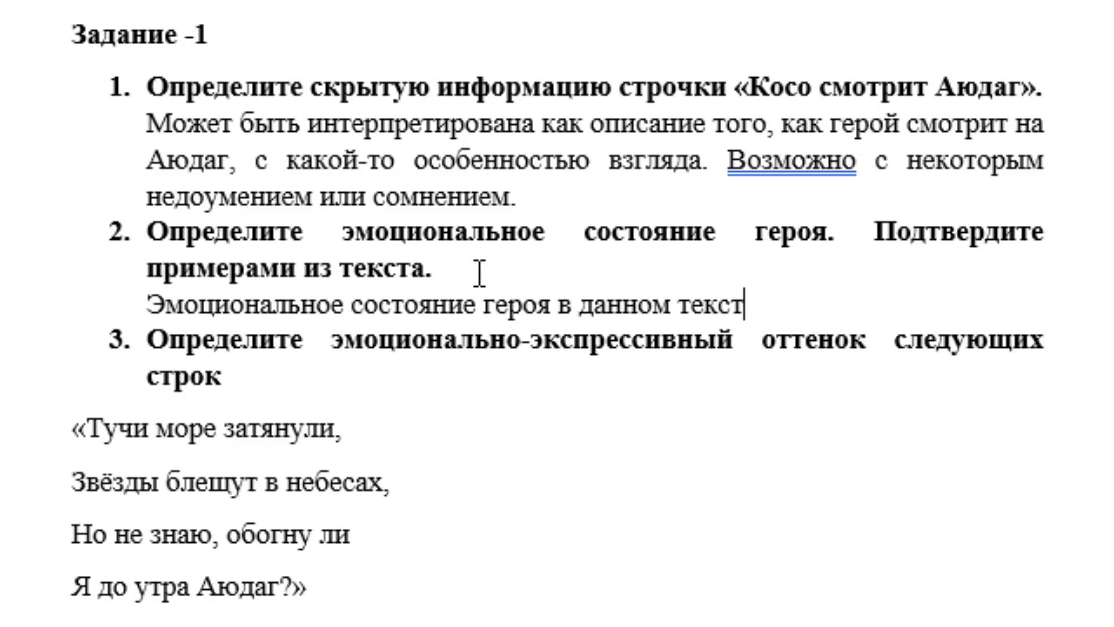
pyautogui.write('е м')
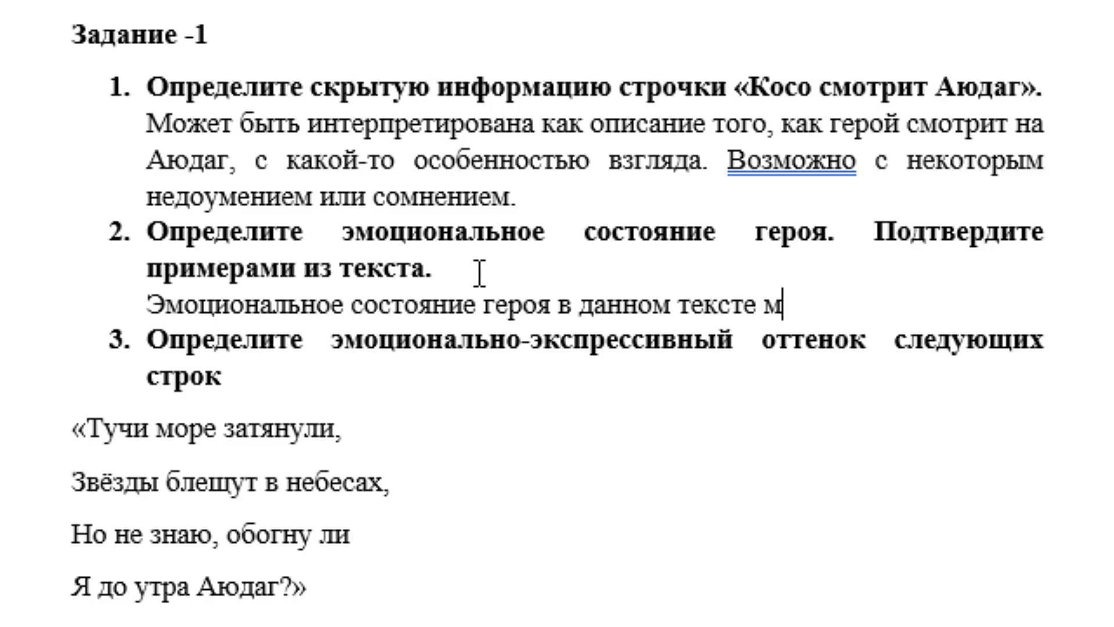
pyautogui.write('ожно')
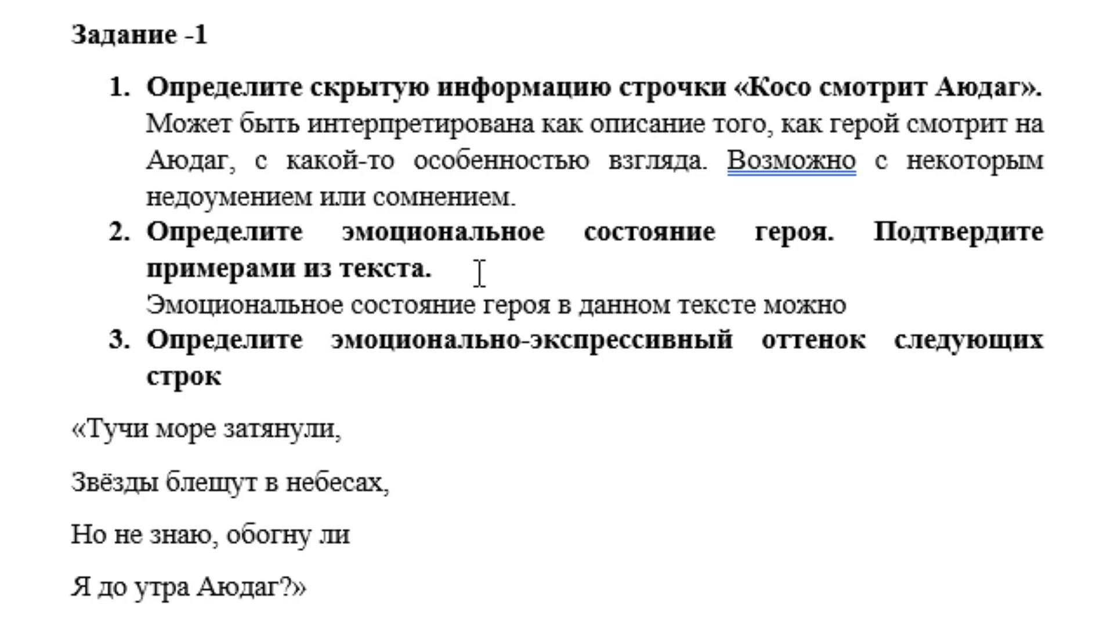
pyautogui.write(' определит')
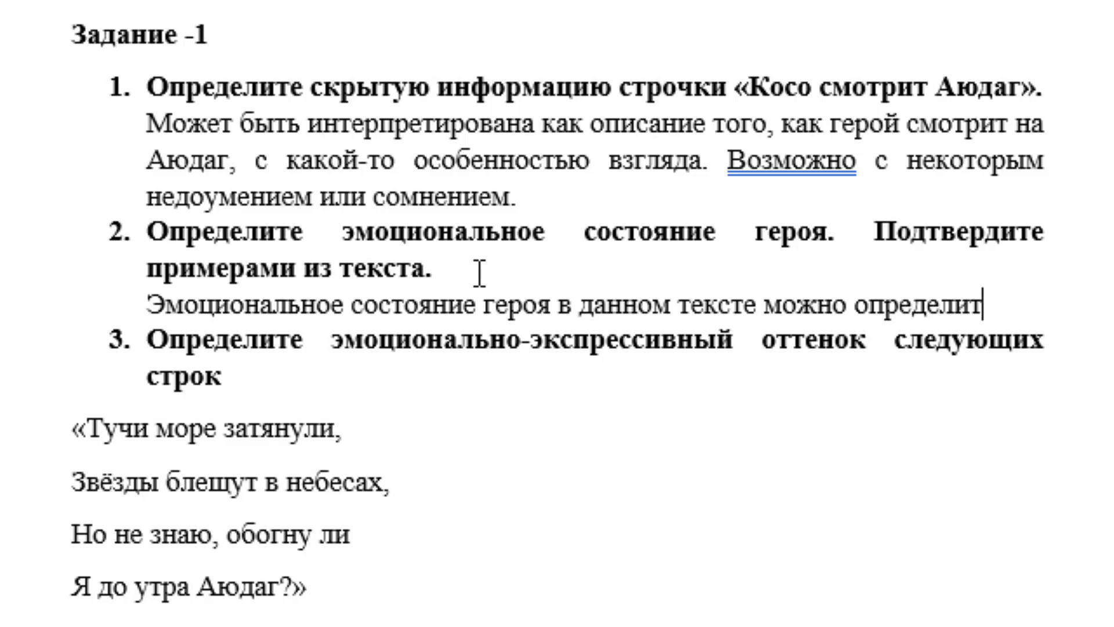
pyautogui.write('ь как сом')
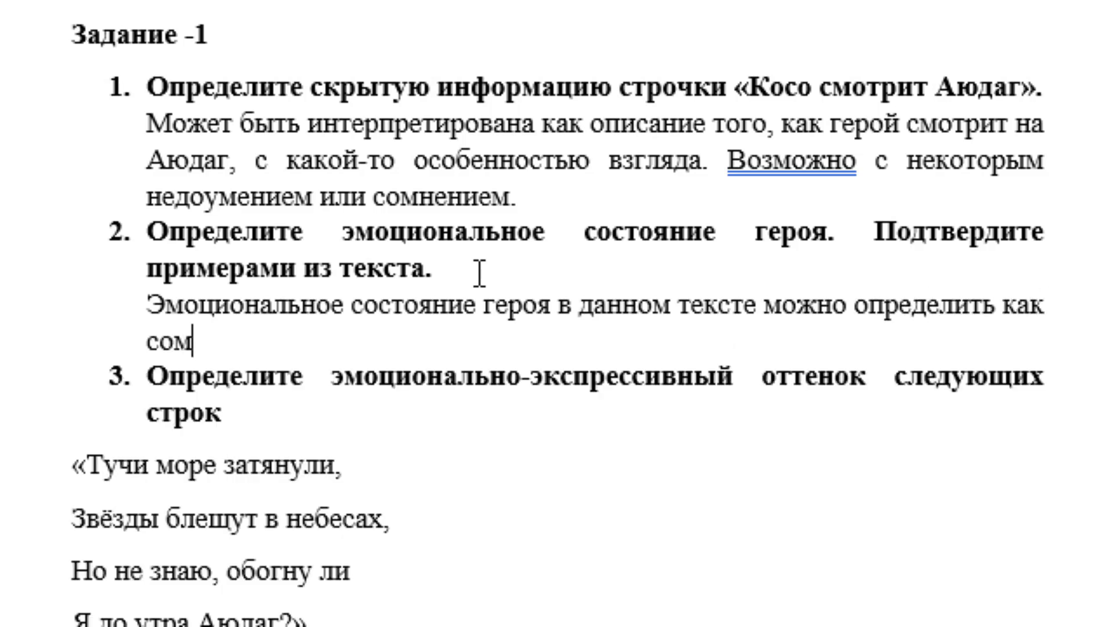
pyautogui.write('нение и с')
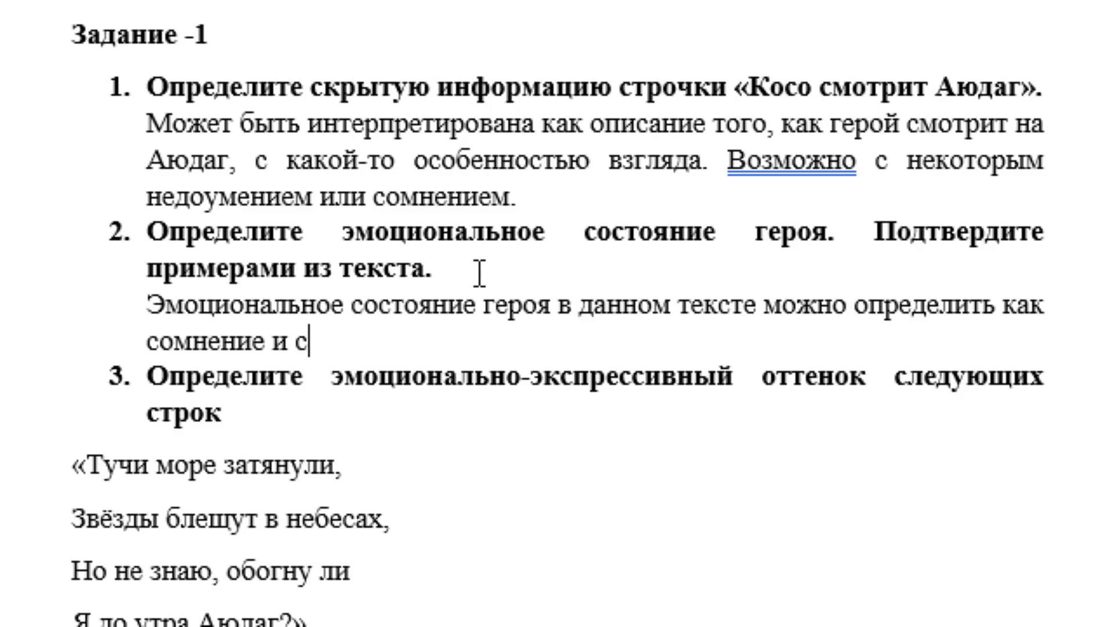
pyautogui.press('BackSpace')
pyautogui.write('беспокой')
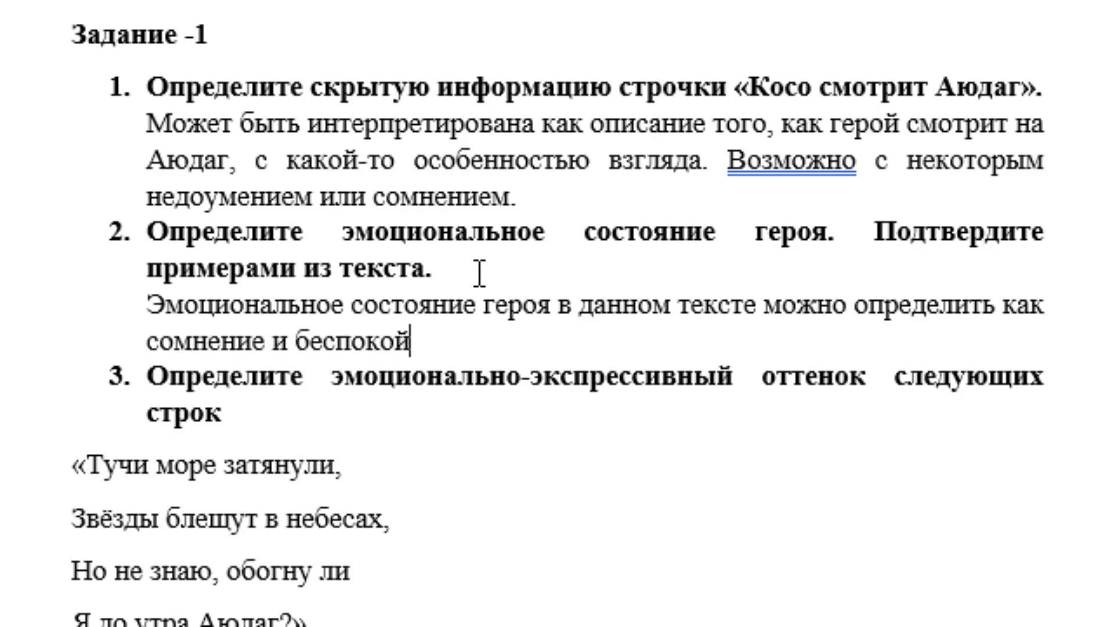
pyautogui.write('ство7')
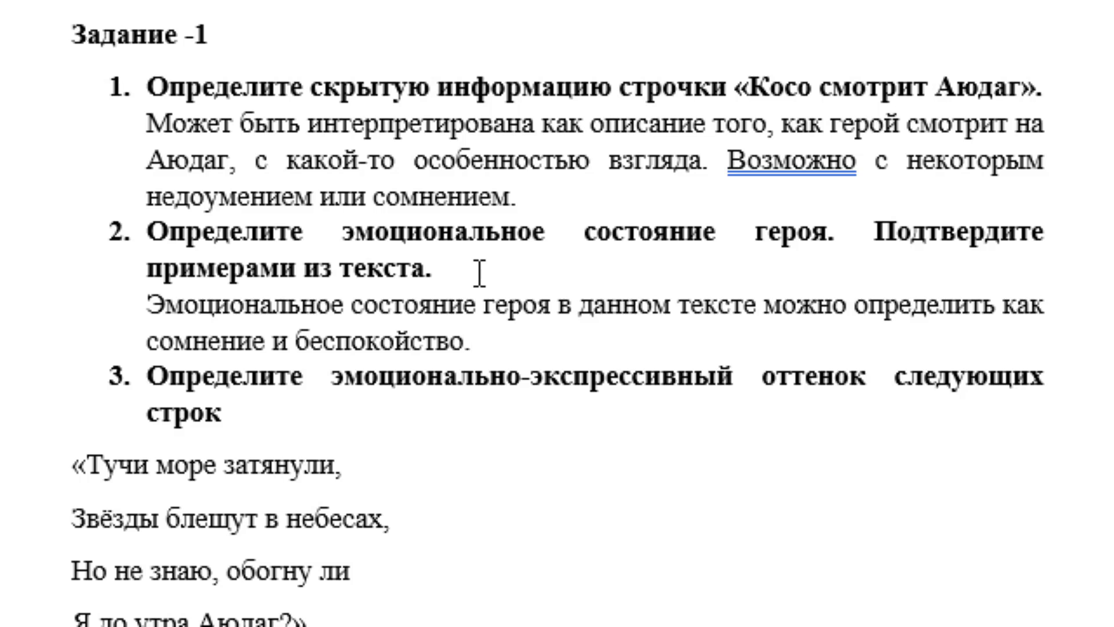
pyautogui.write('то видн')
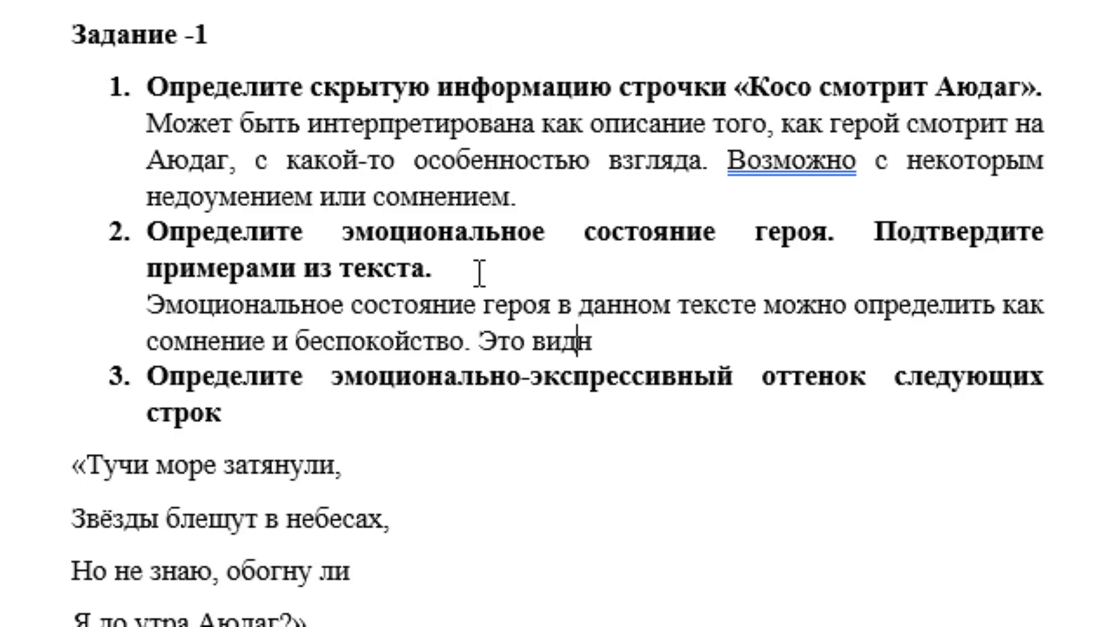
pyautogui.write('о в фраза')
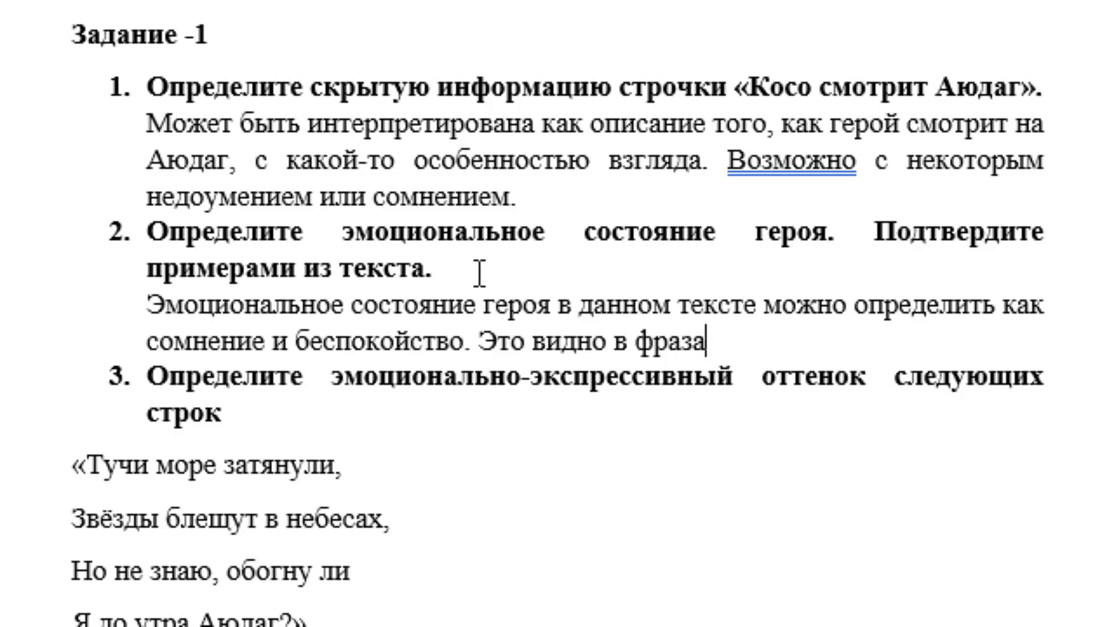
pyautogui.write('х, та')
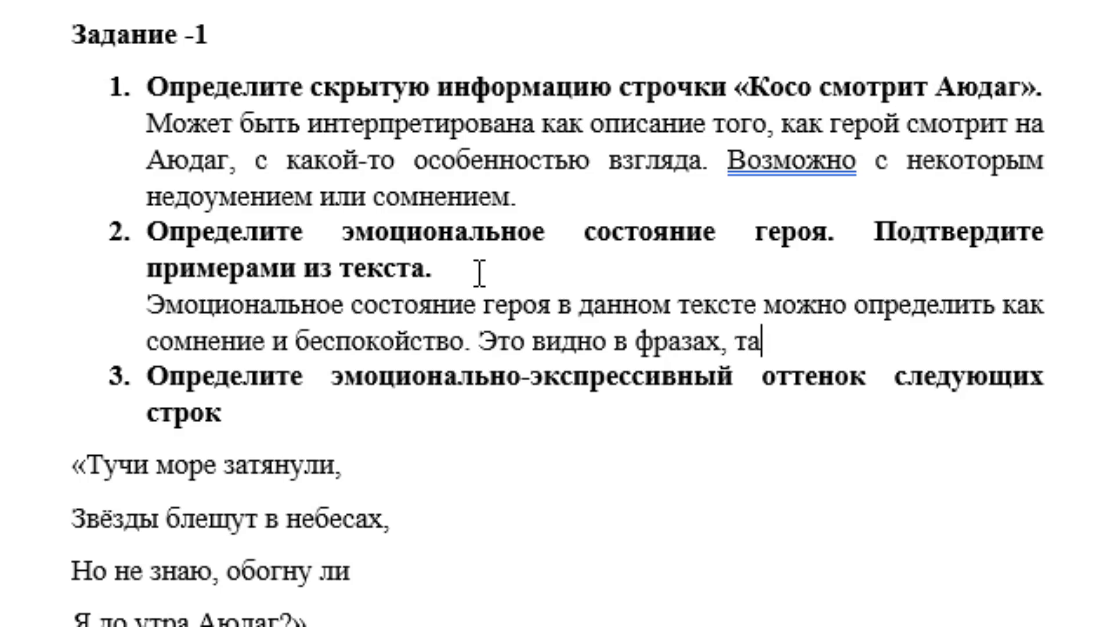
pyautogui.write('кихка')
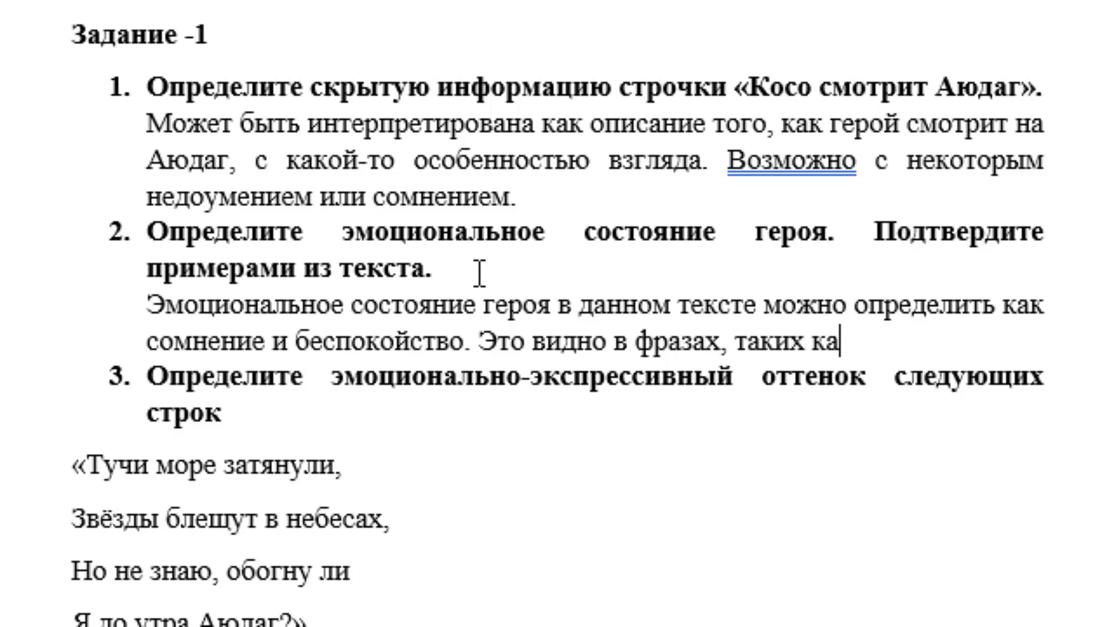
pyautogui.write('к «')
pyautogui.write('Добры')
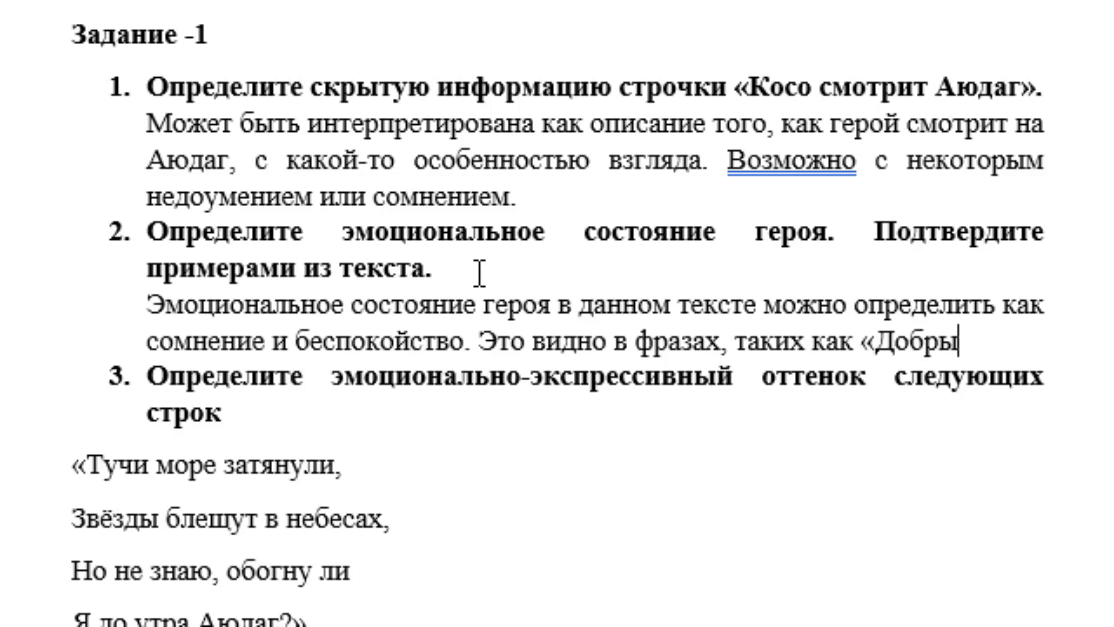
pyautogui.write('й конь')
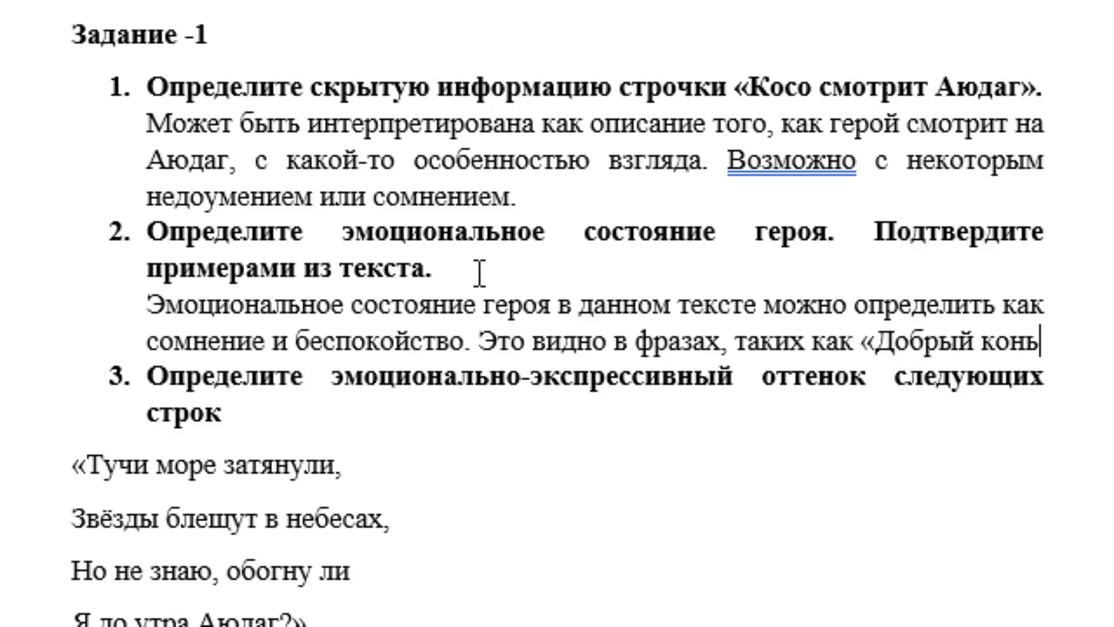
pyautogui.write(' мой,')
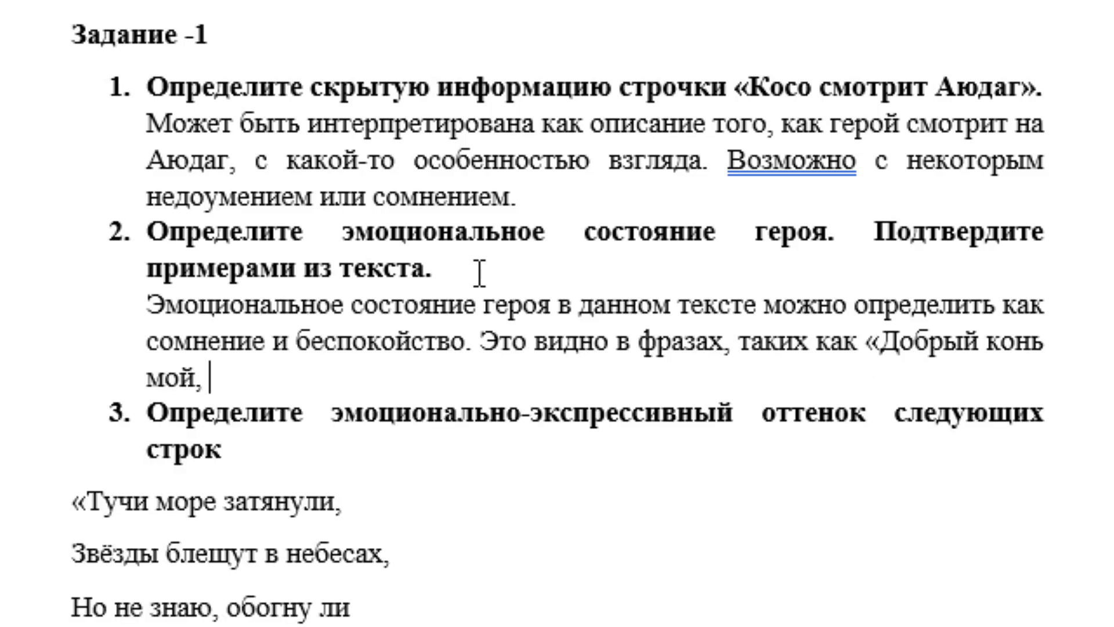
pyautogui.write('о')
pyautogui.write('бодр')
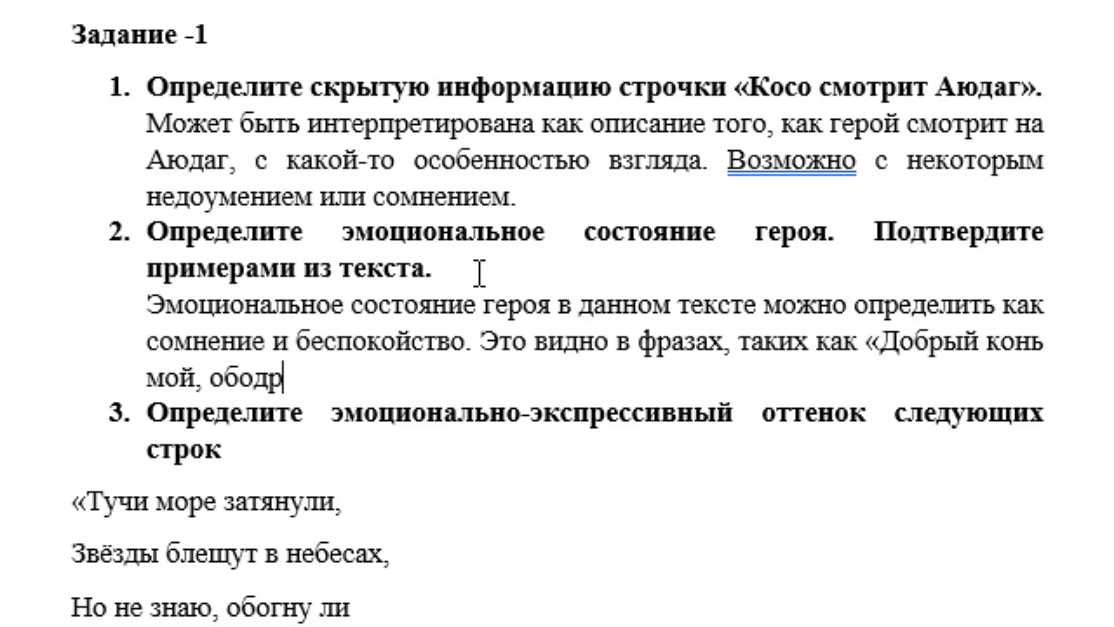
pyautogui.write('ися')
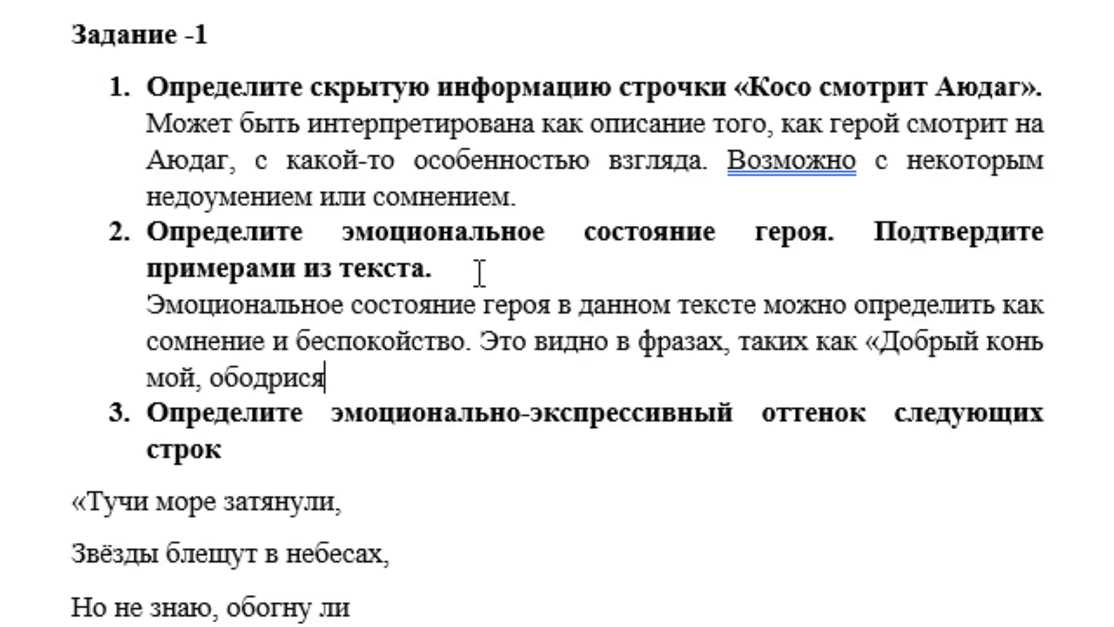
pyautogui.write('» и')
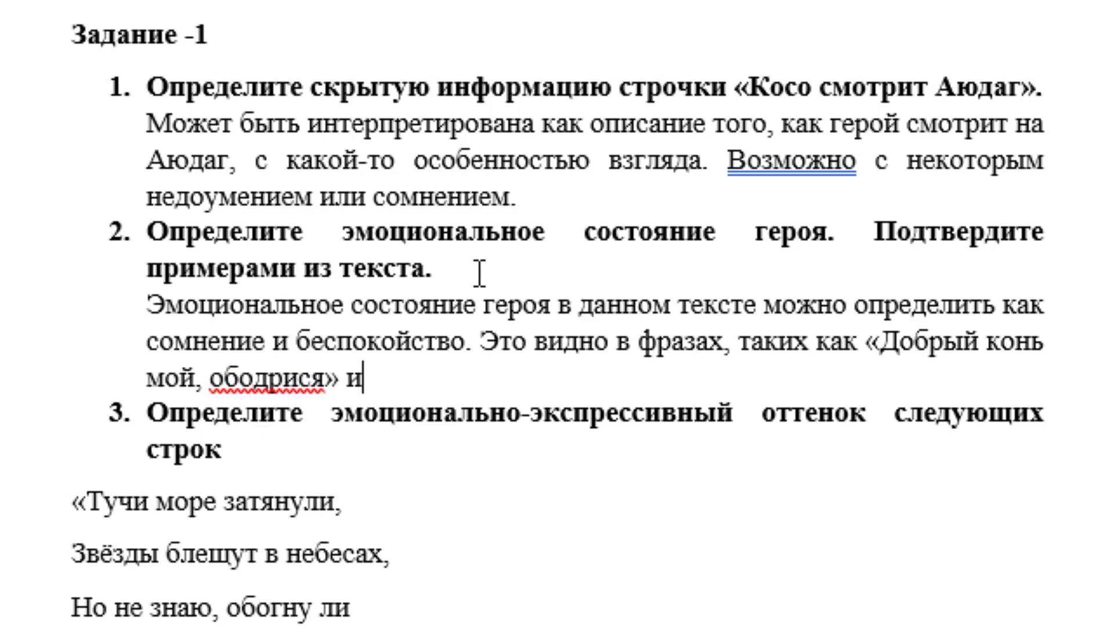
pyautogui.write(' «но')
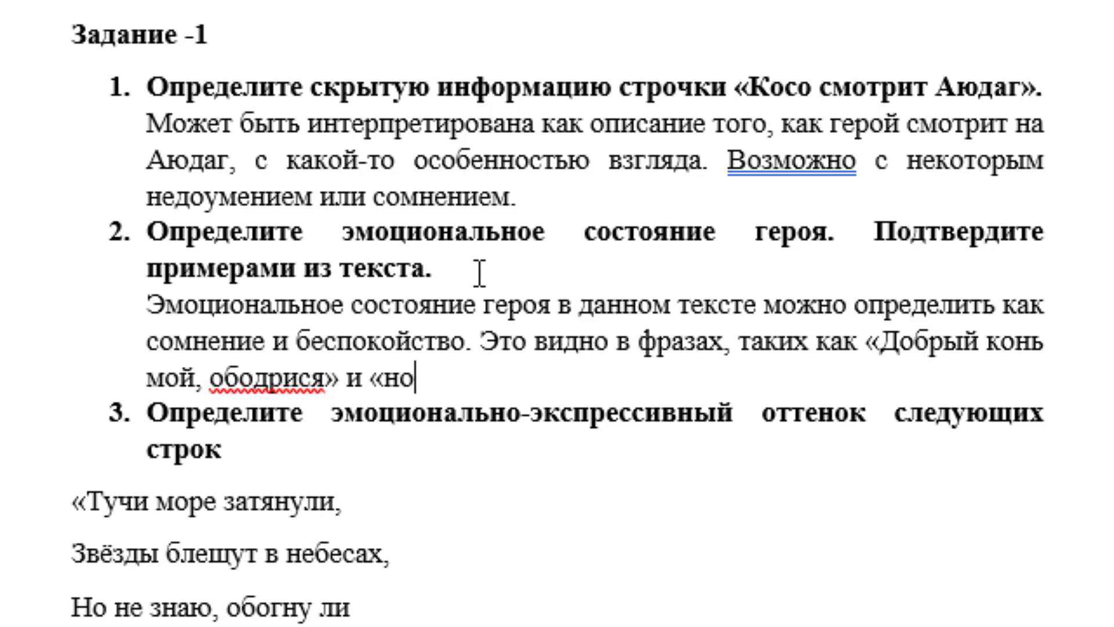
pyautogui.write(' не')
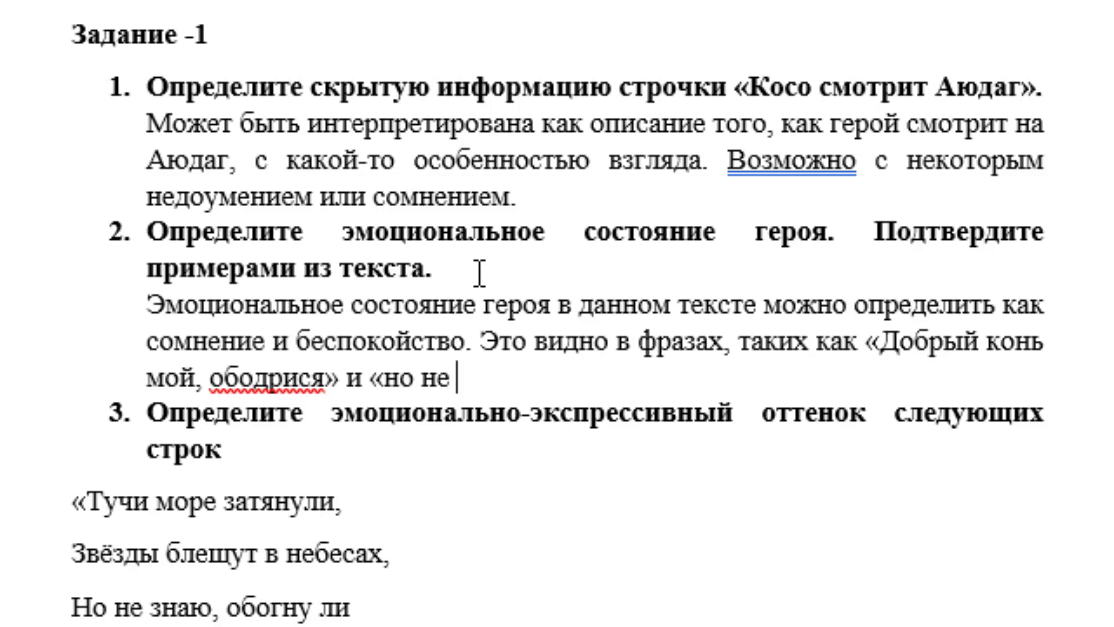
pyautogui.write('знаю')
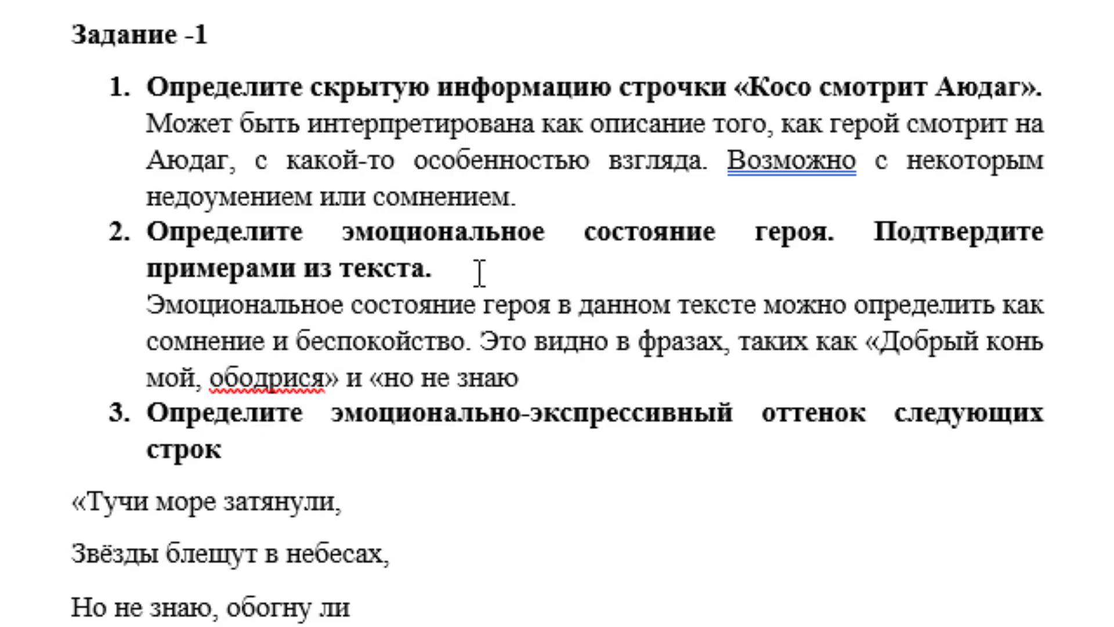
pyautogui.write(',о')
pyautogui.write('богнул')
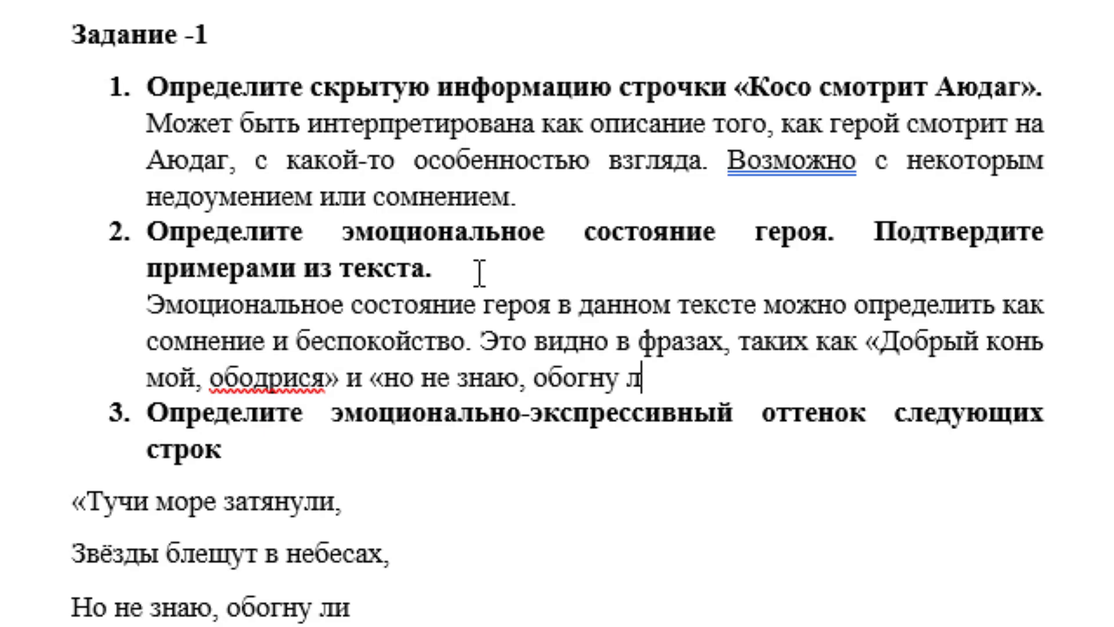
pyautogui.write('и Я')
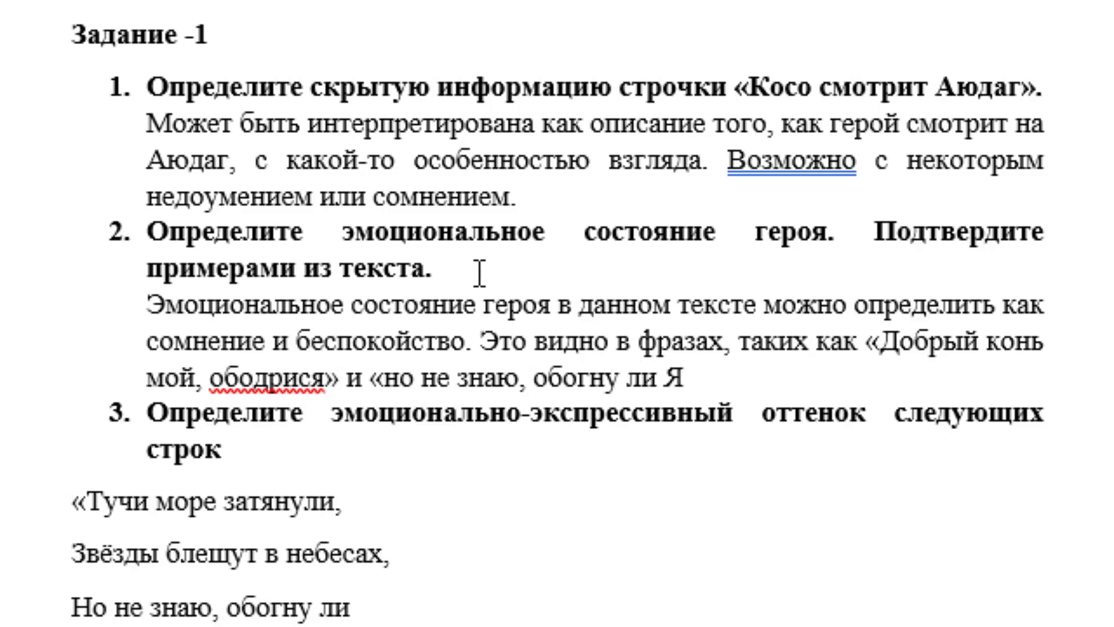
pyautogui.write(' до утра')
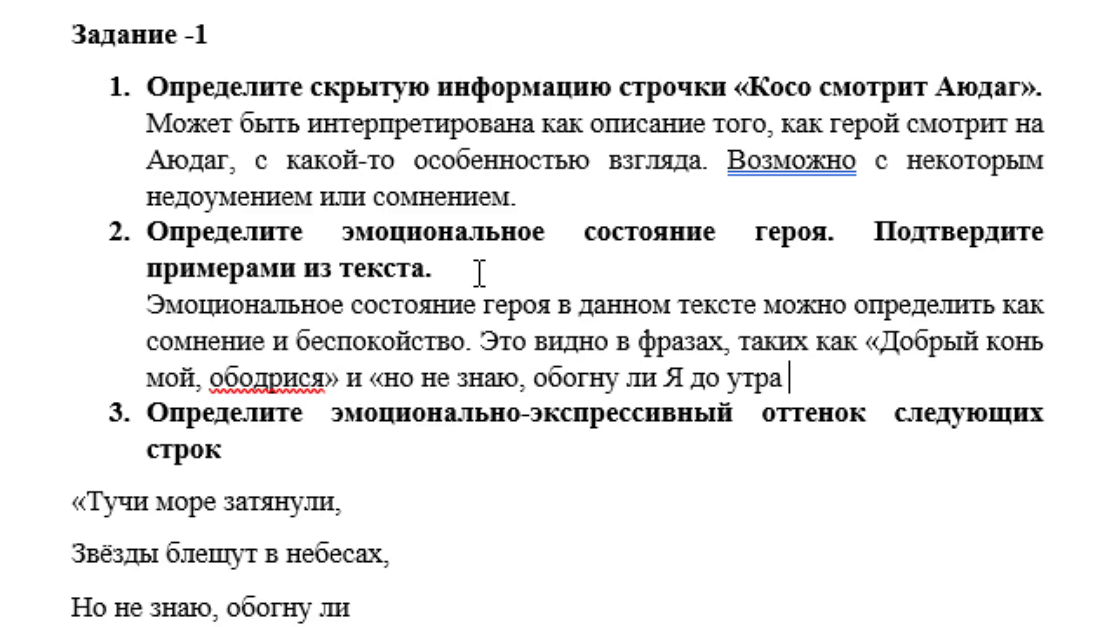
pyautogui.write(' Аюдаг?')
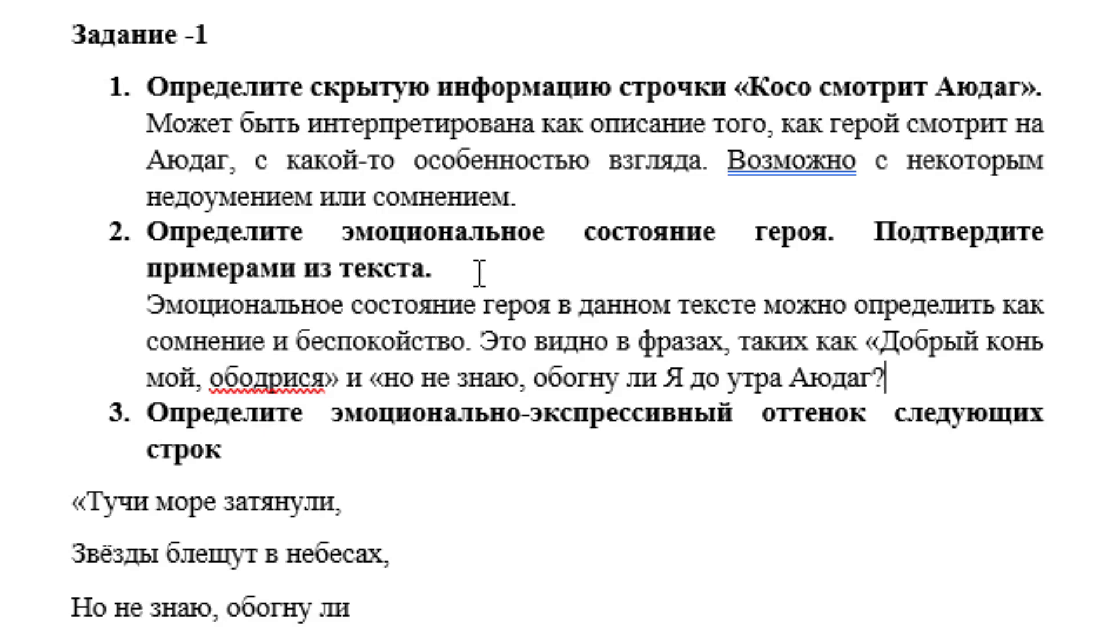
pyautogui.write('»')
pyautogui.write(', кот')
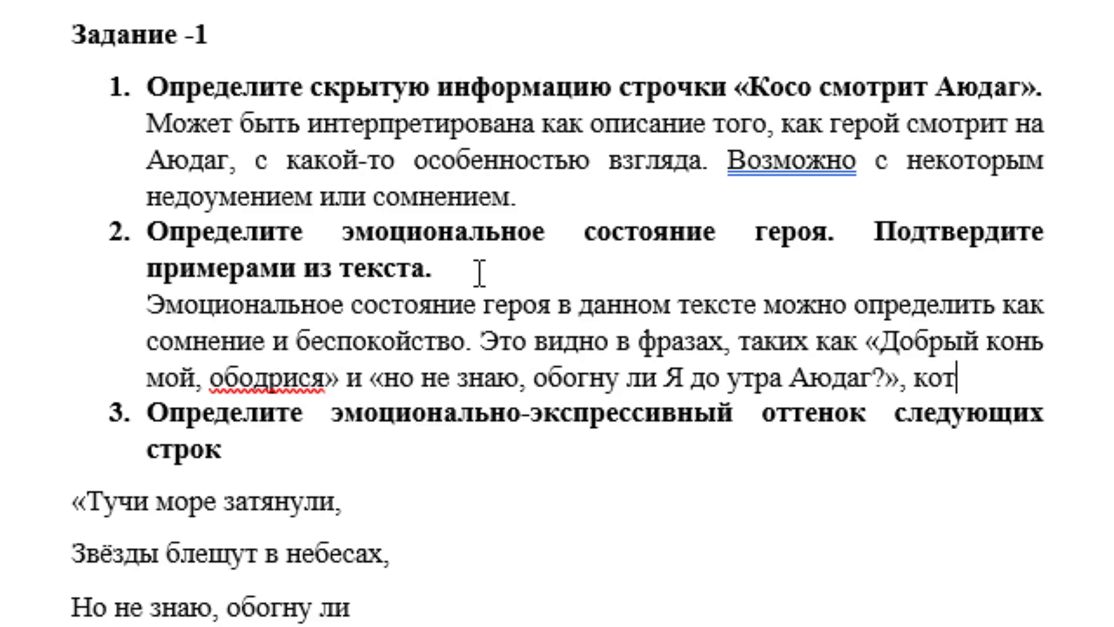
pyautogui.write('орые выр')
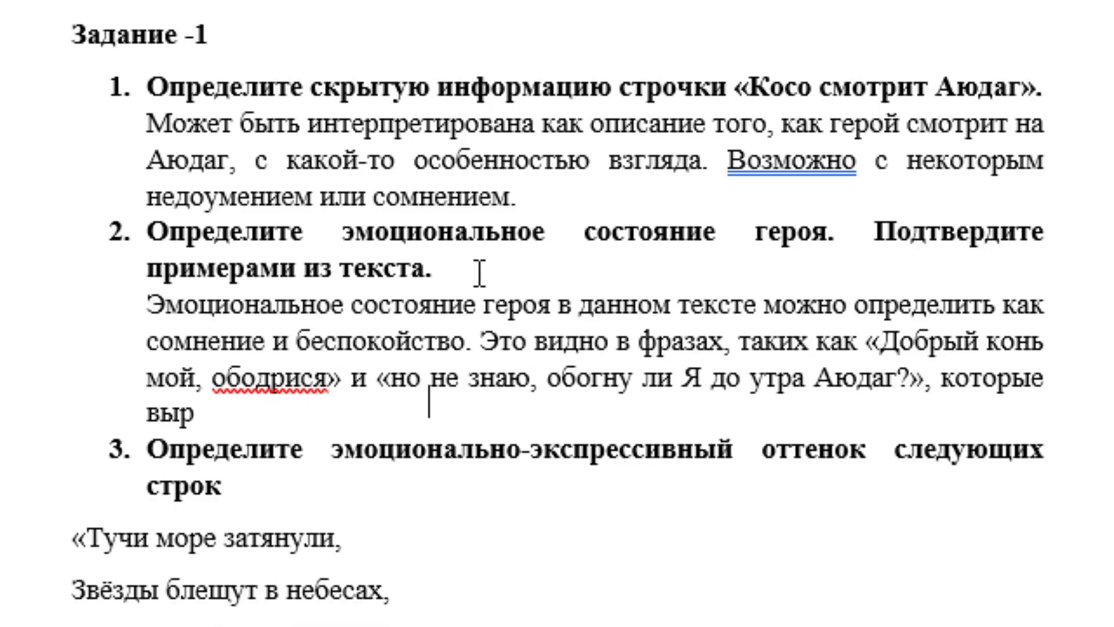
pyautogui.write('ажаю')
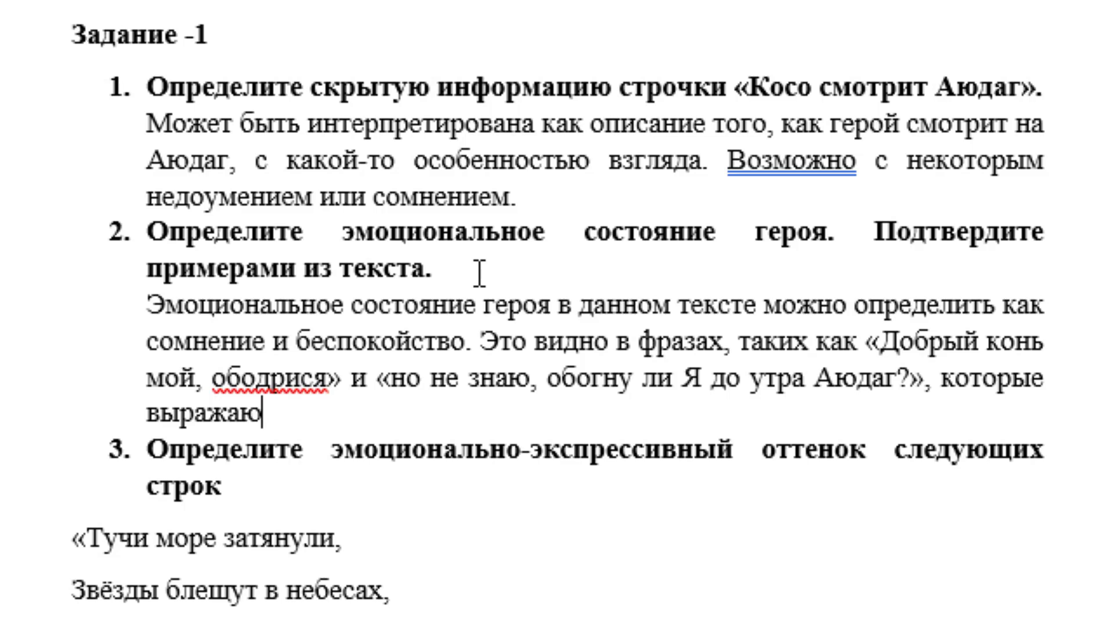
pyautogui.write('т сомн')
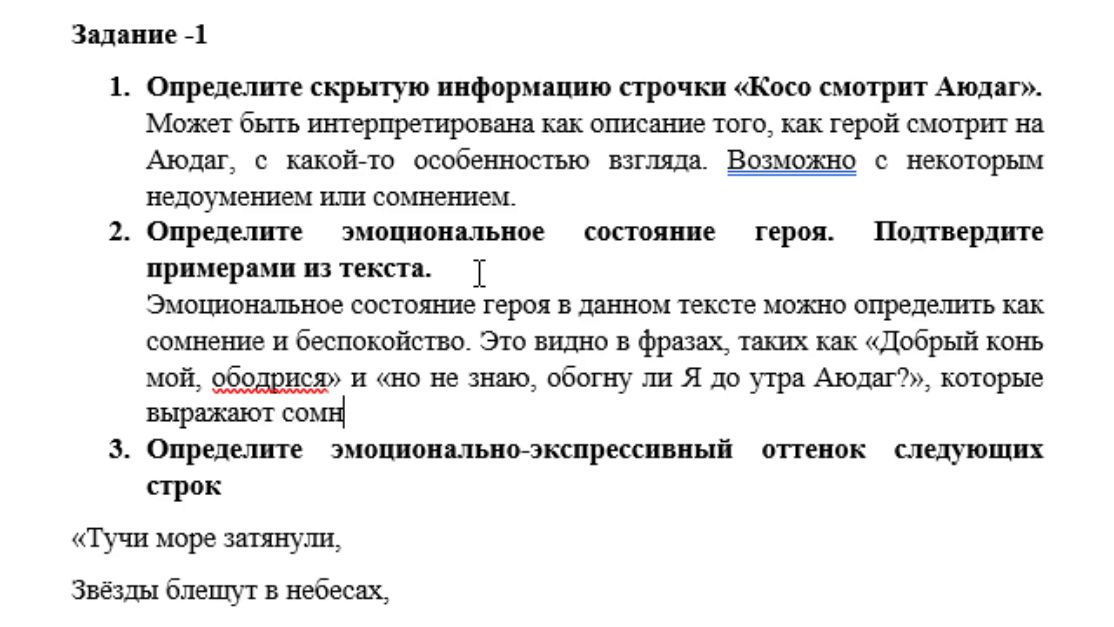
pyautogui.write('ение и некот')
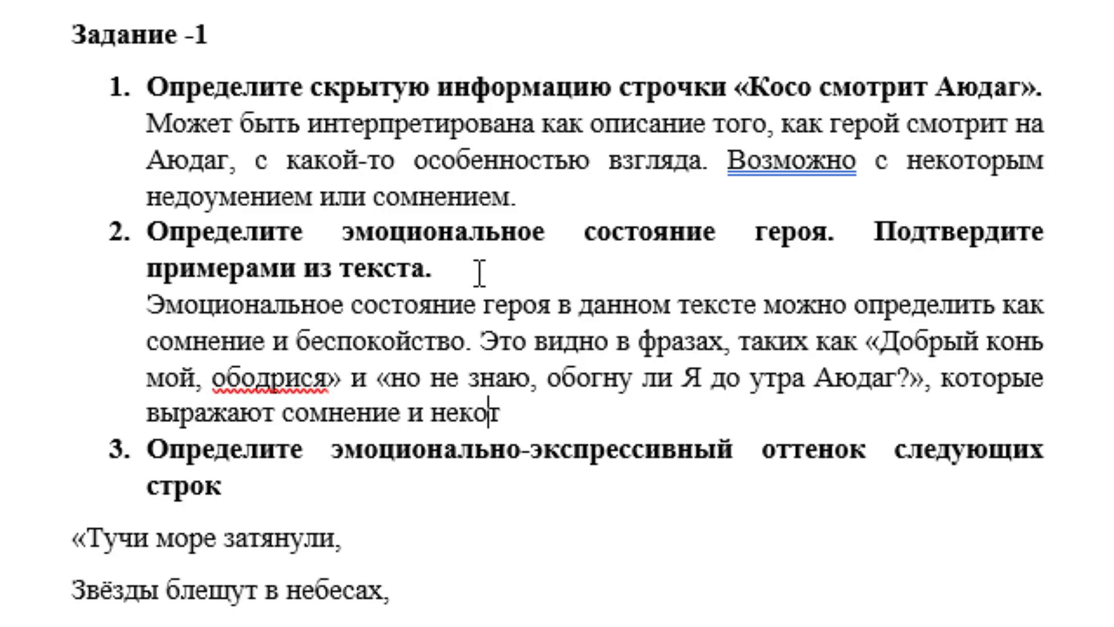
pyautogui.write('орую')
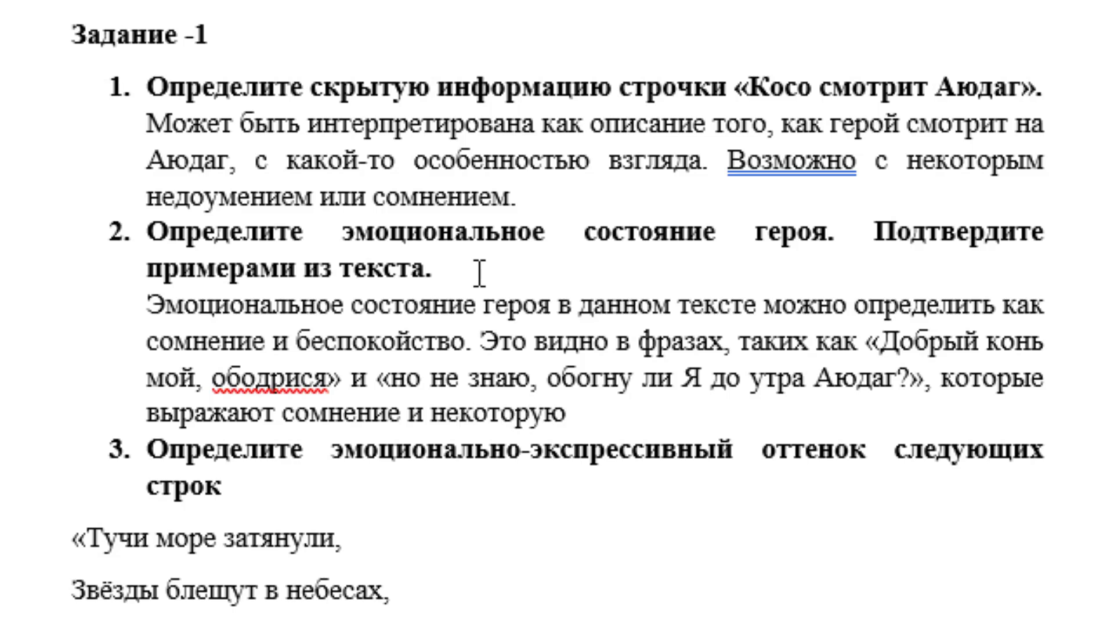
pyautogui.write(' тревожн')
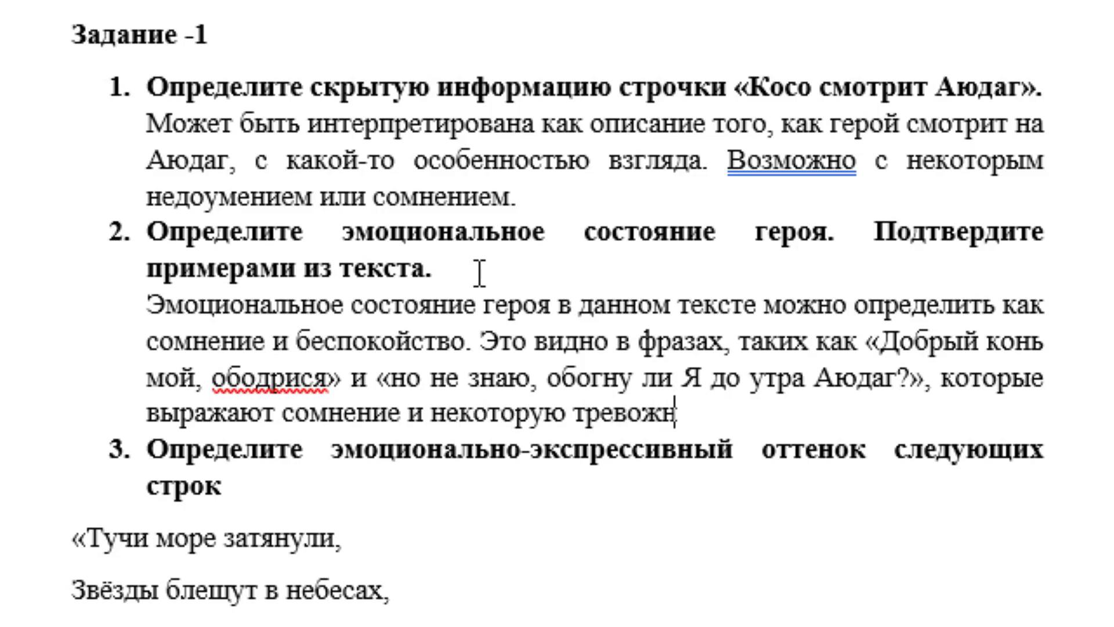
pyautogui.write('ость относ')
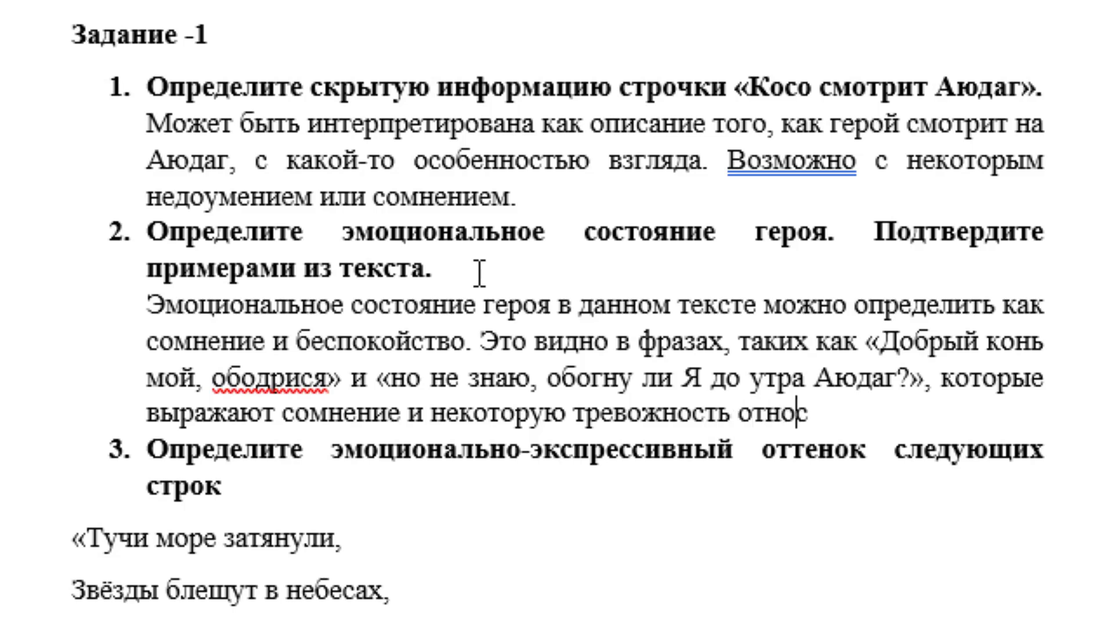
pyautogui.write('ительно')
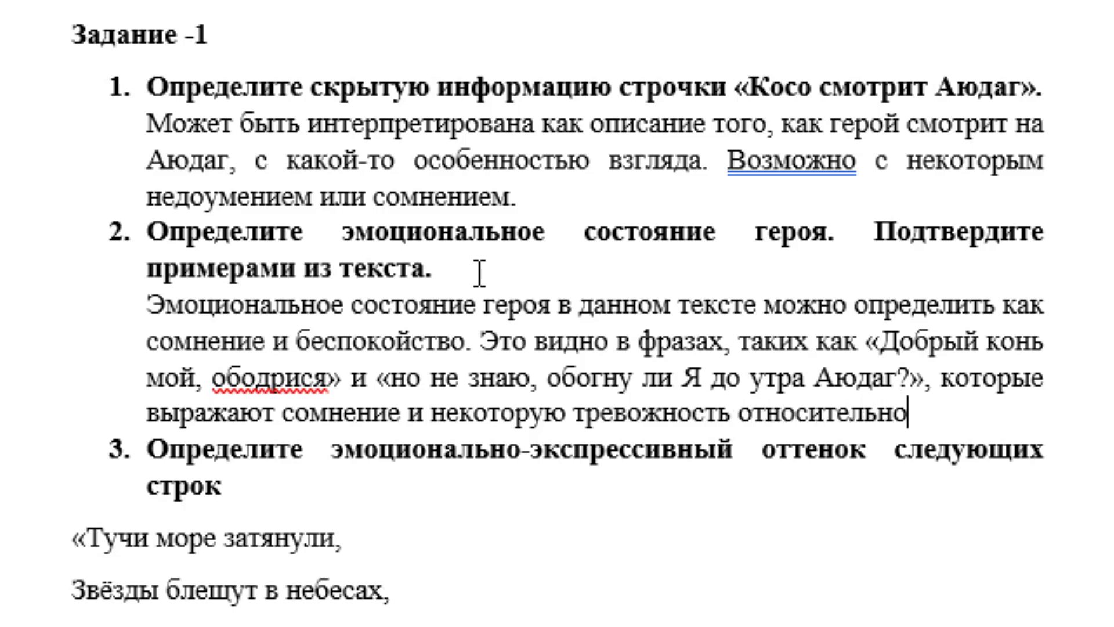
pyautogui.write(' успеш')
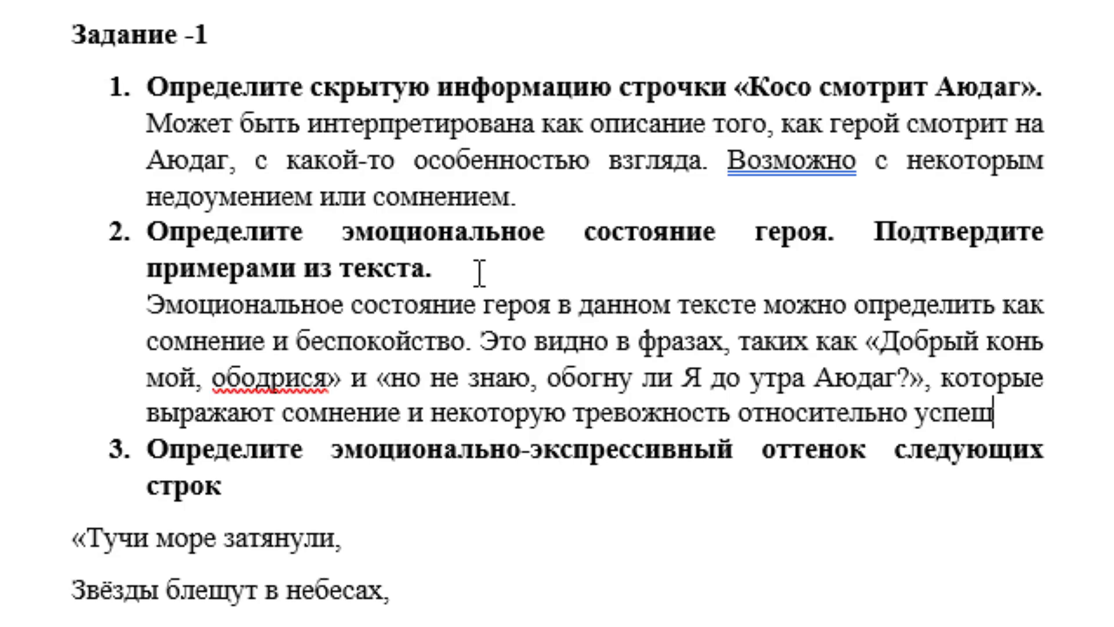
pyautogui.write('ного заве')
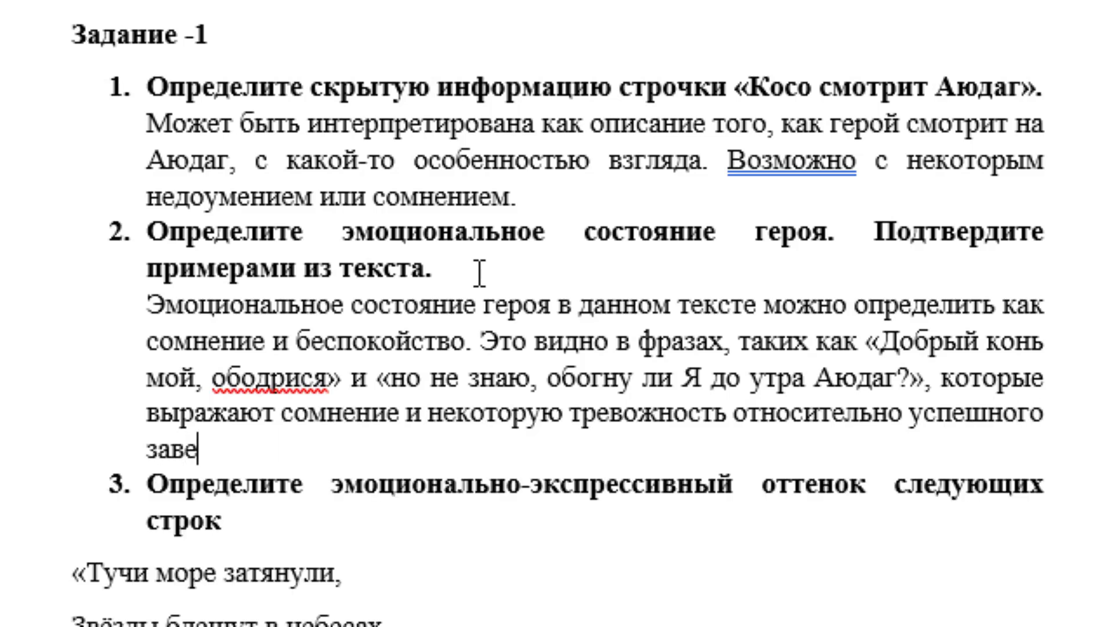
pyautogui.write('ршенияпут')
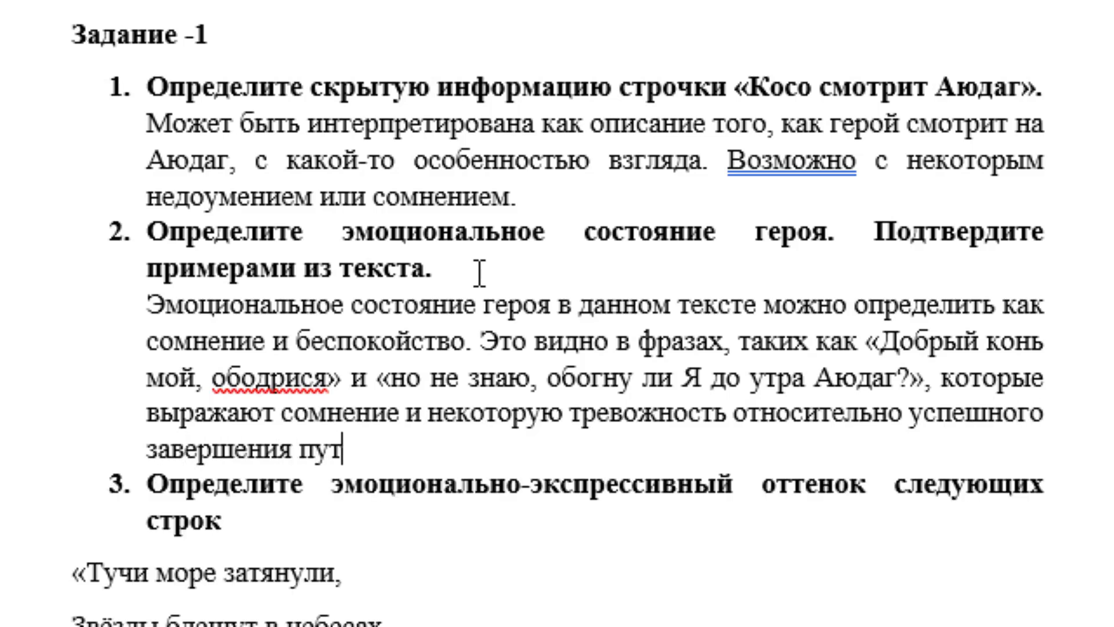
pyautogui.write('ешествия.')
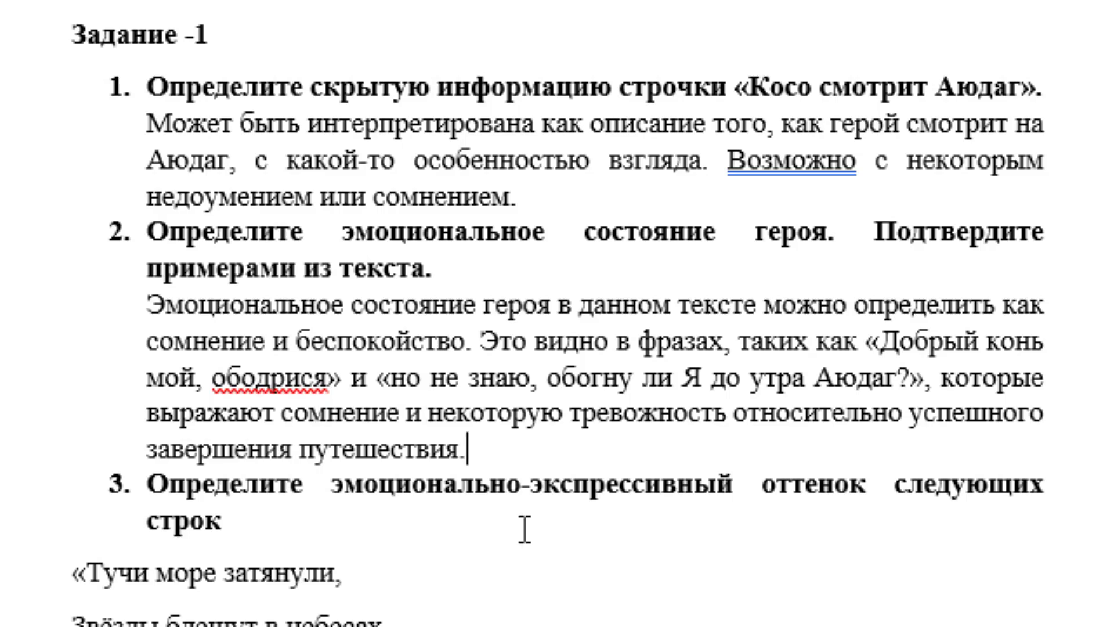
# - Remove the extra empty line between the poem and question 3's options
pyautogui.scroll(-1, 607, 520)
pyautogui.scroll(-1, 501, 428)
pyautogui.scroll(-1, 490, 379)
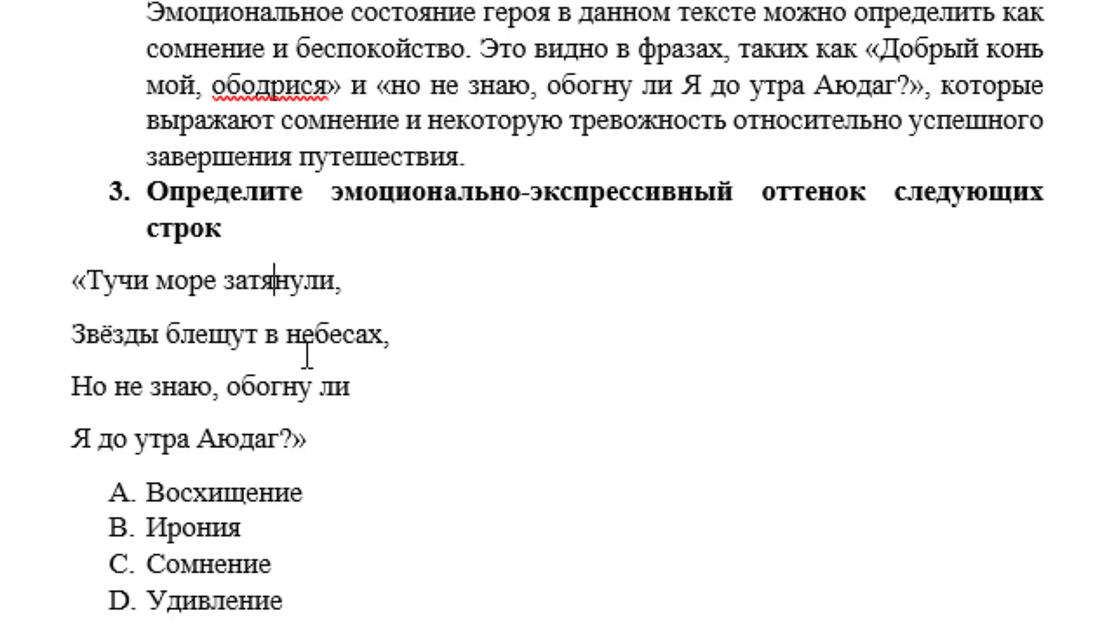
pyautogui.click(349, 439)
pyautogui.press('Return')
pyautogui.write('мо')
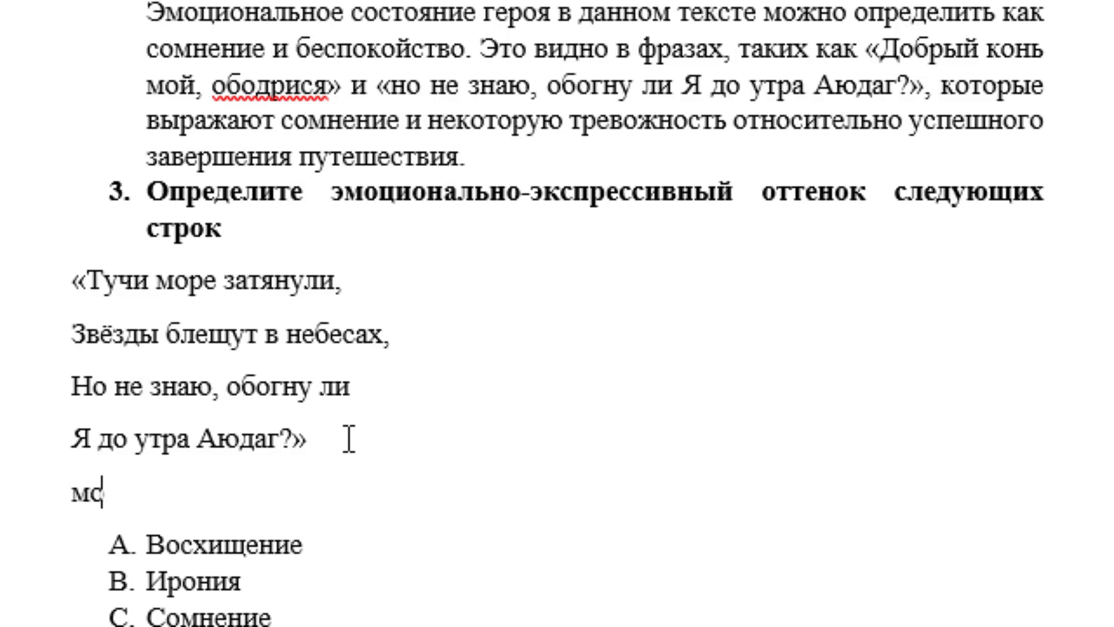
pyautogui.write('ж')
pyautogui.press('BackSpace')
pyautogui.press('BackSpace')
pyautogui.press('BackSpace')
pyautogui.press('Delete')
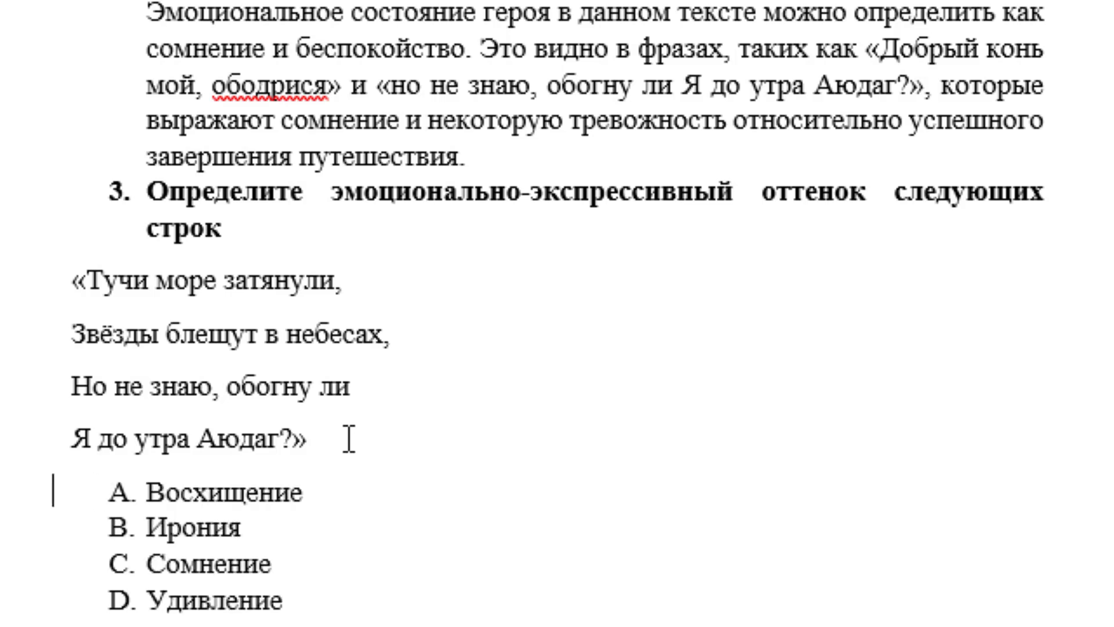
# - Highlight option C «Сомнение» in yellow as question 3's answer
pyautogui.scroll(-4, 349, 438)
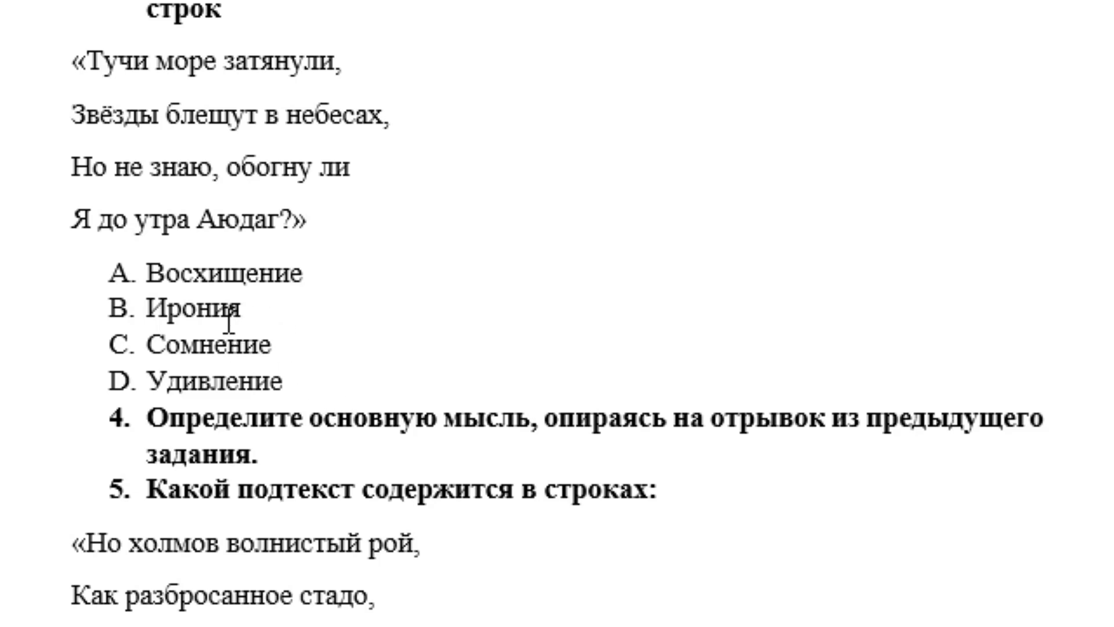
pyautogui.doubleClick(216, 344)
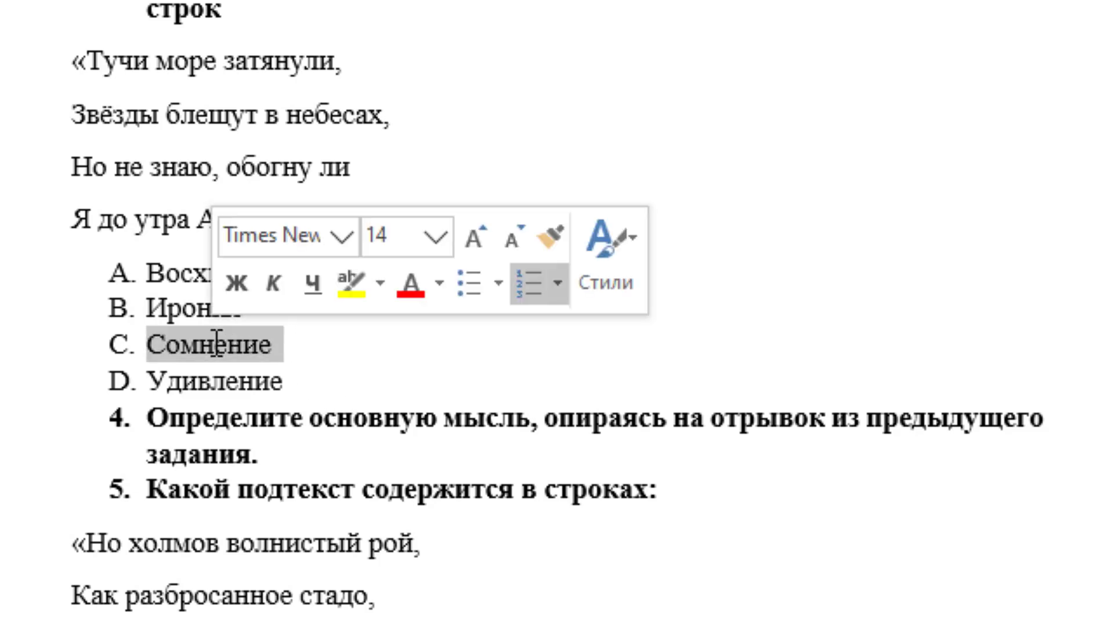
pyautogui.click(364, 287)
pyautogui.click(256, 381)
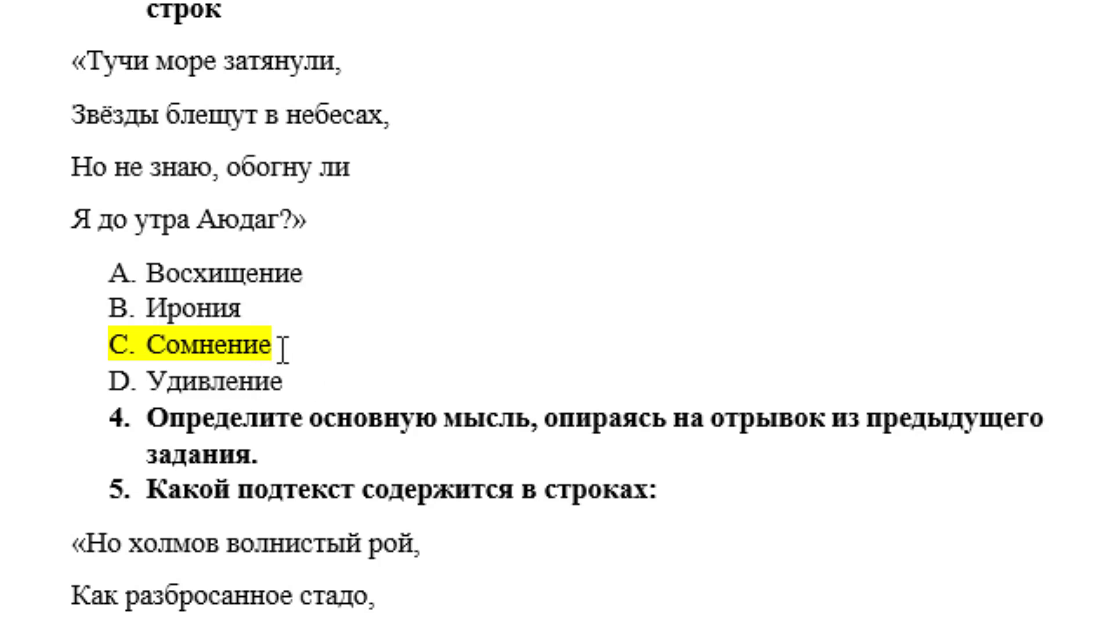
# - Add a bold answer under question 4: «Основная мысль в данном фрагменте текста заключается в сомнении»
pyautogui.scroll(-3, 282, 349)
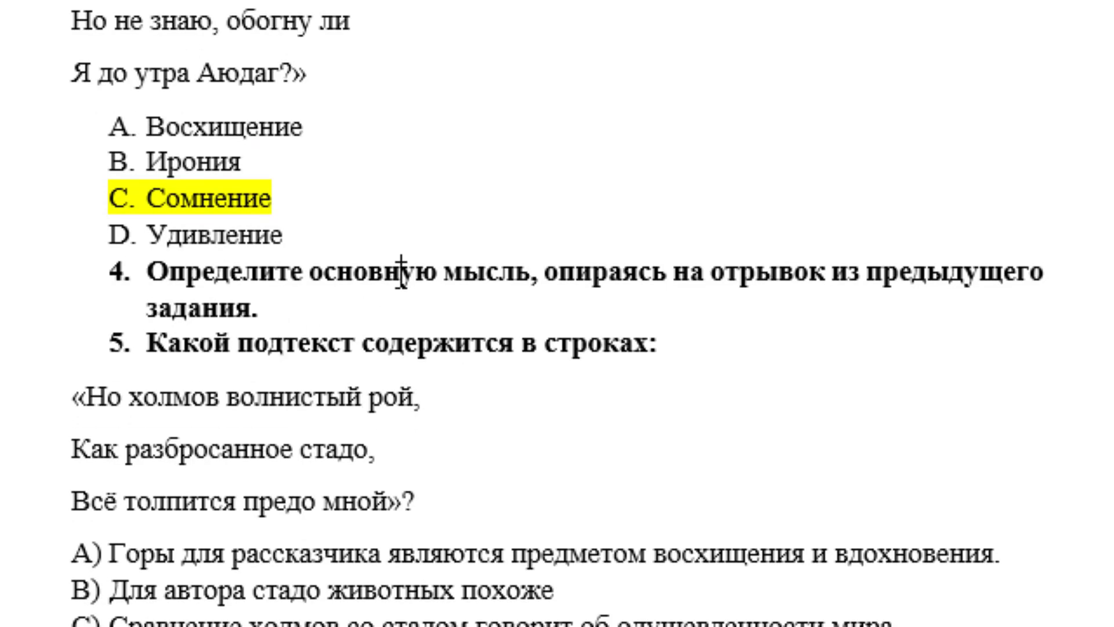
pyautogui.click(401, 273)
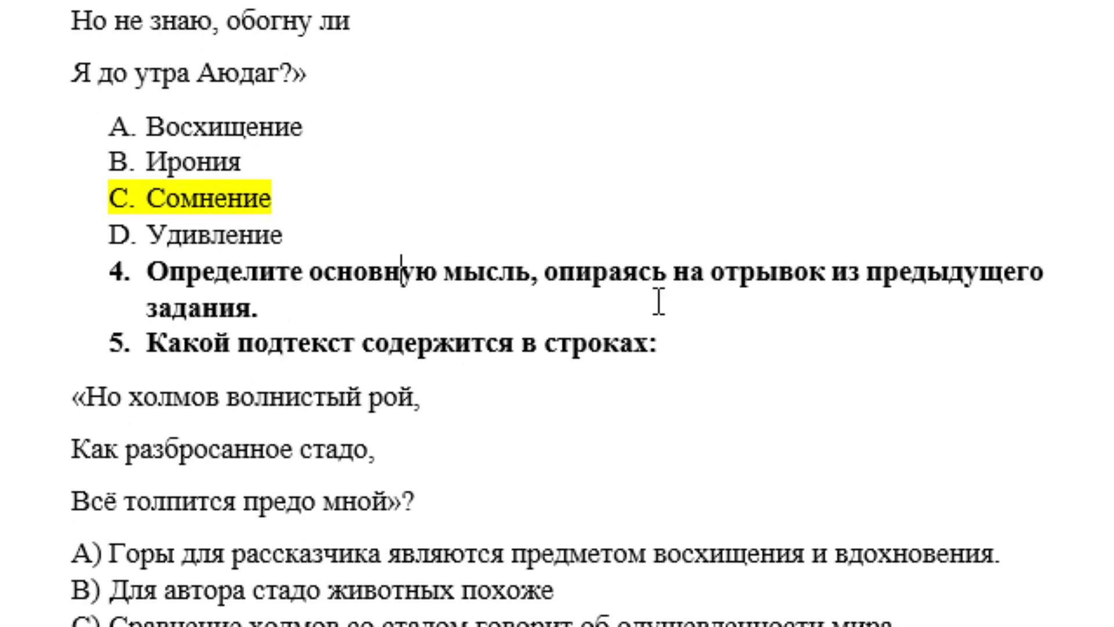
pyautogui.click(309, 296)
pyautogui.press('Return')
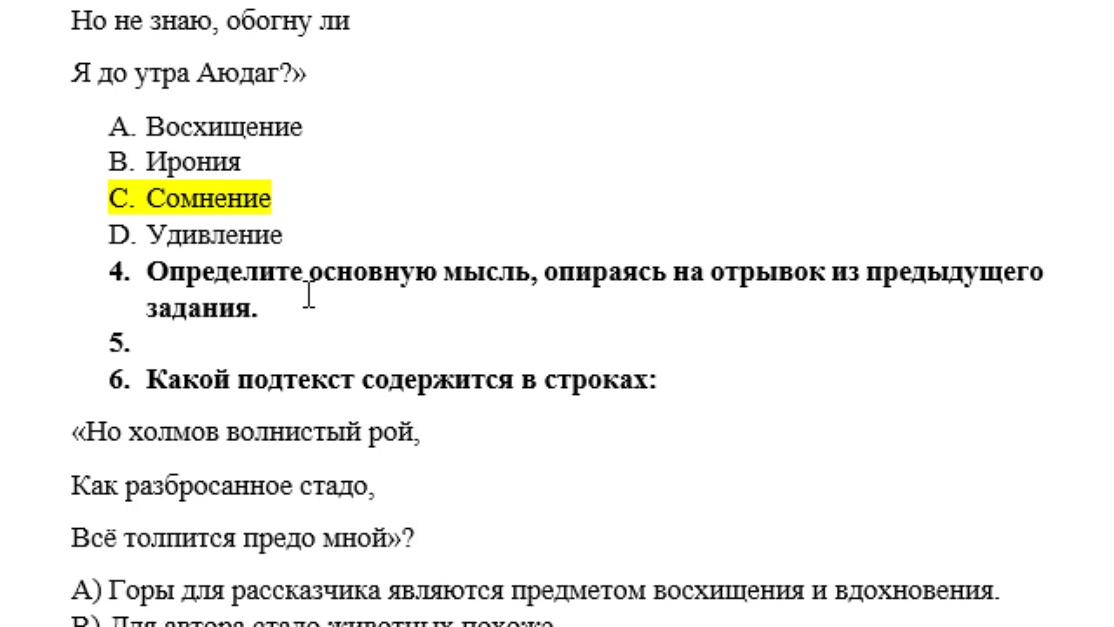
pyautogui.press('BackSpace')
pyautogui.write('основная мы')
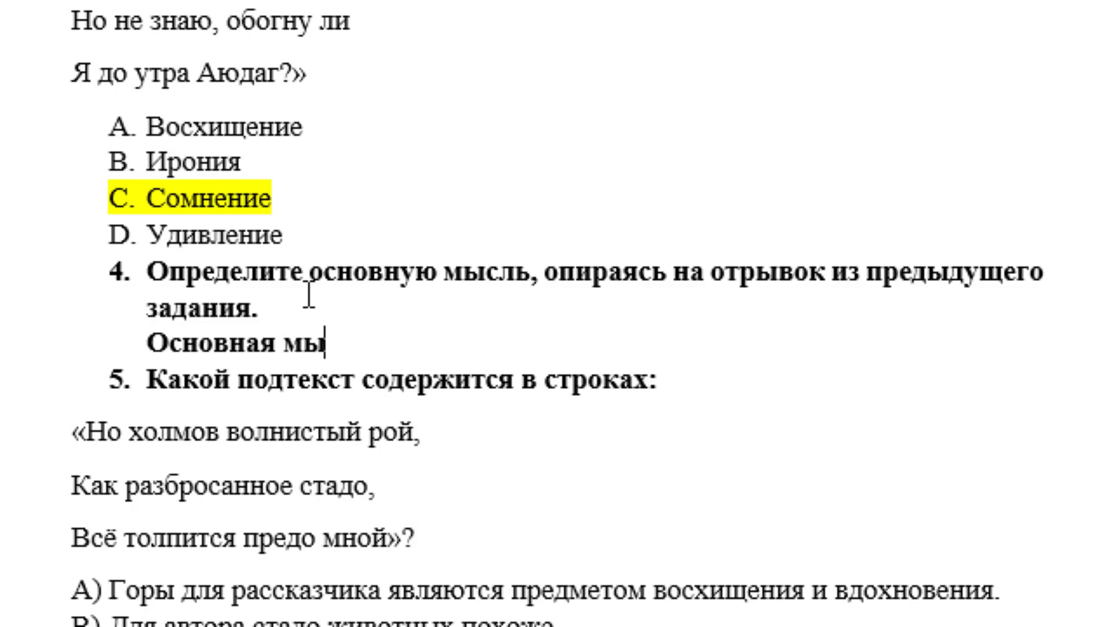
pyautogui.write('сль в')
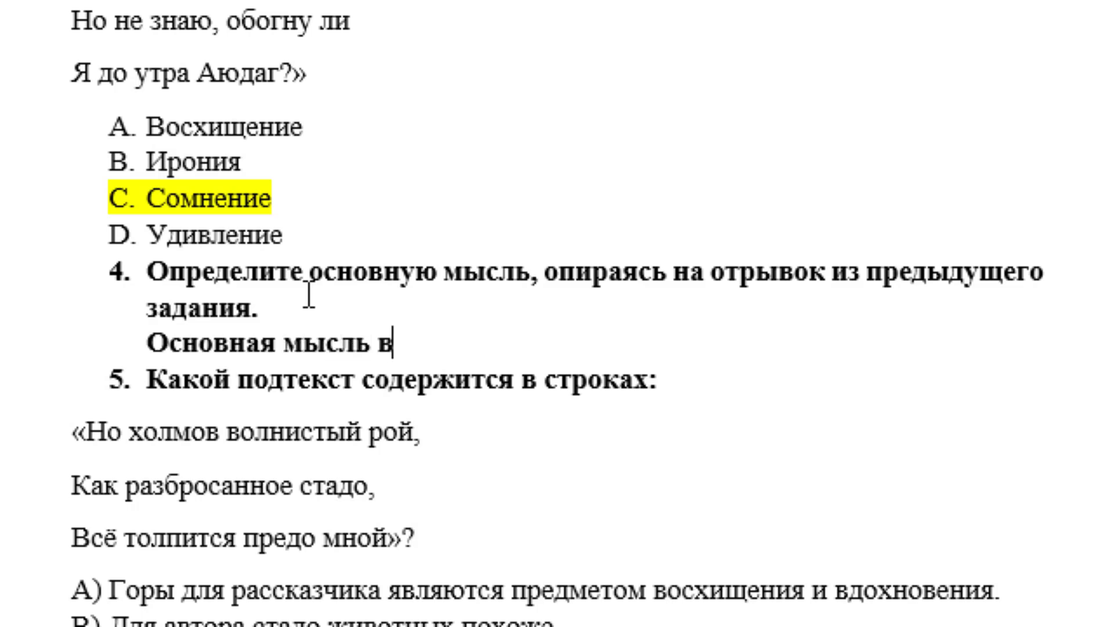
pyautogui.write(' данном фр')
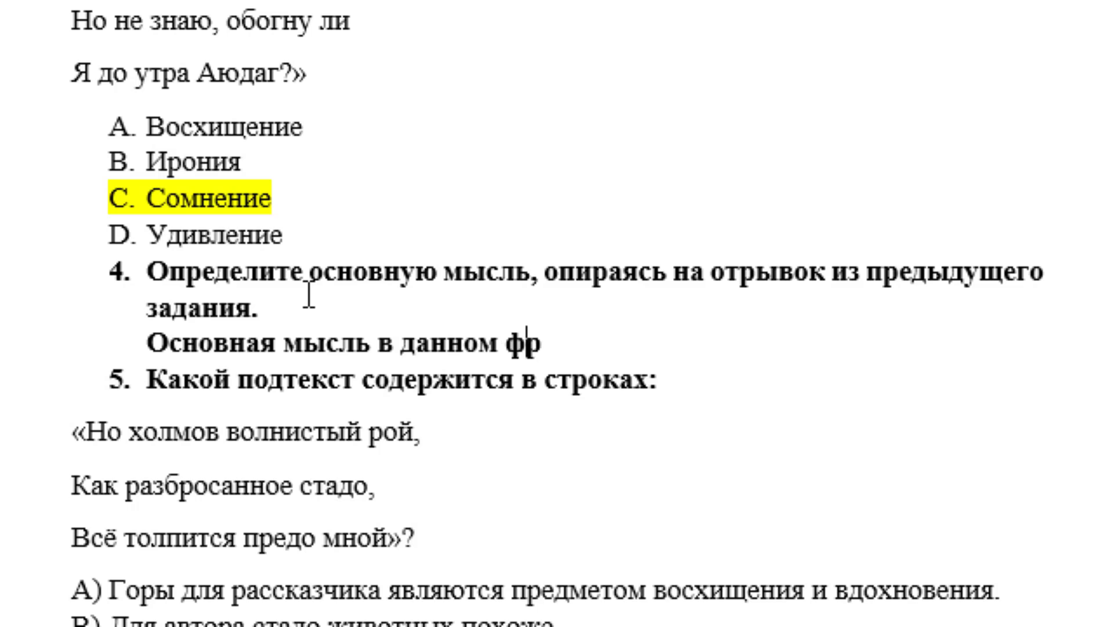
pyautogui.write('агменте те')
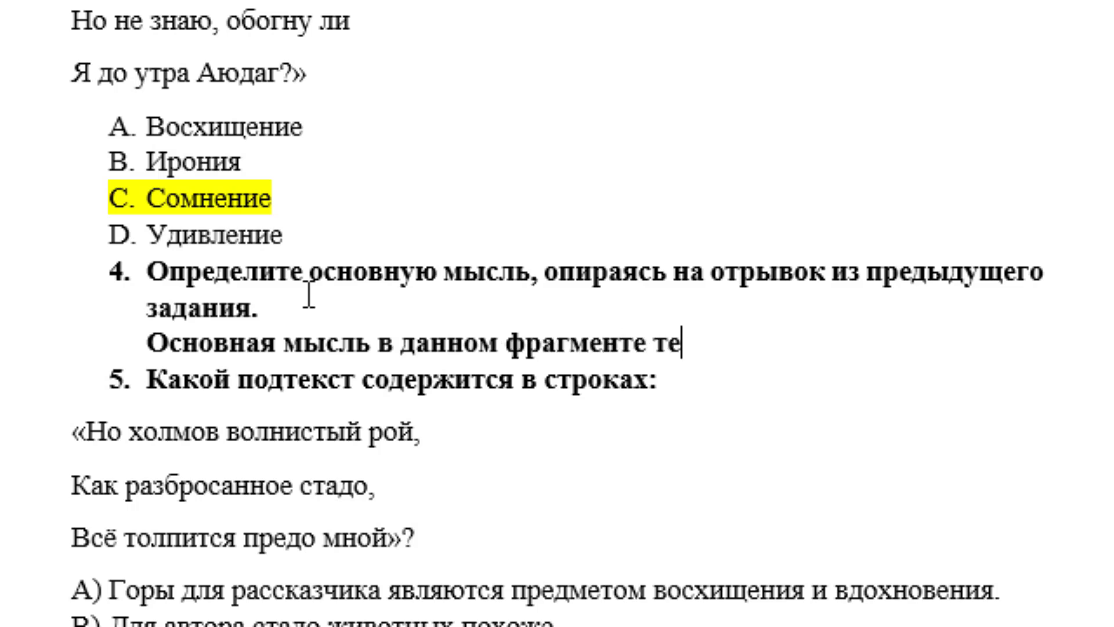
pyautogui.write('кста зак')
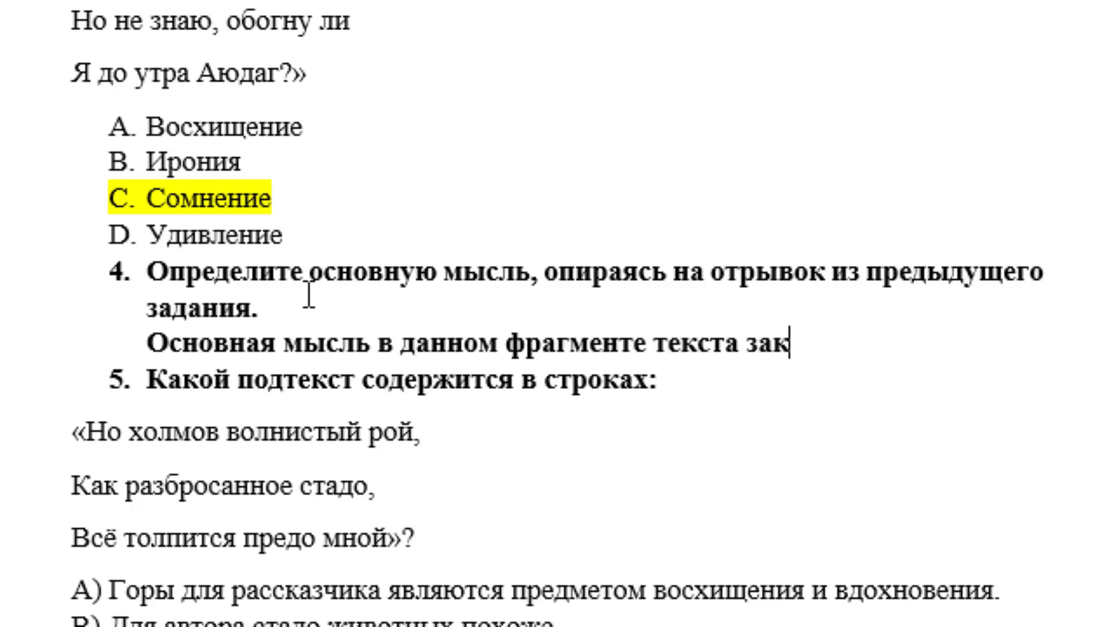
pyautogui.write('лючает')
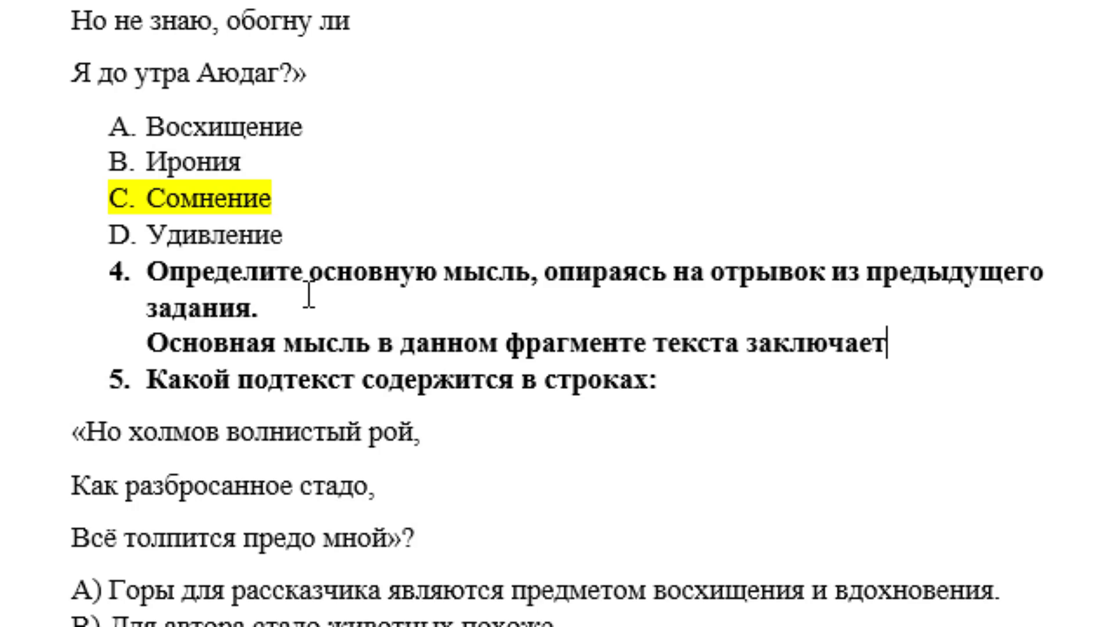
pyautogui.write('ся в')
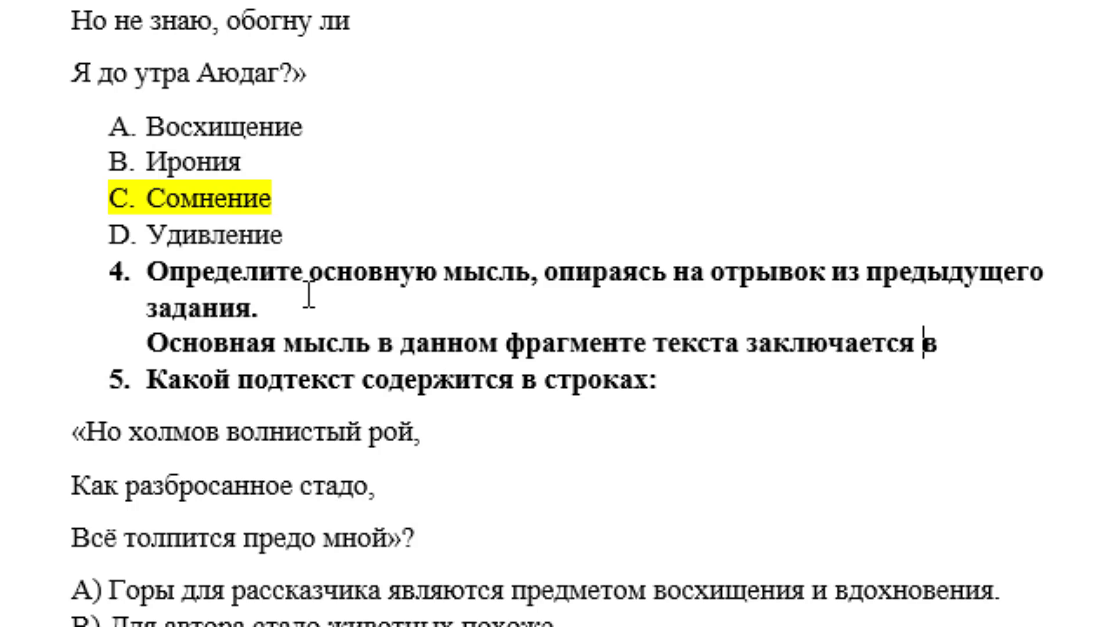
pyautogui.write(' сомнен')
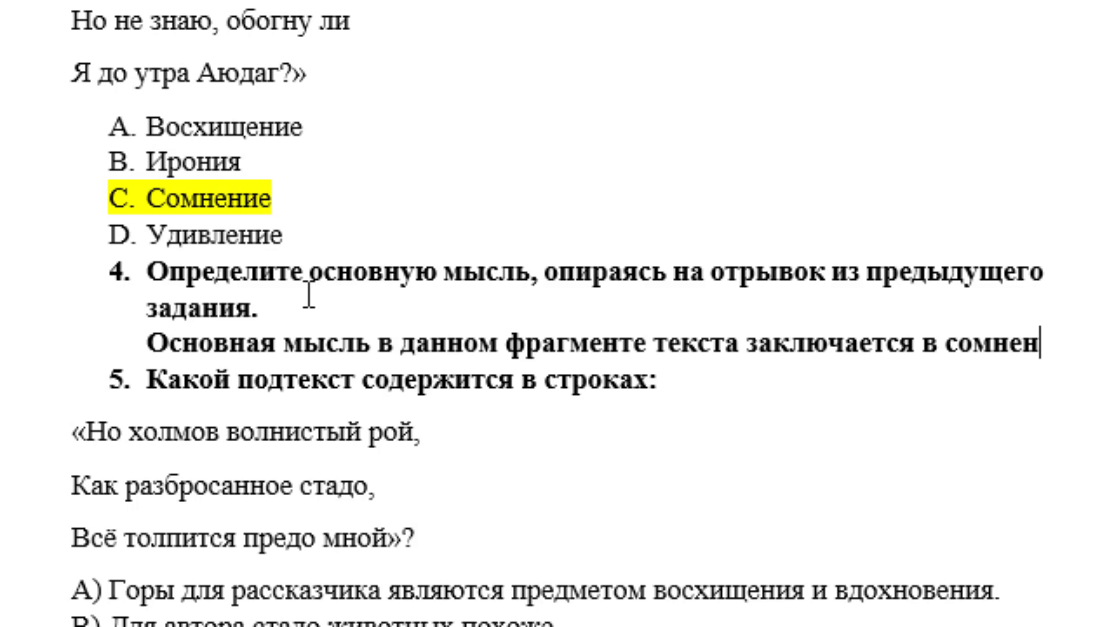
pyautogui.write('ии ')
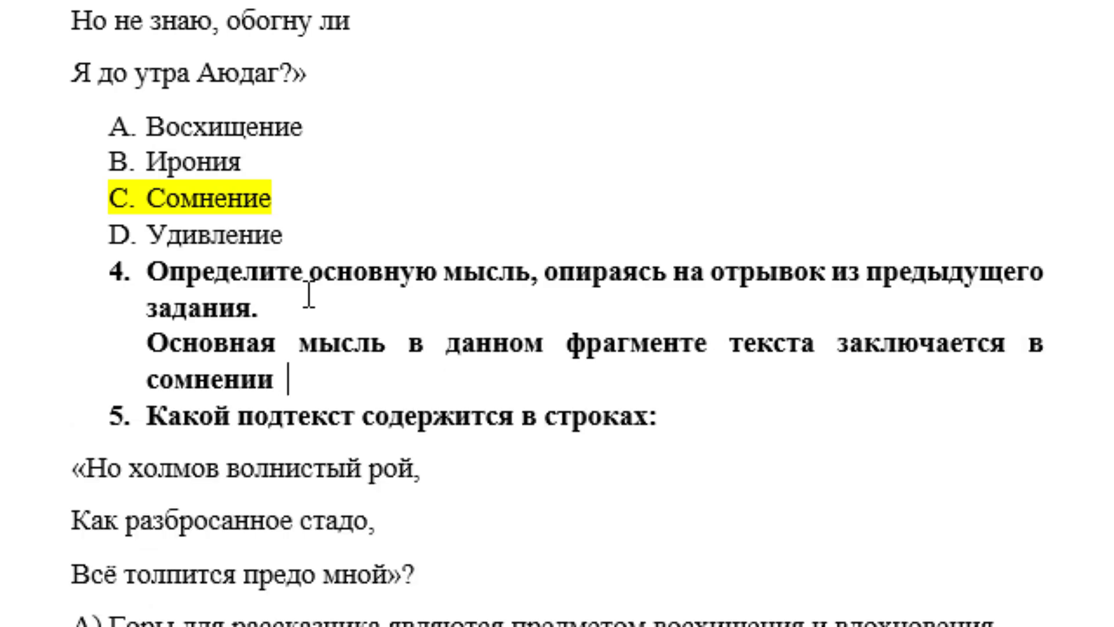
pyautogui.write('и')
pyautogui.write(' тревожнос')
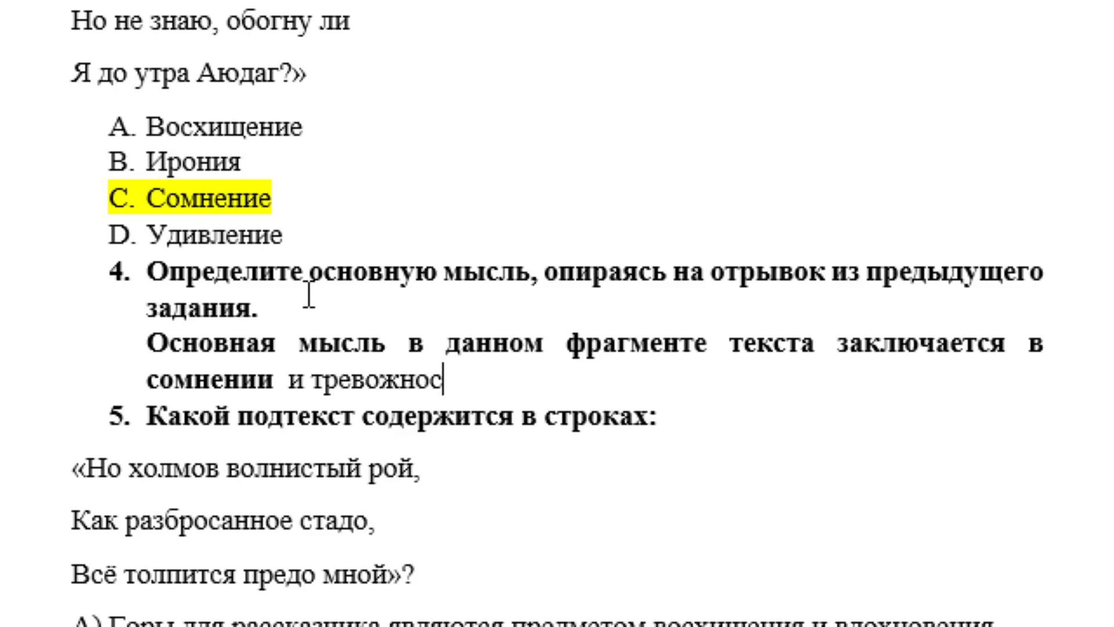
pyautogui.write('ти гер')
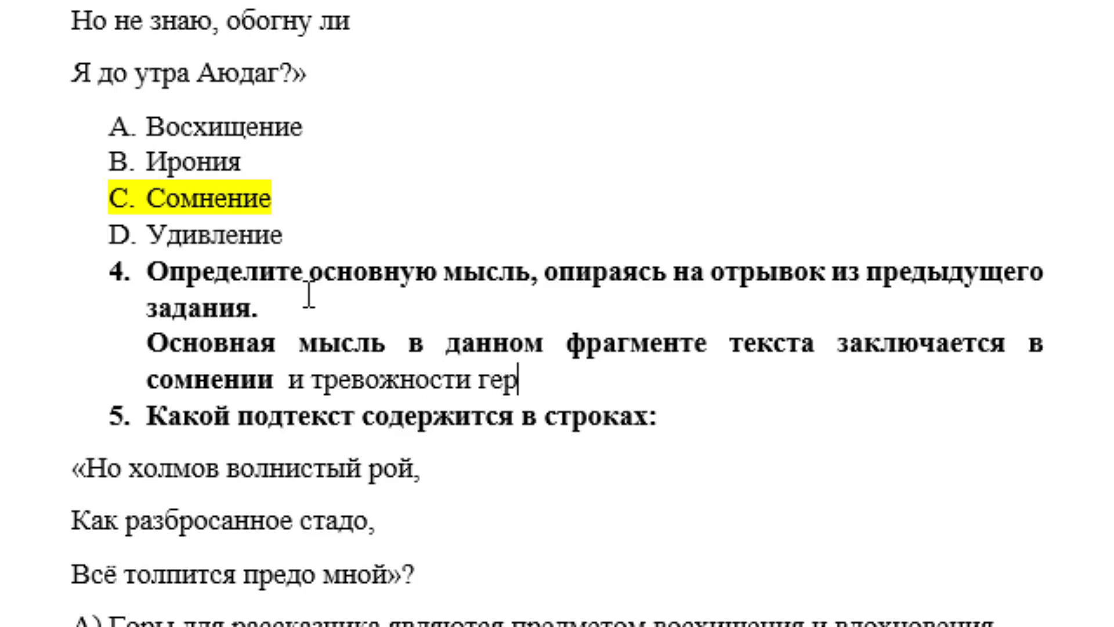
pyautogui.write('оя ')
pyautogui.write('отно')
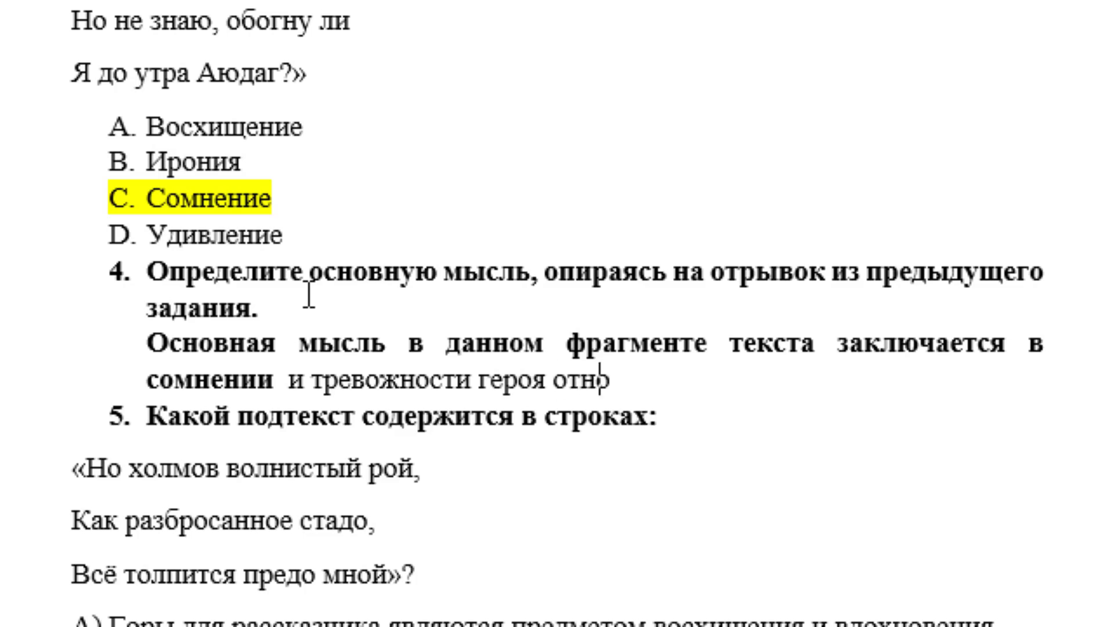
pyautogui.write('сительно')
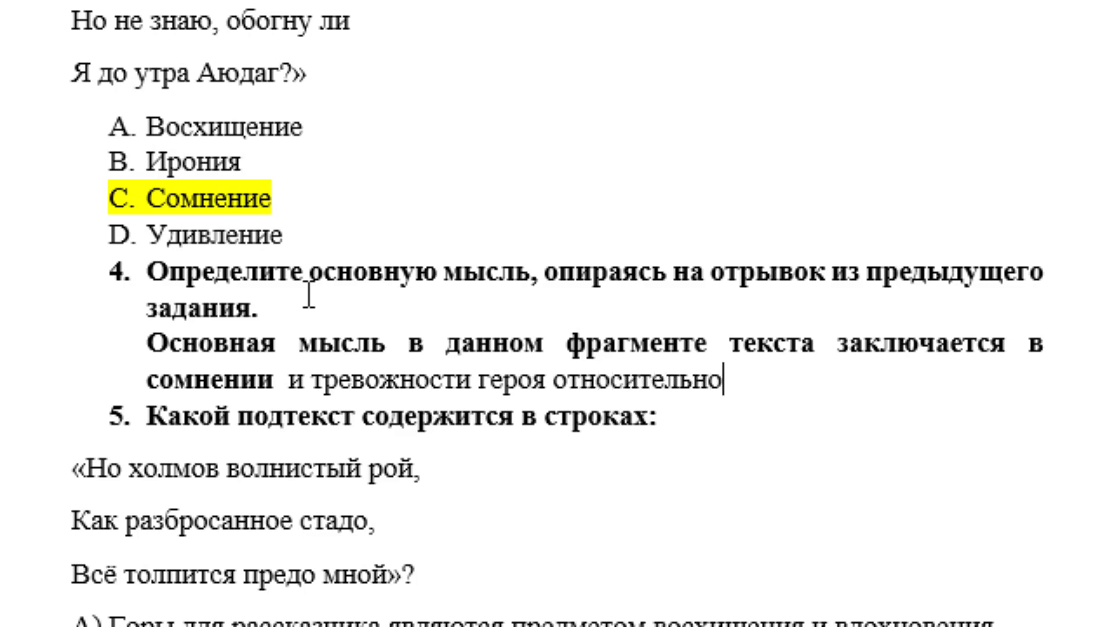
pyautogui.write(' его п')
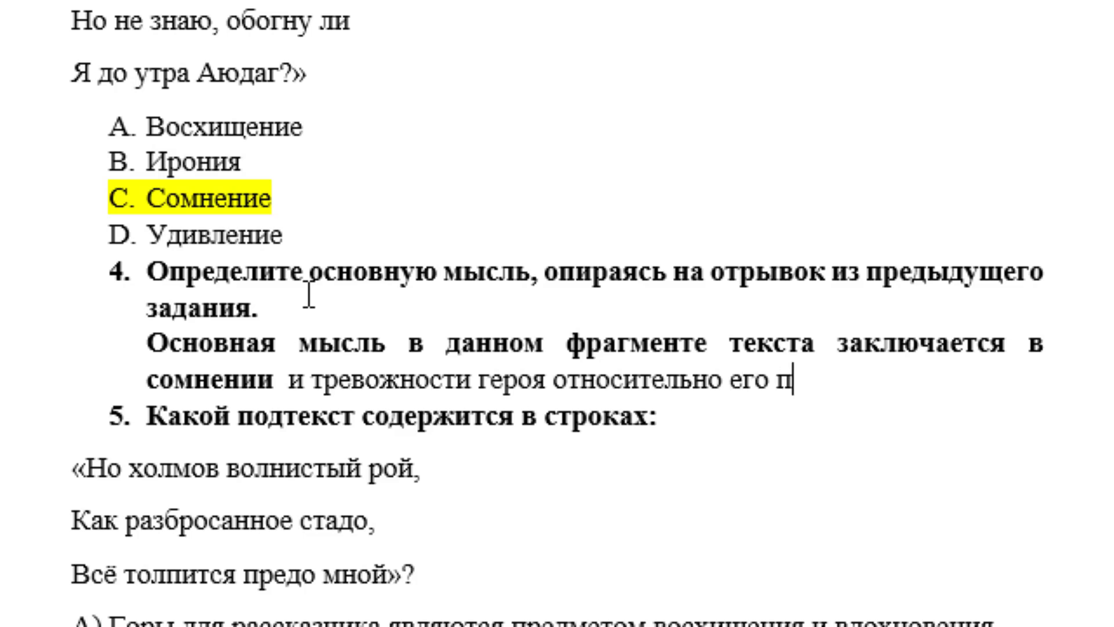
pyautogui.write('утещ')
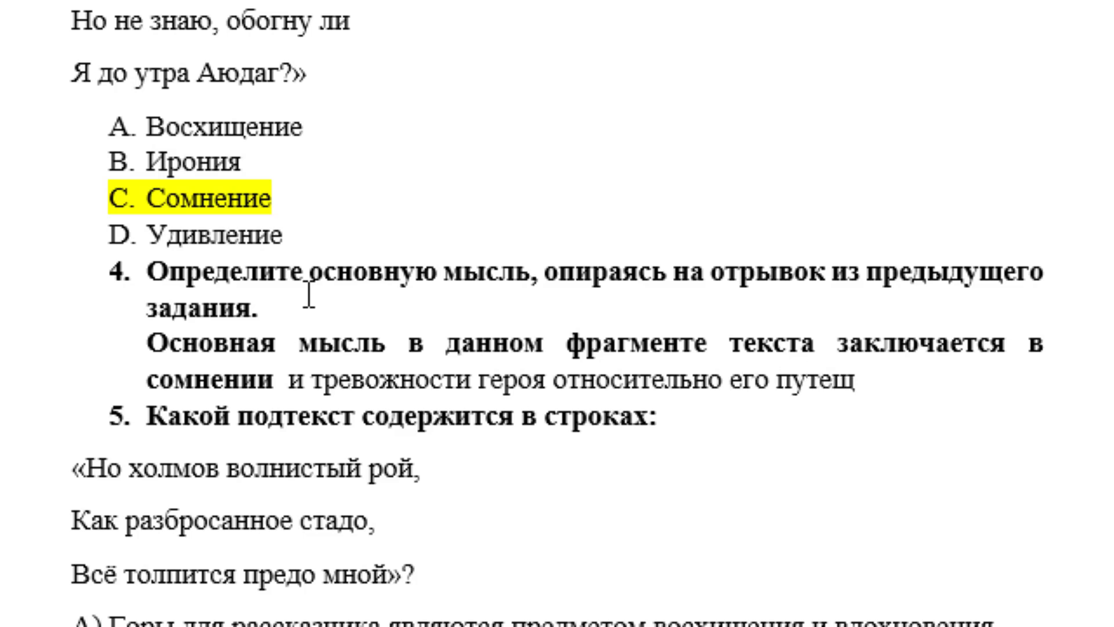
# - Continue question 4's answer in regular text up to «…обогнуть гору Аюдаг до утра,»
pyautogui.press('BackSpace')
pyautogui.write('шеств')
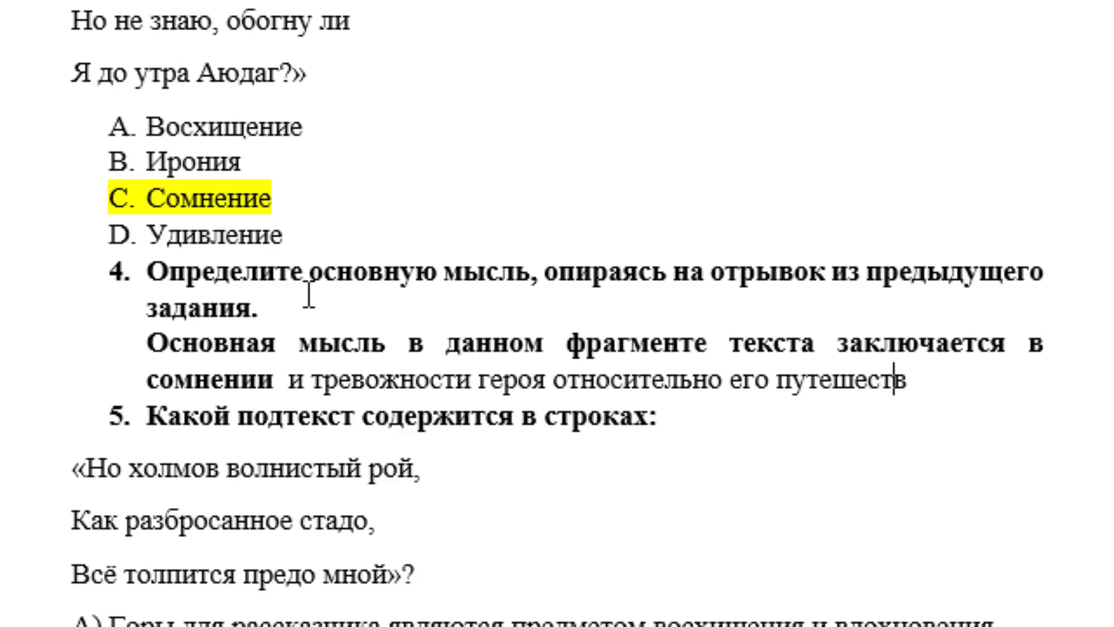
pyautogui.write('ия')
pyautogui.write(' и его с')
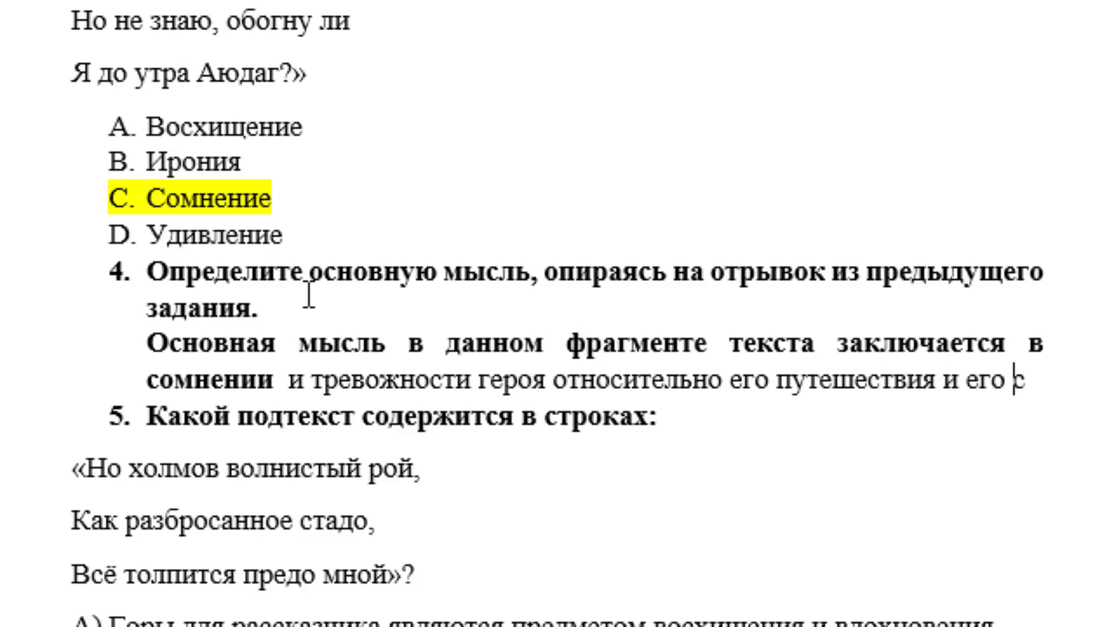
pyautogui.write('пооб')
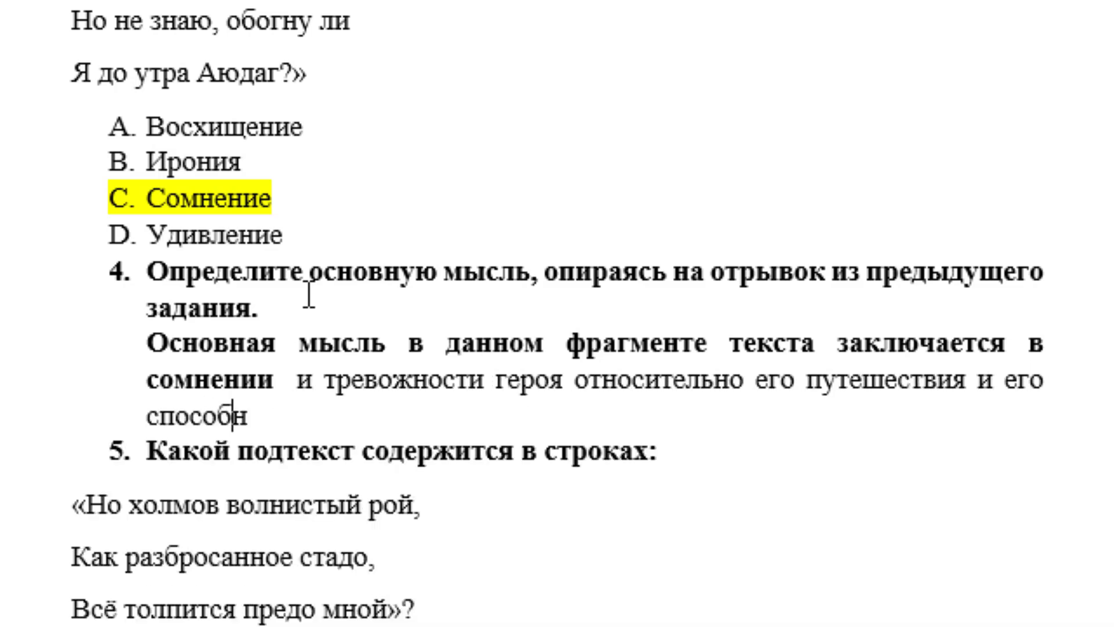
pyautogui.write('ноти')
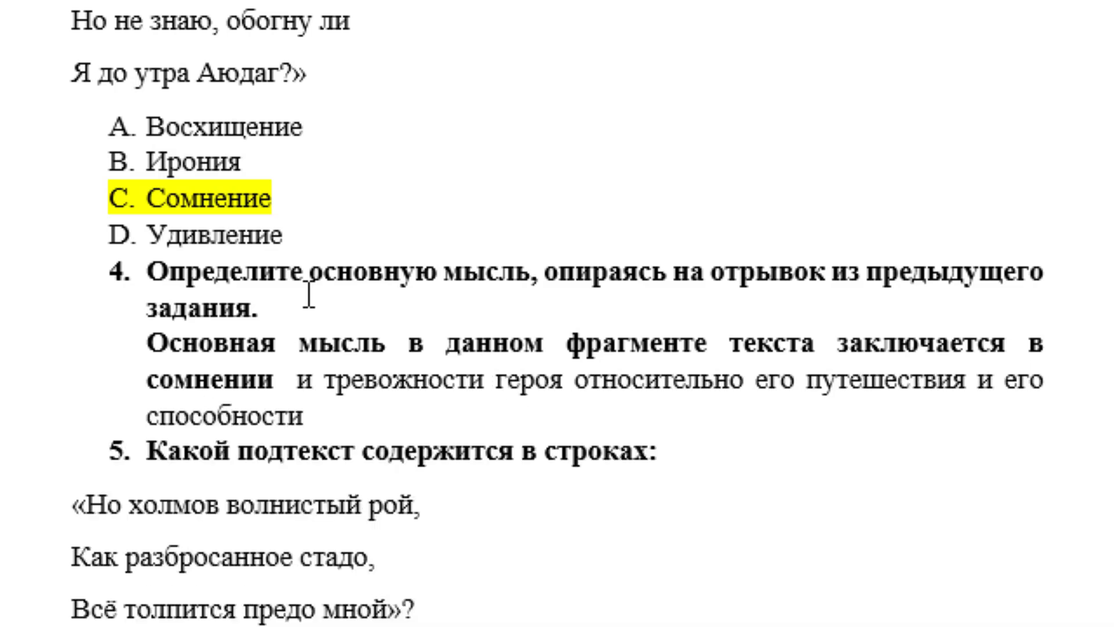
pyautogui.write(' обогнуть')
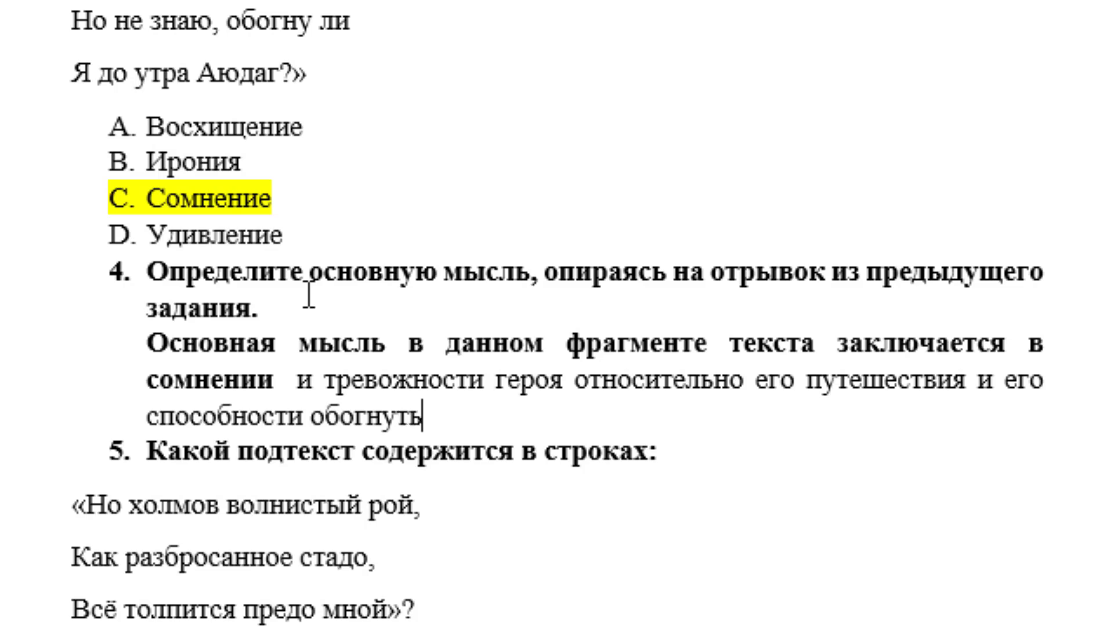
pyautogui.write(' гору ')
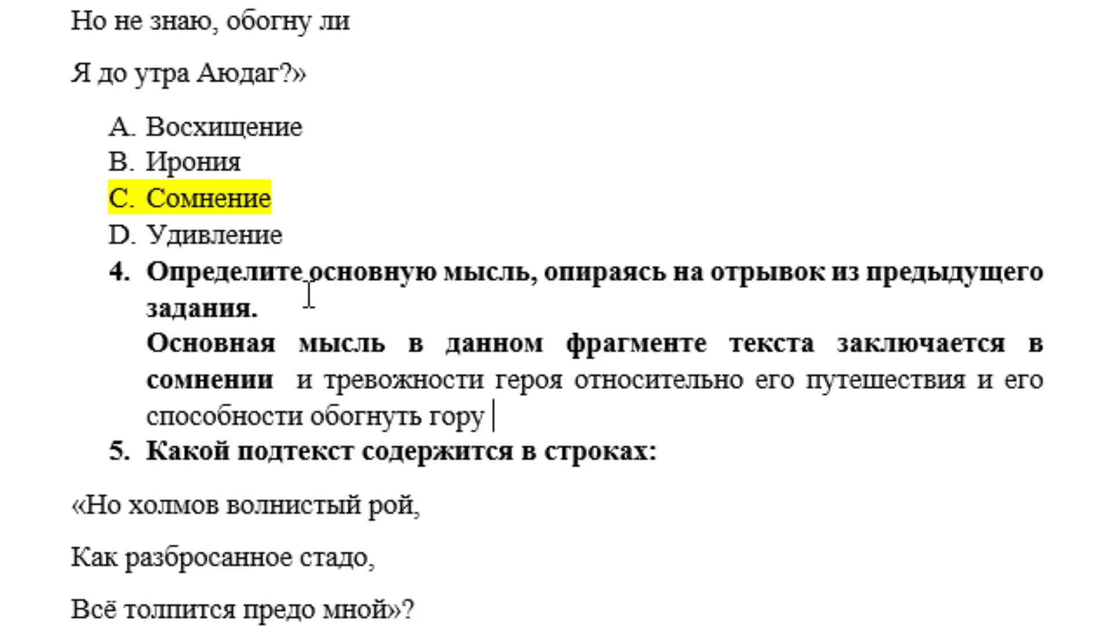
pyautogui.write('Аюд')
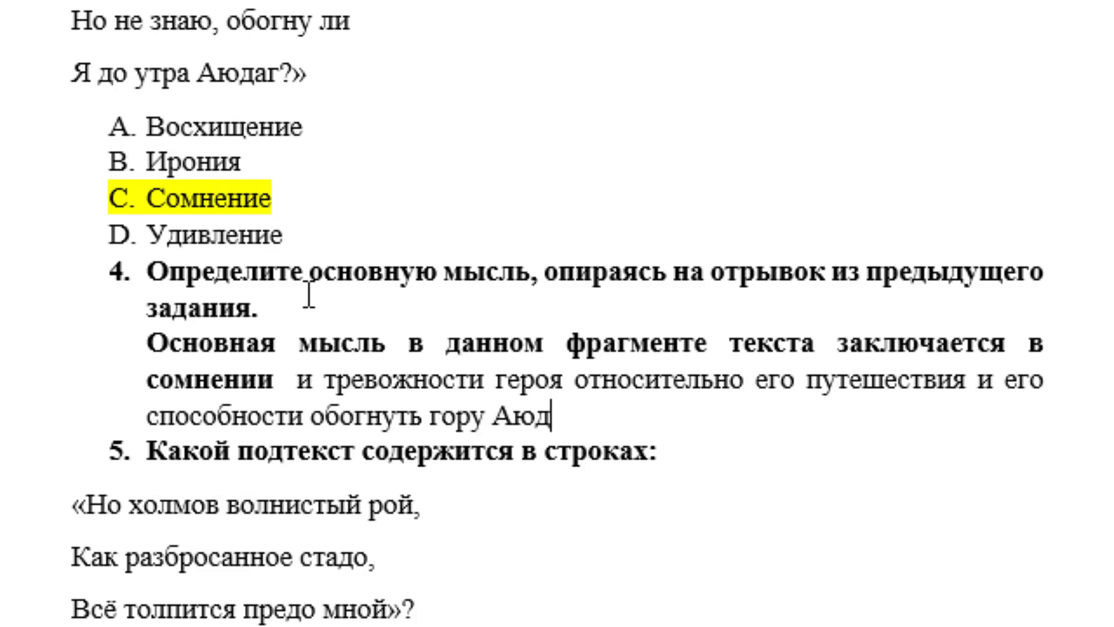
pyautogui.write('аг до')
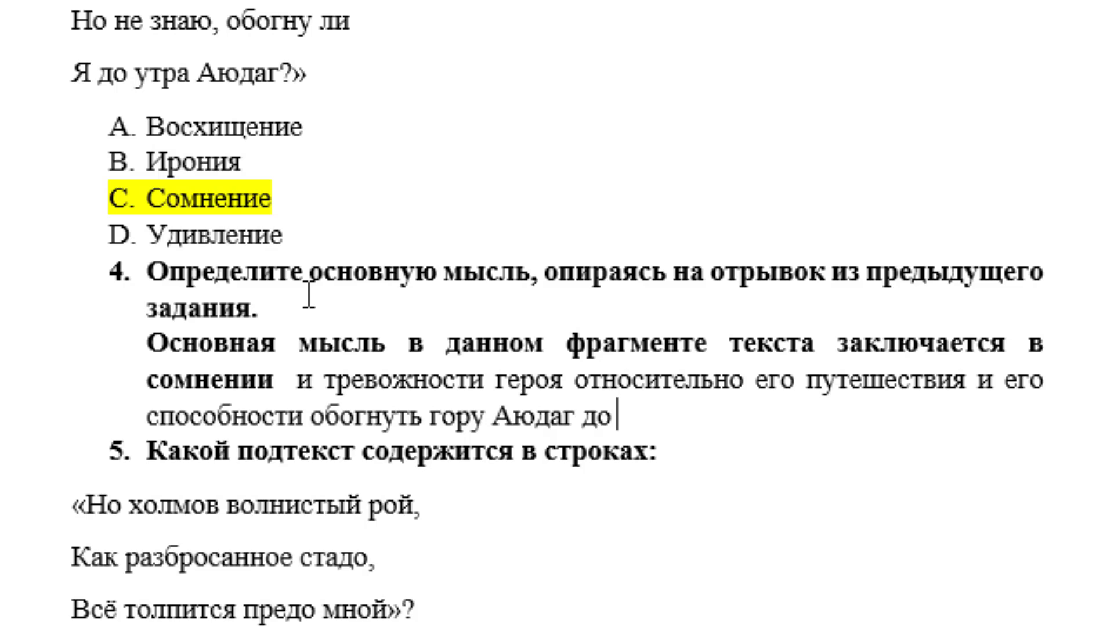
pyautogui.write(' утраб')
pyautogui.press('BackSpace')
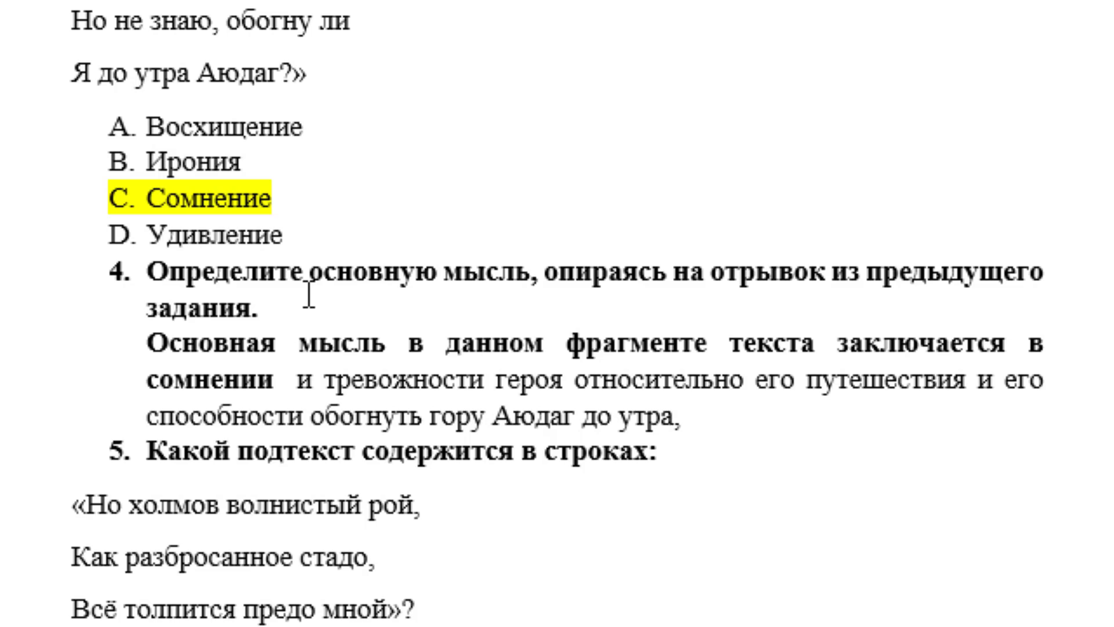
# - Finish question 4's answer with «…достичь своей цели.», fixing 'лостичь' and the double space
pyautogui.write('несмотря')
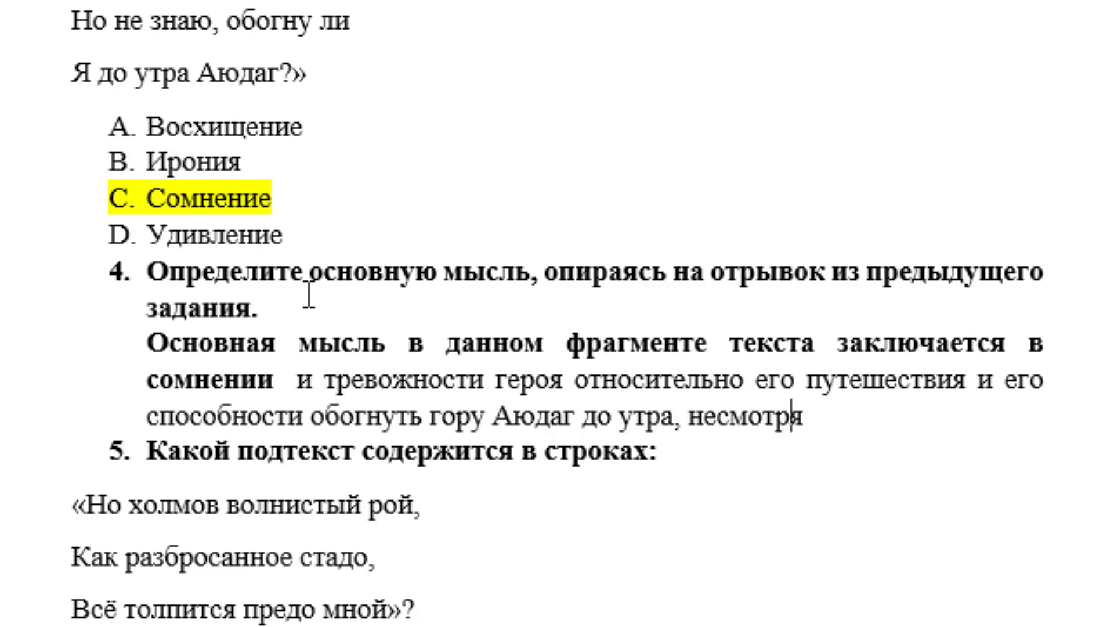
pyautogui.write(' на')
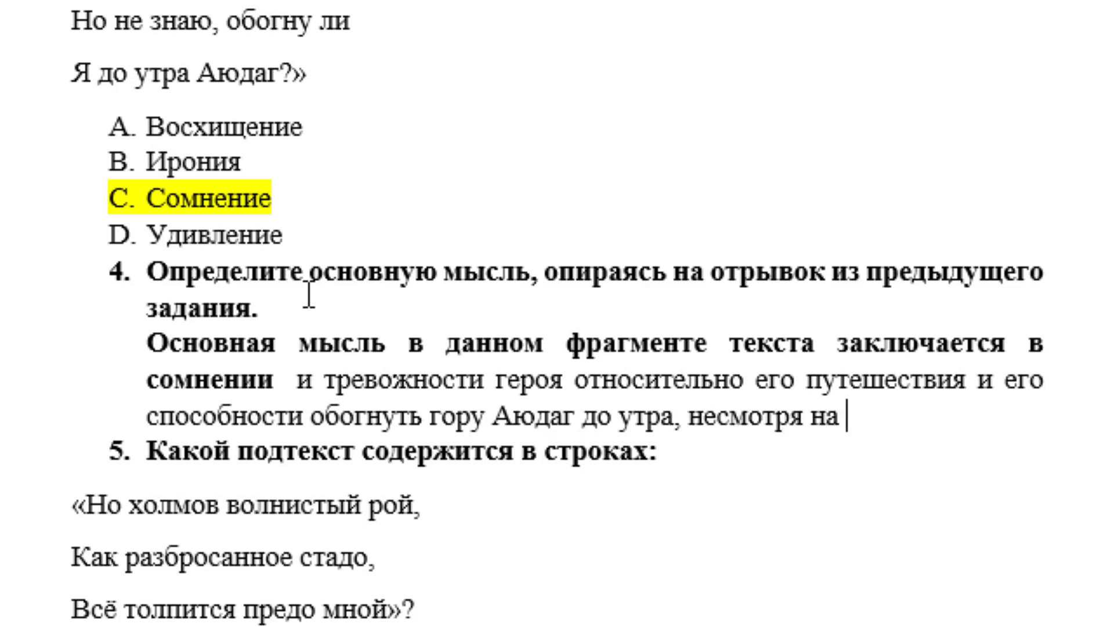
pyautogui.write(' различн')
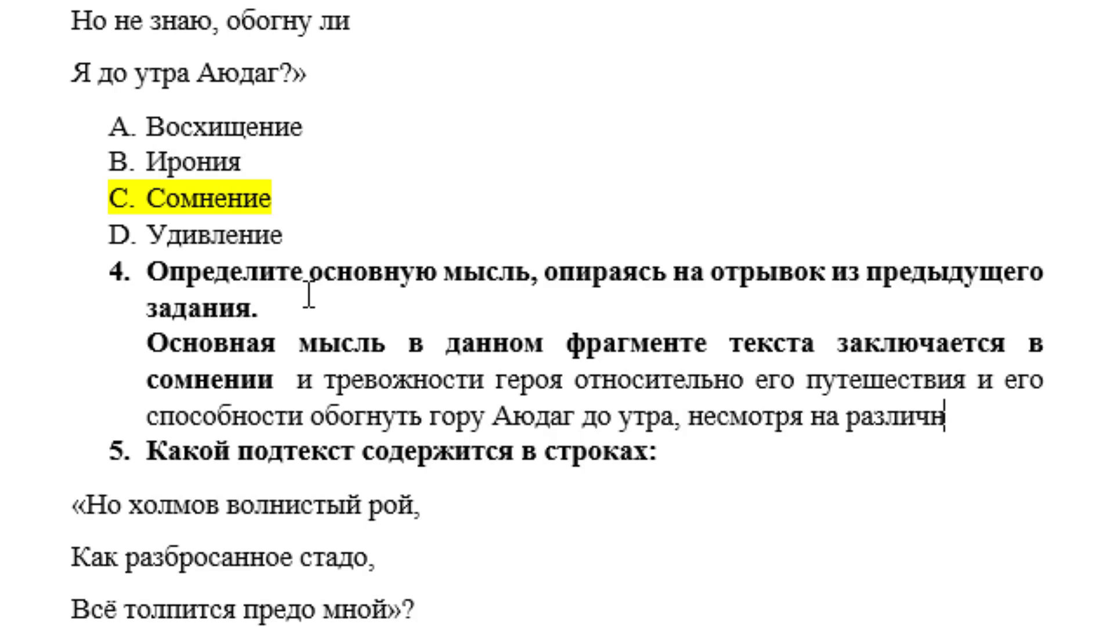
pyautogui.write('ыепре')
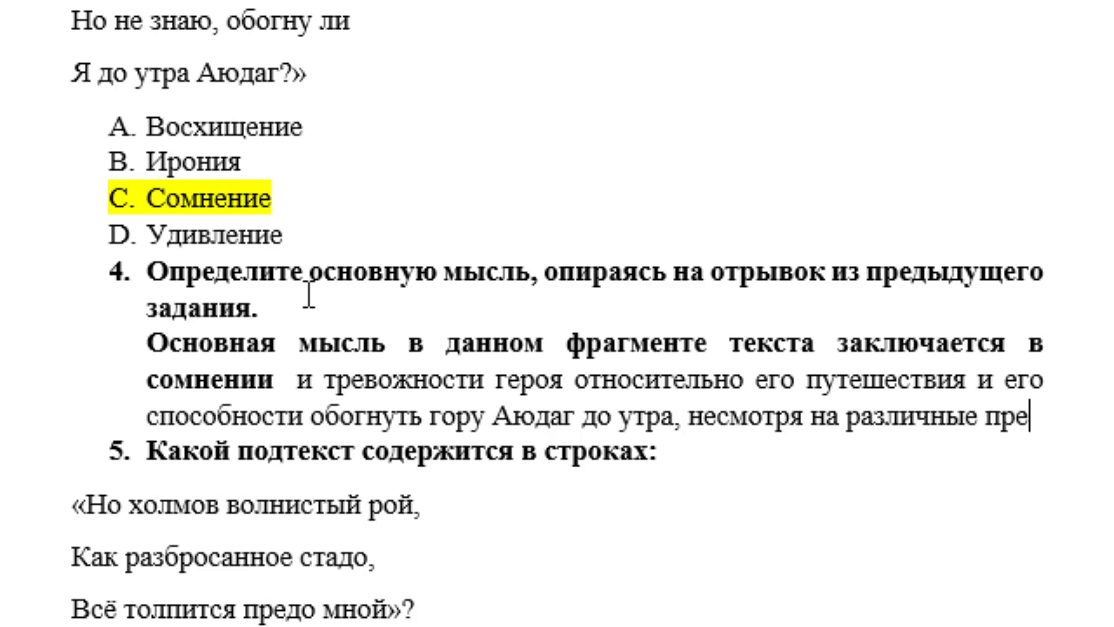
pyautogui.write('пятсти')
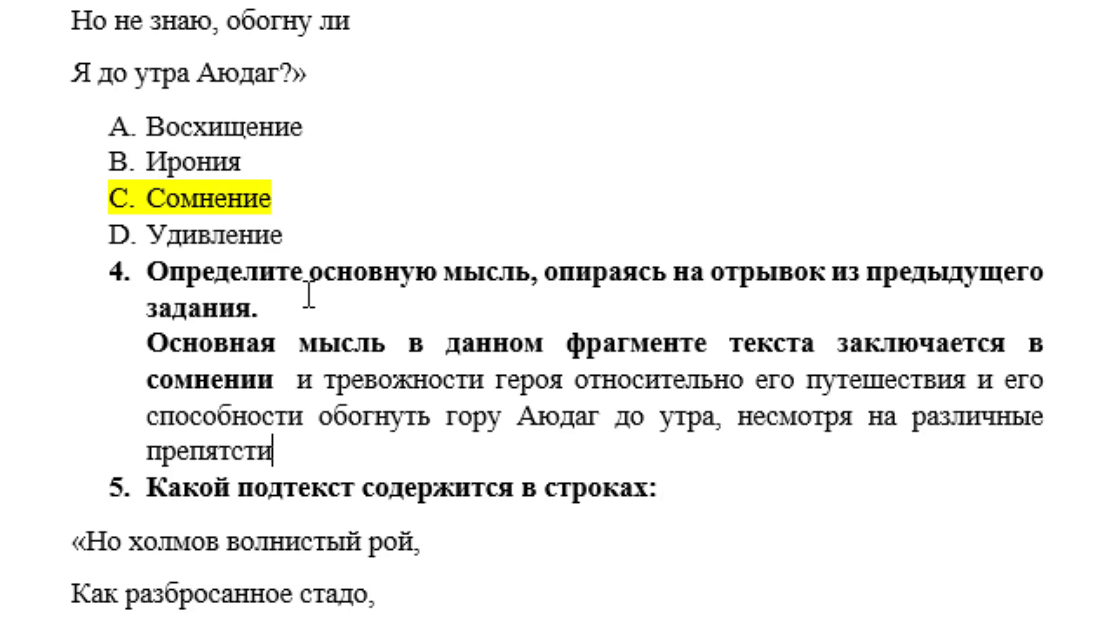
pyautogui.press('BackSpace')
pyautogui.write('ви')
pyautogui.write('я')
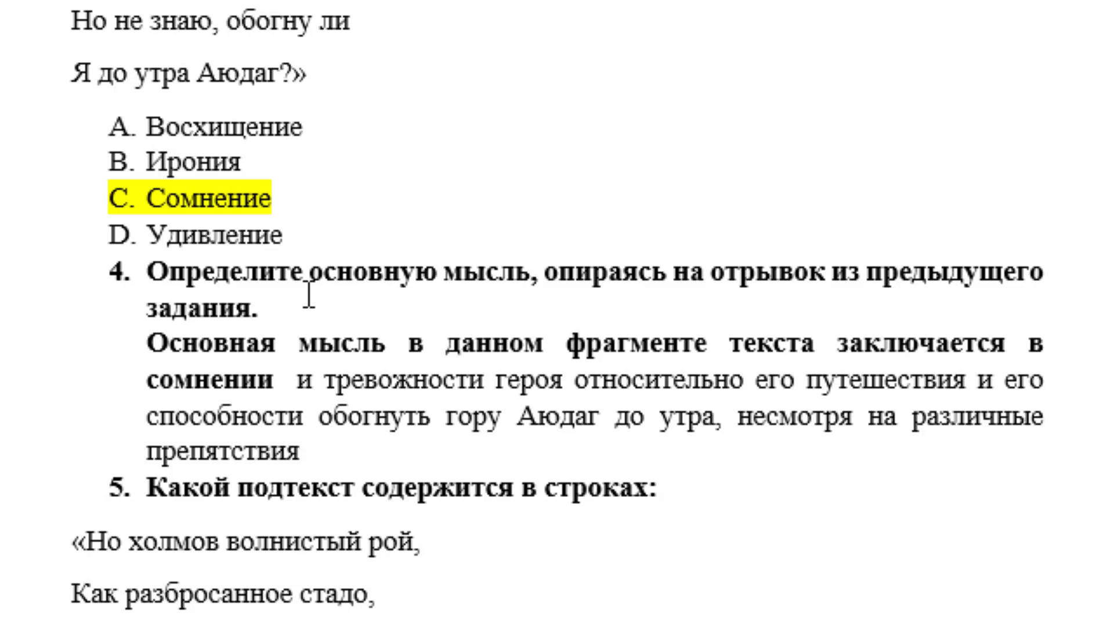
pyautogui.write(' и неиз')
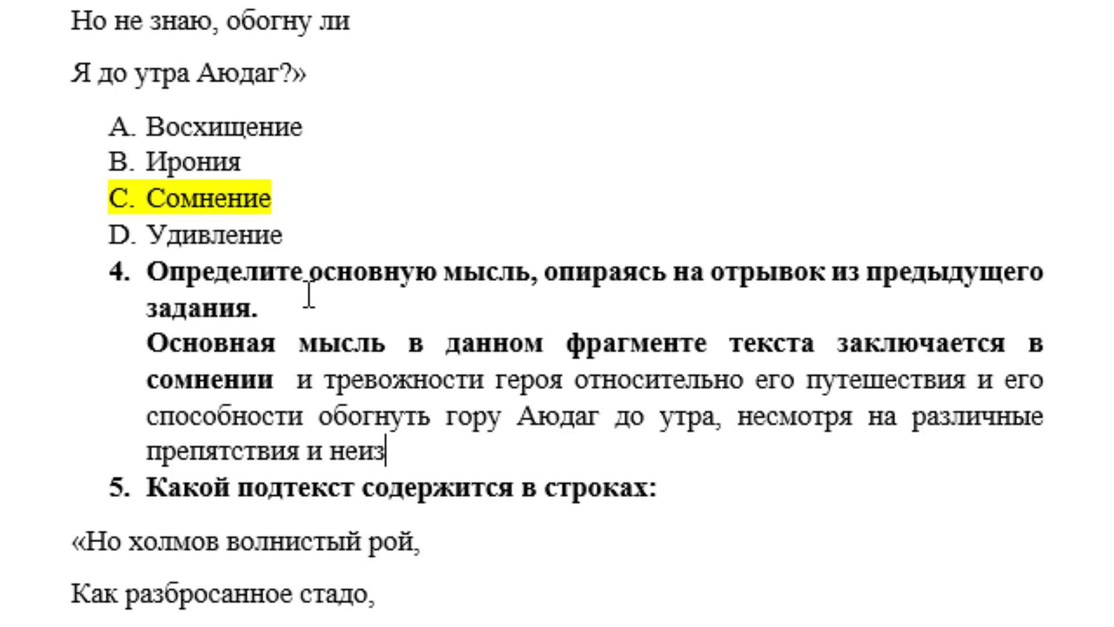
pyautogui.write('вестность. г')
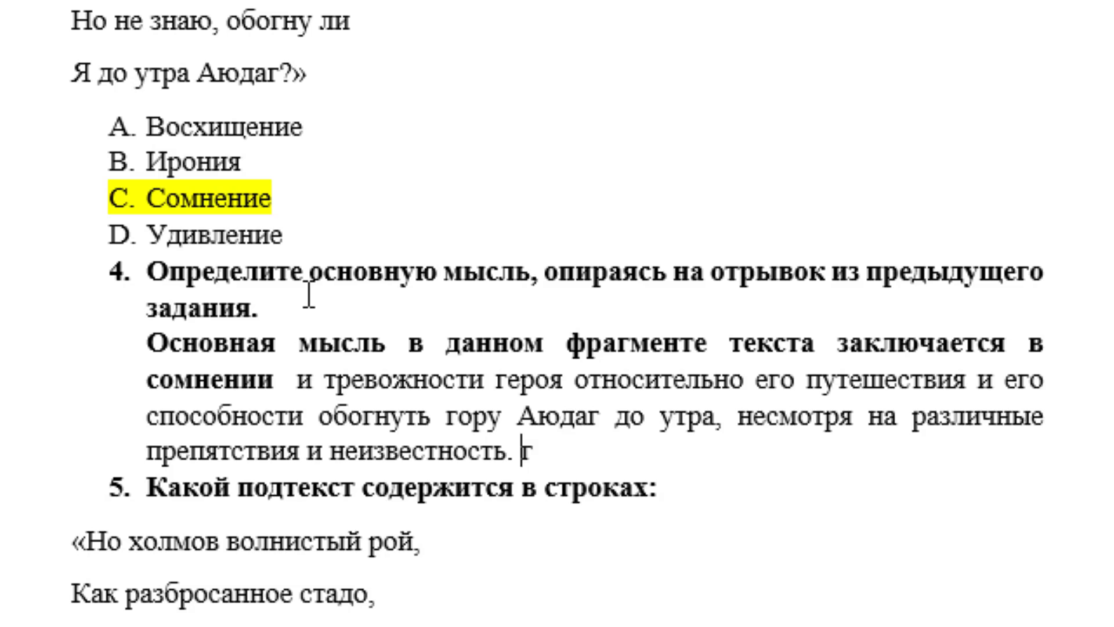
pyautogui.write('ерой ')
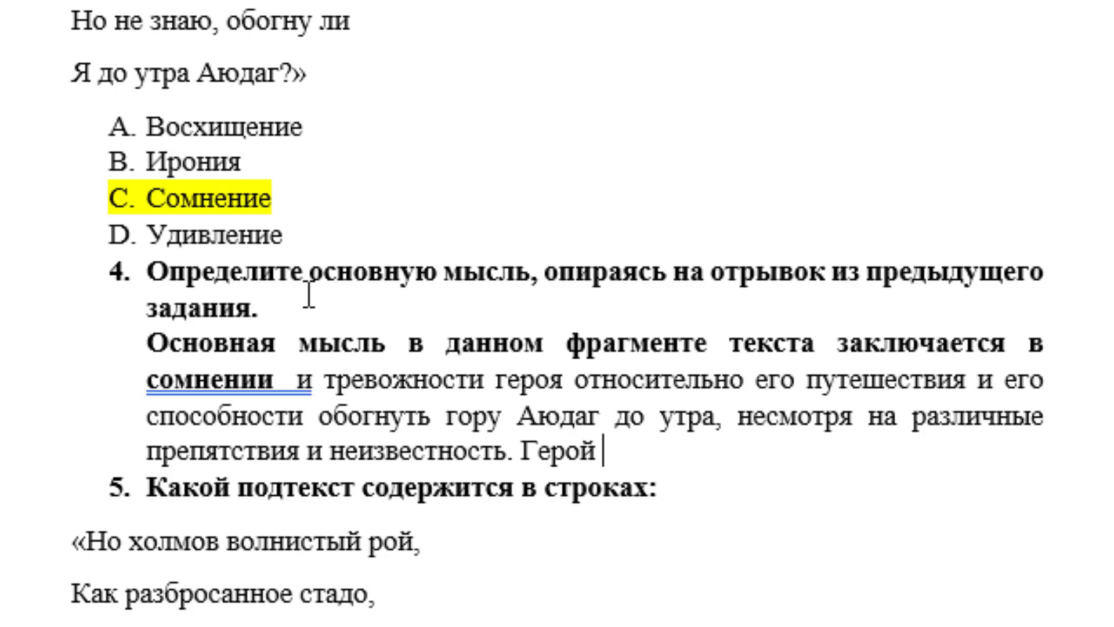
pyautogui.write('стремит')
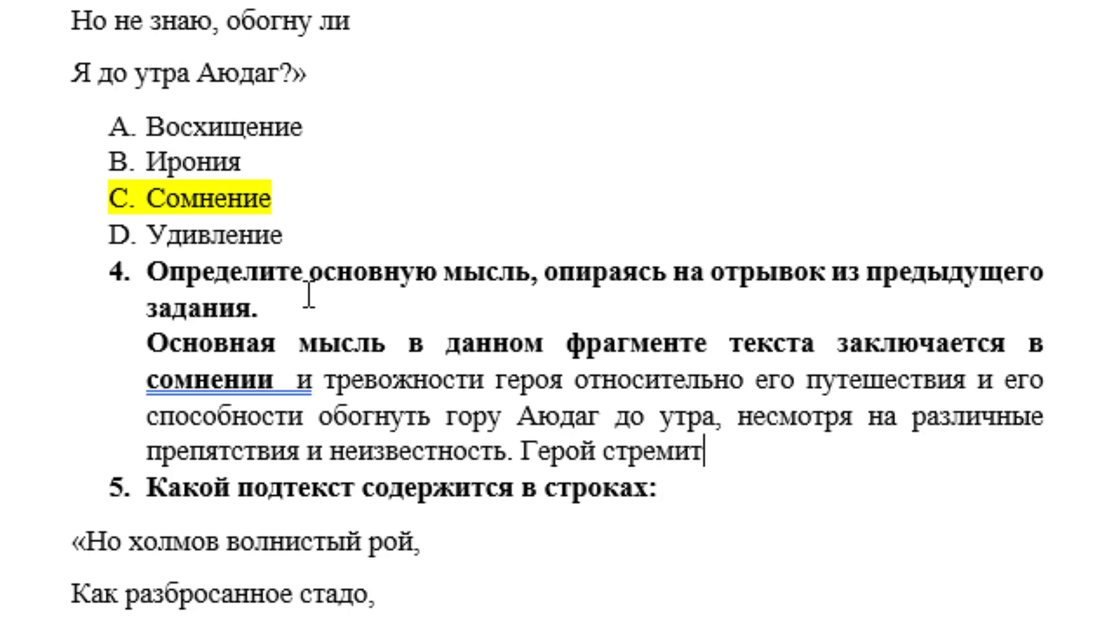
pyautogui.write('ся пр')
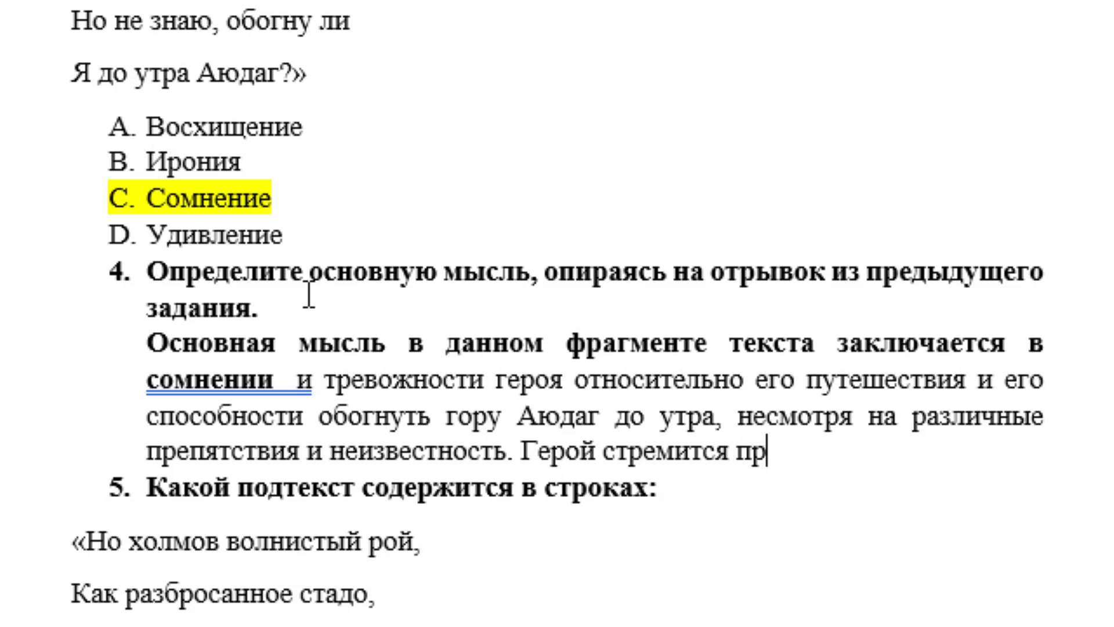
pyautogui.write('одвигат')
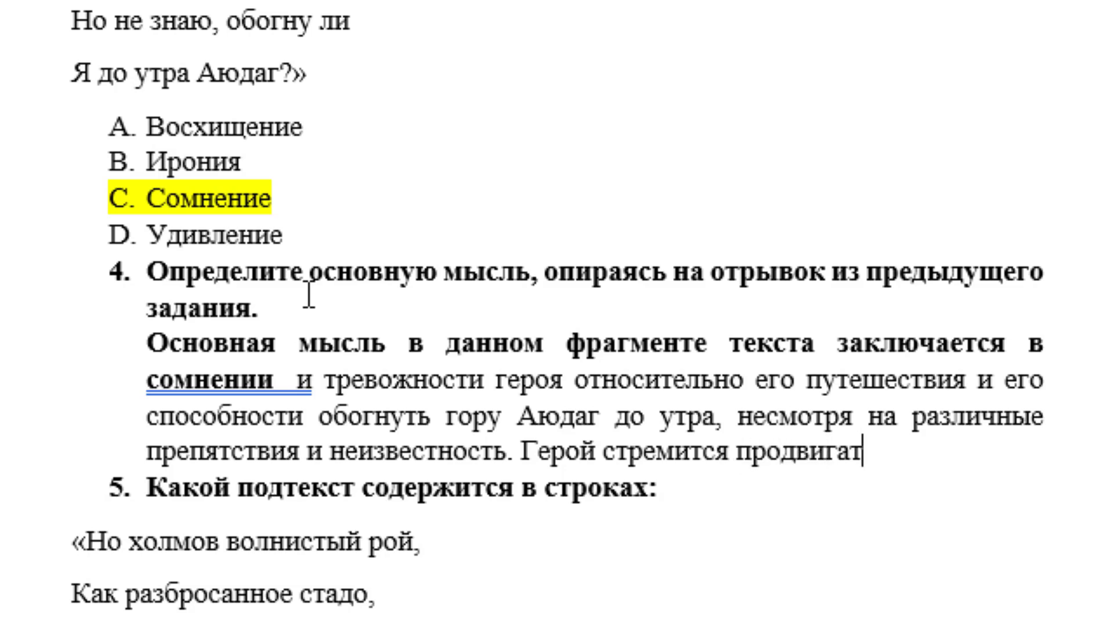
pyautogui.write('ься в')
pyautogui.write('пер')
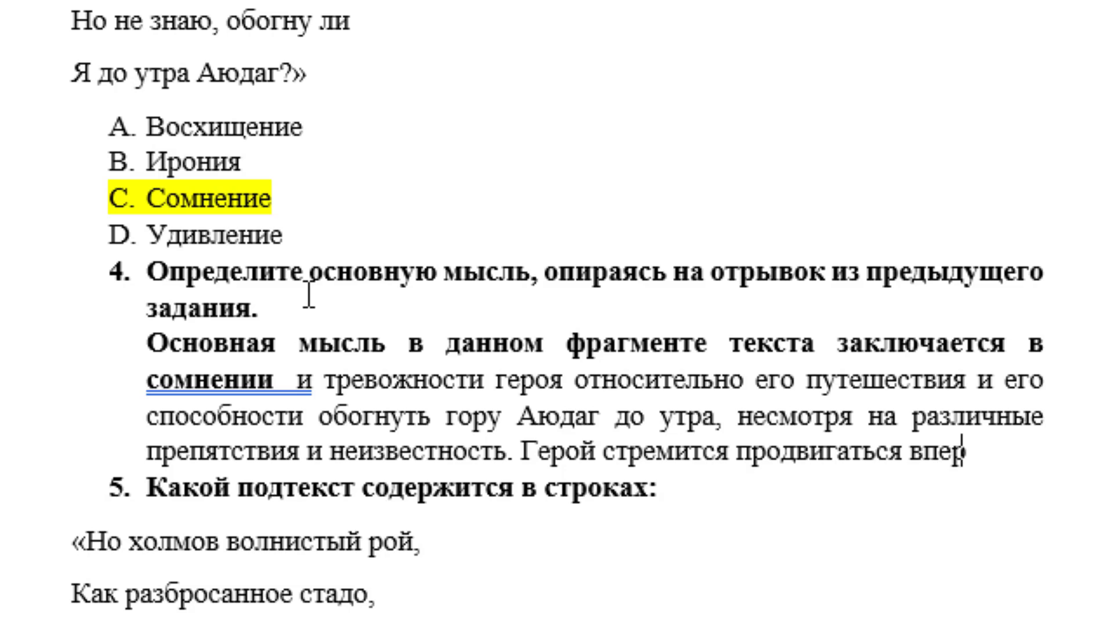
pyautogui.write('едб')
pyautogui.write(' н')
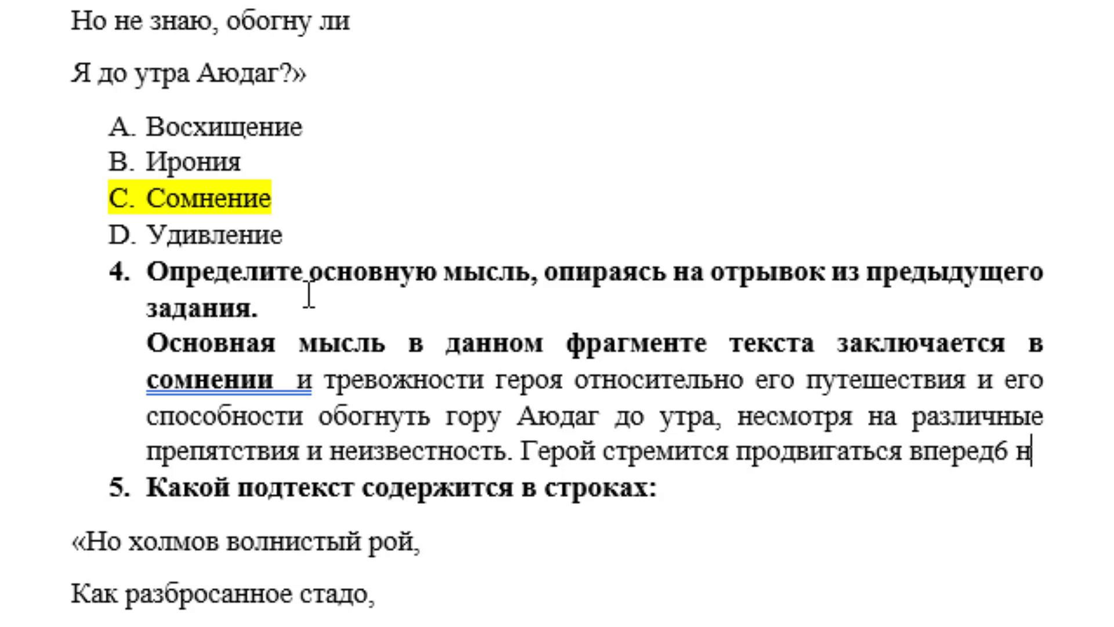
pyautogui.write('о сомнев')
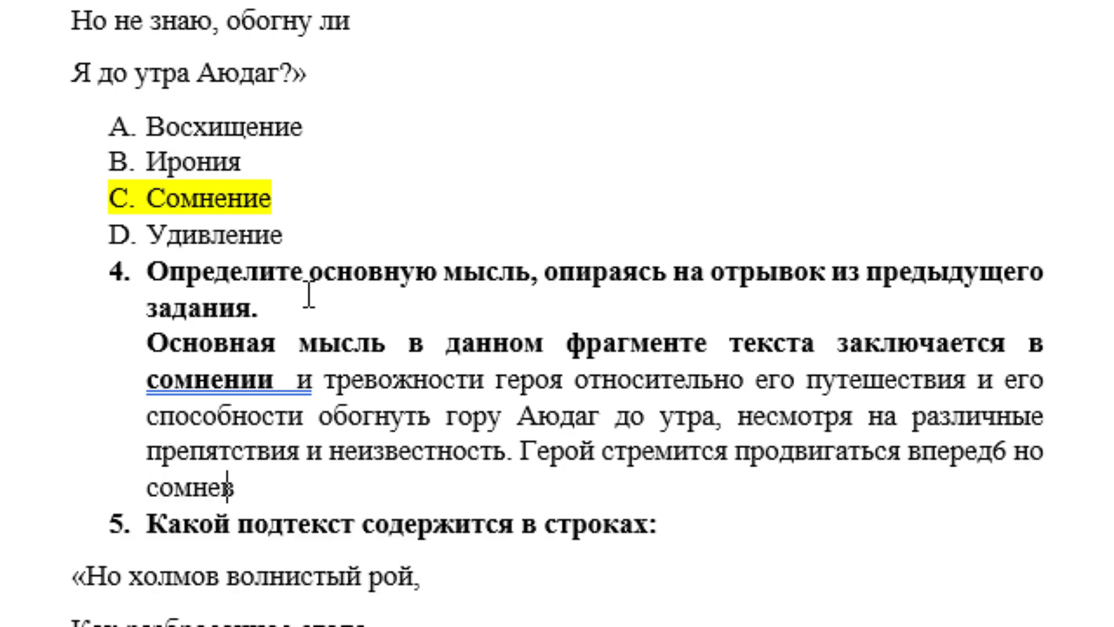
pyautogui.write('аетс')
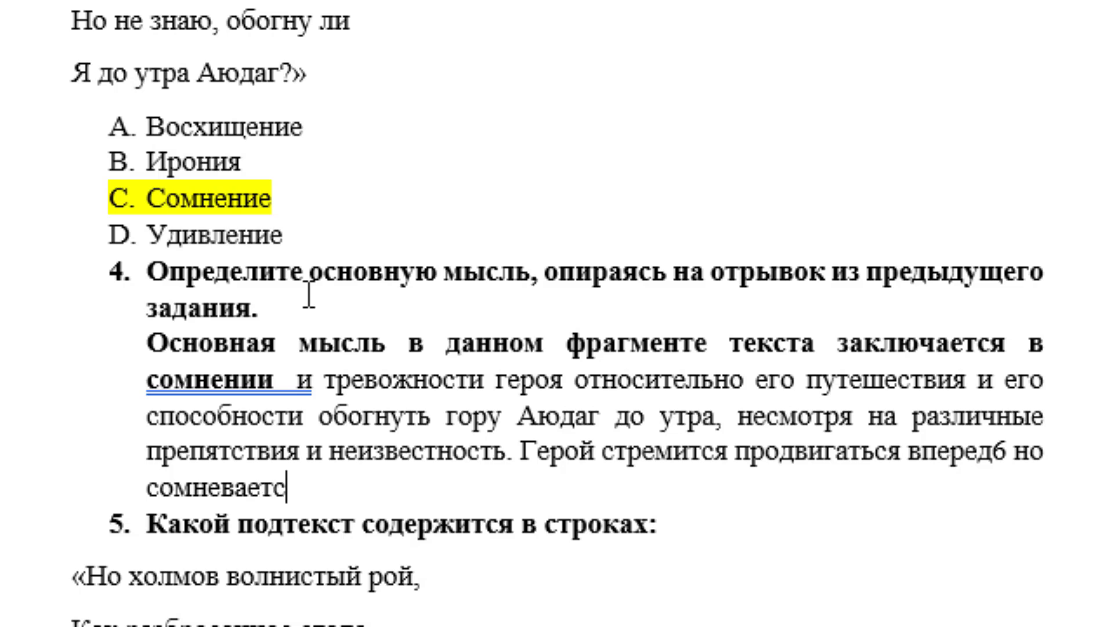
pyautogui.write('я')
pyautogui.write(', с')
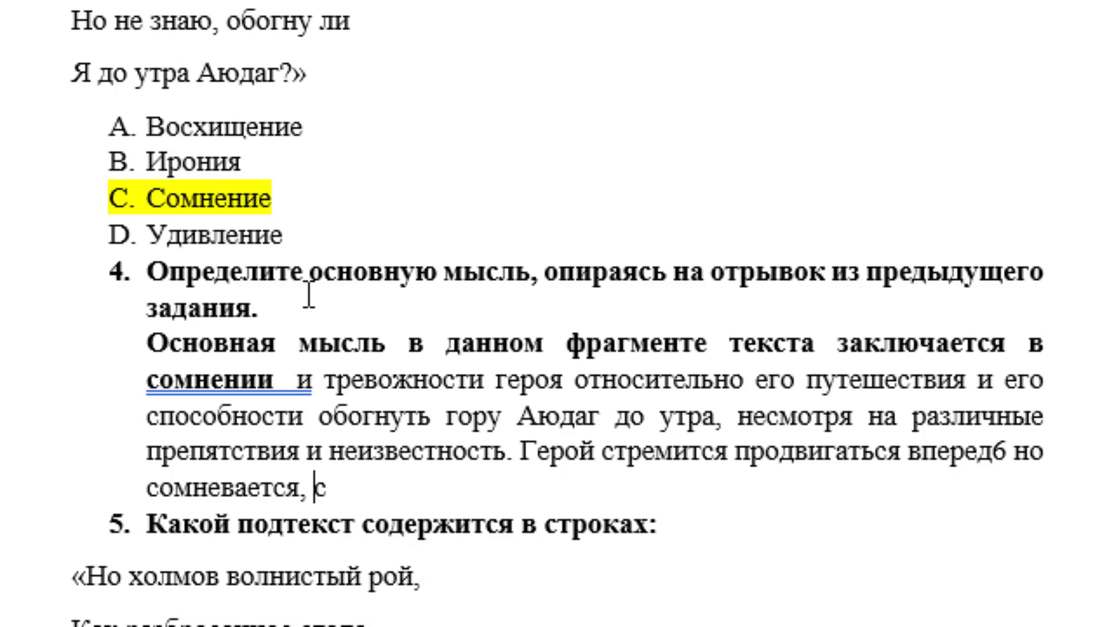
pyautogui.write('может л')
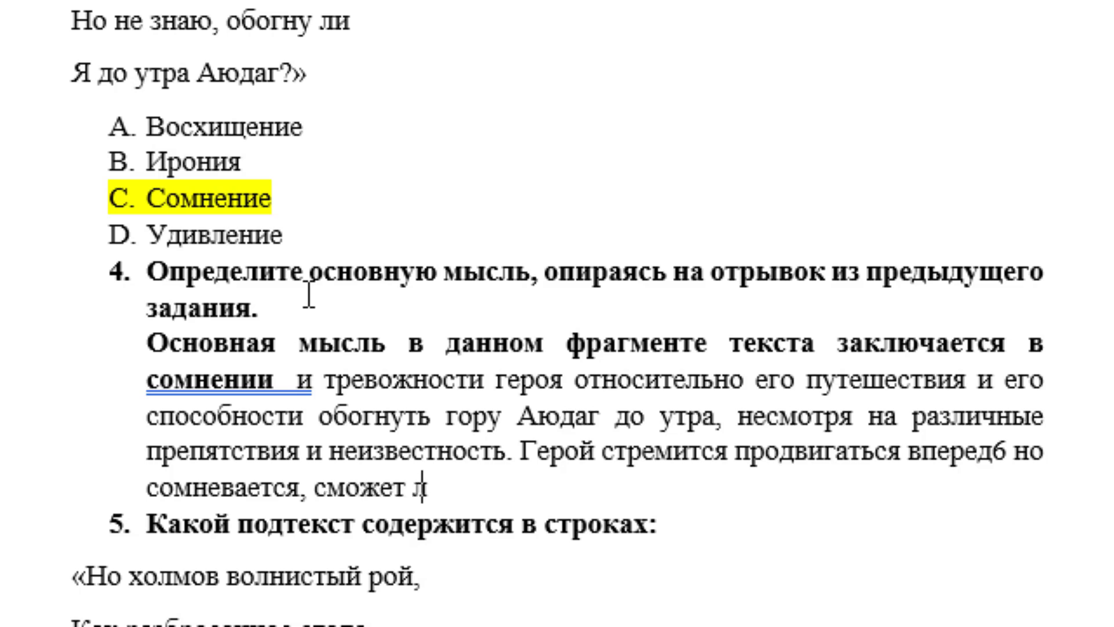
pyautogui.write('и он ')
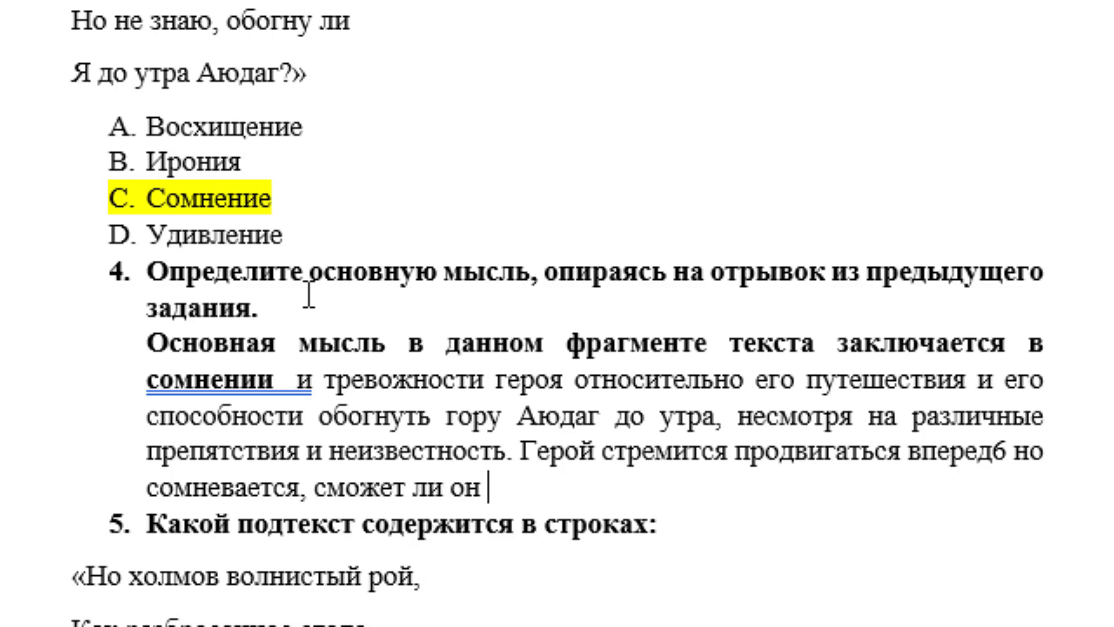
pyautogui.write('лостич')
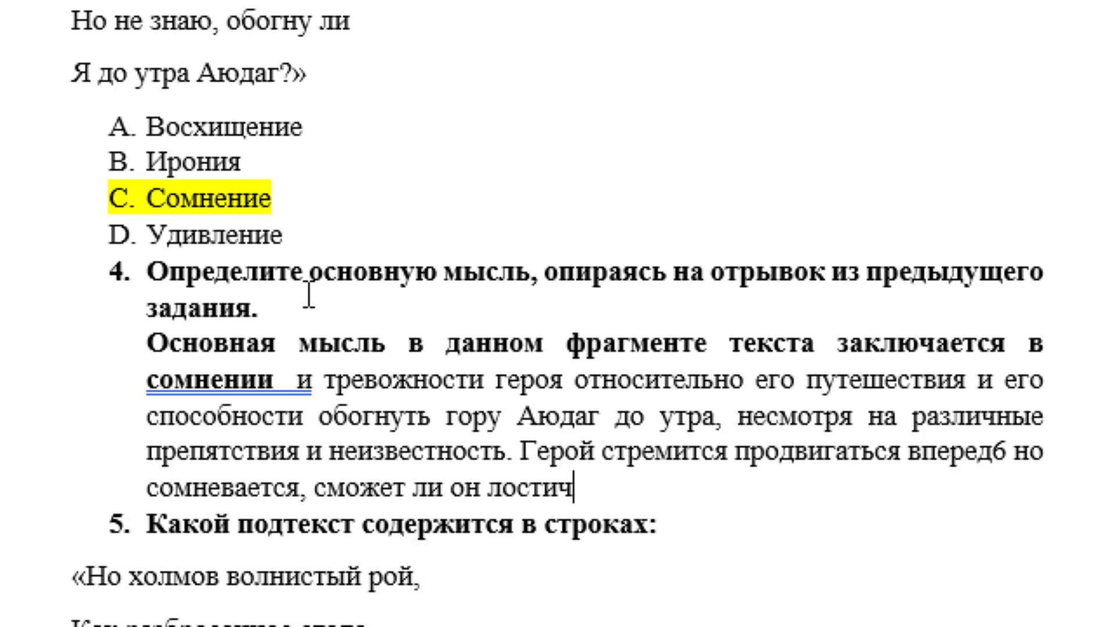
pyautogui.write('ь свое')
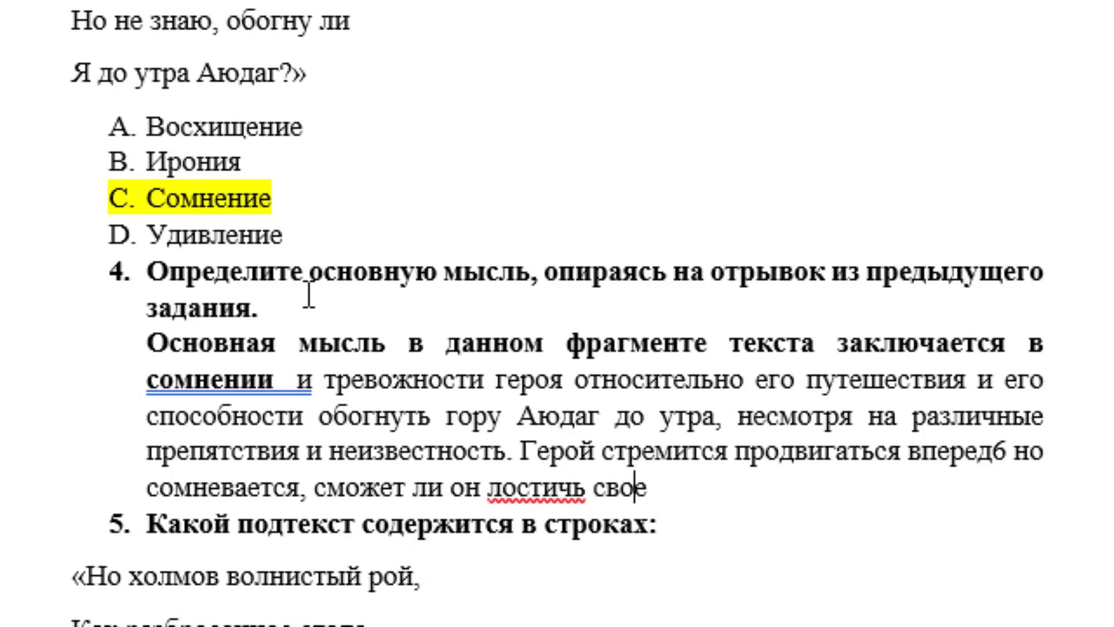
pyautogui.write('й цели')
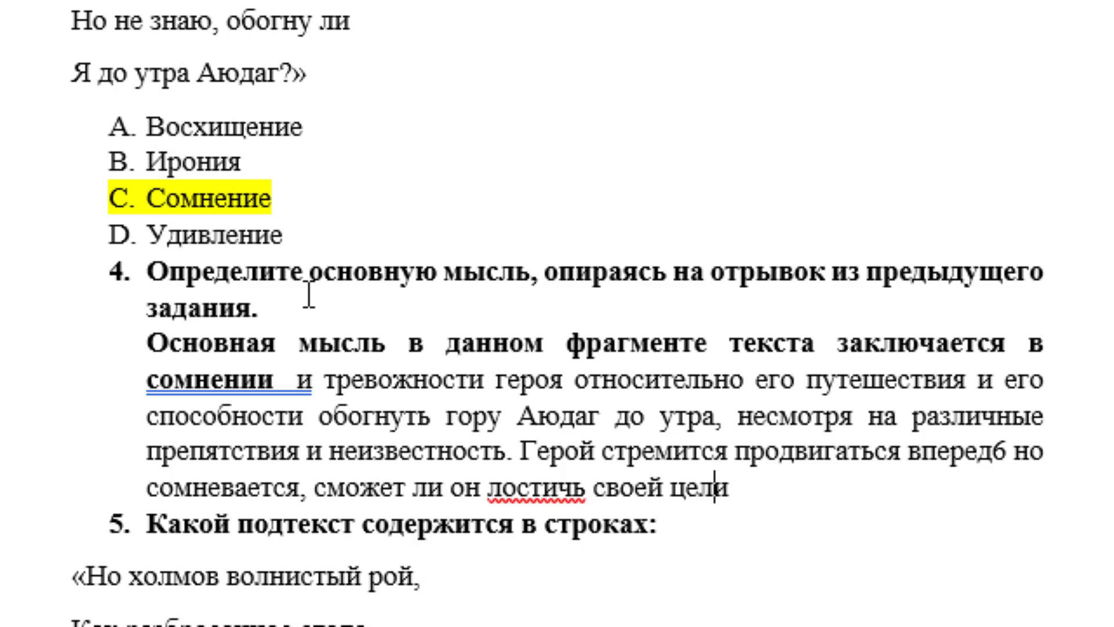
pyautogui.write('.')
pyautogui.click(504, 476)
pyautogui.press('BackSpace')
pyautogui.write('д')
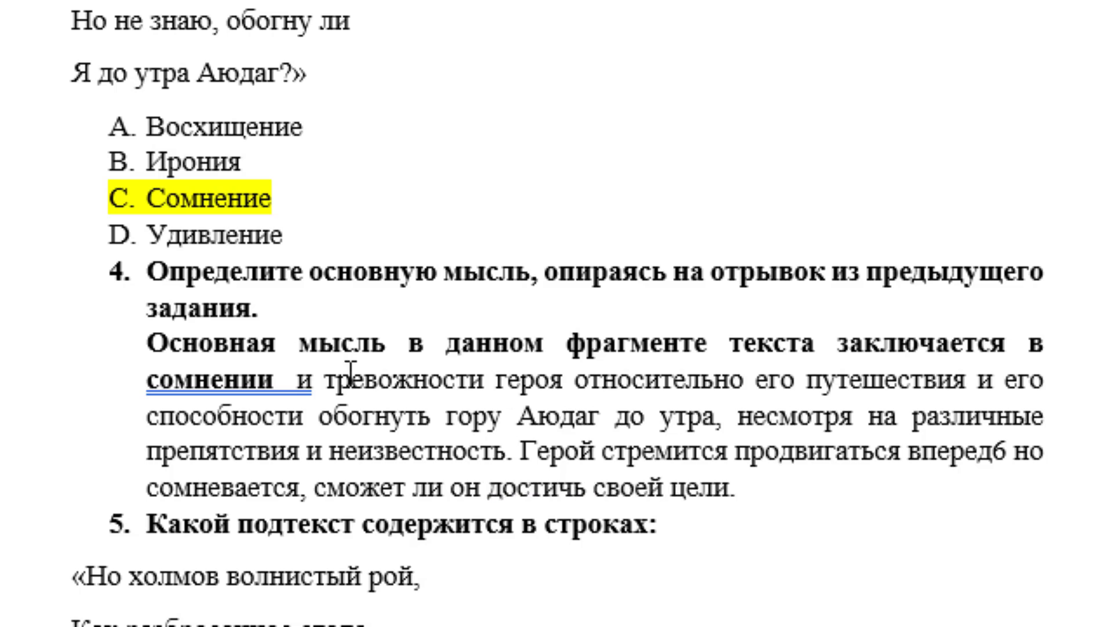
pyautogui.click(287, 379)
pyautogui.press('BackSpace')
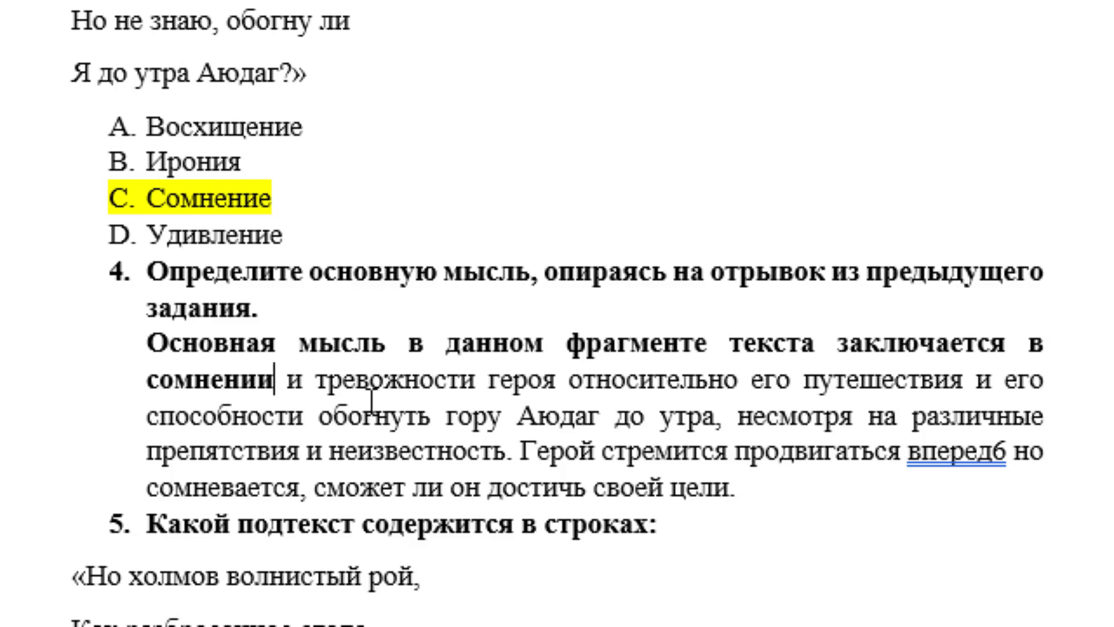
# - Highlight question 5's option B «Для автора стадо животных похоже» in yellow
pyautogui.scroll(-3, 373, 390)
pyautogui.scroll(-2, 373, 390)
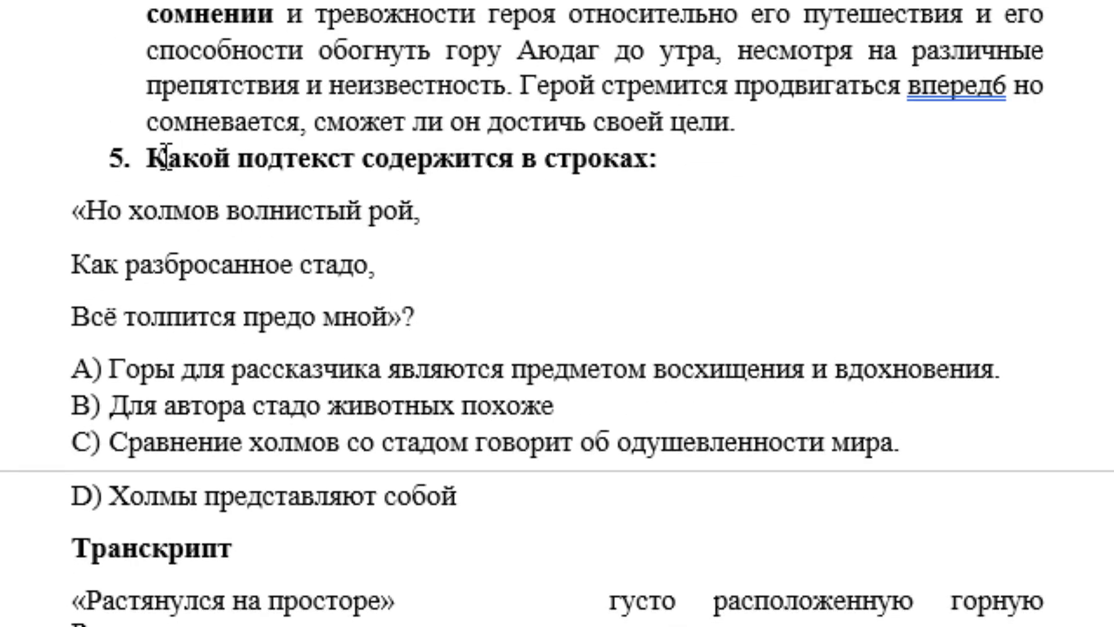
pyautogui.moveTo(149, 150); pyautogui.dragTo(473, 497)
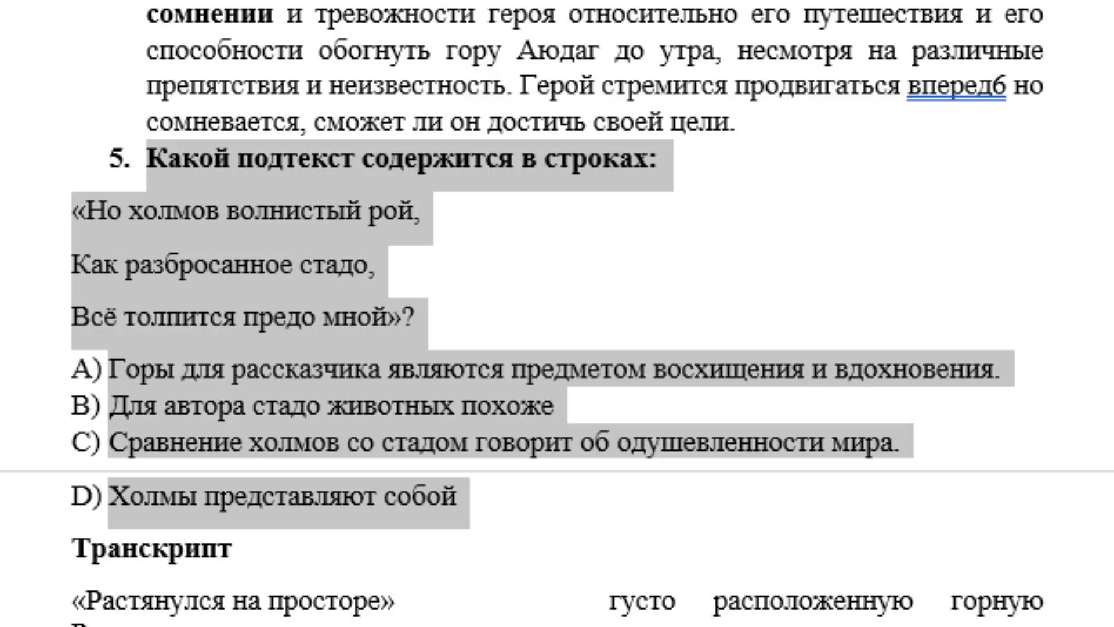
pyautogui.press('Right')
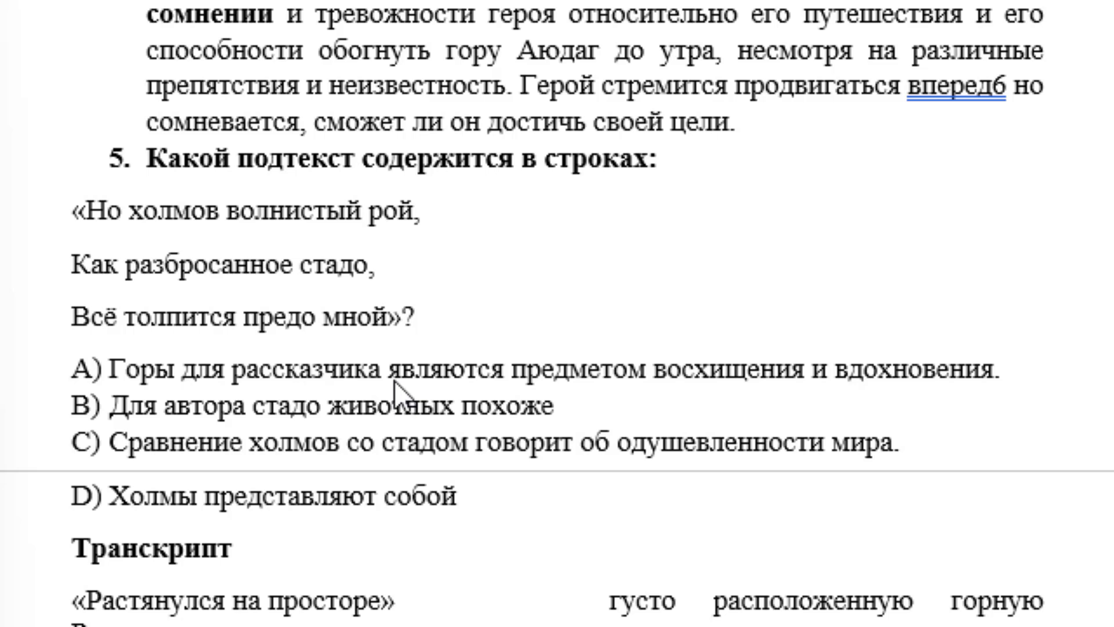
pyautogui.click(261, 411)
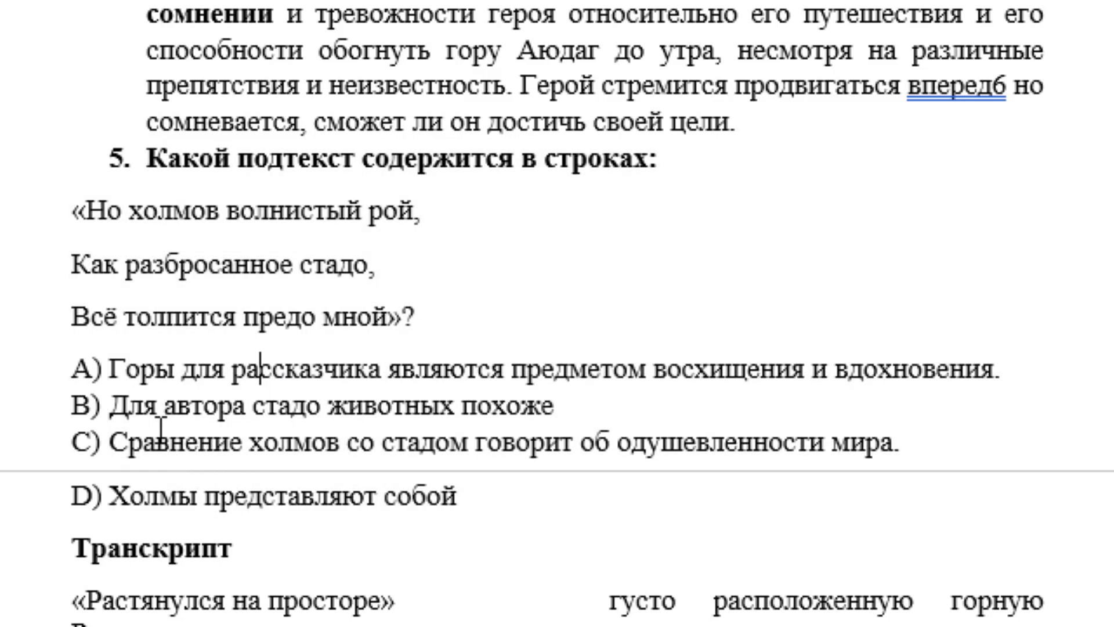
pyautogui.moveTo(125, 404); pyautogui.dragTo(544, 405)
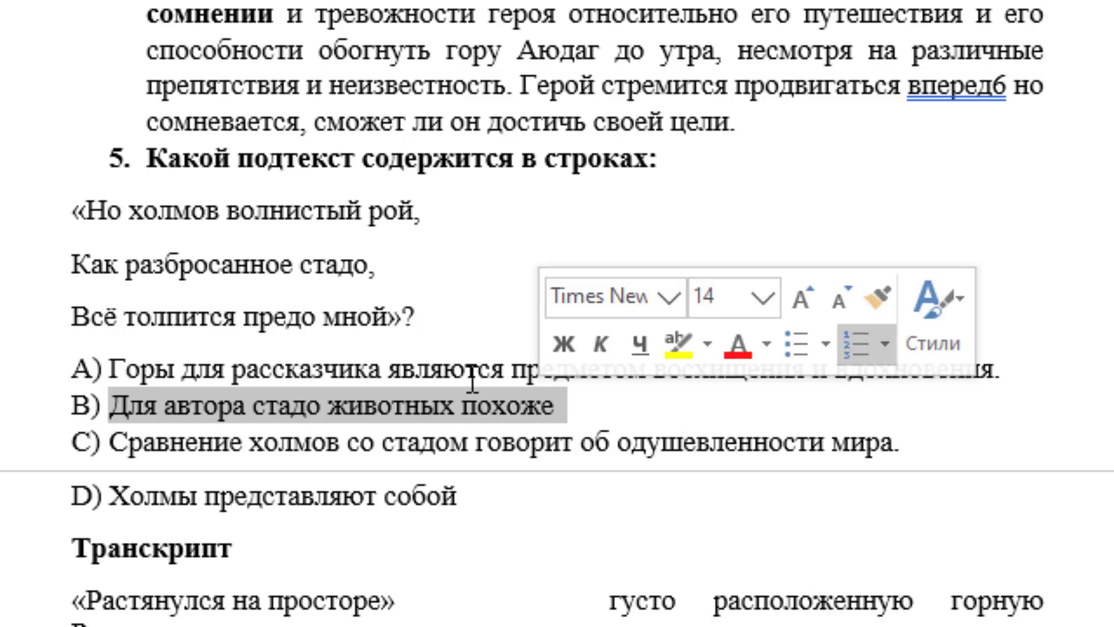
pyautogui.click(304, 413)
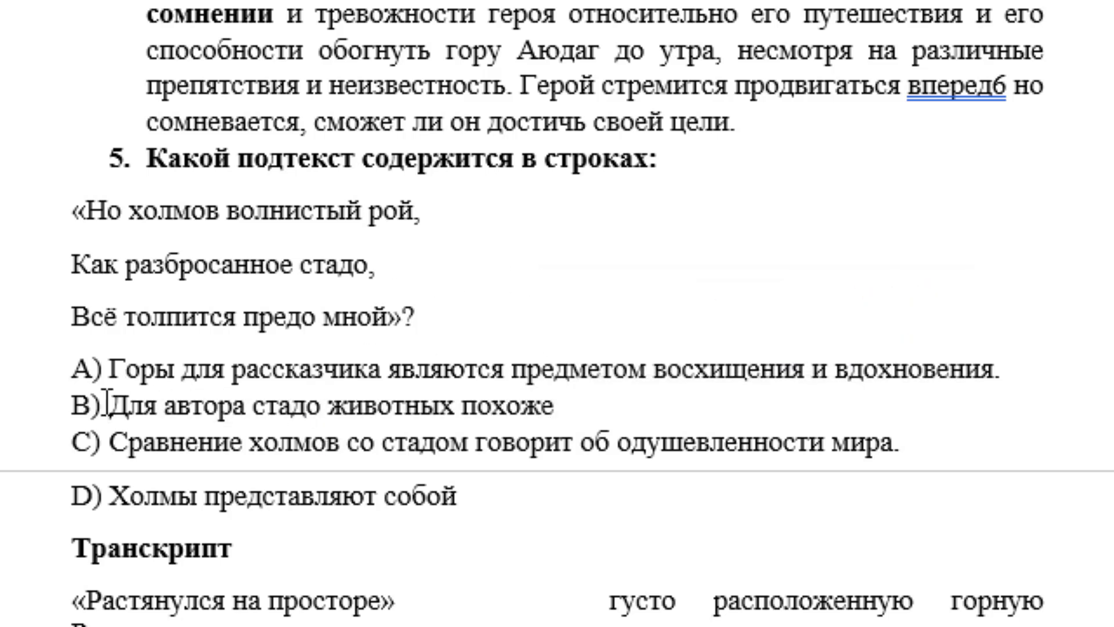
pyautogui.moveTo(109, 405); pyautogui.dragTo(583, 398)
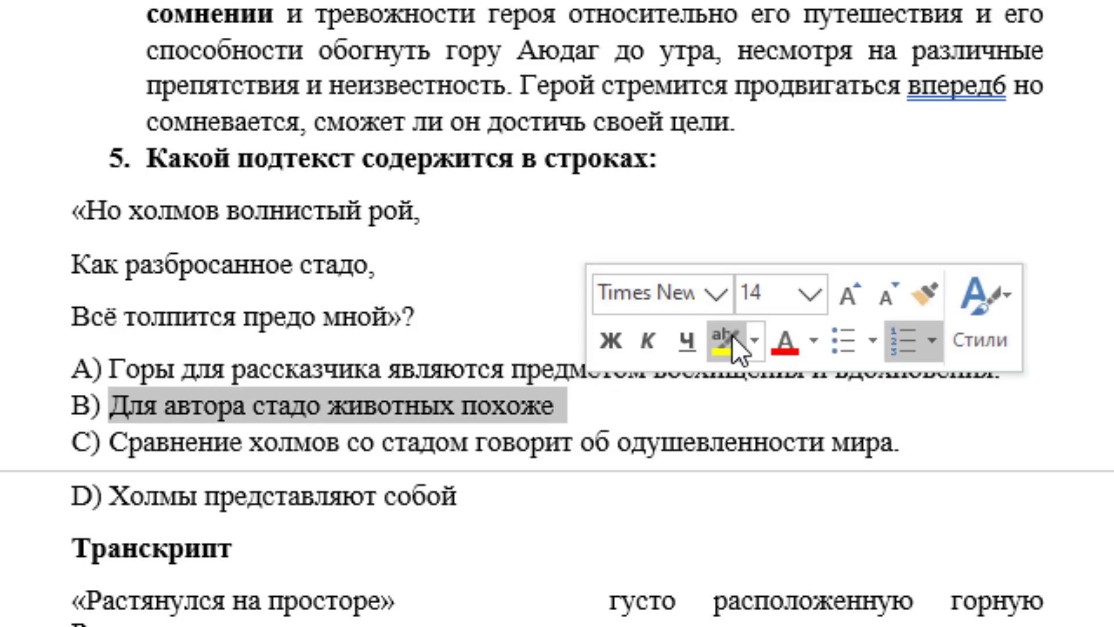
pyautogui.click(732, 337)
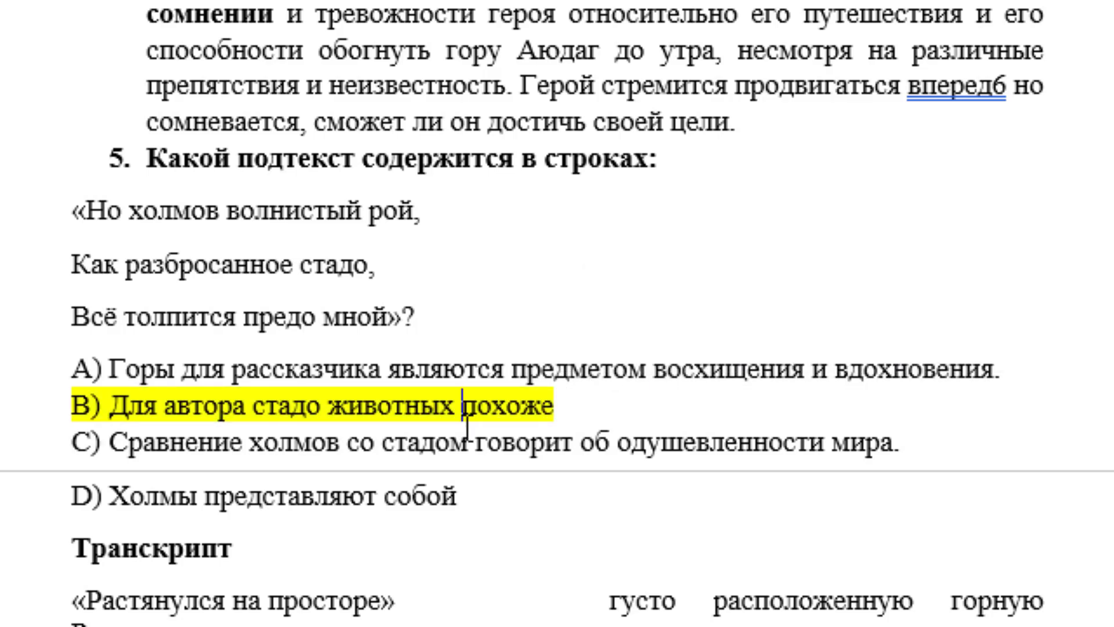
pyautogui.scroll(-2, 468, 427)
pyautogui.scroll(-2, 468, 427)
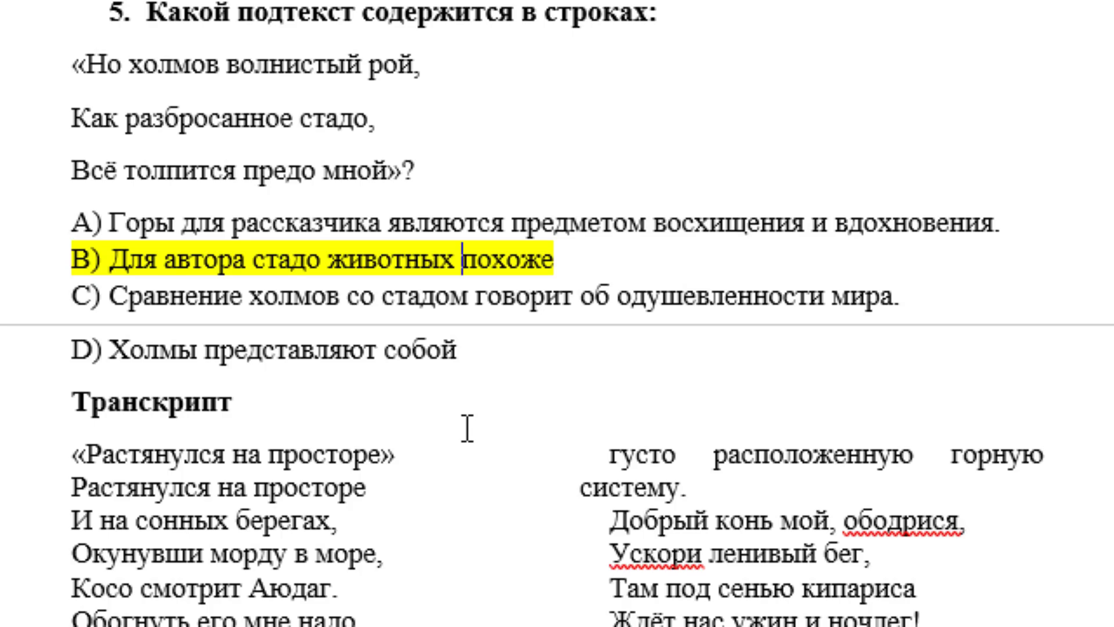
pyautogui.scroll(-2, 468, 429)
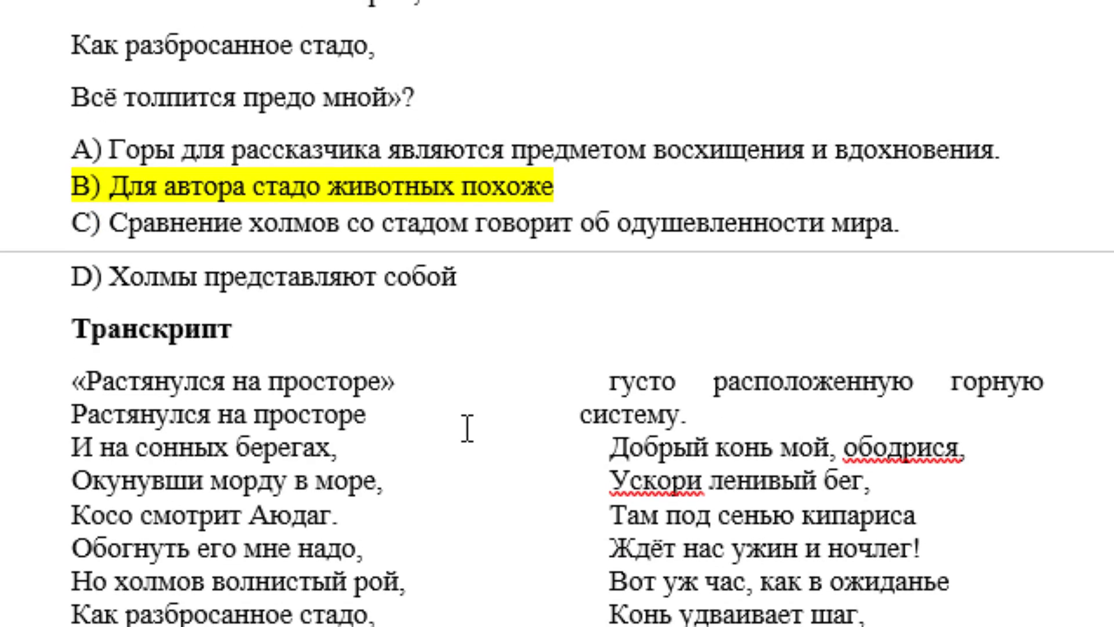
pyautogui.scroll(-5, 468, 430)
pyautogui.scroll(-1, 467, 430)
pyautogui.scroll(-2, 468, 429)
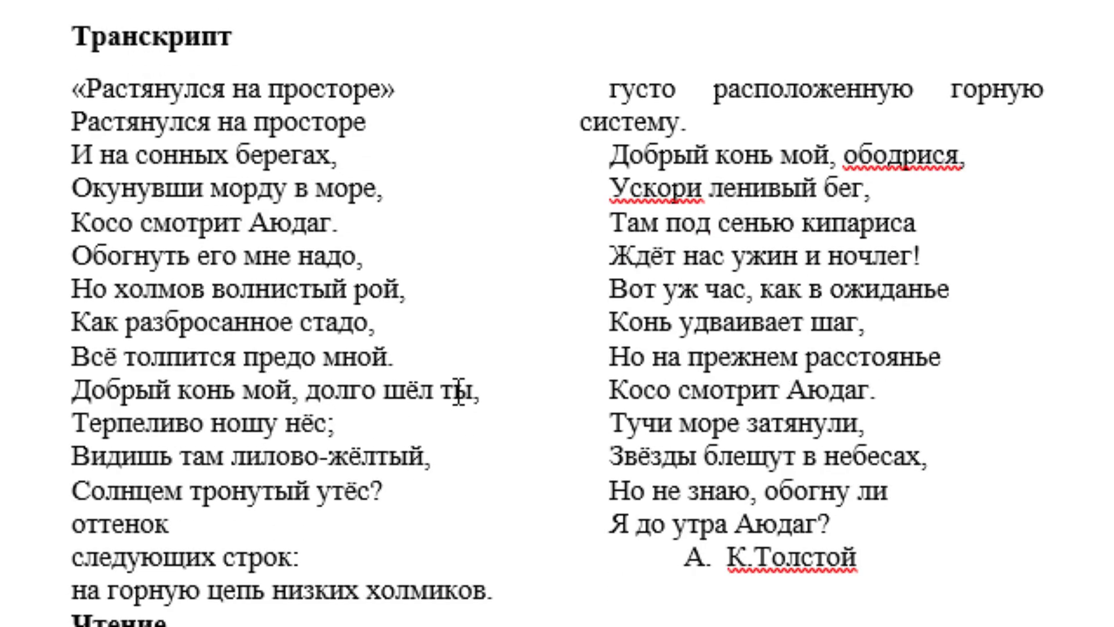
pyautogui.scroll(-6, 458, 392)
pyautogui.scroll(-8, 458, 393)
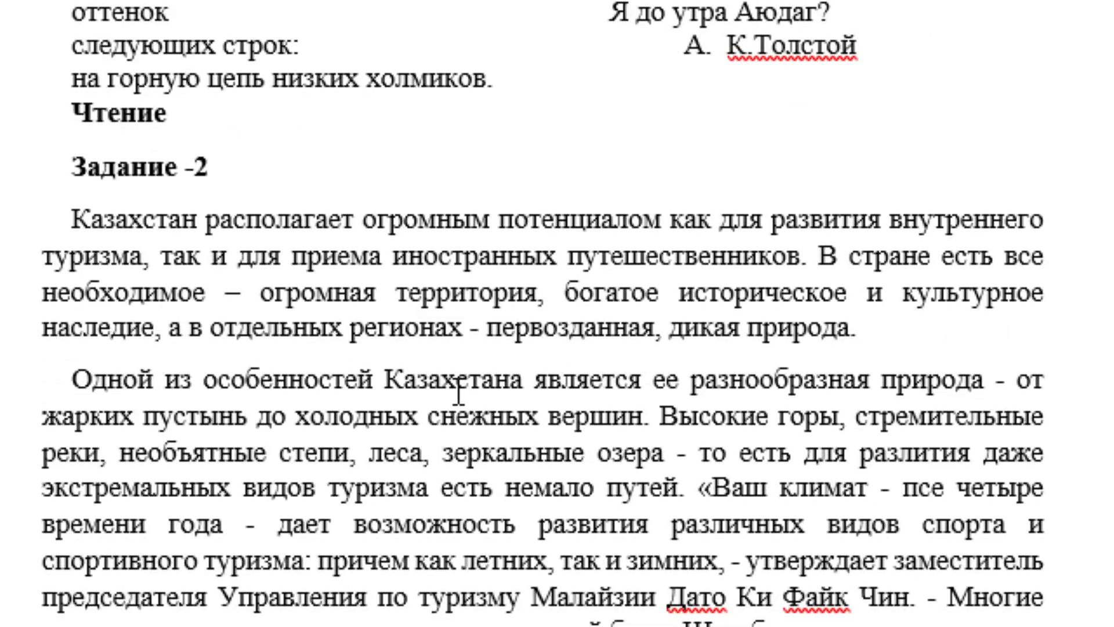
pyautogui.scroll(-3, 459, 393)
pyautogui.scroll(4, 314, 228)
pyautogui.scroll(-4, 221, 240)
pyautogui.scroll(2, 222, 250)
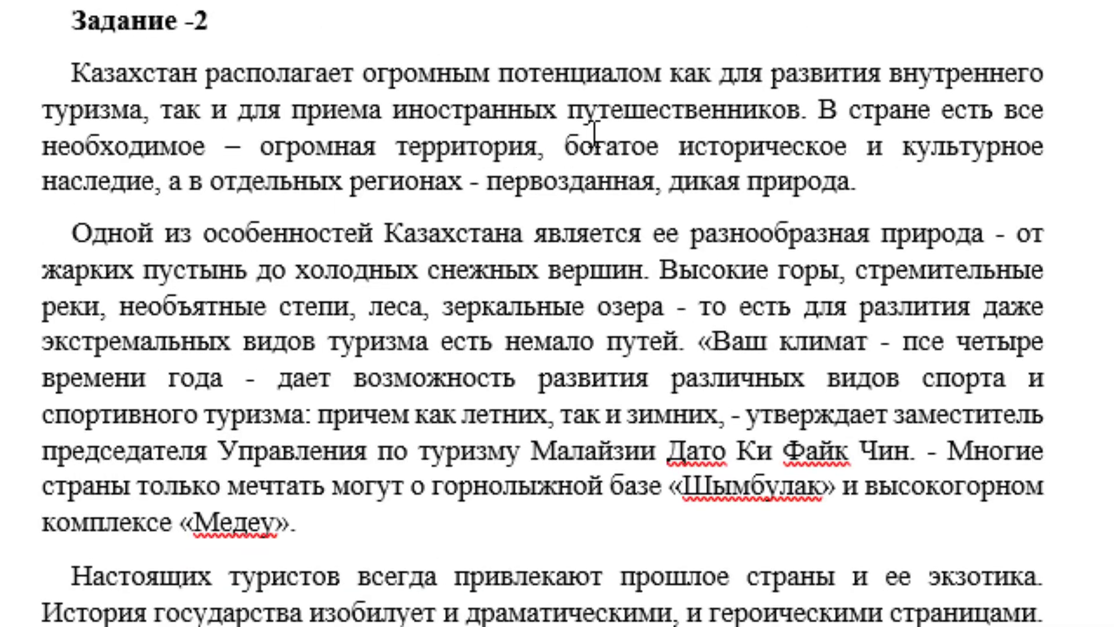
pyautogui.click(595, 147)
pyautogui.scroll(-2, 619, 255)
pyautogui.scroll(-3, 619, 256)
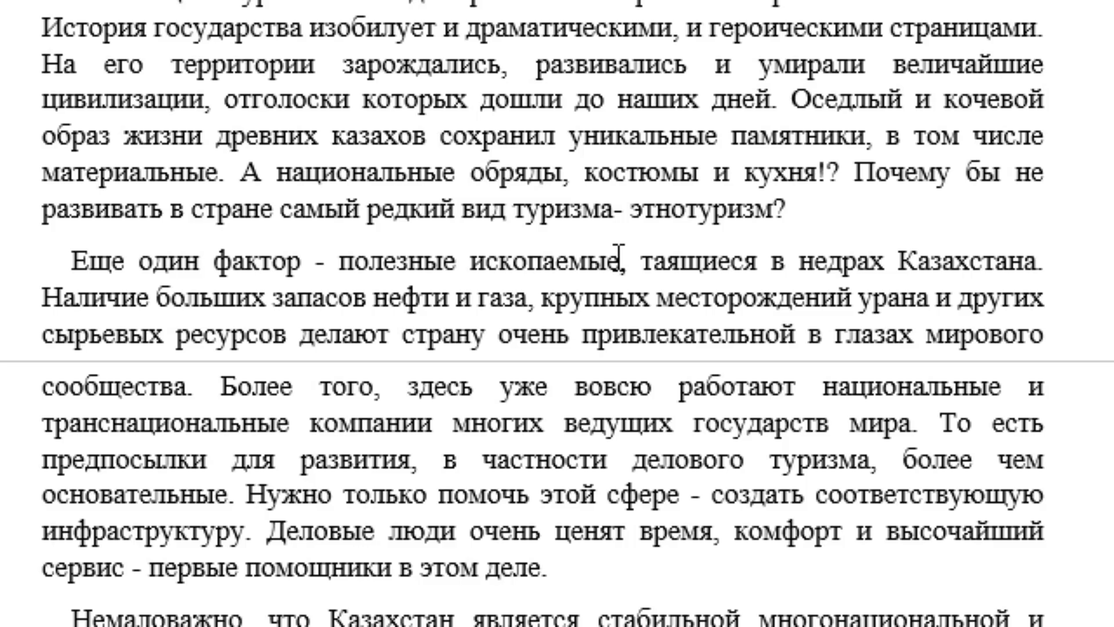
# - Highlight option A of reading question 1 in yellow
pyautogui.scroll(-3, 619, 255)
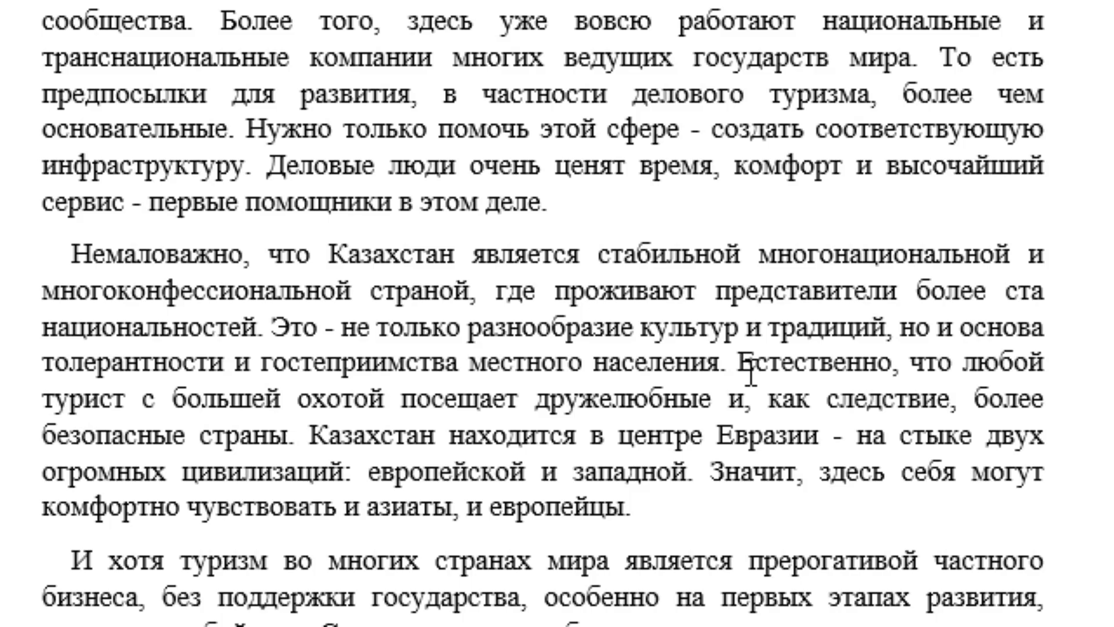
pyautogui.scroll(-1, 852, 457)
pyautogui.scroll(-1, 852, 456)
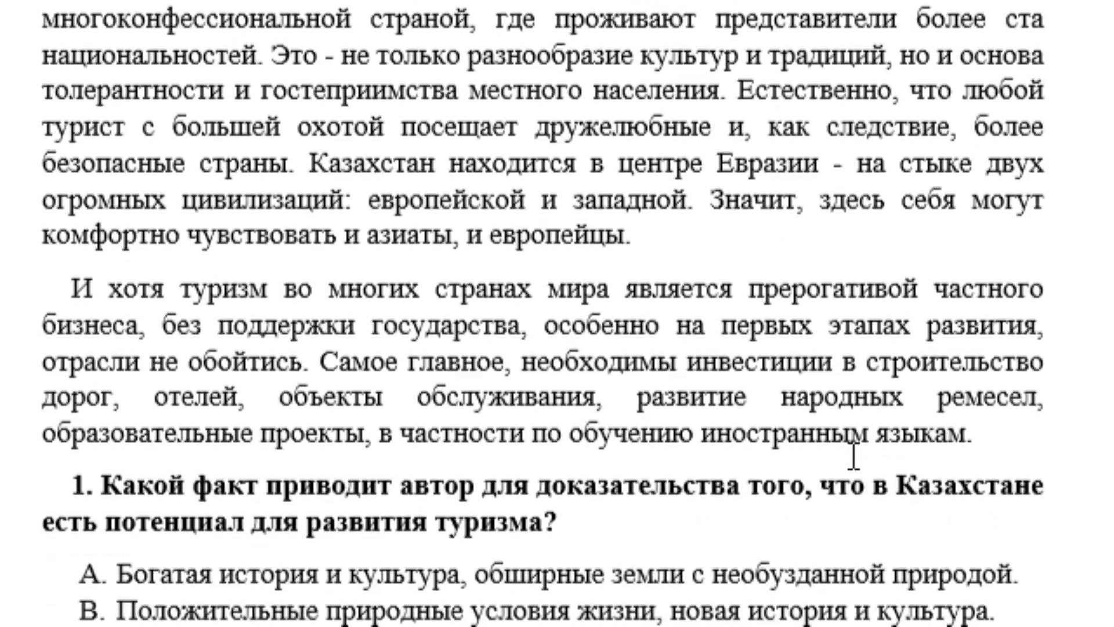
pyautogui.scroll(-1, 852, 456)
pyautogui.scroll(-2, 853, 456)
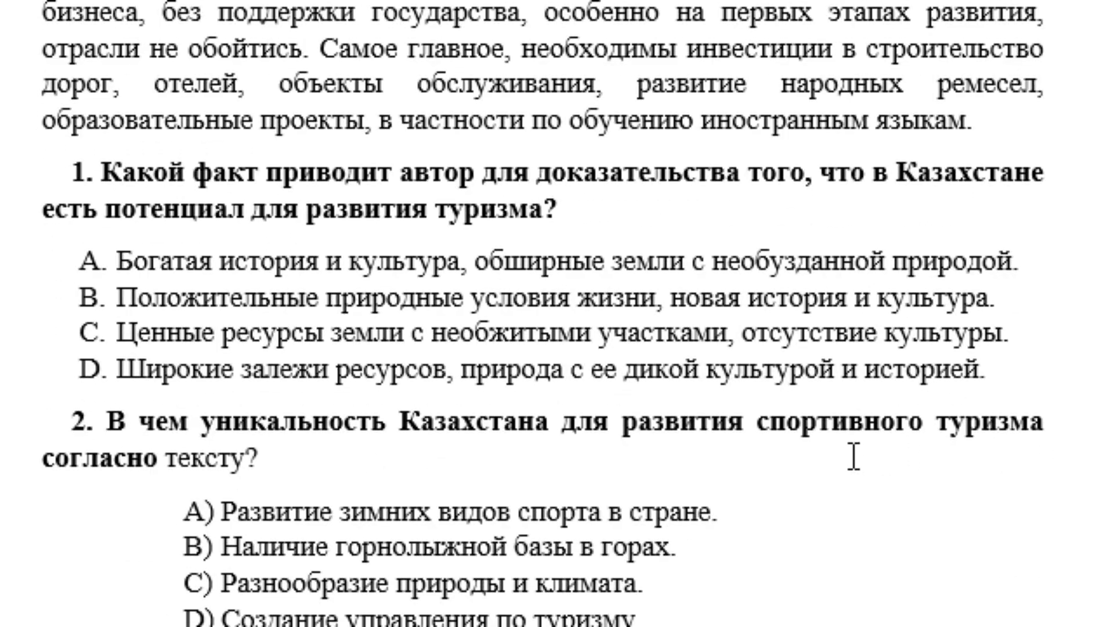
pyautogui.scroll(-2, 854, 457)
pyautogui.hotkey('ctrl', 'a')
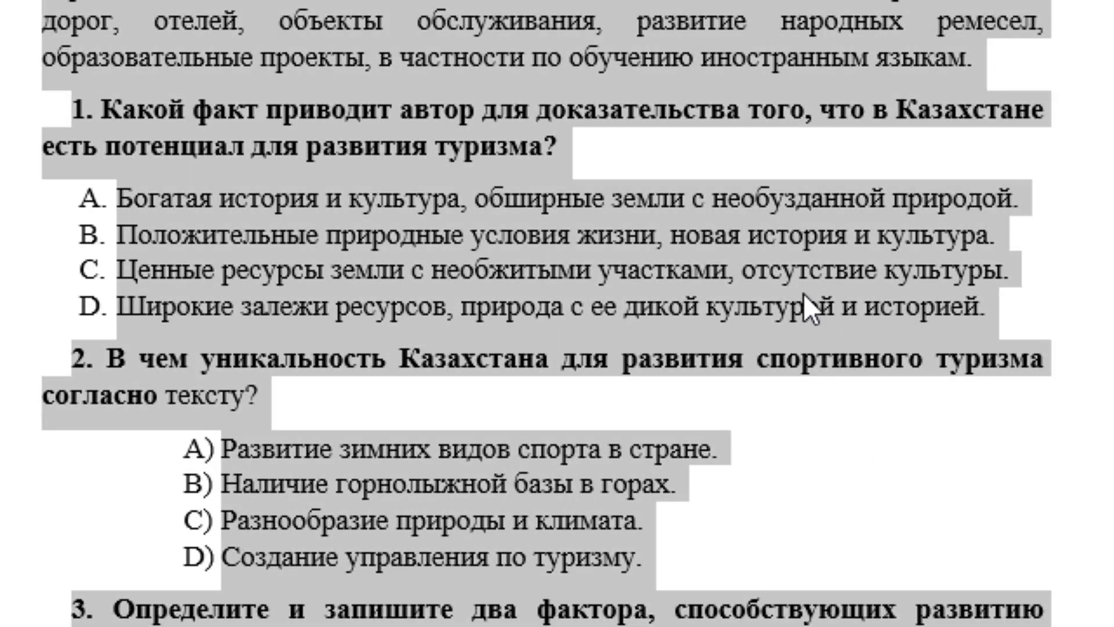
pyautogui.click(806, 306)
pyautogui.scroll(-1, 499, 168)
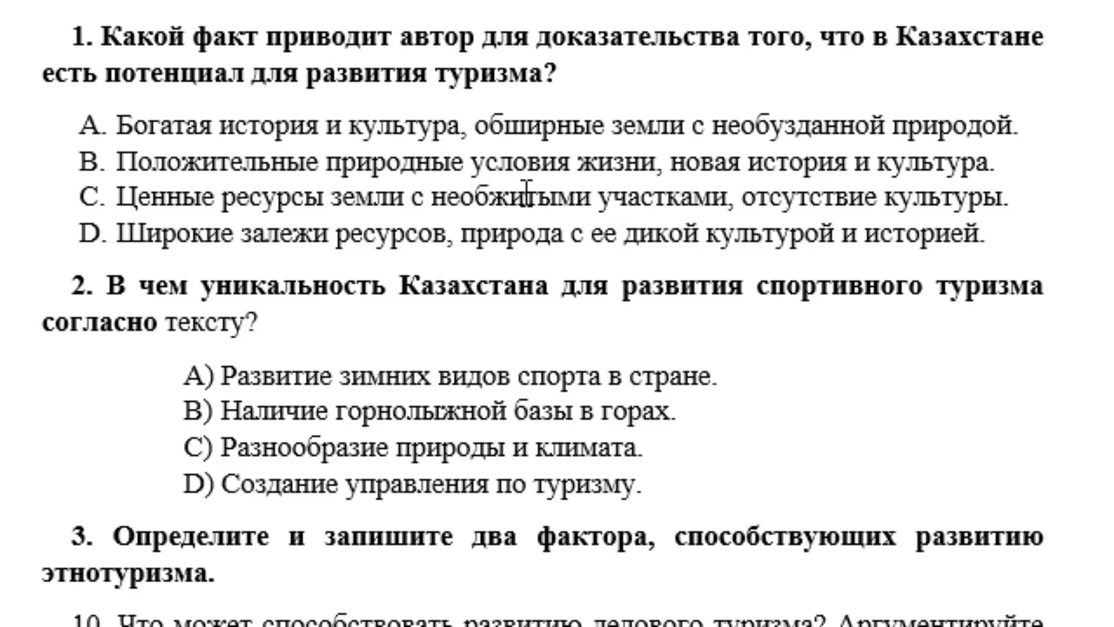
pyautogui.moveTo(116, 124); pyautogui.dragTo(1026, 118)
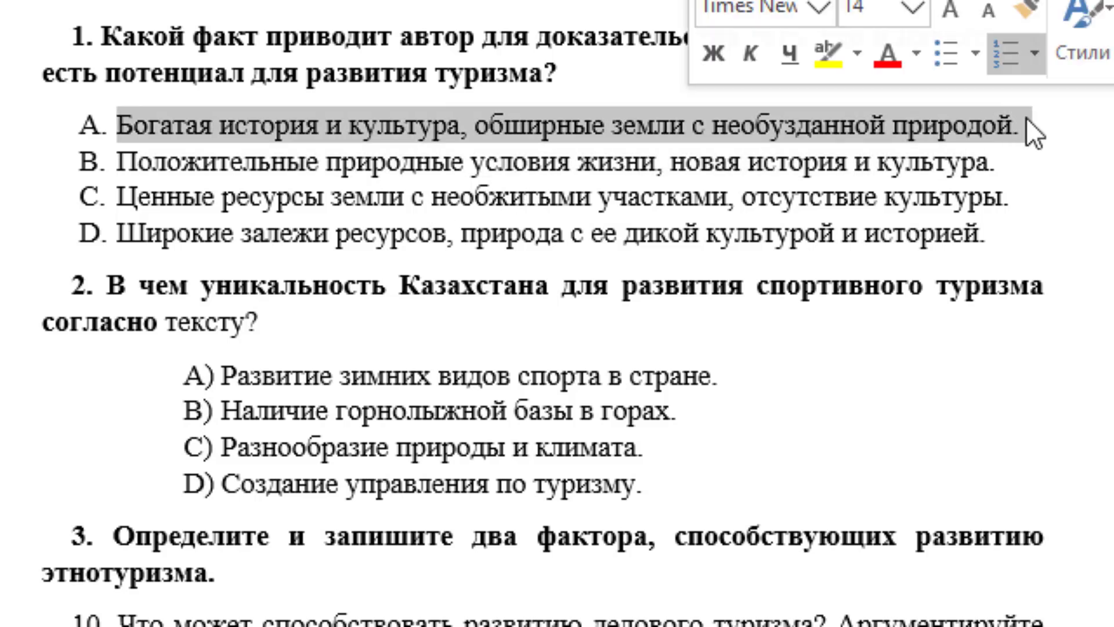
pyautogui.click(824, 63)
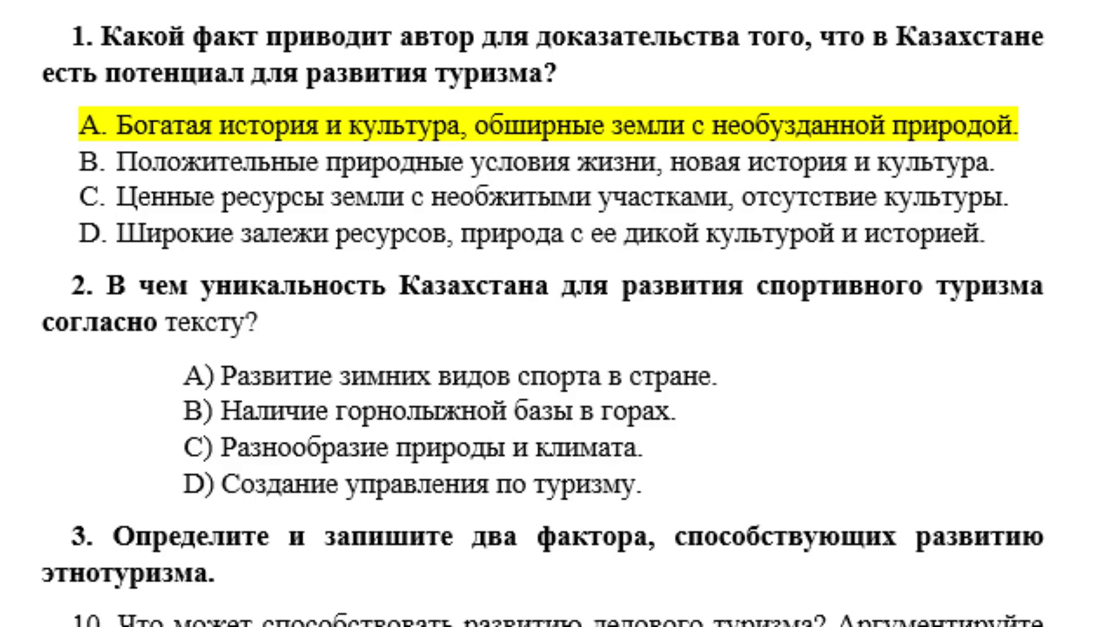
# - Highlight option C «Разнообразие природы и климата» of question 2 in yellow
pyautogui.scroll(-2, 237, 244)
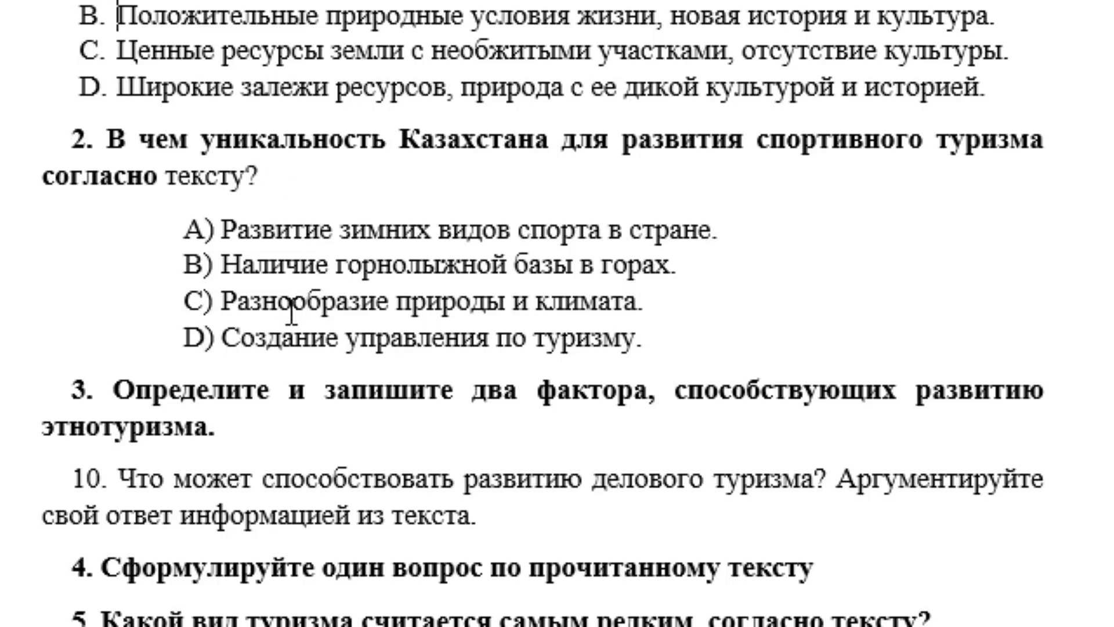
pyautogui.moveTo(291, 313); pyautogui.dragTo(677, 303)
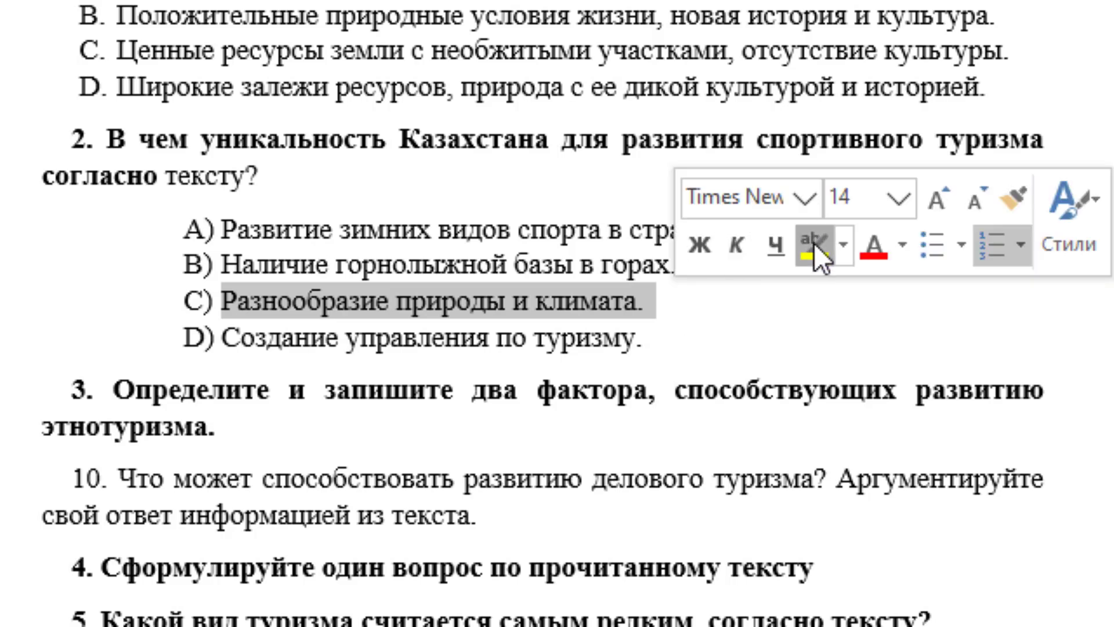
pyautogui.click(814, 243)
pyautogui.click(598, 299)
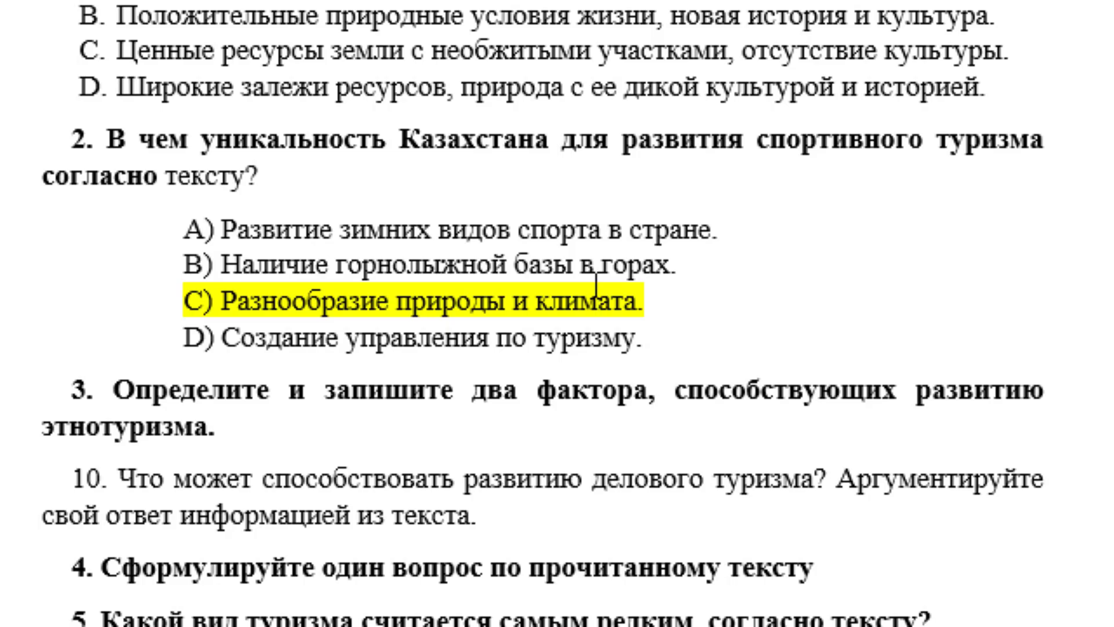
pyautogui.scroll(-2, 597, 291)
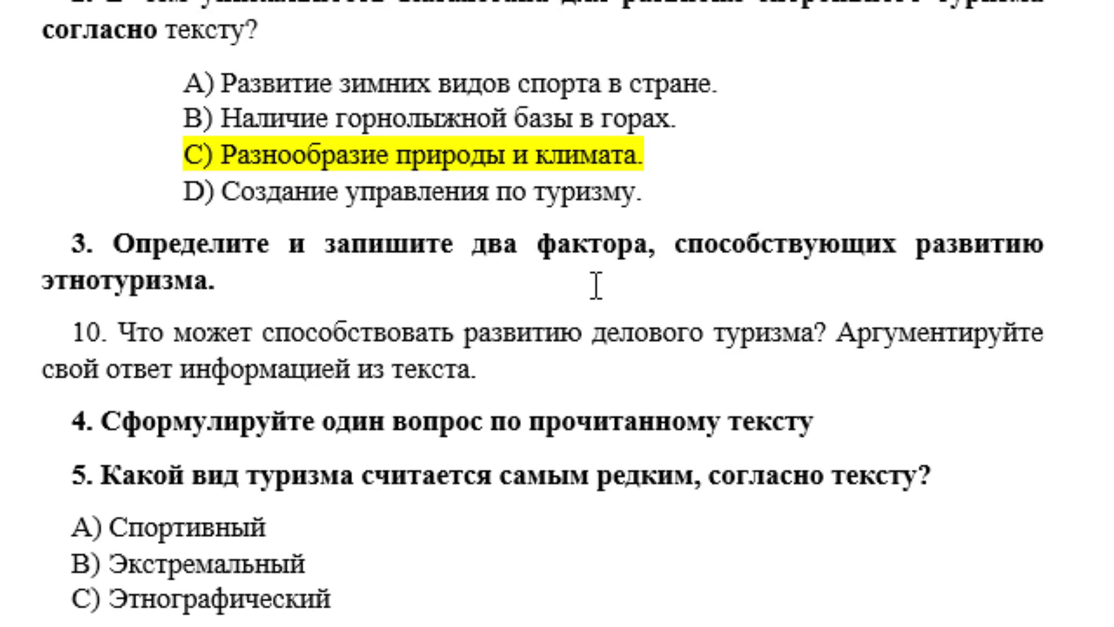
pyautogui.scroll(-2, 597, 285)
pyautogui.scroll(-1, 597, 284)
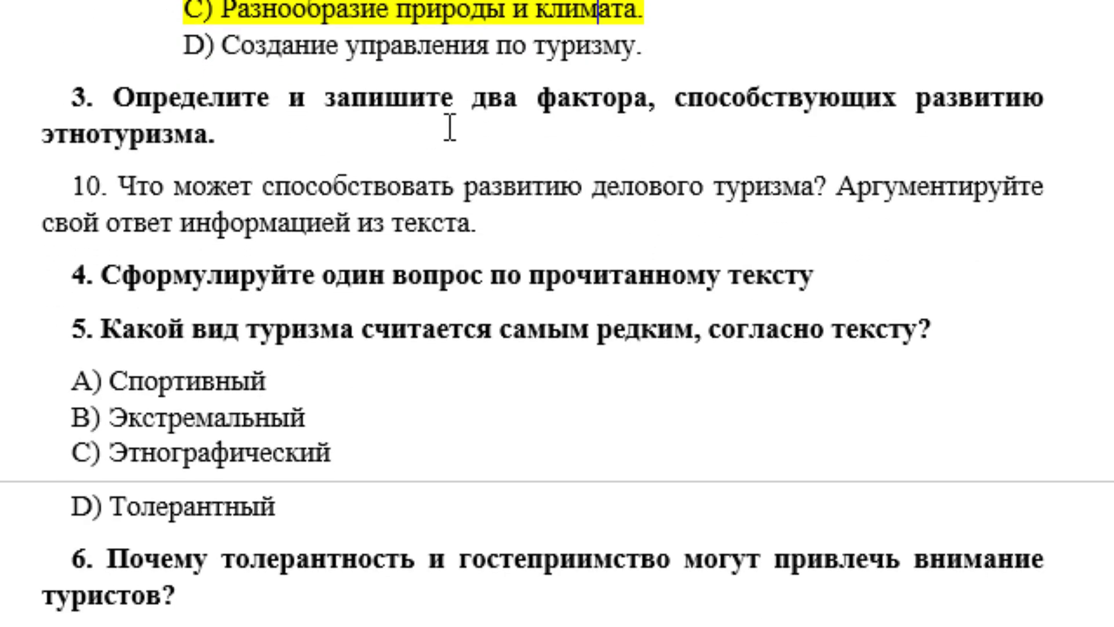
# - Under question 3, type «Уникальное культурное наследие и традиции древних казахов» and «Национальные обряды, костюмы и кухня» on separate lines
pyautogui.click(299, 142)
pyautogui.press('Return')
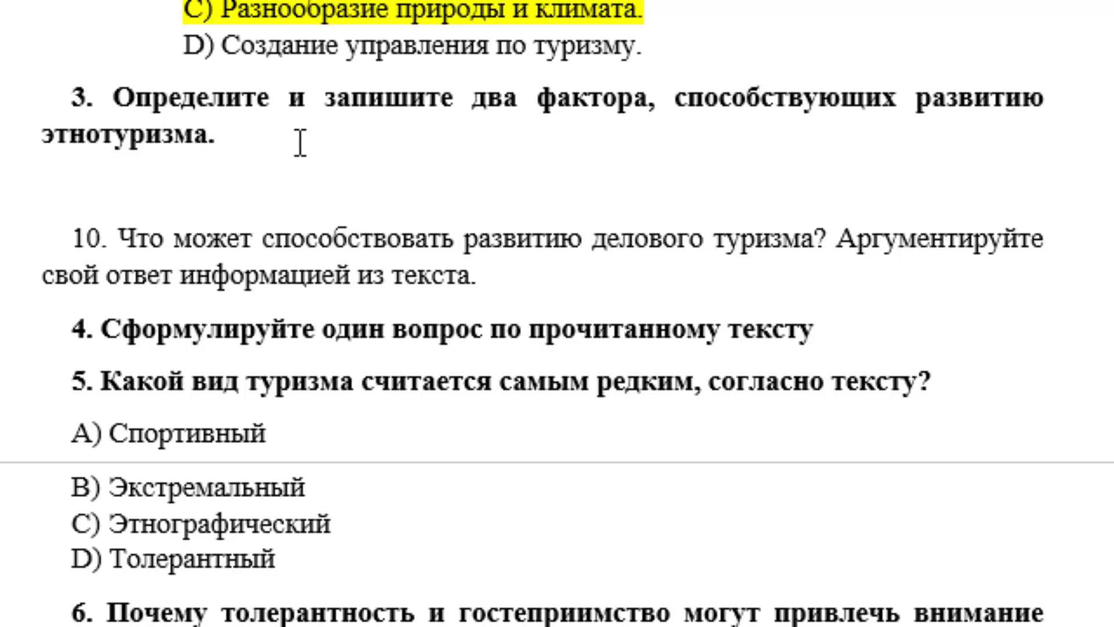
pyautogui.write('уникаль')
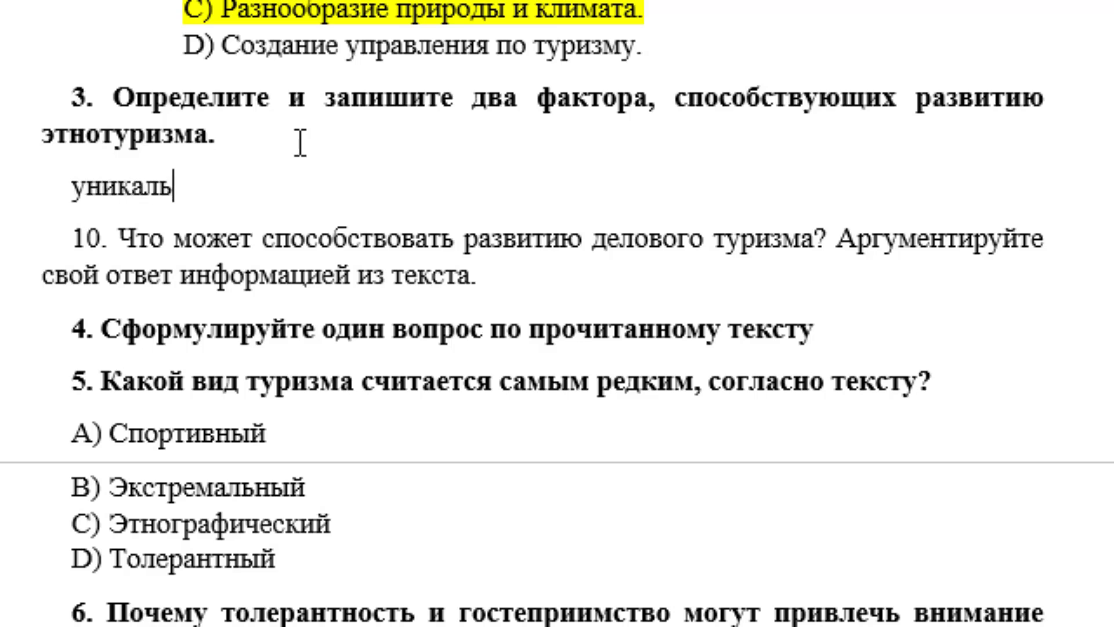
pyautogui.write('ное кул')
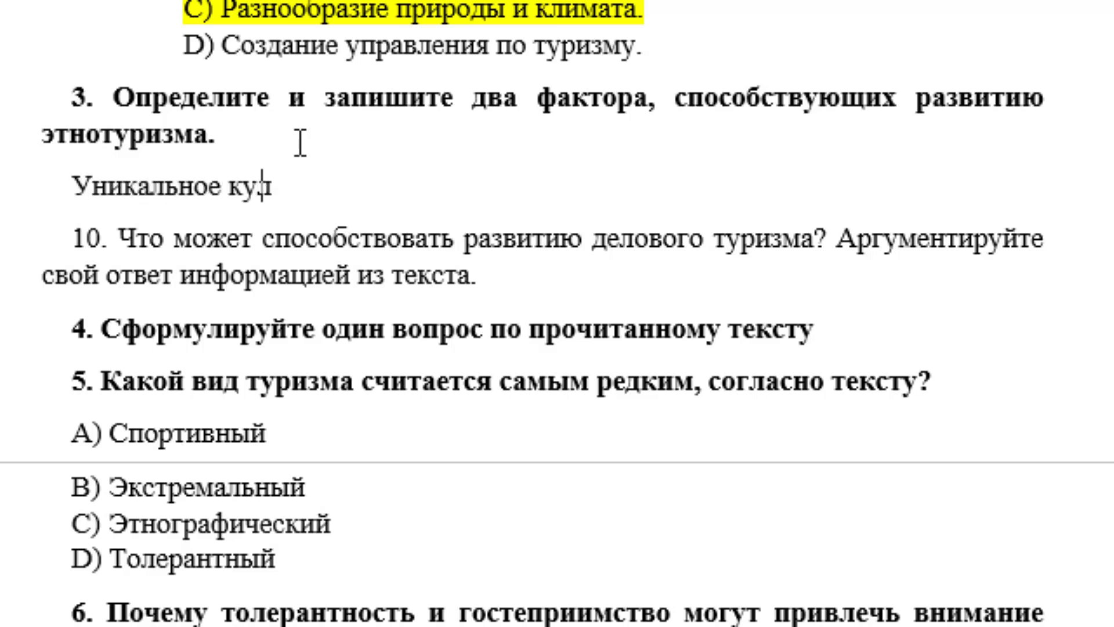
pyautogui.write('ьтурное нас')
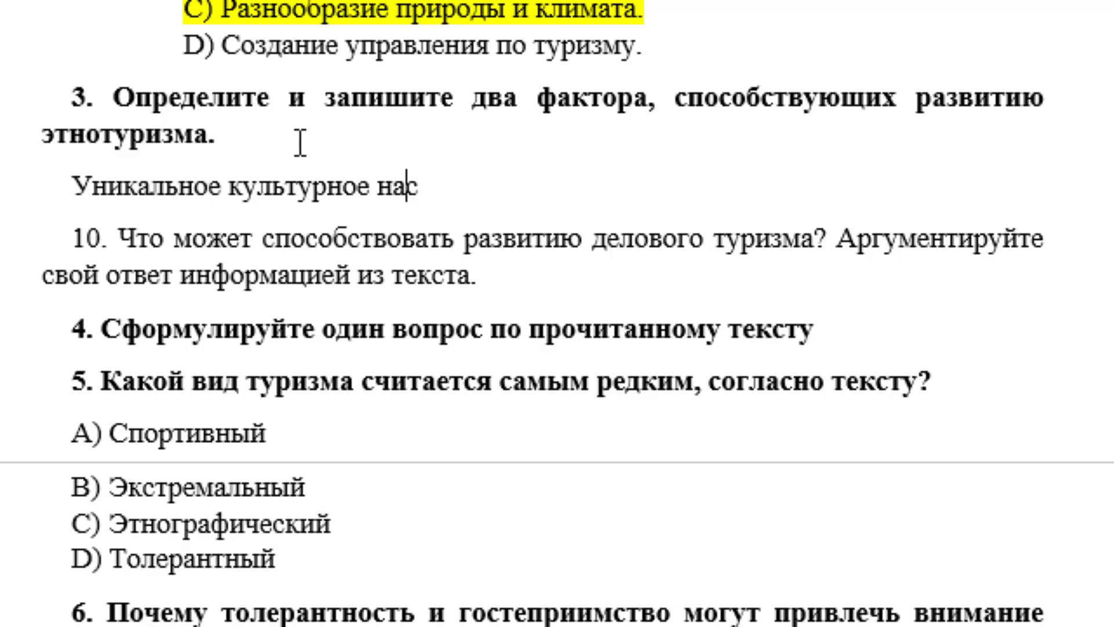
pyautogui.write('ледие')
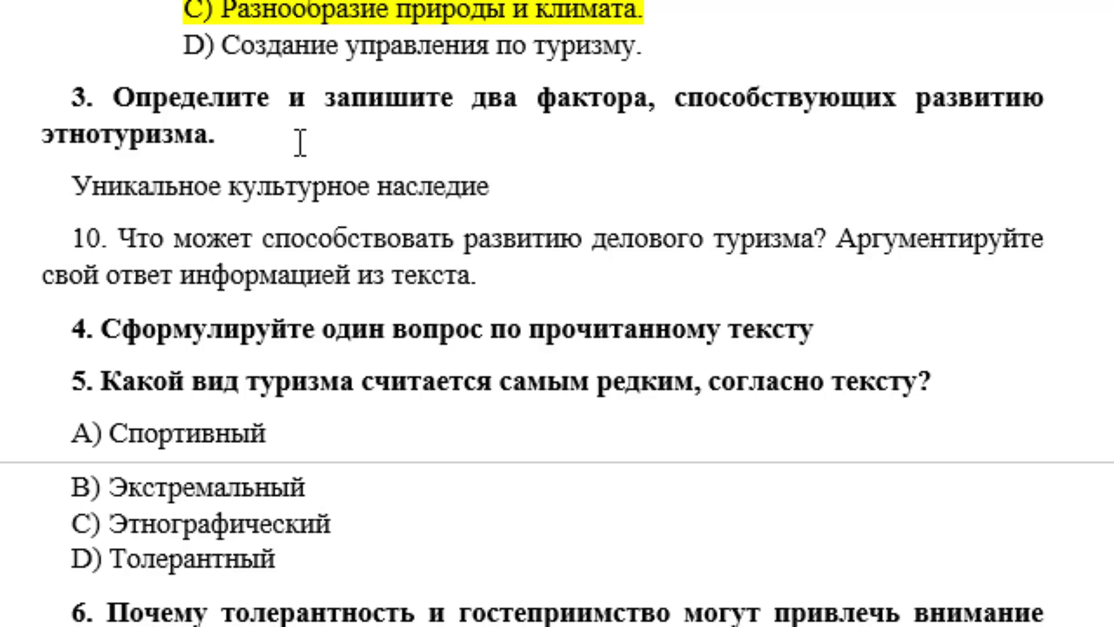
pyautogui.write(' и трад')
pyautogui.write('ици')
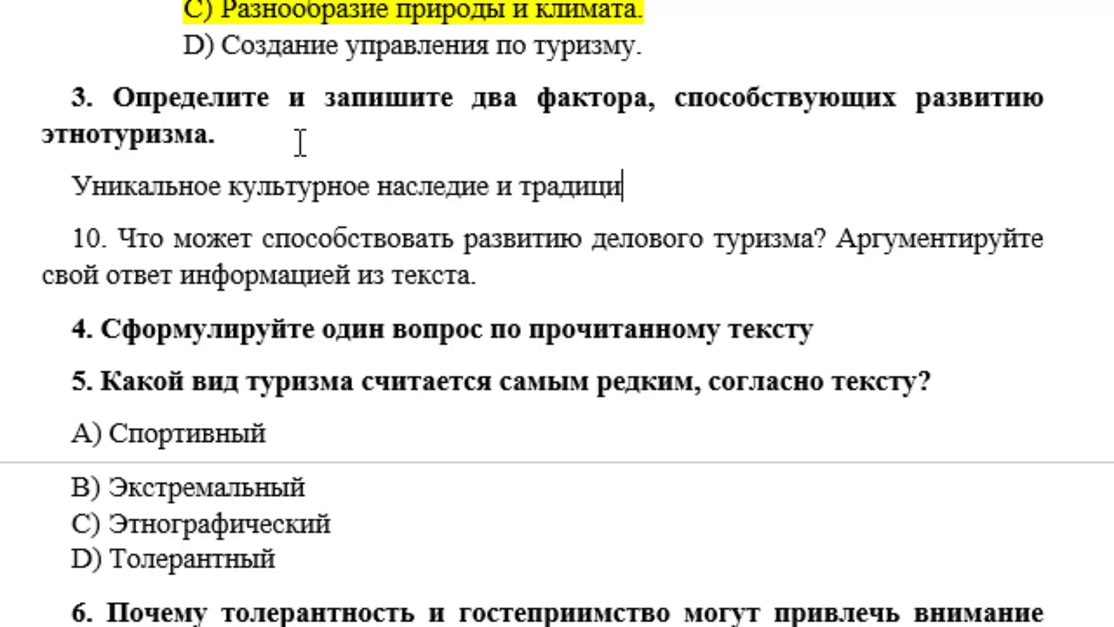
pyautogui.write('и древ')
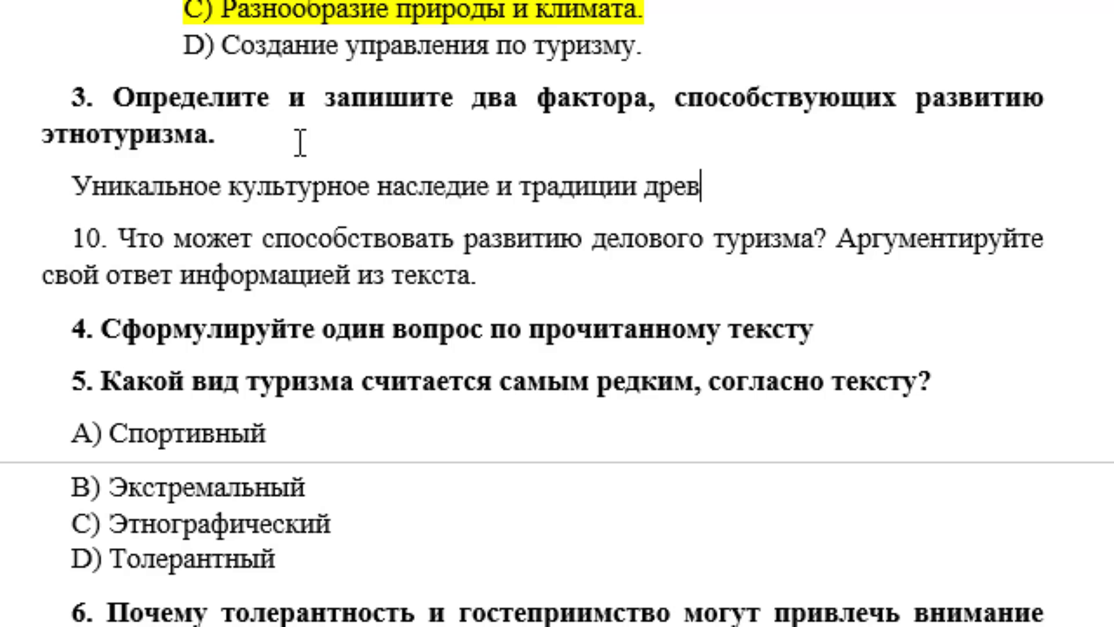
pyautogui.write('них каз')
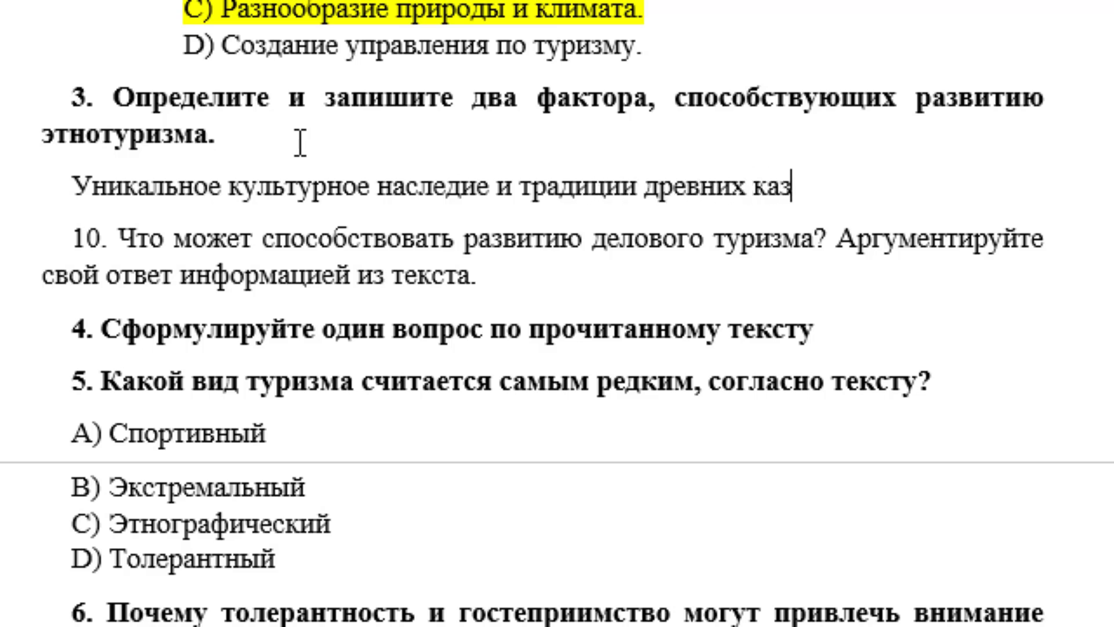
pyautogui.write('ахов')
pyautogui.press('Return')
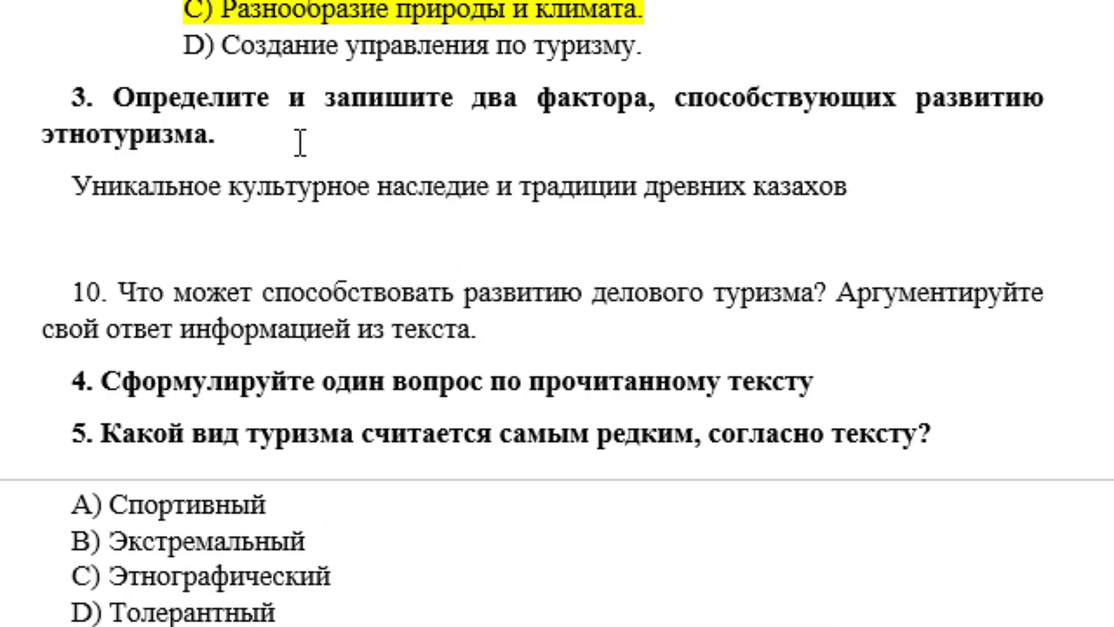
pyautogui.write('нацио')
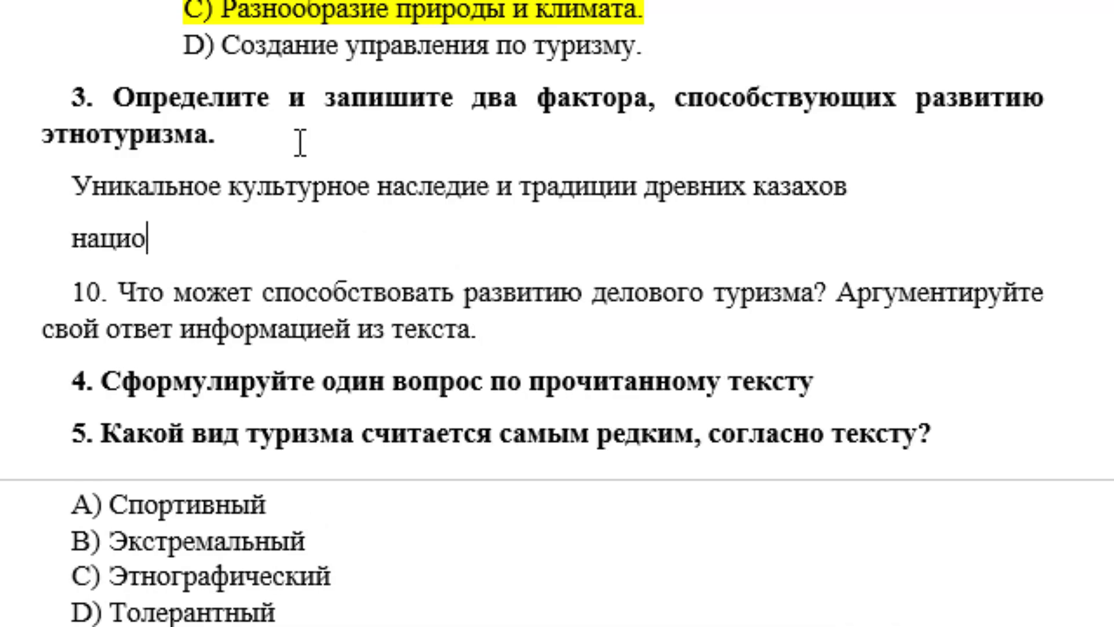
pyautogui.write('нальные')
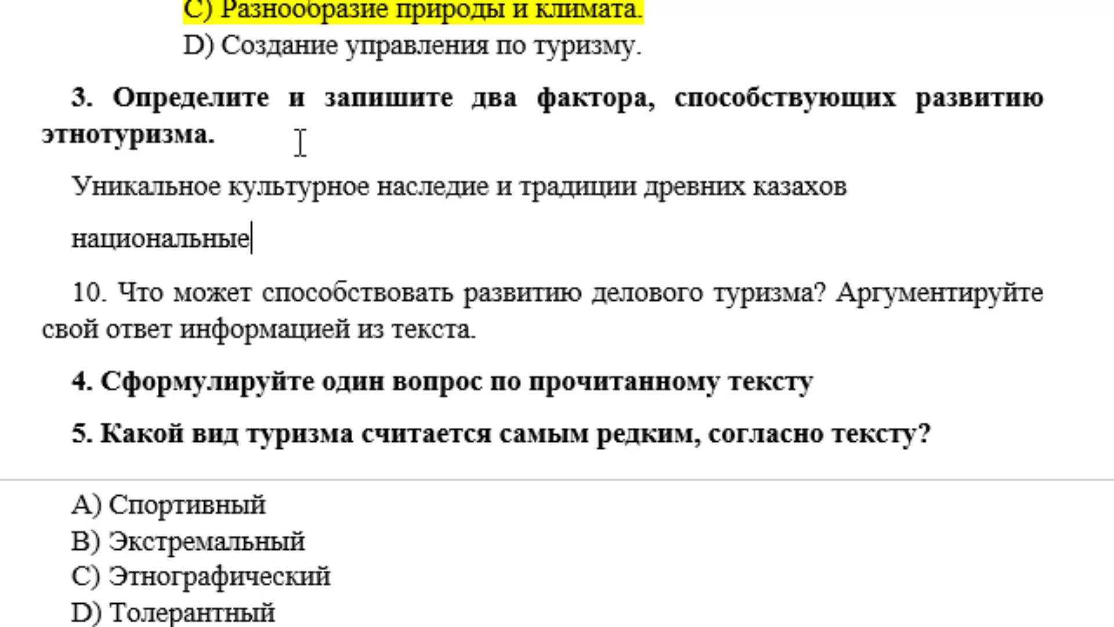
pyautogui.write(' обряды')
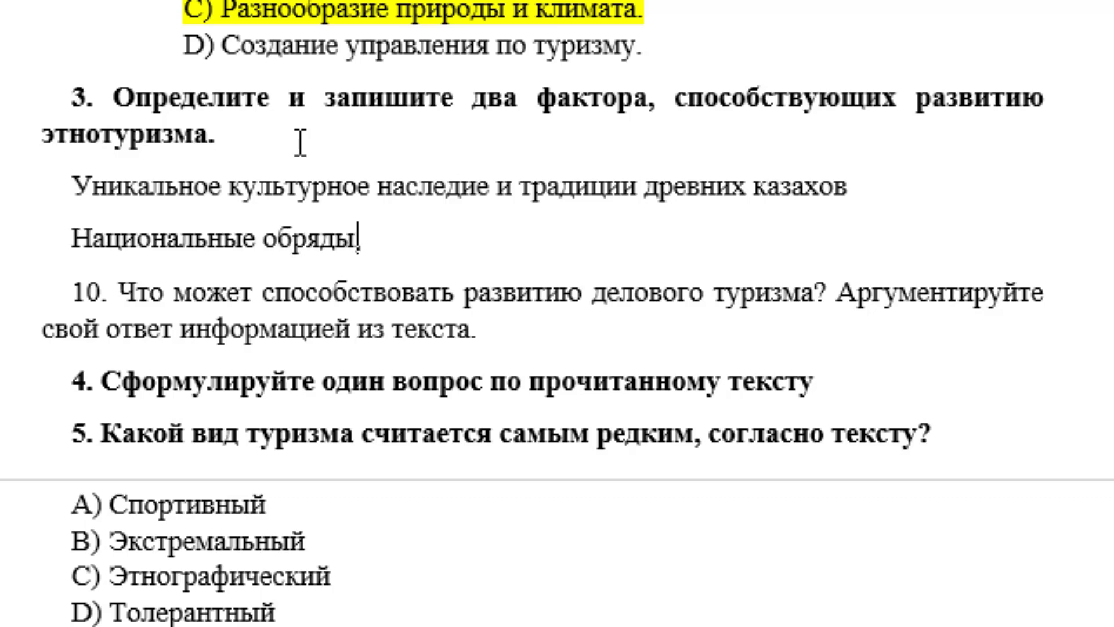
pyautogui.write(', кост')
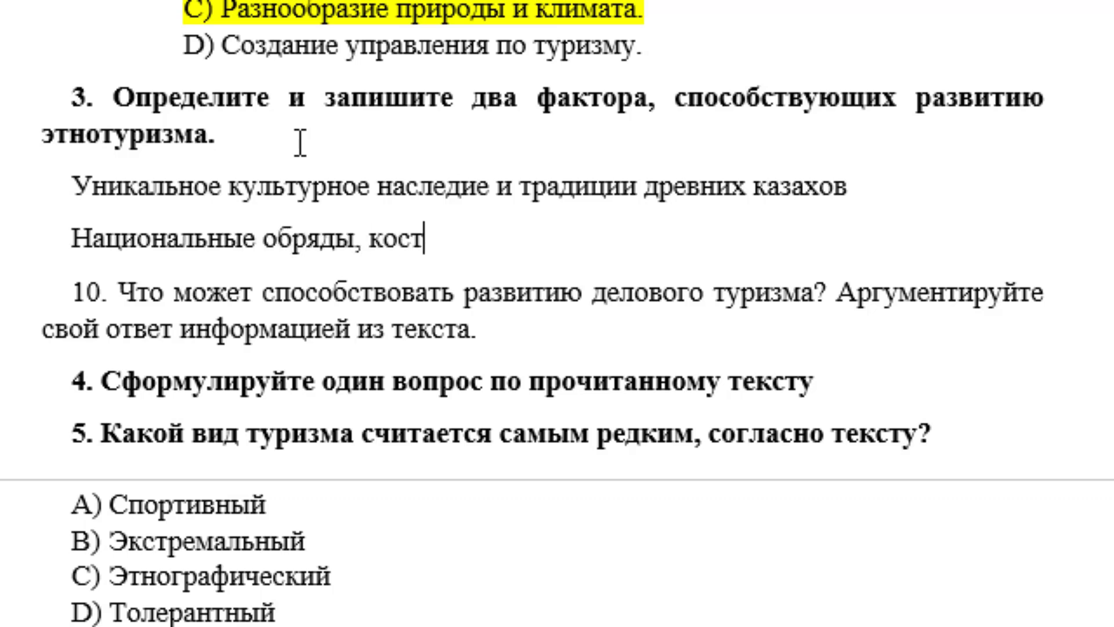
pyautogui.write('юмы')
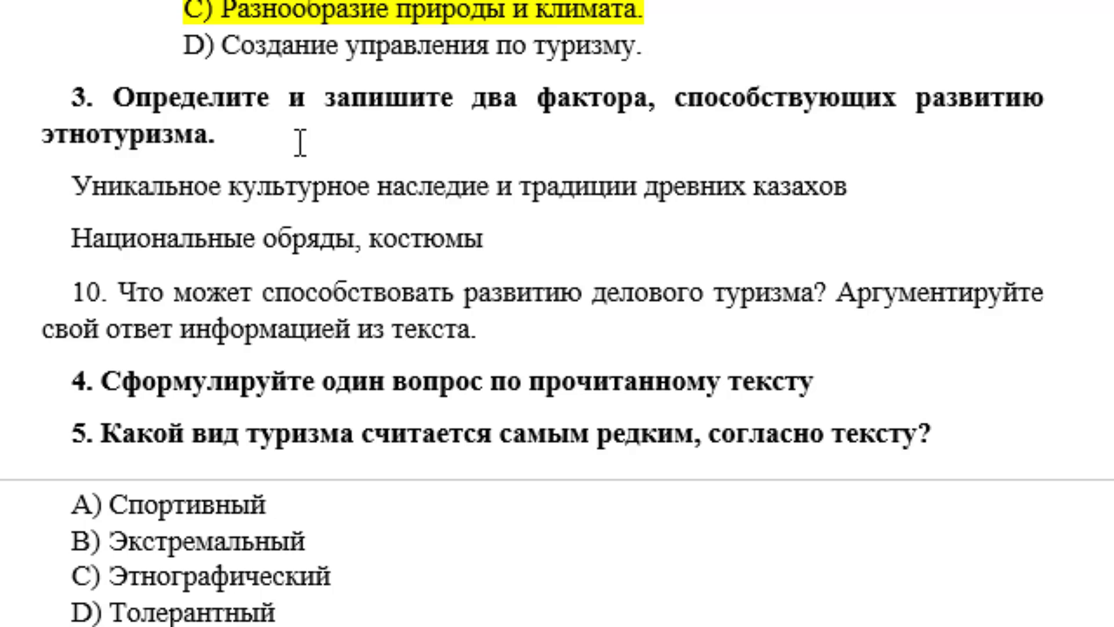
pyautogui.write(' и кух')
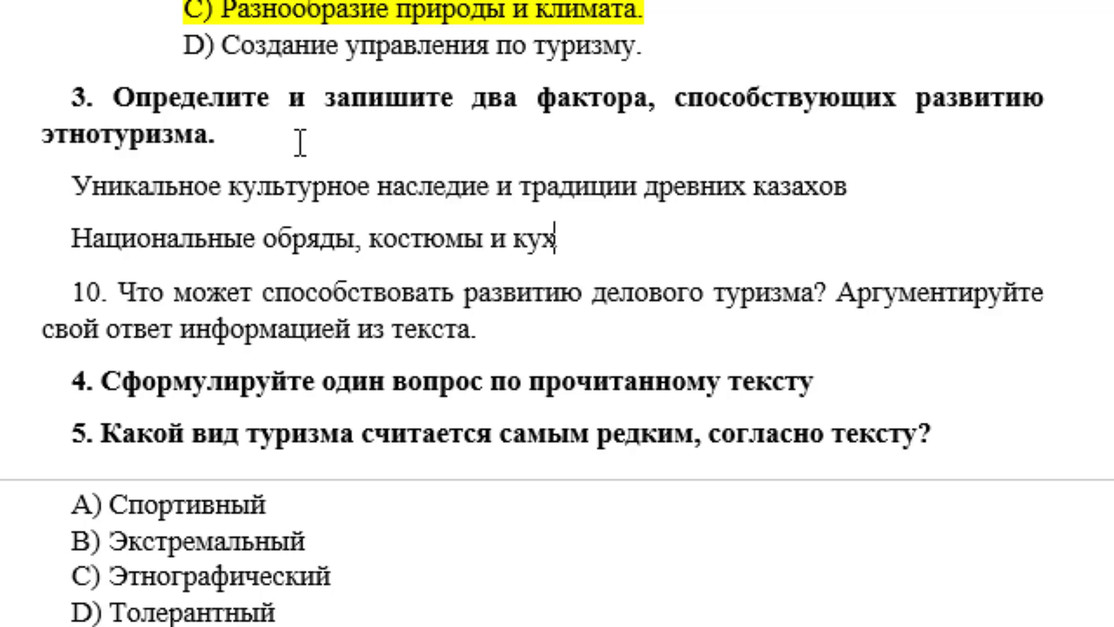
pyautogui.write('ня')
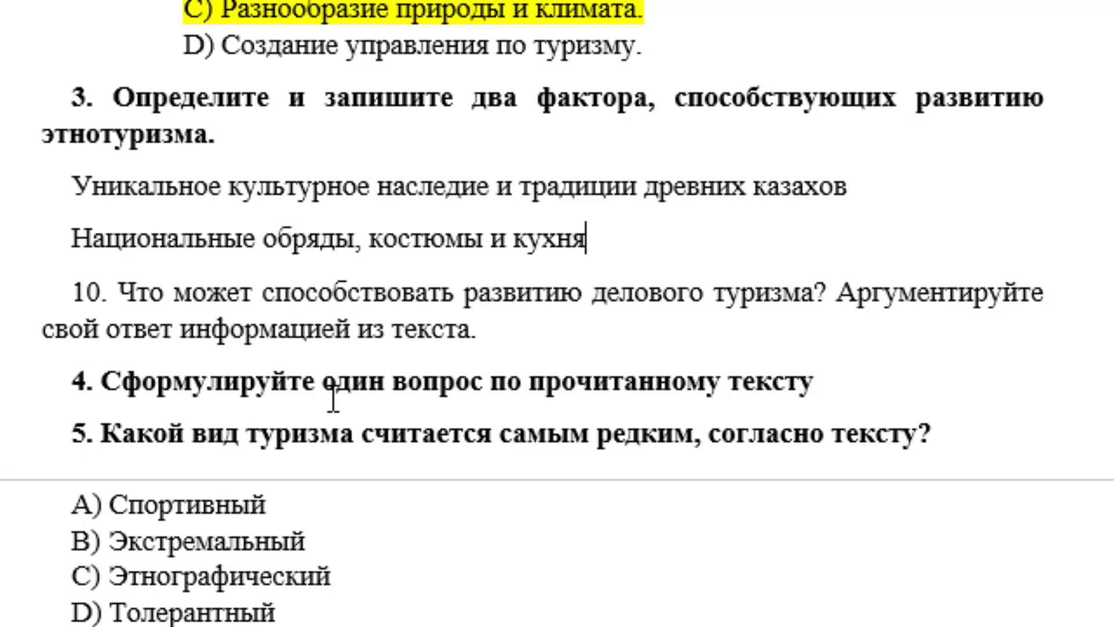
pyautogui.scroll(-1, 348, 383)
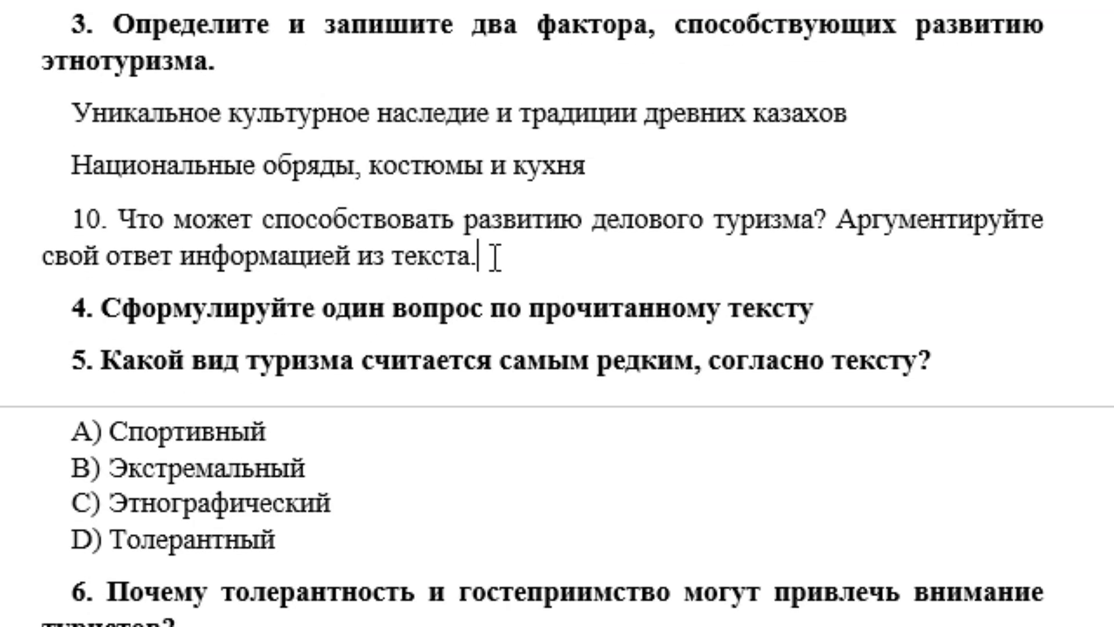
# - Answer question 10: «Развитие делового туризма может способствовать созданию инфраструктуры, образовательные проекты и обучение иностранным языкам.»
pyautogui.click(495, 258)
pyautogui.press('Return')
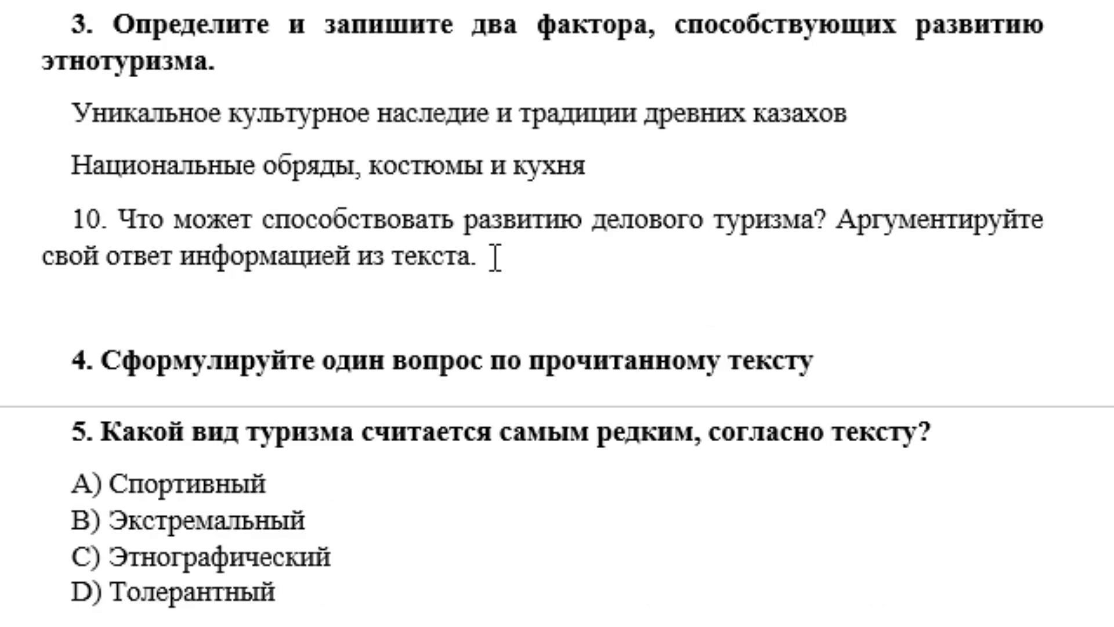
pyautogui.write('ра')
pyautogui.write('звитие ')
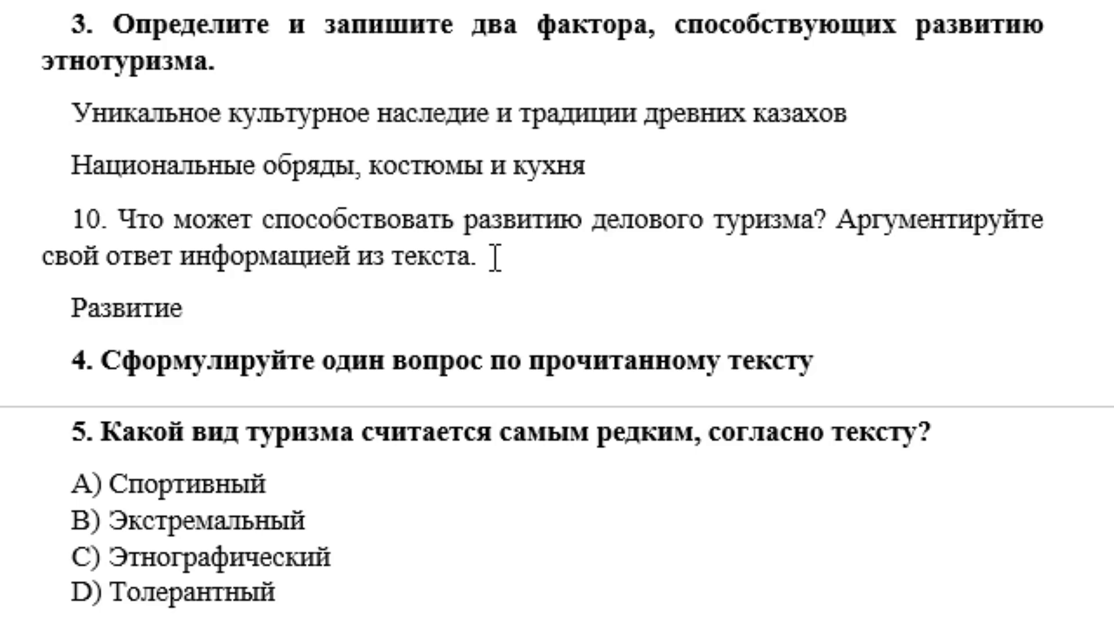
pyautogui.write('деловог')
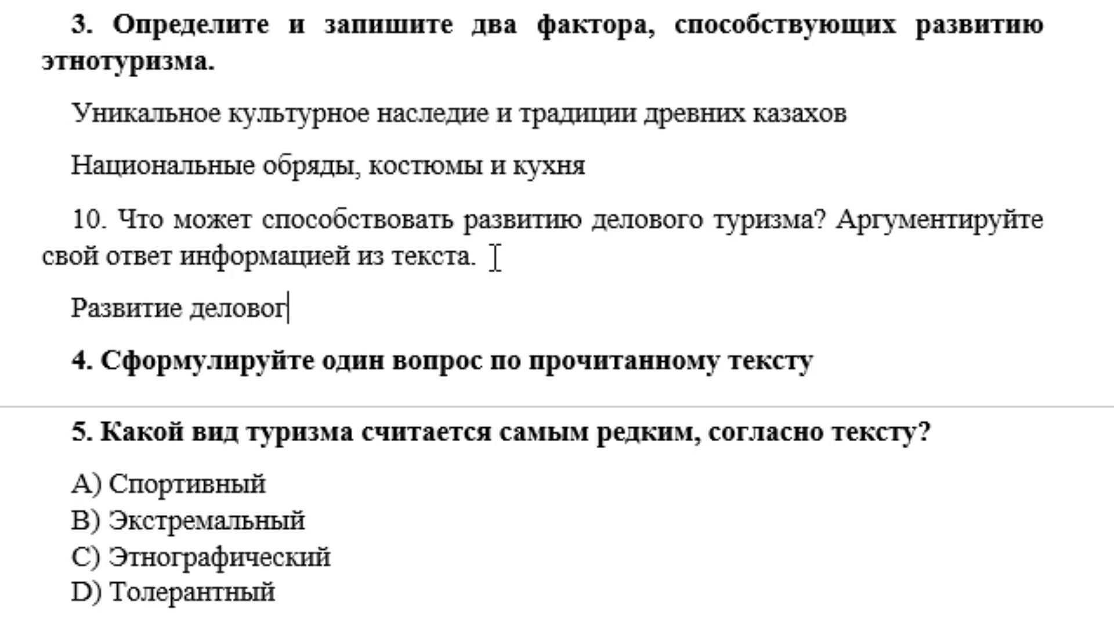
pyautogui.write('о туризма ')
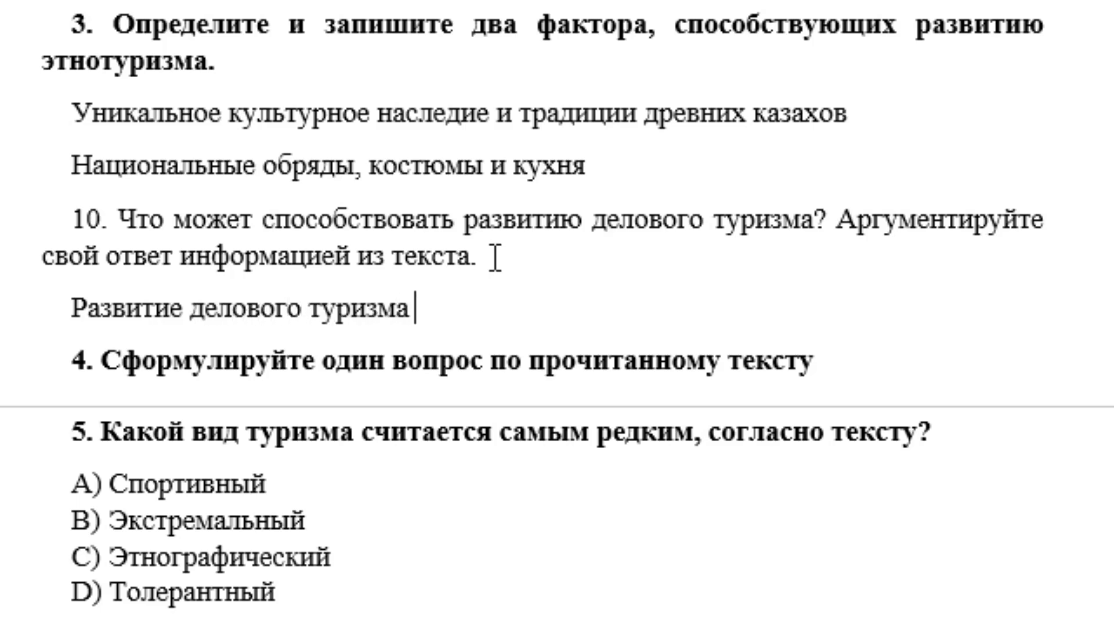
pyautogui.write('может с')
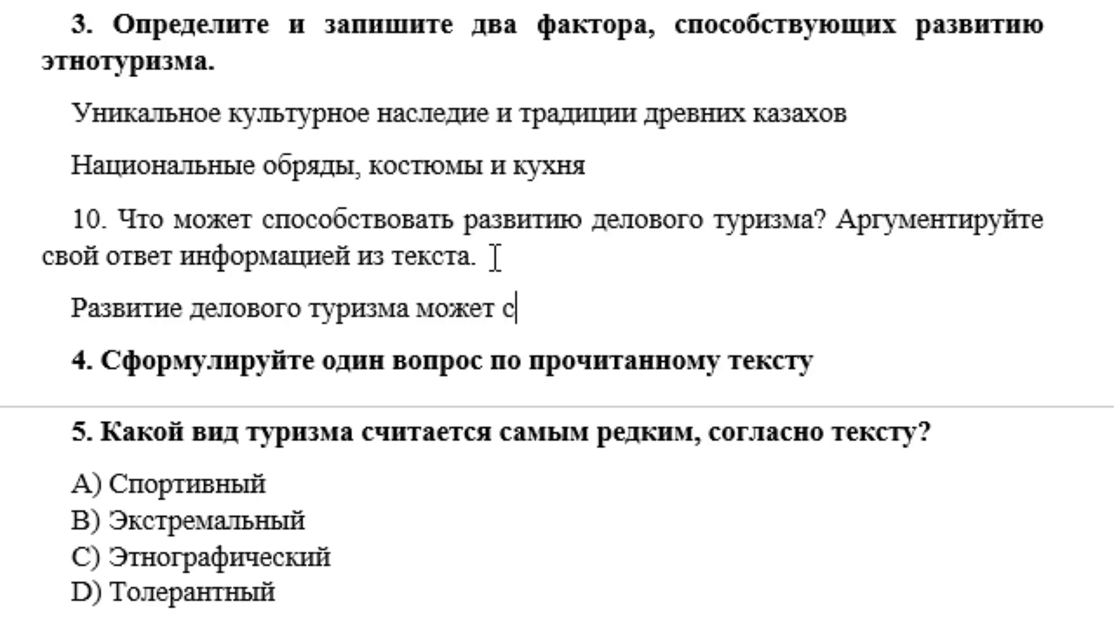
pyautogui.write('пособ')
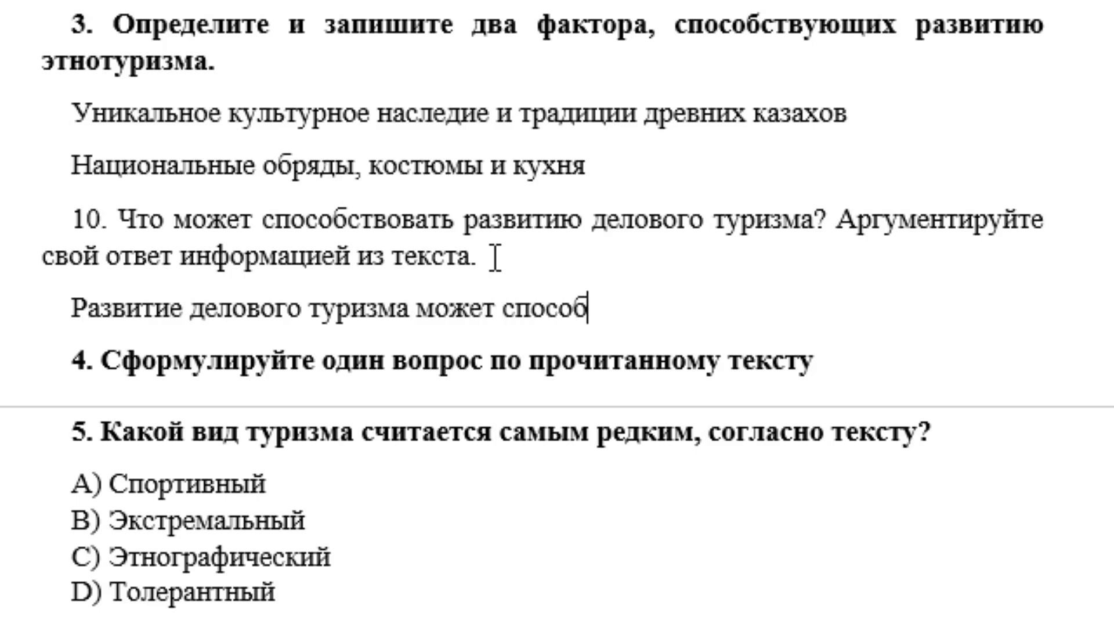
pyautogui.write('ствоват')
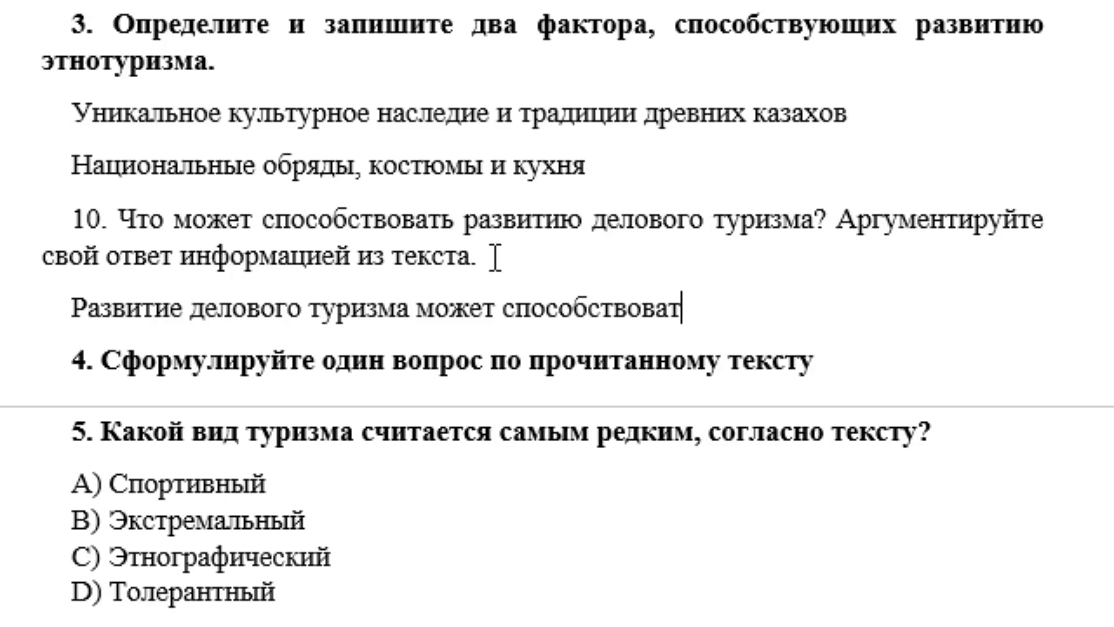
pyautogui.write('ь созд')
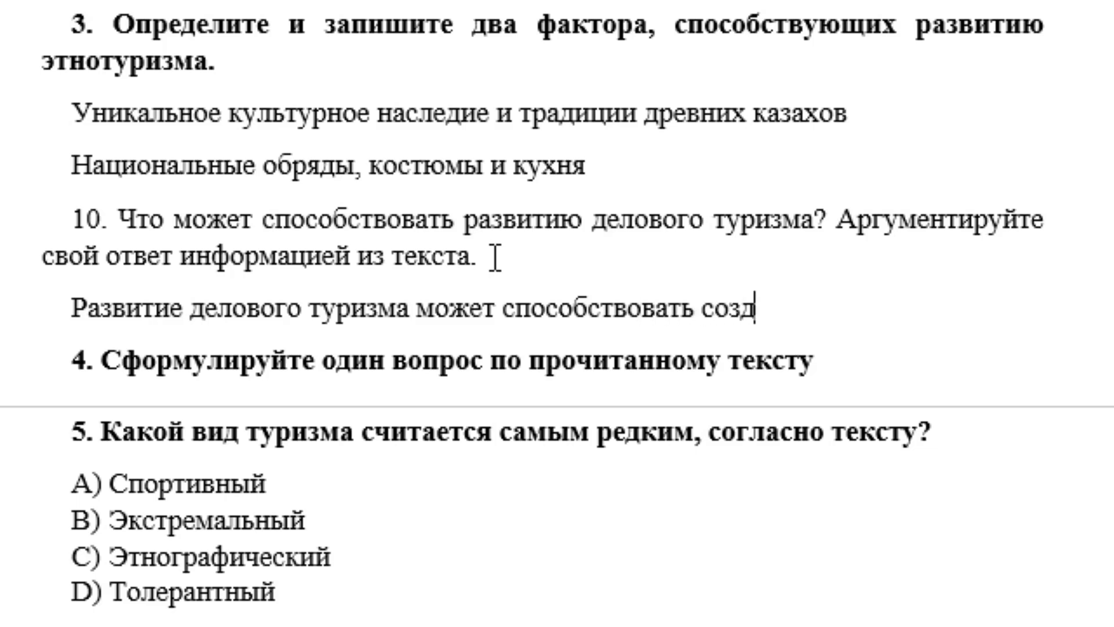
pyautogui.write('ание соот')
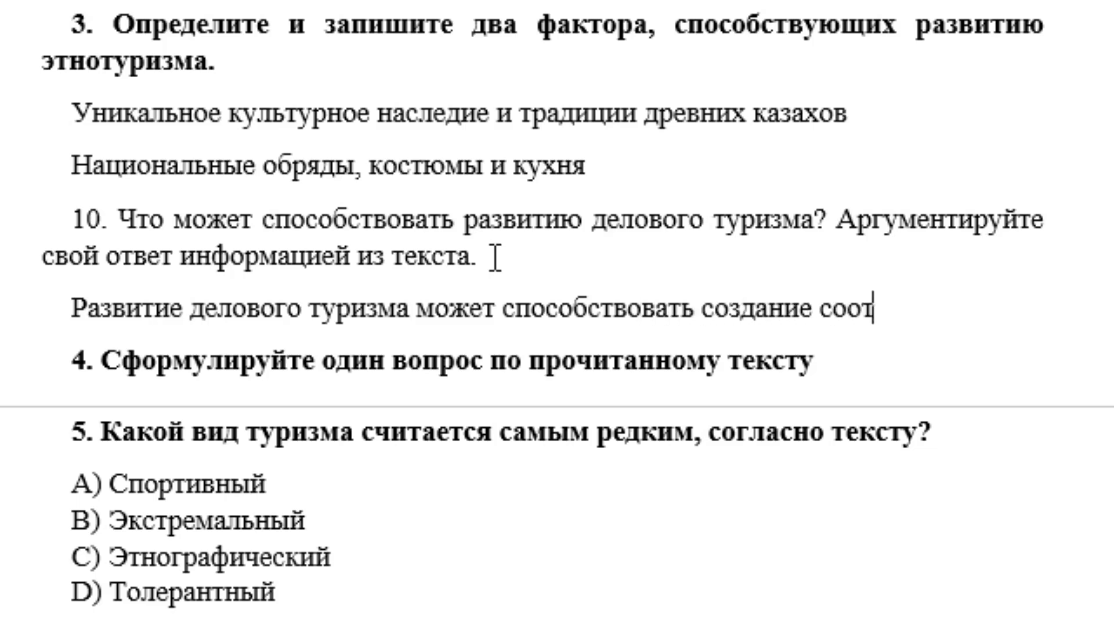
pyautogui.write('ветств')
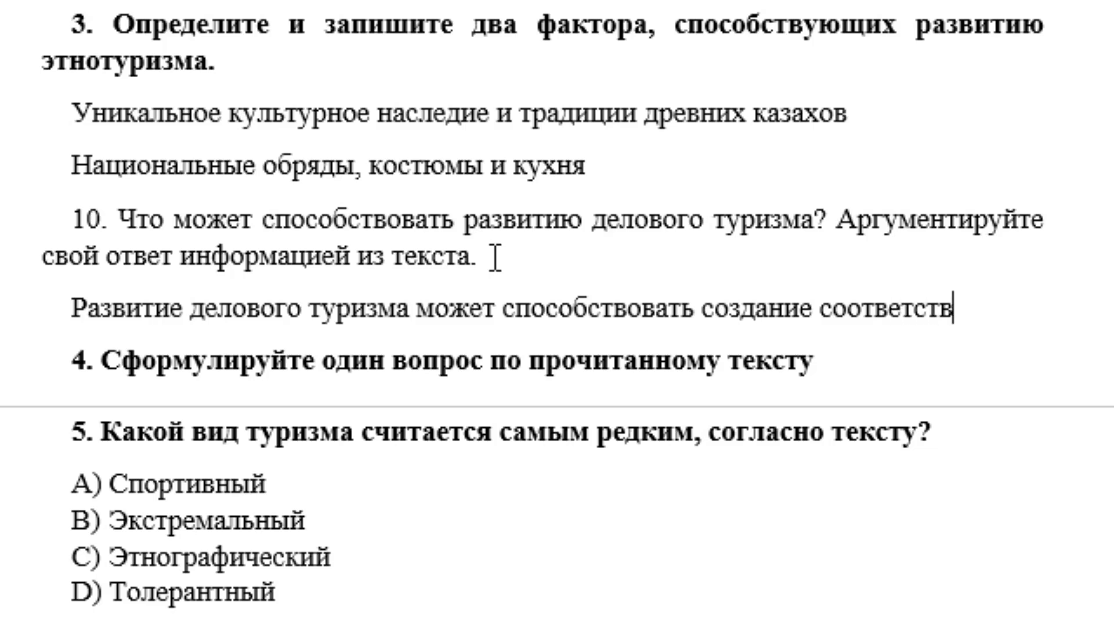
pyautogui.write('ую')
pyautogui.write('щейи')
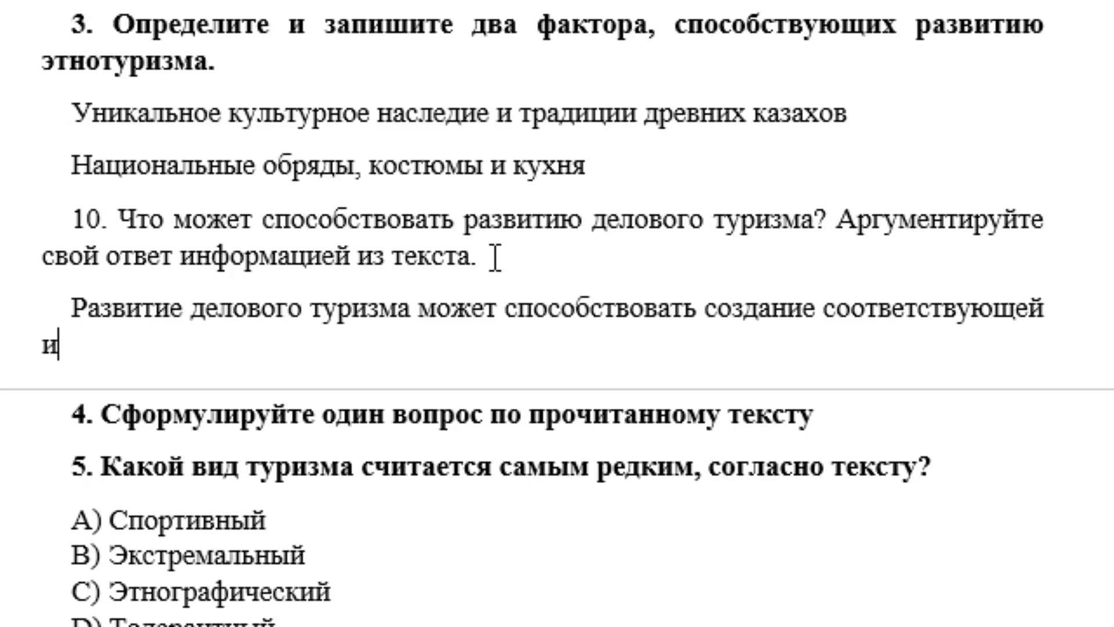
pyautogui.write('нфрастр')
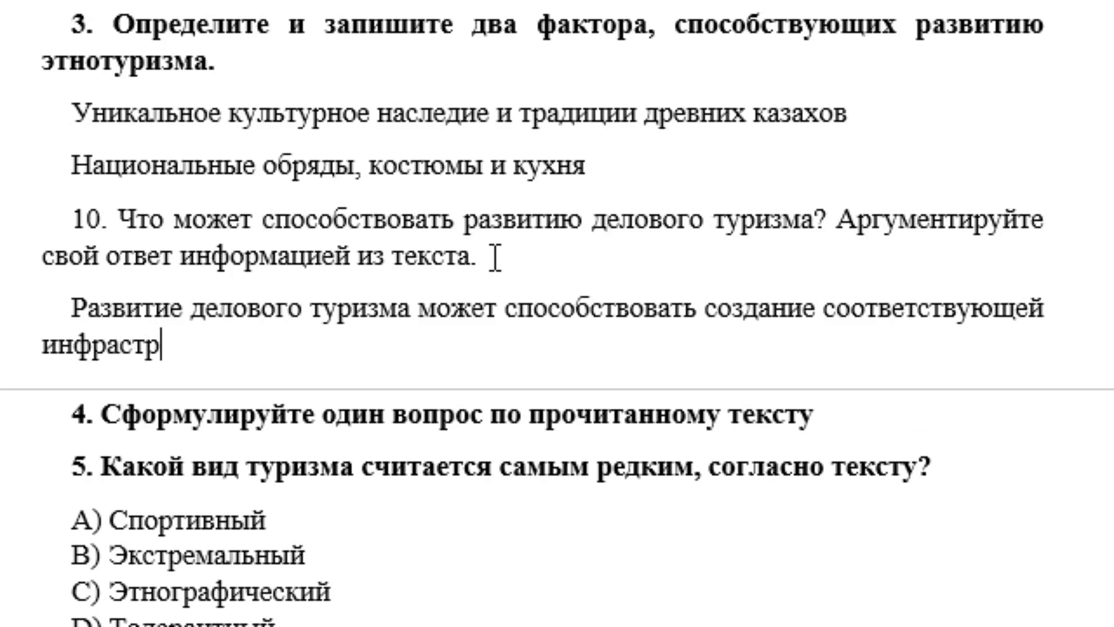
pyautogui.write('уктур')
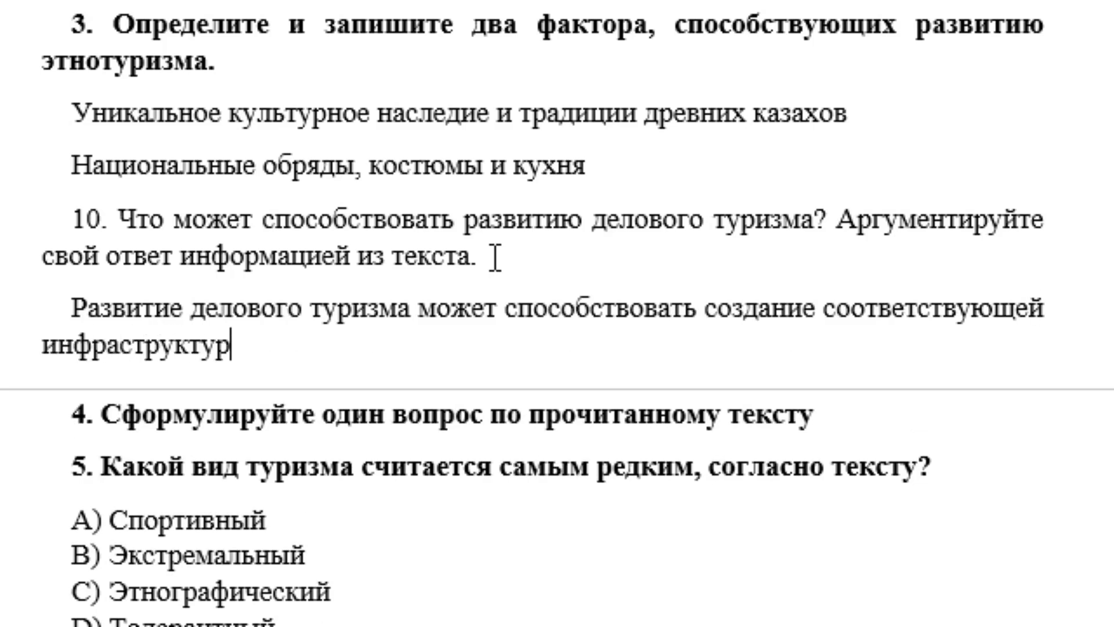
pyautogui.write('ые')
pyautogui.press('BackSpace')
pyautogui.write(', ')
pyautogui.write('образо')
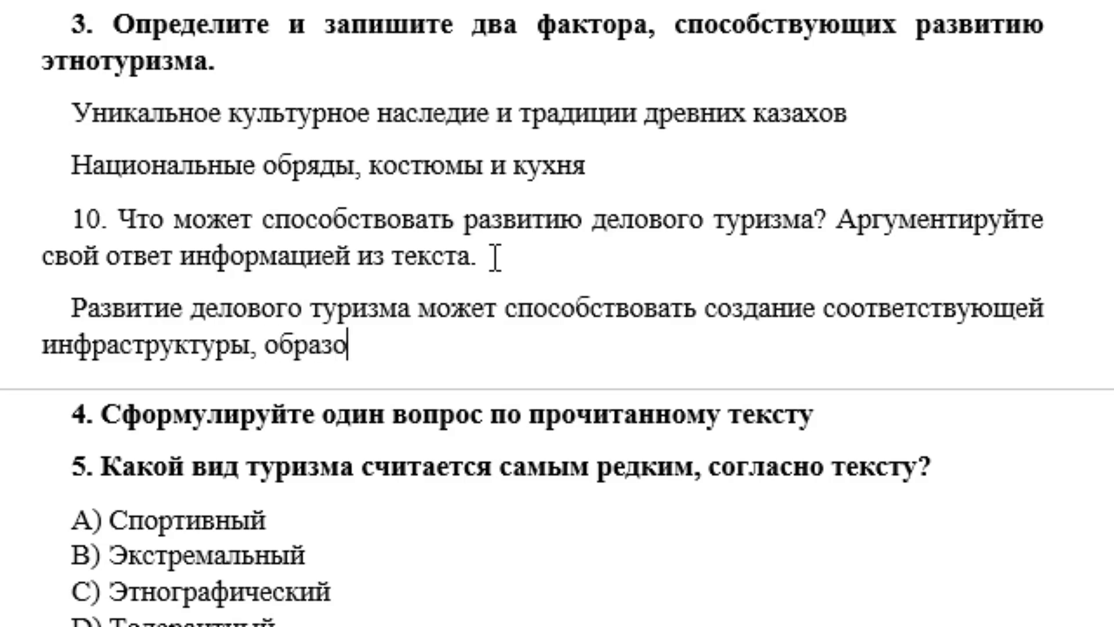
pyautogui.write('вательные ')
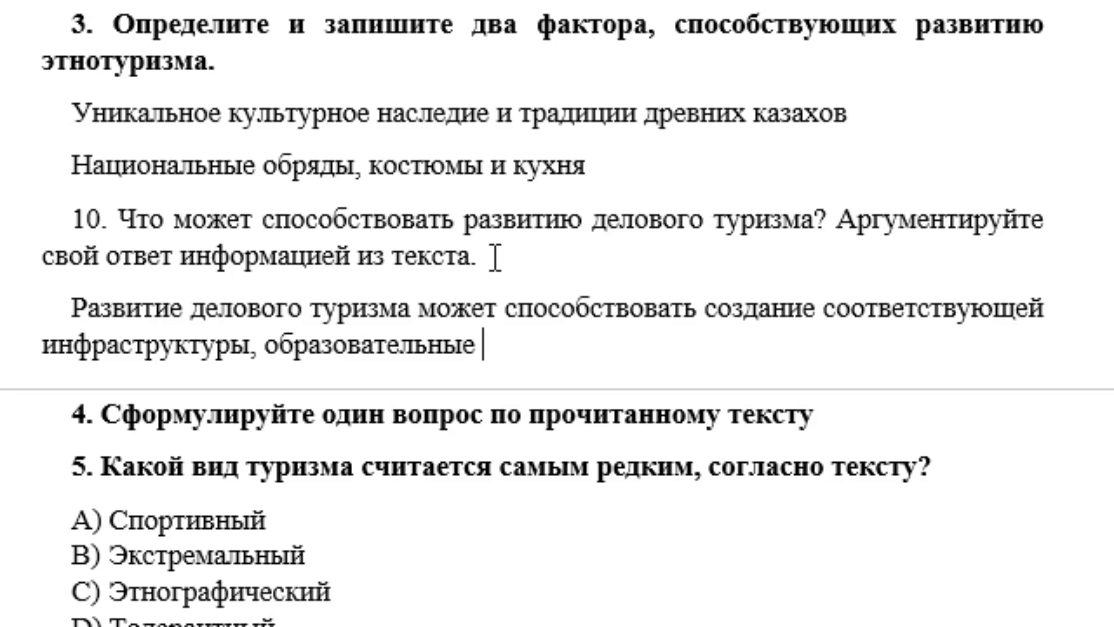
pyautogui.write('проекти')
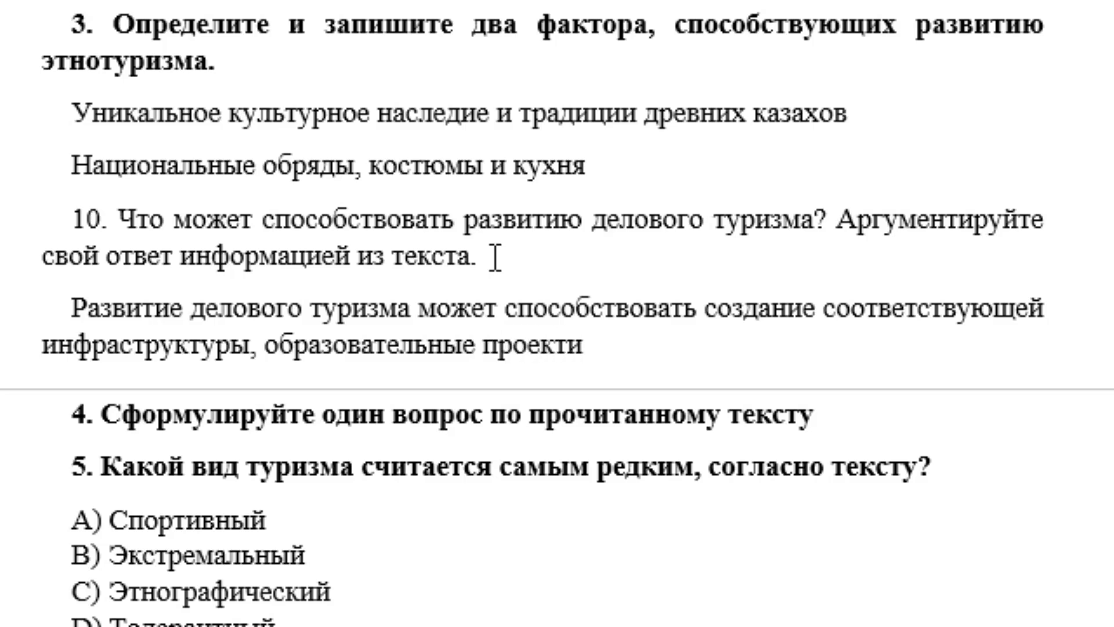
pyautogui.press('BackSpace')
pyautogui.write('ы и обуч')
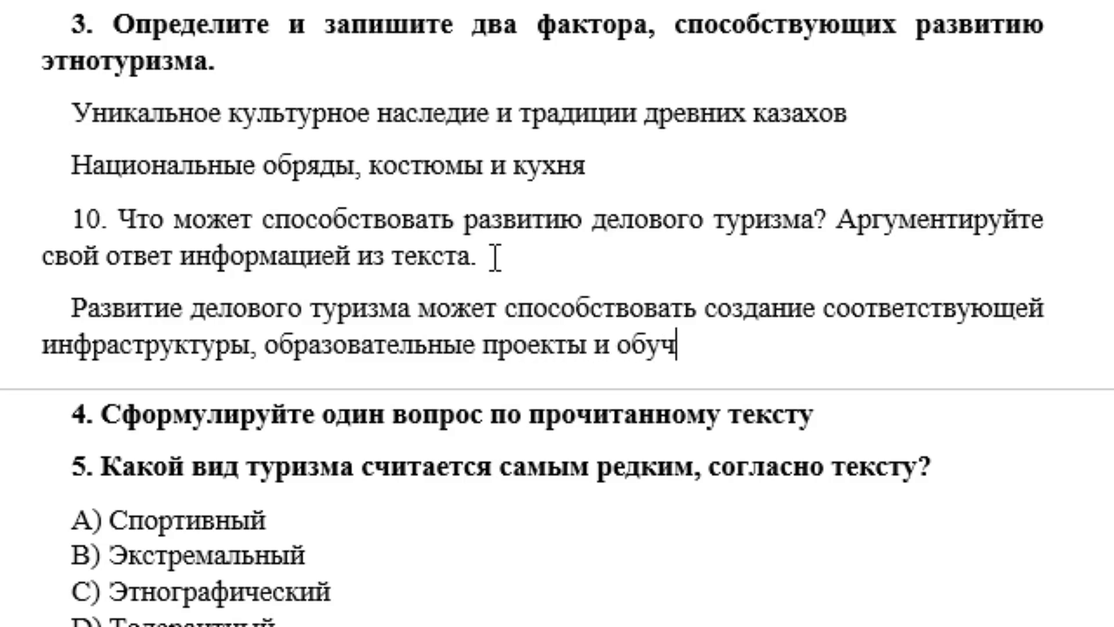
pyautogui.write('ение ино')
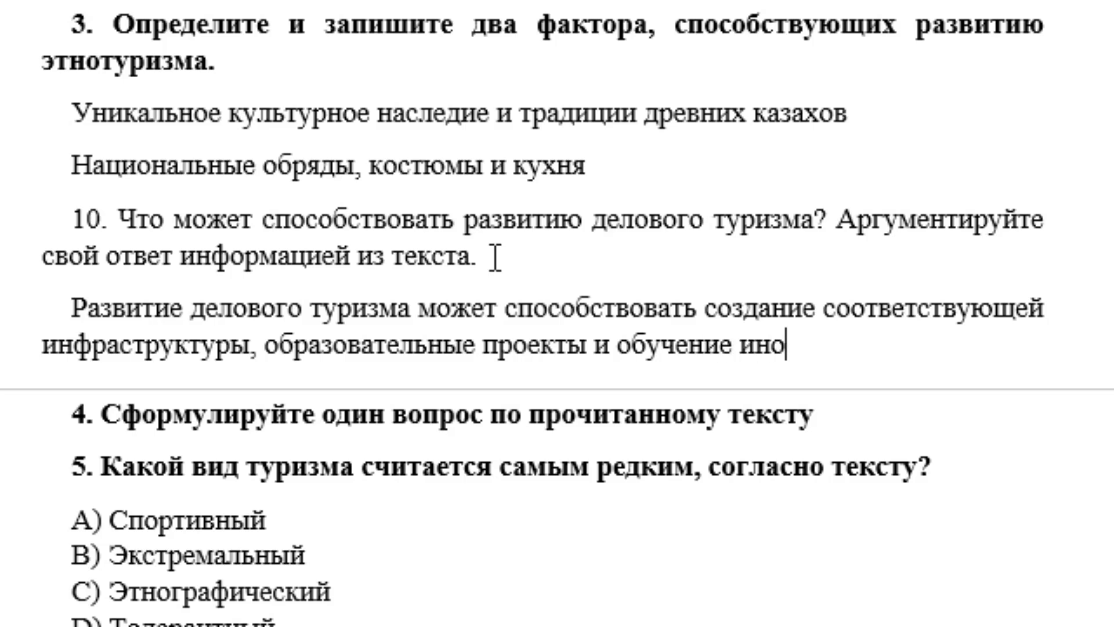
pyautogui.write('странным яз')
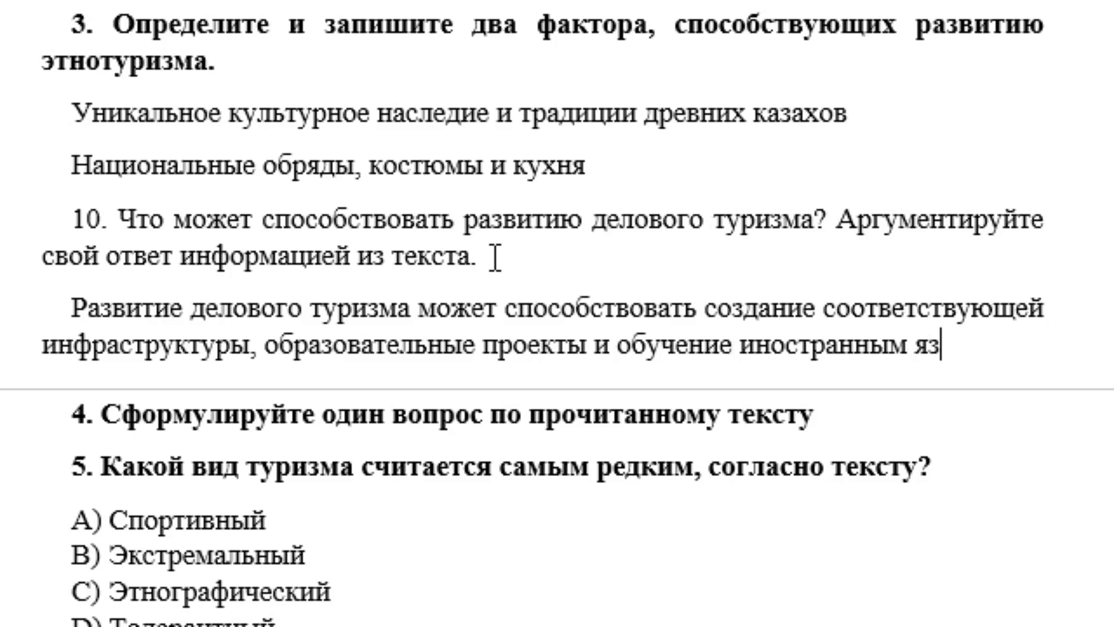
pyautogui.write('ыко')
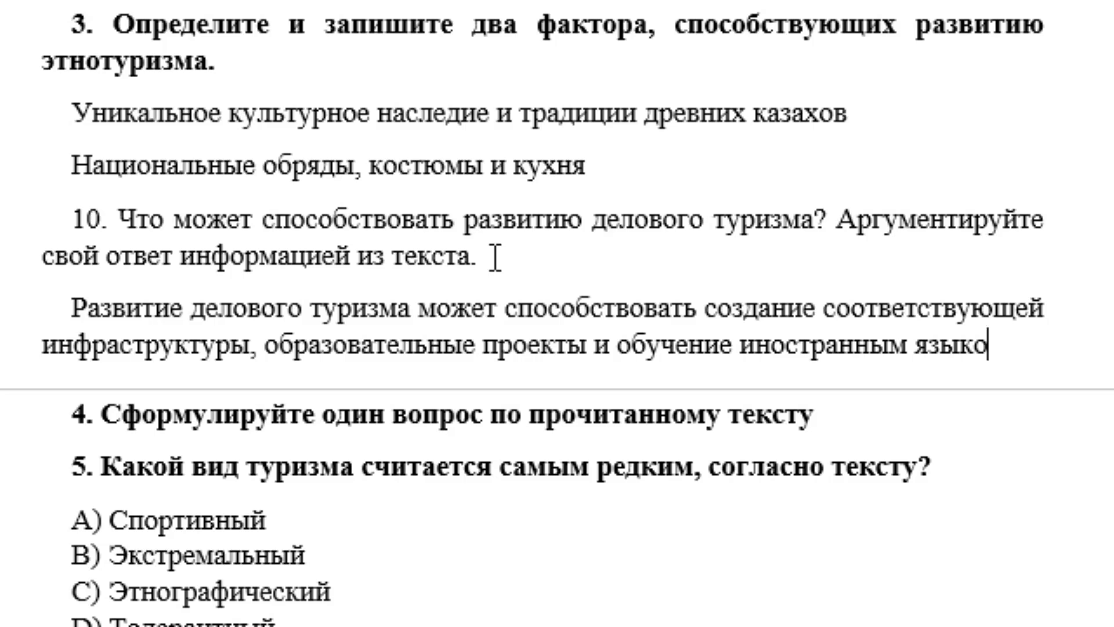
pyautogui.press('BackSpace')
pyautogui.write('ам.')
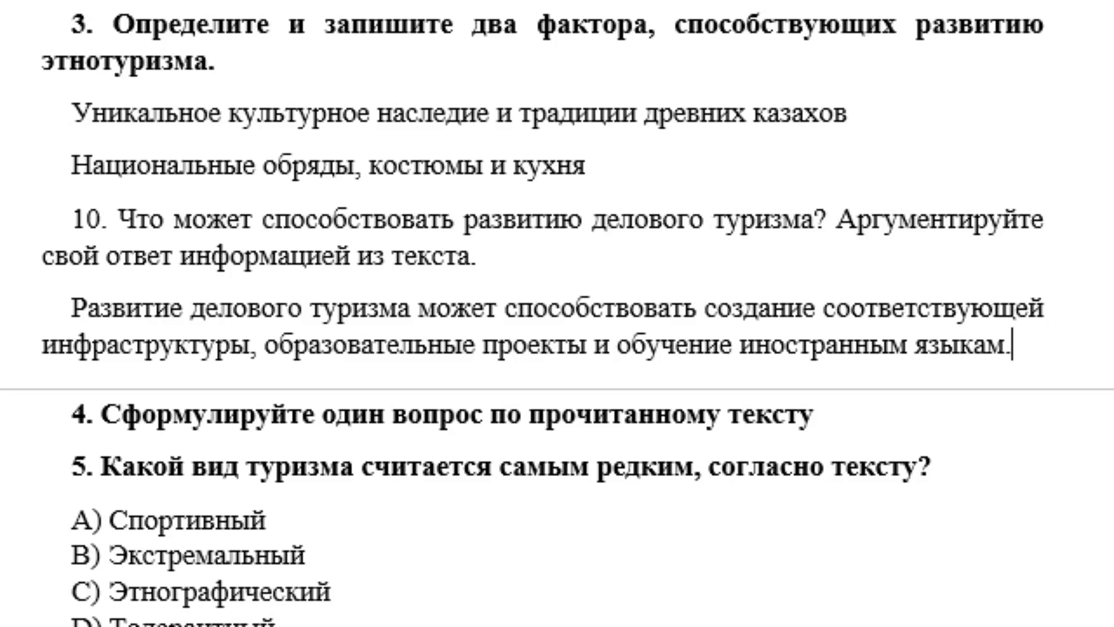
pyautogui.scroll(-2, 318, 418)
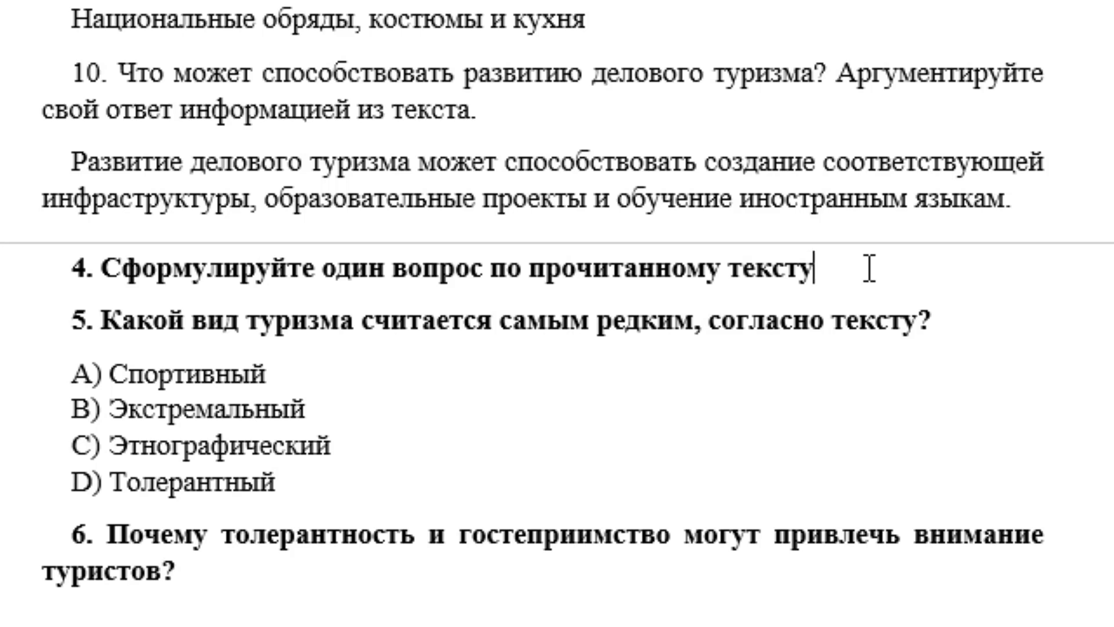
# - Add the answer line «Что всегда привлекает туристов в новой стране?» under question 4
pyautogui.click(870, 268)
pyautogui.scroll(3, 655, 281)
pyautogui.scroll(-2, 654, 281)
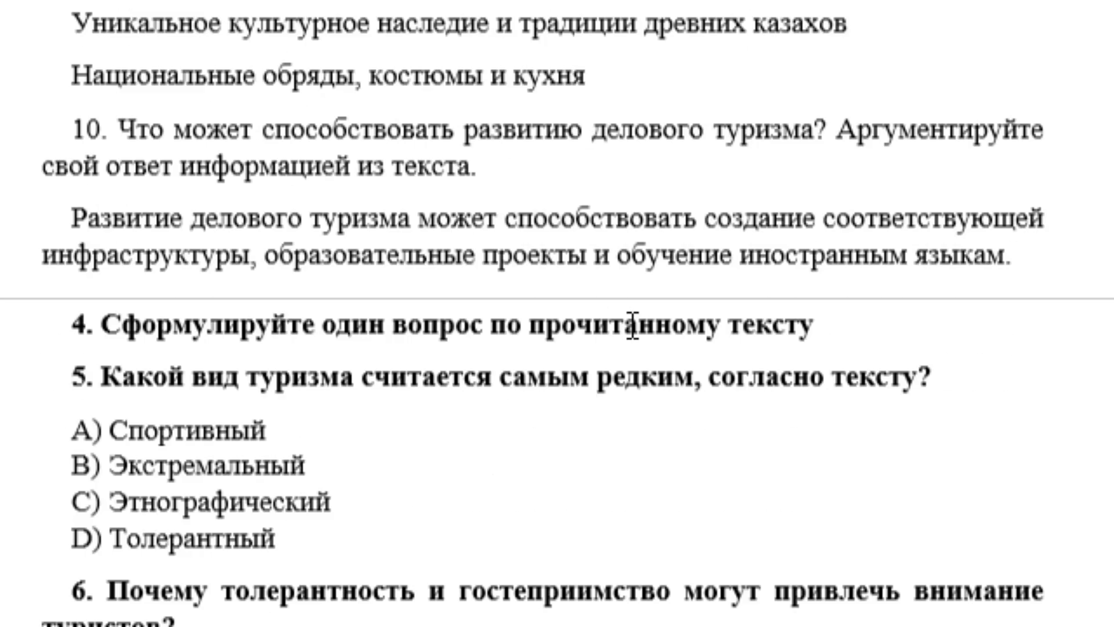
pyautogui.scroll(-1, 655, 281)
pyautogui.press('Return')
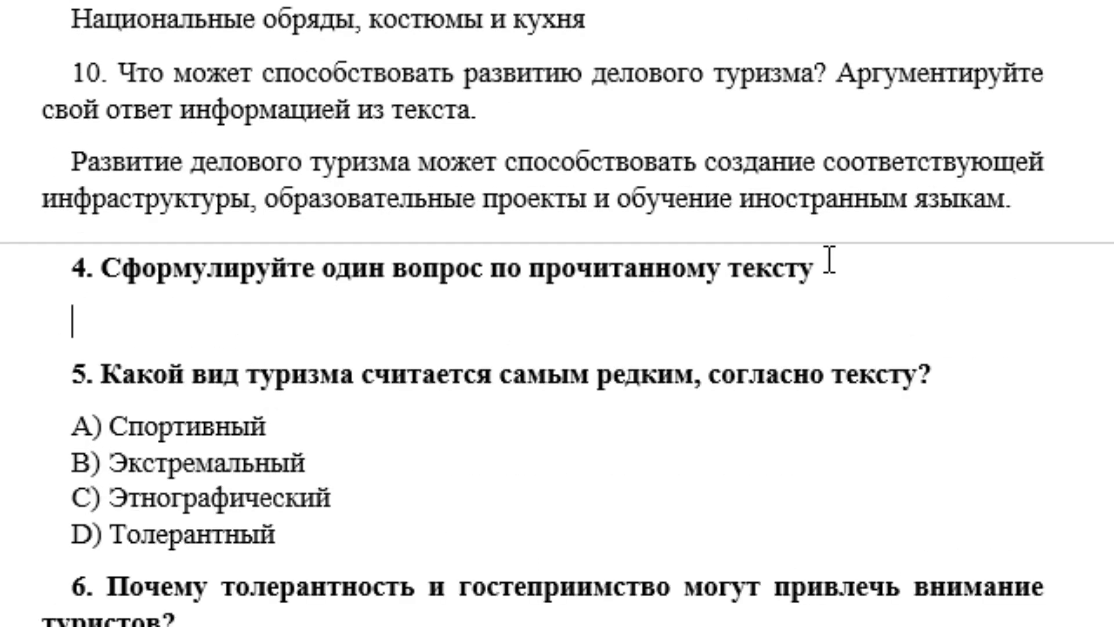
pyautogui.write('что в')
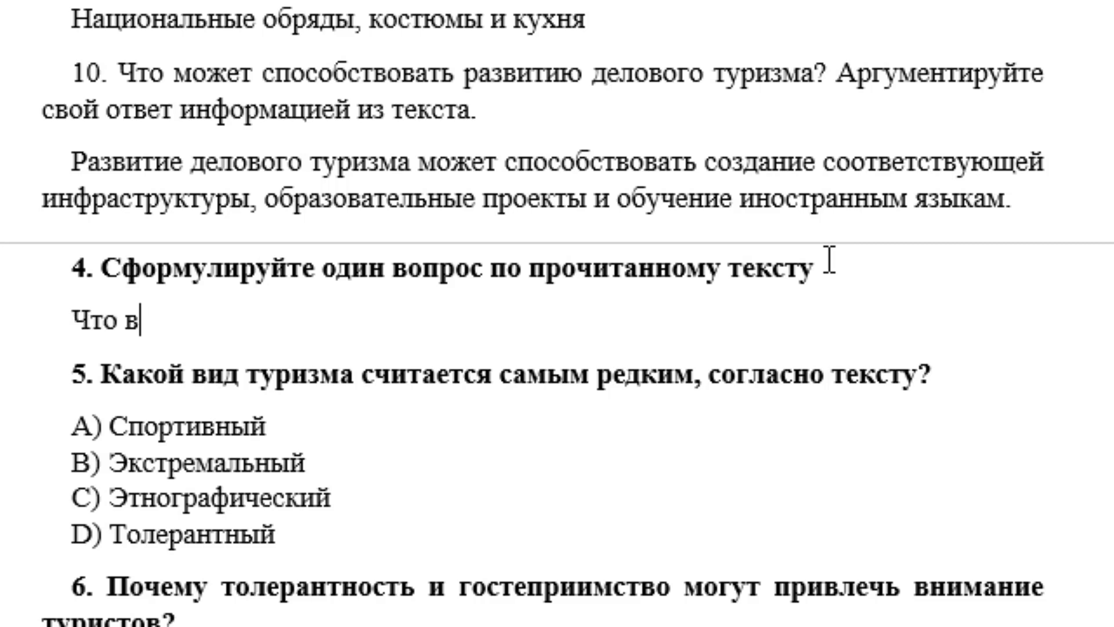
pyautogui.write('сегда при')
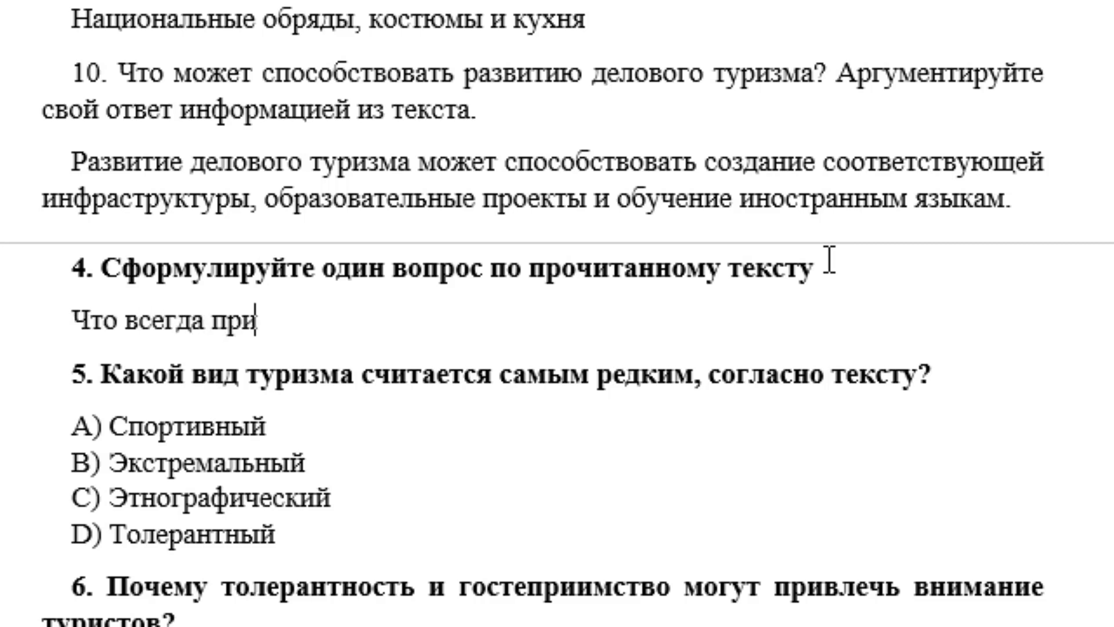
pyautogui.write('влекает ')
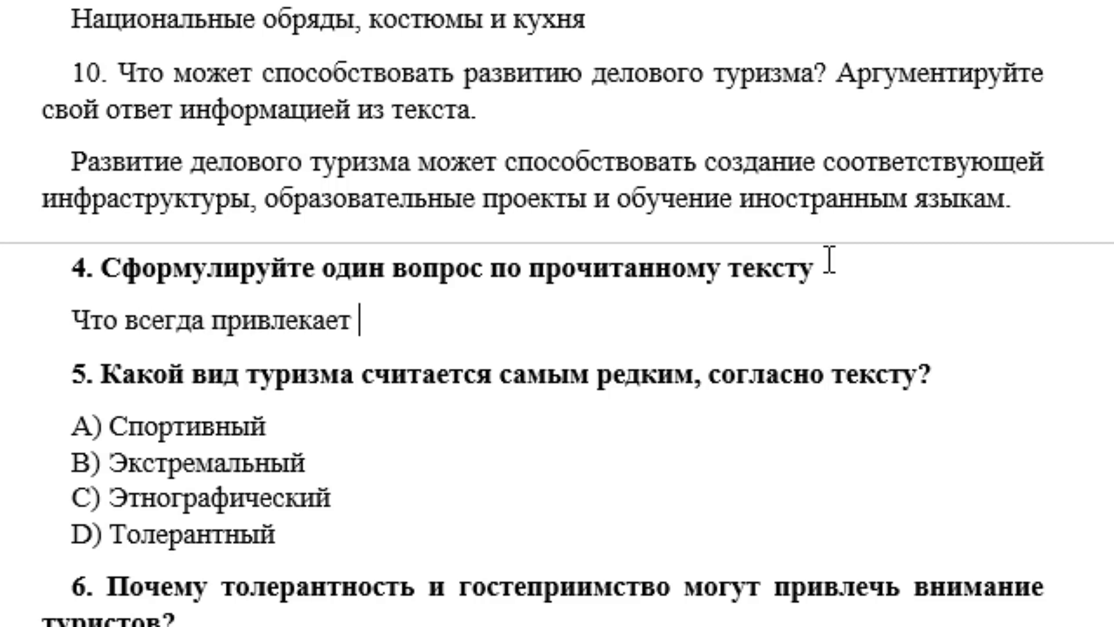
pyautogui.write('турист')
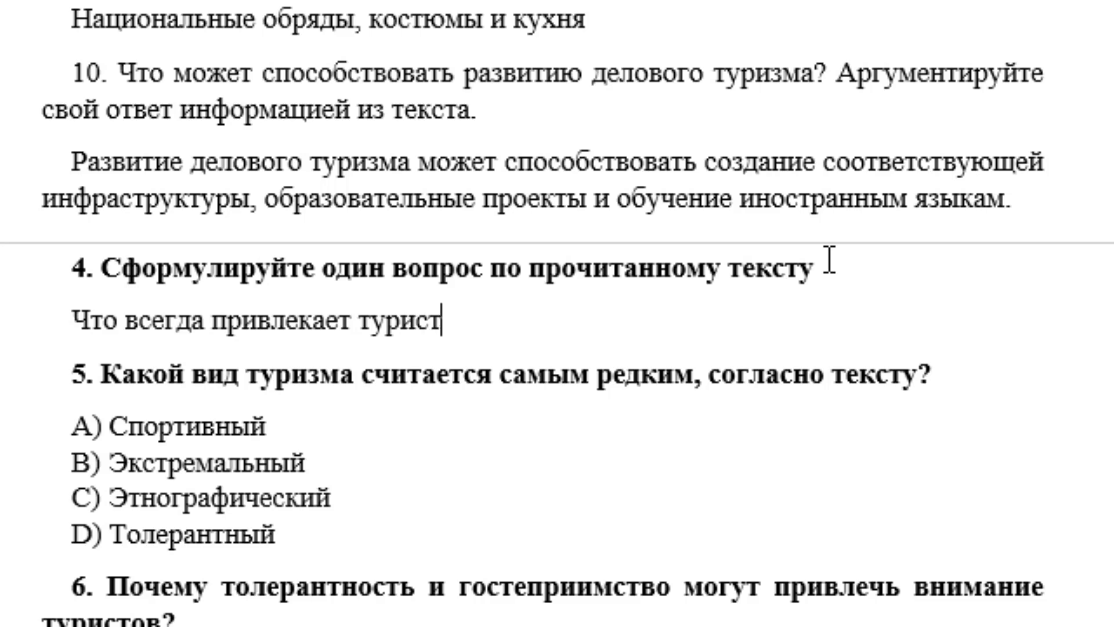
pyautogui.write('овв нов')
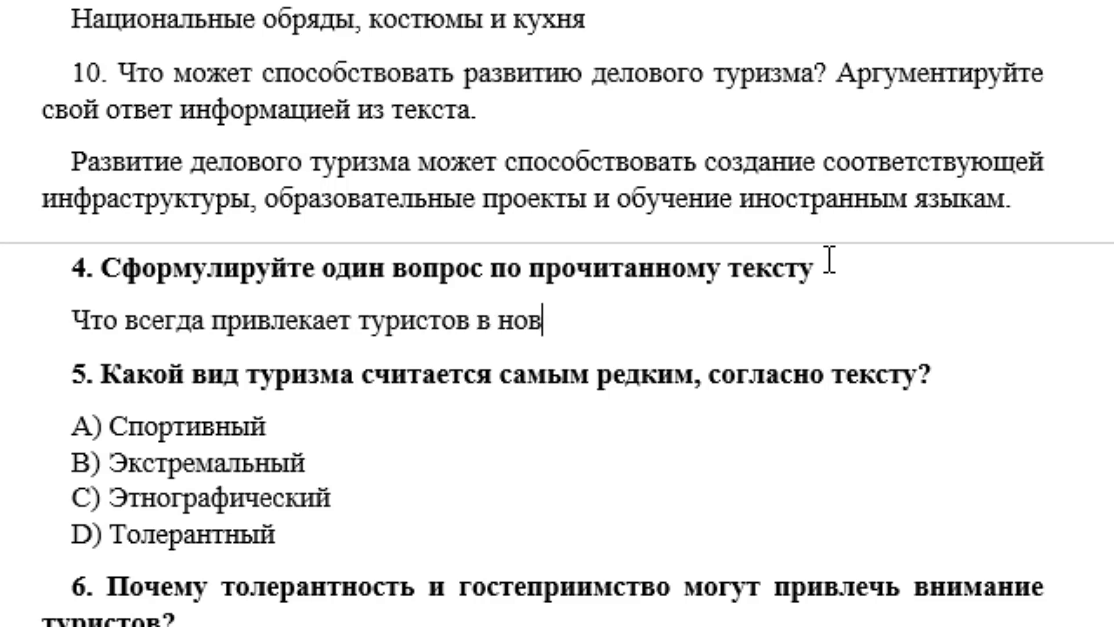
pyautogui.write('ой стра')
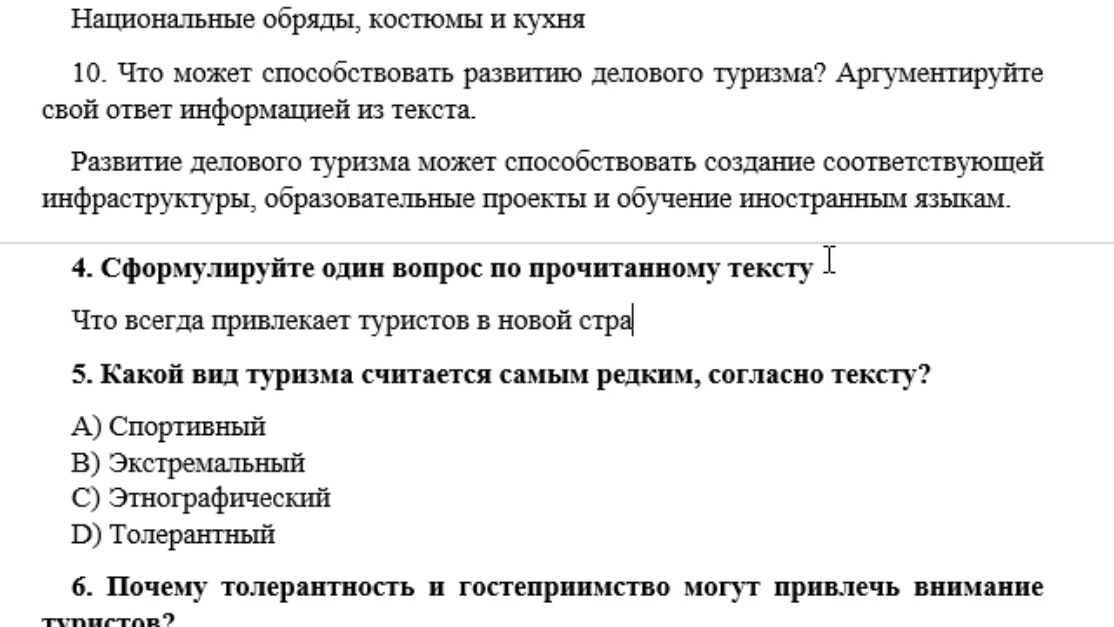
pyautogui.write('не')
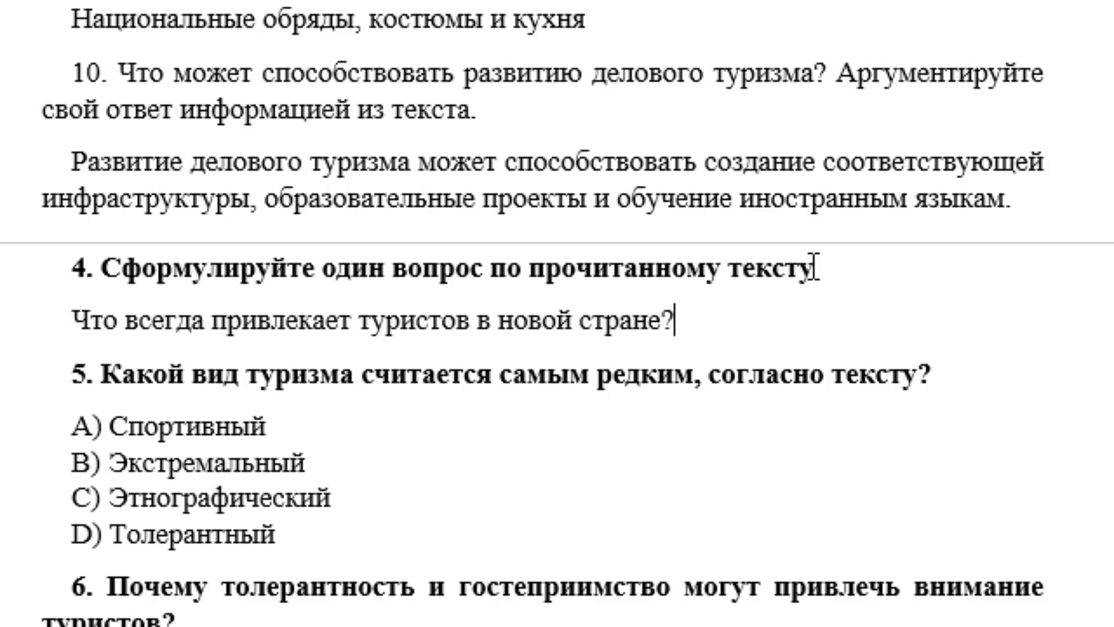
pyautogui.scroll(-2, 784, 273)
# - Highlight question 5's option B) Экстремальный in yellow as the correct answer
pyautogui.scroll(-2, 720, 283)
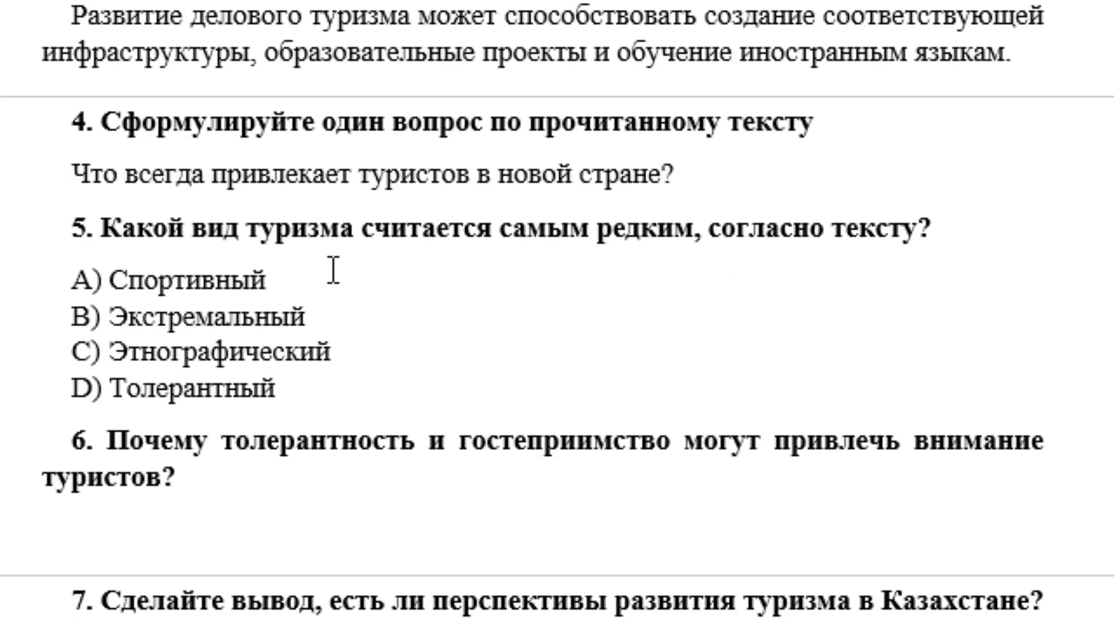
pyautogui.doubleClick(185, 316)
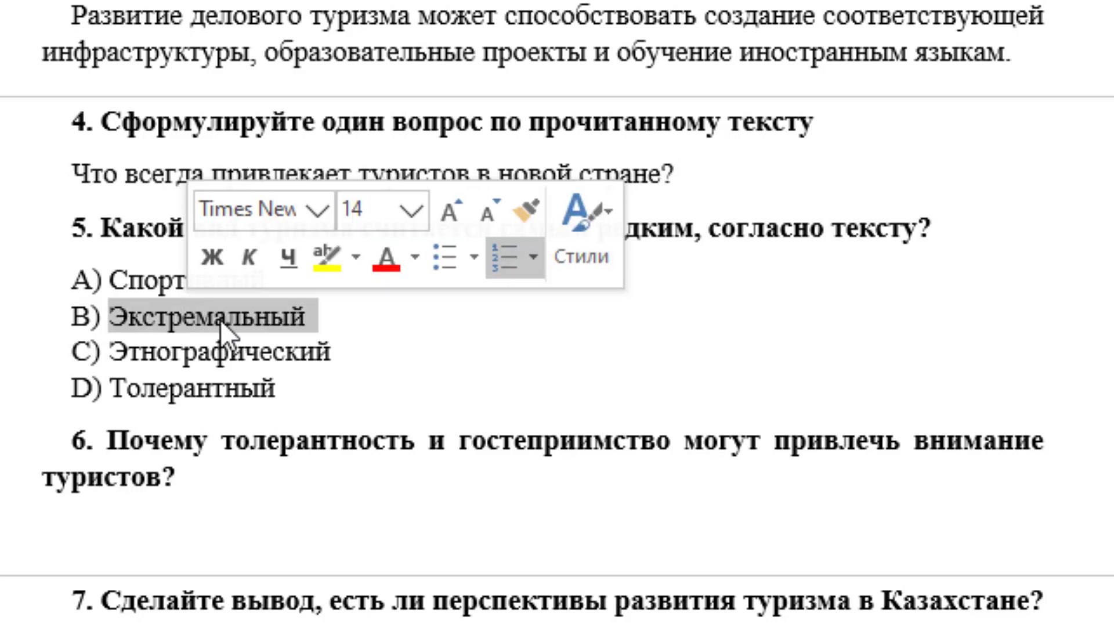
pyautogui.click(322, 273)
pyautogui.scroll(-4, 256, 423)
pyautogui.scroll(-2, 261, 298)
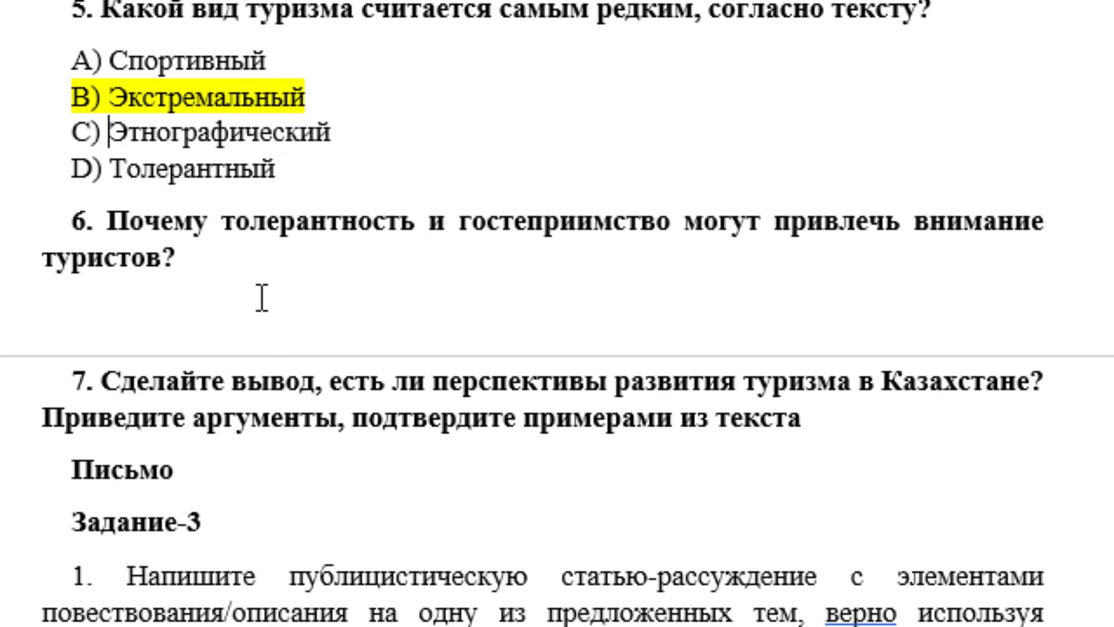
pyautogui.click(119, 315)
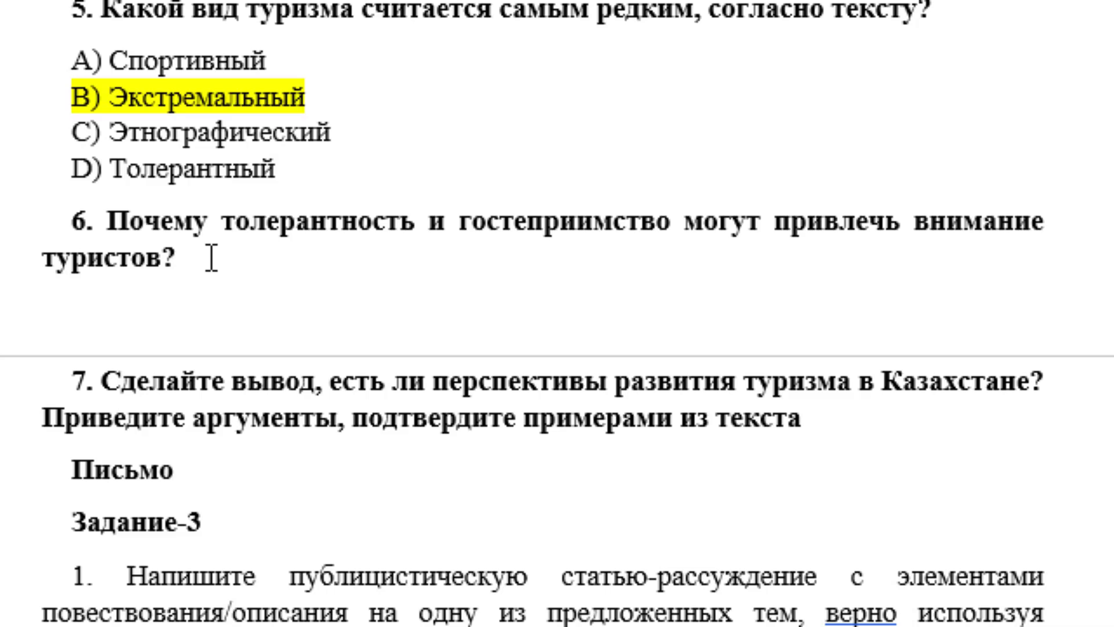
# - Answer question 6: locals' tolerance and hospitality attract tourists, who prefer friendly, safe countries
pyautogui.write('Тол')
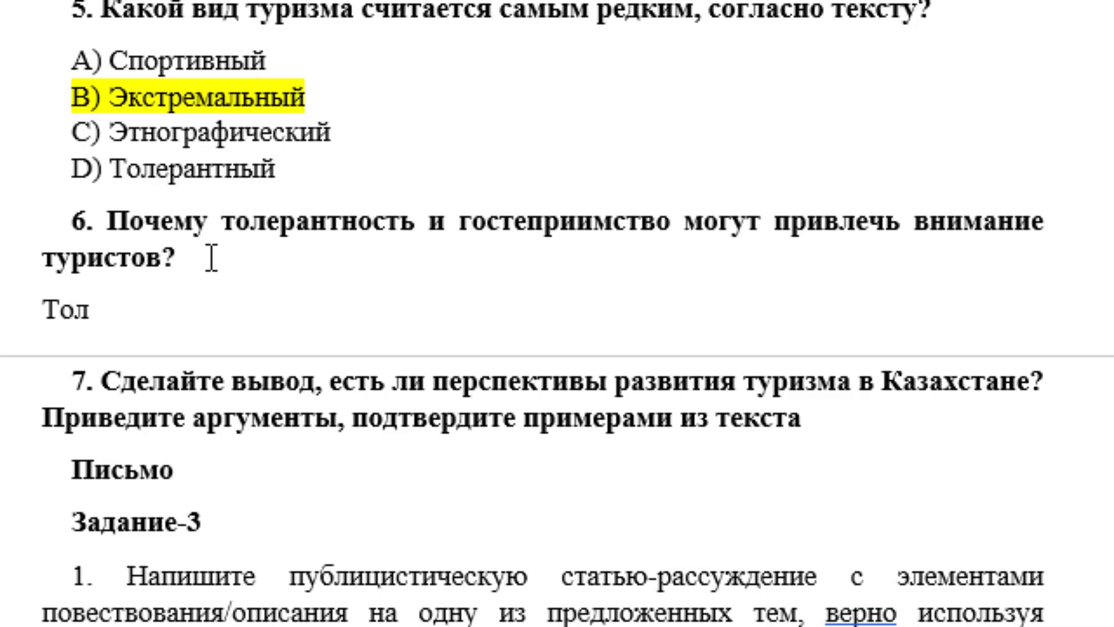
pyautogui.write('ерант')
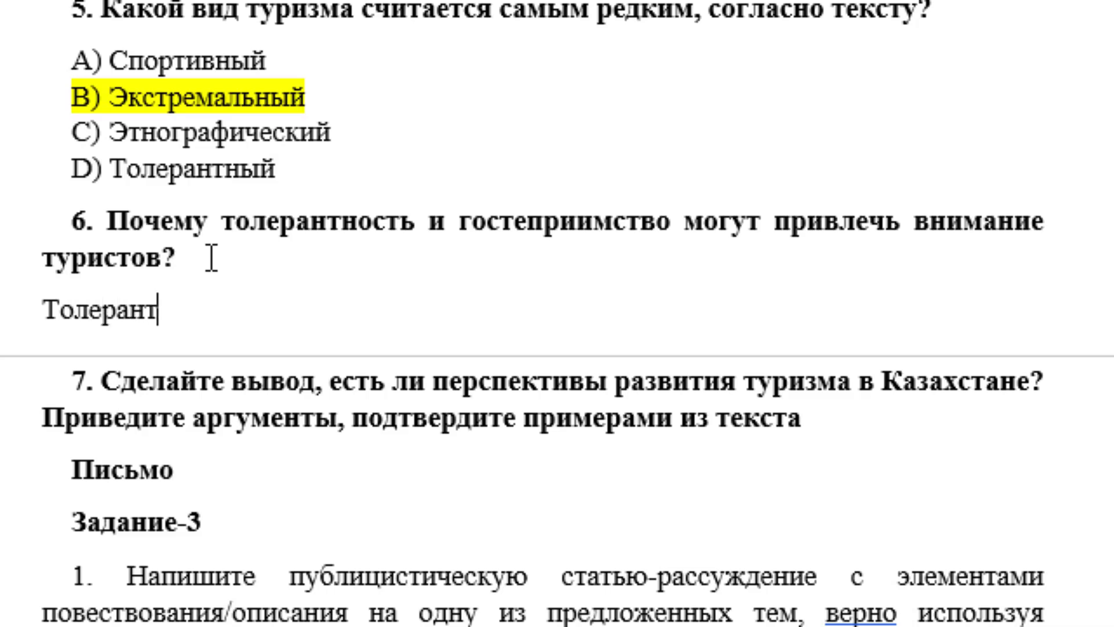
pyautogui.write('ность и г')
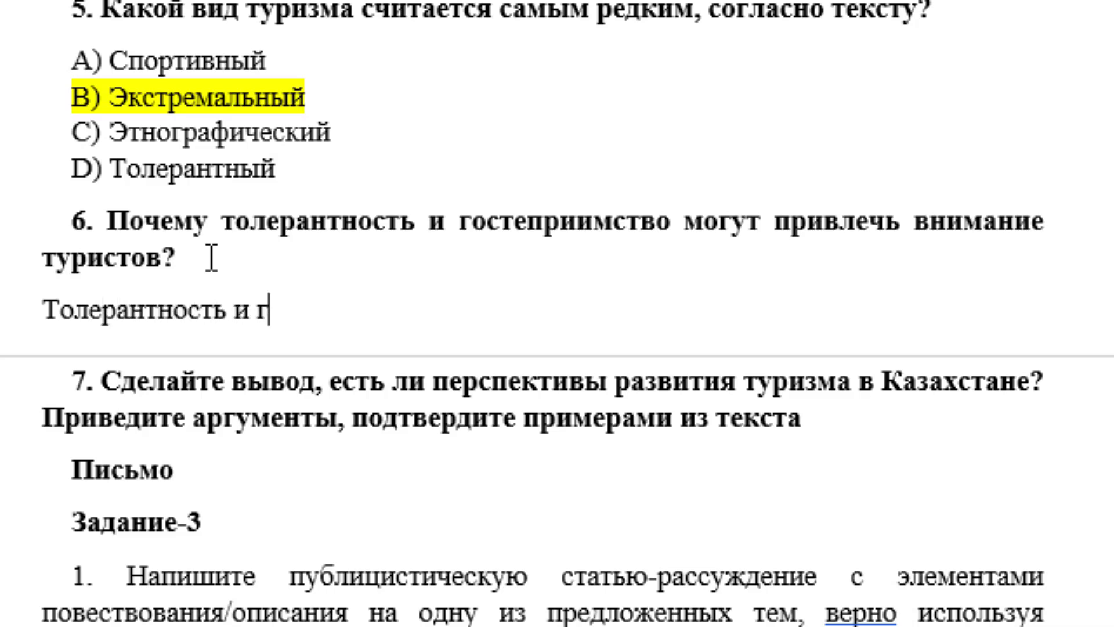
pyautogui.write('остеприимс')
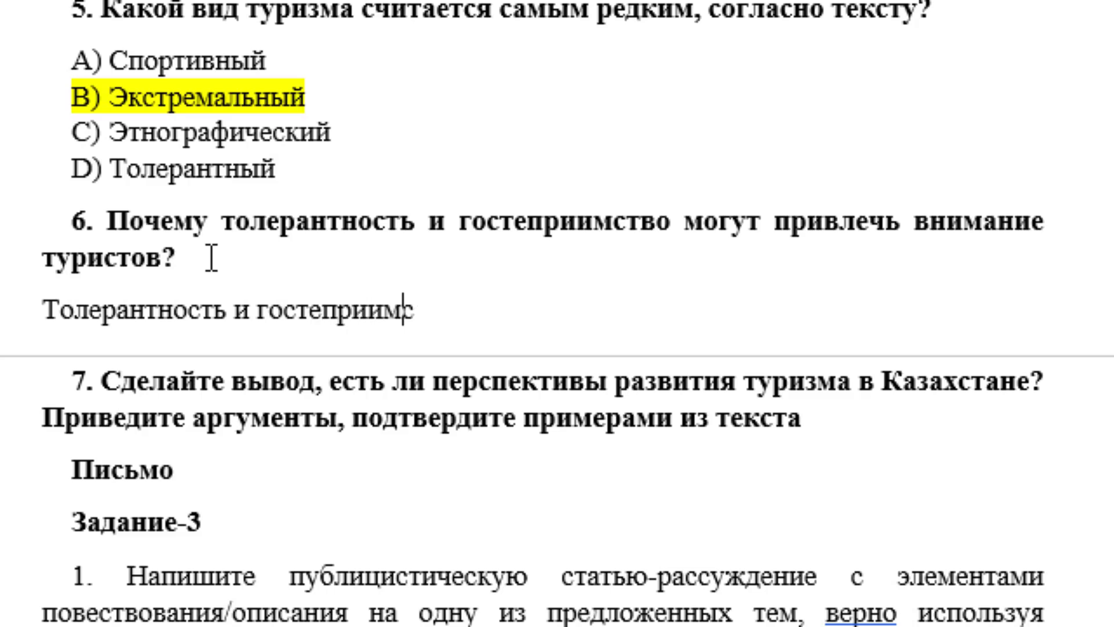
pyautogui.write('тво мес')
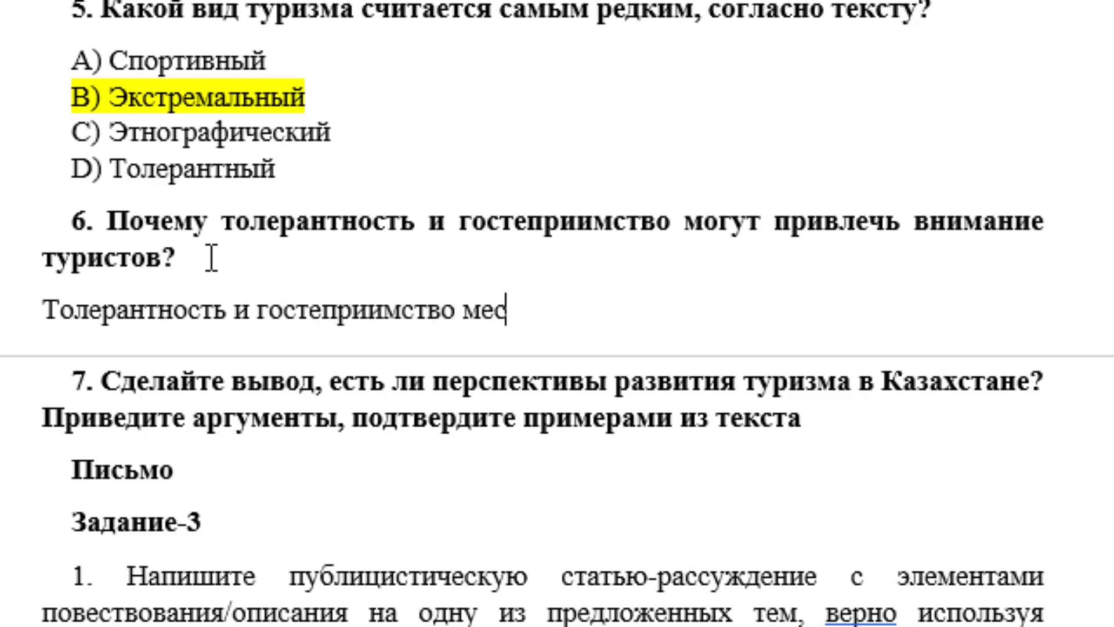
pyautogui.write('тного насе')
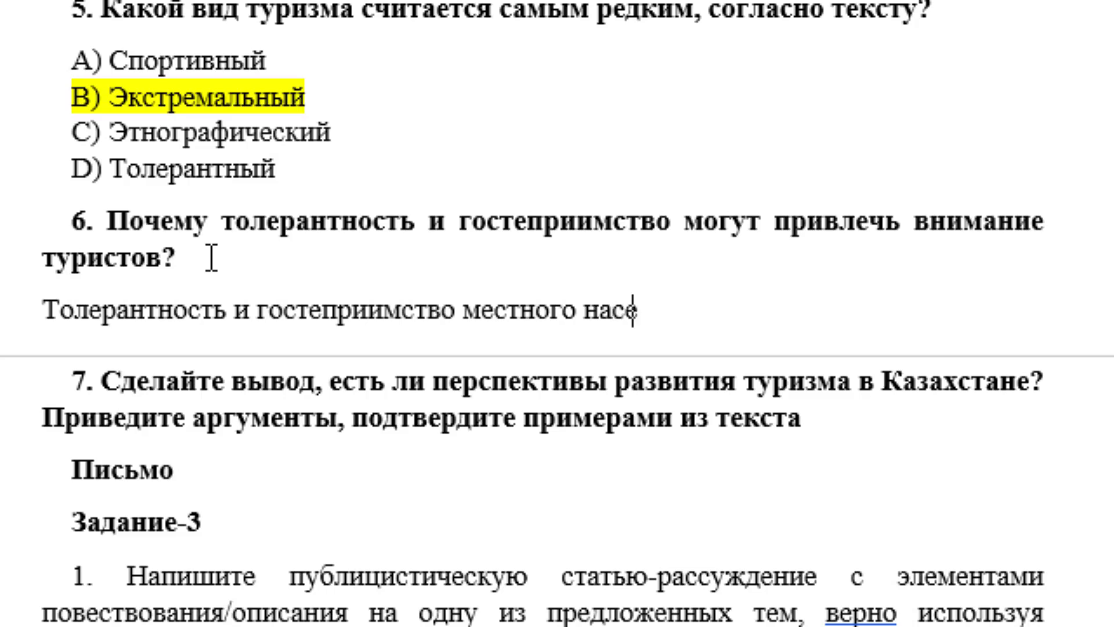
pyautogui.write('ления')
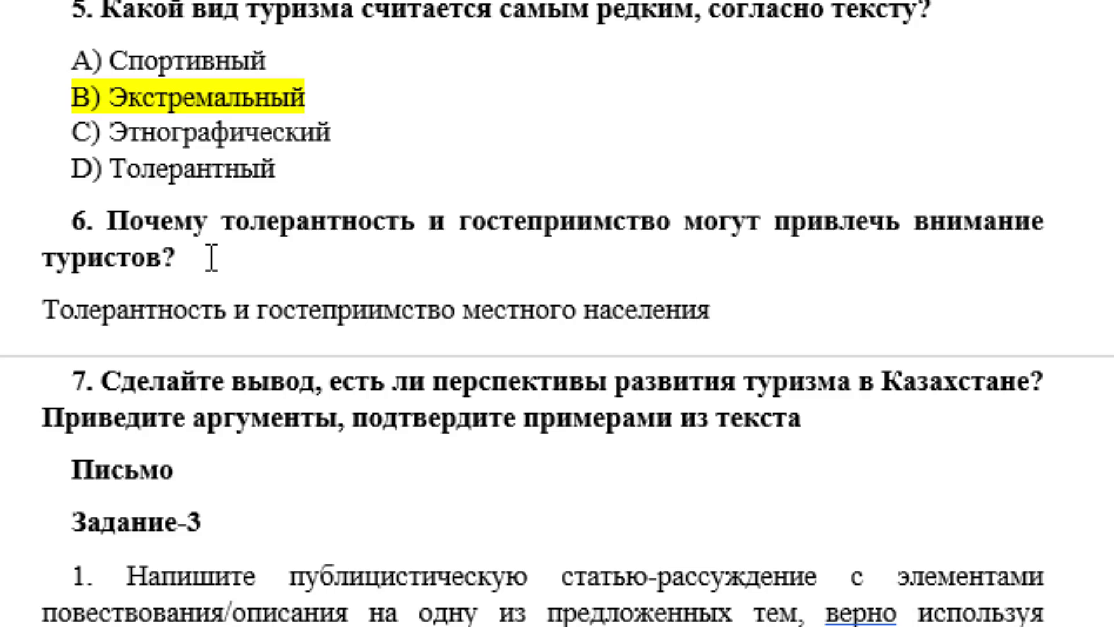
pyautogui.write(' могут прив')
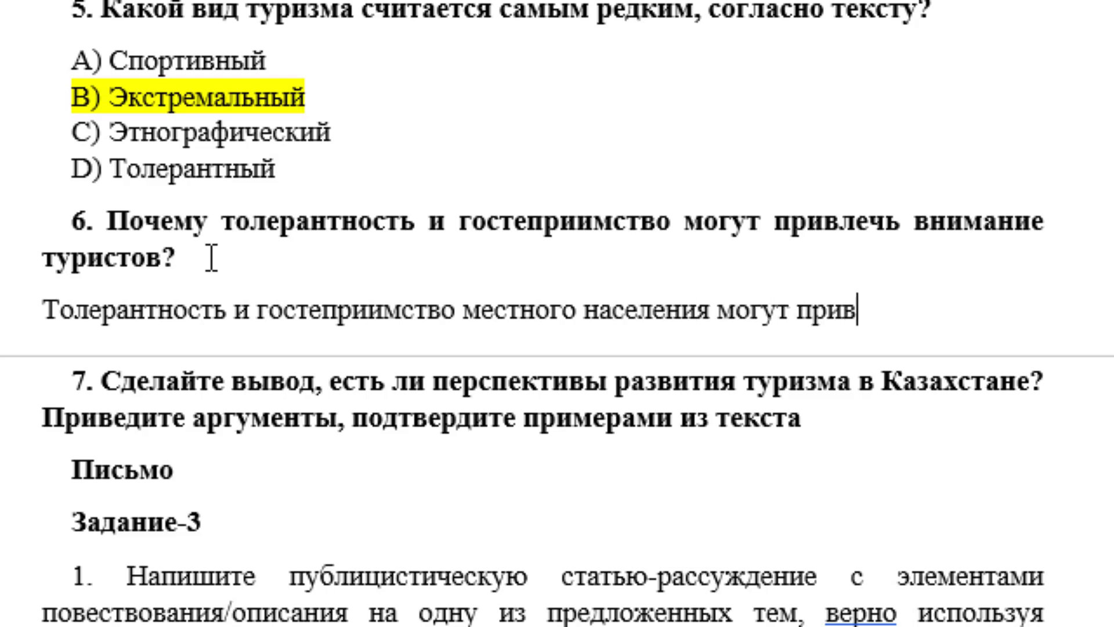
pyautogui.write('лечь ')
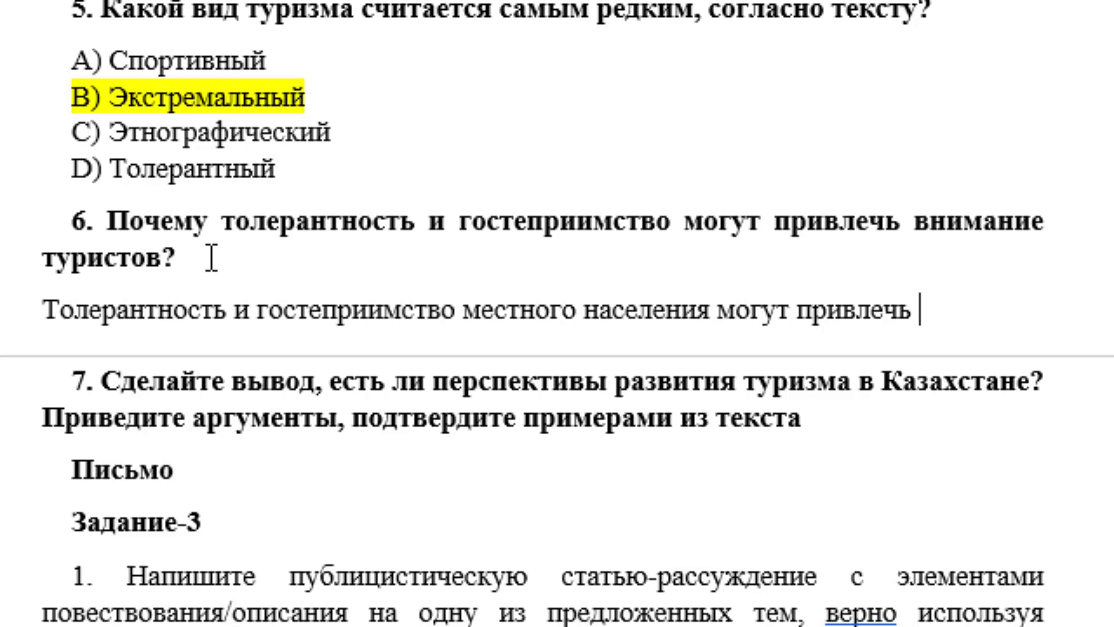
pyautogui.write('внимание ту')
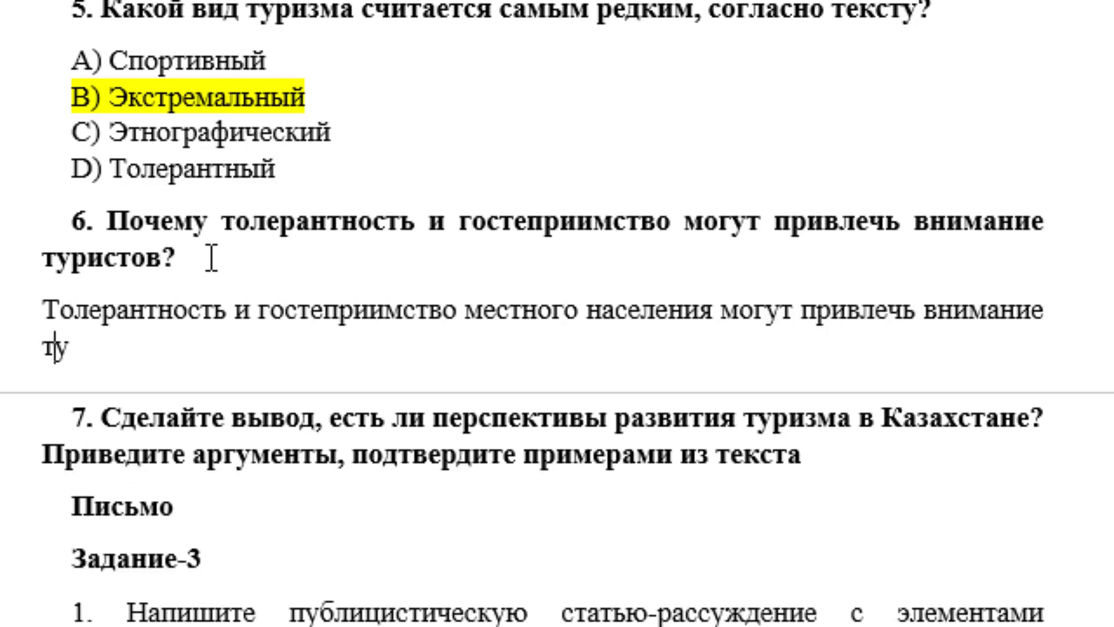
pyautogui.write('ристов')
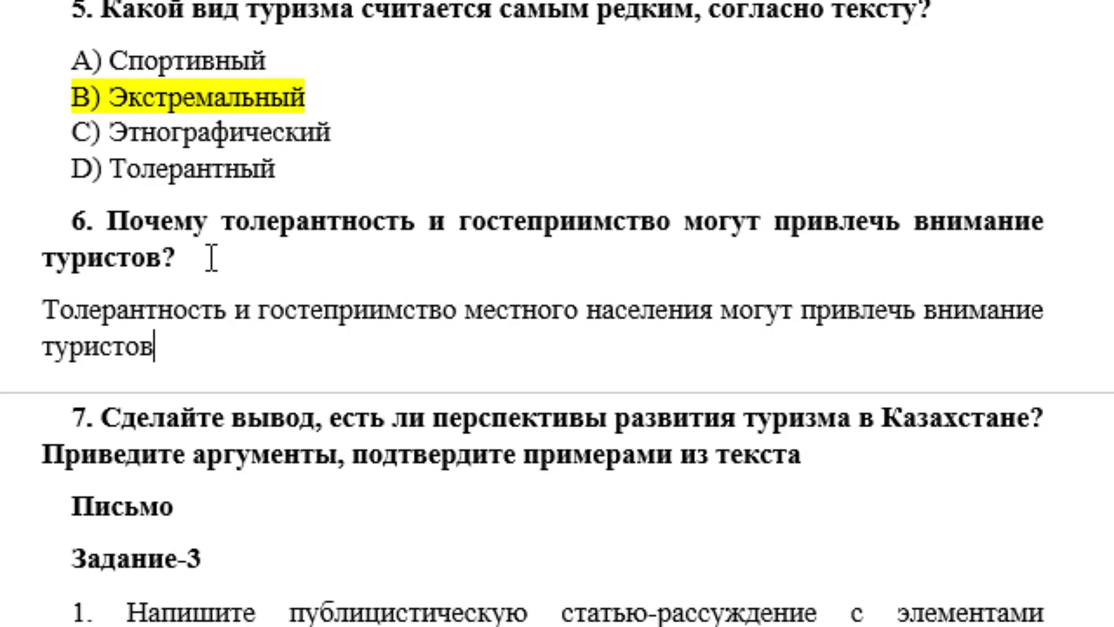
pyautogui.write(', потому')
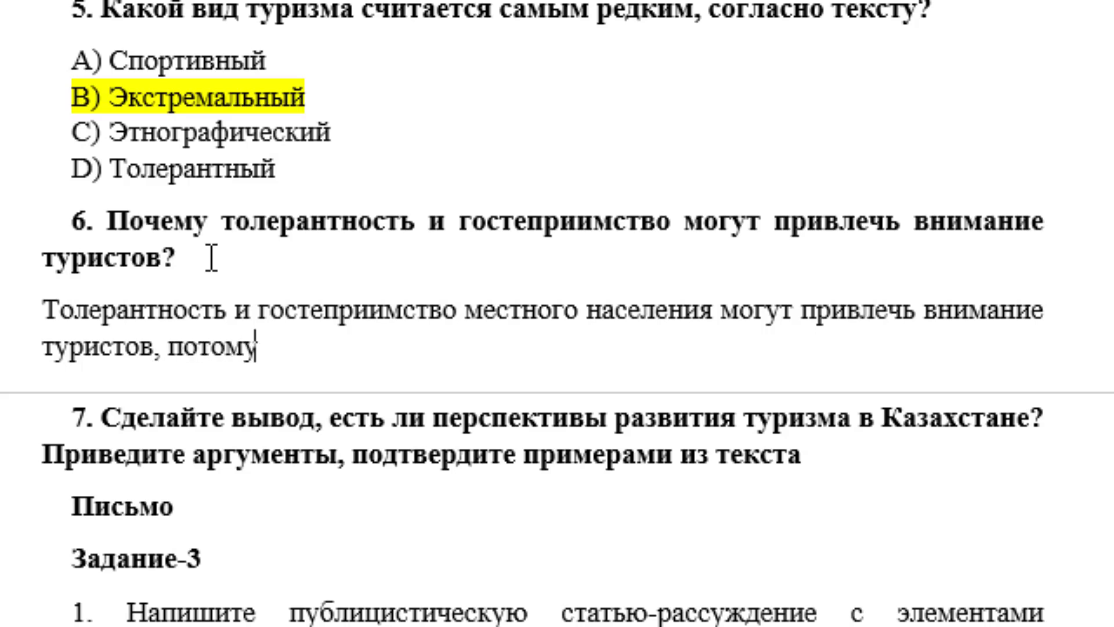
pyautogui.write(' что люд')
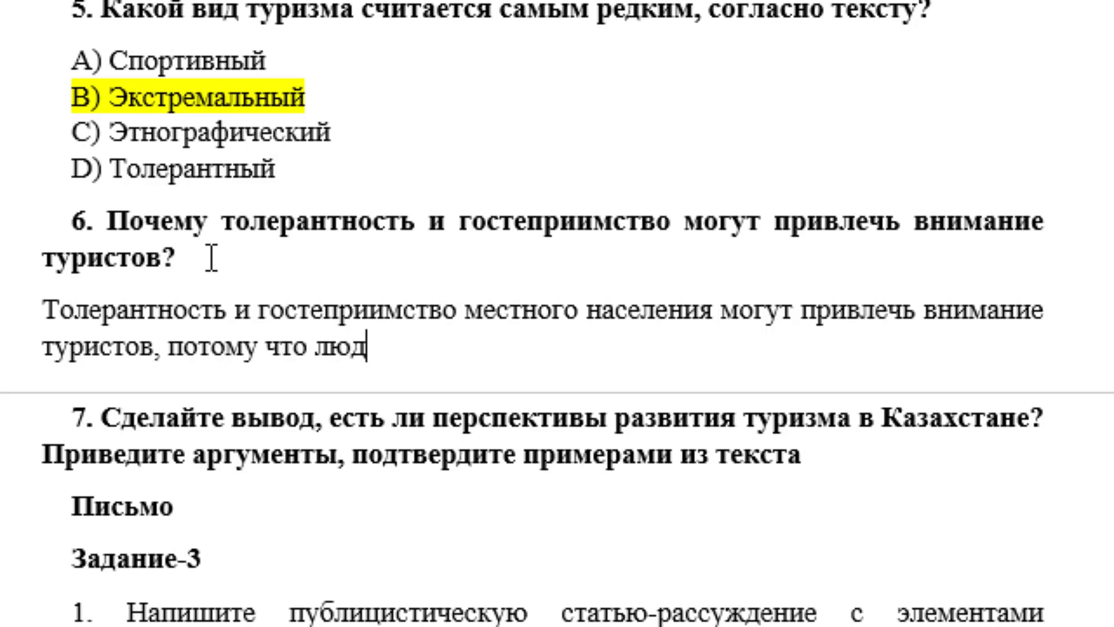
pyautogui.write('и всегда ')
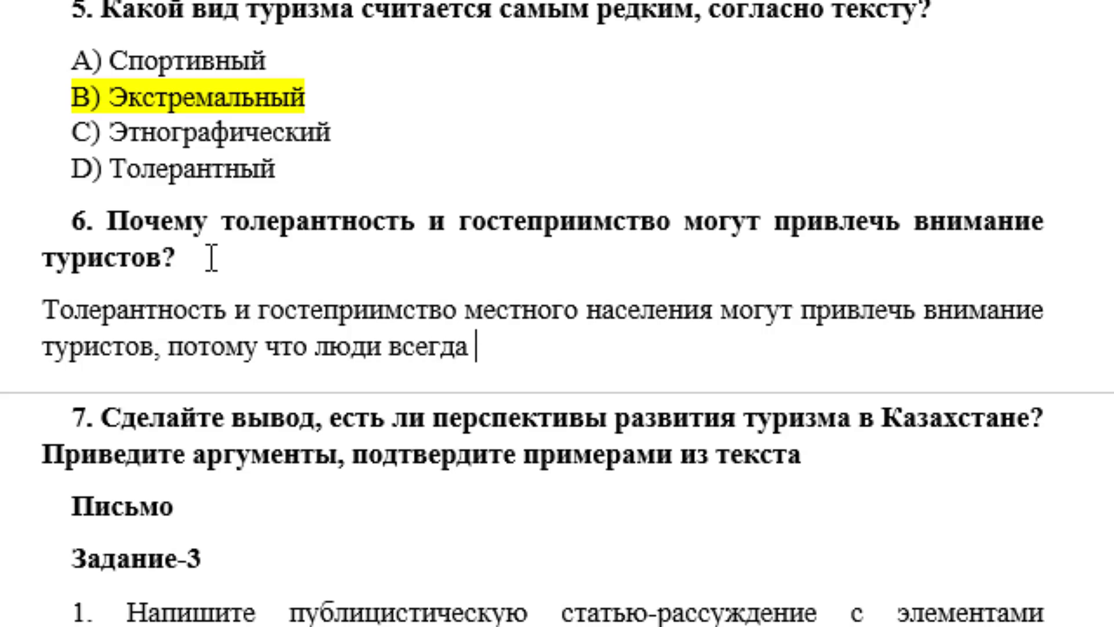
pyautogui.write('предп')
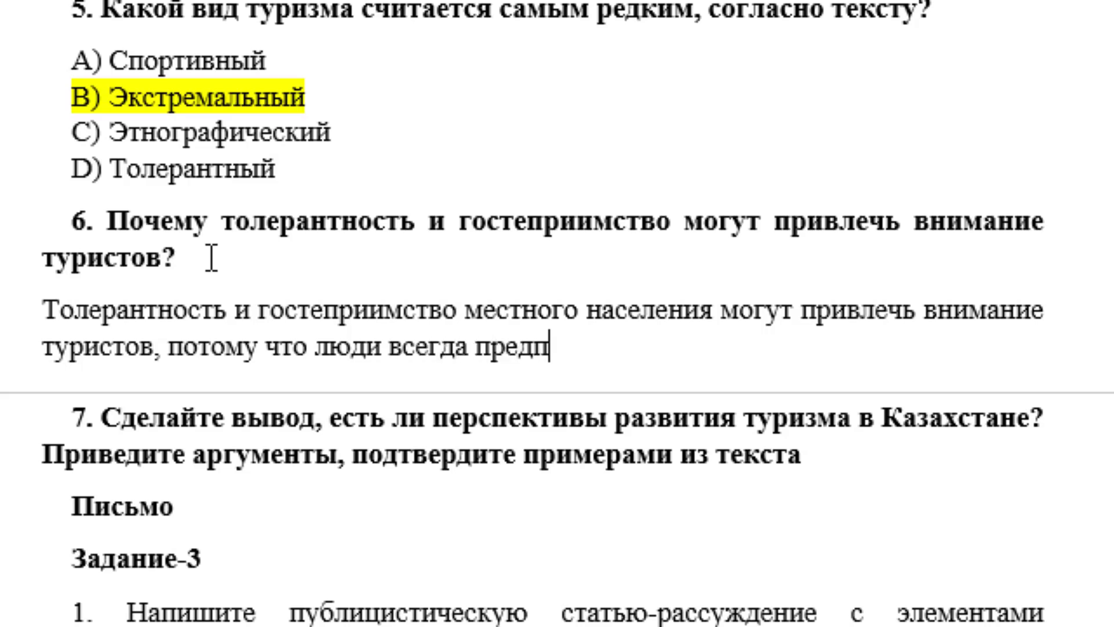
pyautogui.write('очитают ')
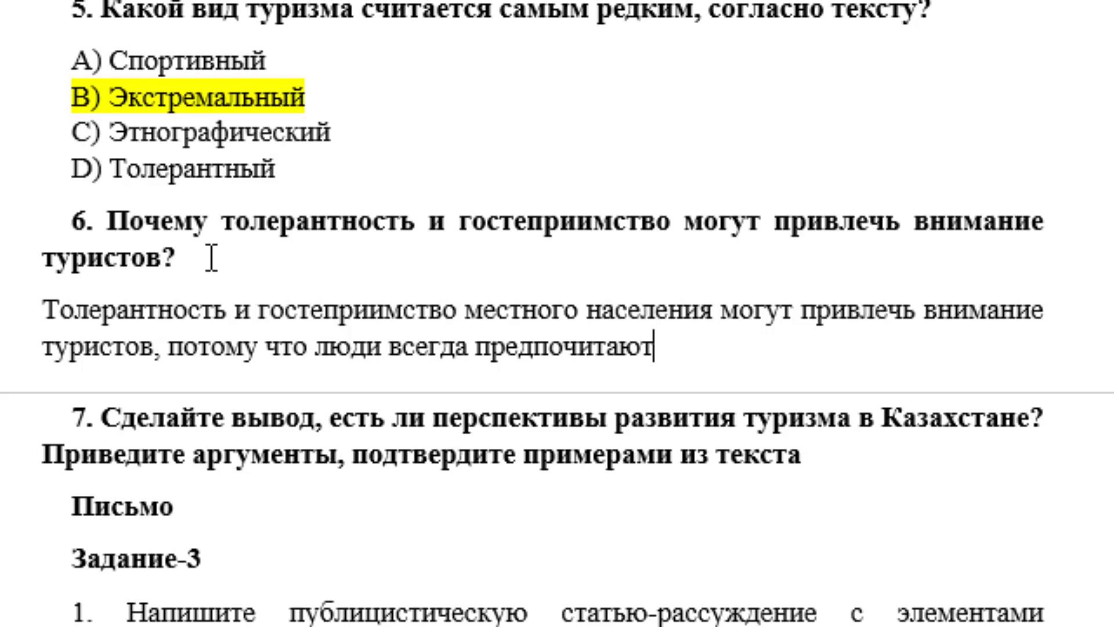
pyautogui.write('посе')
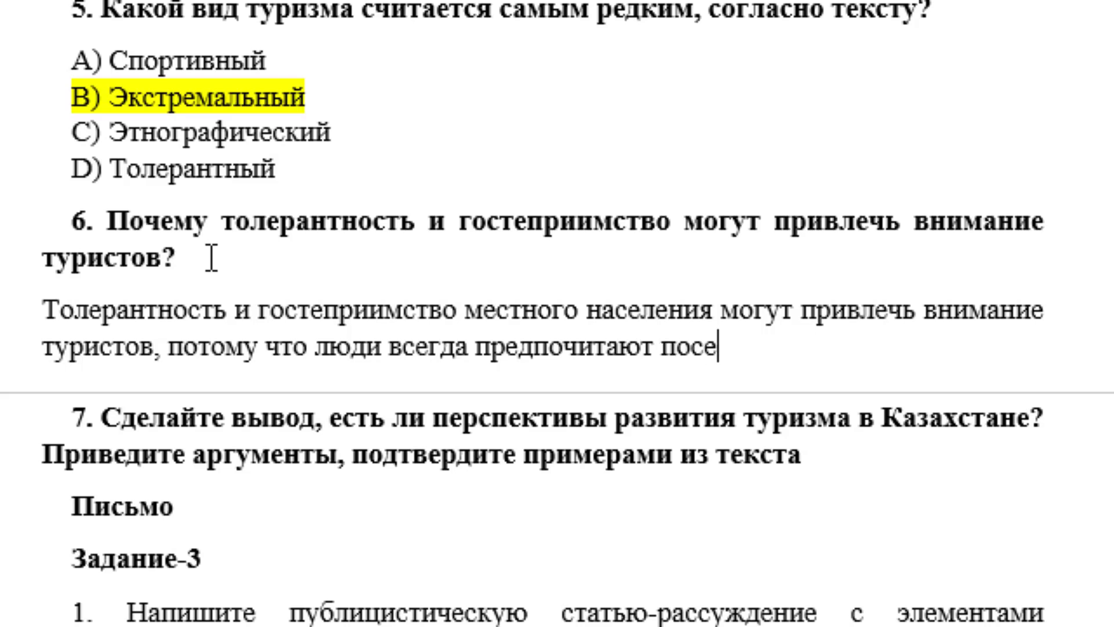
pyautogui.write('щать д')
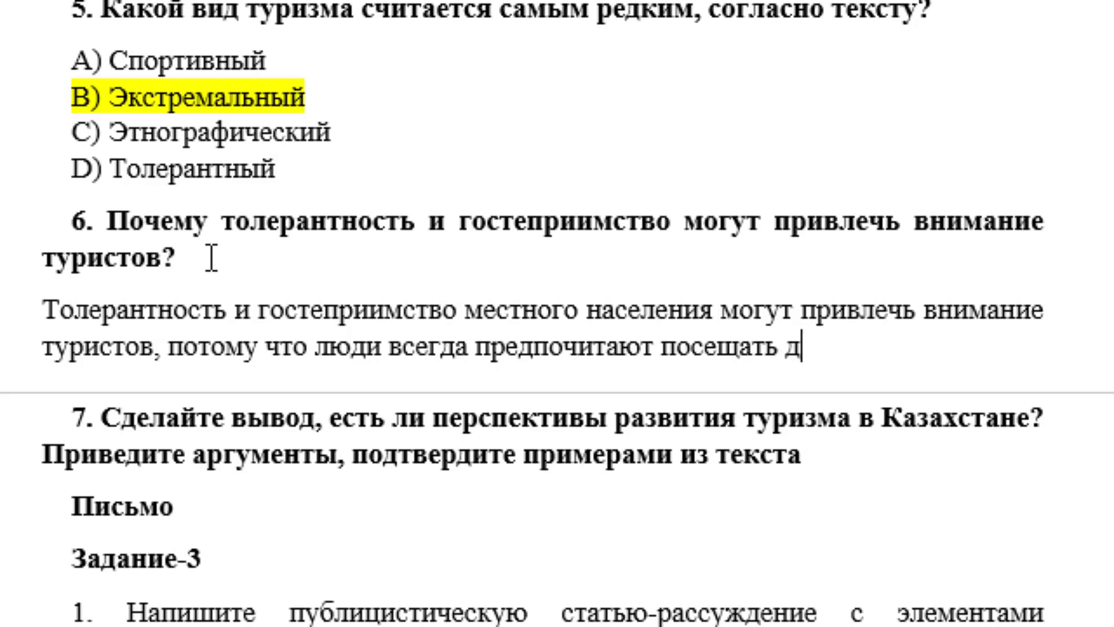
pyautogui.write('ружелюб')
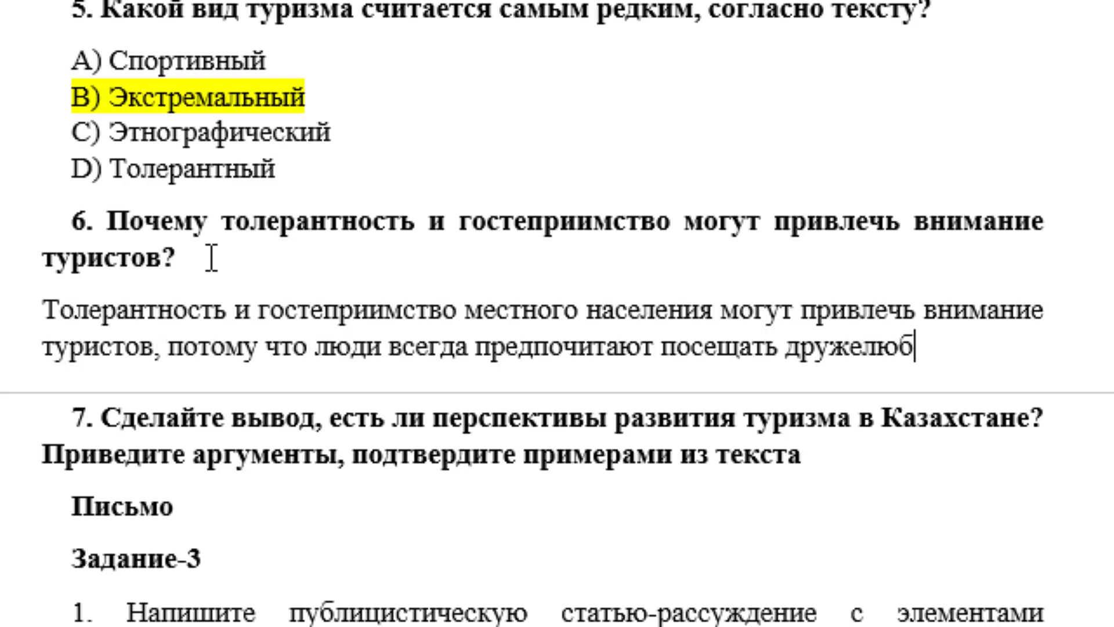
pyautogui.write('ные и б')
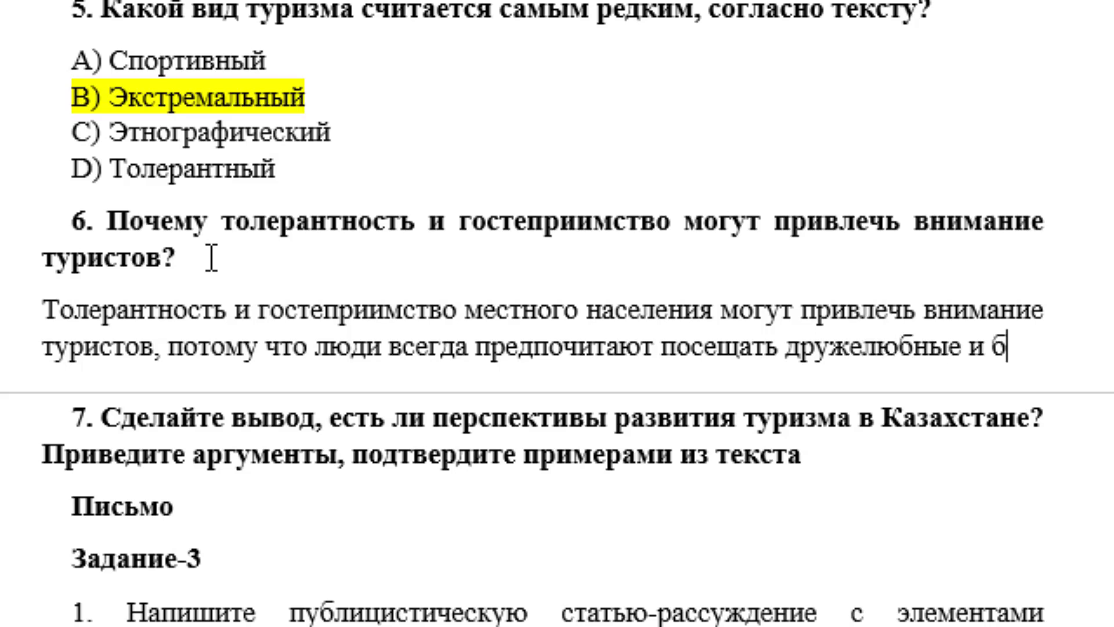
pyautogui.write('есопасны')
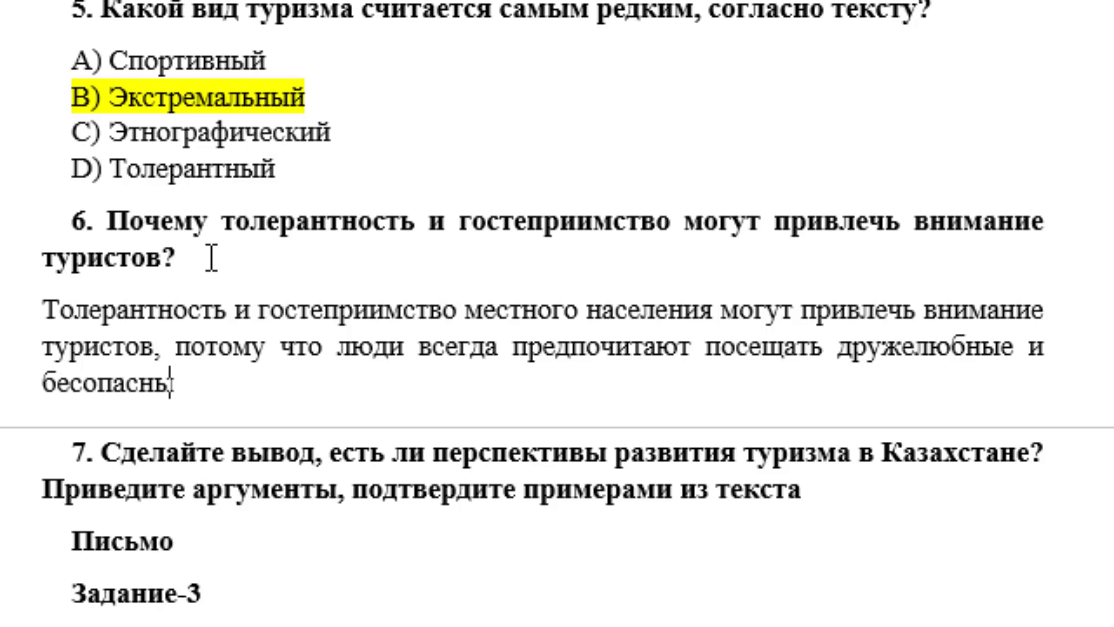
pyautogui.write('е страны.')
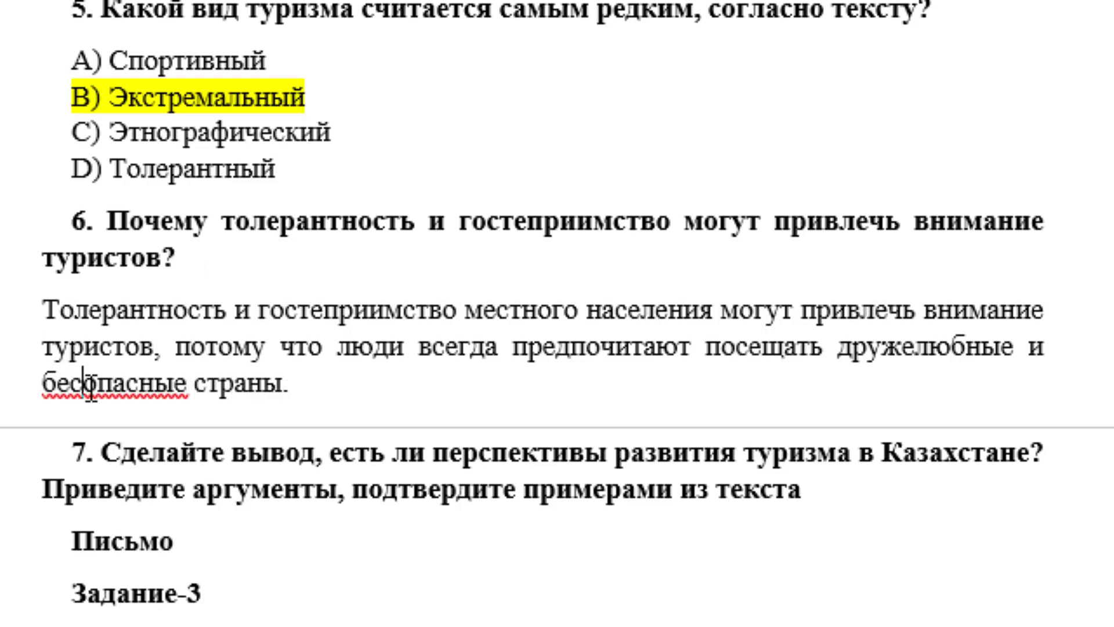
pyautogui.press('BackSpace')
# - Finish correcting 'безопасные' and begin question 7's answer with 'Да' on an unnumbered new line
pyautogui.write('з')
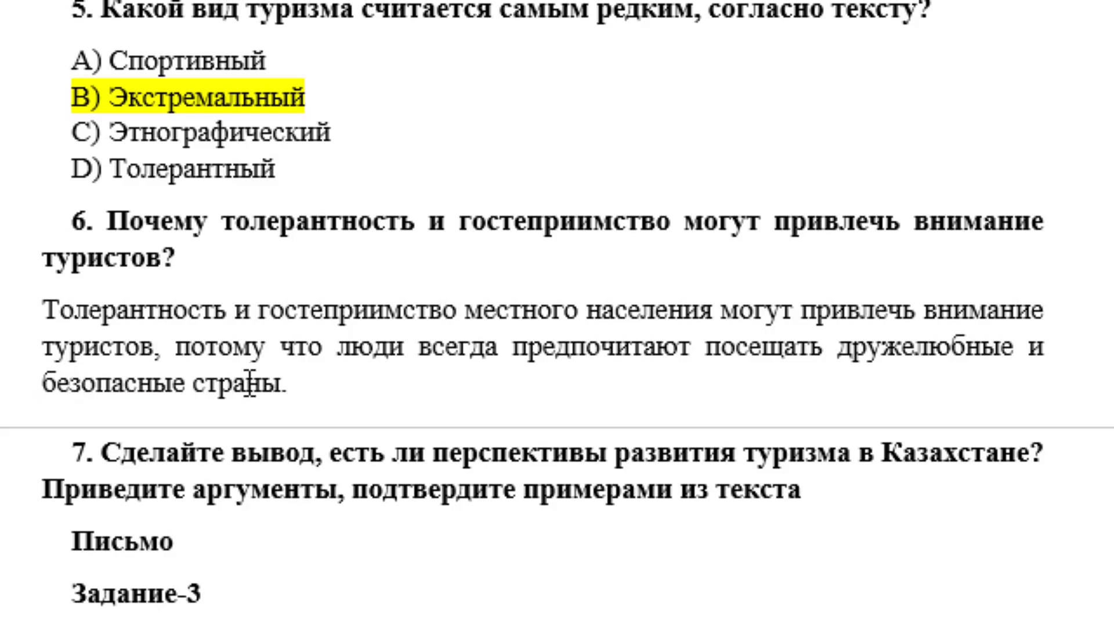
pyautogui.scroll(-2, 250, 386)
pyautogui.scroll(-2, 251, 386)
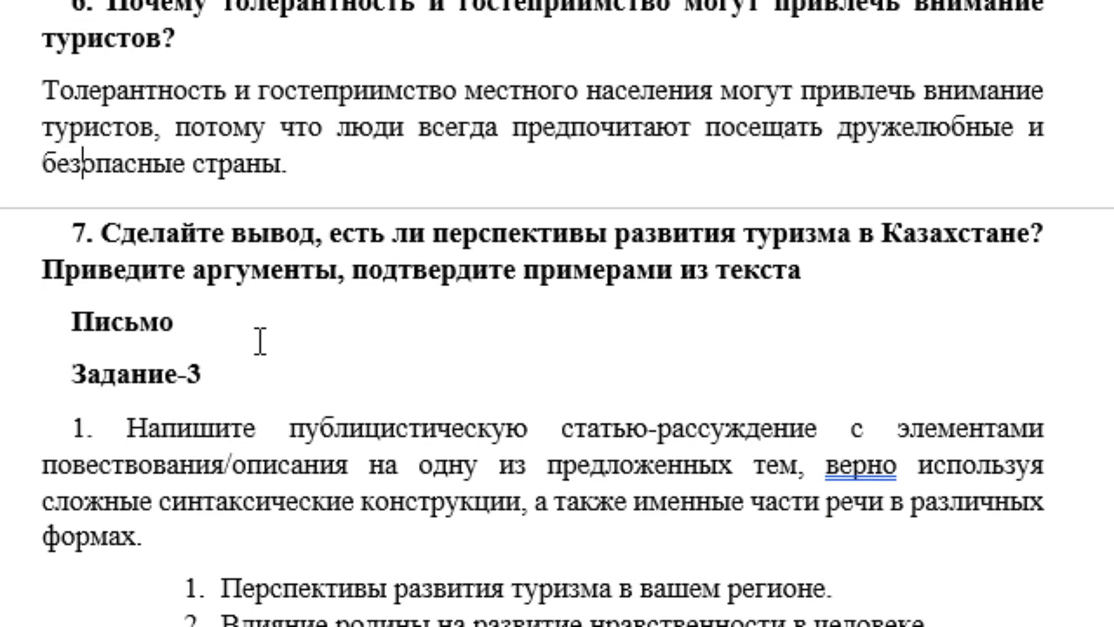
pyautogui.click(818, 270)
pyautogui.press('Return')
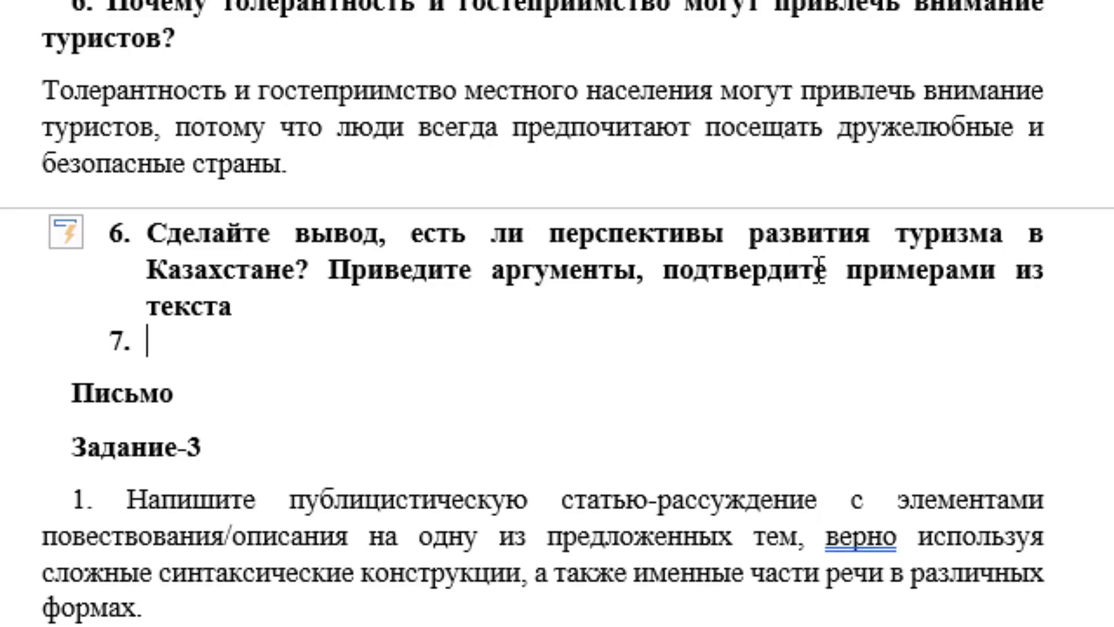
pyautogui.hotkey('ctrl', 'z')
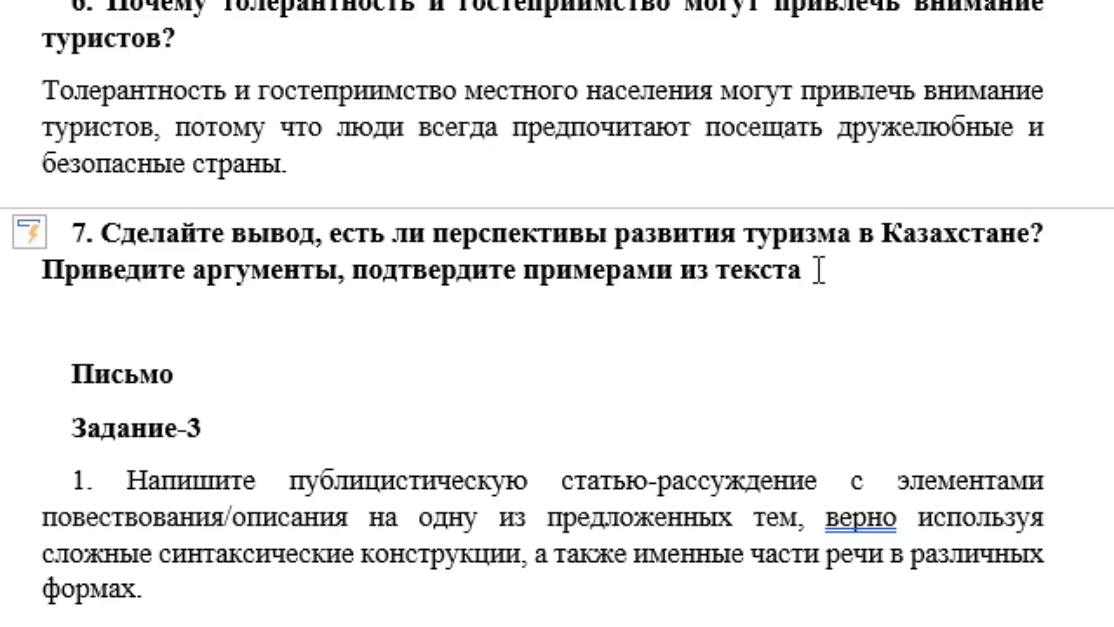
pyautogui.write('Даб')
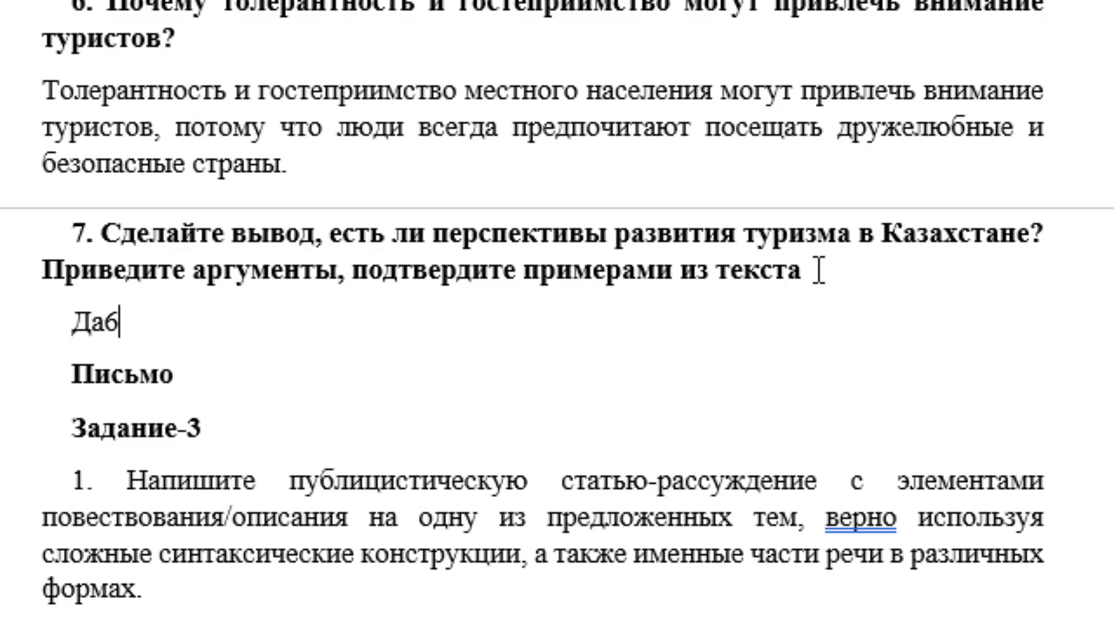
pyautogui.press('BackSpace')
# - Cite Kazakhstan's tourism factors: natural conditions, cultural heritage, diverse nature, mineral resources
pyautogui.write(', в ')
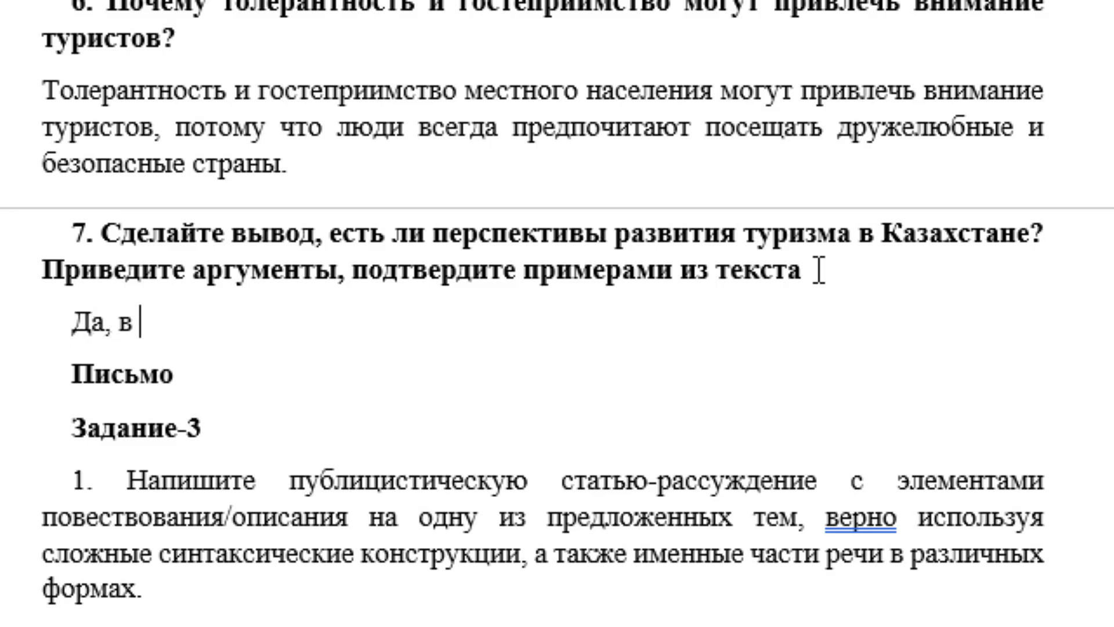
pyautogui.write('тексте у')
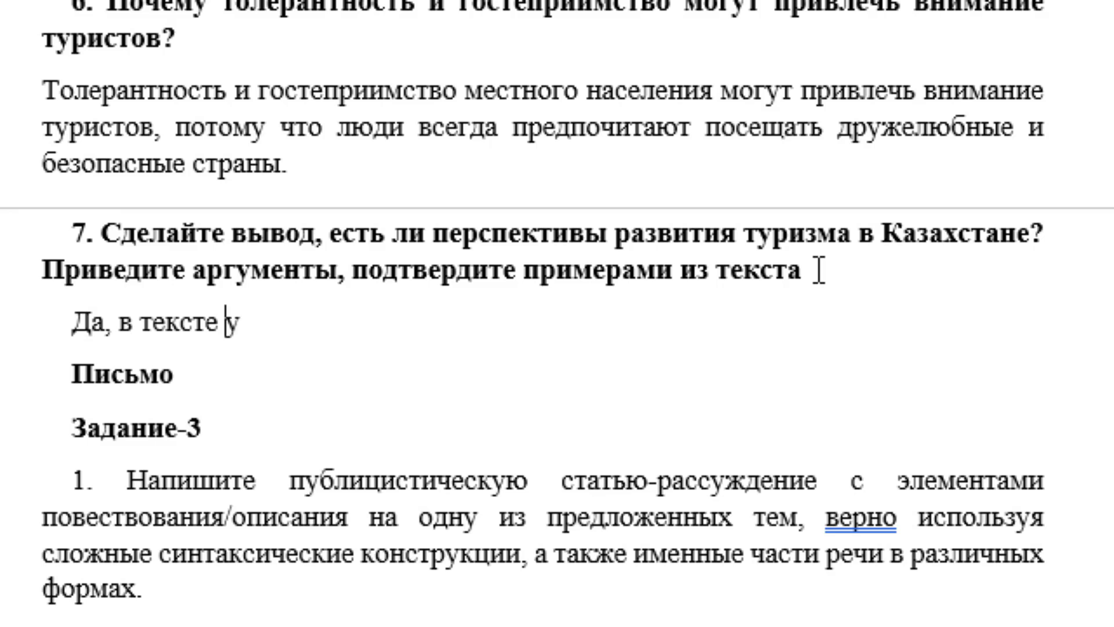
pyautogui.write('казан')
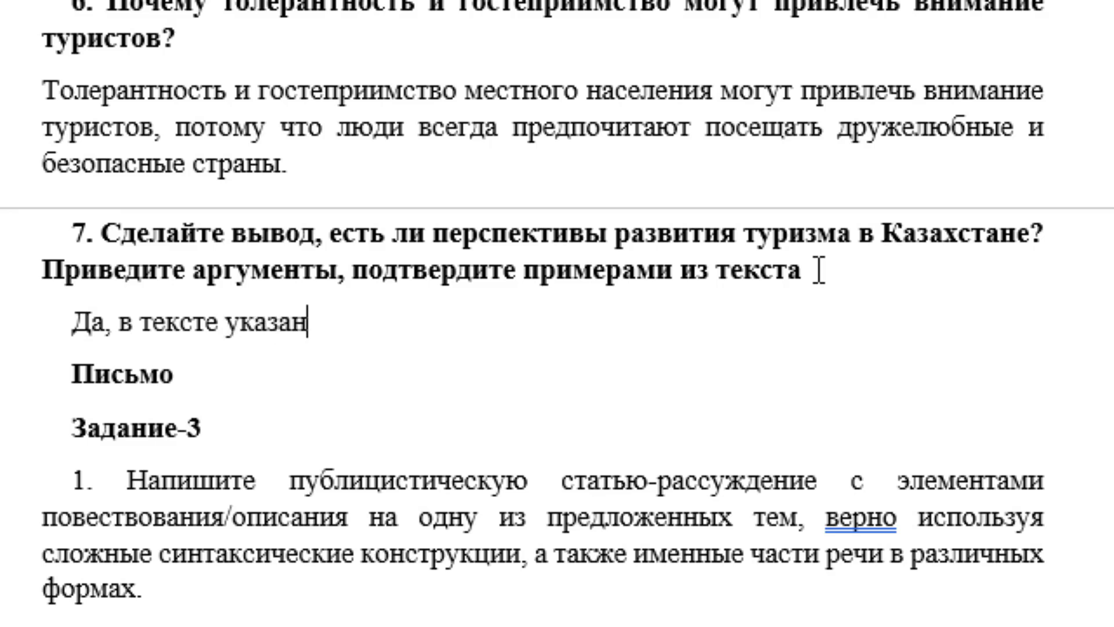
pyautogui.write('о много фа')
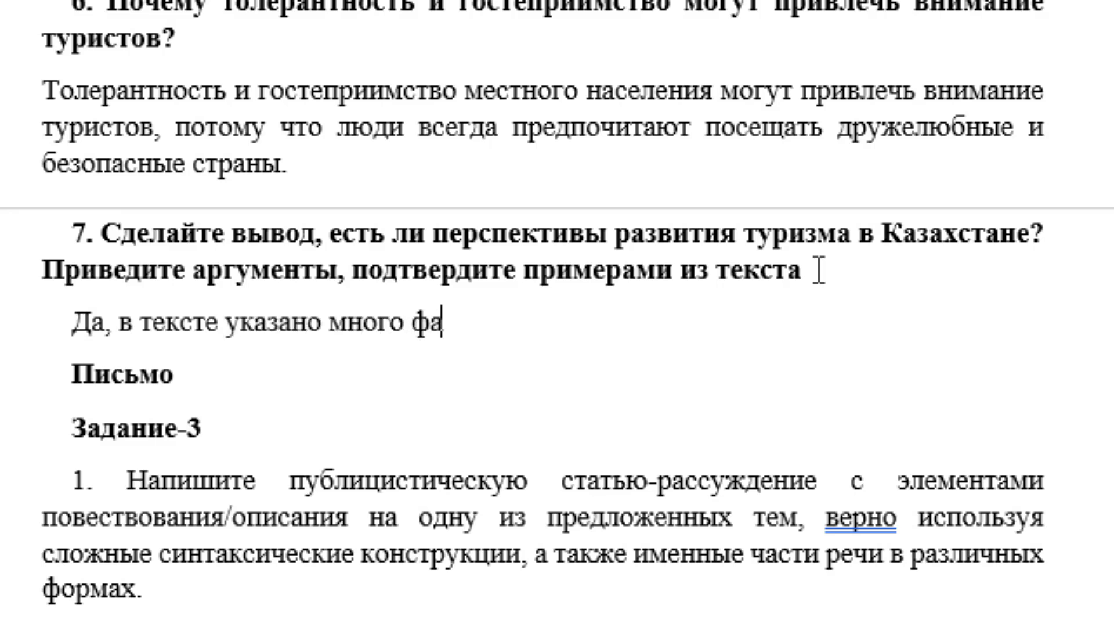
pyautogui.write('кторов, ')
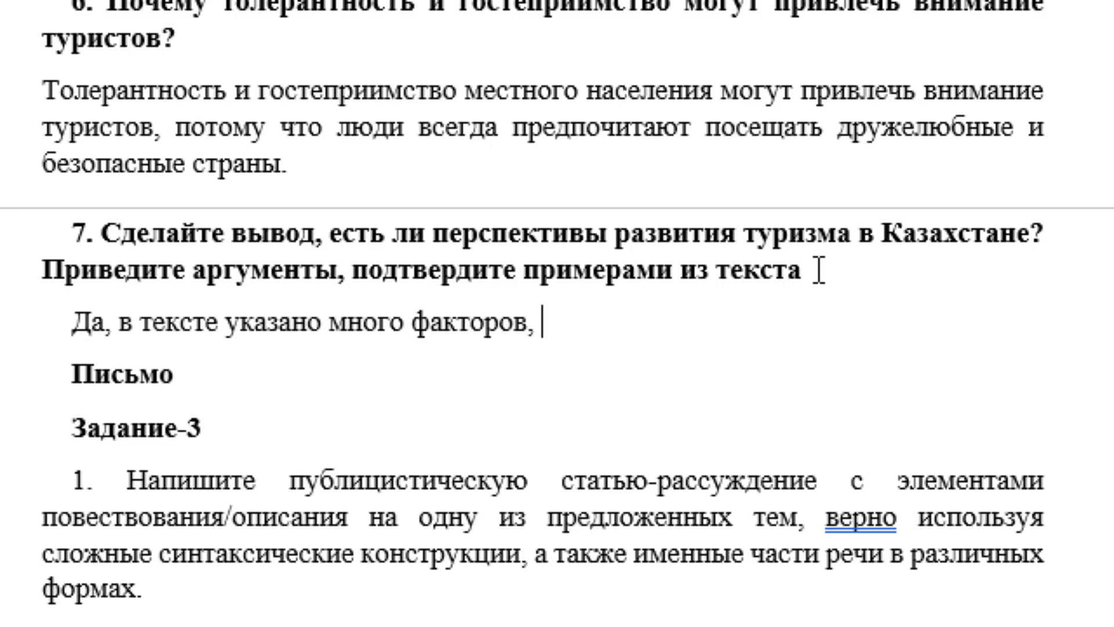
pyautogui.write('подт')
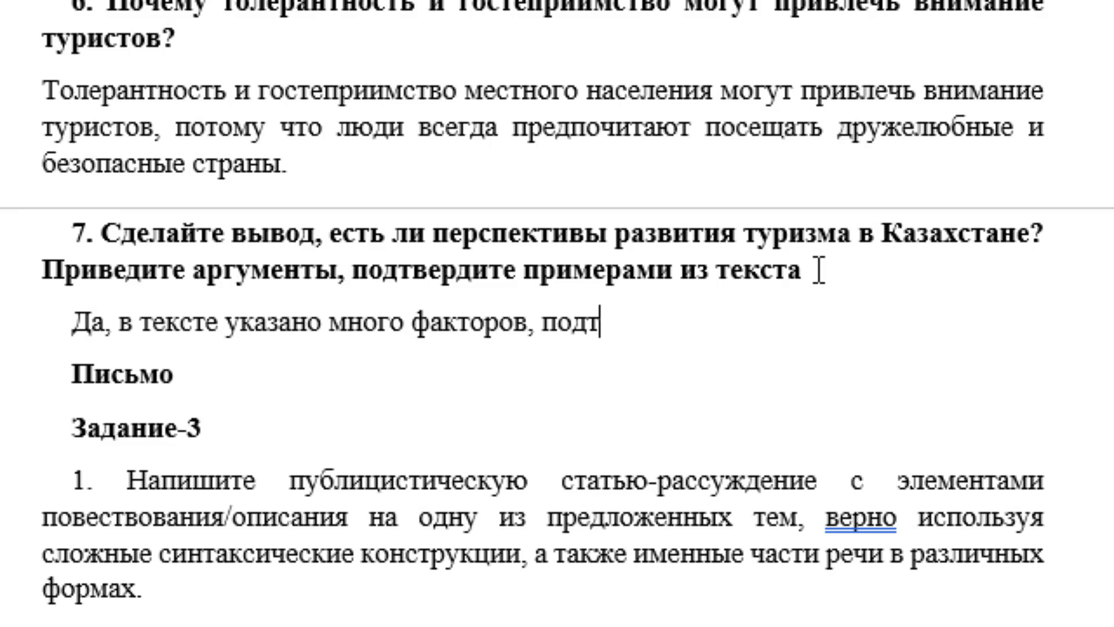
pyautogui.write('вержда')
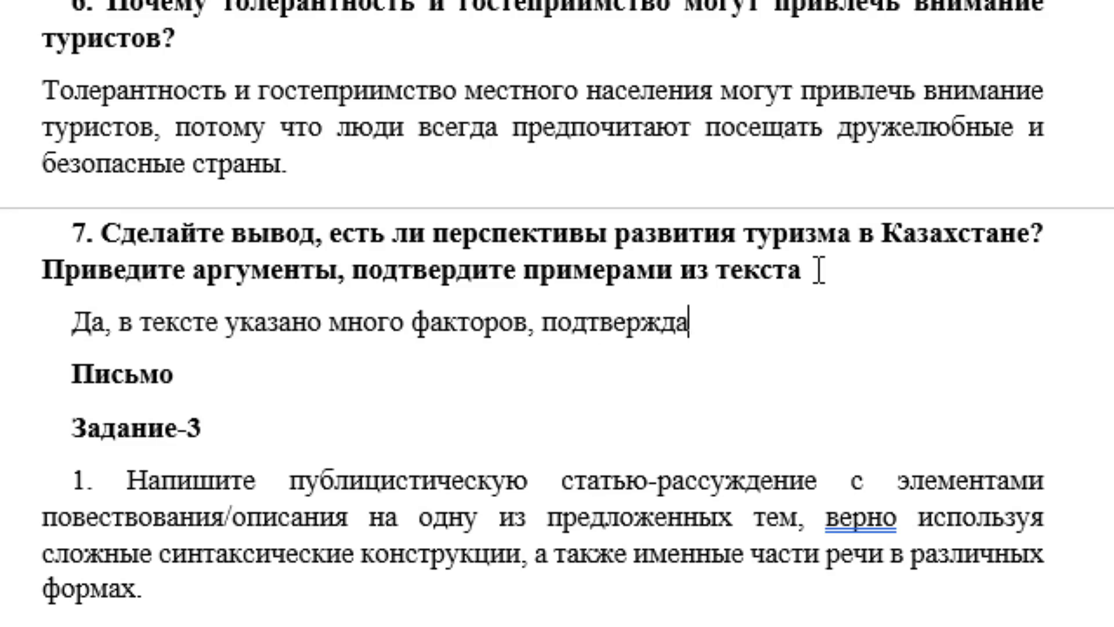
pyautogui.write('ющих ')
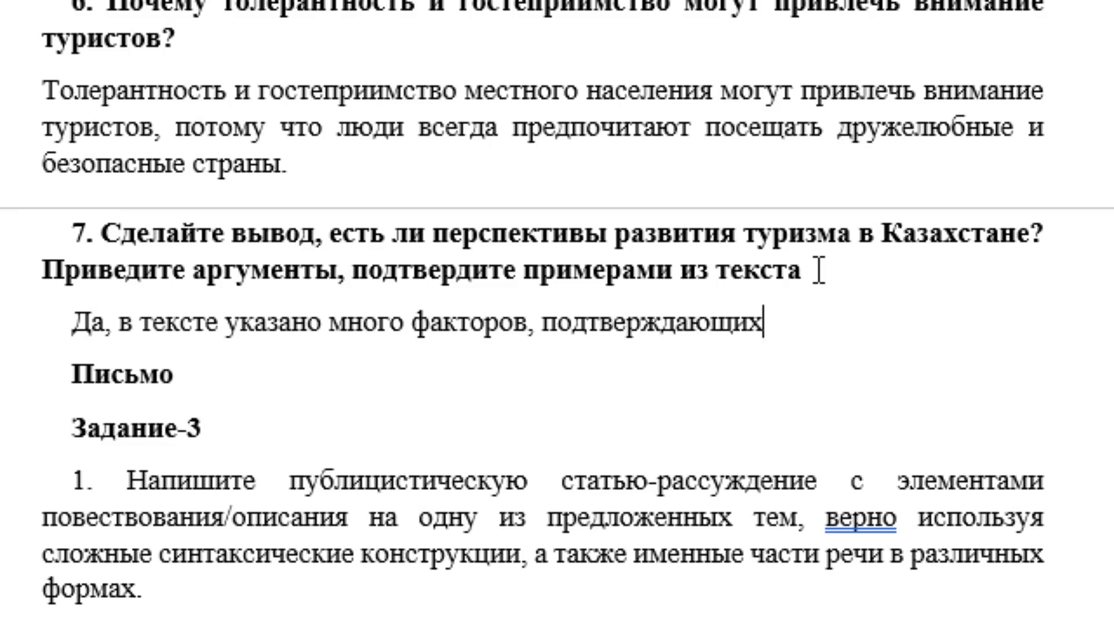
pyautogui.write('поте')
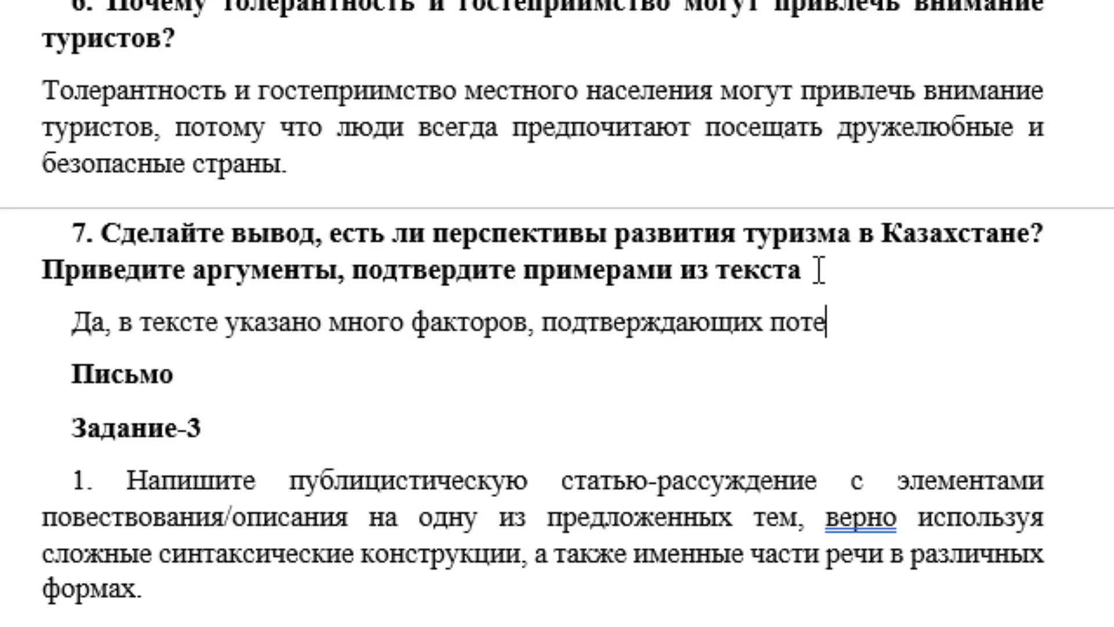
pyautogui.write('нциал')
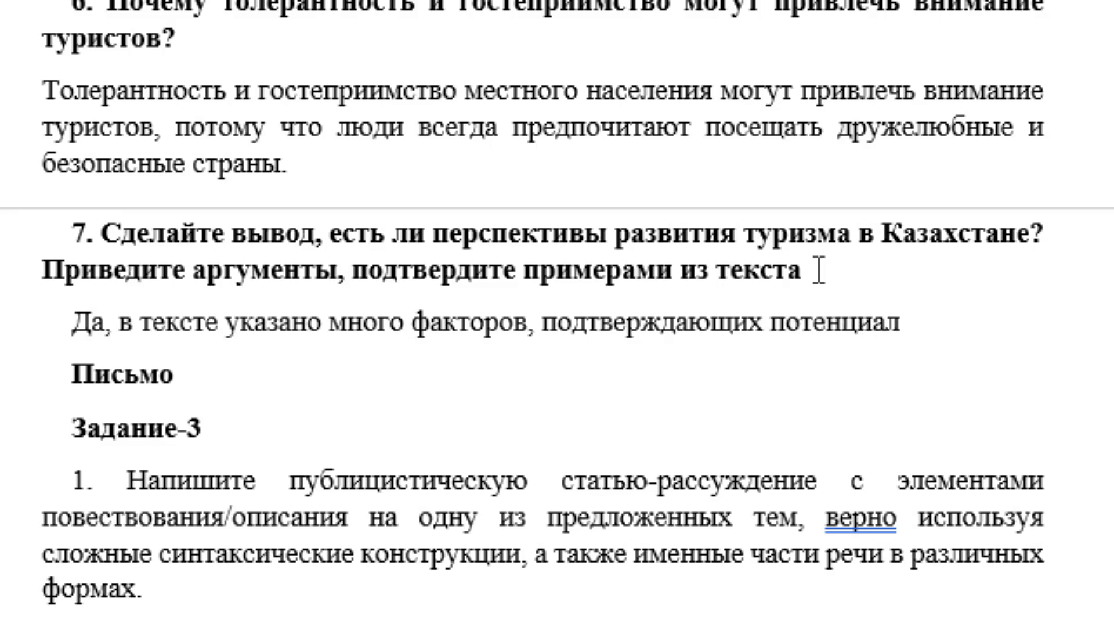
pyautogui.write(' развития ')
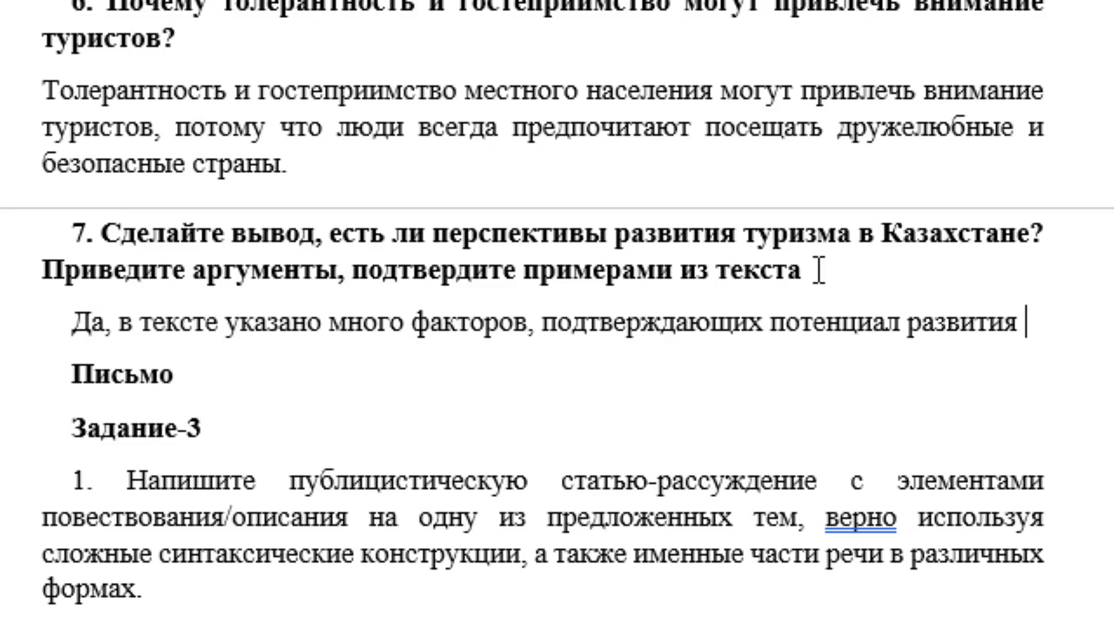
pyautogui.write('туриз')
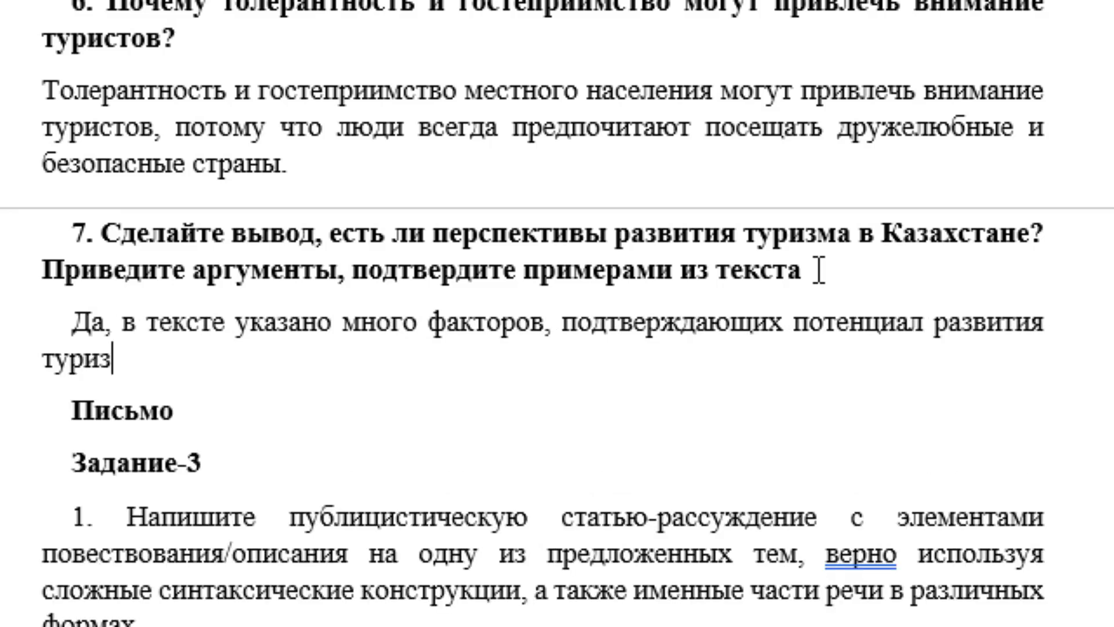
pyautogui.write('ма в Каза')
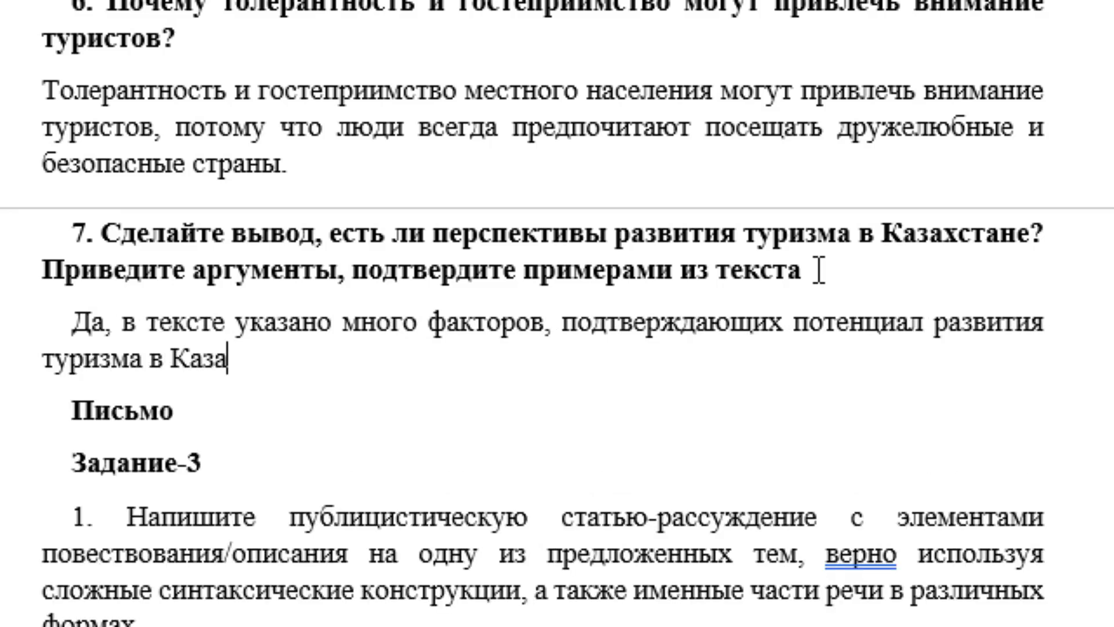
pyautogui.write('хстане')
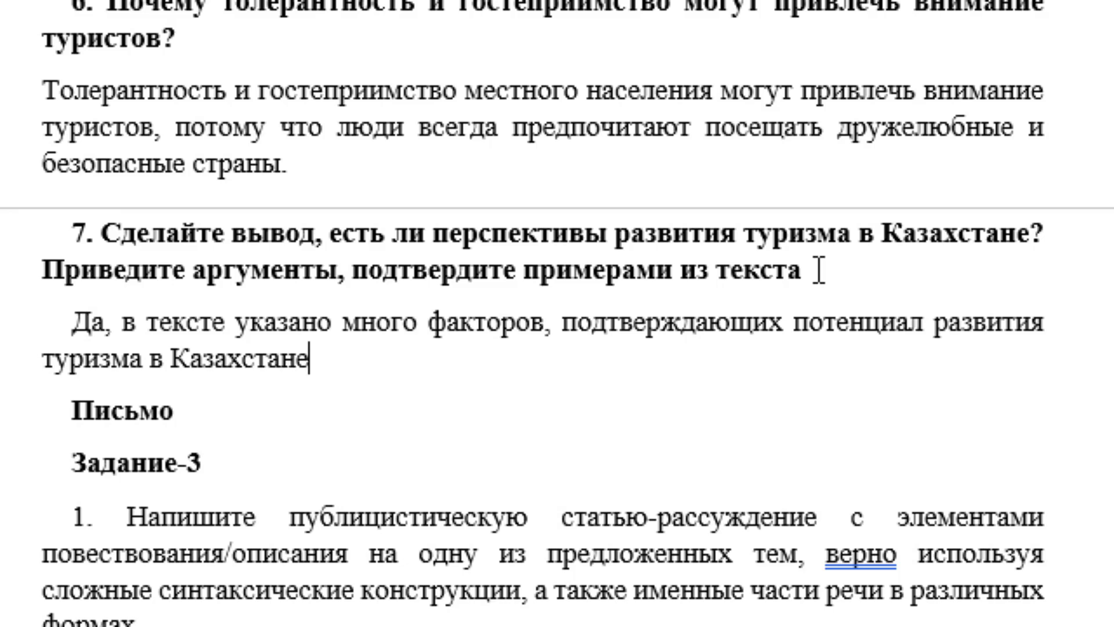
pyautogui.write(', такие к')
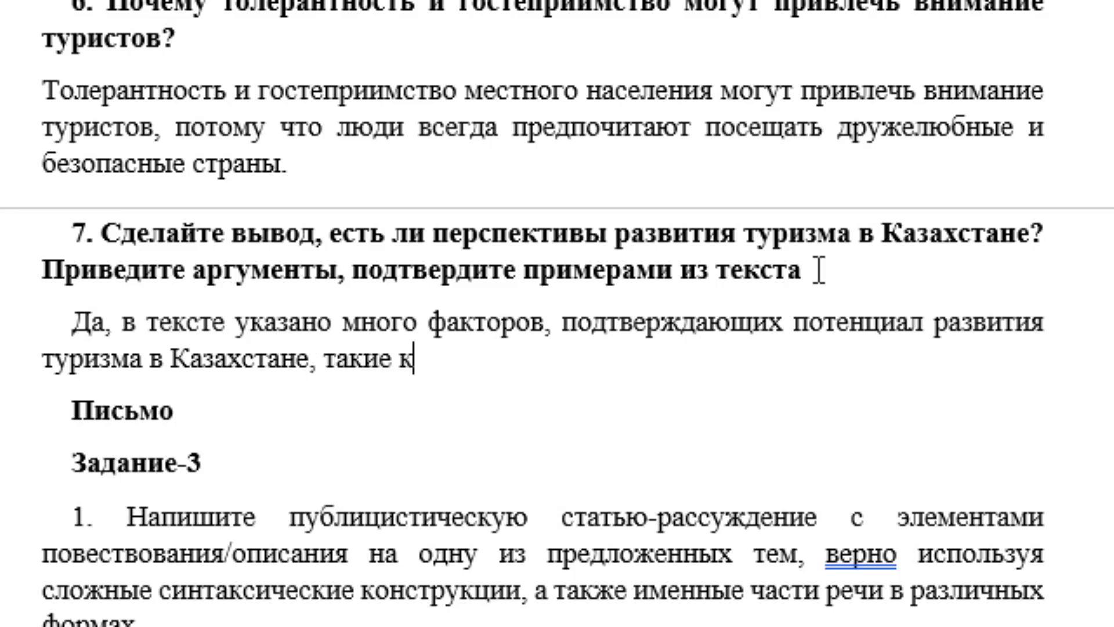
pyautogui.write('ак природн')
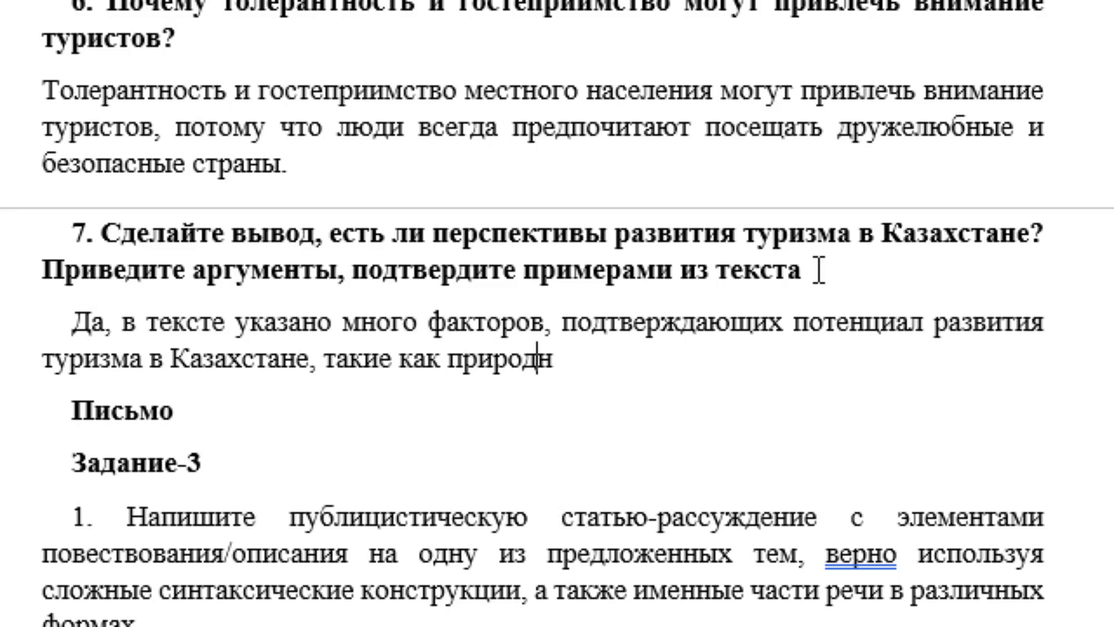
pyautogui.write('еы')
pyautogui.press('BackSpace')
pyautogui.write('ы')
pyautogui.write('н')
pyautogui.press('BackSpace')
pyautogui.write('е усл')
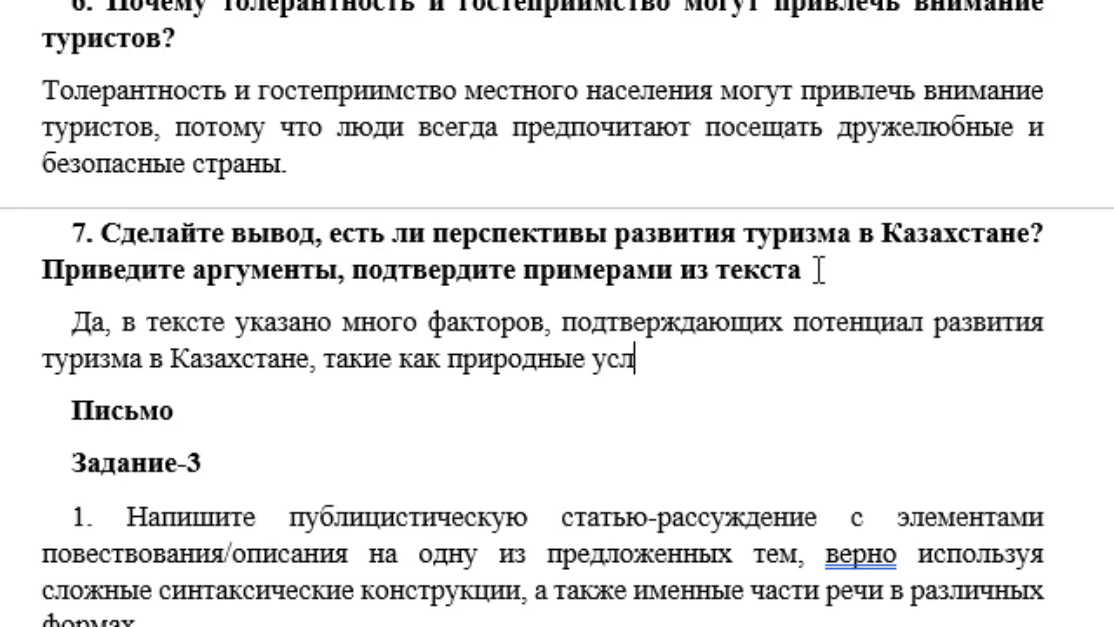
pyautogui.write('овия')
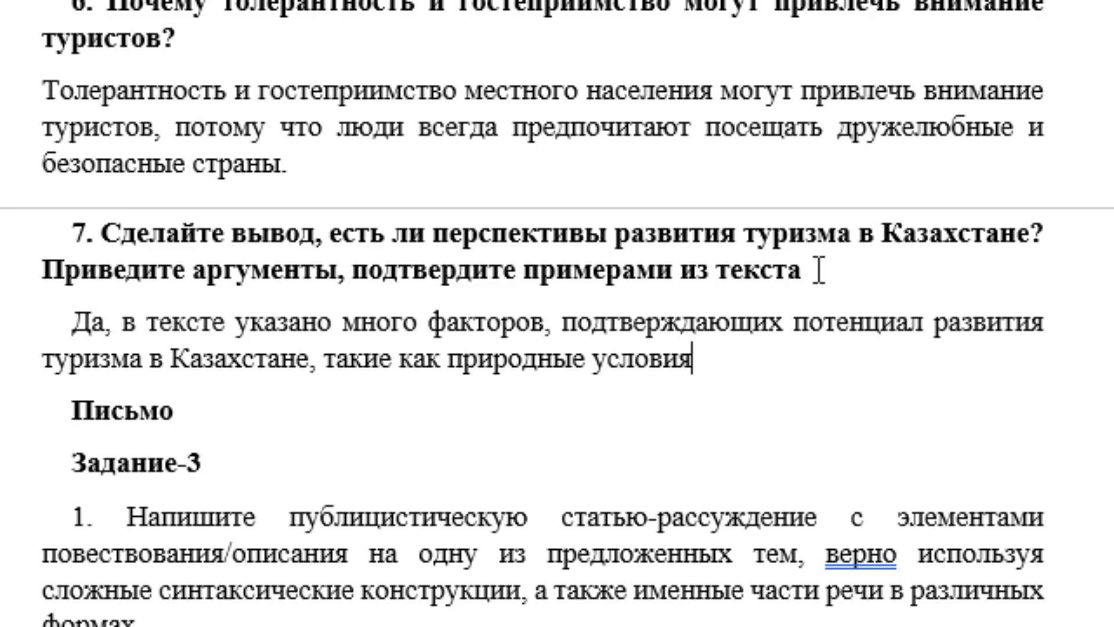
pyautogui.write(', культур')
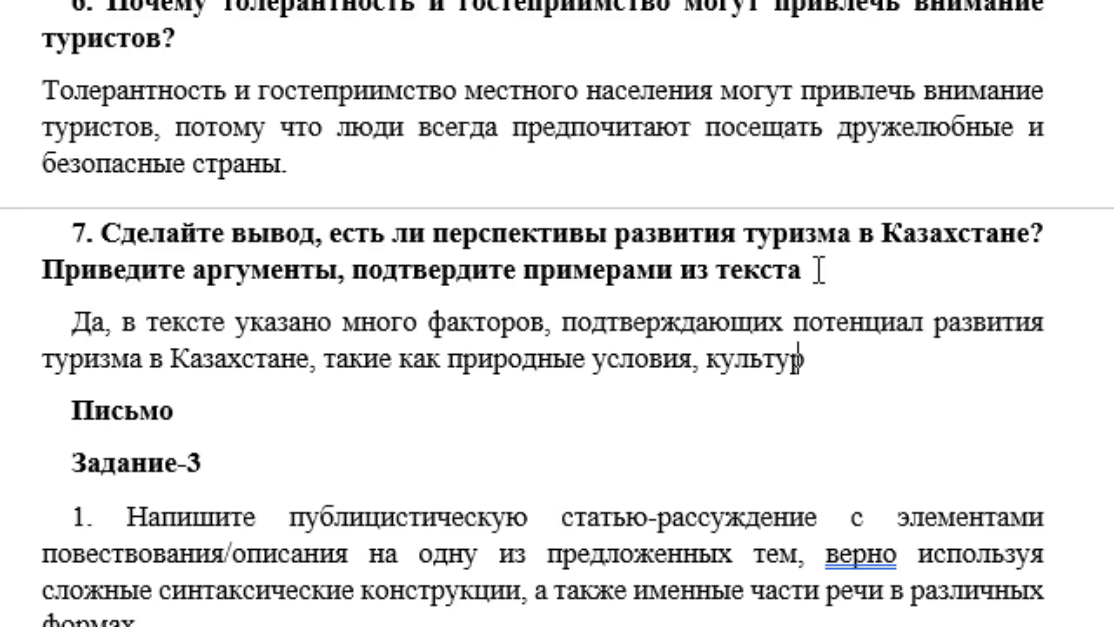
pyautogui.write('но наслед')
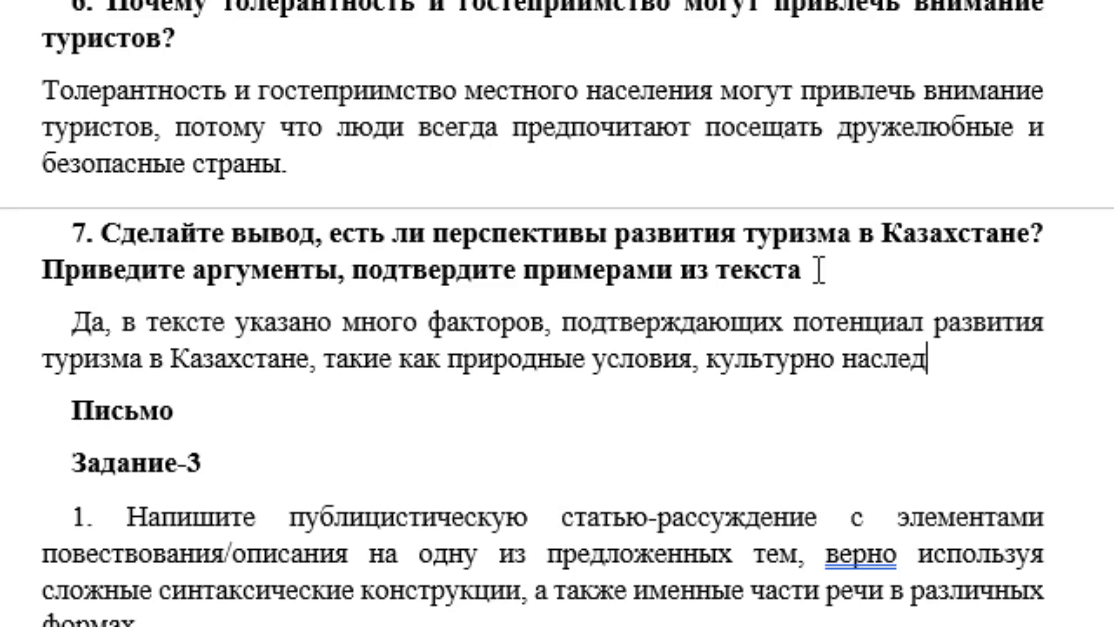
pyautogui.write('ие, раз')
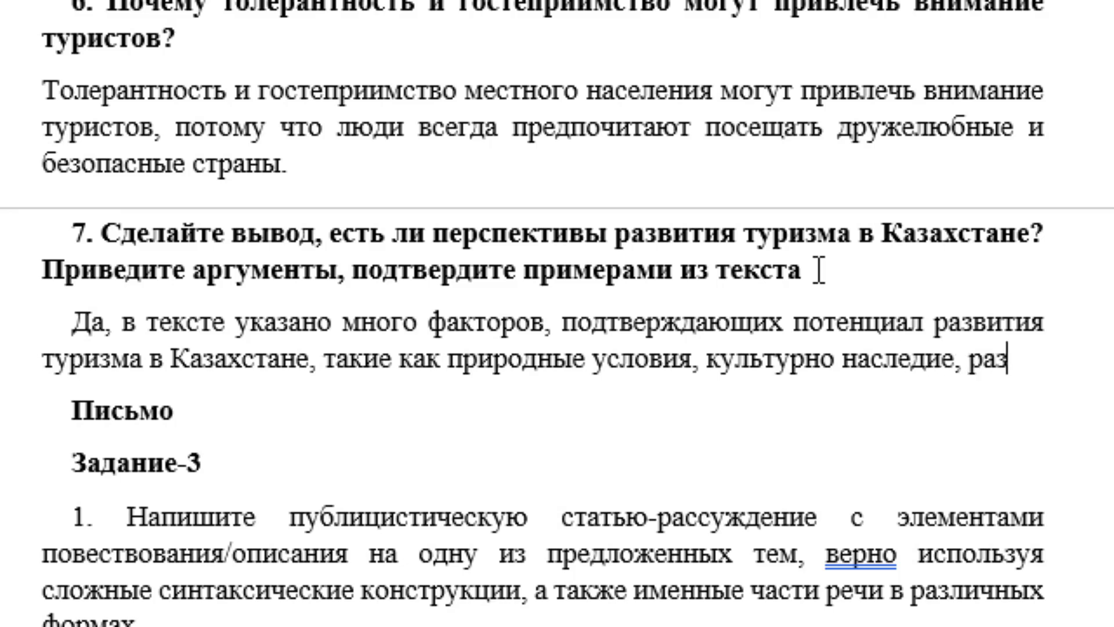
pyautogui.write('нообра')
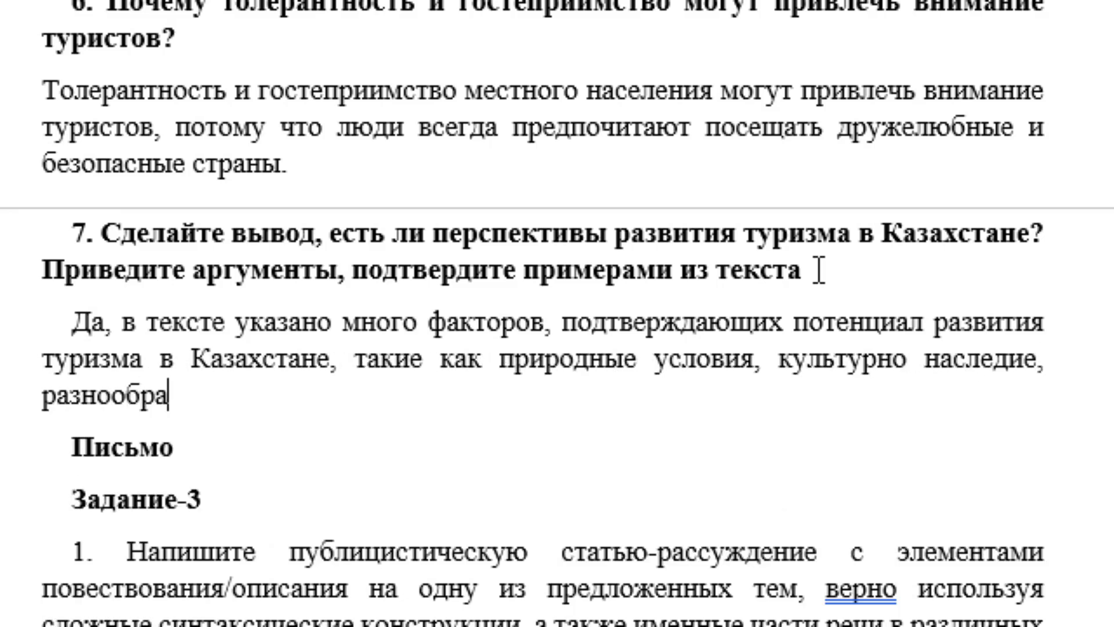
pyautogui.write('зие при')
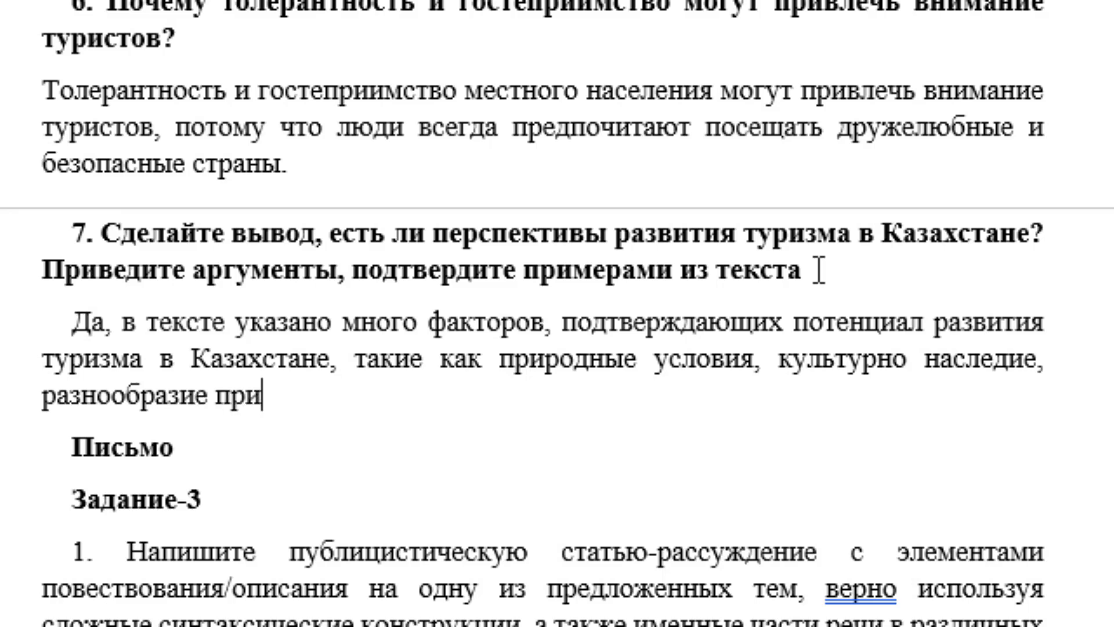
pyautogui.write('роды, ')
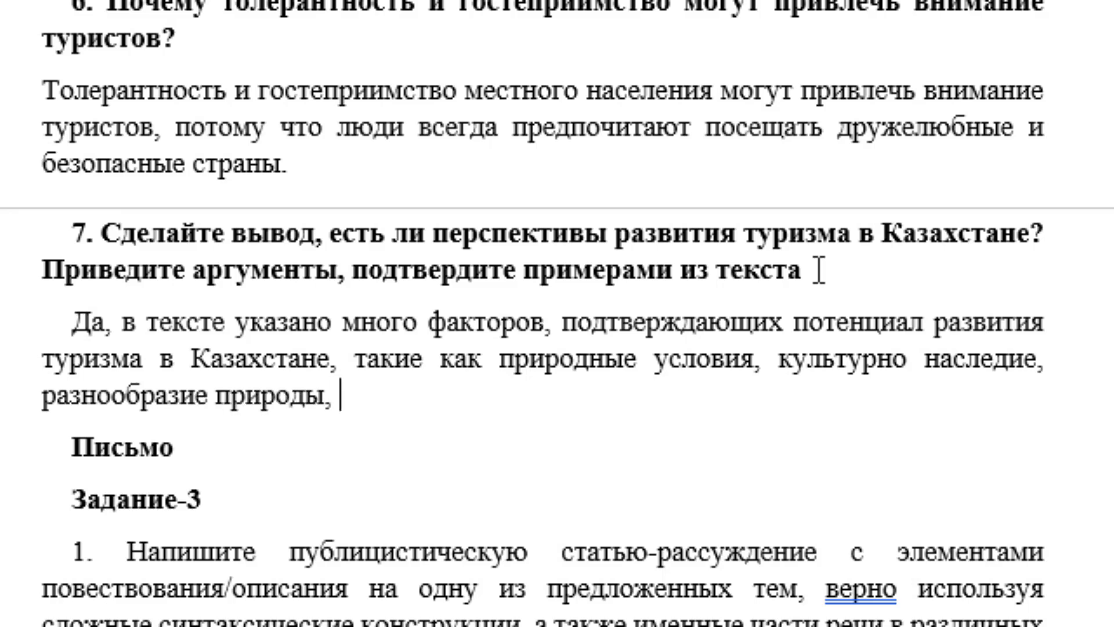
pyautogui.write('налич')
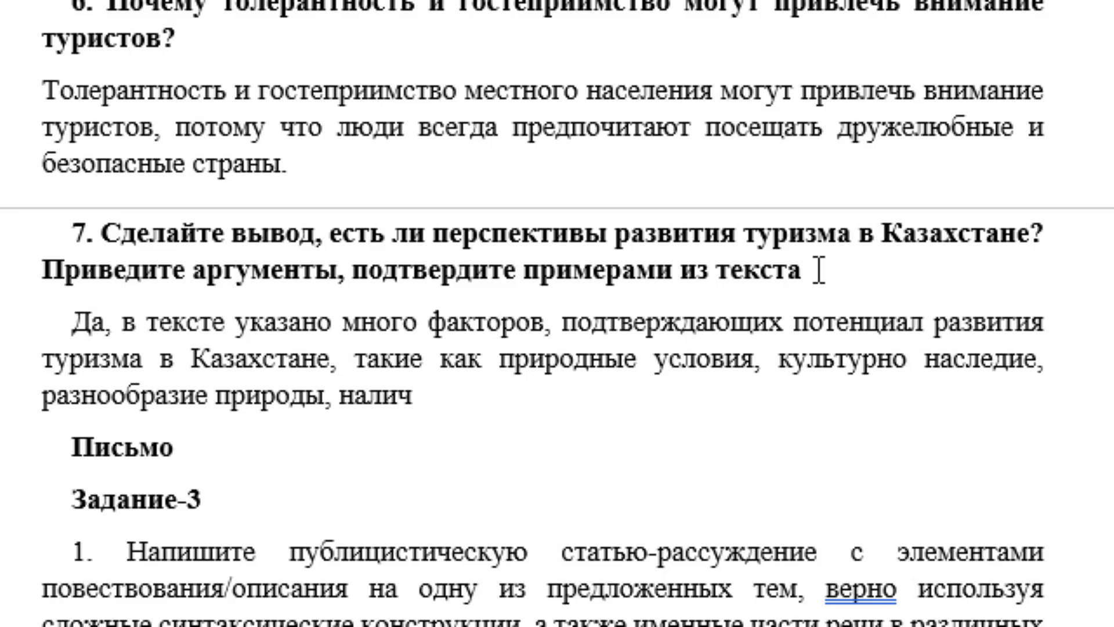
pyautogui.write('ие')
pyautogui.write(' полезны')
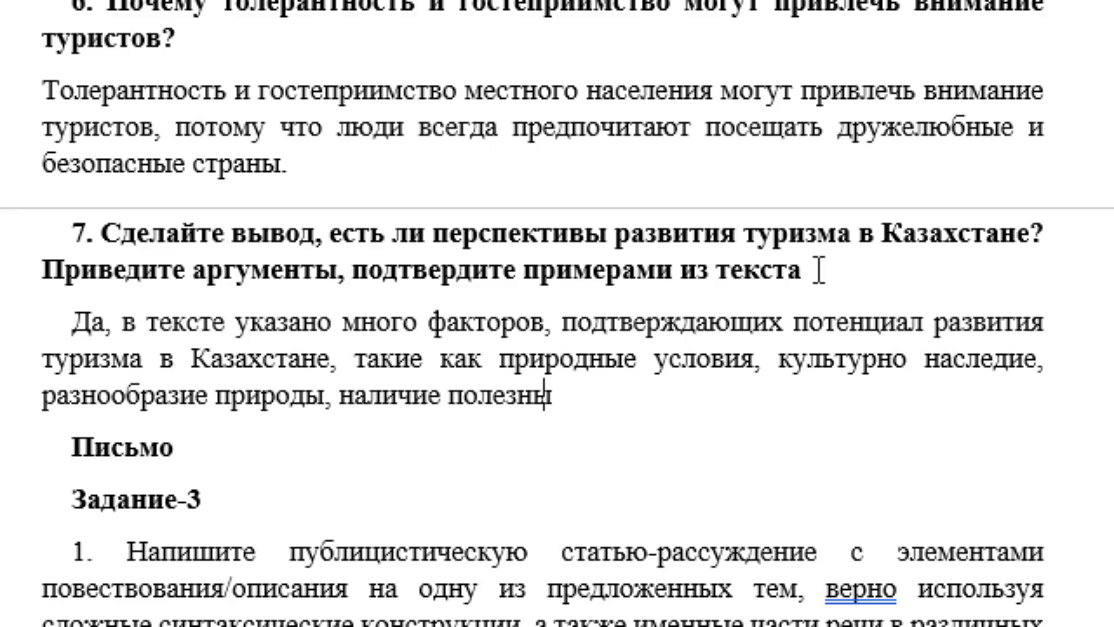
pyautogui.write('х ')
pyautogui.write('ископа')
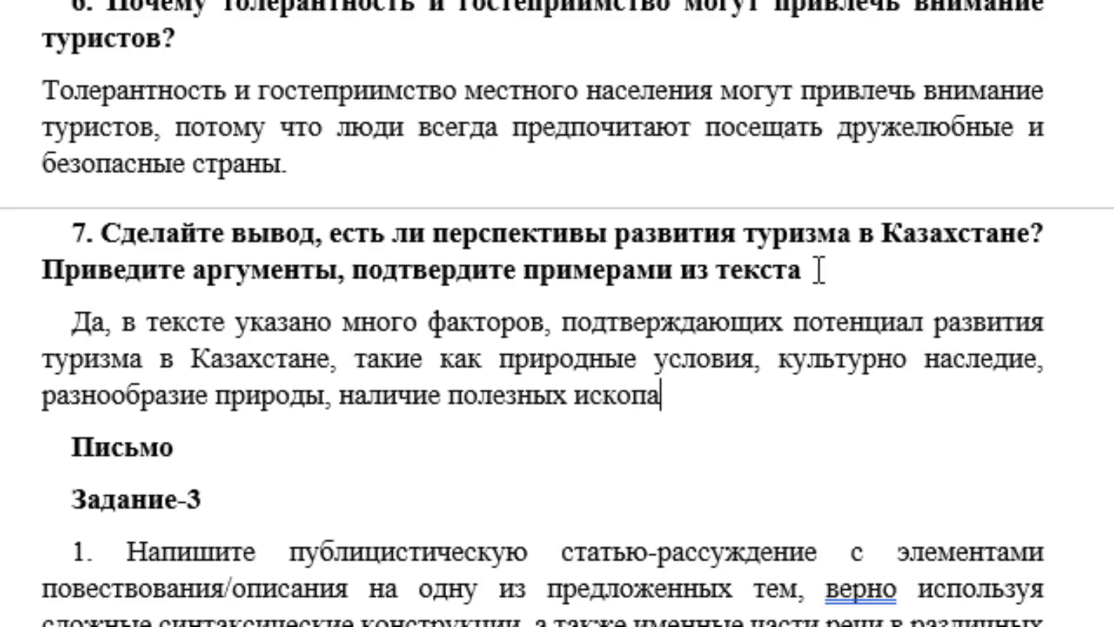
pyautogui.write('емых и')
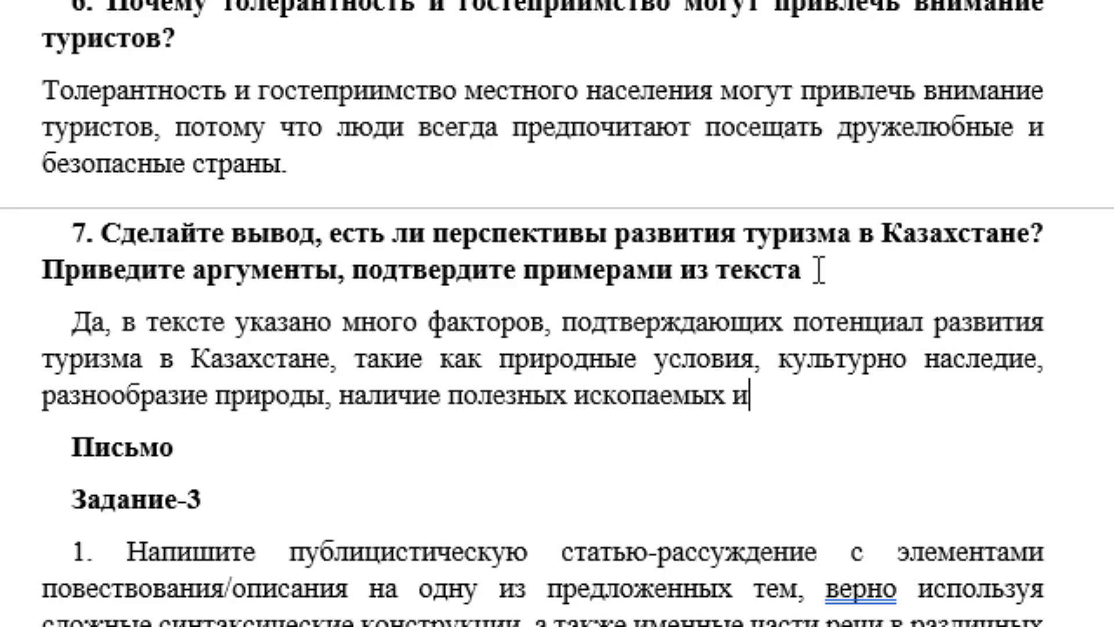
pyautogui.write(' стабильно')
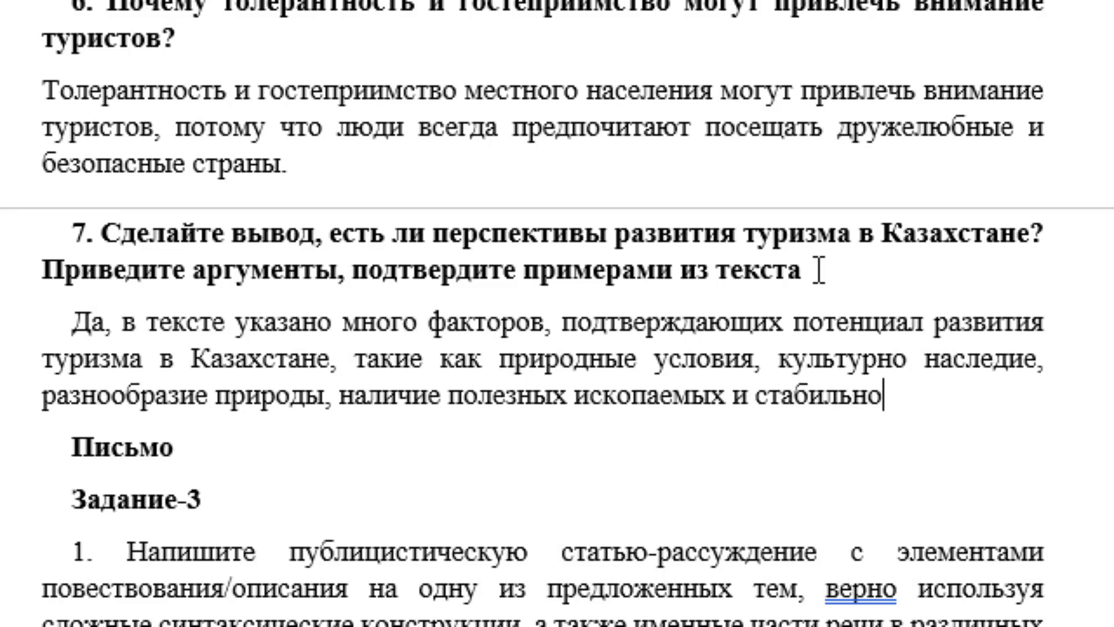
pyautogui.write('е много')
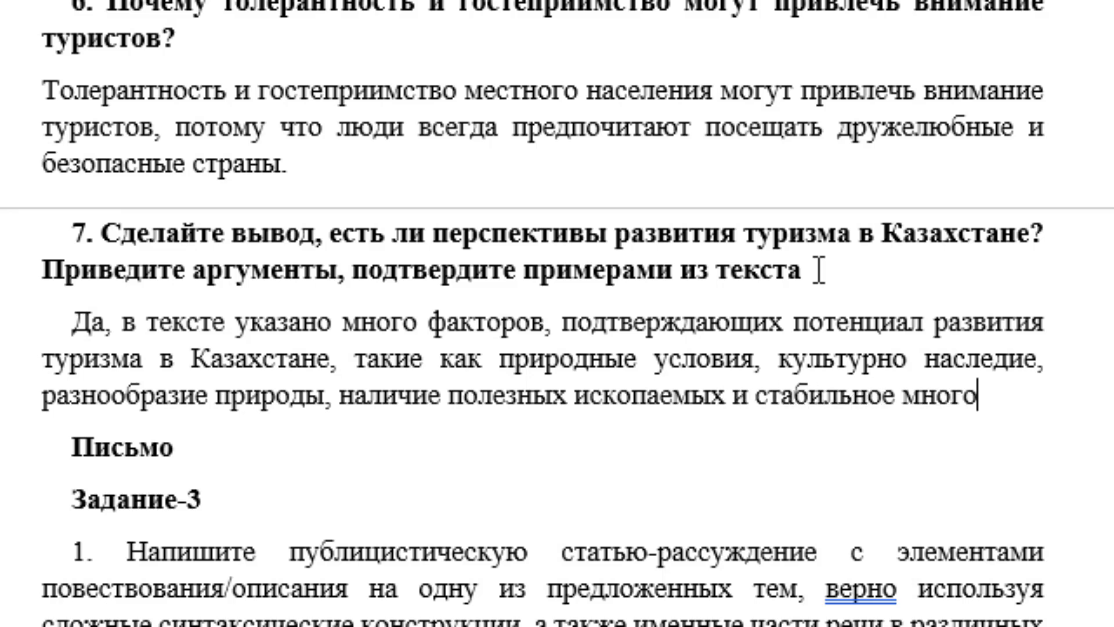
pyautogui.write('национ')
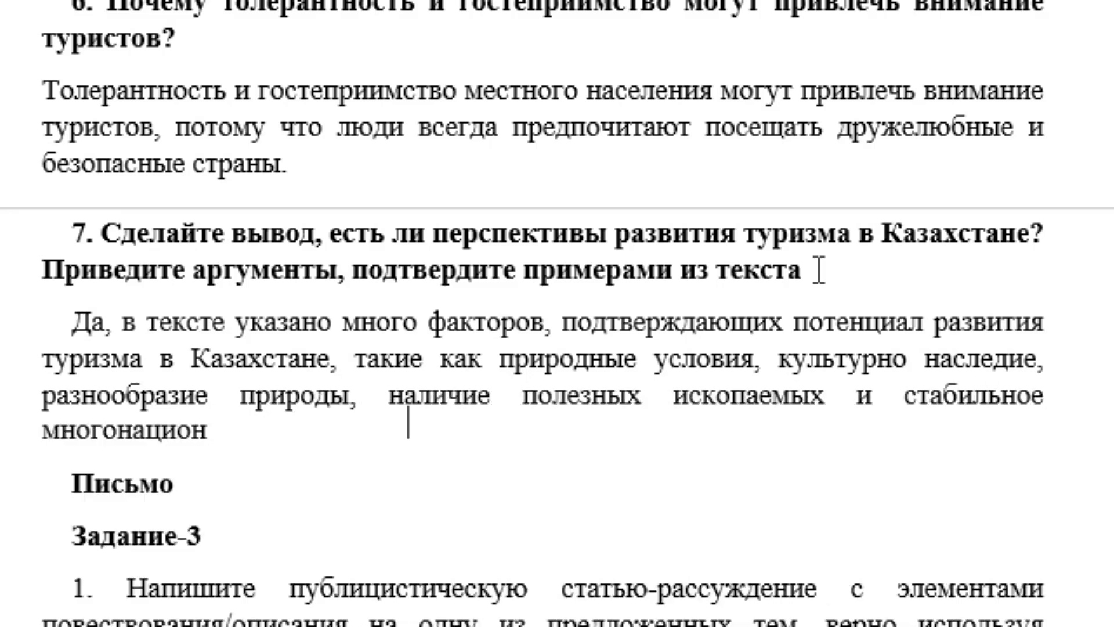
pyautogui.write('альное о')
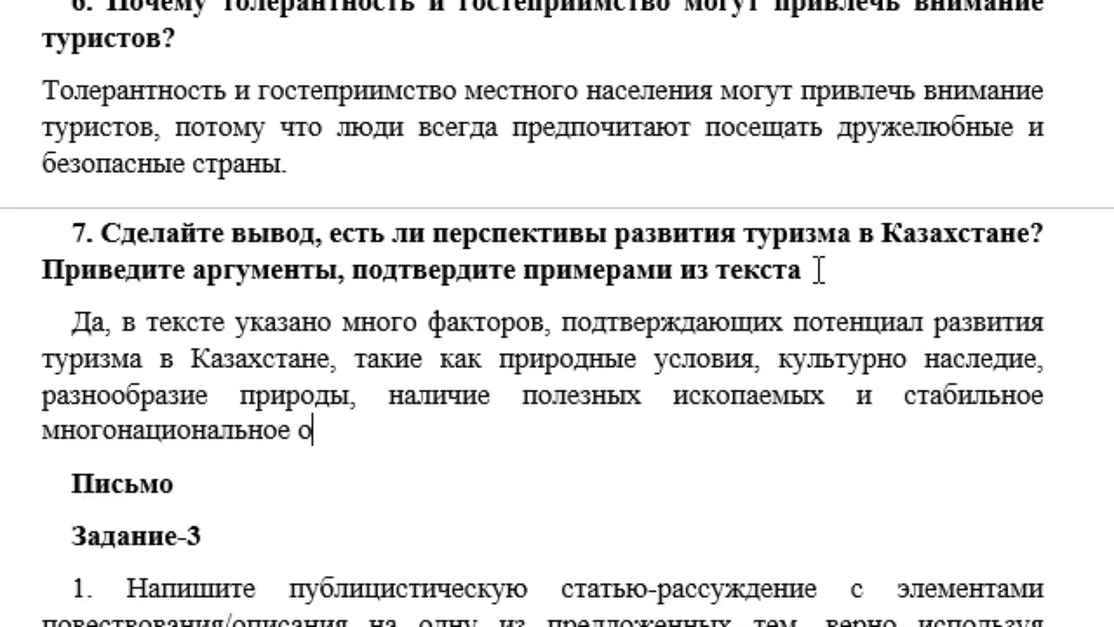
pyautogui.write('бщество. Т')
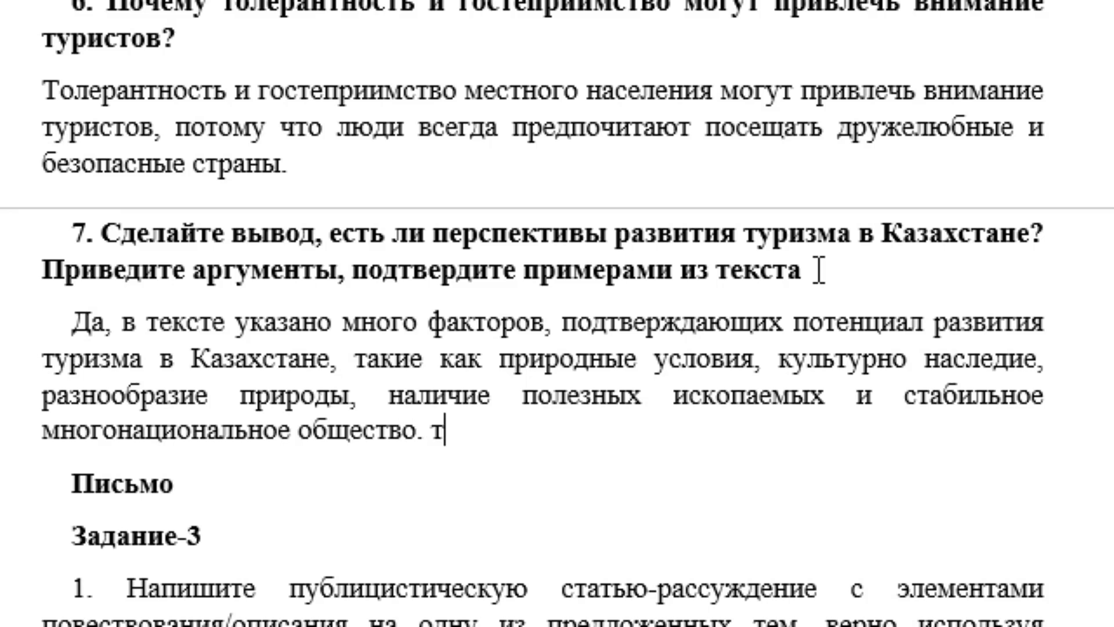
pyautogui.write('аким образ')
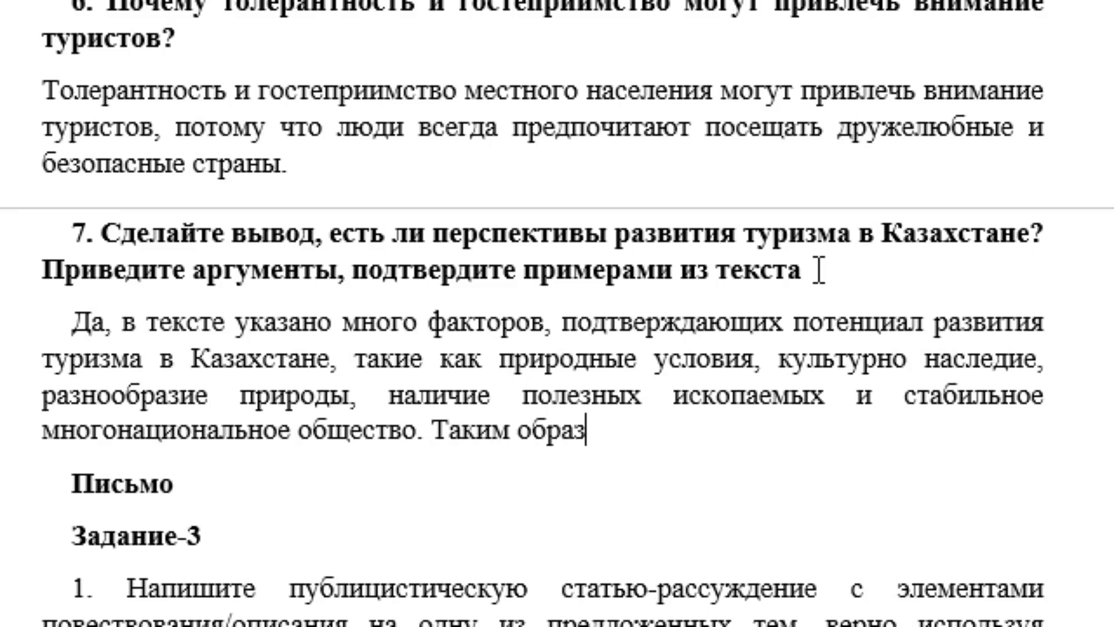
pyautogui.write('ом,')
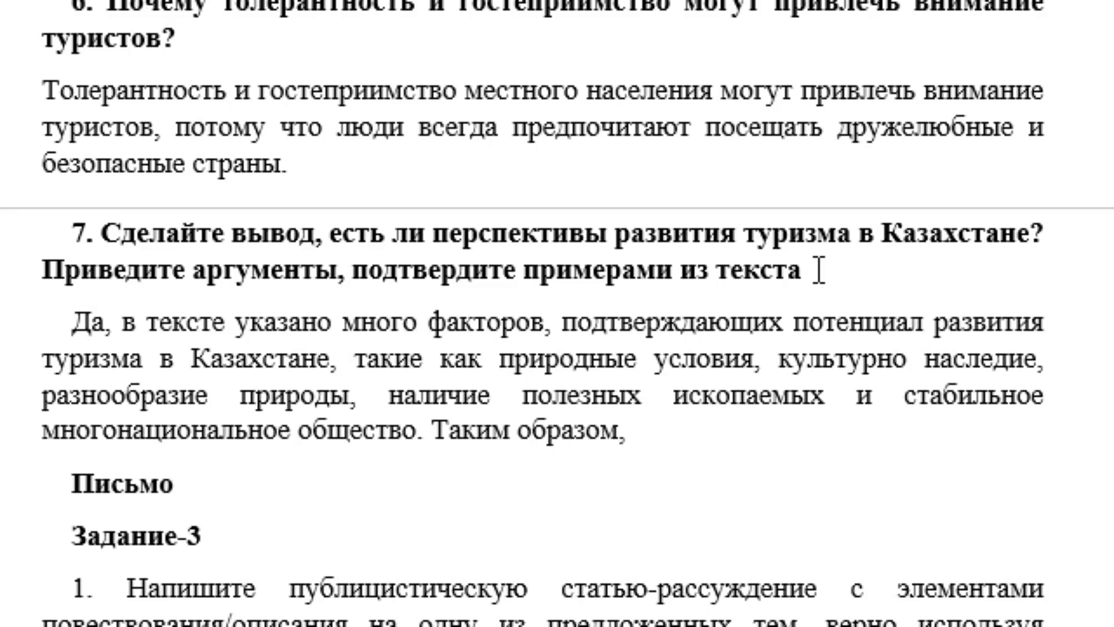
pyautogui.write(' есть перс')
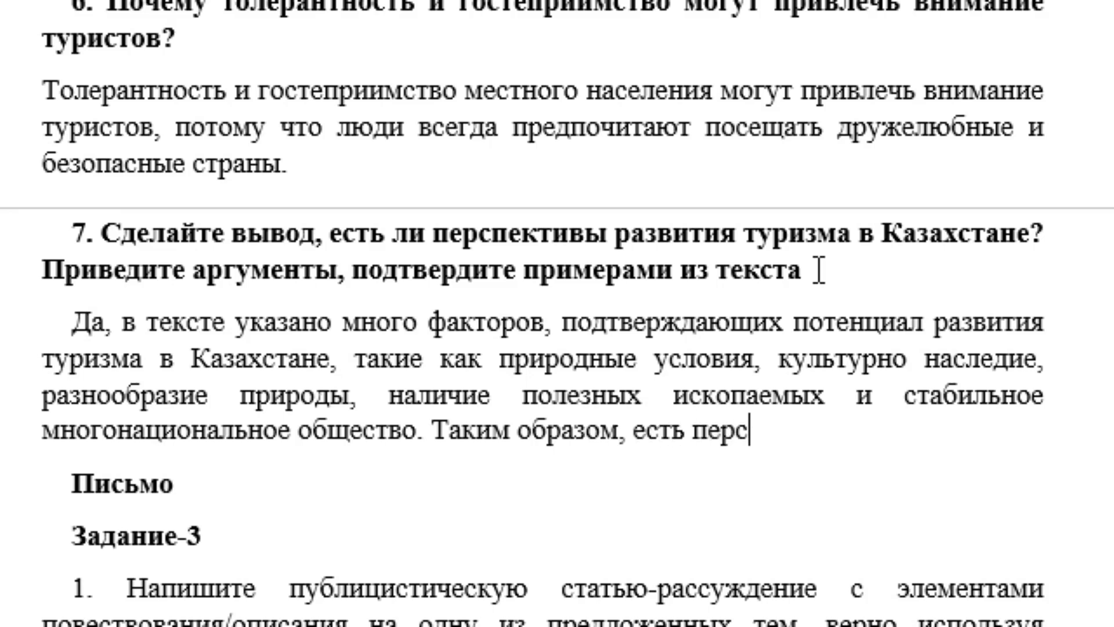
pyautogui.write('пективы ')
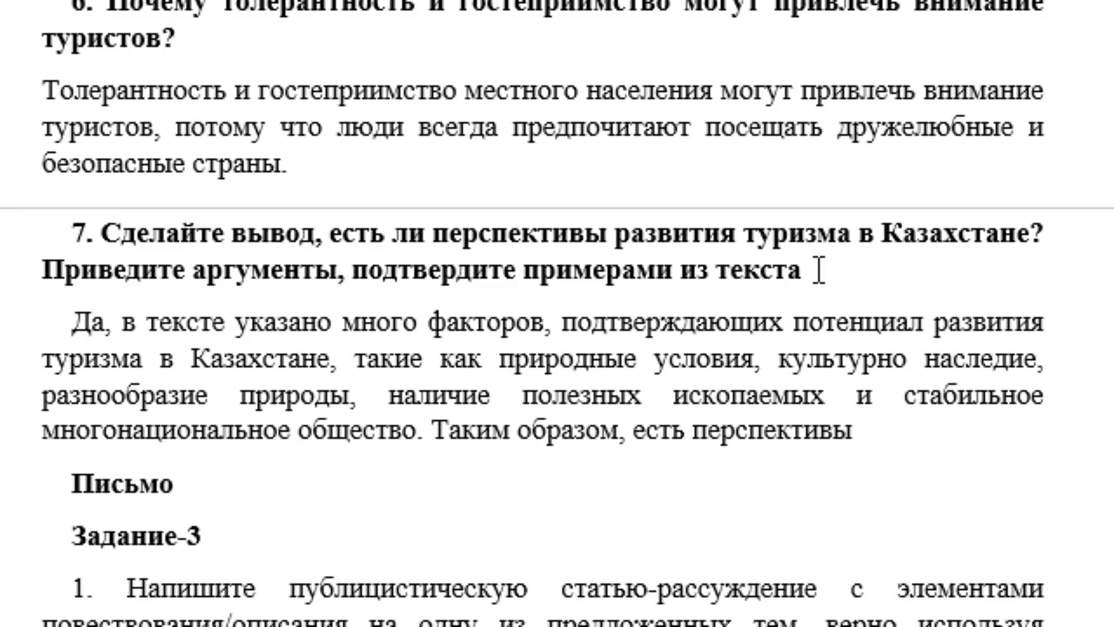
pyautogui.write('развития')
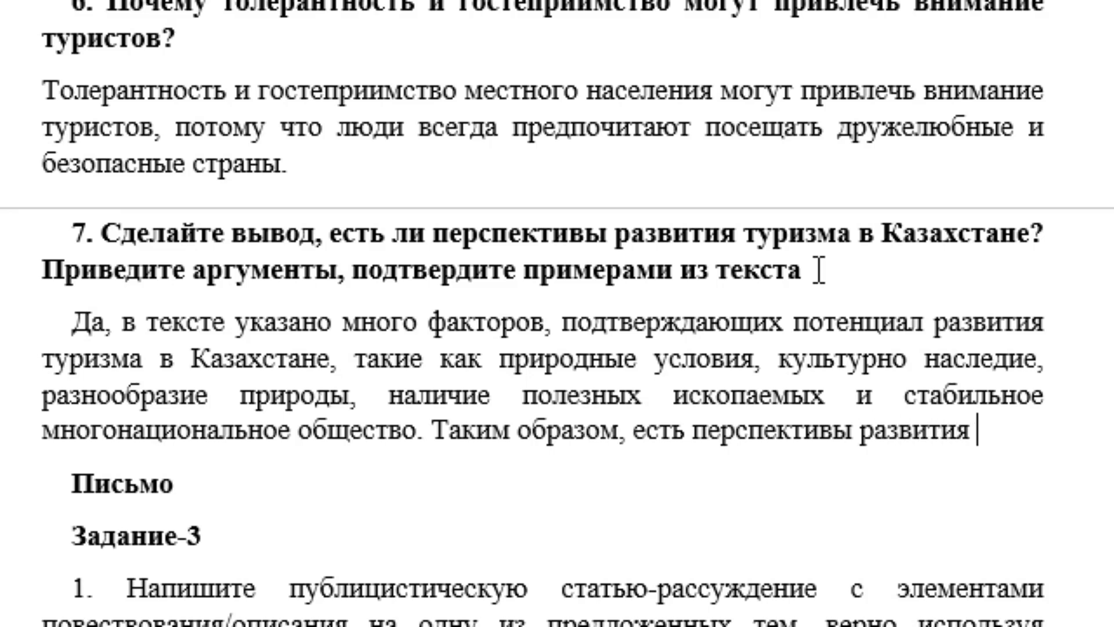
pyautogui.write(' туризма в')
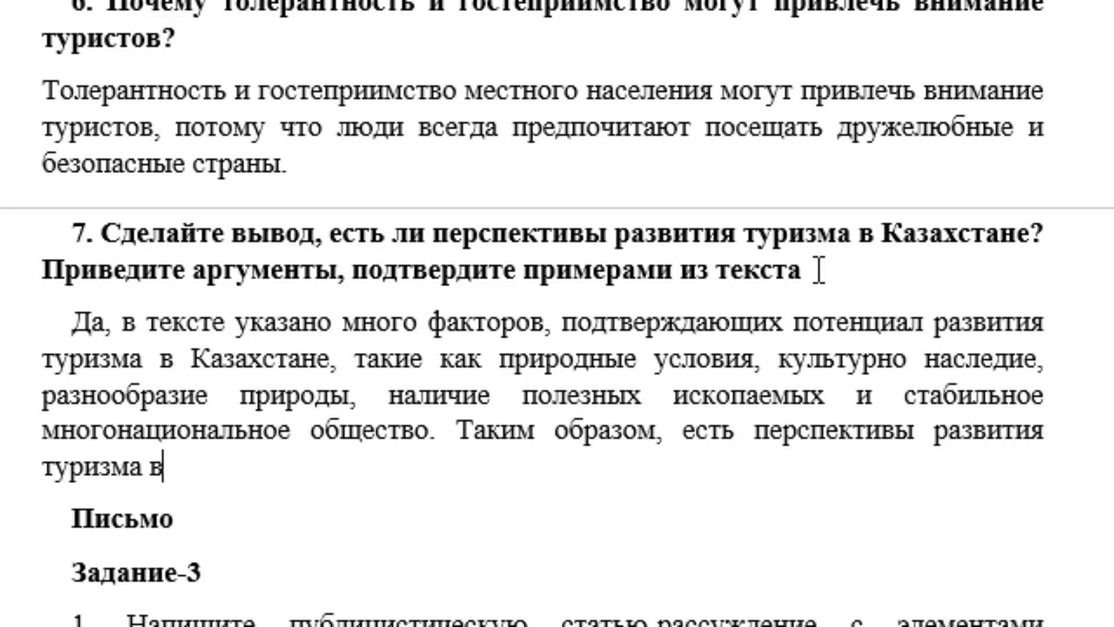
pyautogui.write(' стране.')
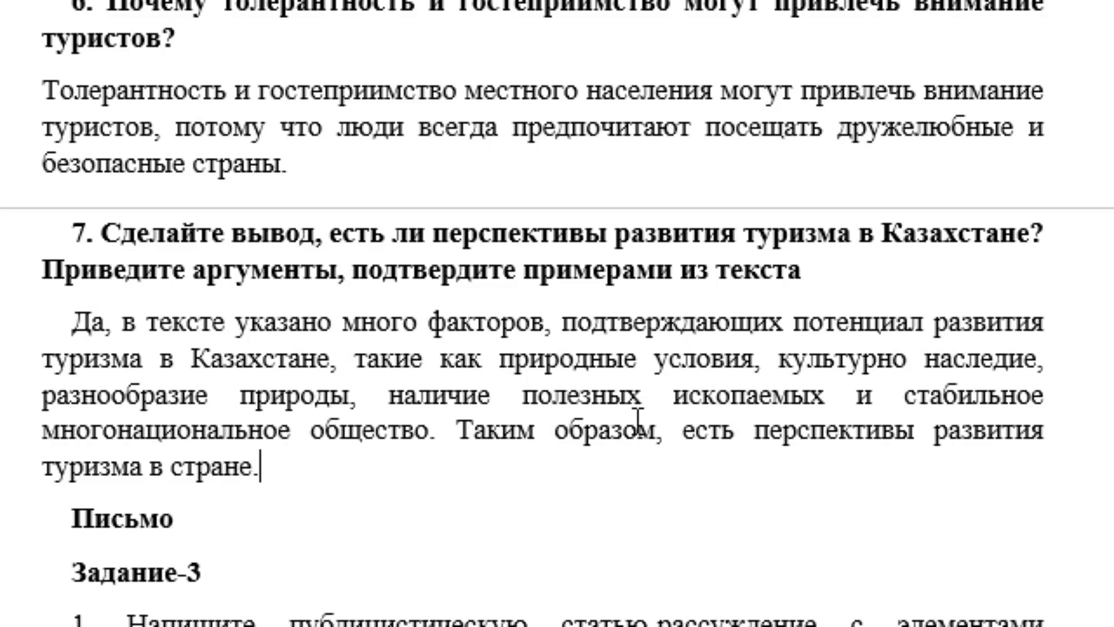
# - Insert a new line right after the second essay topic in Задание-3
pyautogui.scroll(-2, 638, 419)
pyautogui.scroll(-2, 639, 418)
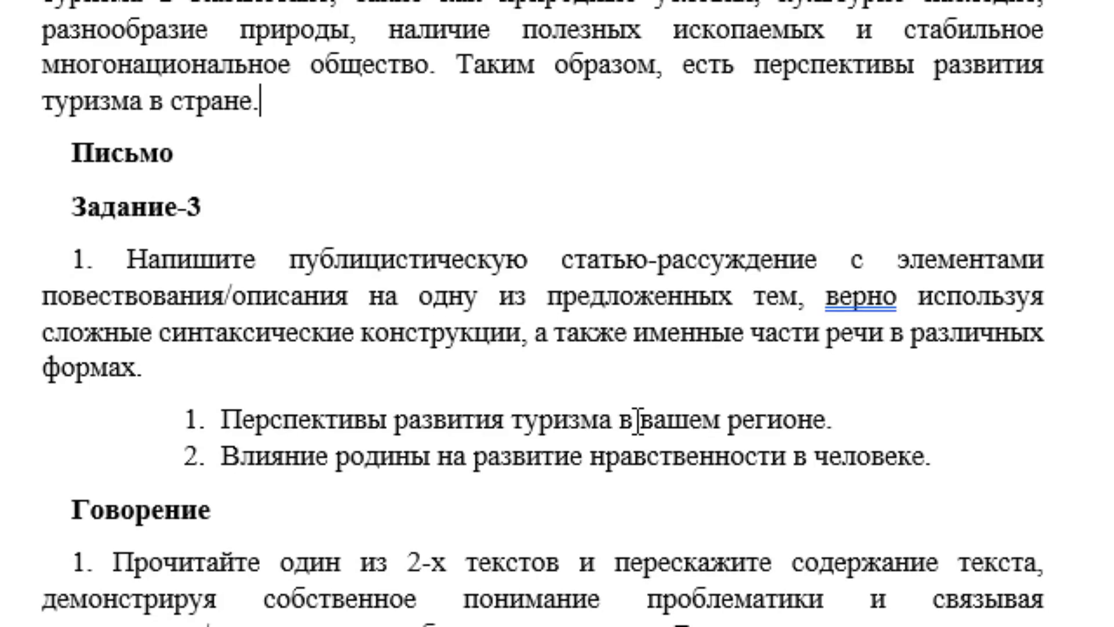
pyautogui.scroll(-1, 604, 421)
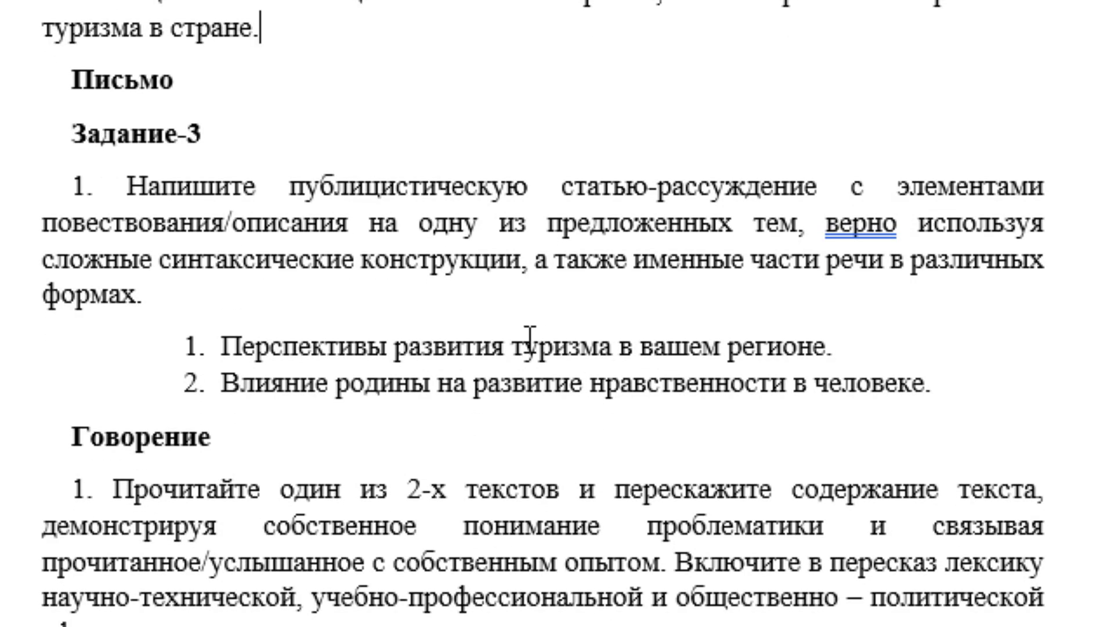
pyautogui.scroll(-1, 531, 337)
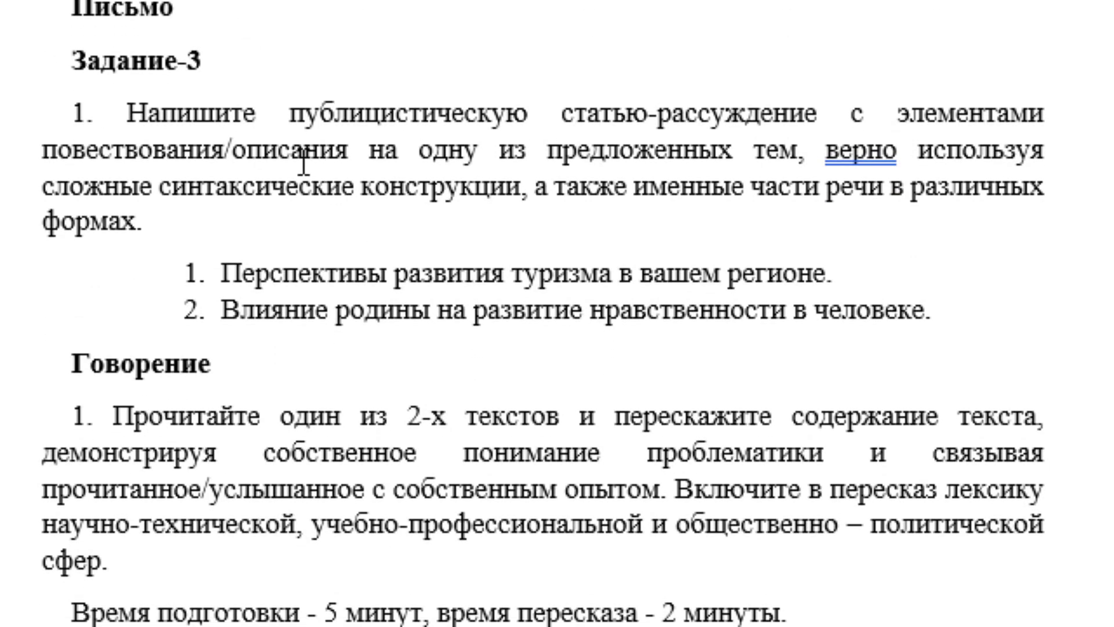
pyautogui.moveTo(277, 85); pyautogui.dragTo(331, 214)
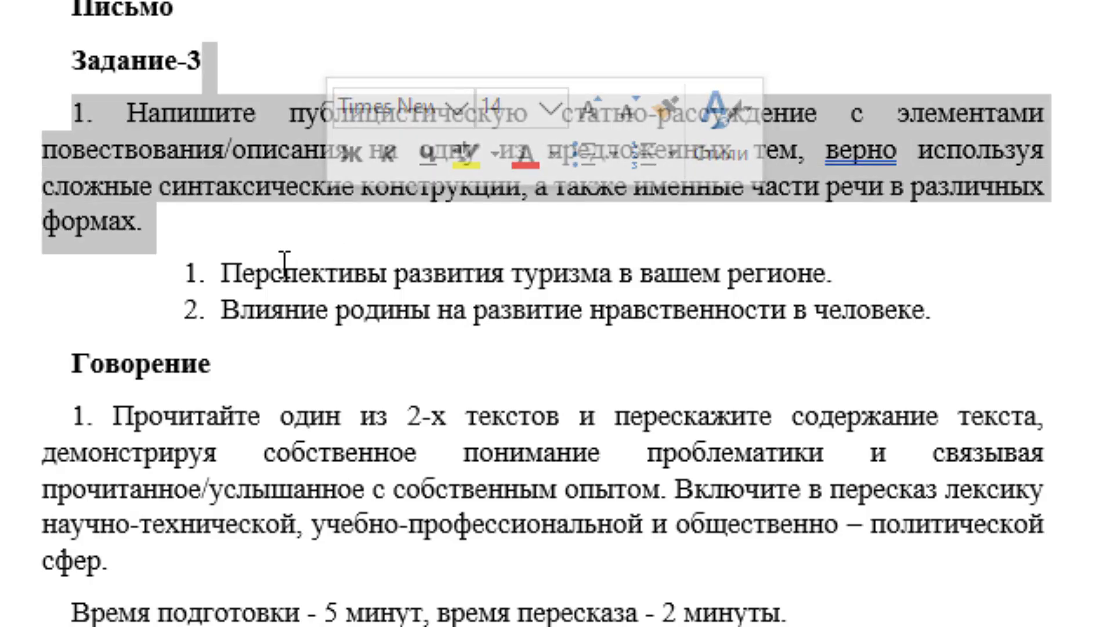
pyautogui.click(249, 272)
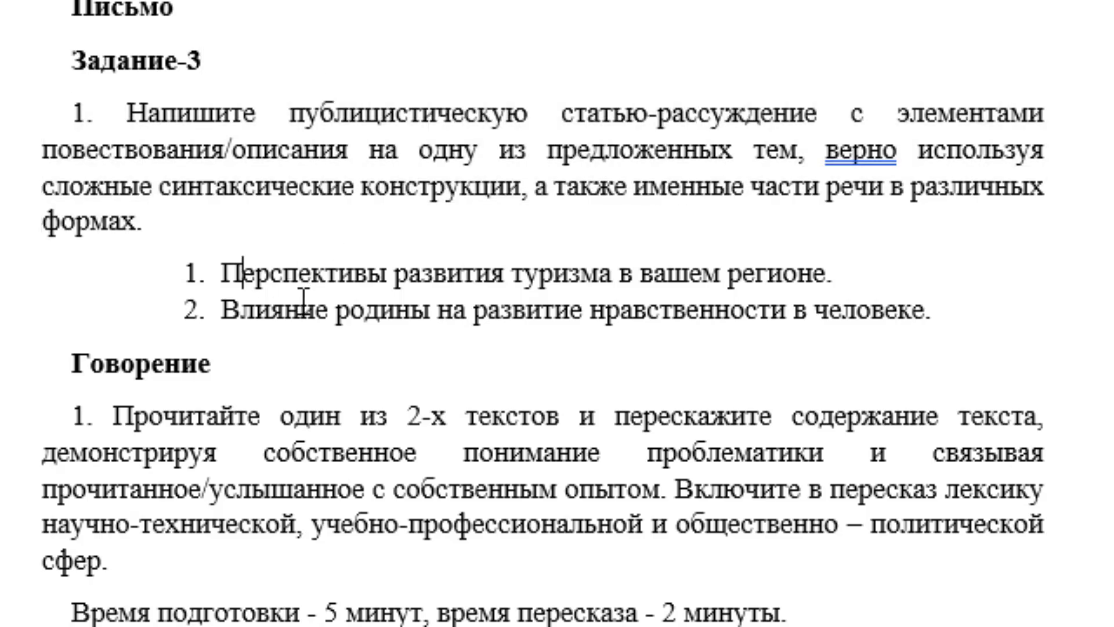
pyautogui.scroll(-2, 304, 296)
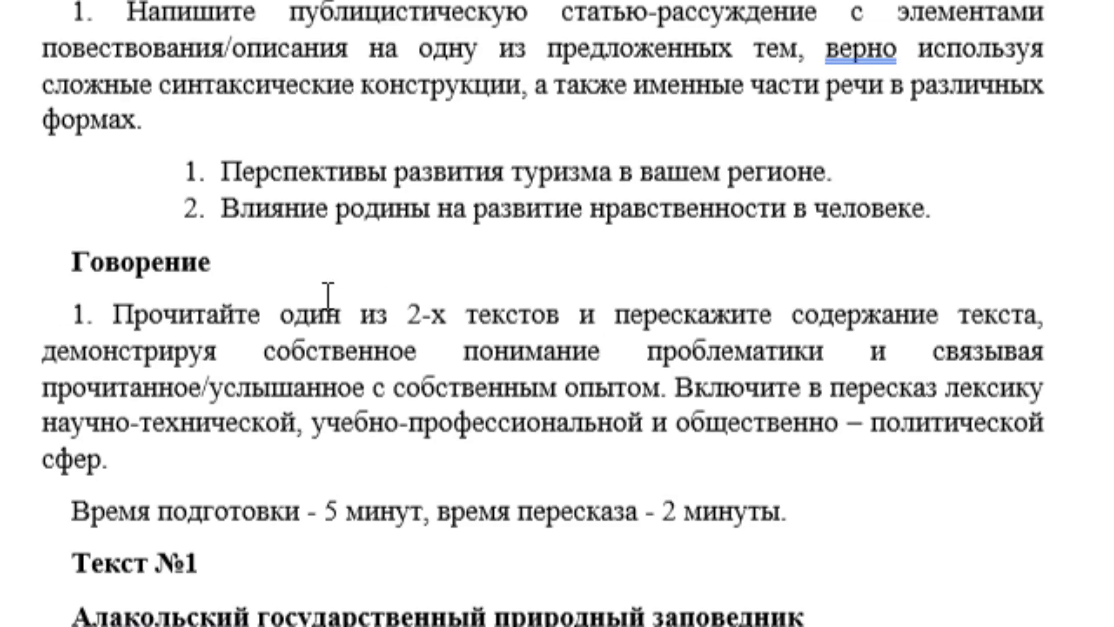
pyautogui.scroll(2, 328, 296)
pyautogui.moveTo(73, 55); pyautogui.dragTo(950, 310)
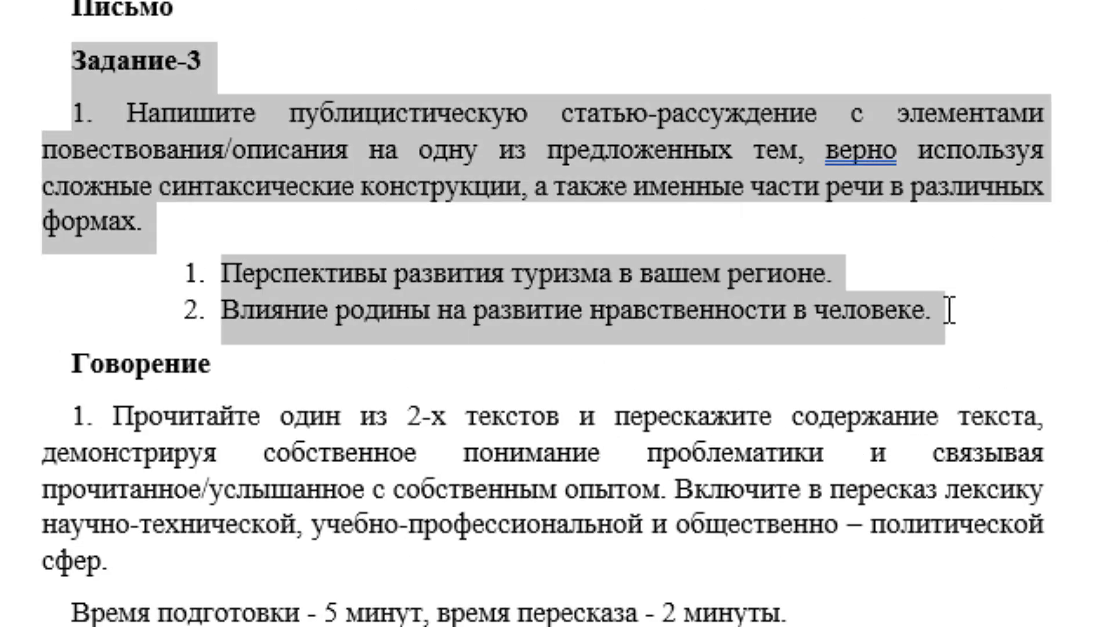
pyautogui.click(946, 310)
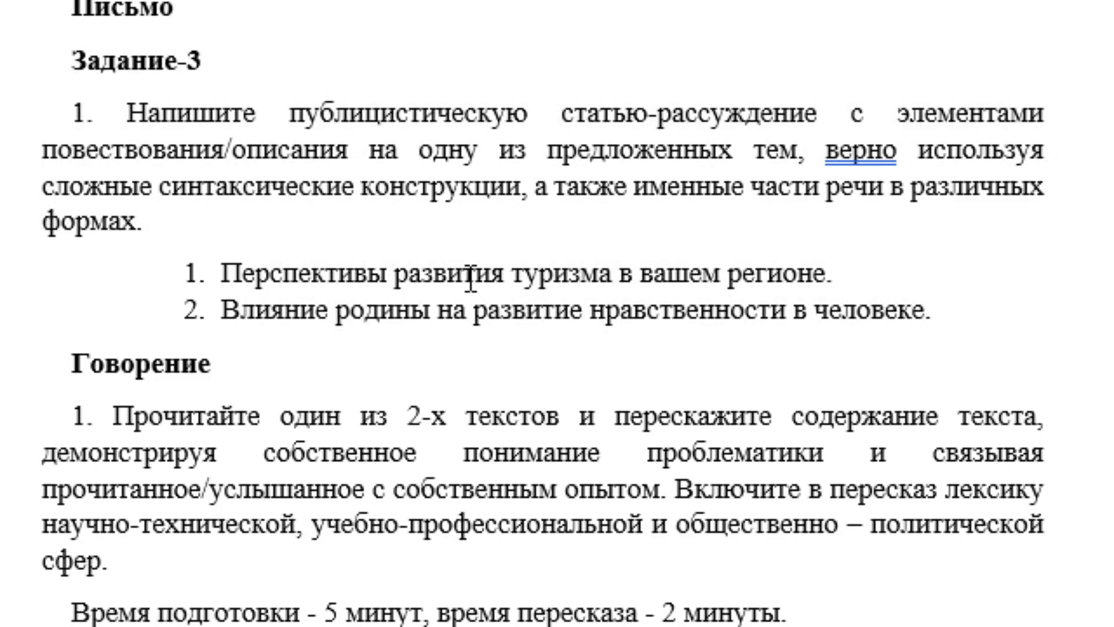
pyautogui.press('Return')
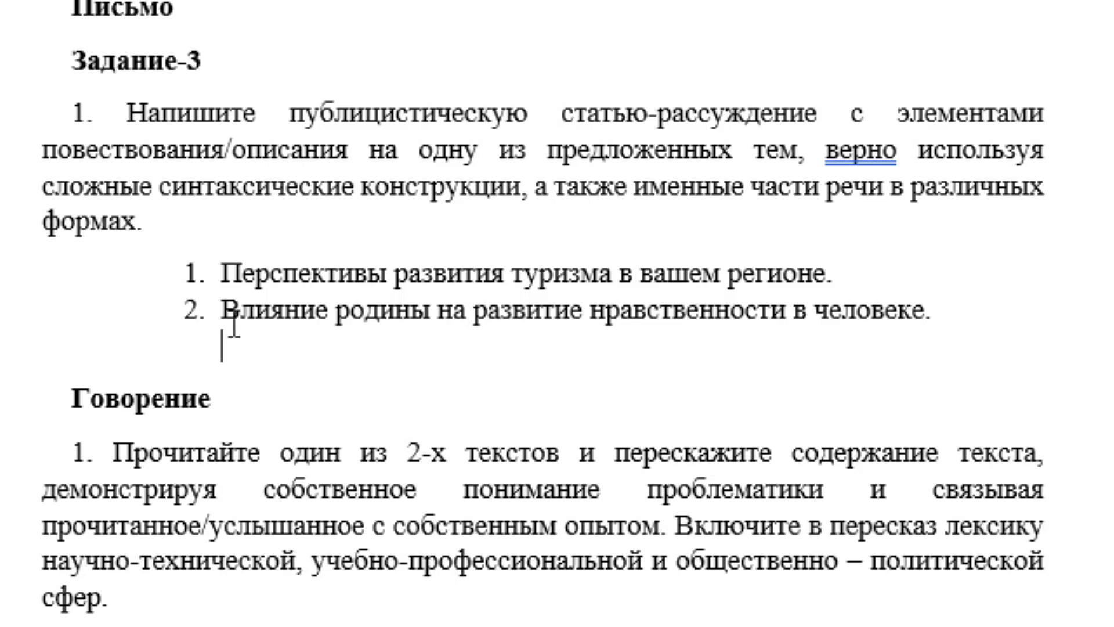
# - Paste 'Влияние родины на развитие нравственности в человеке' on the blank line as the essay title
pyautogui.moveTo(244, 310)
pyautogui.mouseDown()
pyautogui.moveTo(791, 327)
pyautogui.moveTo(924, 310)
pyautogui.mouseUp()
pyautogui.hotkey('ctrl', 'c')
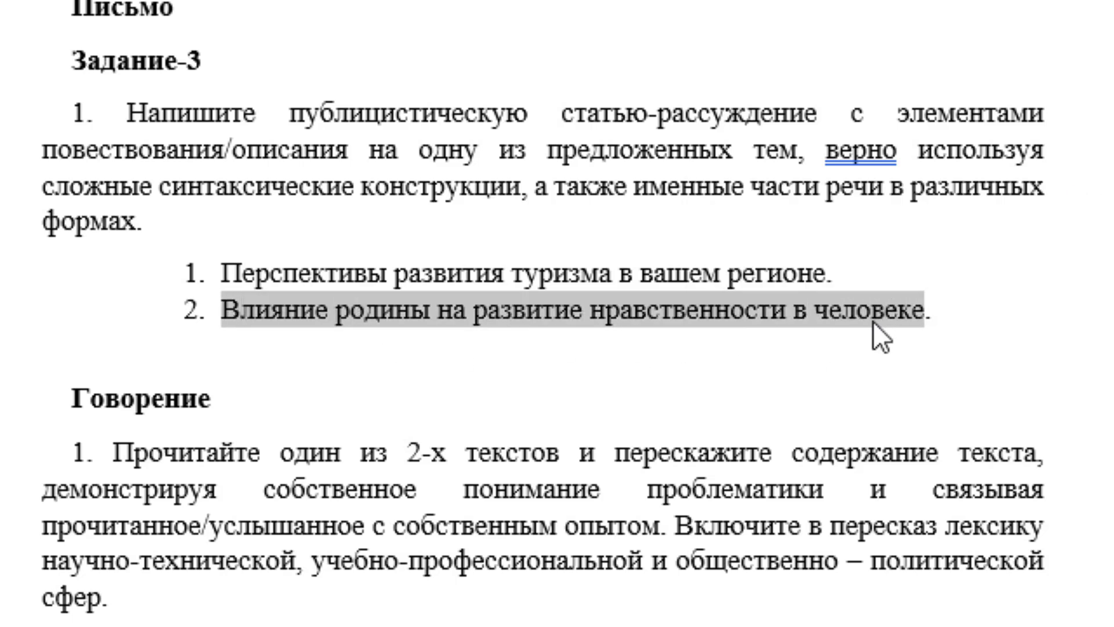
pyautogui.click(265, 365)
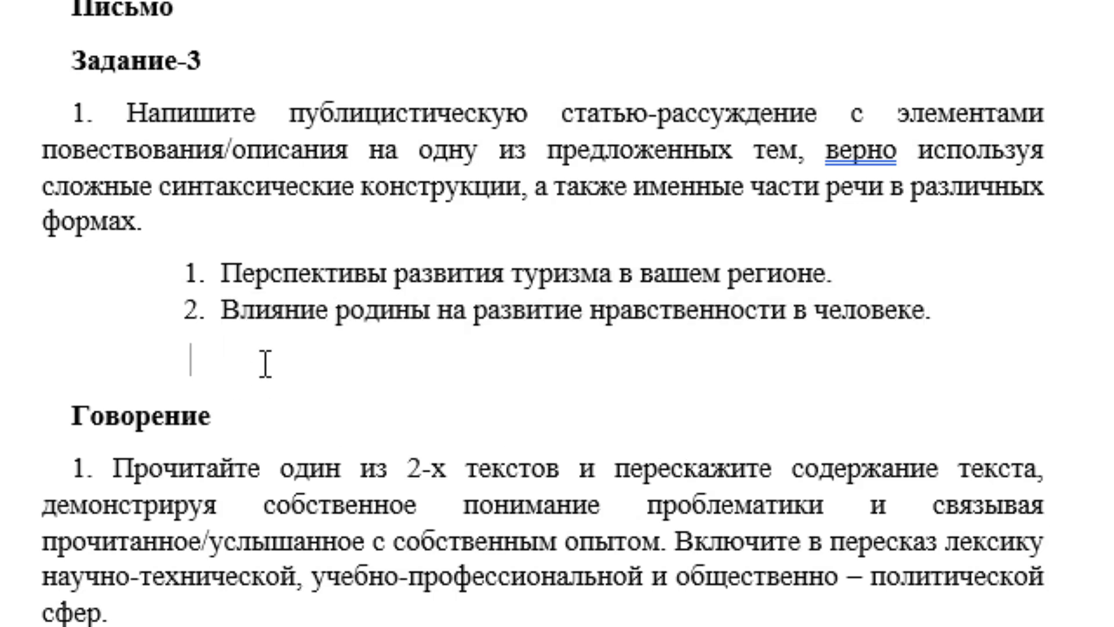
pyautogui.hotkey('ctrl', 'v')
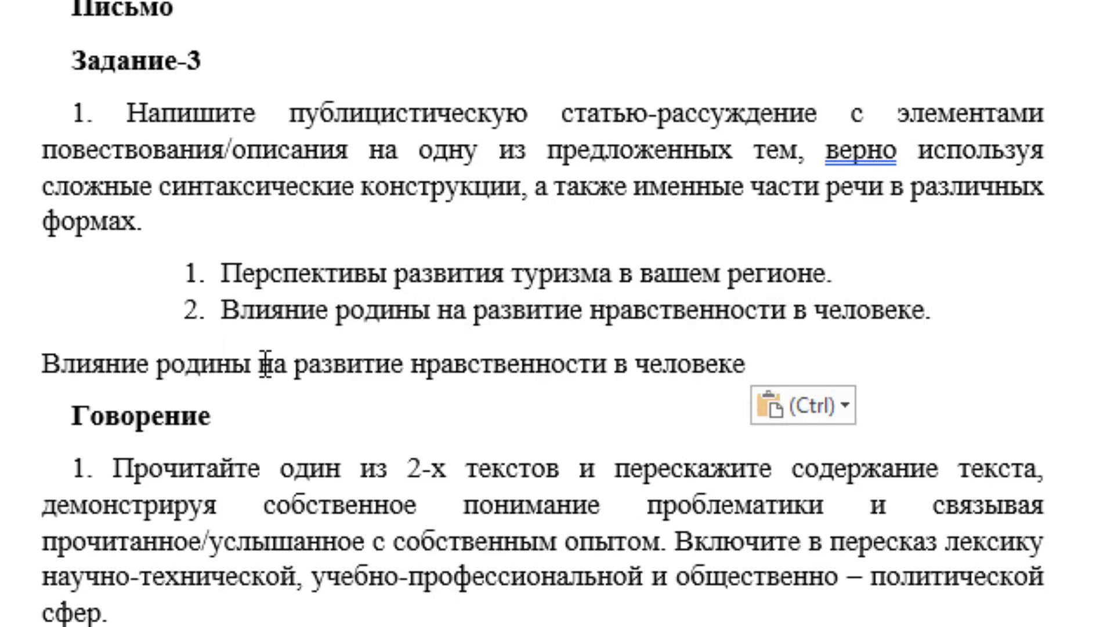
pyautogui.press('Return')
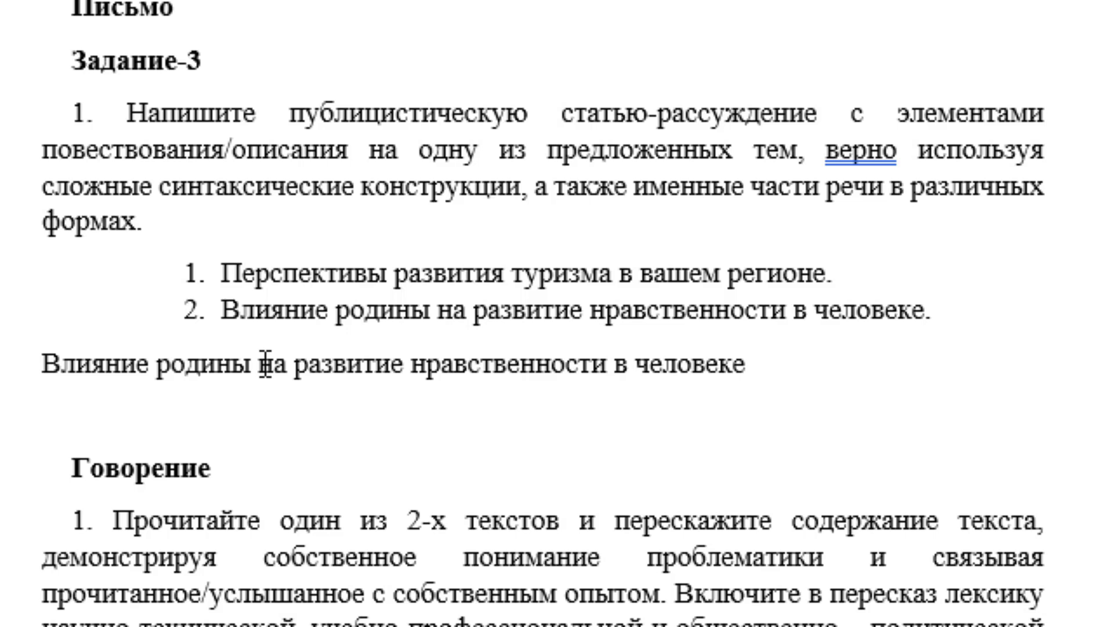
# - Write the Gandhi quote: moral principles come from parents and grandparents, rooted deep in our homeland
pyautogui.write('великий ')
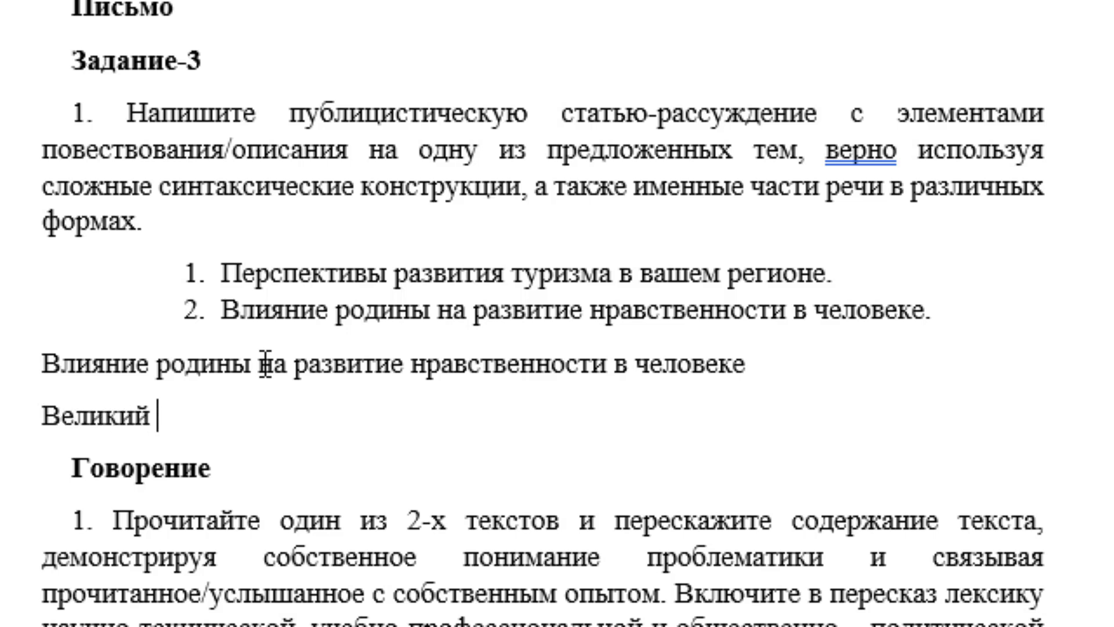
pyautogui.write('философ')
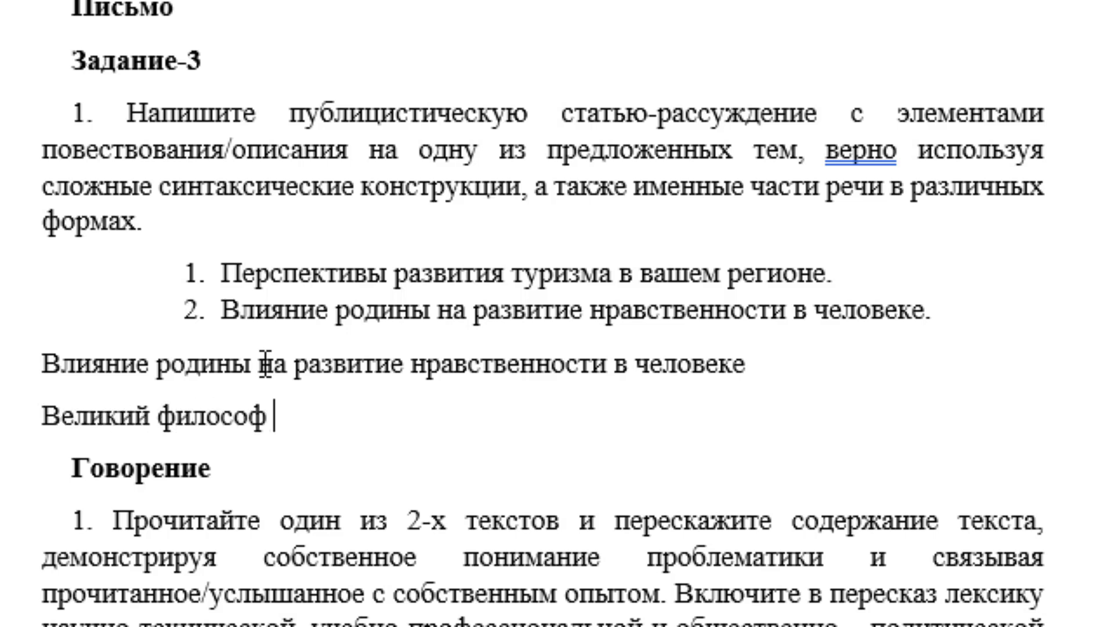
pyautogui.write('и мыслите')
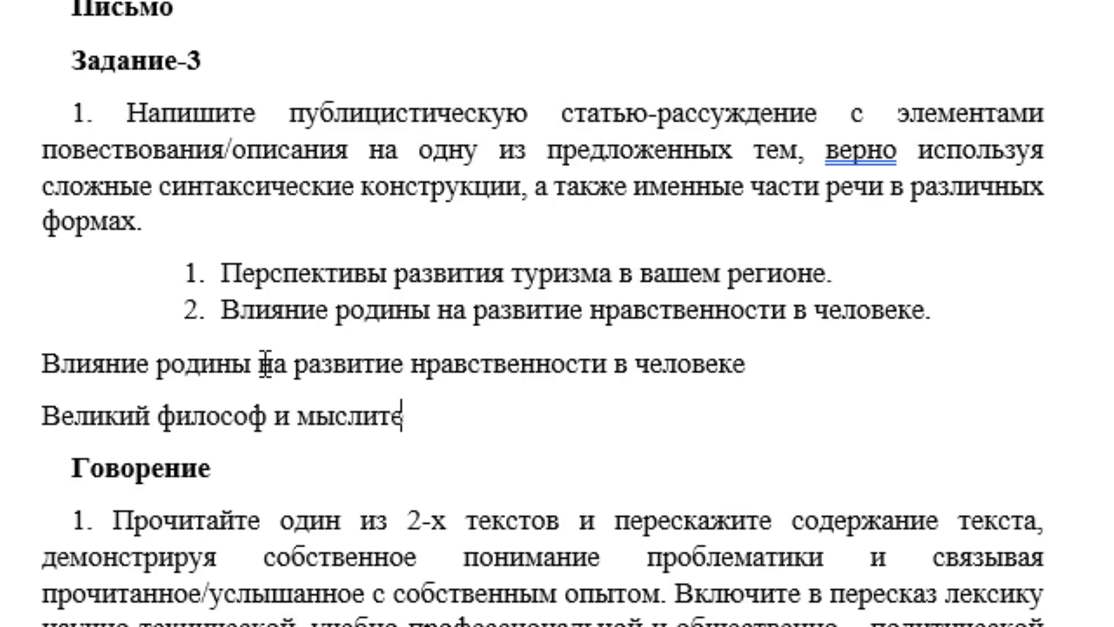
pyautogui.write('о')
pyautogui.write('ль махат')
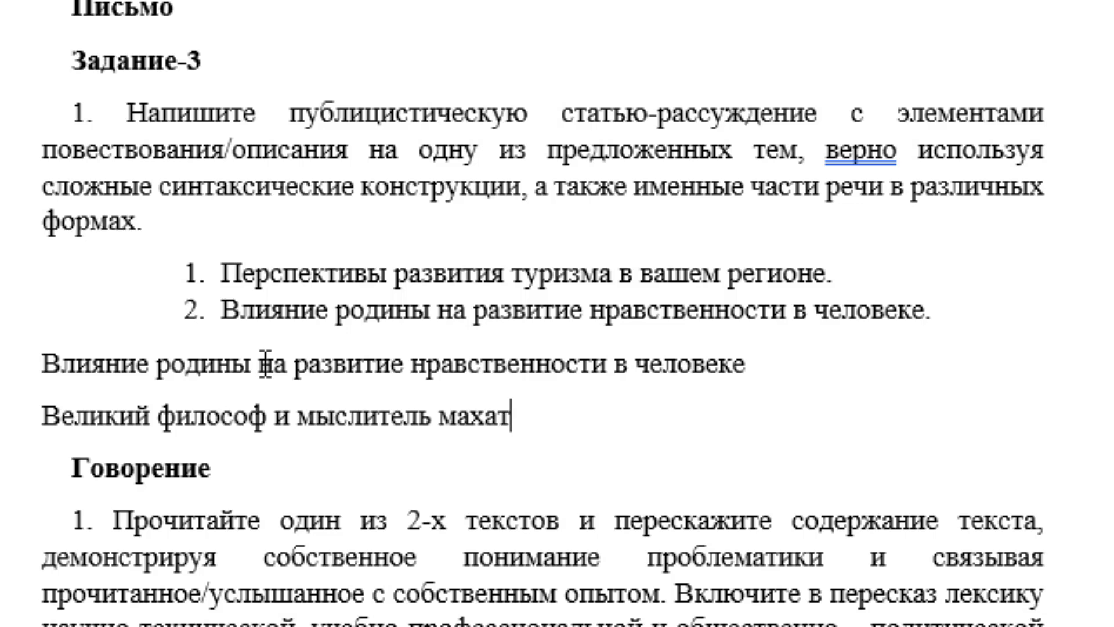
pyautogui.write('маГанд')
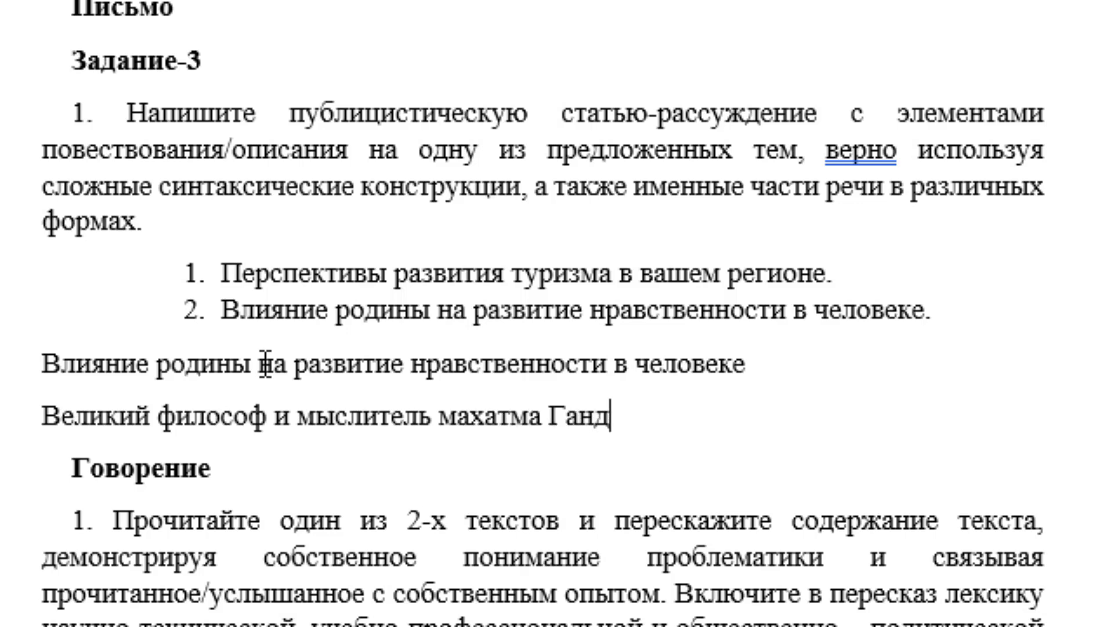
pyautogui.write('иодна')
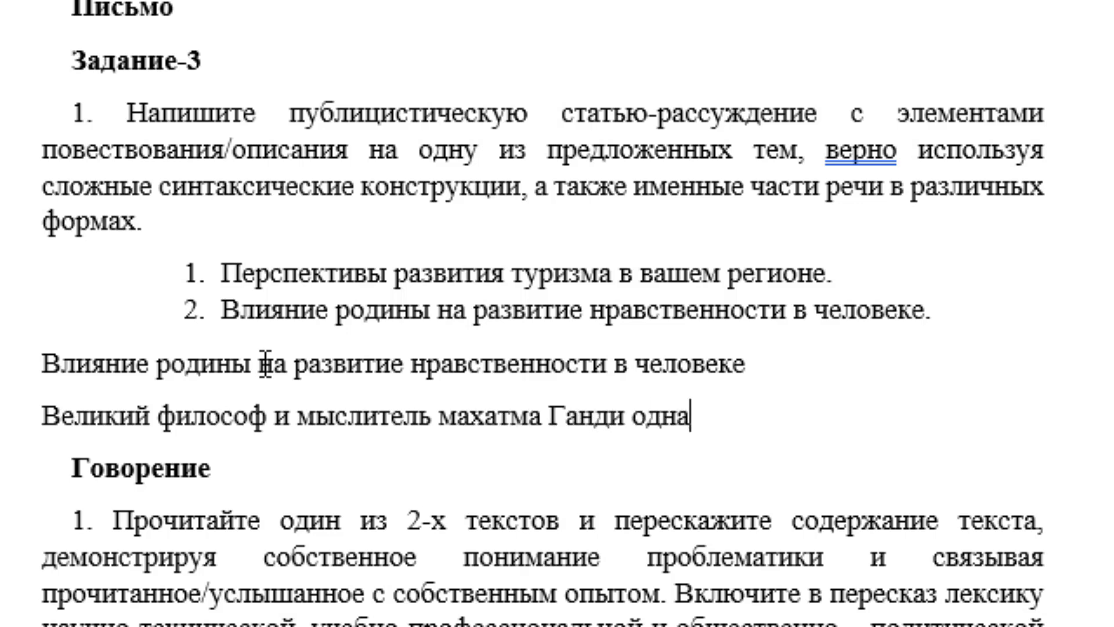
pyautogui.write('жды  сказал: ')
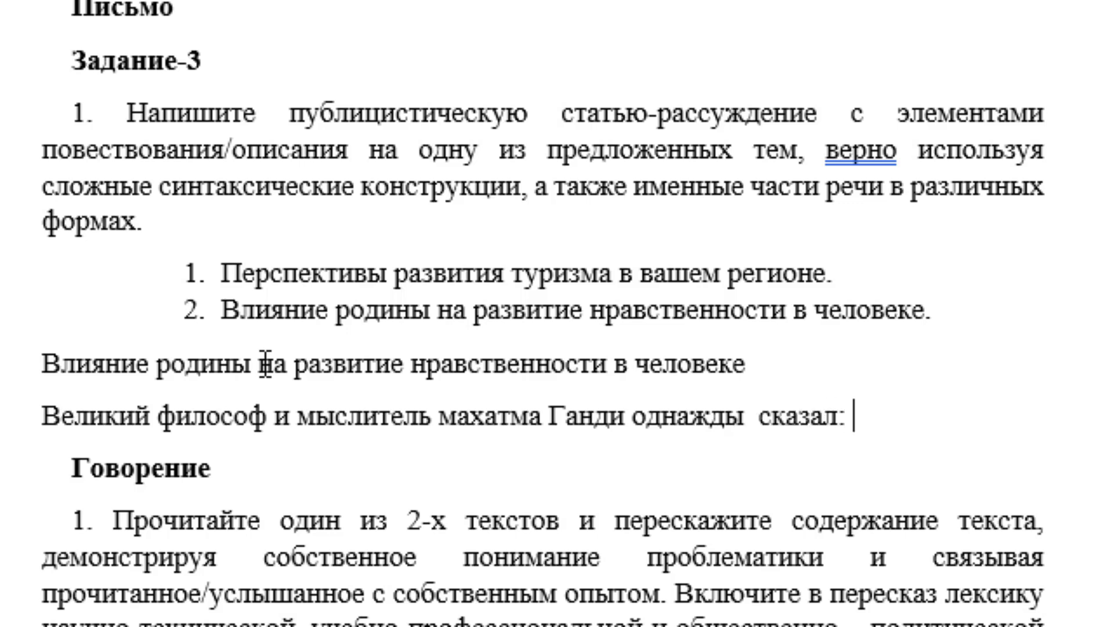
pyautogui.write('«П')
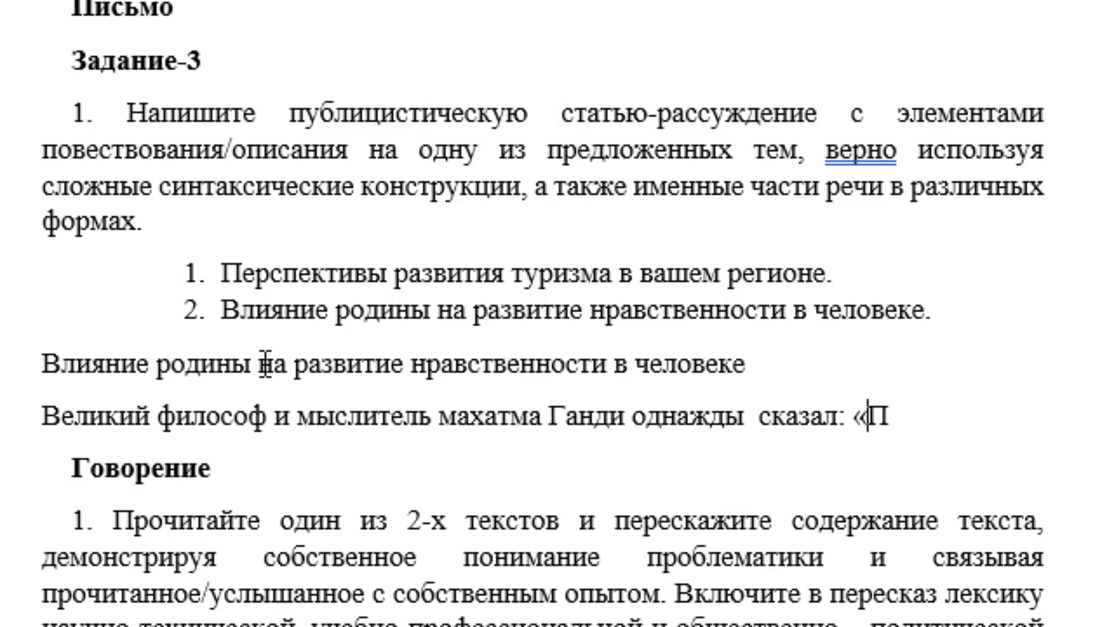
pyautogui.write('отерян')
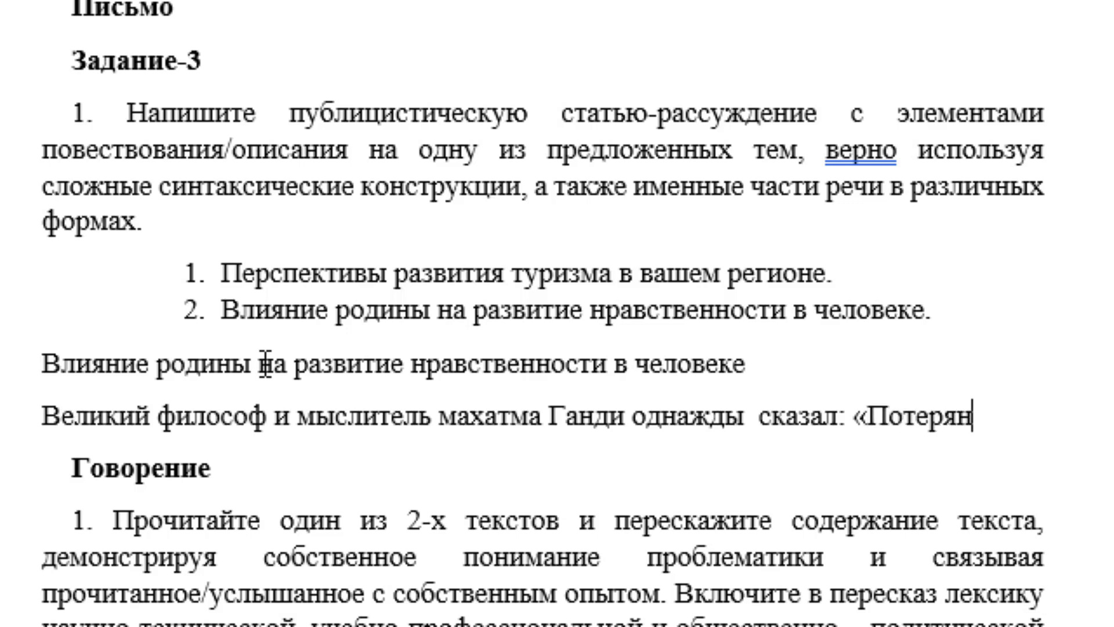
pyautogui.write('ные тай')
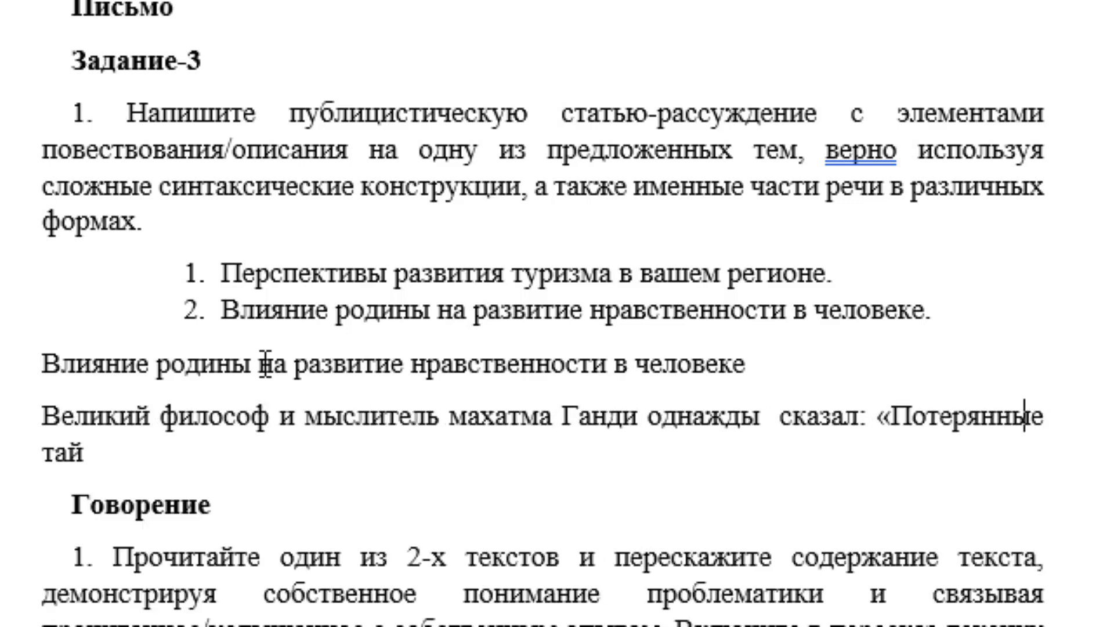
pyautogui.write('нычел')
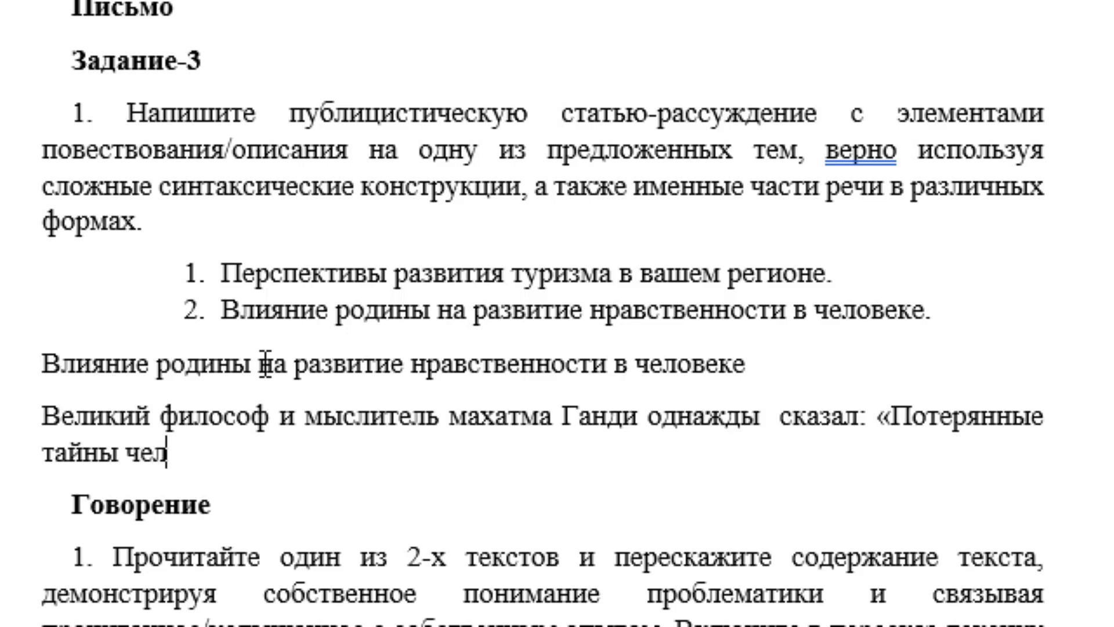
pyautogui.write('овеч')
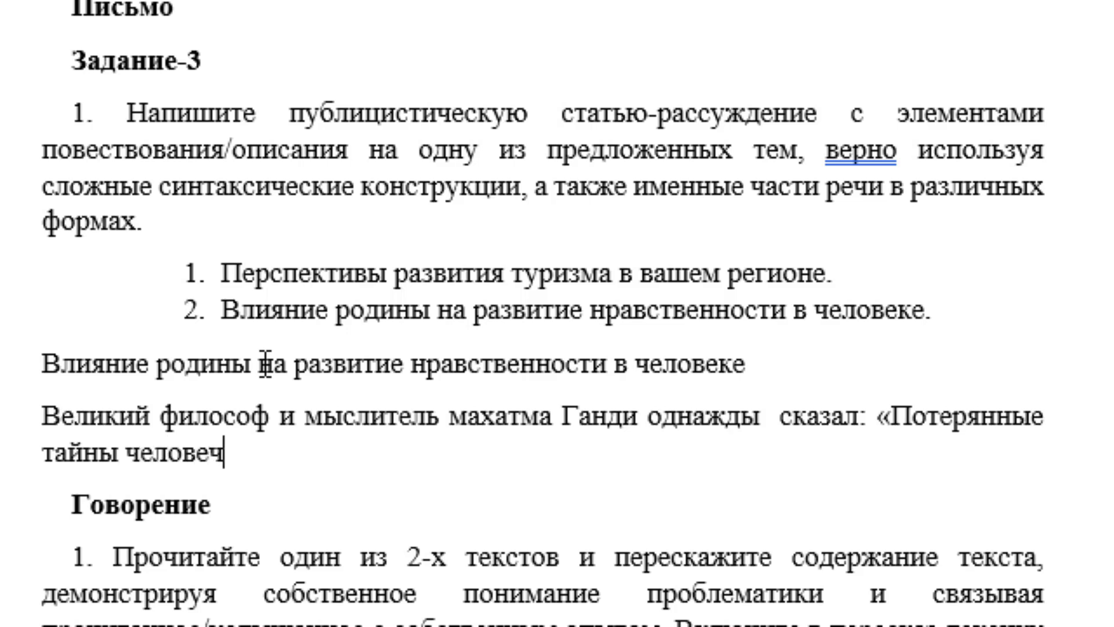
pyautogui.write('еской ')
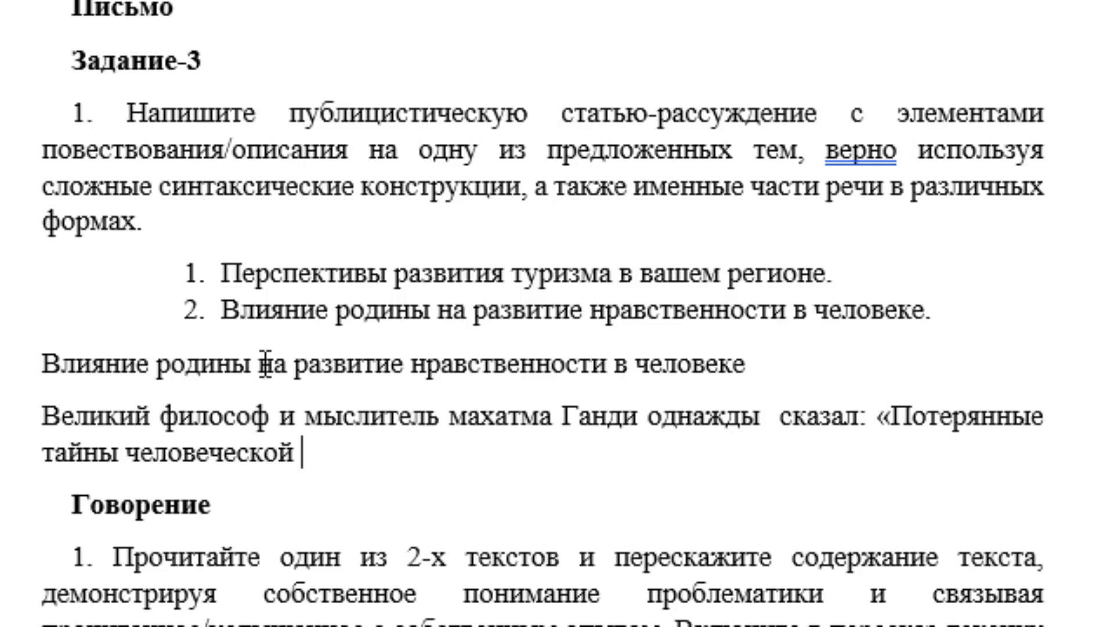
pyautogui.write('кнатурыб')
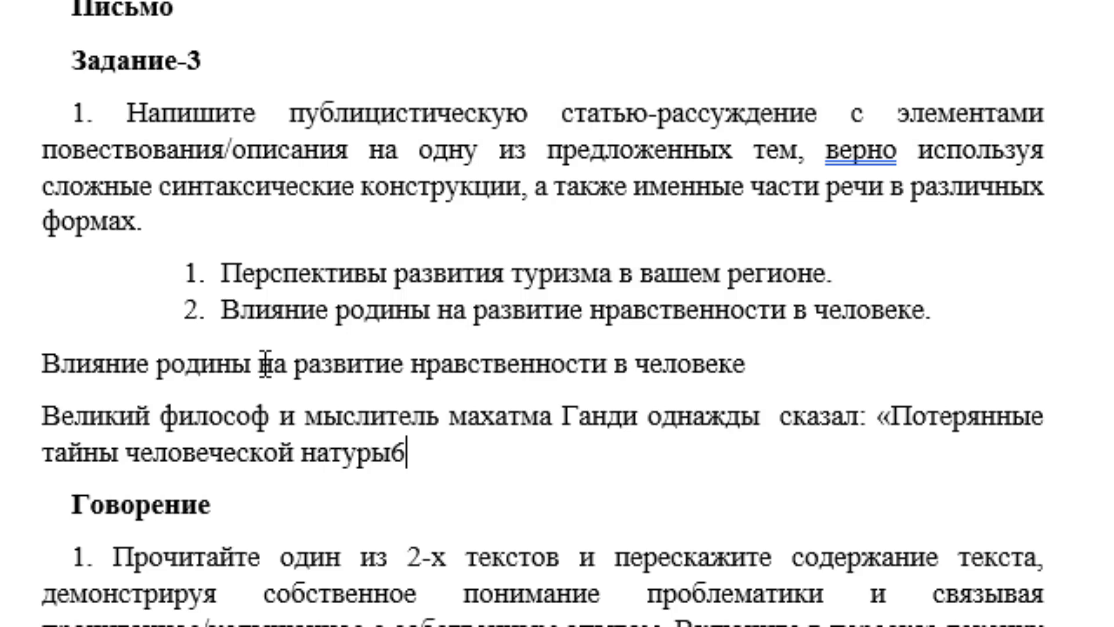
pyautogui.press('BackSpace')
pyautogui.write('внутрен')
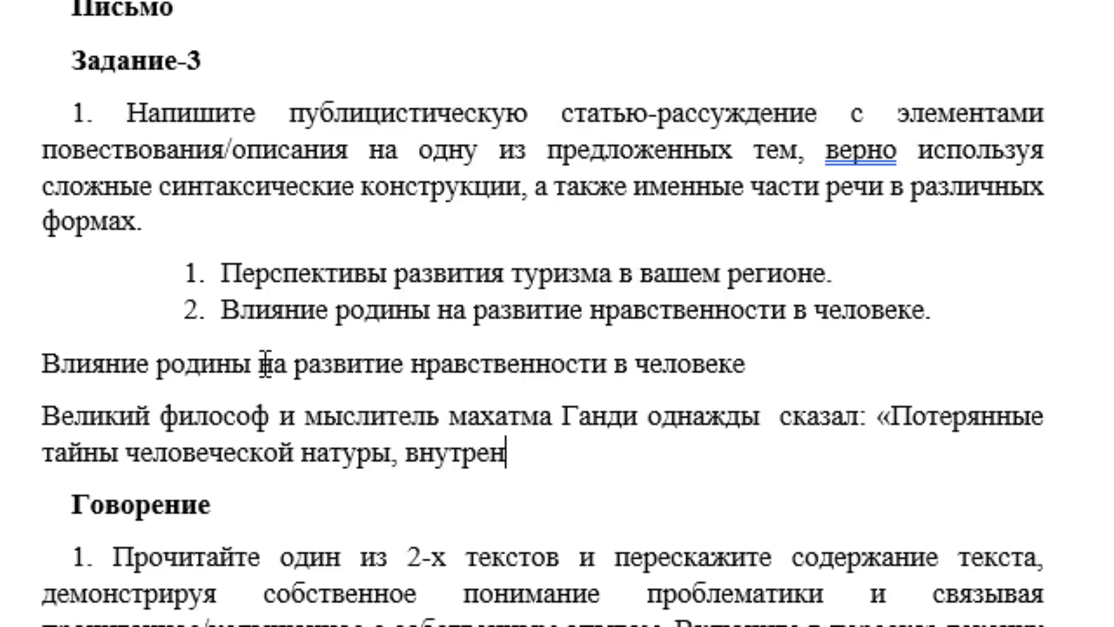
pyautogui.write('ние це')
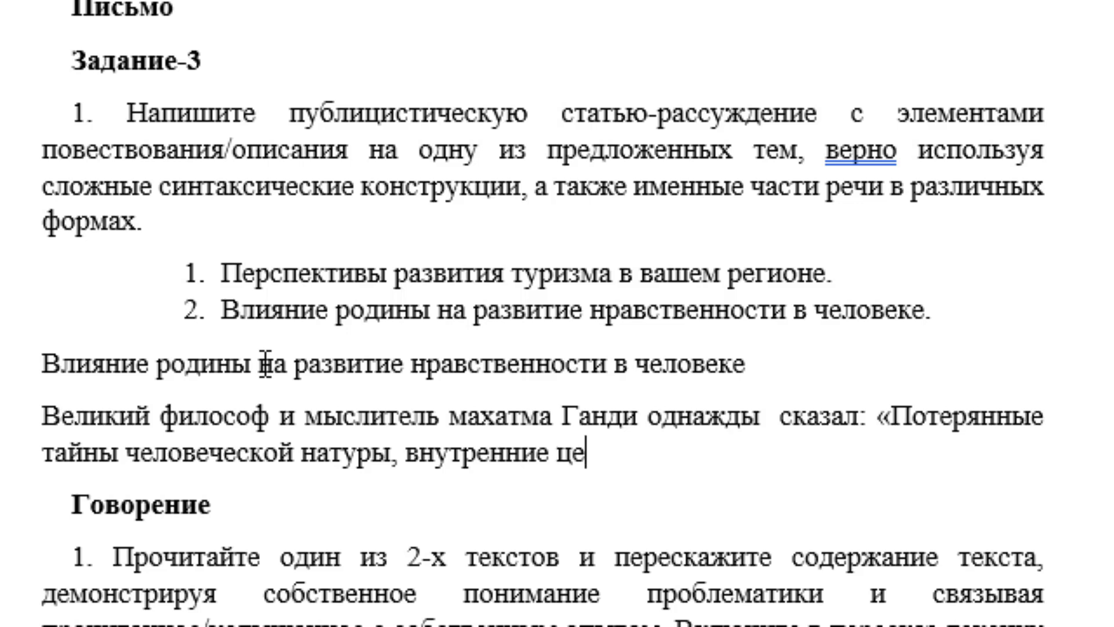
pyautogui.write('нностии ')
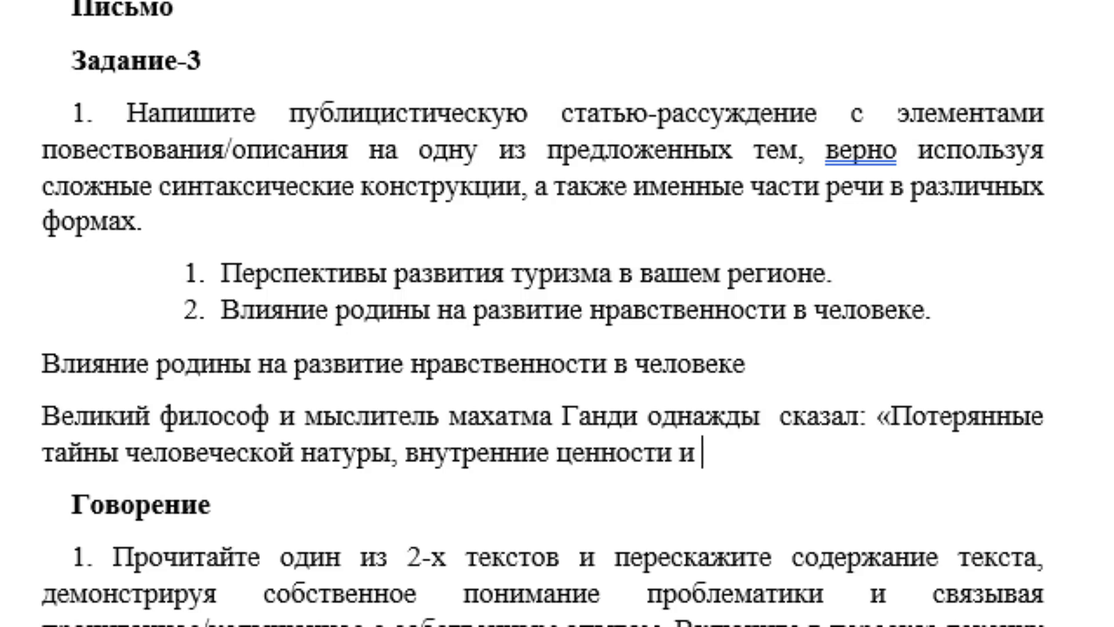
pyautogui.write('моральны')
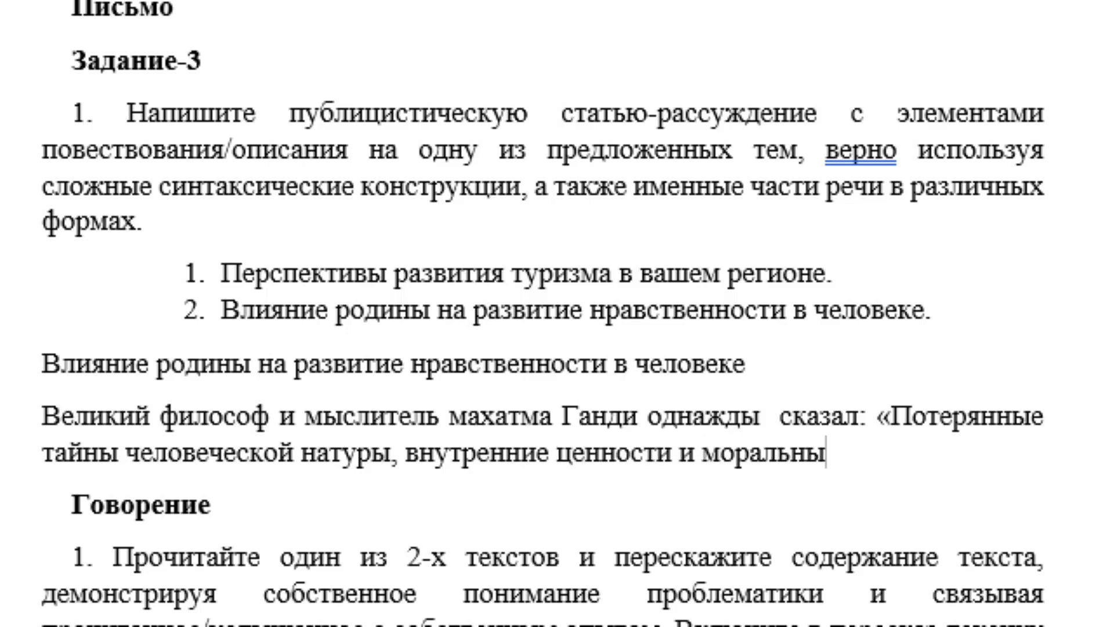
pyautogui.write('е принци')
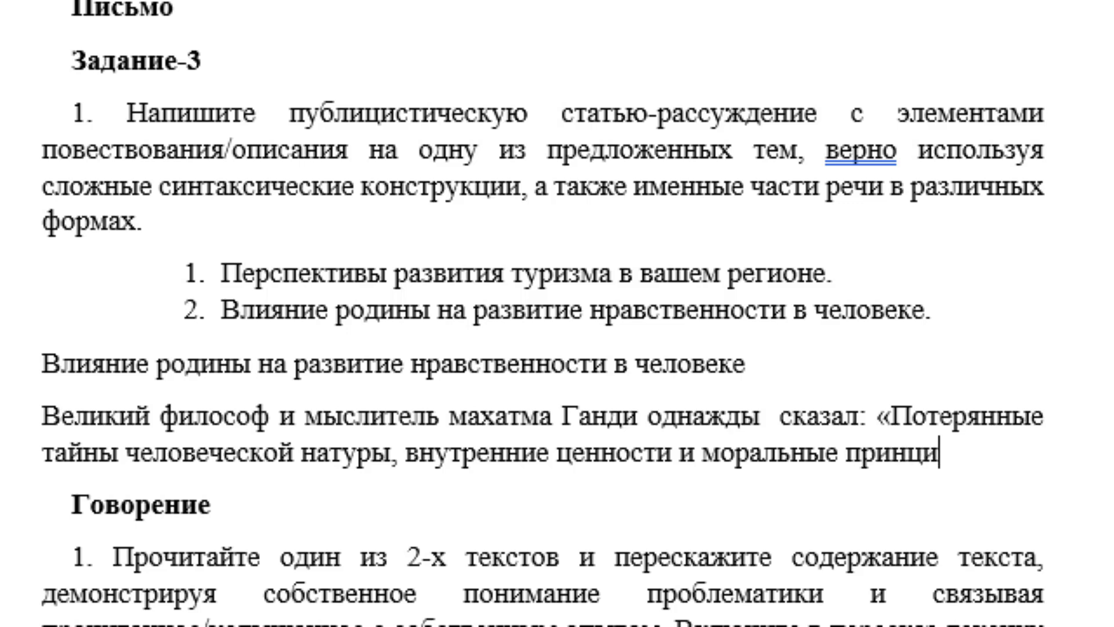
pyautogui.write('пы,')
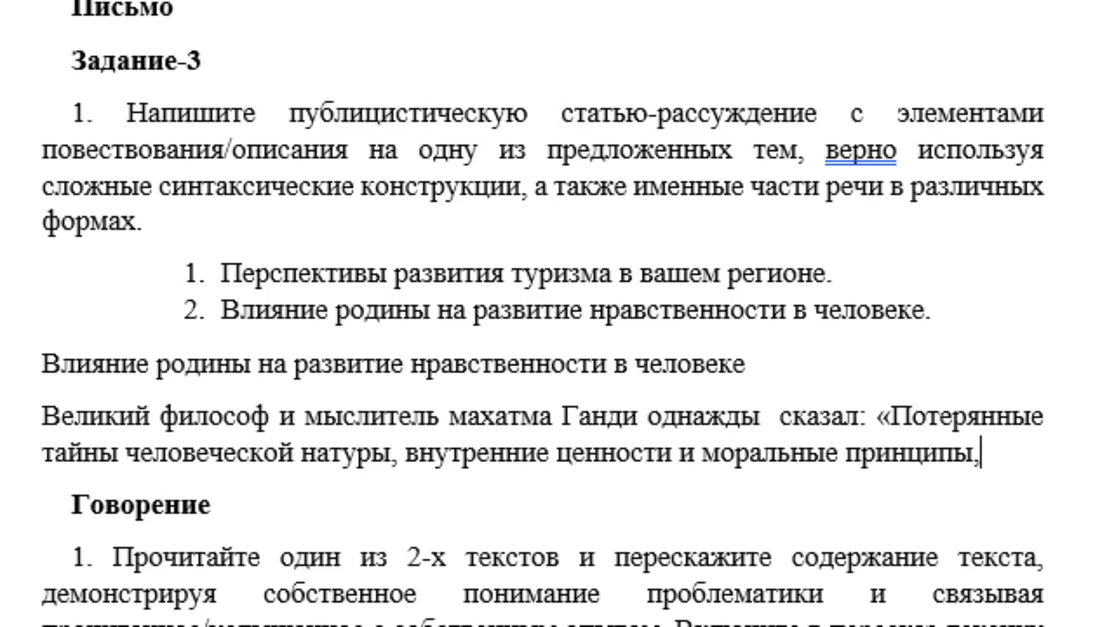
pyautogui.write('приход')
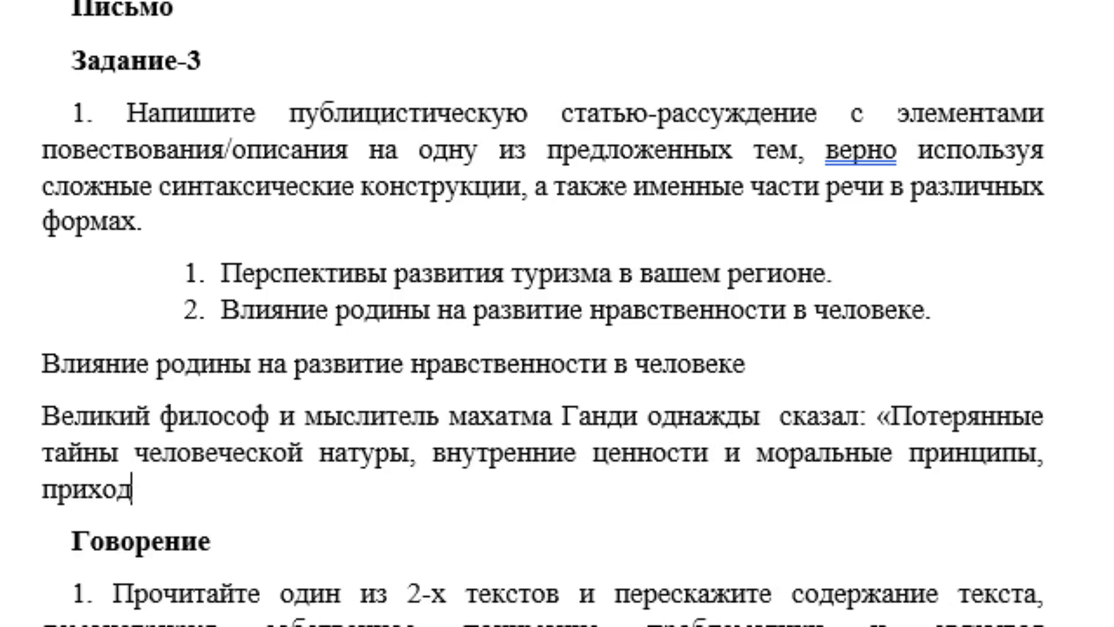
pyautogui.write('ятк на')
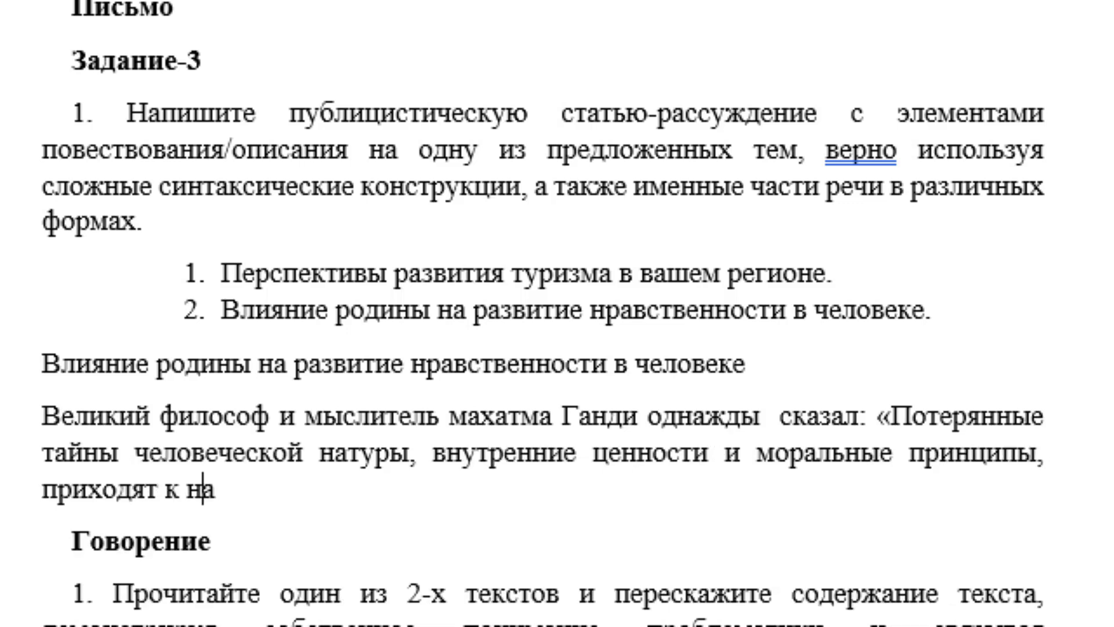
pyautogui.write('мв нас')
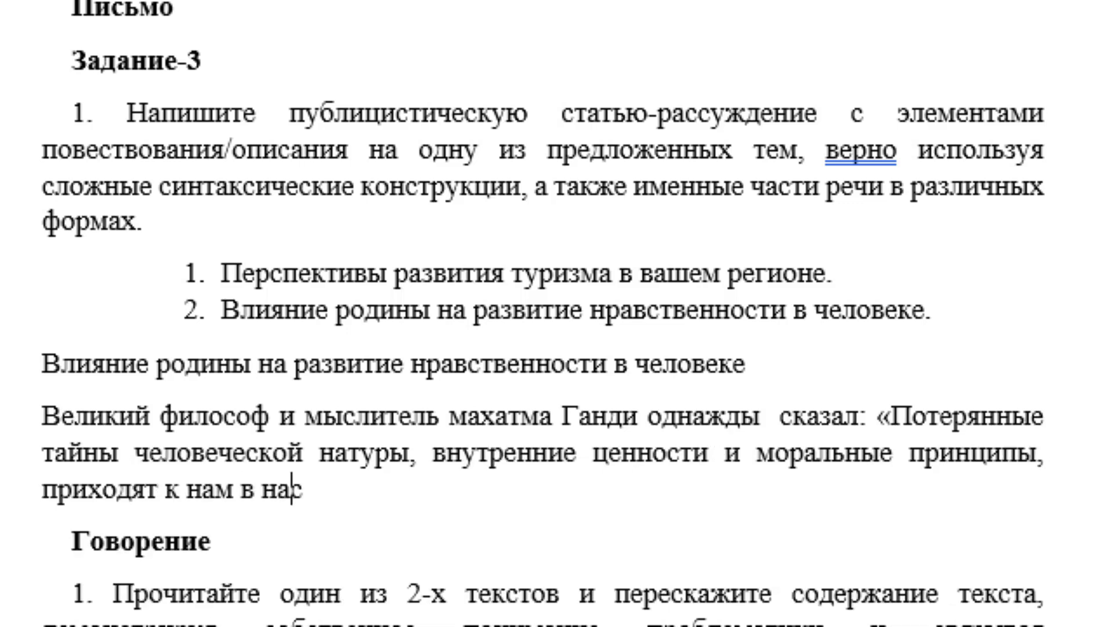
pyautogui.write('ледство')
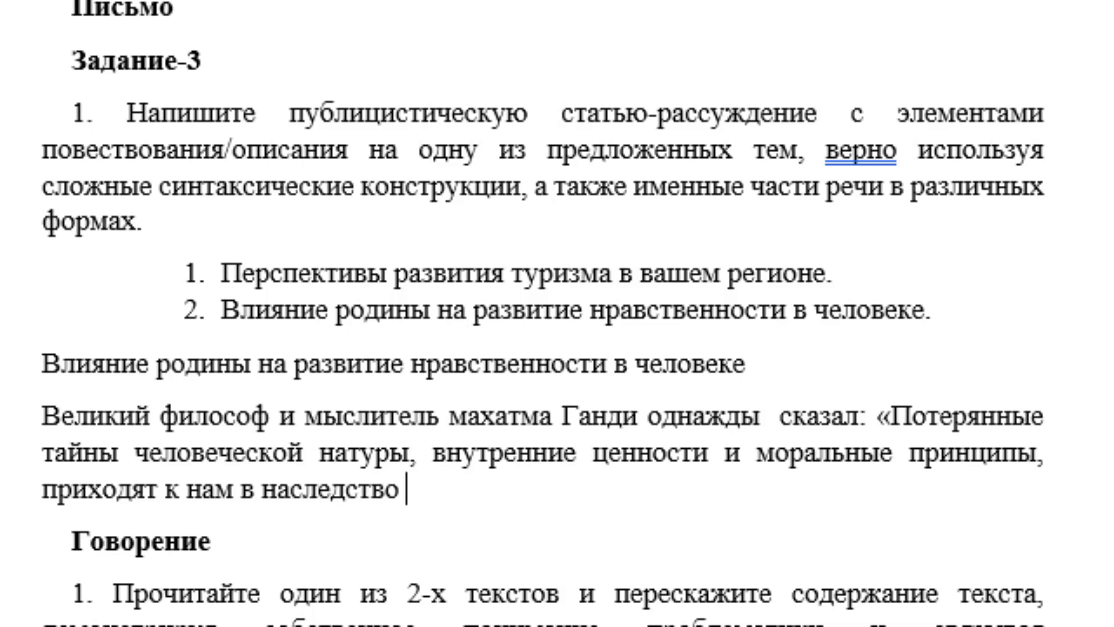
pyautogui.write('от наши')
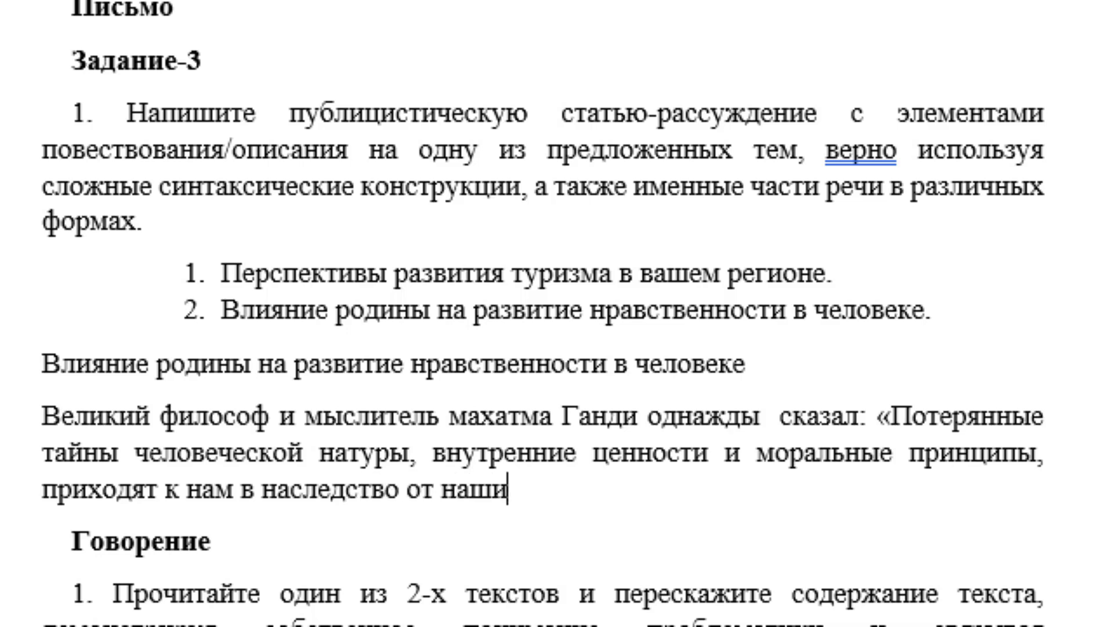
pyautogui.write('х ро')
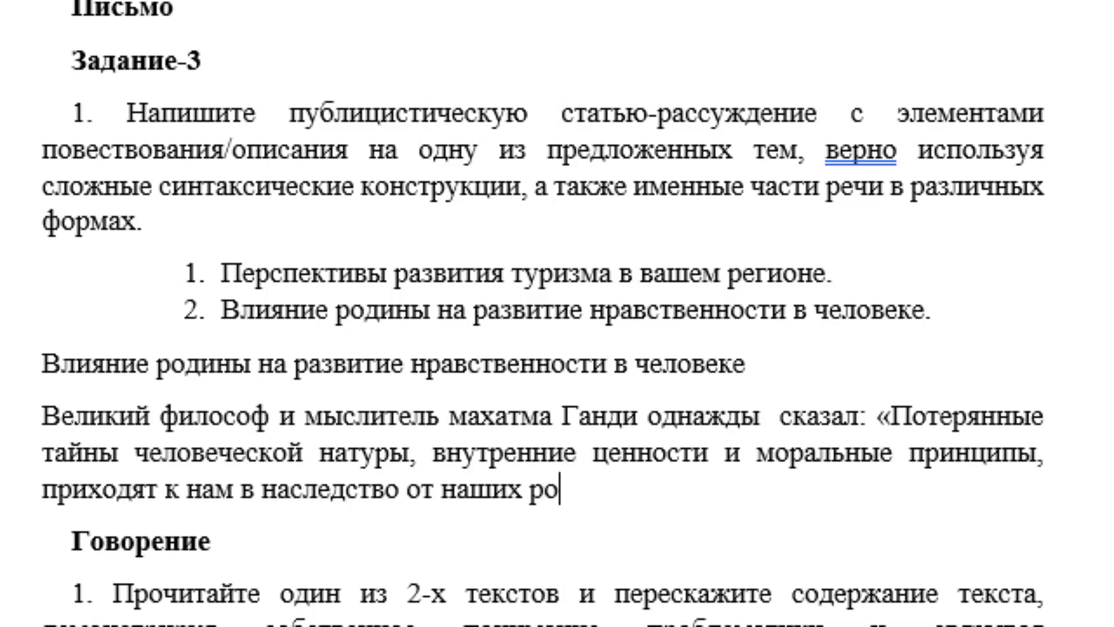
pyautogui.write('дителей,')
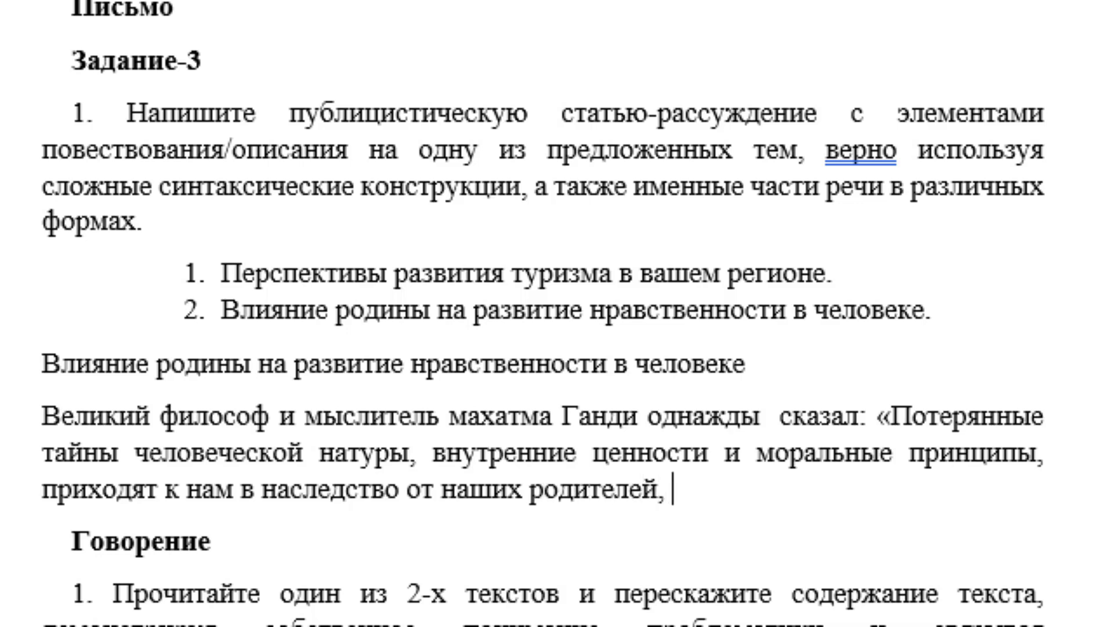
pyautogui.write('бабуш')
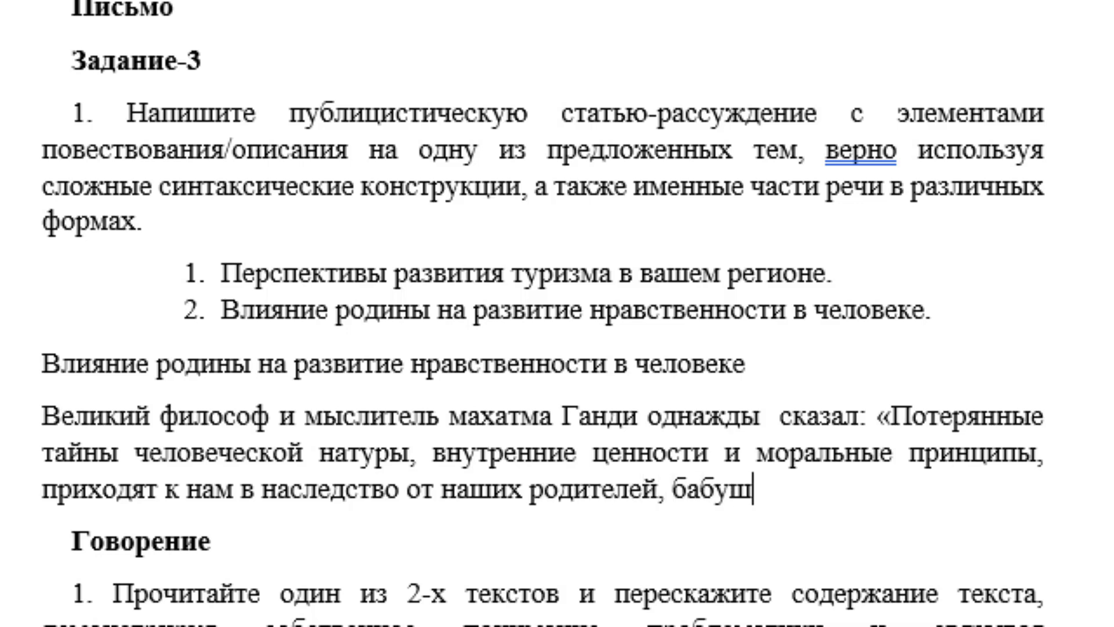
pyautogui.write('ек и деду')
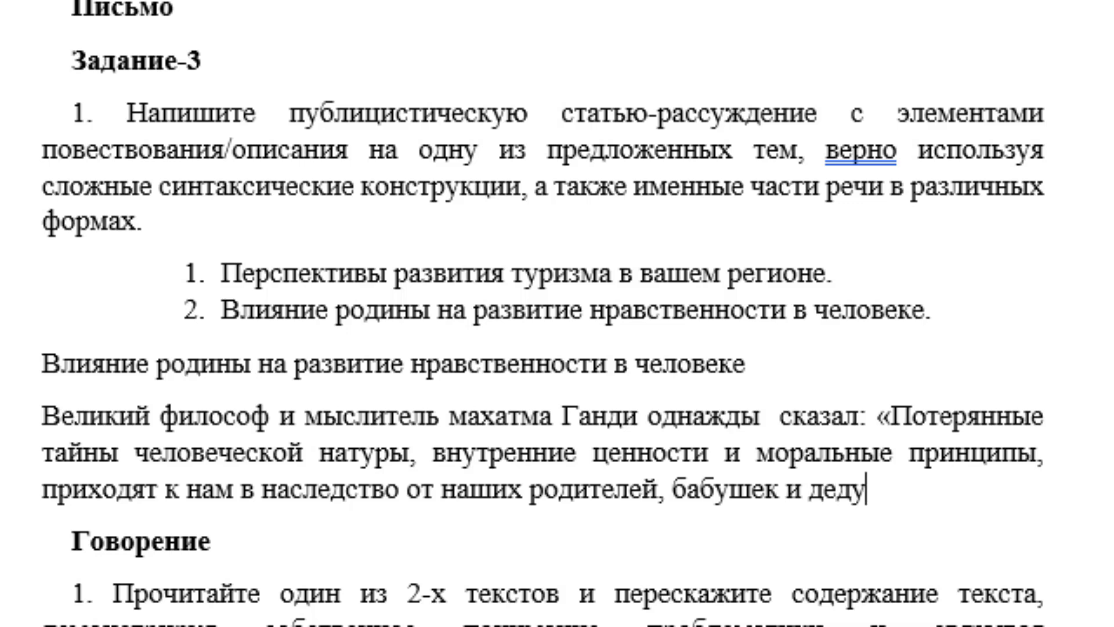
pyautogui.write('шек.')
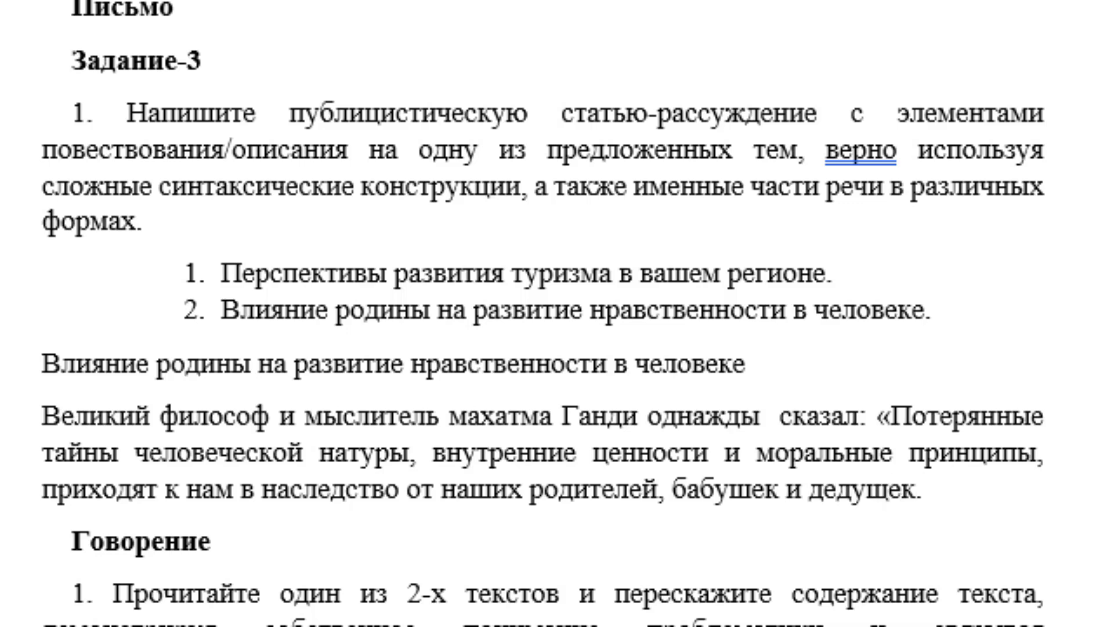
pyautogui.press('BackSpace')
pyautogui.press('BackSpace')
pyautogui.press('BackSpace')
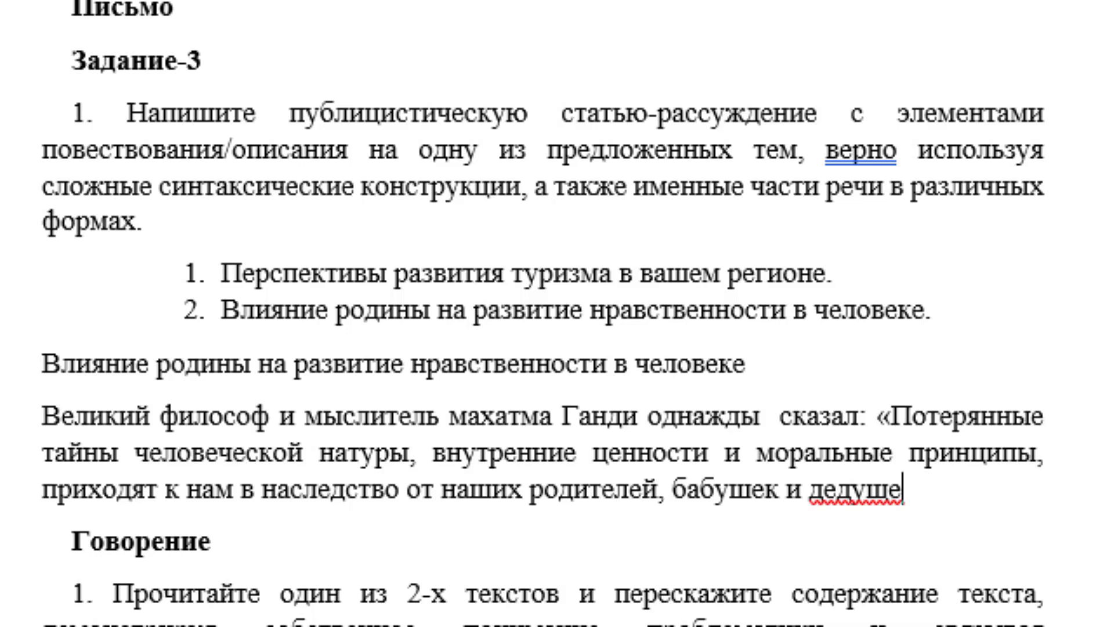
pyautogui.press('BackSpace')
pyautogui.press('BackSpace')
pyautogui.write('шек.')
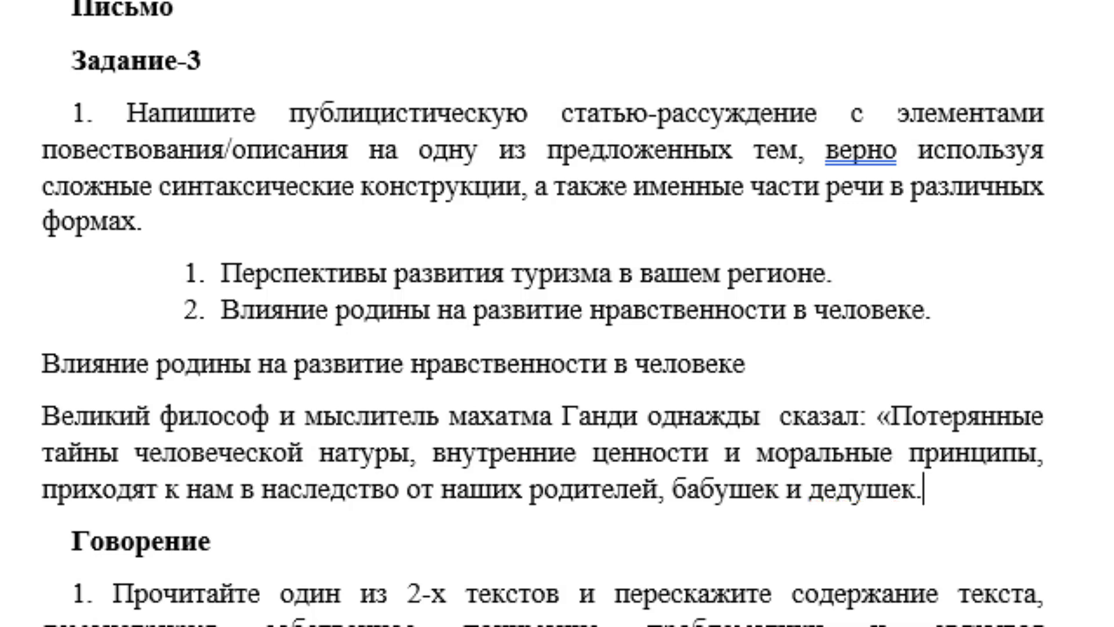
pyautogui.write(' они ')
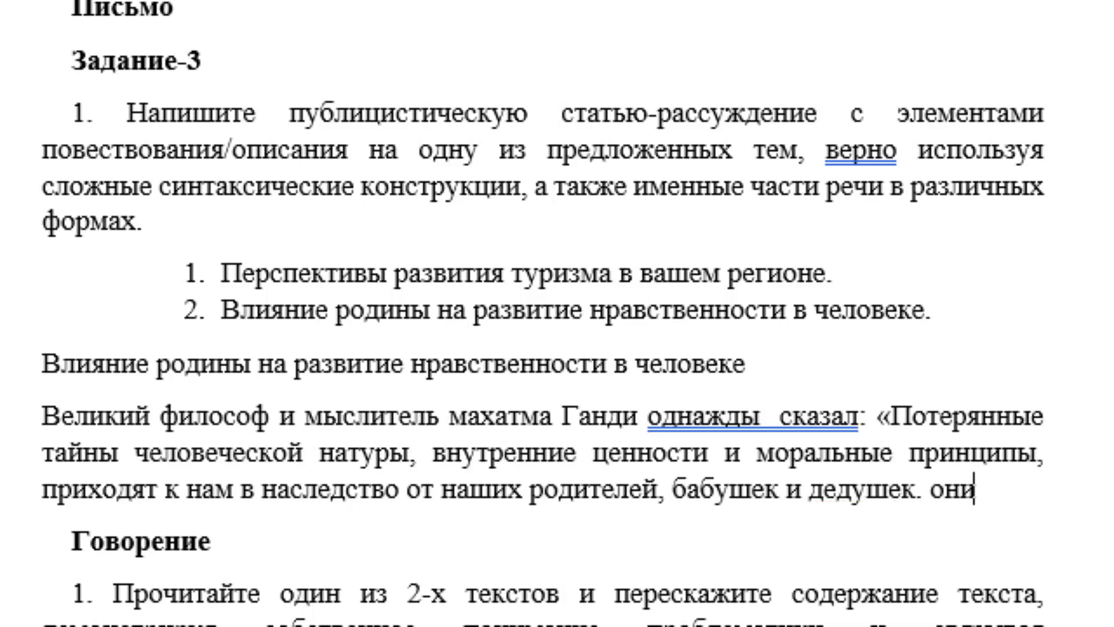
pyautogui.write('берут ')
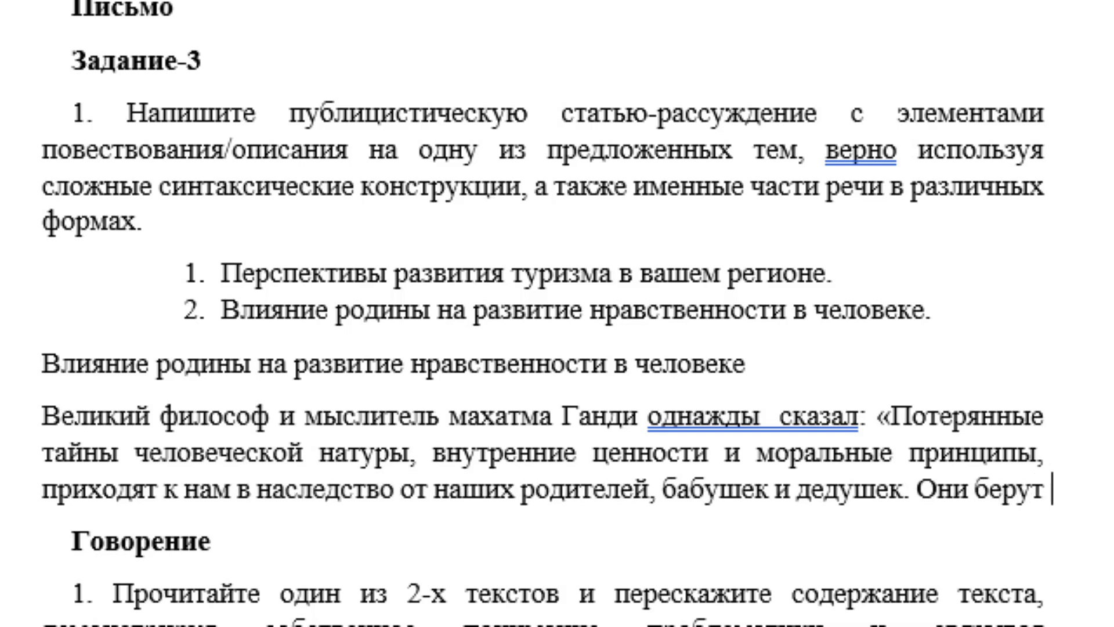
pyautogui.write('началов ')
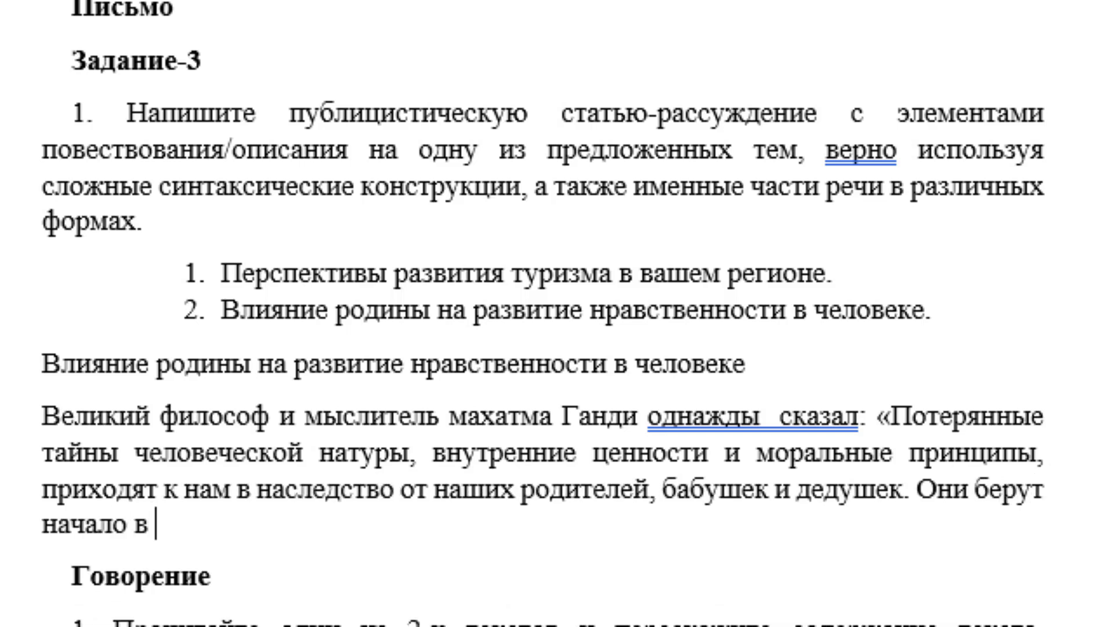
pyautogui.write('наших')
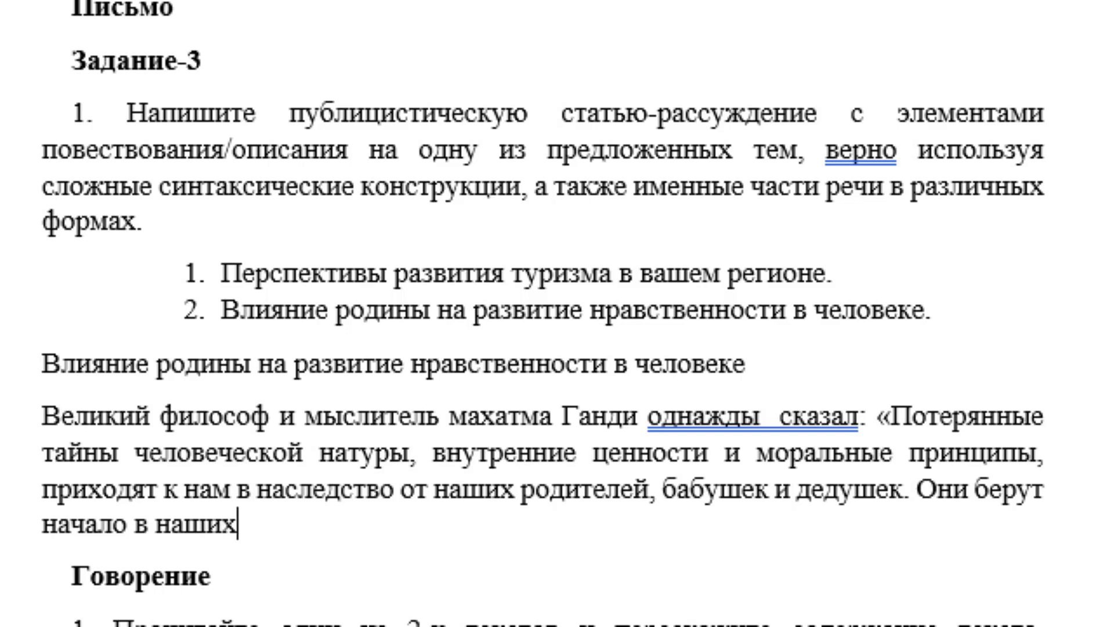
pyautogui.write(' ко')
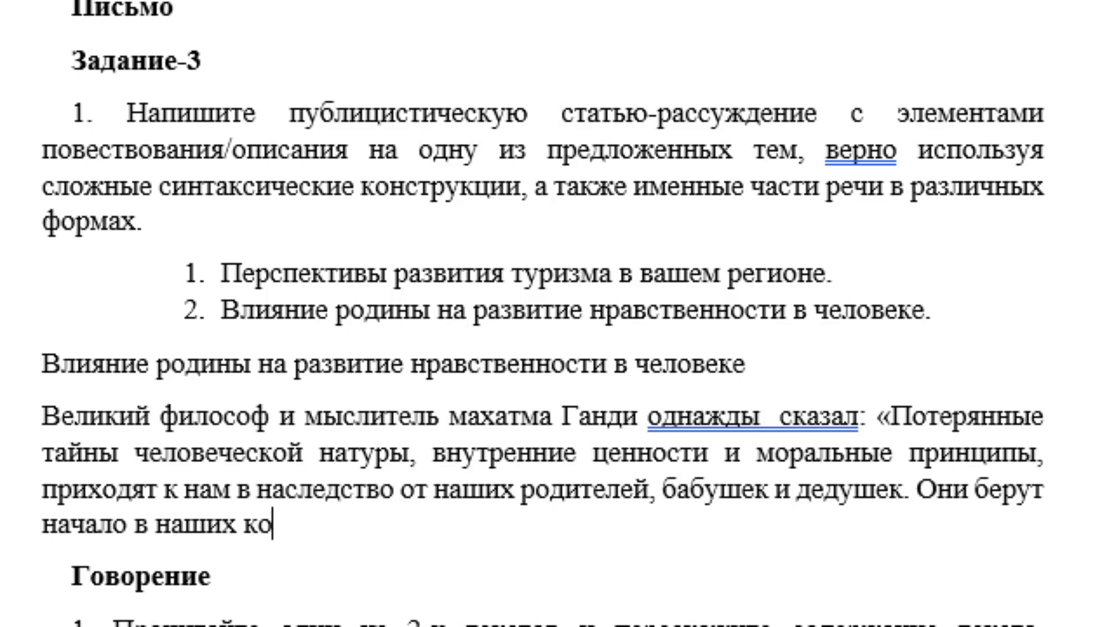
pyautogui.write('рнях,')
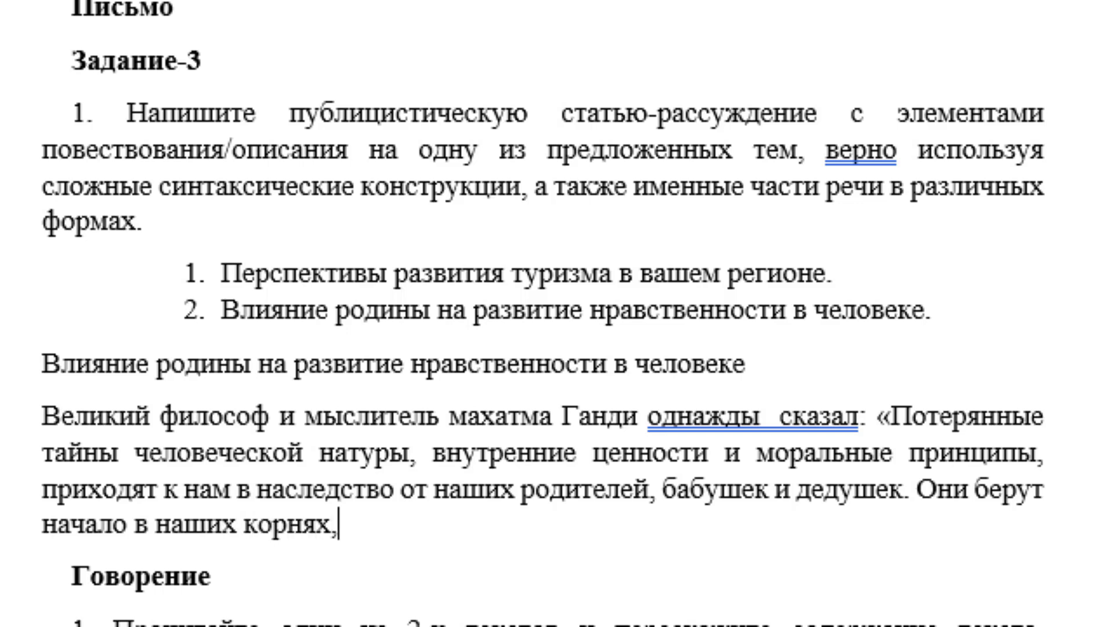
pyautogui.write(' в г')
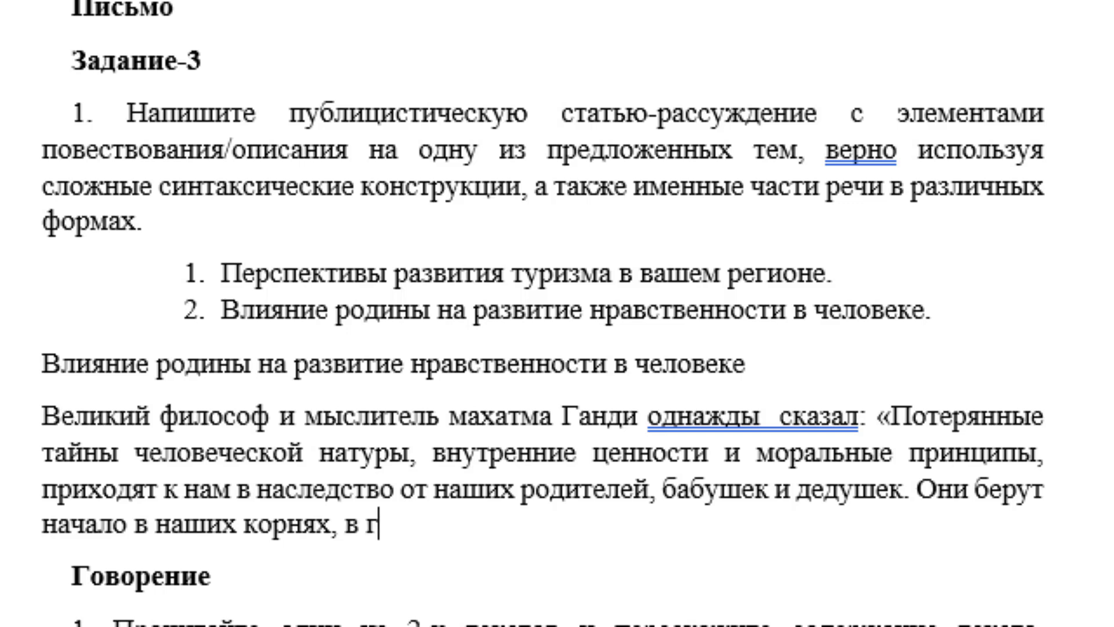
pyautogui.write('лубине')
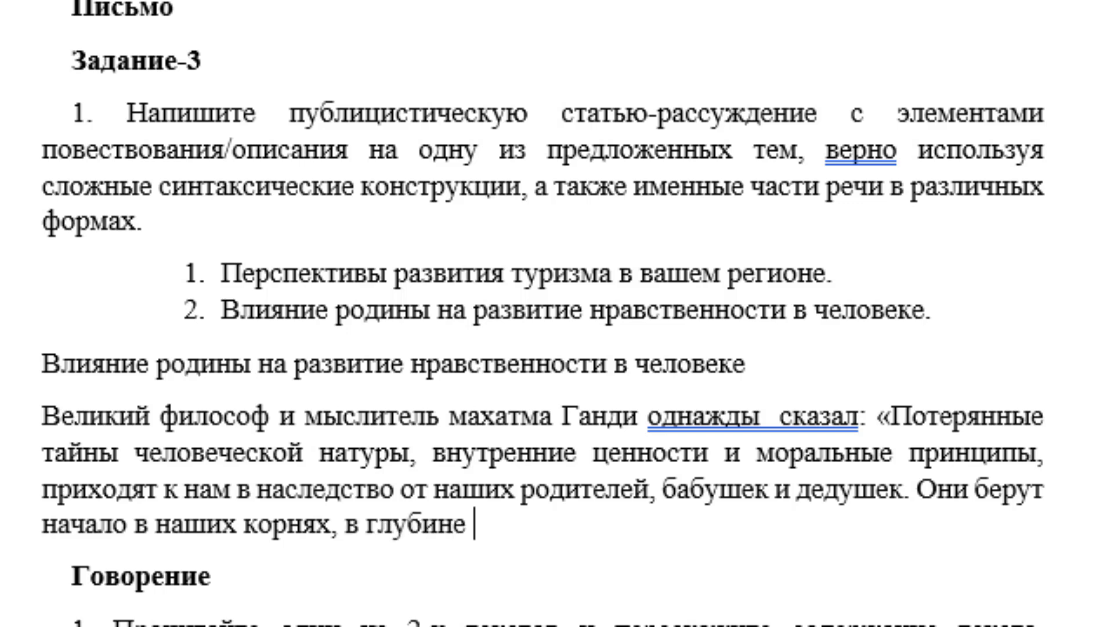
pyautogui.write('нашей род')
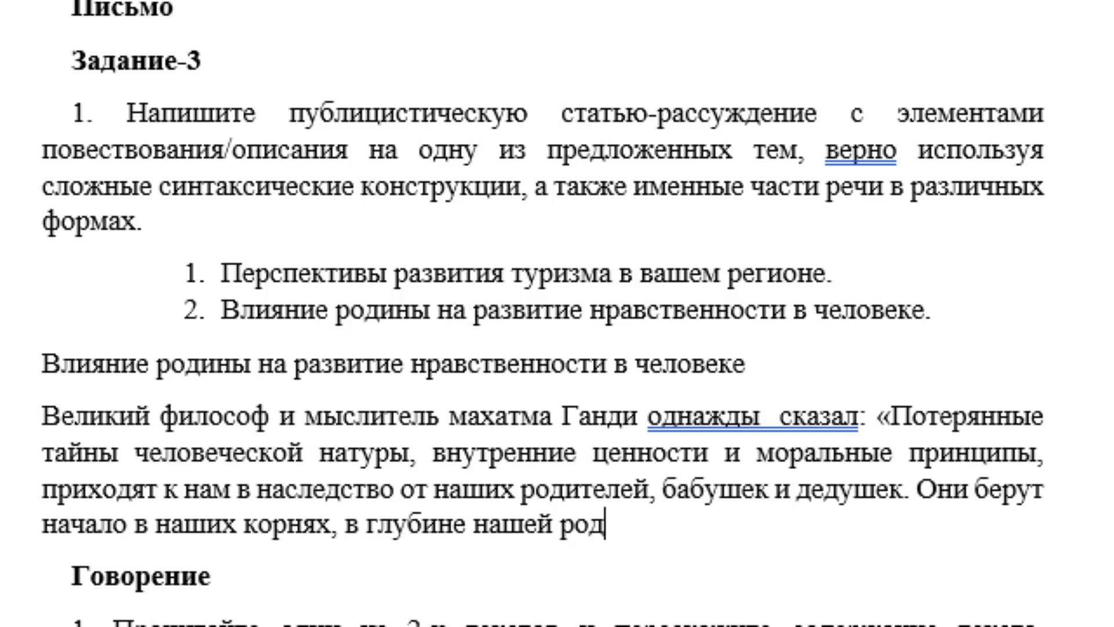
pyautogui.write('ины.')
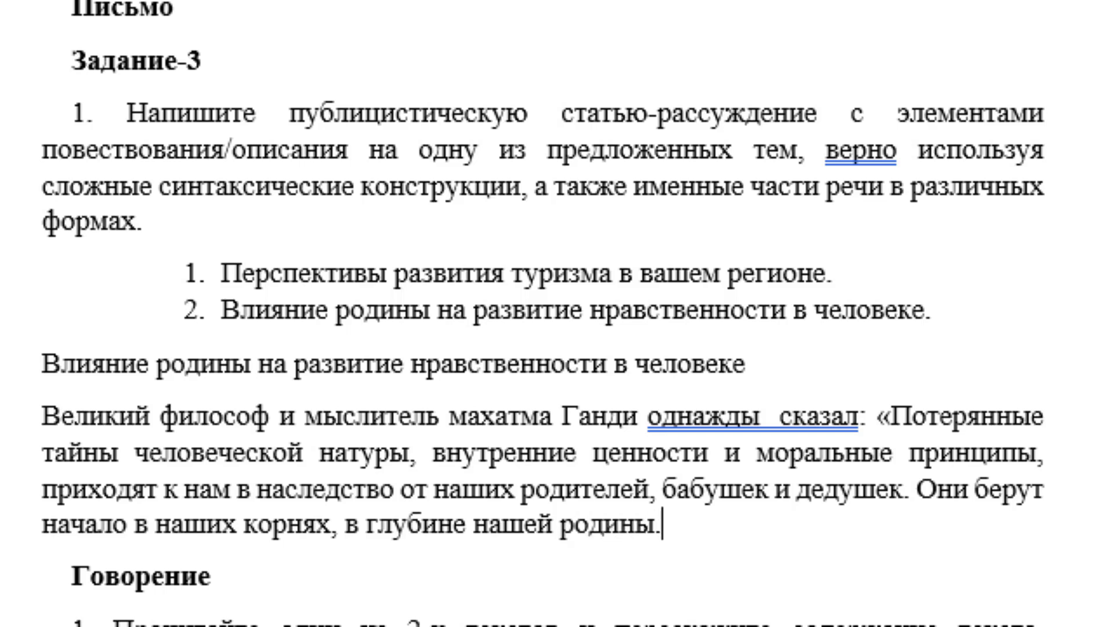
pyautogui.write('»')
# - Write a second paragraph: Gandhi's words remind us how strongly our homeland influences us
pyautogui.press('Return')
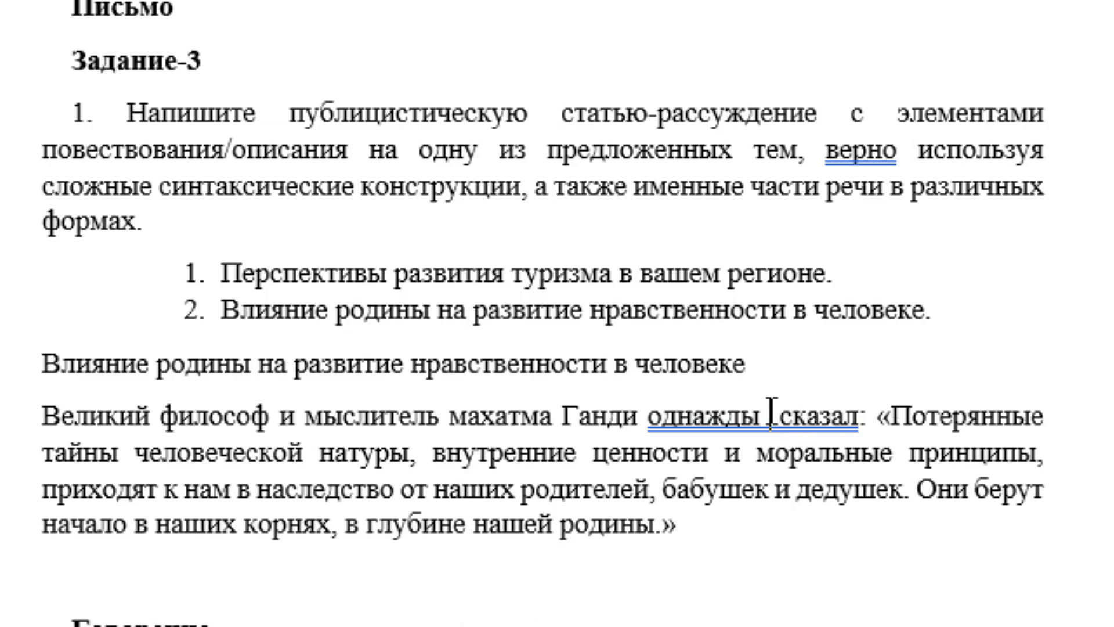
pyautogui.scroll(-1, 771, 413)
pyautogui.scroll(-1, 709, 386)
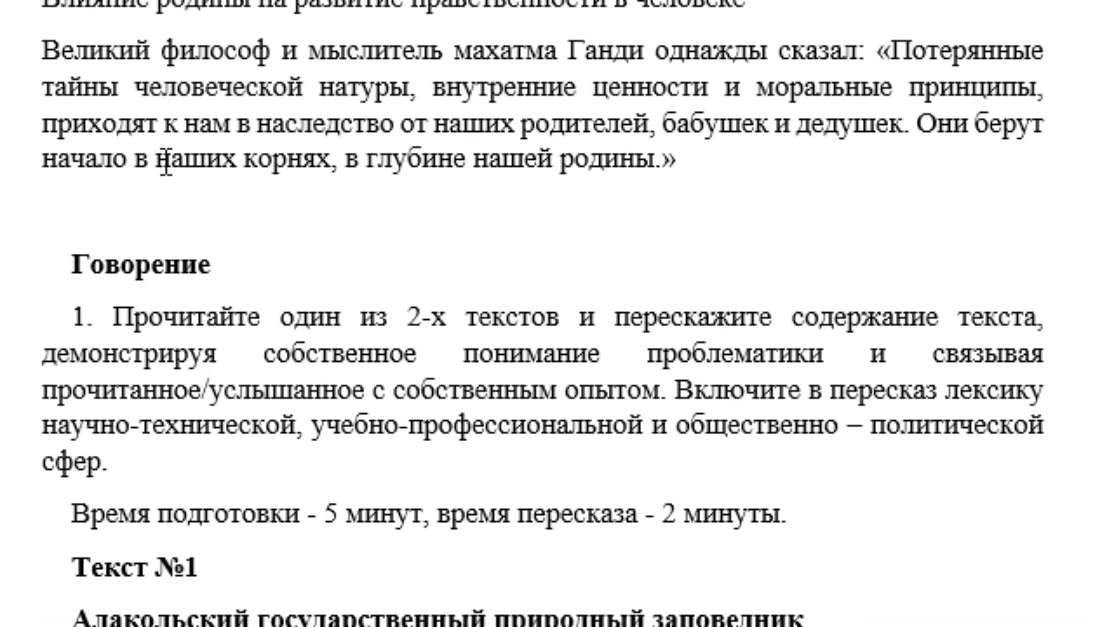
pyautogui.click(95, 199)
pyautogui.write('слова га')
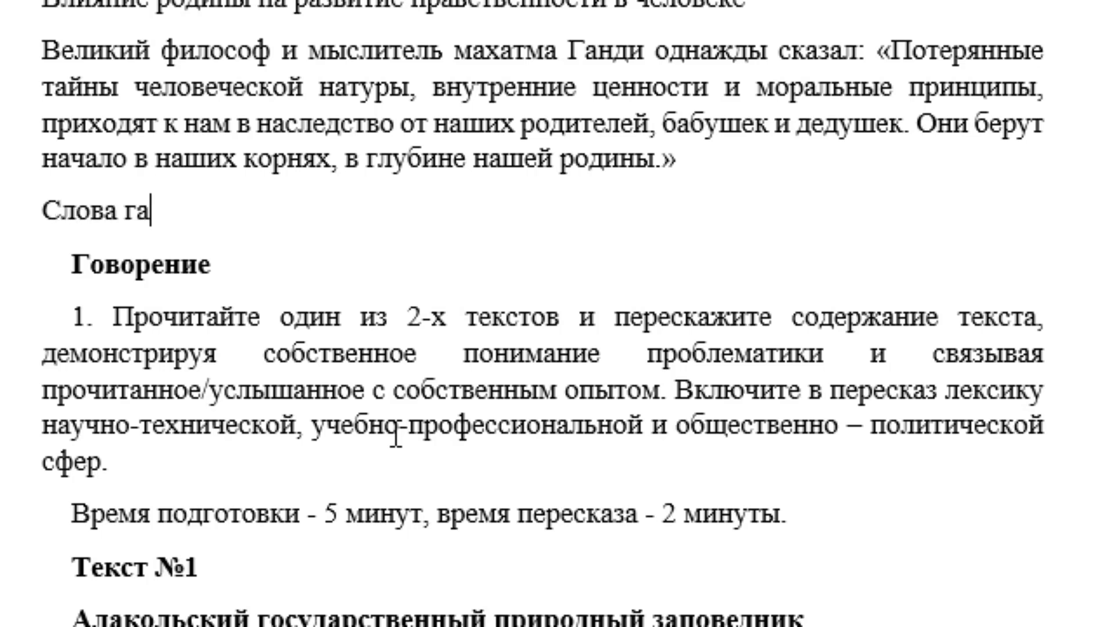
pyautogui.write('нди яв')
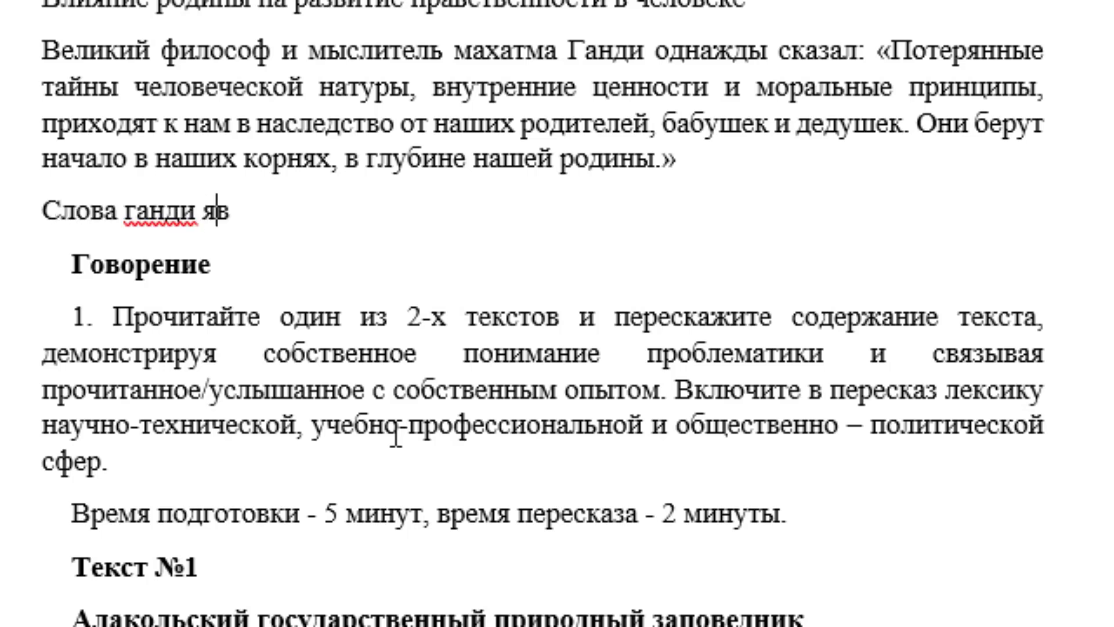
pyautogui.write('ляютс')
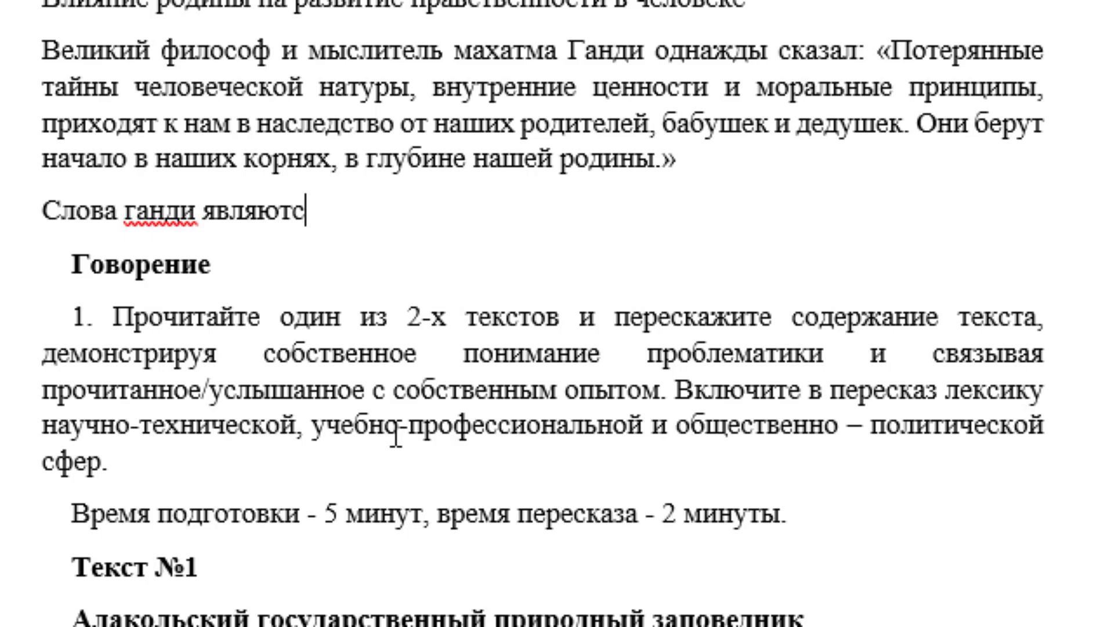
pyautogui.write('яважн')
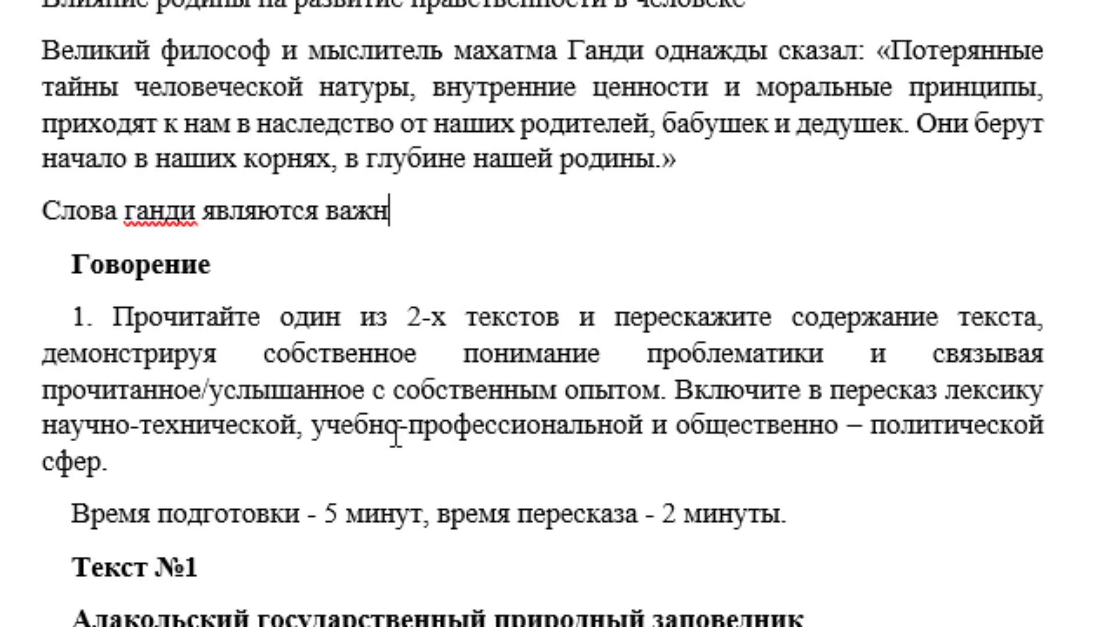
pyautogui.write('ымнапом')
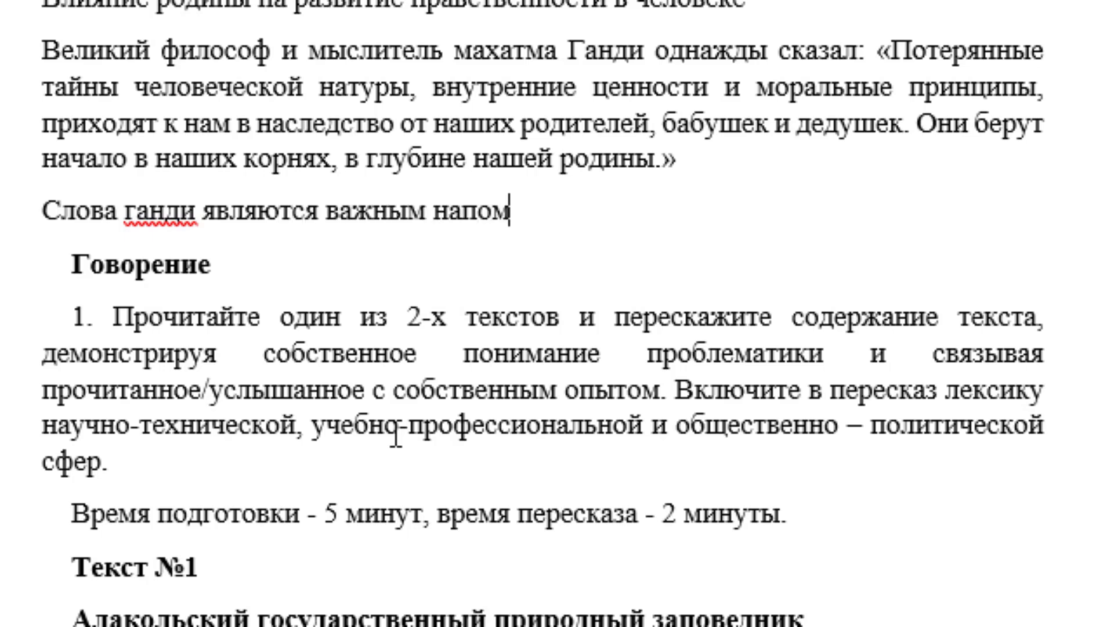
pyautogui.write('о')
pyautogui.write('и')
pyautogui.write('нанием о')
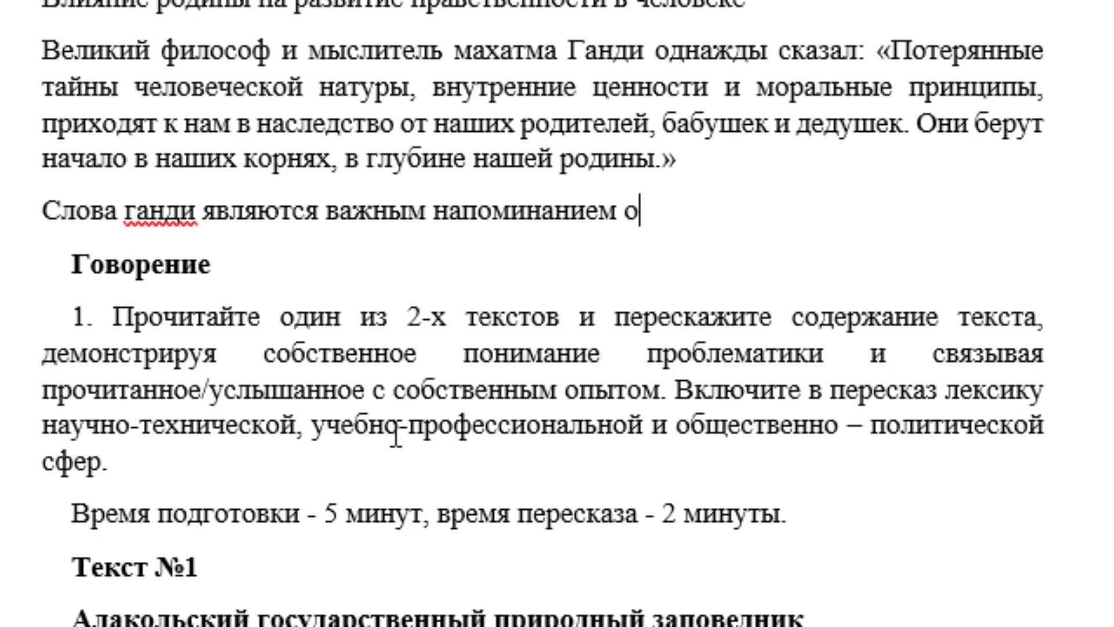
pyautogui.write(' том, ')
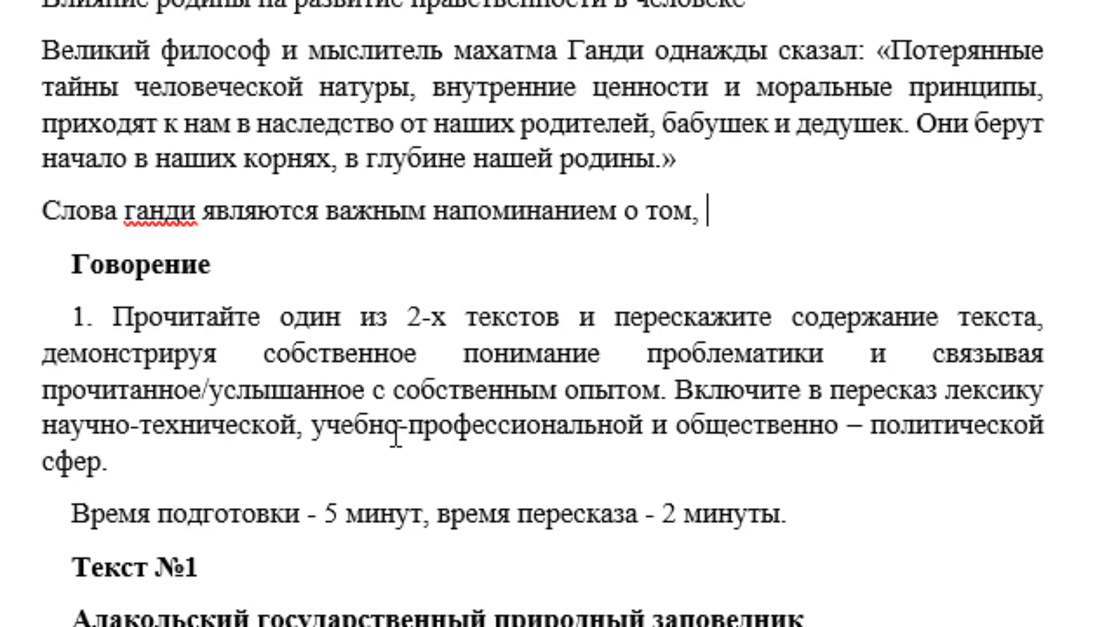
pyautogui.write('как наша ')
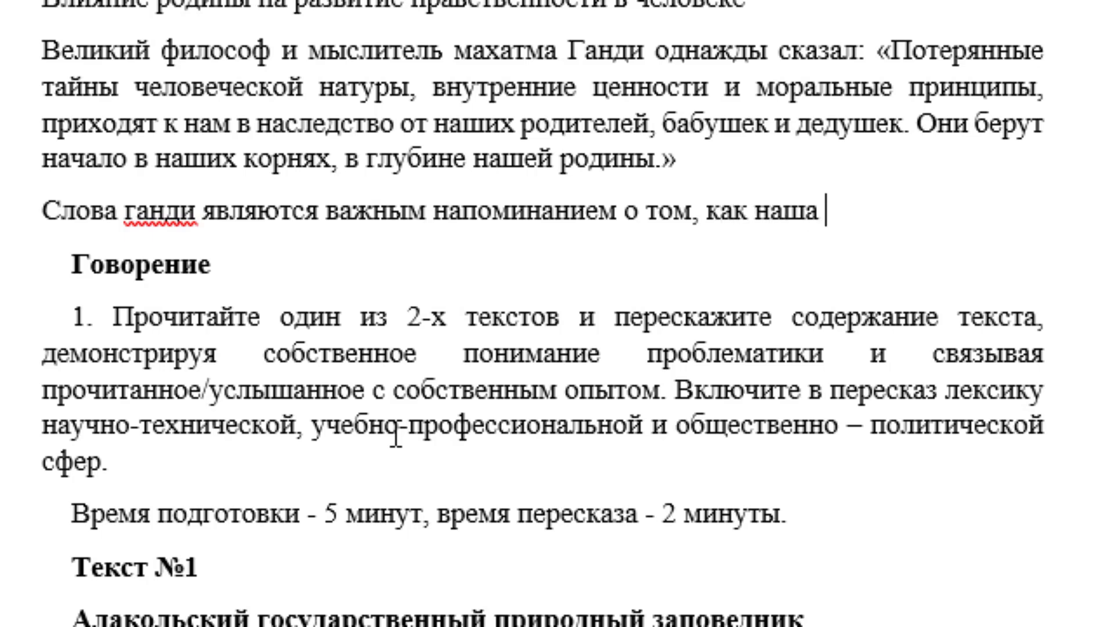
pyautogui.write('родина ')
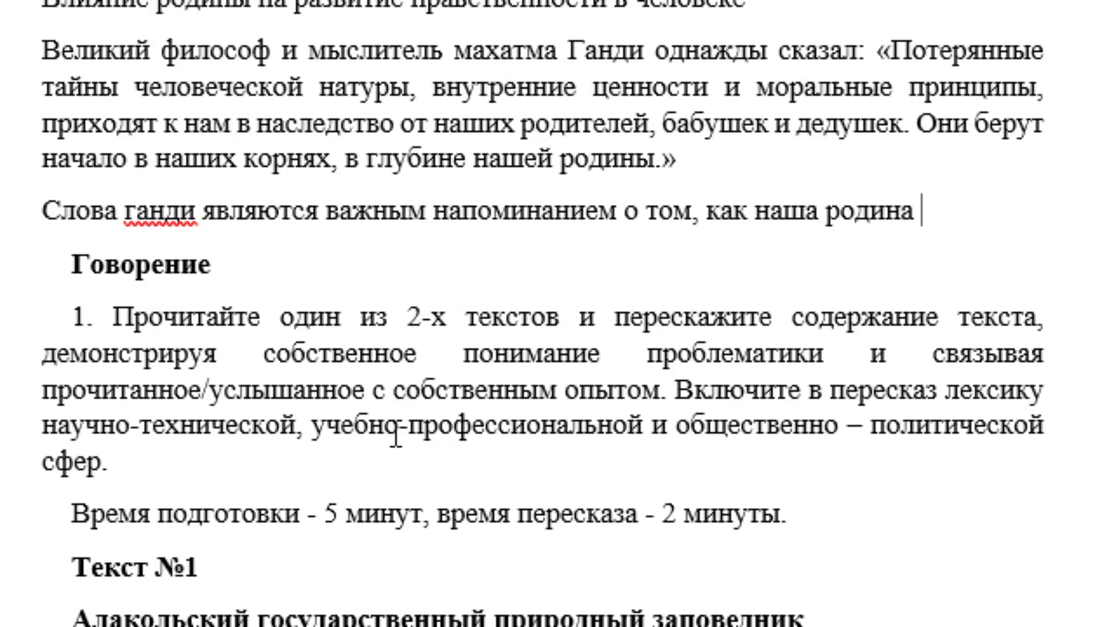
pyautogui.write('оказыва')
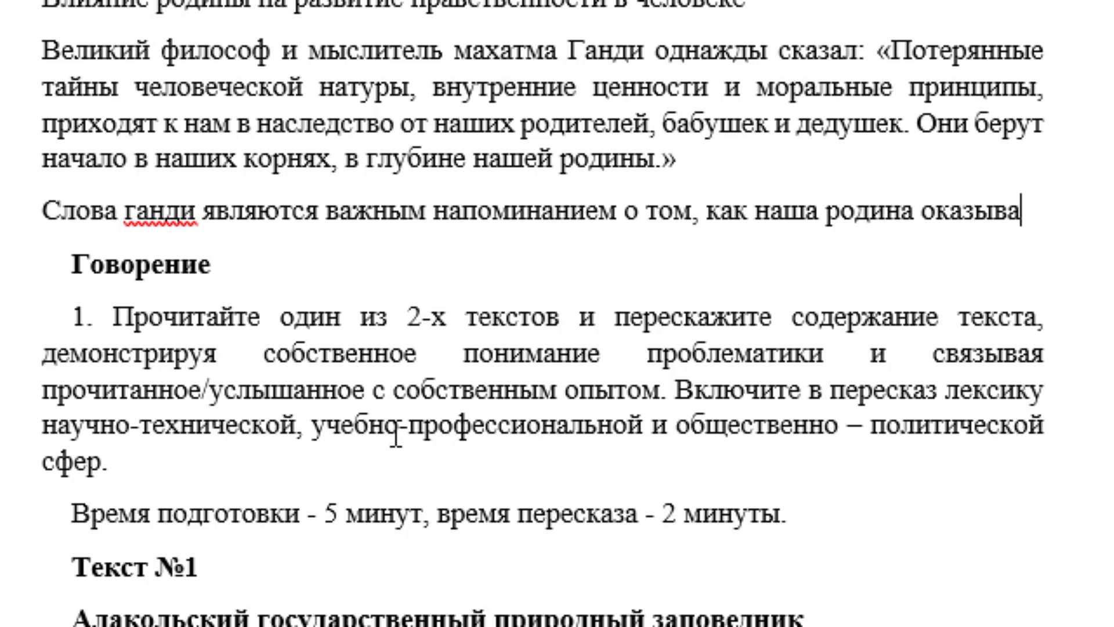
pyautogui.write('ет ог')
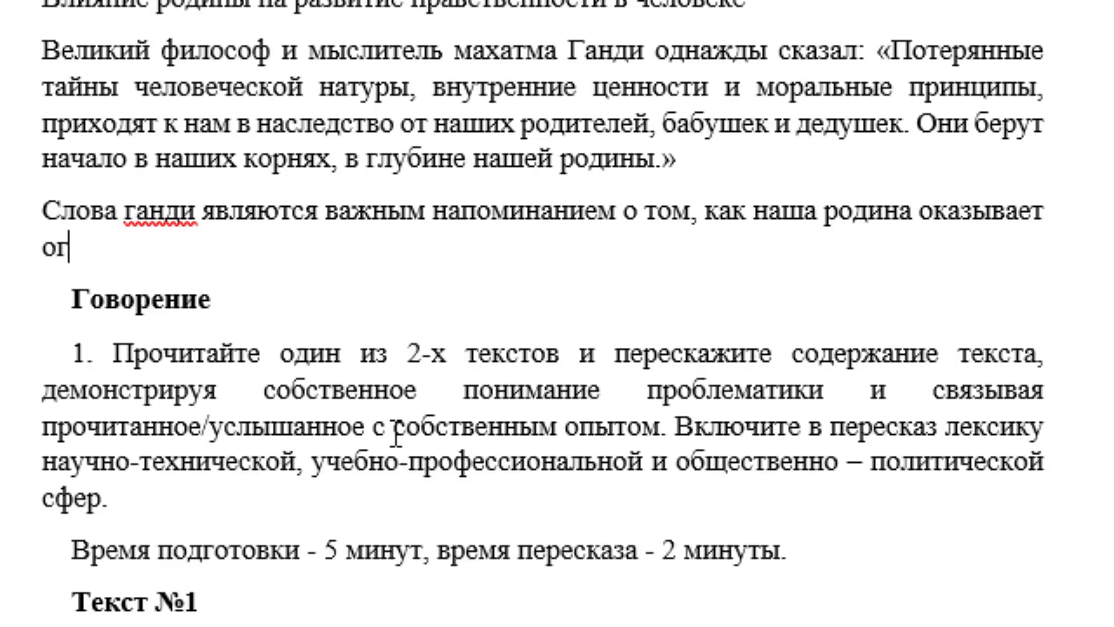
pyautogui.write('ромное вли')
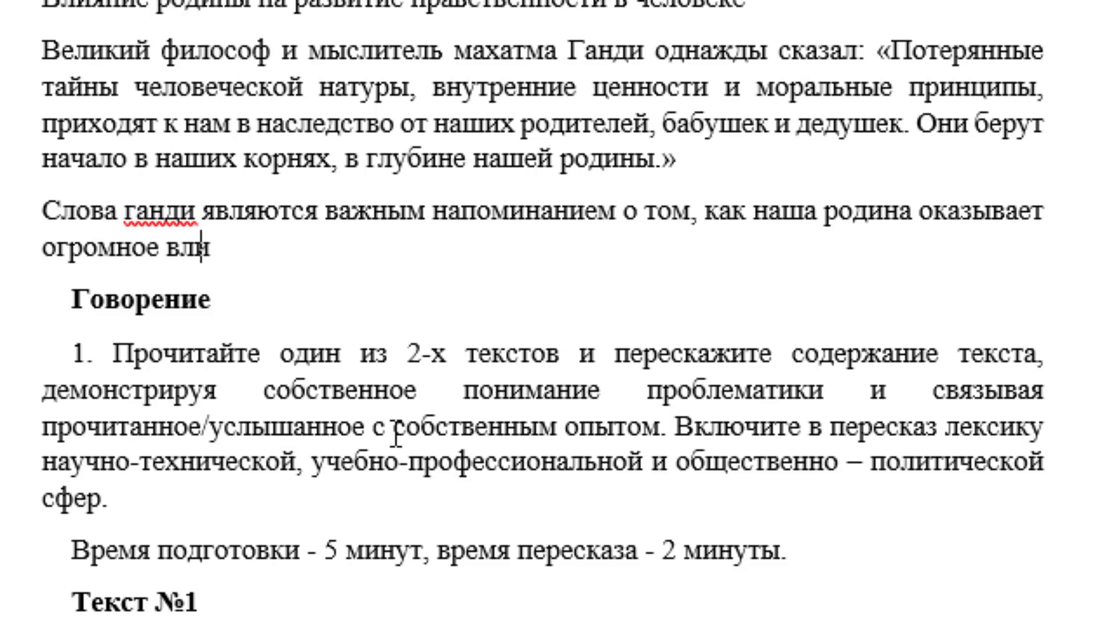
pyautogui.write('яние на')
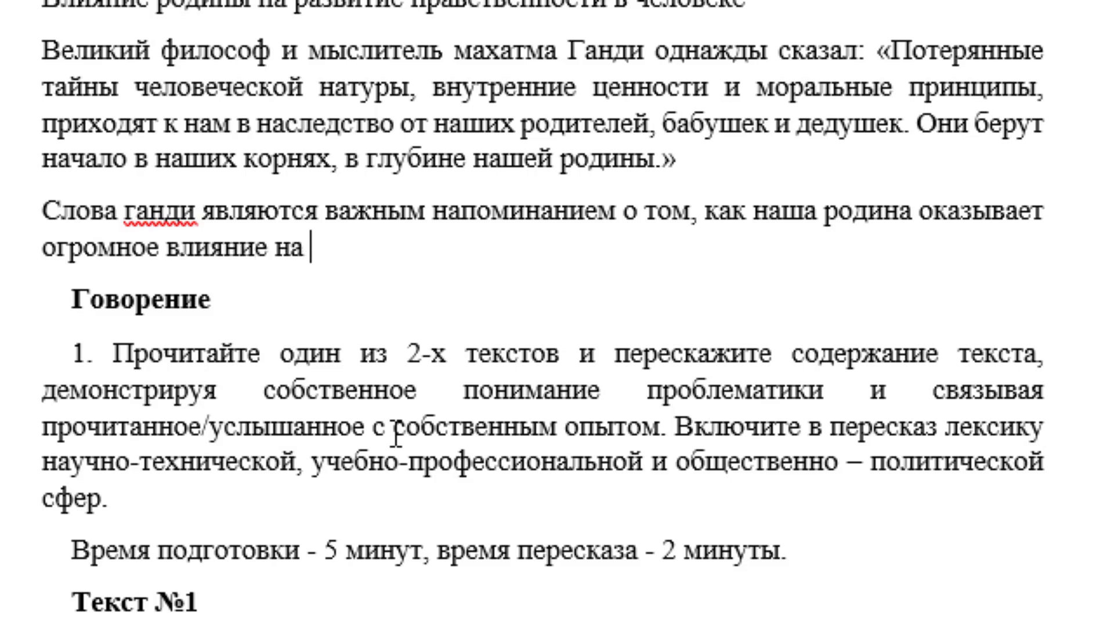
pyautogui.write('развитие ')
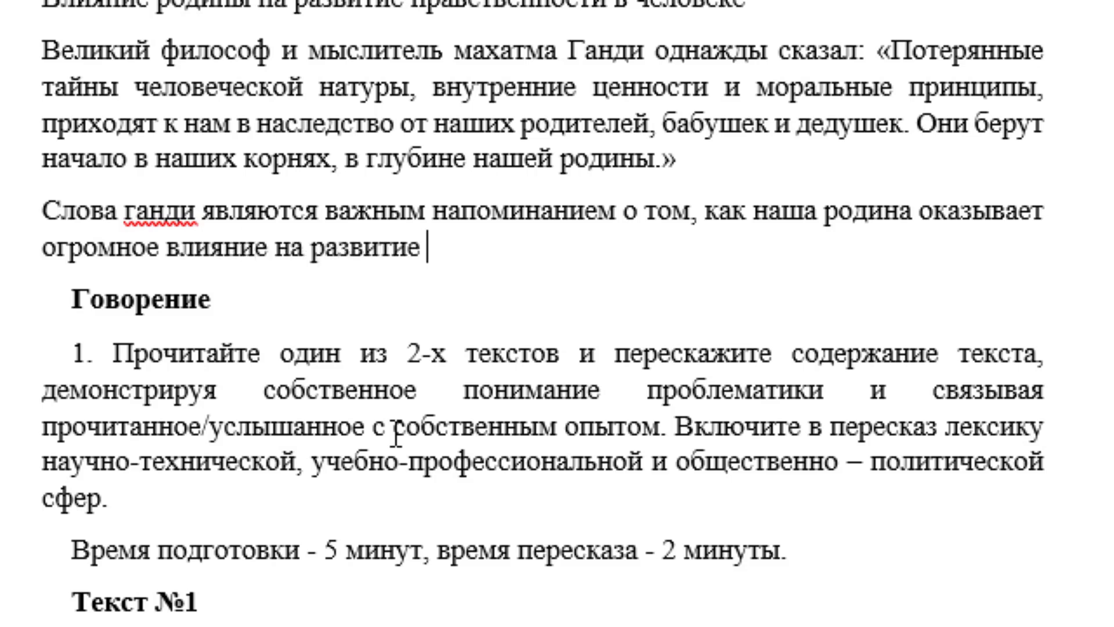
pyautogui.write('нашей н')
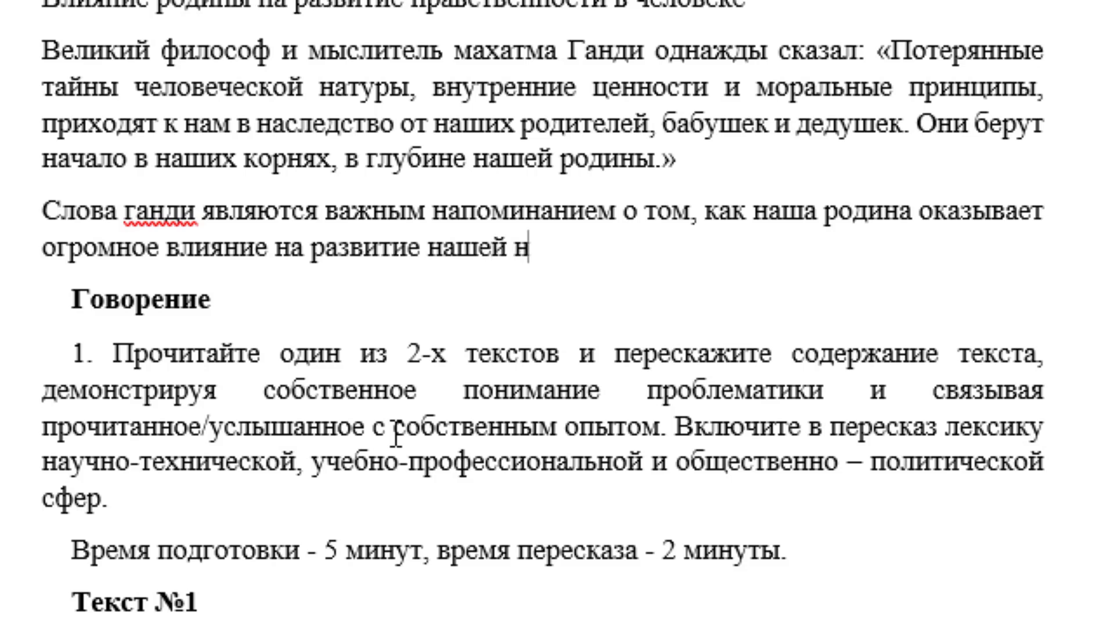
pyautogui.write('равственн')
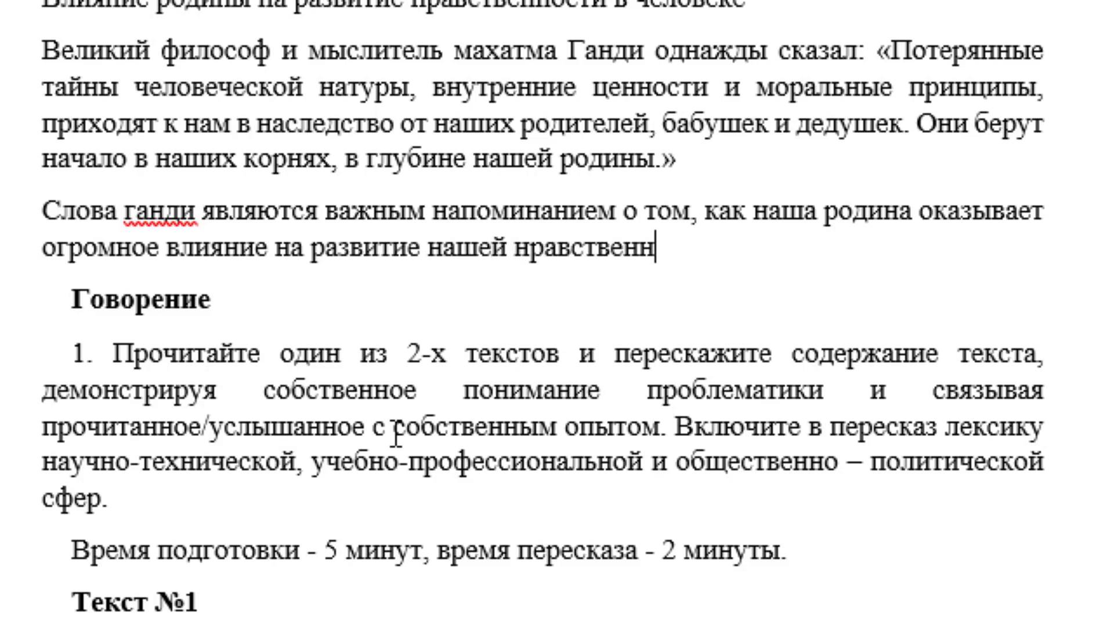
pyautogui.write('ости.')
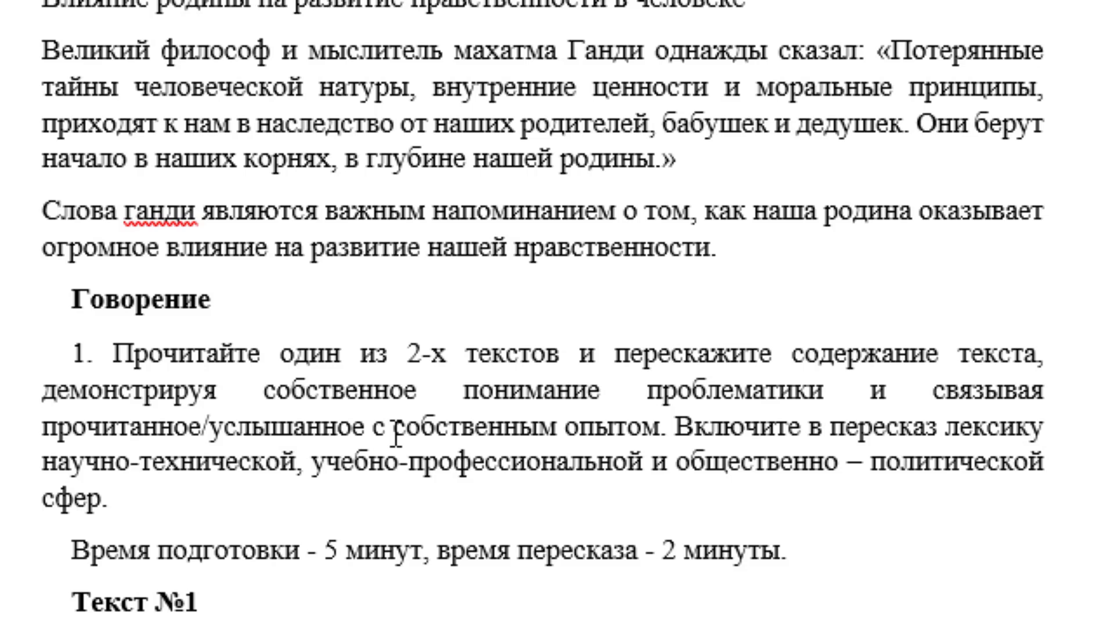
pyautogui.write('родина ')
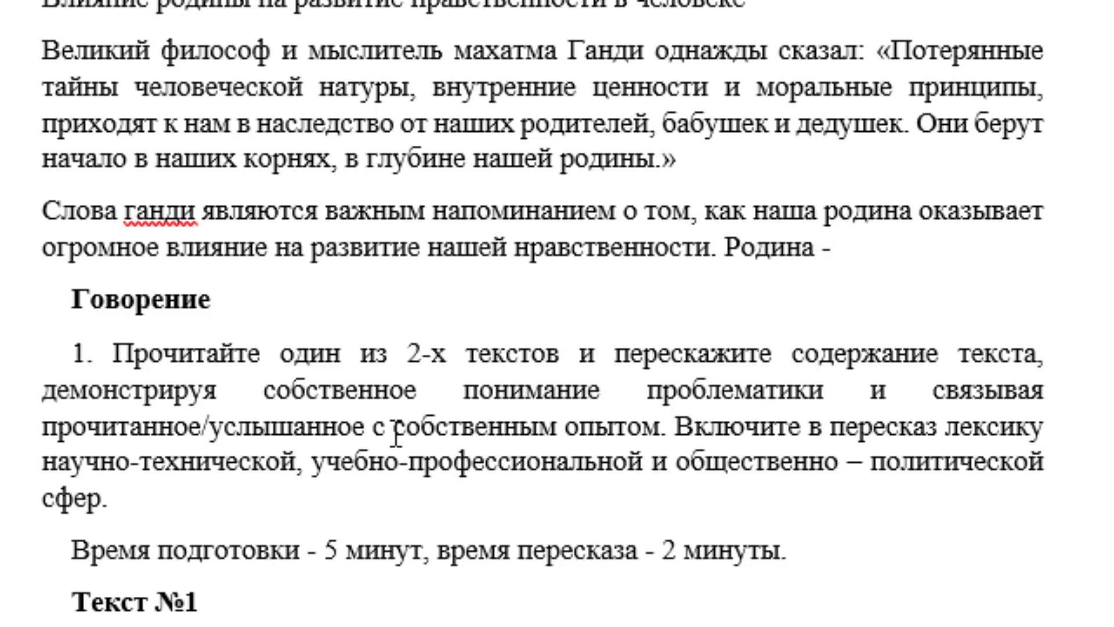
pyautogui.write('то не')
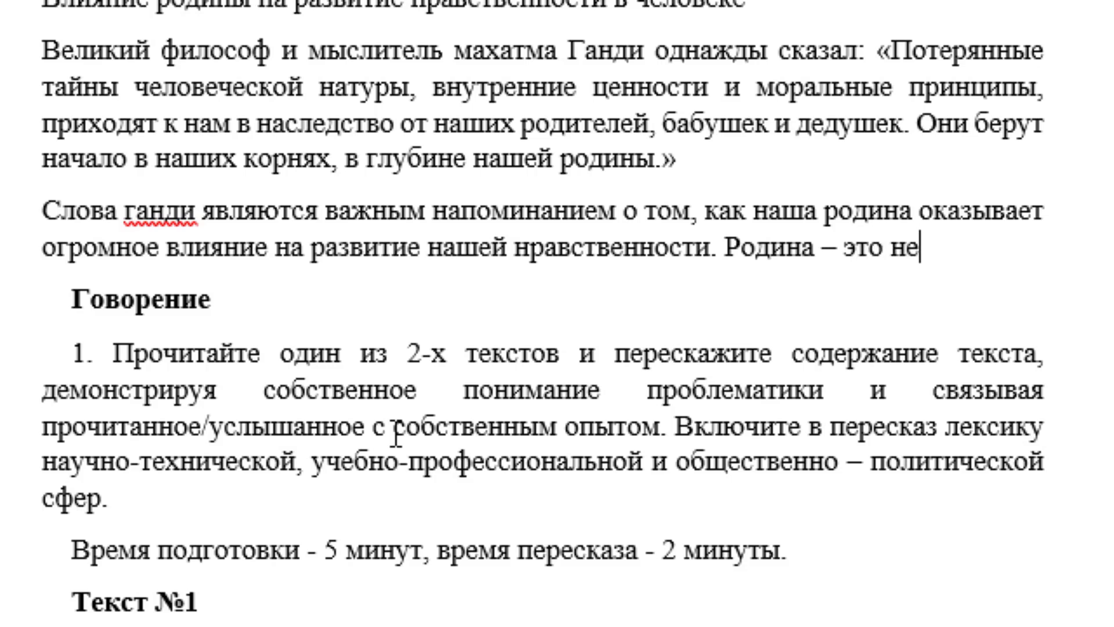
pyautogui.write(' только ')
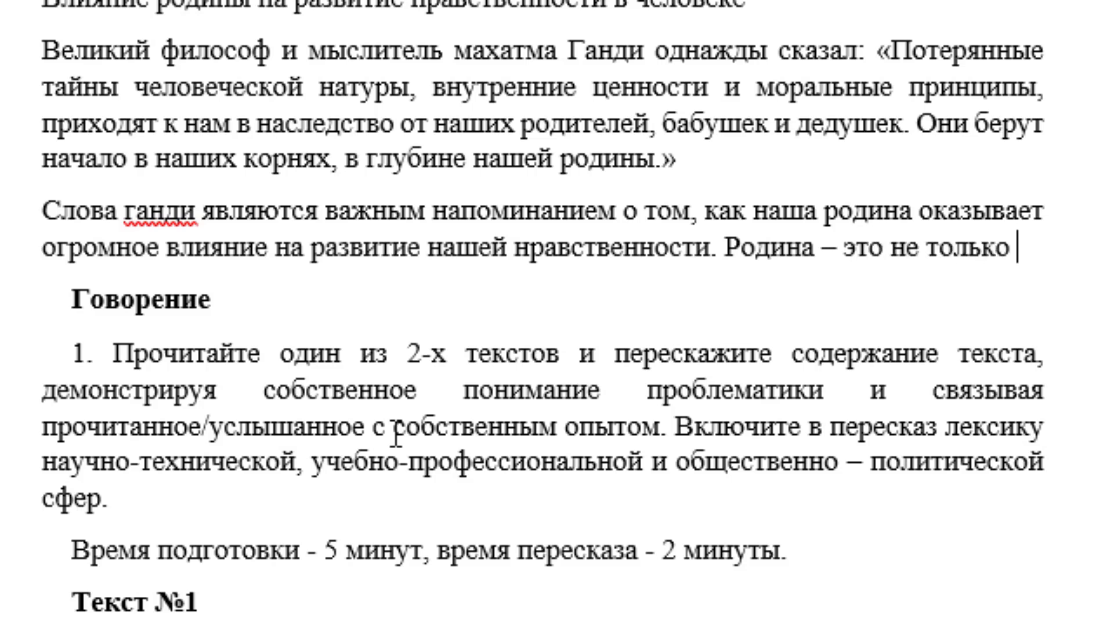
pyautogui.write('место, г')
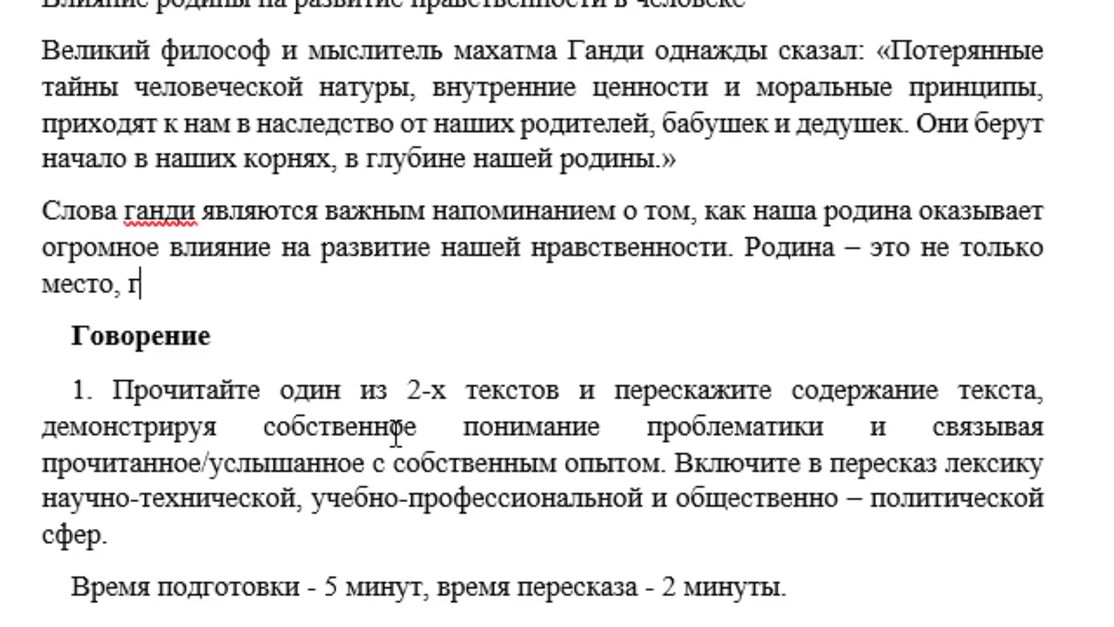
pyautogui.write('де')
pyautogui.write('де мы')
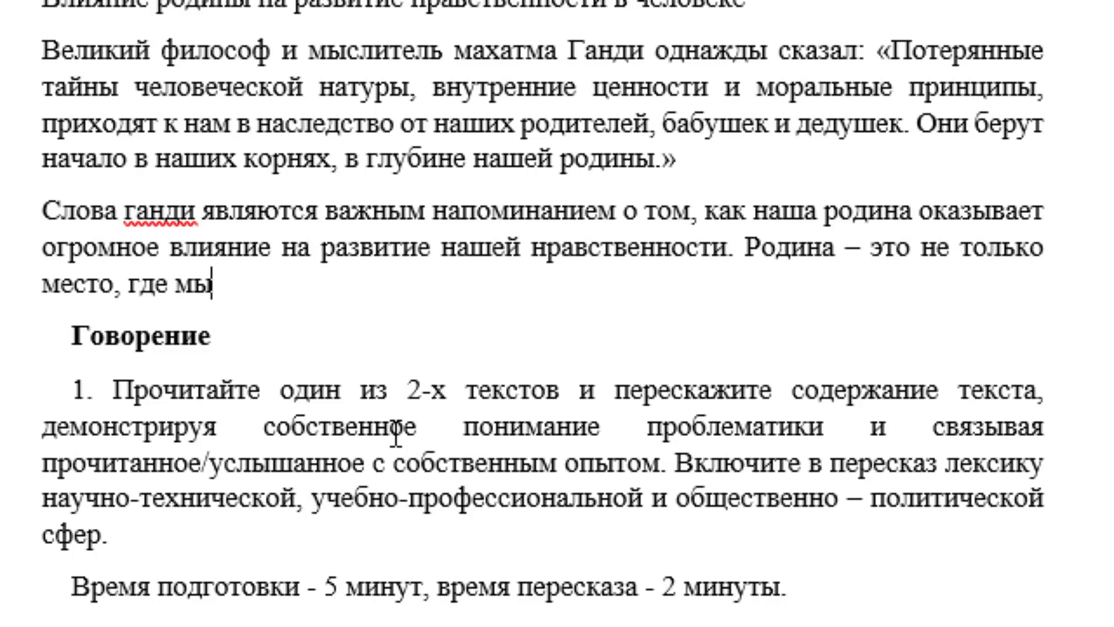
pyautogui.write(' родилис')
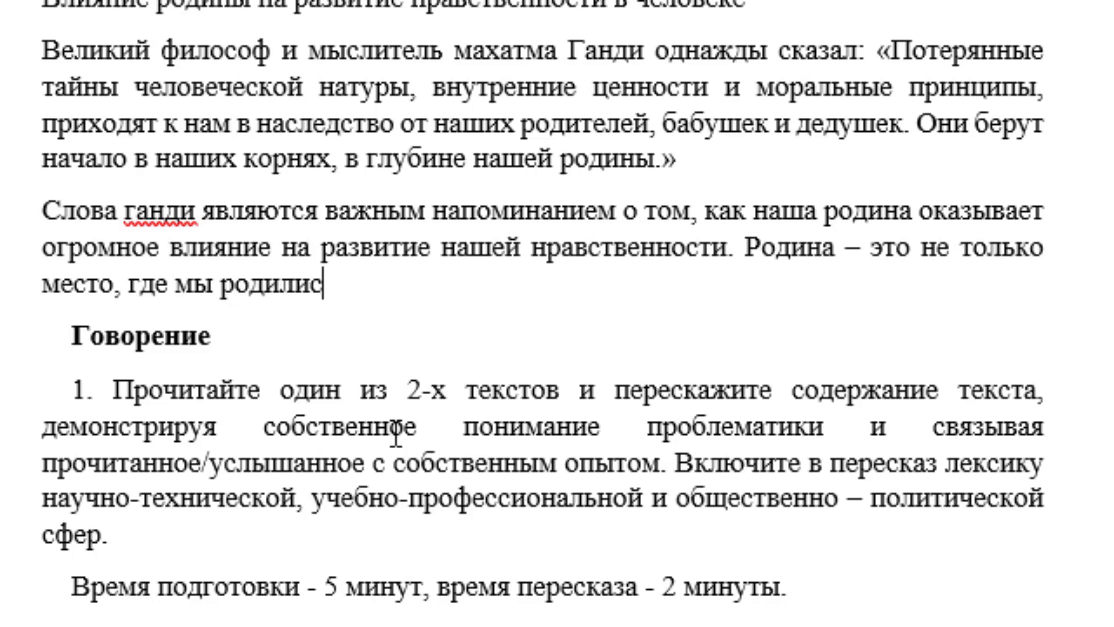
pyautogui.write('ь, н')
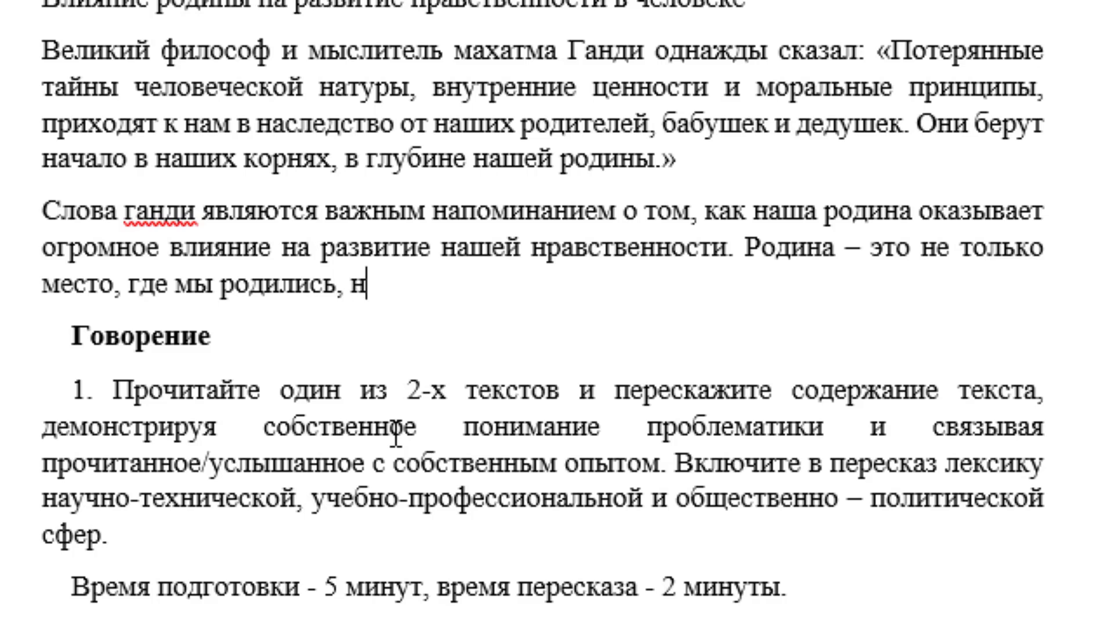
pyautogui.write('о и метсо ')
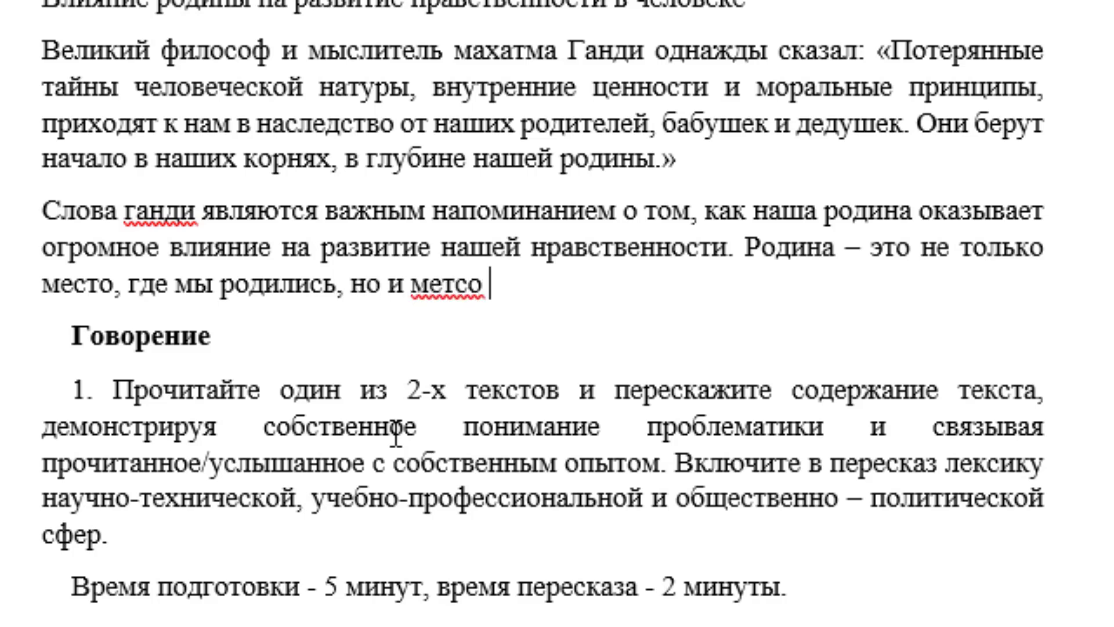
pyautogui.write('гд')
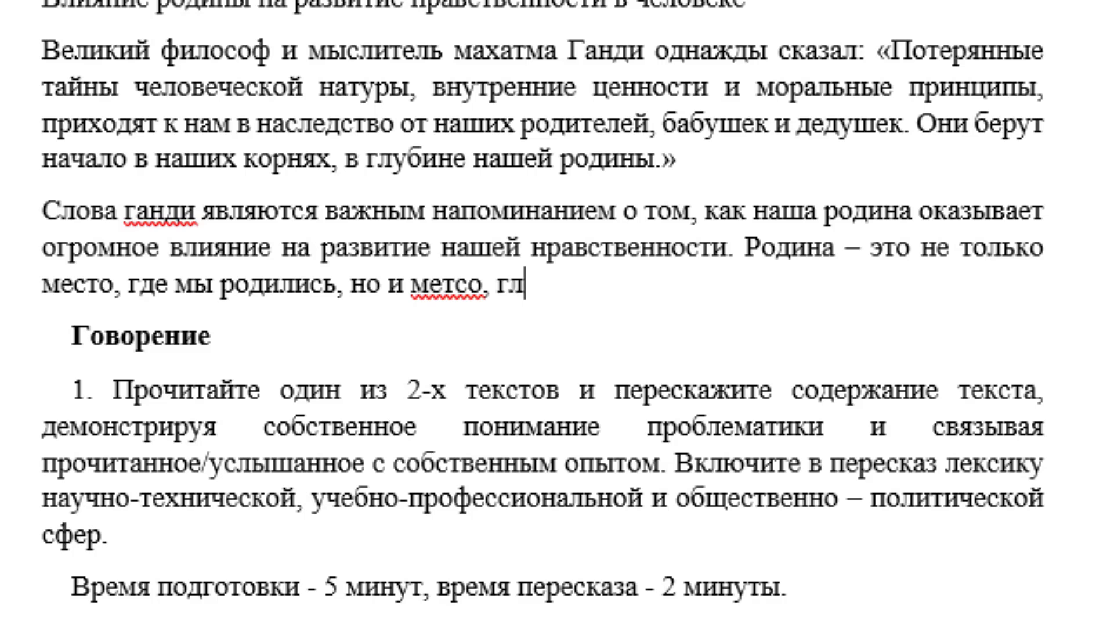
pyautogui.write('е мы вы')
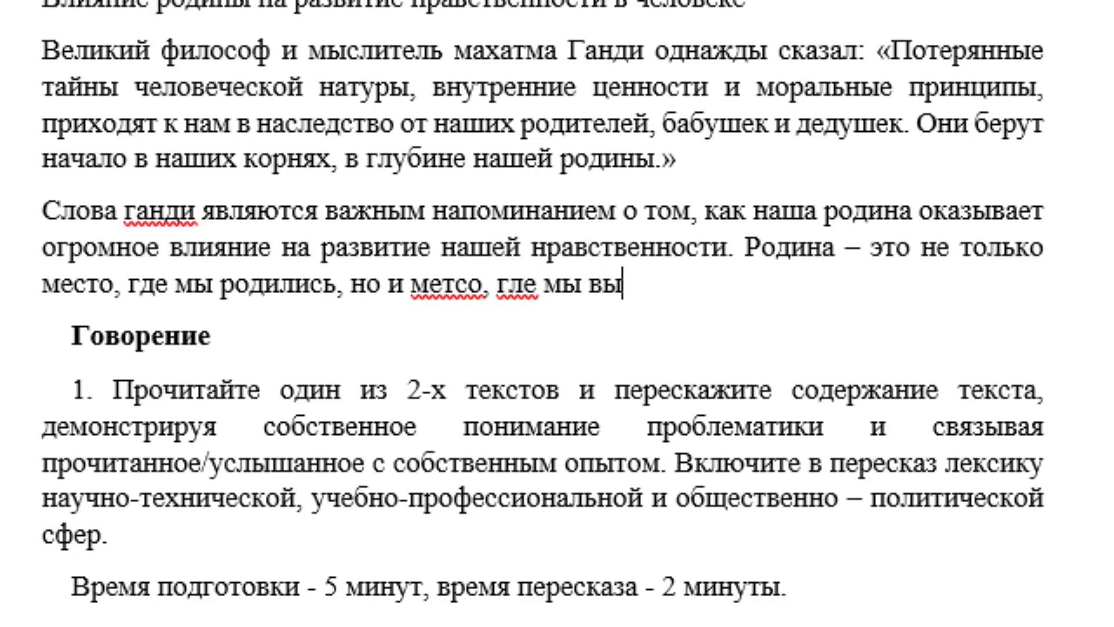
pyautogui.write('росли,')
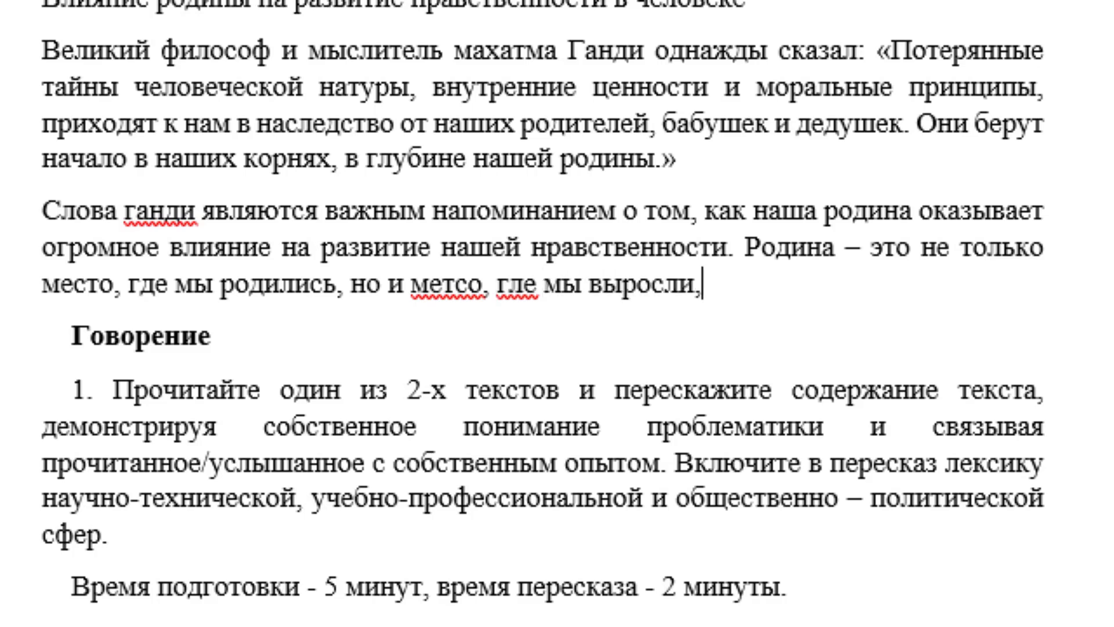
pyautogui.write(' где наш')
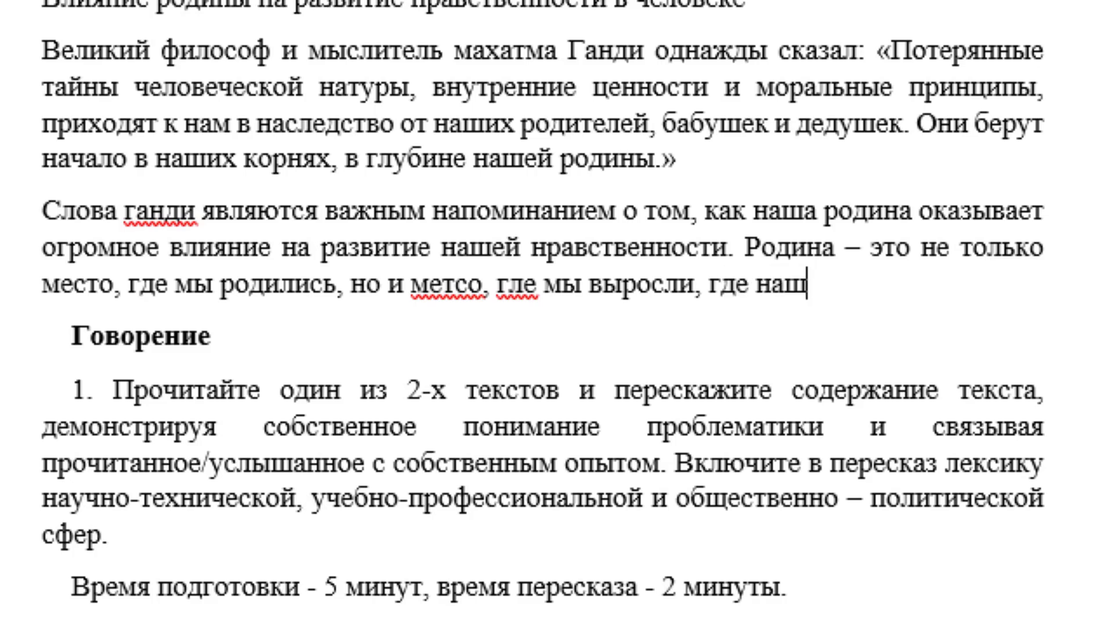
pyautogui.write('и корни')
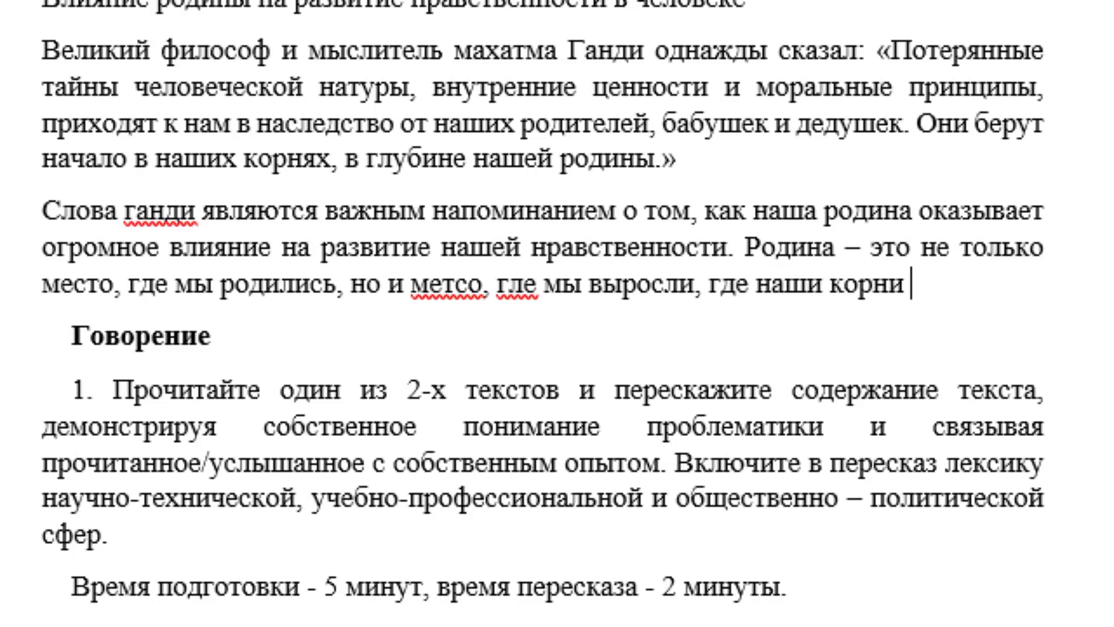
pyautogui.write('глубоко')
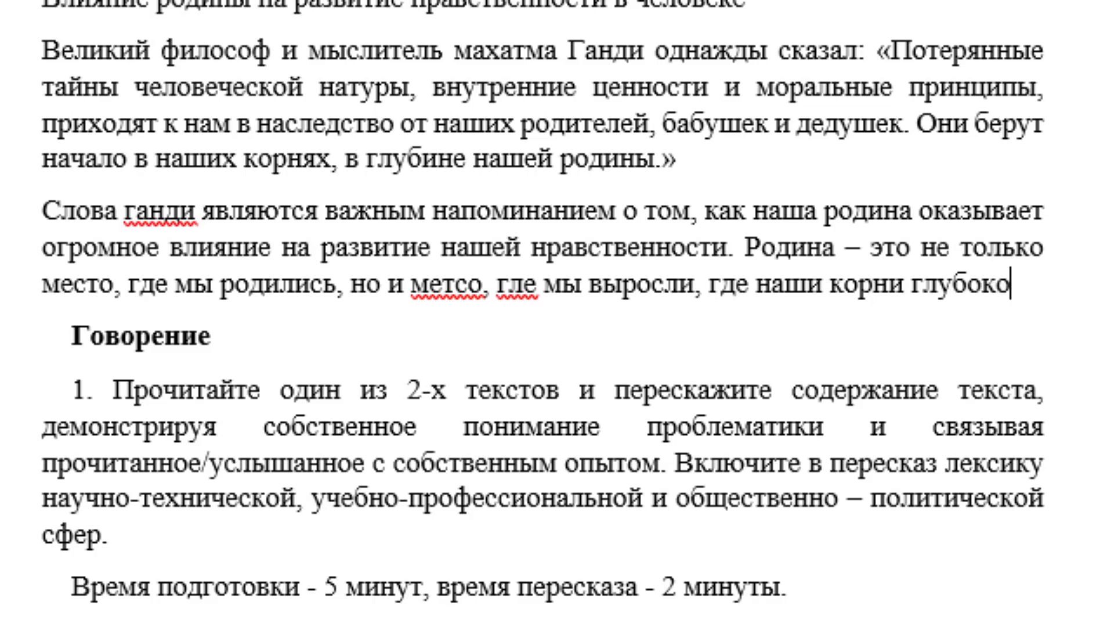
pyautogui.write('укоре')
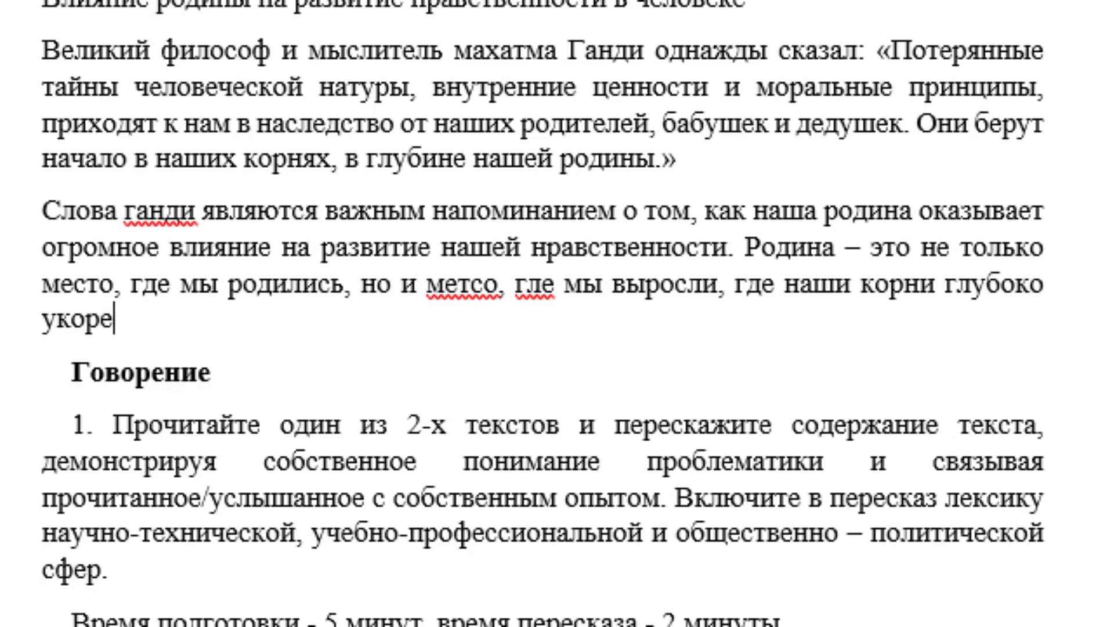
pyautogui.write('нилисб')
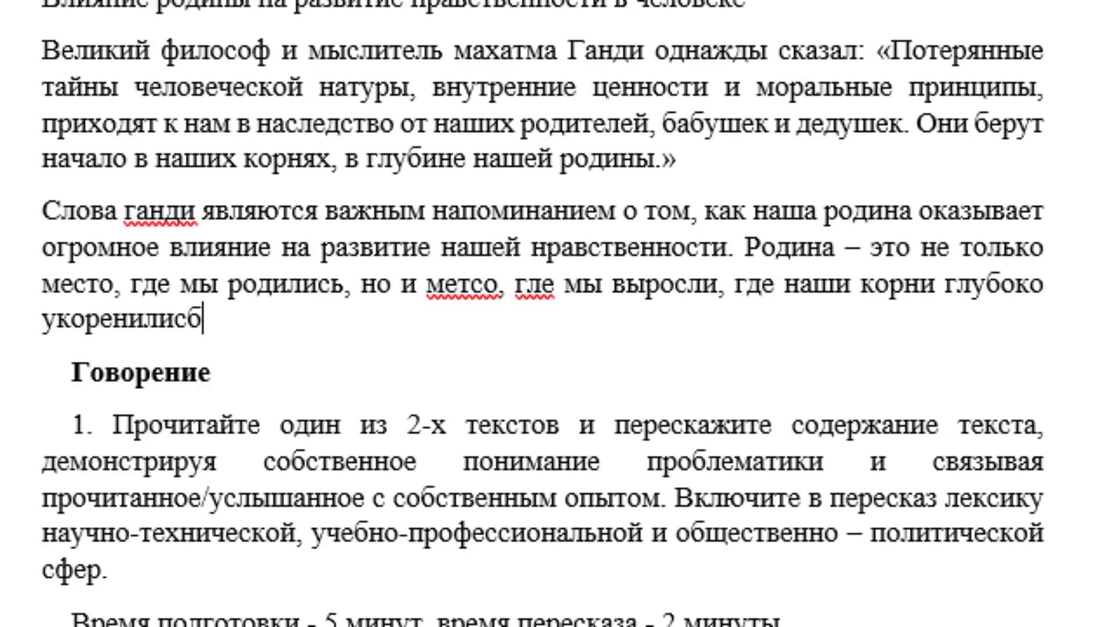
pyautogui.press('BackSpace')
pyautogui.write('ь.')
# - Correct 'метсо' to 'место' and 'гле' to 'где', and capitalise 'Ганди'
pyautogui.rightClick(473, 284)
pyautogui.click(473, 326)
pyautogui.rightClick(545, 284)
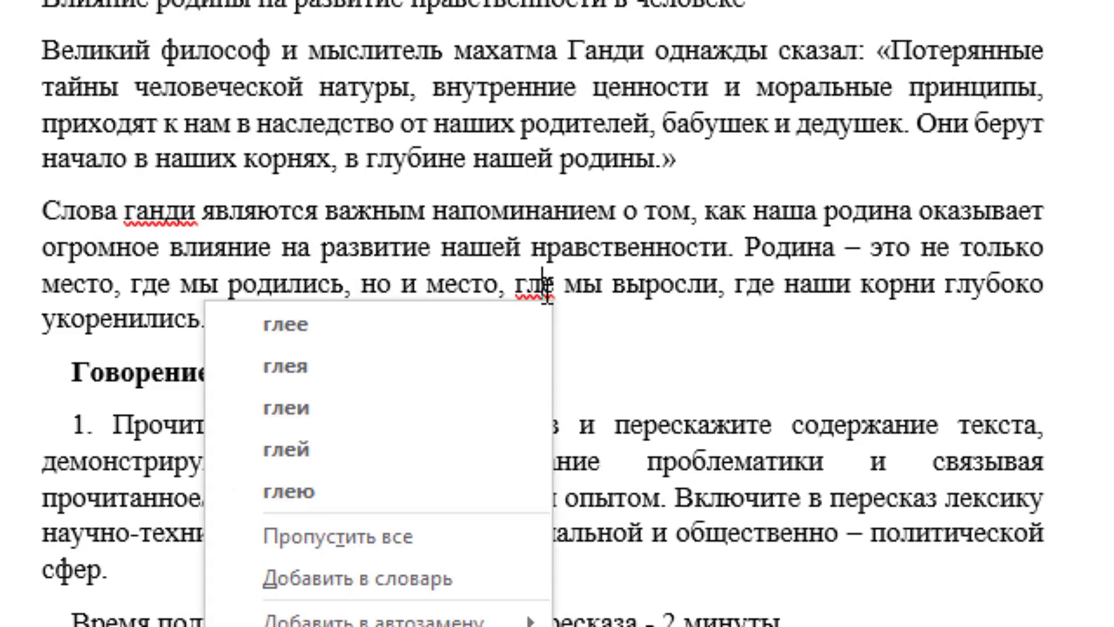
pyautogui.click(694, 314)
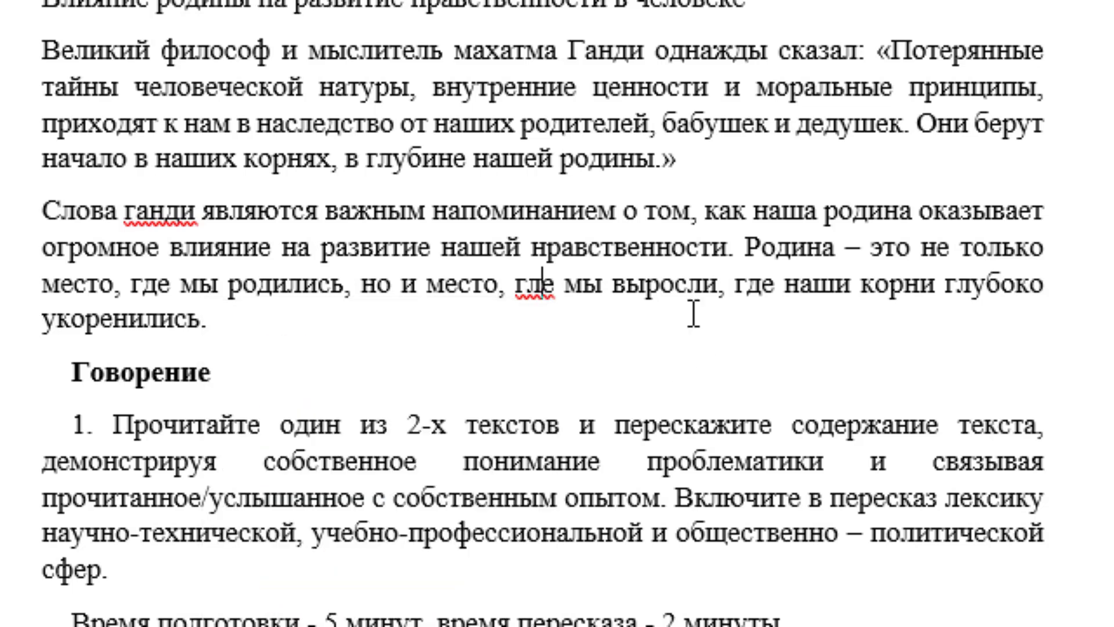
pyautogui.press('BackSpace')
pyautogui.write('д')
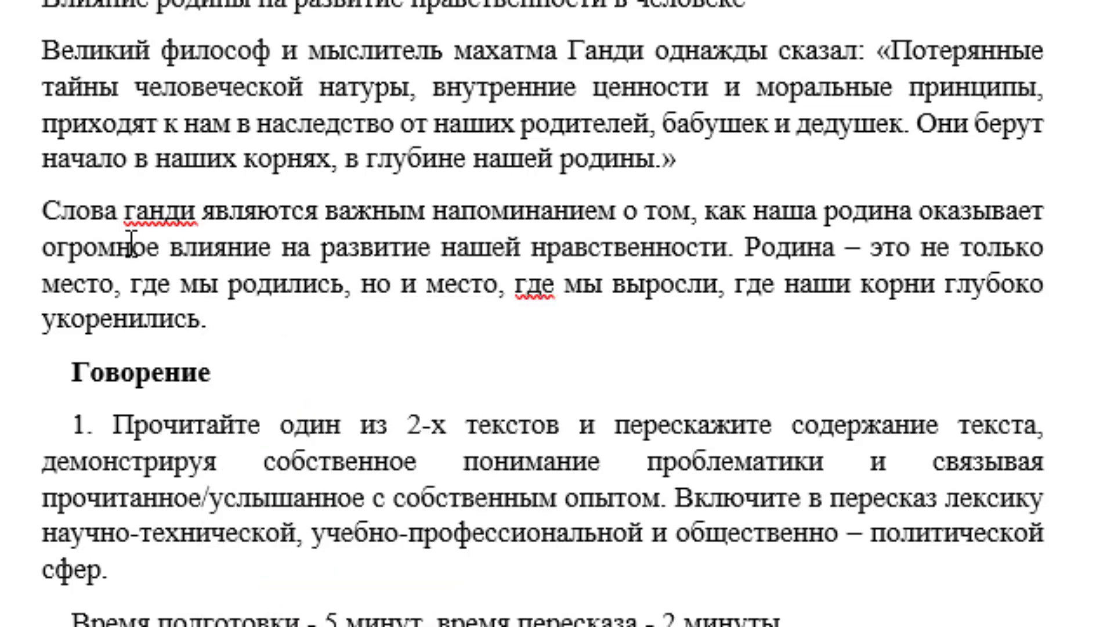
pyautogui.click(131, 210)
pyautogui.press('BackSpace')
pyautogui.write('Г')
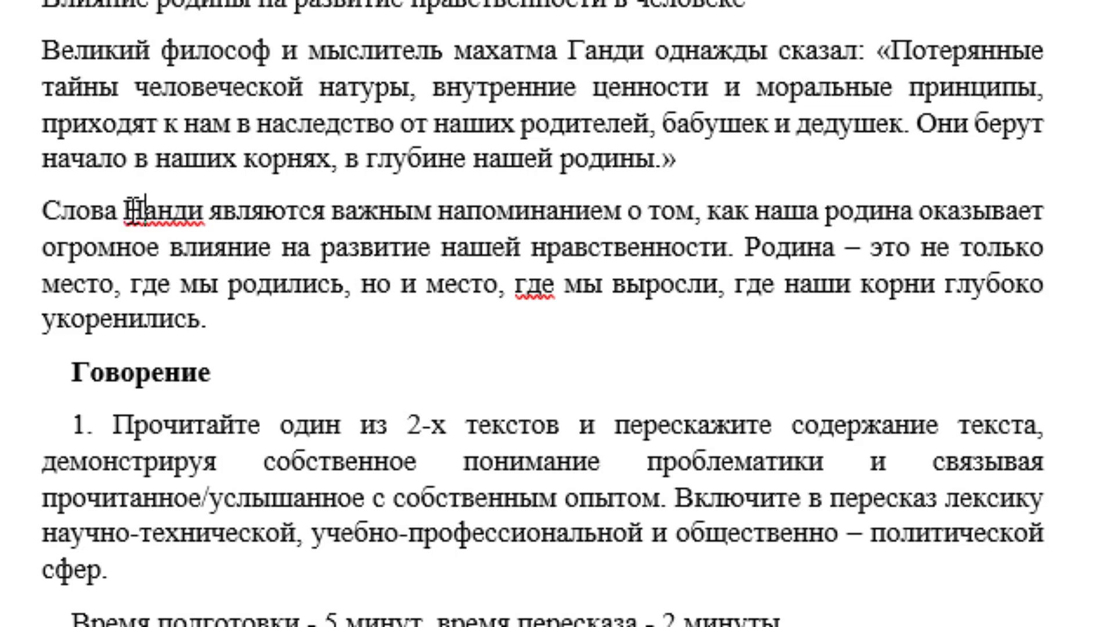
pyautogui.press('Delete')
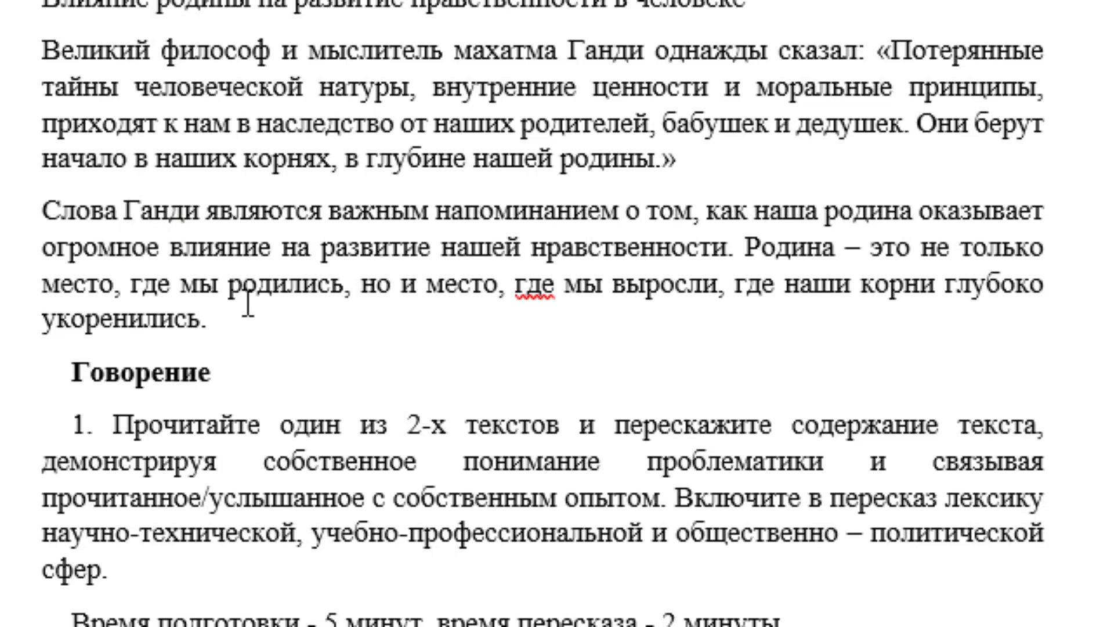
pyautogui.click(251, 306)
# - Add 'Она формирует наши ценности, моральные убеждения и этические принципы' to the second paragraph
pyautogui.write('оре')
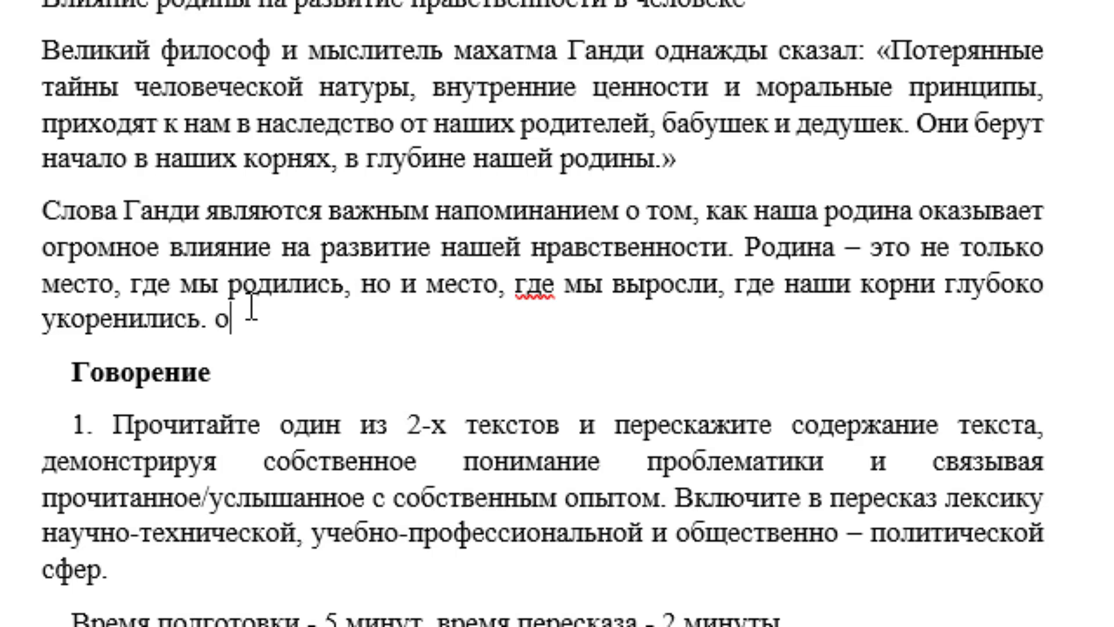
pyautogui.write('нились. Она форм')
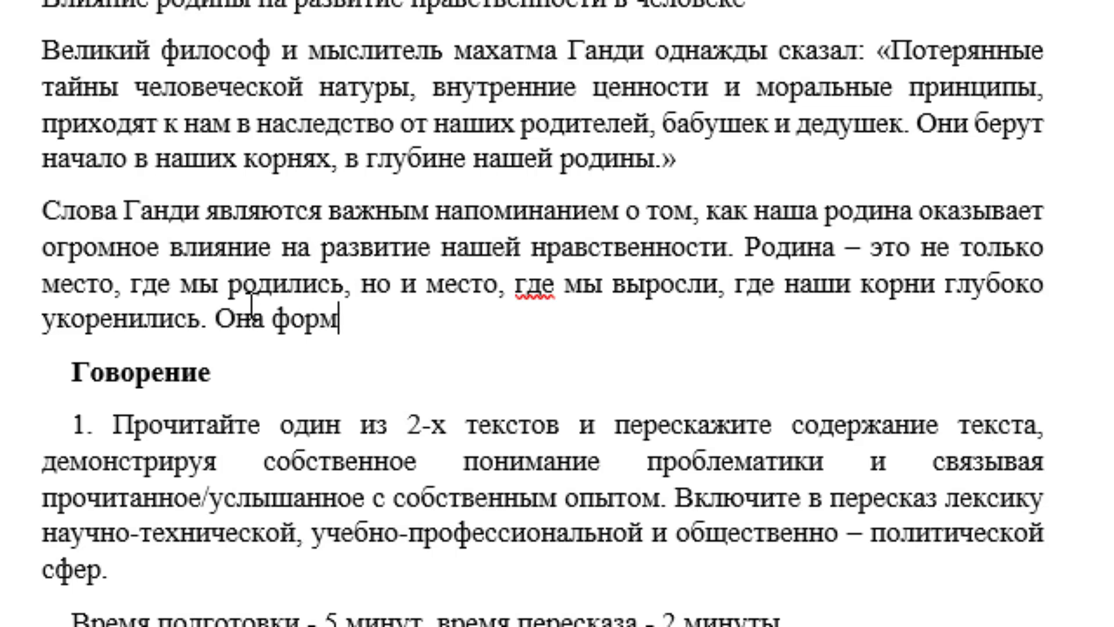
pyautogui.write('ирует на')
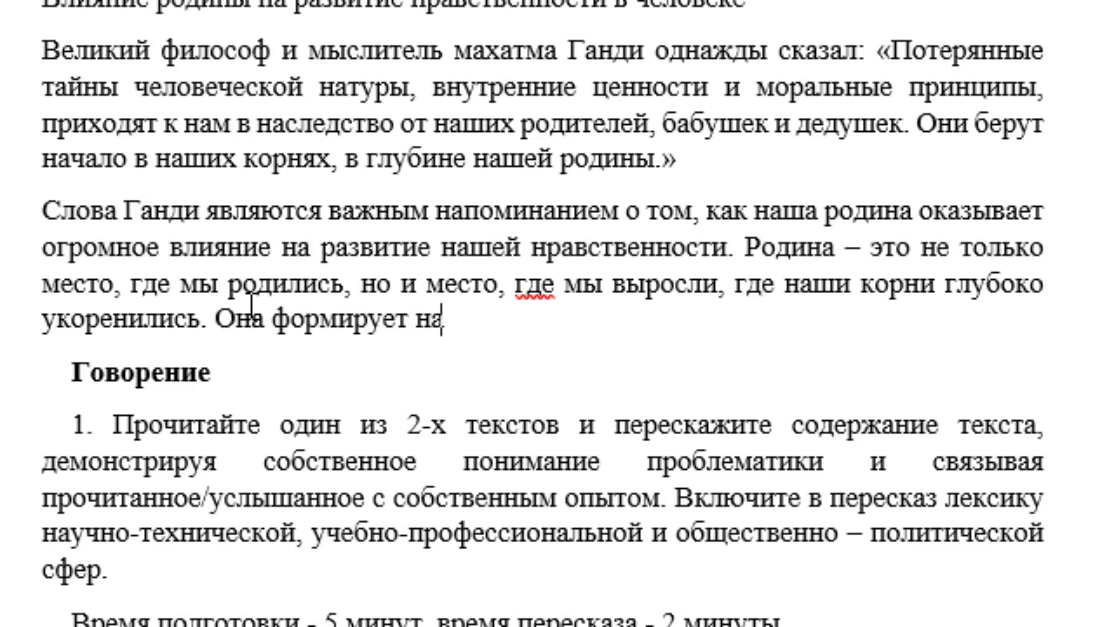
pyautogui.write('ши це')
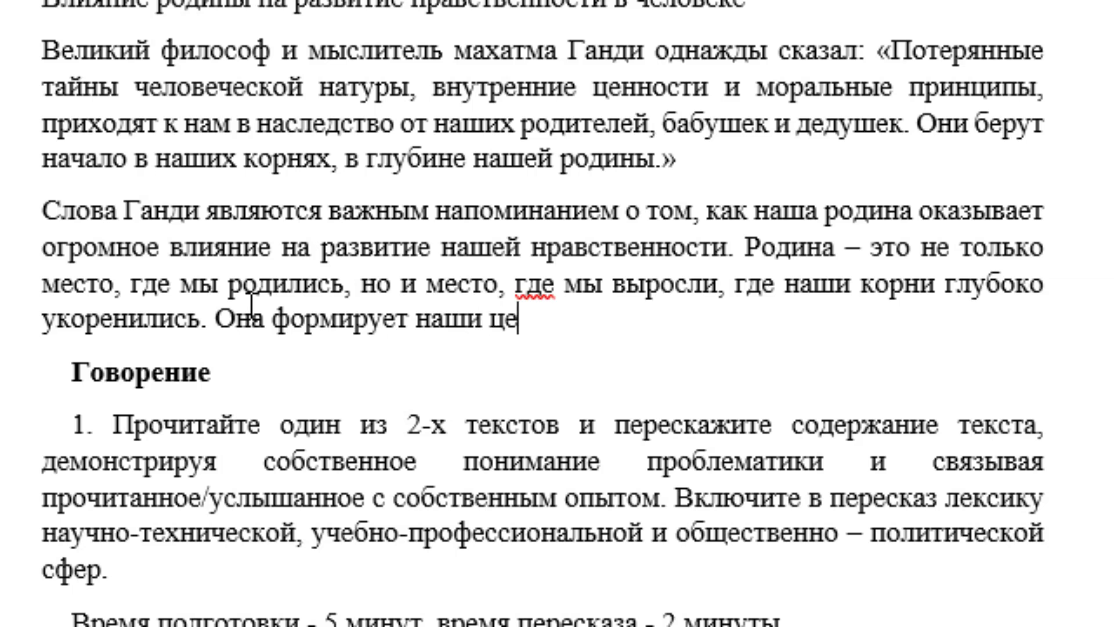
pyautogui.write('нности, ')
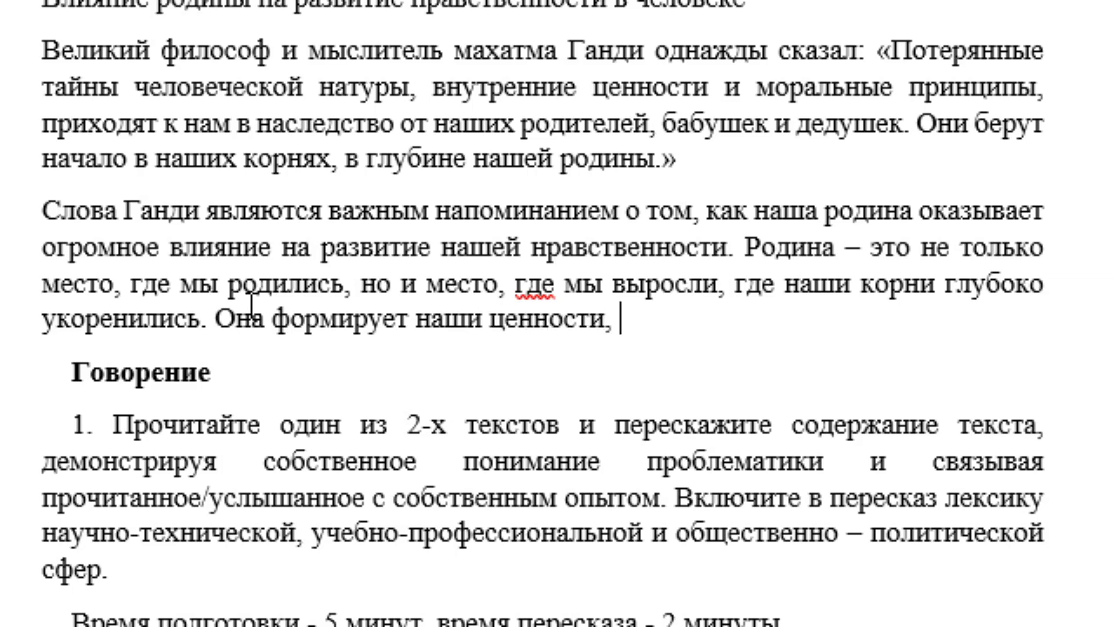
pyautogui.write('моральные')
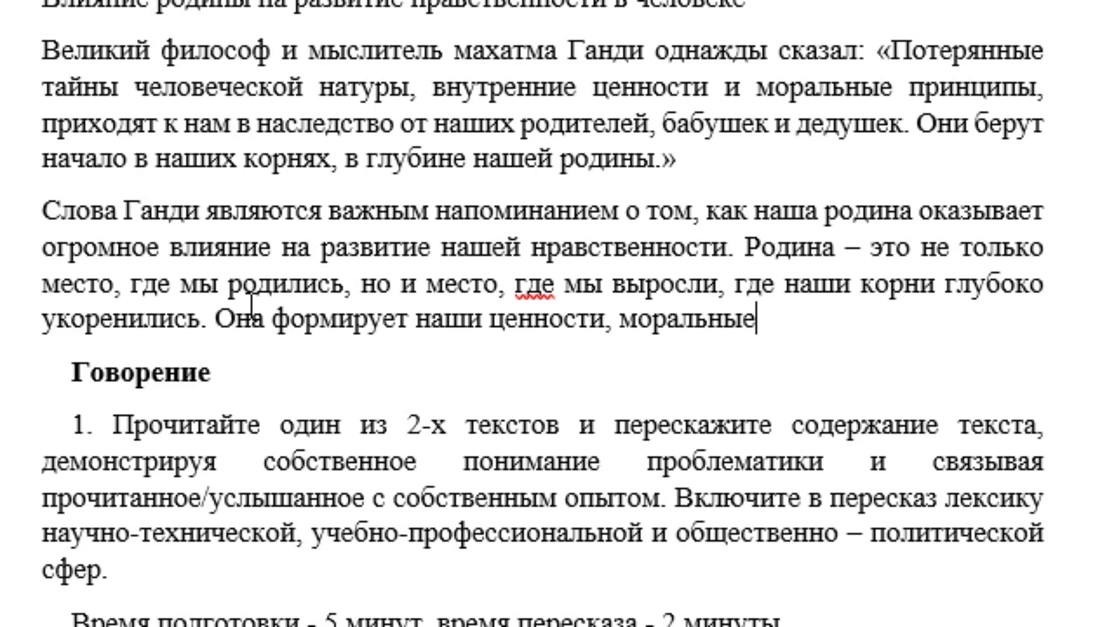
pyautogui.write(' убеждени')
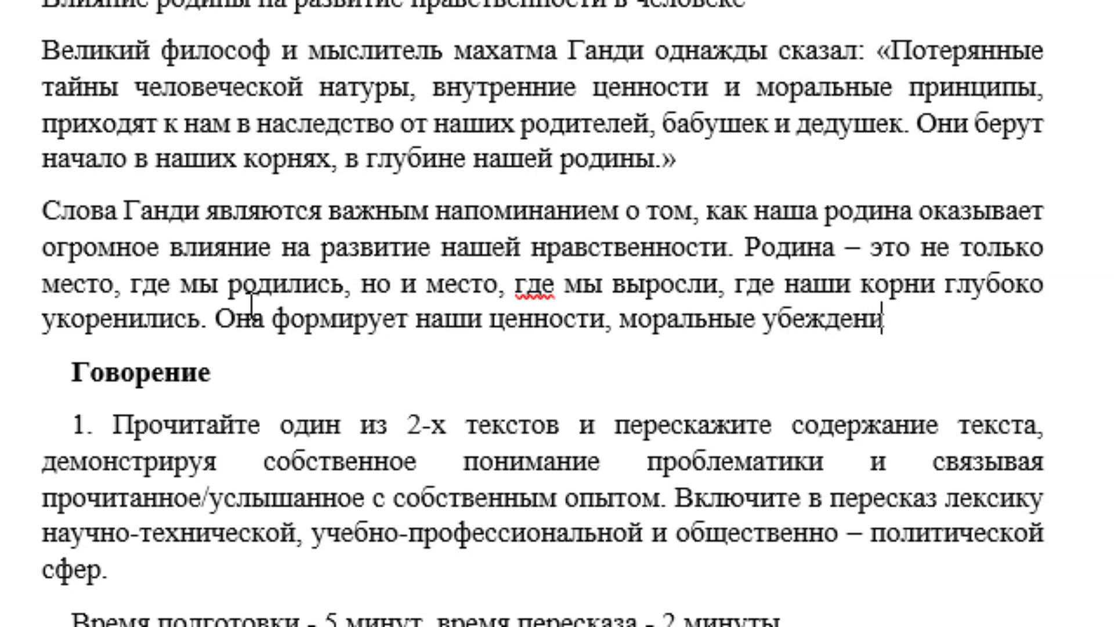
pyautogui.write('я и эт')
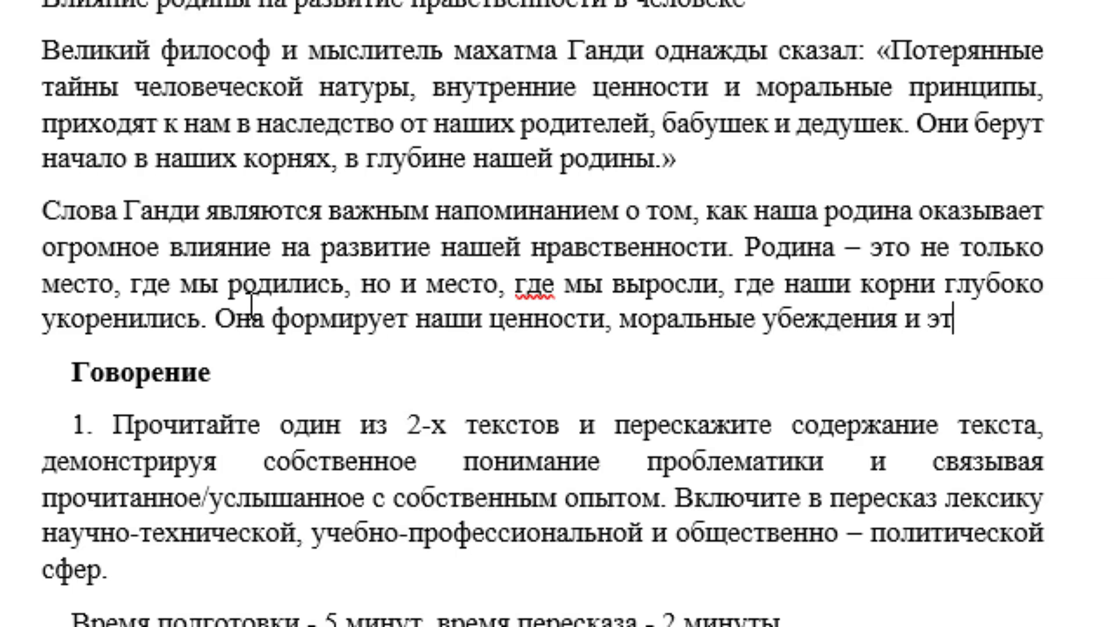
pyautogui.write('ические')
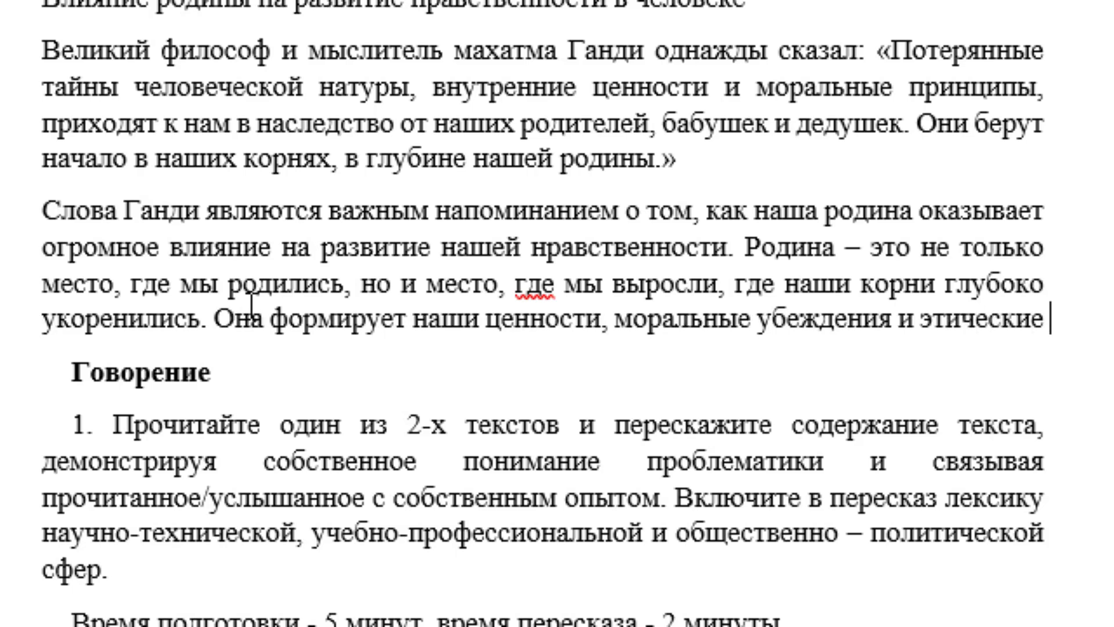
pyautogui.write(' принципы')
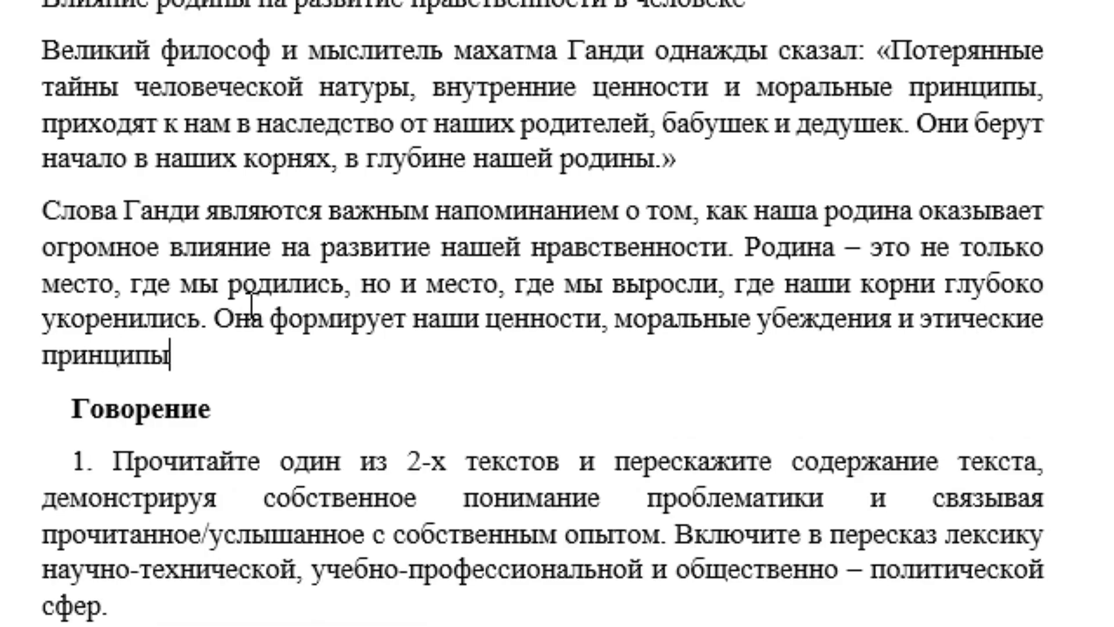
pyautogui.write('7')
pyautogui.press('BackSpace')
# - Start a third paragraph: childhood landscapes and people leave a lasting mark on the soul
pyautogui.write('.')
pyautogui.press('Return')
pyautogui.write('в')
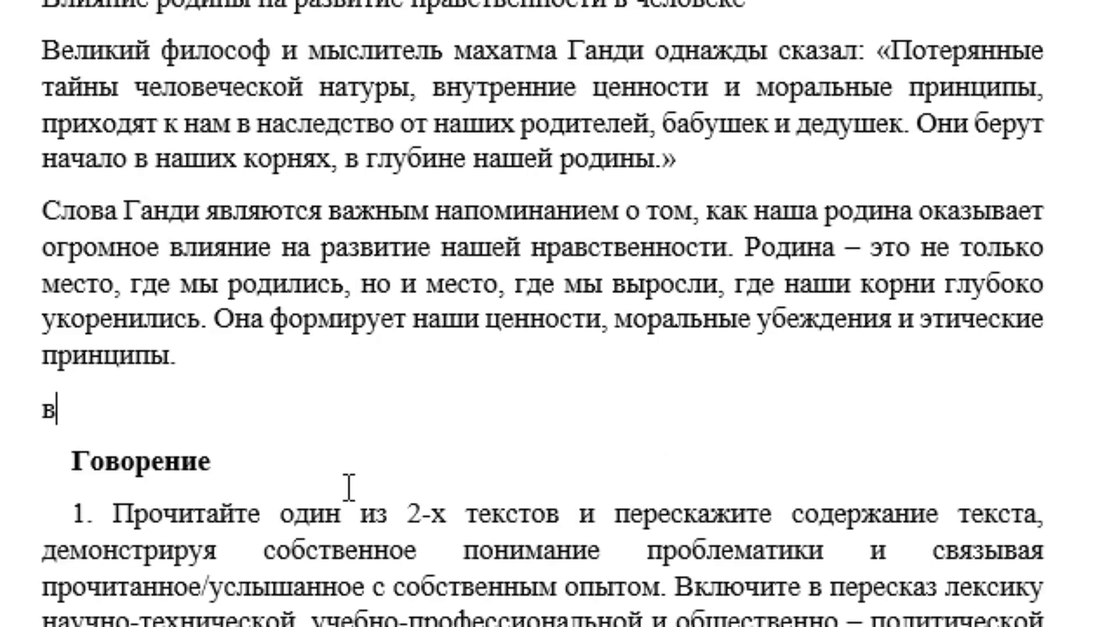
pyautogui.write('ернемся у')
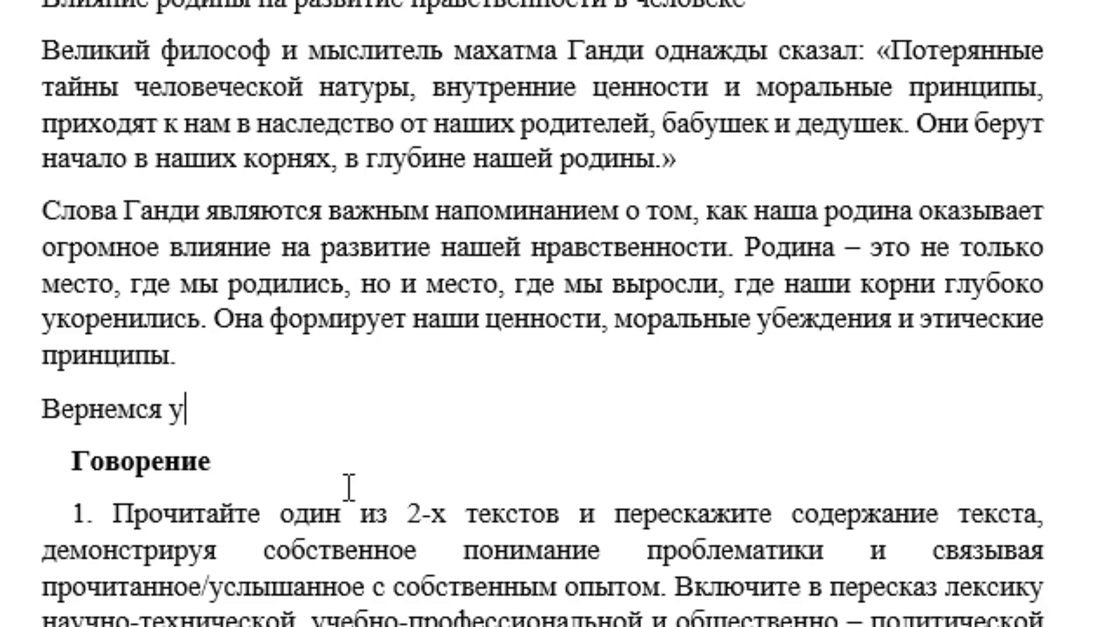
pyautogui.press('BackSpace')
pyautogui.write('к')
pyautogui.write('своим корн')
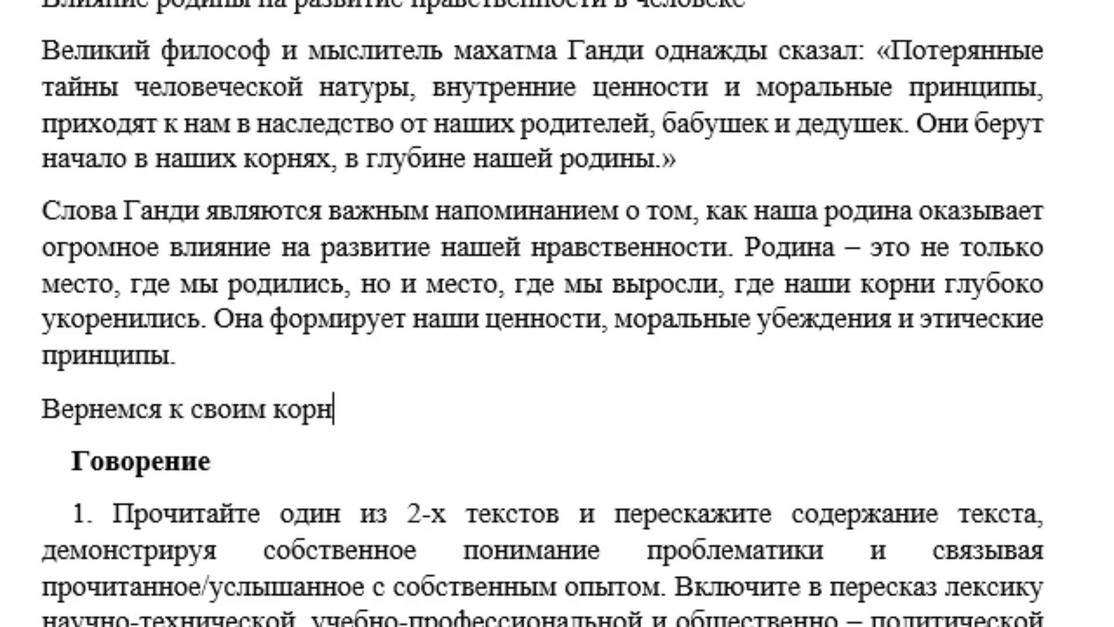
pyautogui.write('ям,')
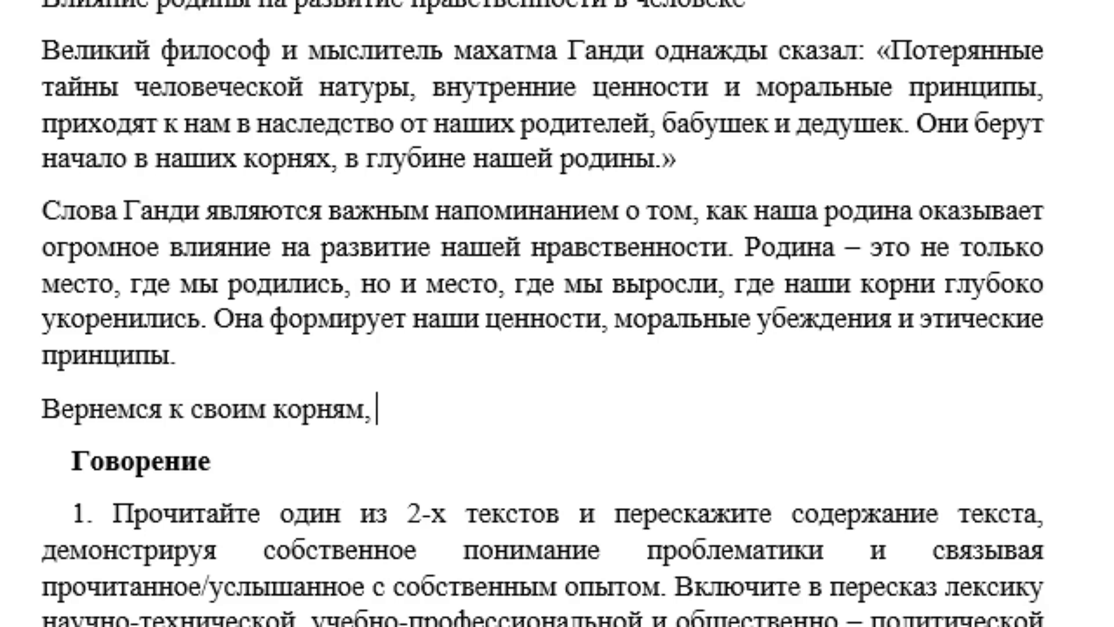
pyautogui.write('к тем пейза')
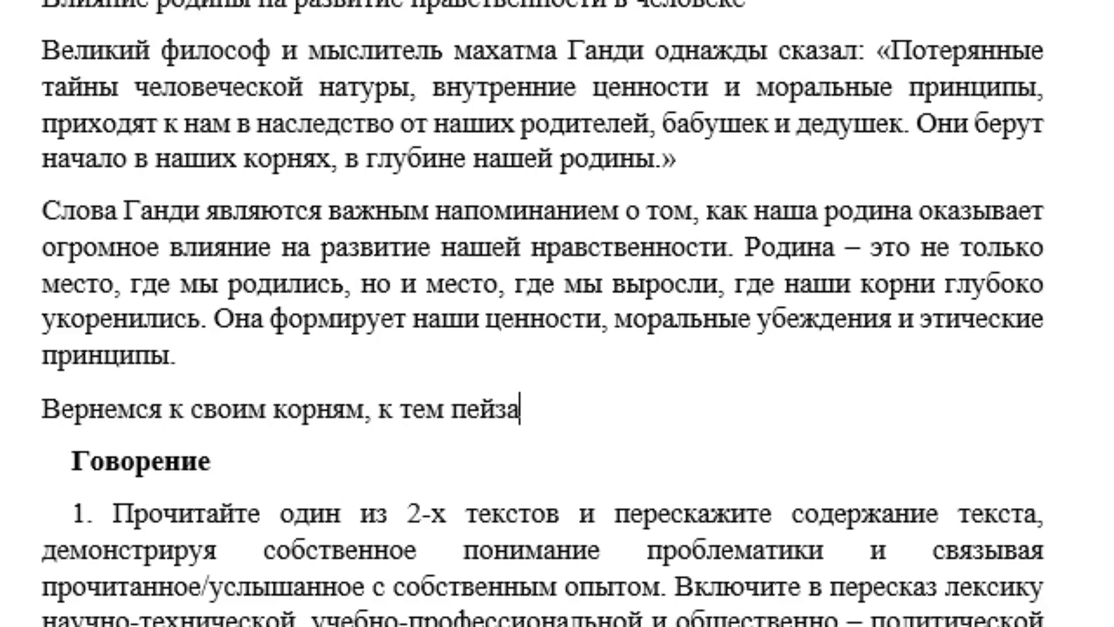
pyautogui.write('жам, кот')
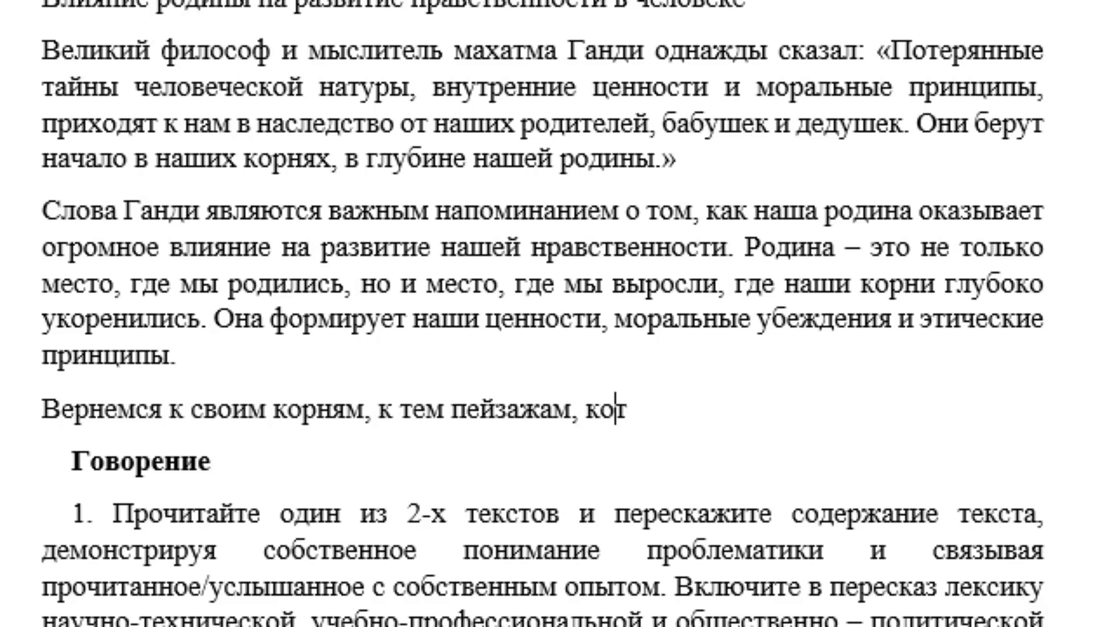
pyautogui.write('орые мы ви')
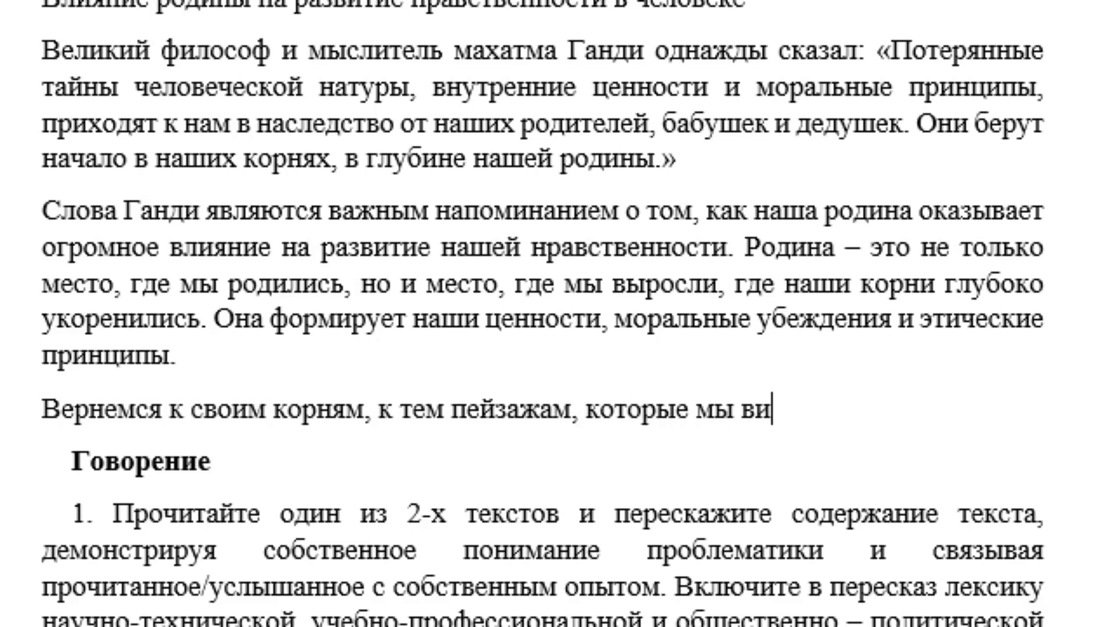
pyautogui.write('делив ')
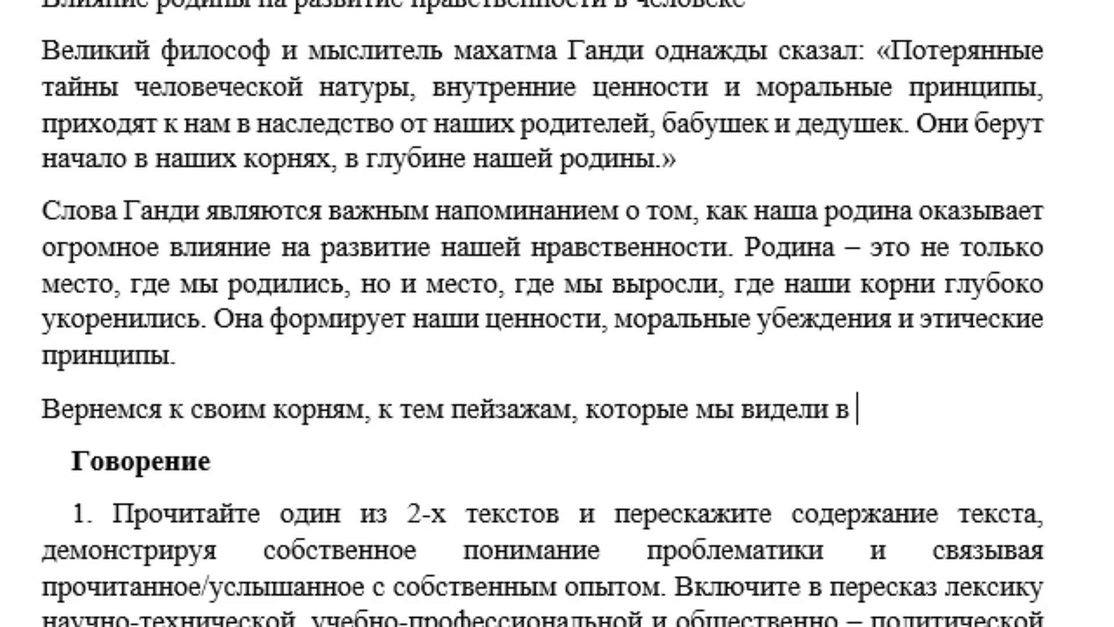
pyautogui.write('детс')
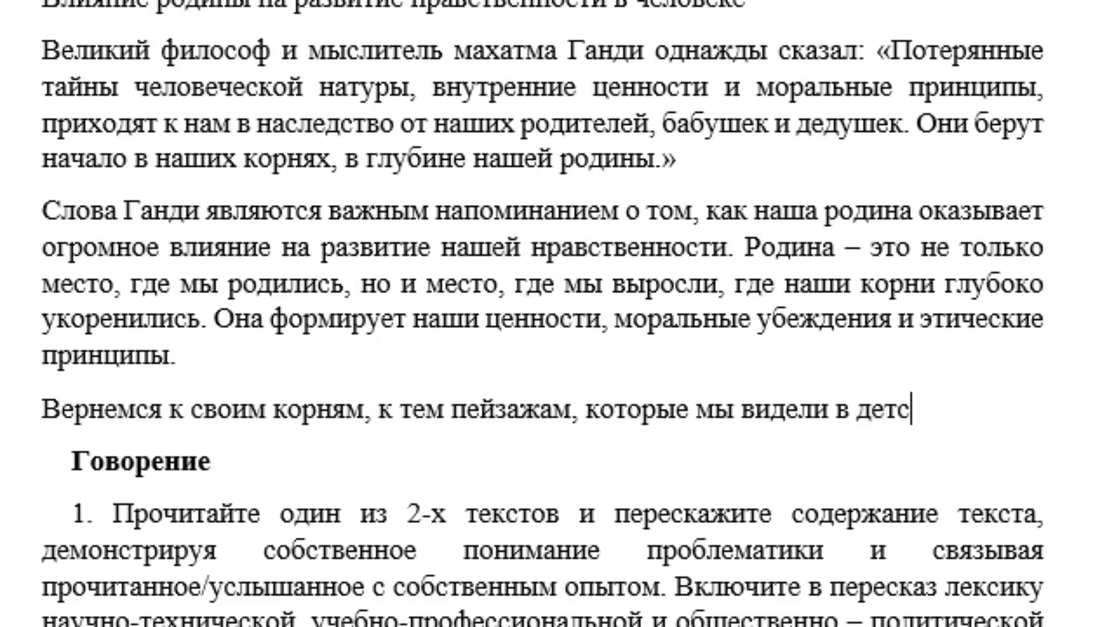
pyautogui.write('тве,')
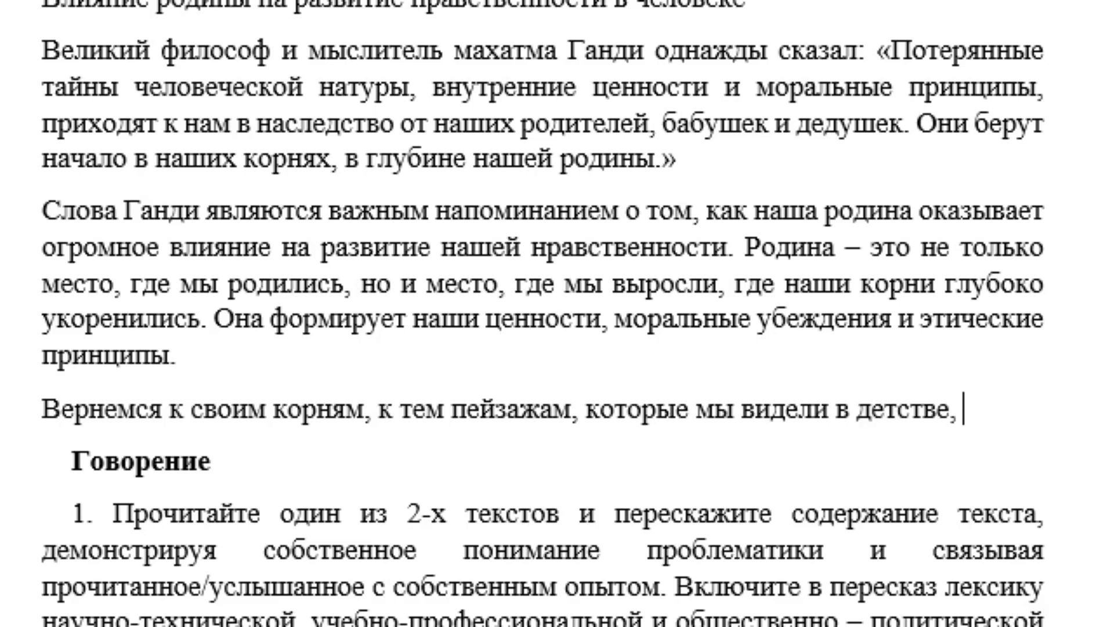
pyautogui.write(' к тем о')
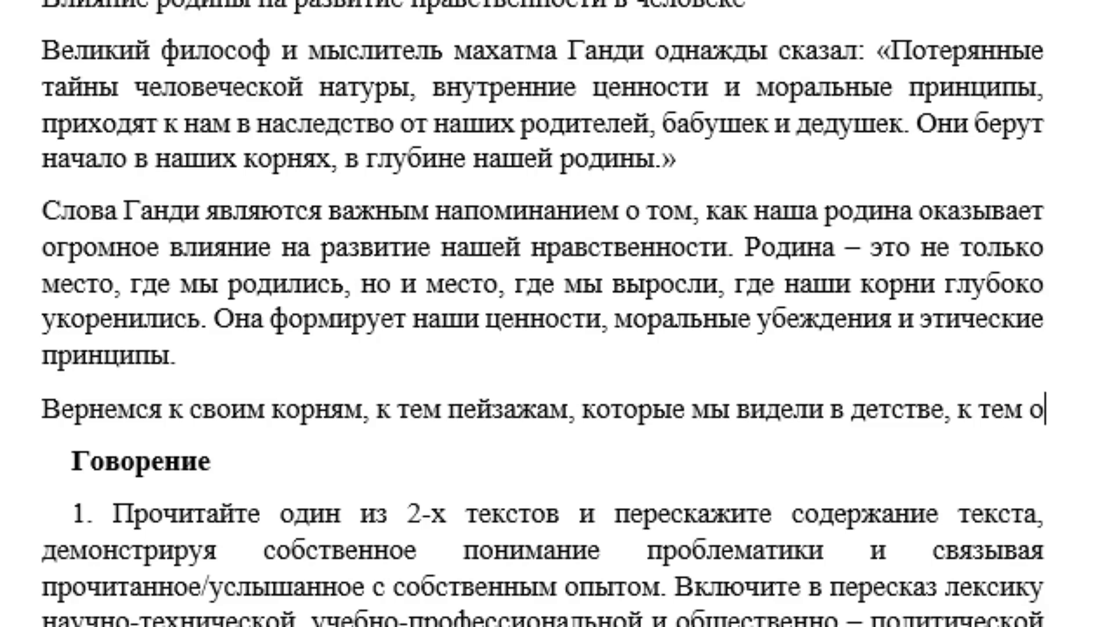
pyautogui.press('BackSpace')
pyautogui.write('люд')
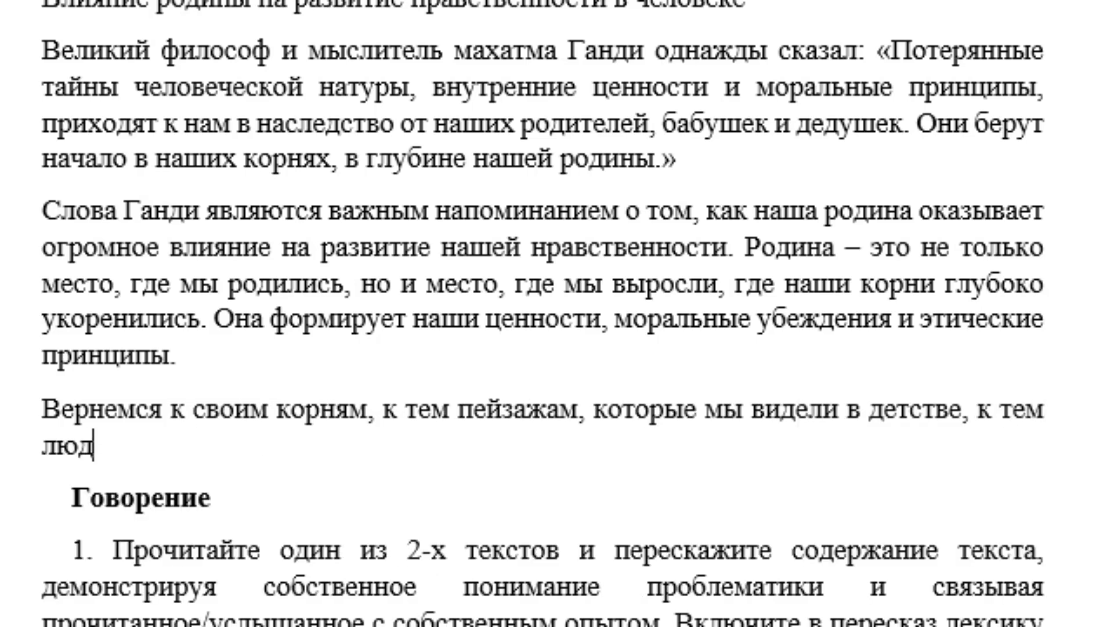
pyautogui.write('ям,')
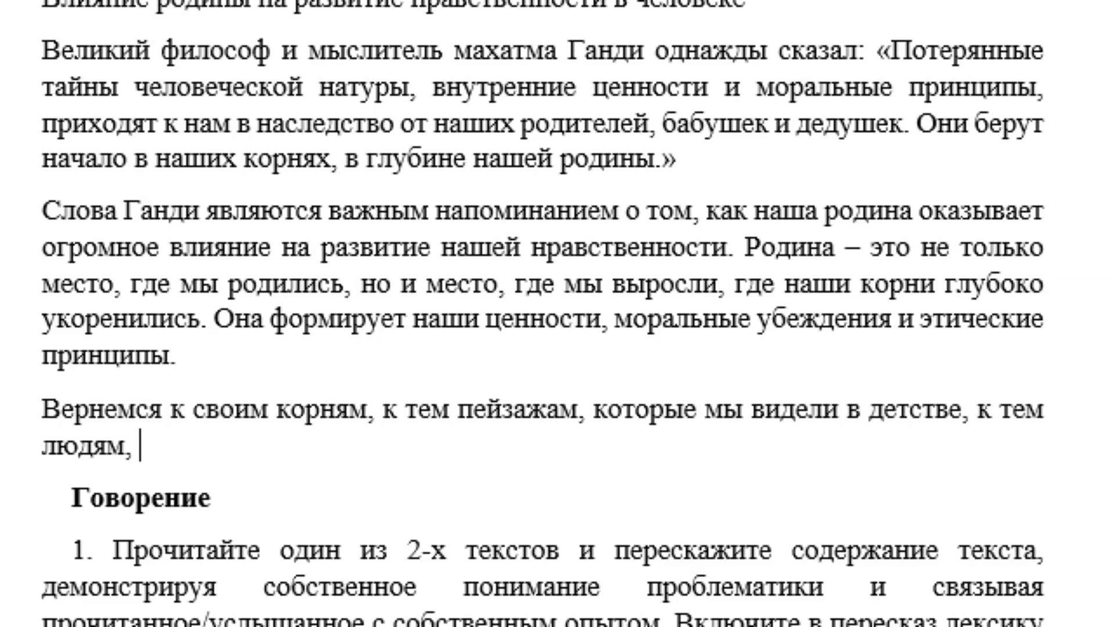
pyautogui.write('которые н')
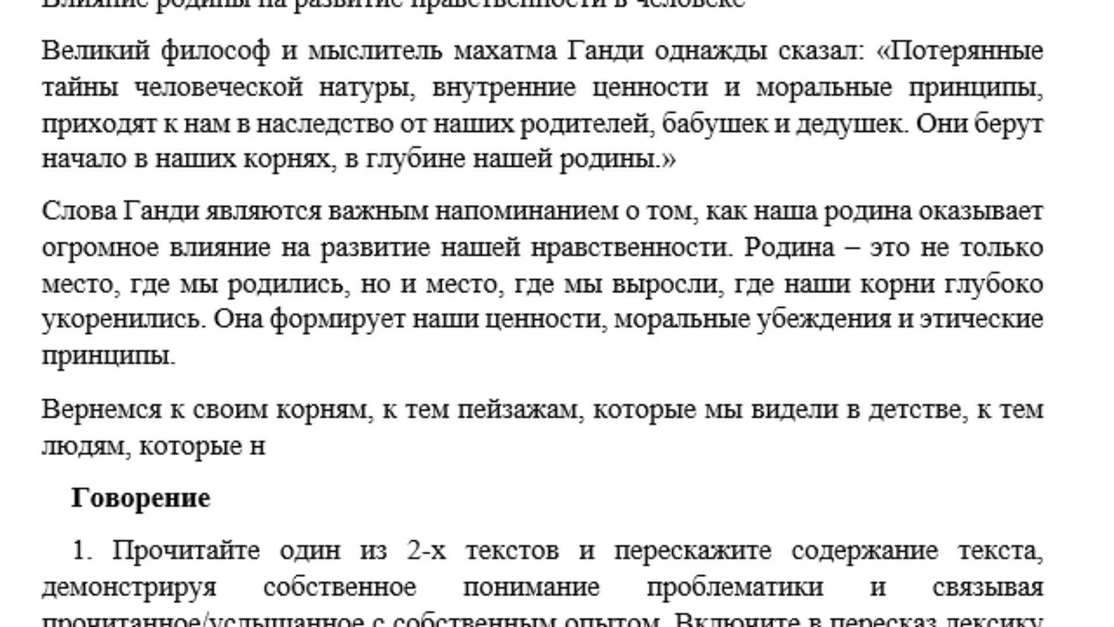
pyautogui.write('ас окруж')
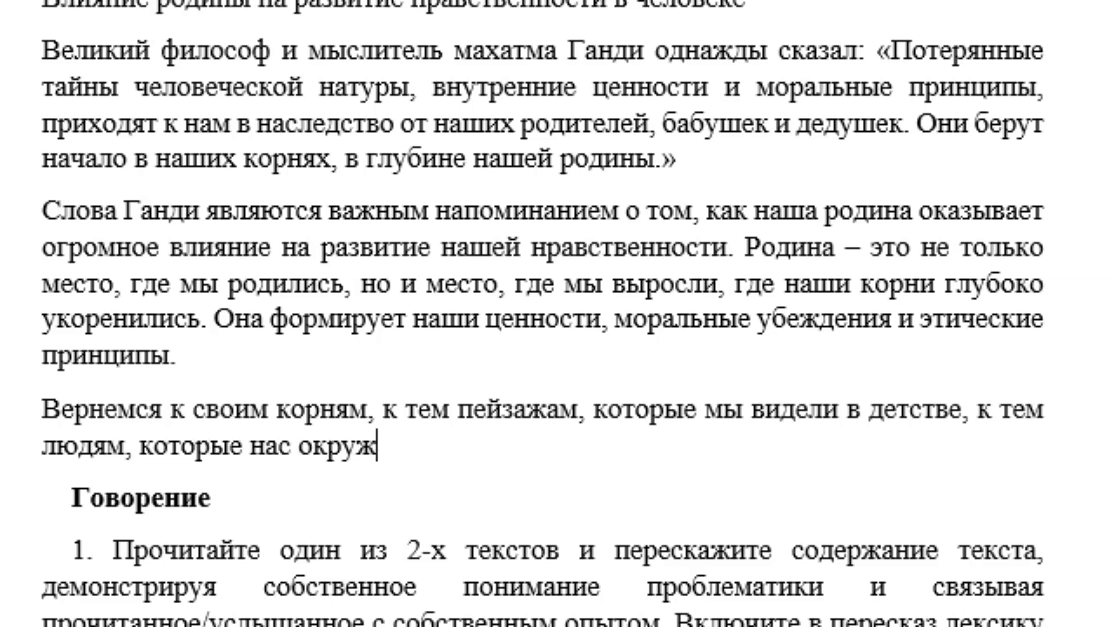
pyautogui.write('или')
pyautogui.press('BackSpace')
pyautogui.press('BackSpace')
pyautogui.write('али. ')
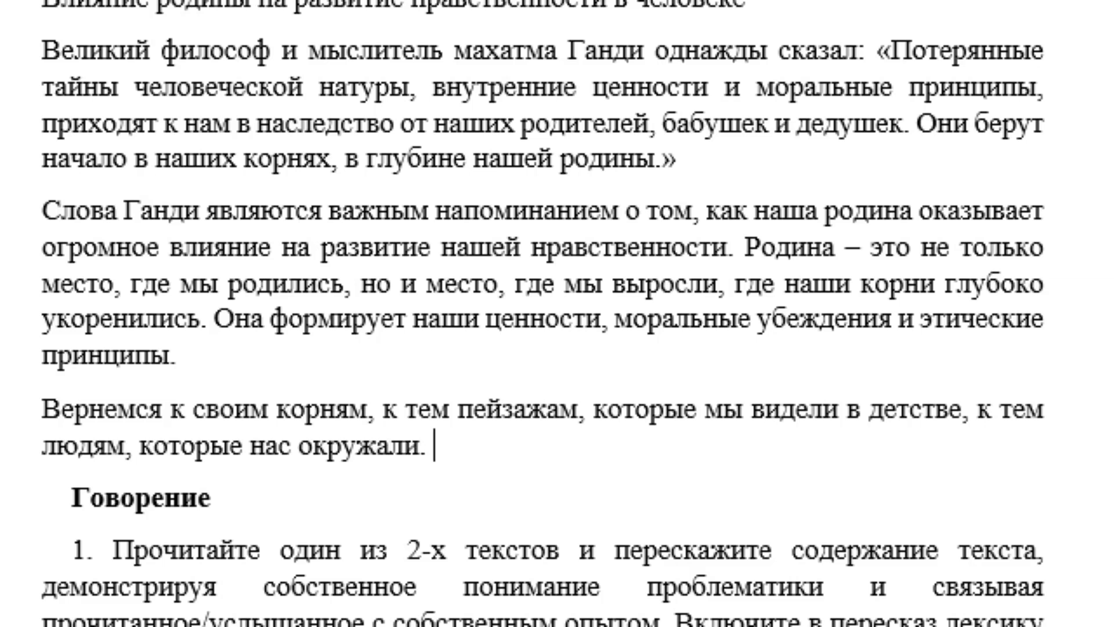
pyautogui.write('Эти пер')
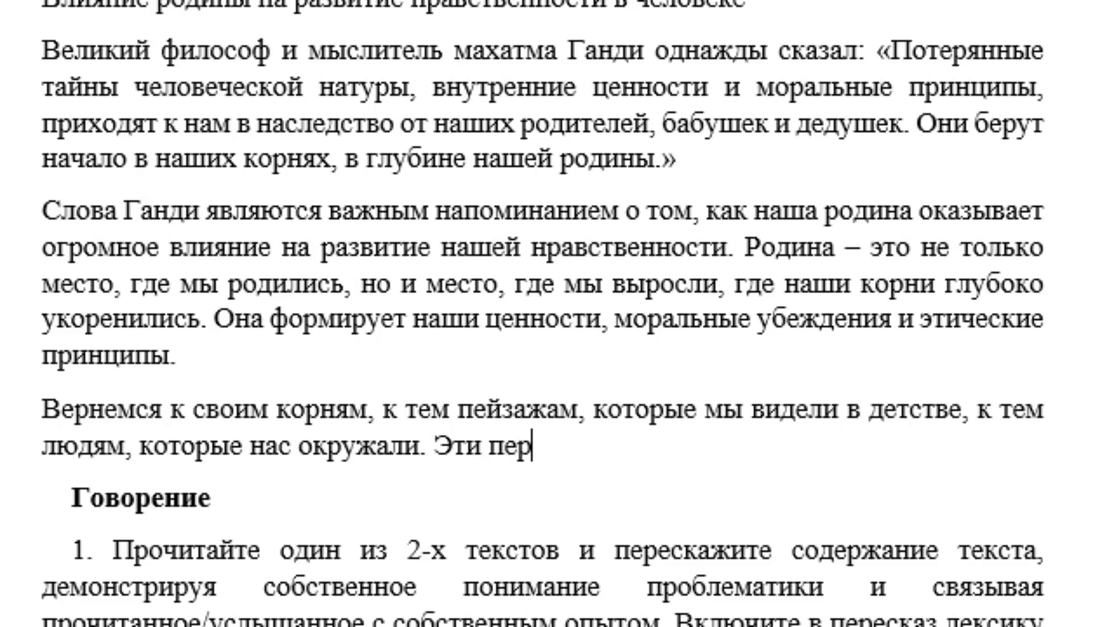
pyautogui.write('вые впеч')
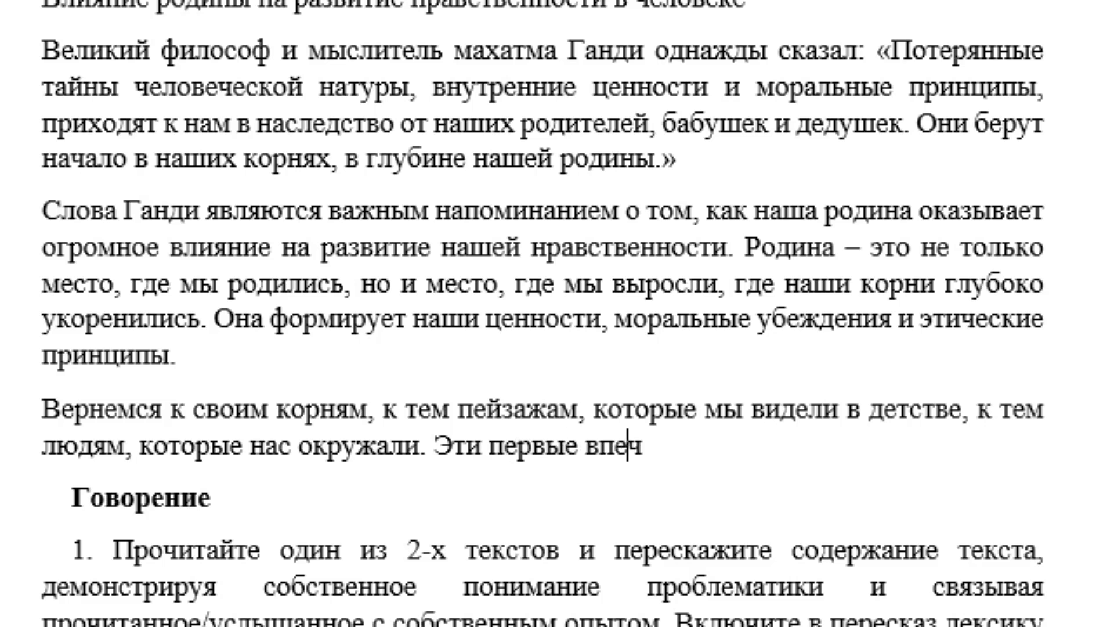
pyautogui.write('атления и')
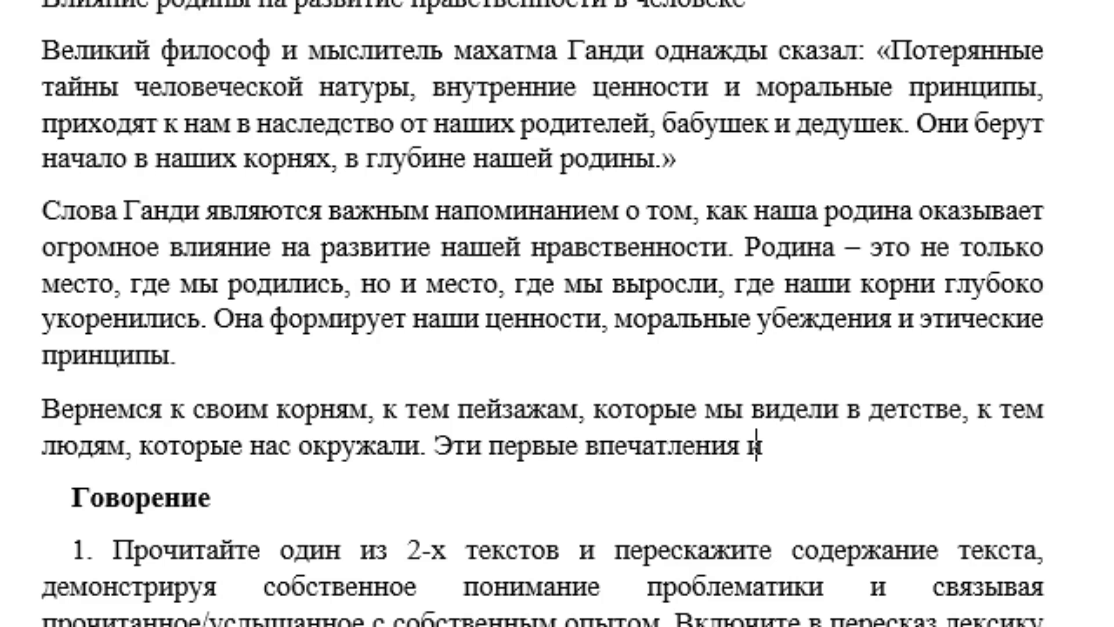
pyautogui.write(' воспн')
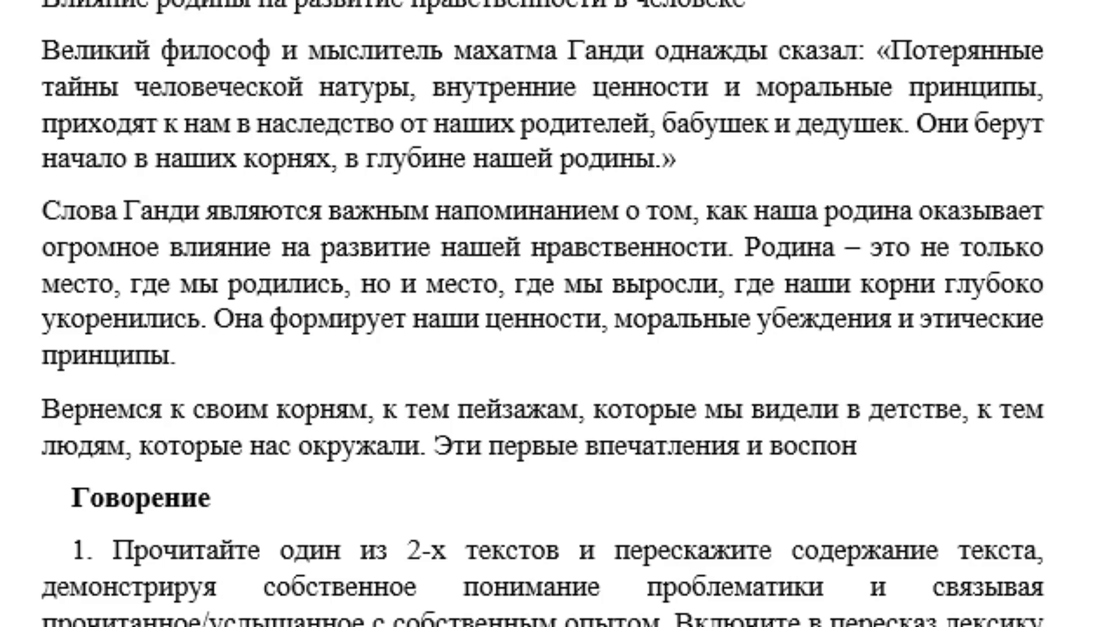
pyautogui.write('минани')
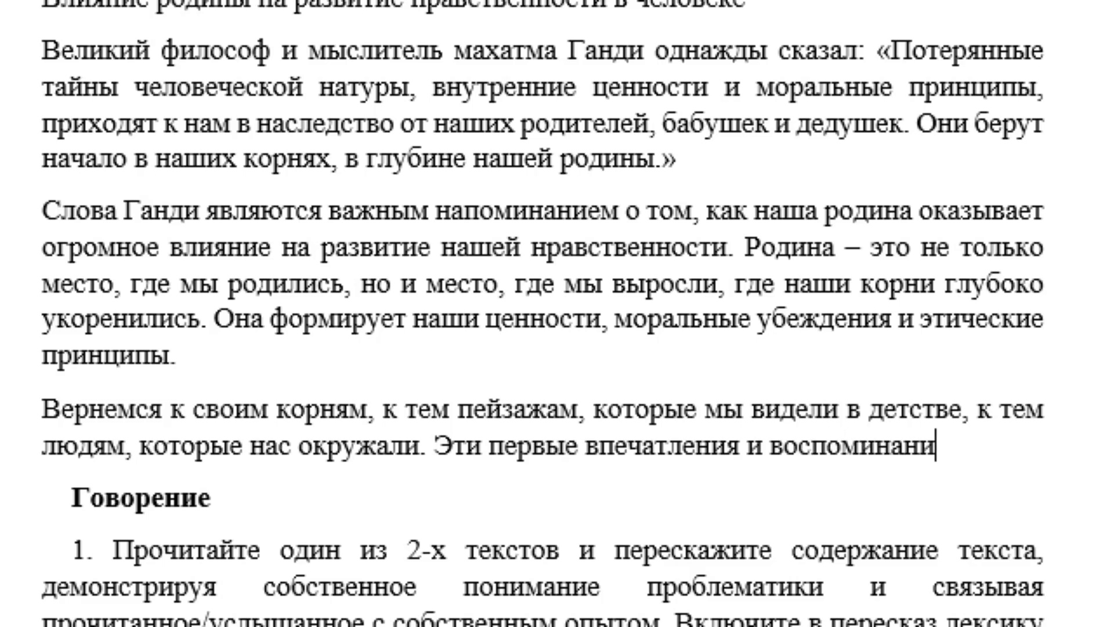
pyautogui.write('я оставл')
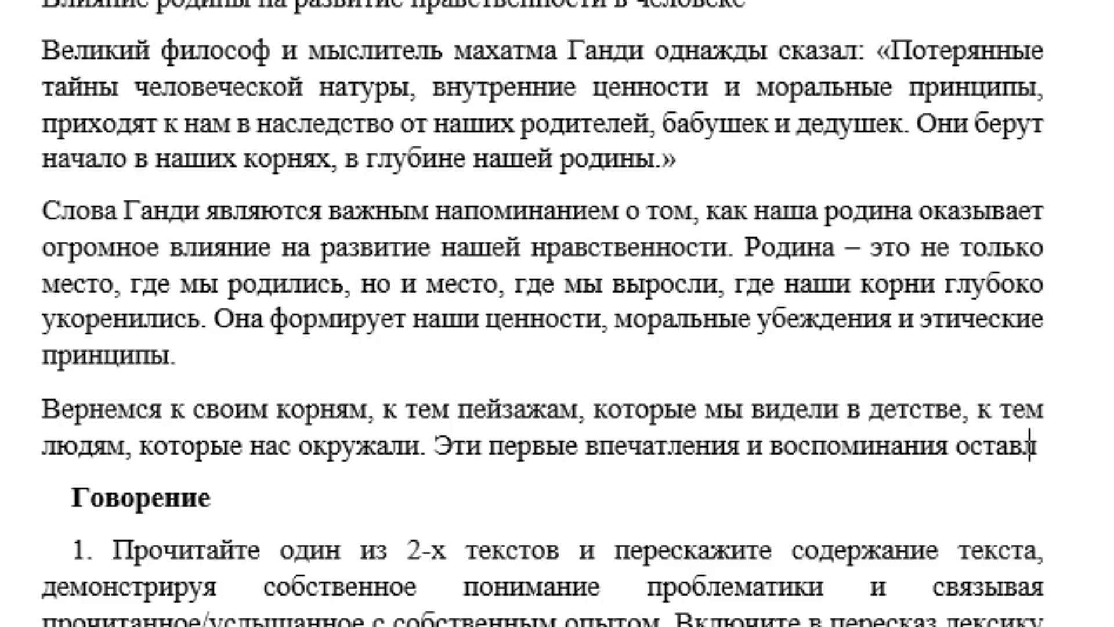
pyautogui.write('яют')
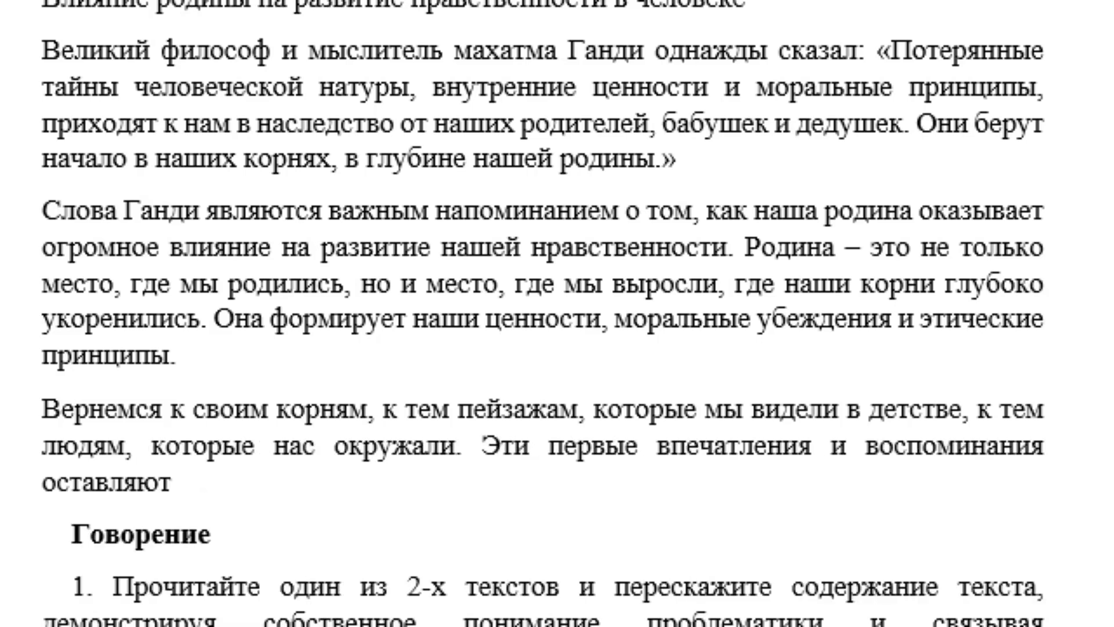
pyautogui.write(' неи')
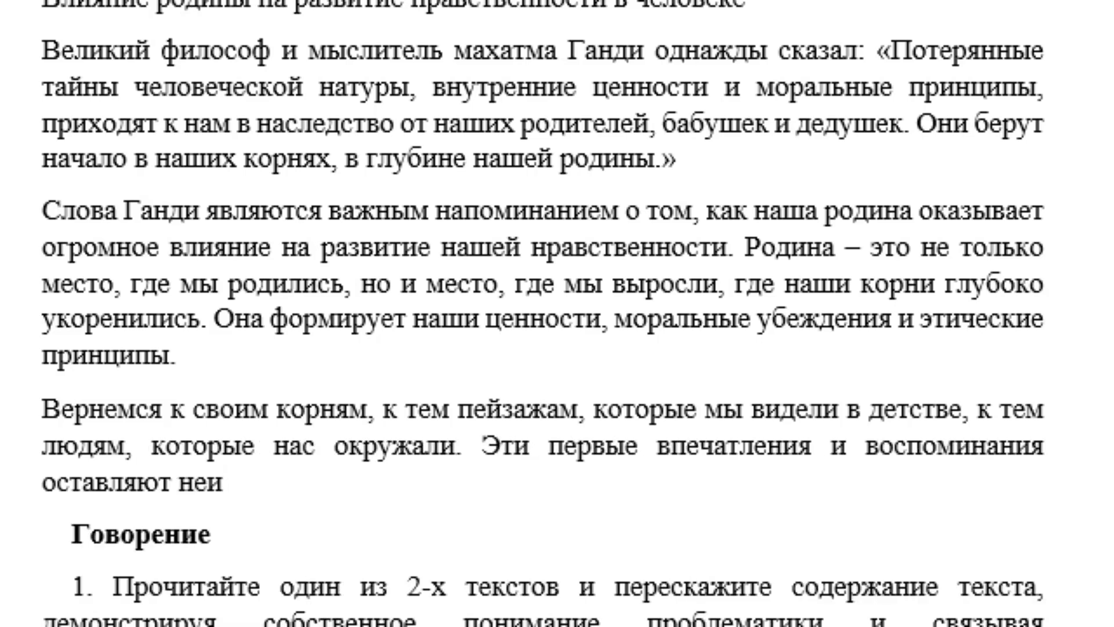
pyautogui.write('зглад')
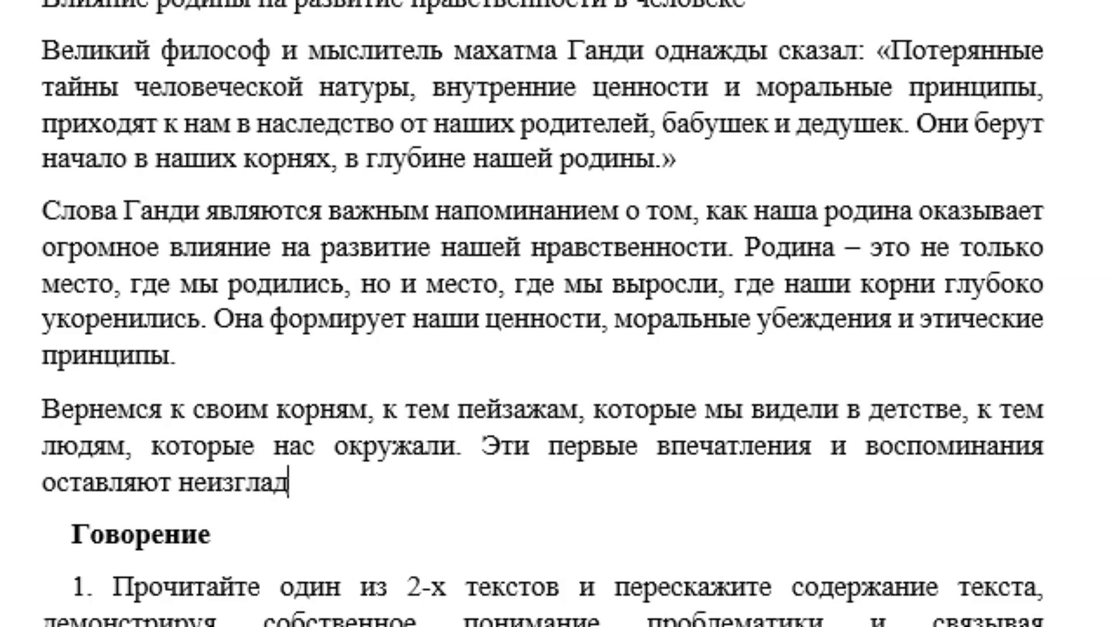
pyautogui.write('имый сле')
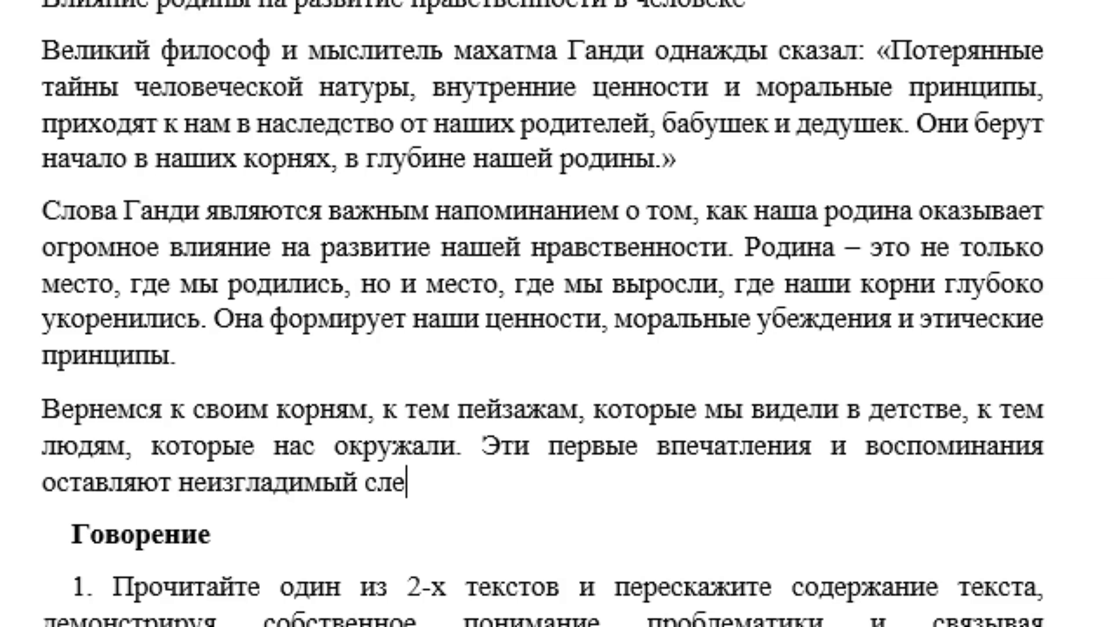
pyautogui.write('д в н')
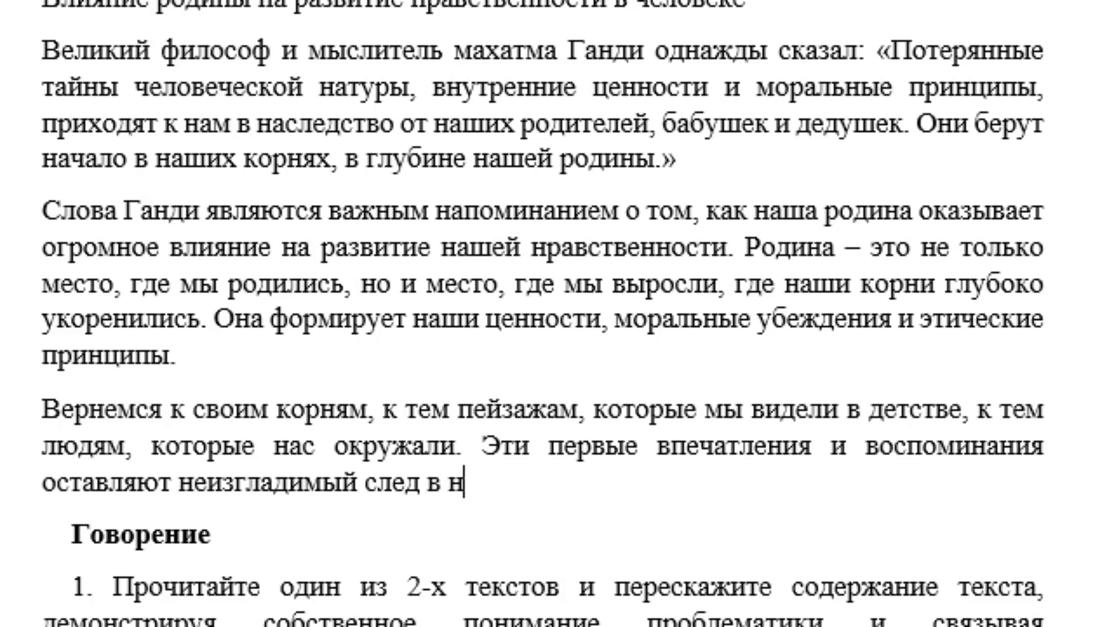
pyautogui.write('ашей душе.')
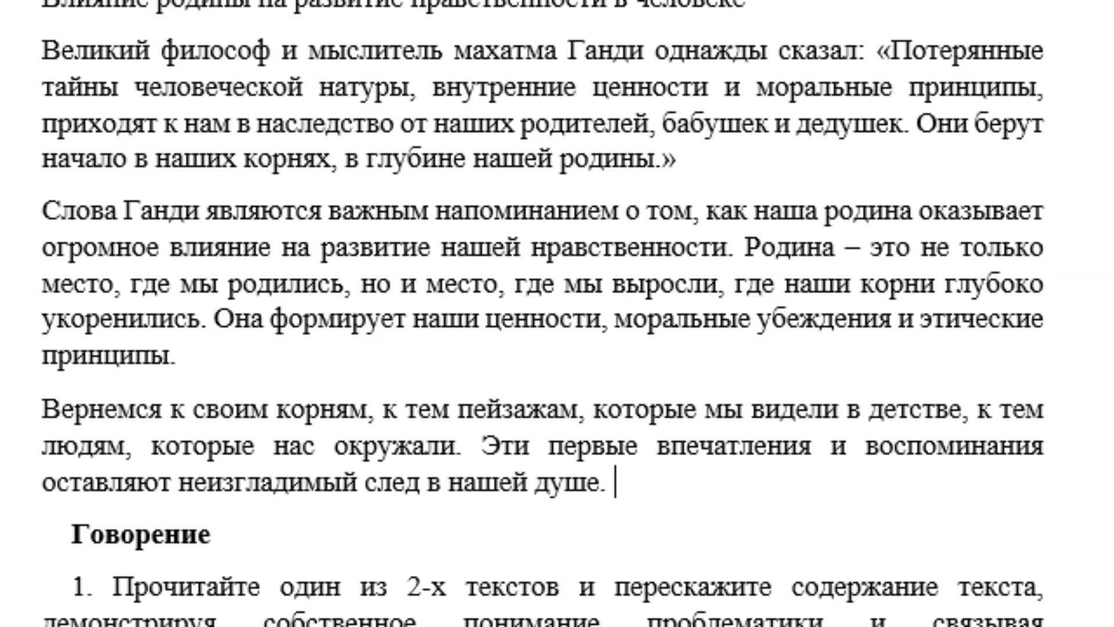
pyautogui.write('они форм')
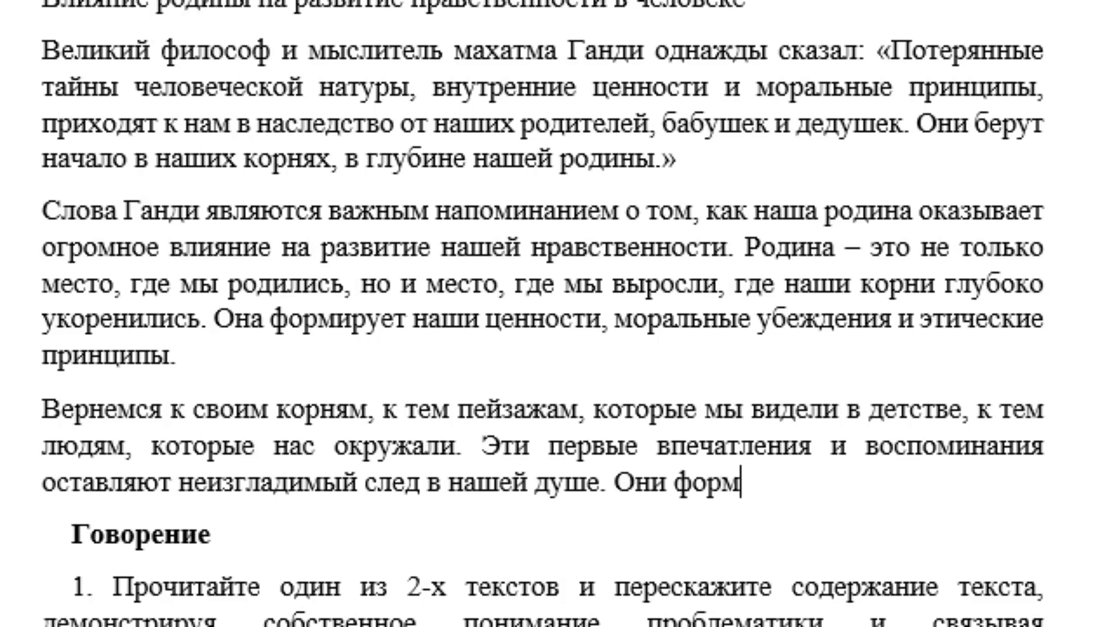
pyautogui.write('ируют')
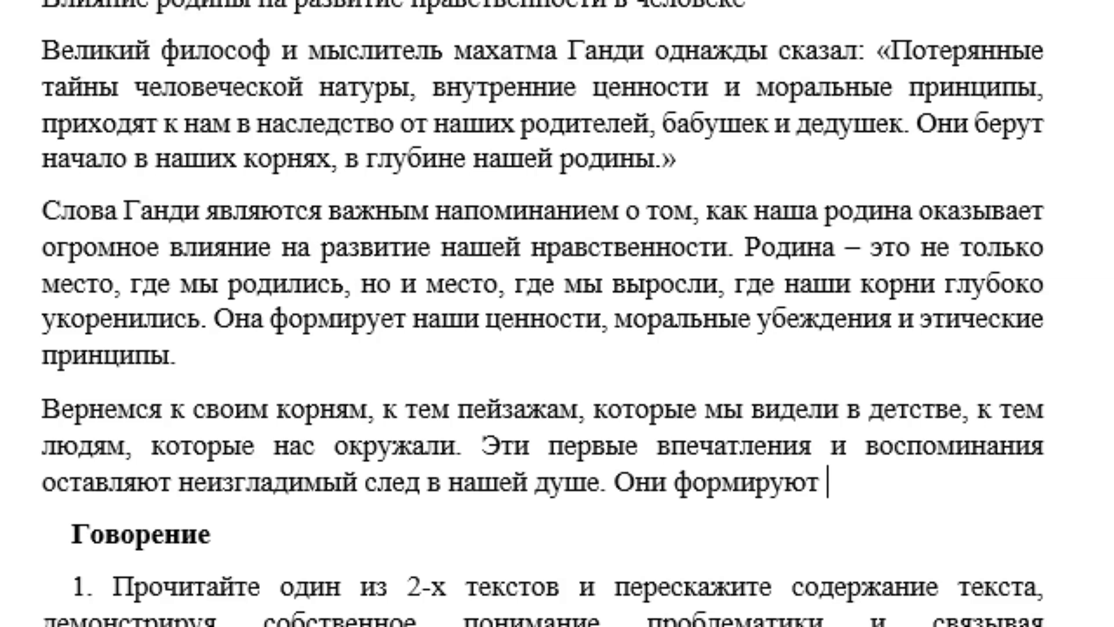
pyautogui.write('наше п')
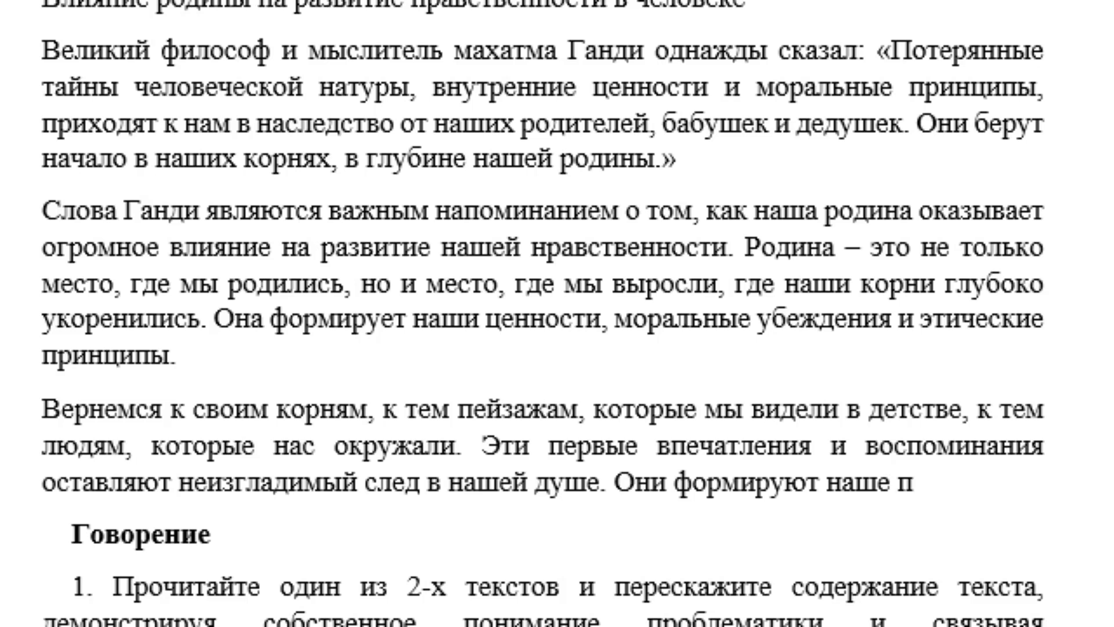
pyautogui.write('редставлен')
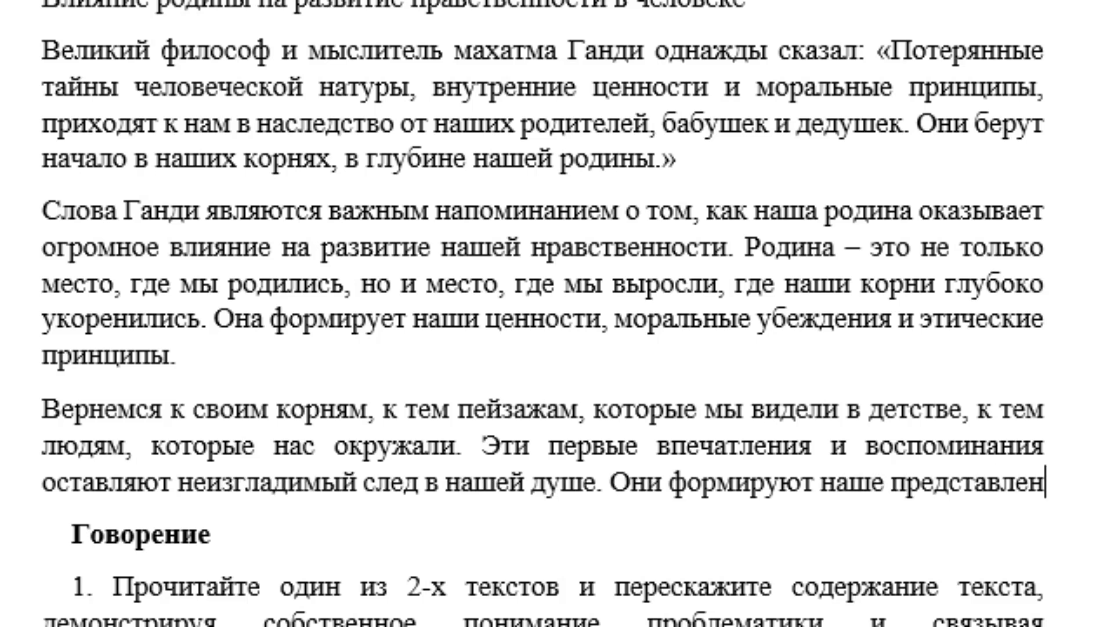
pyautogui.write('ие о доб')
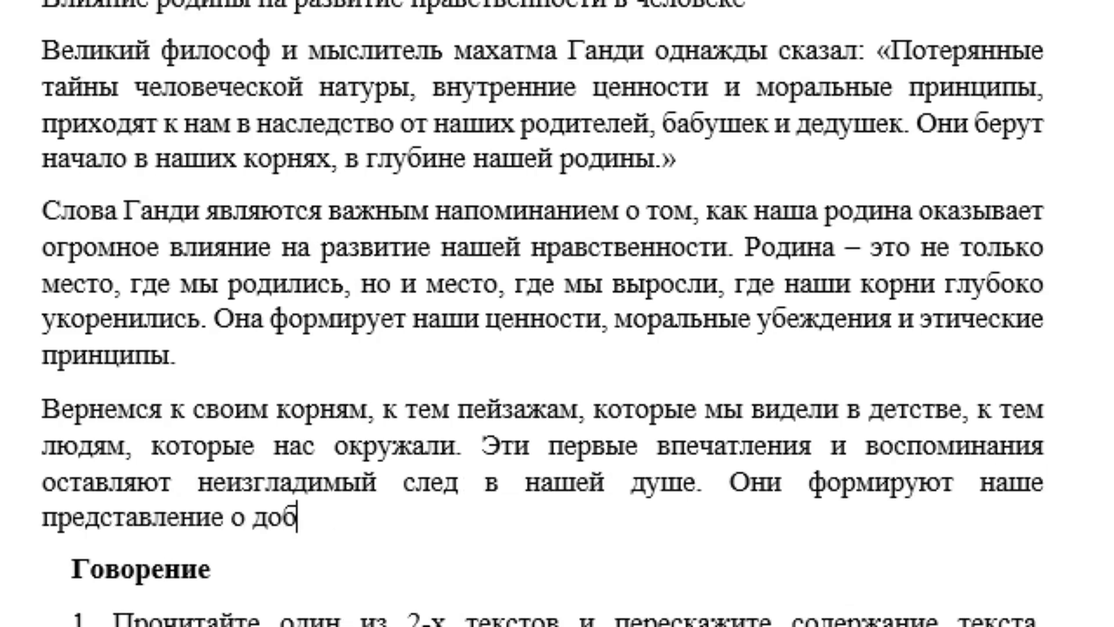
pyautogui.write('ре и зле')
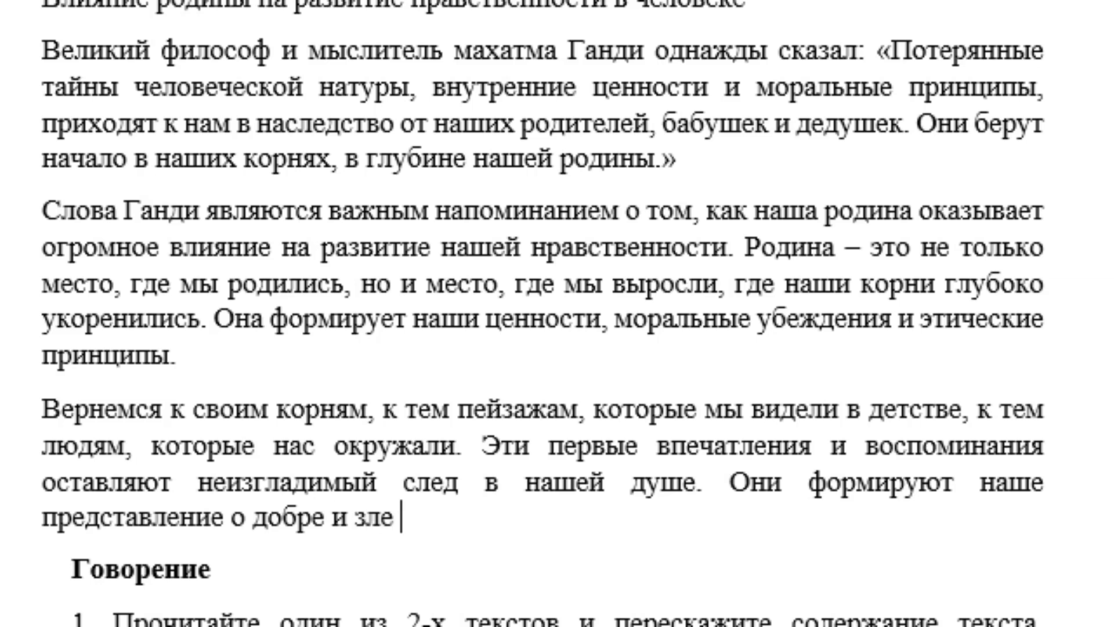
pyautogui.write('.о спар')
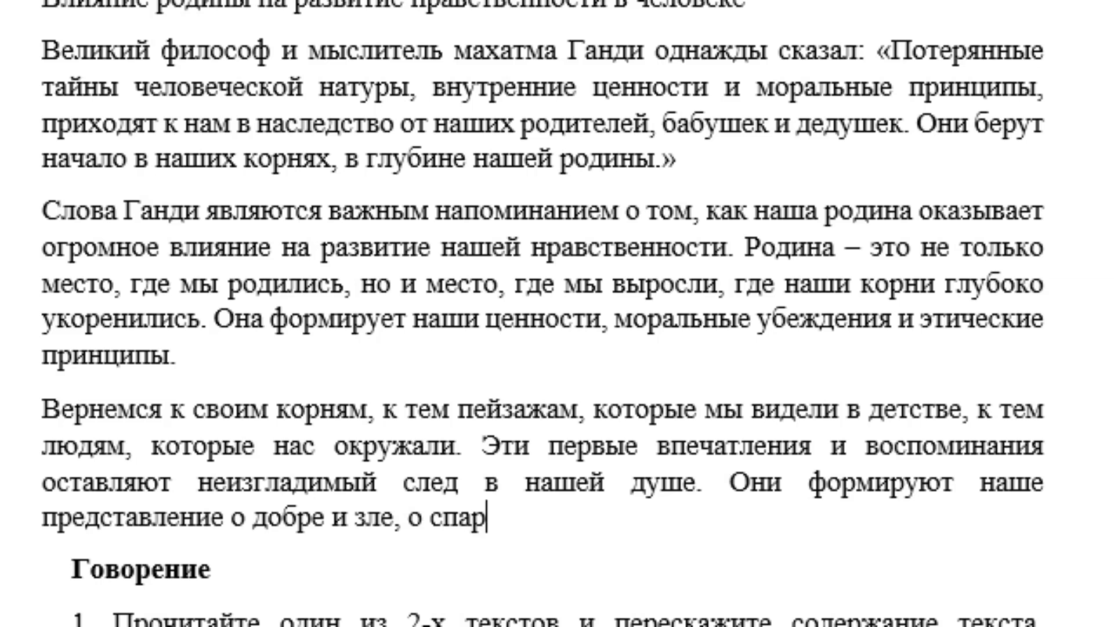
# - Add that the homeland teaches justice, respect for others, defending beliefs and helping those in need
pyautogui.press('BackSpace')
pyautogui.write('раве')
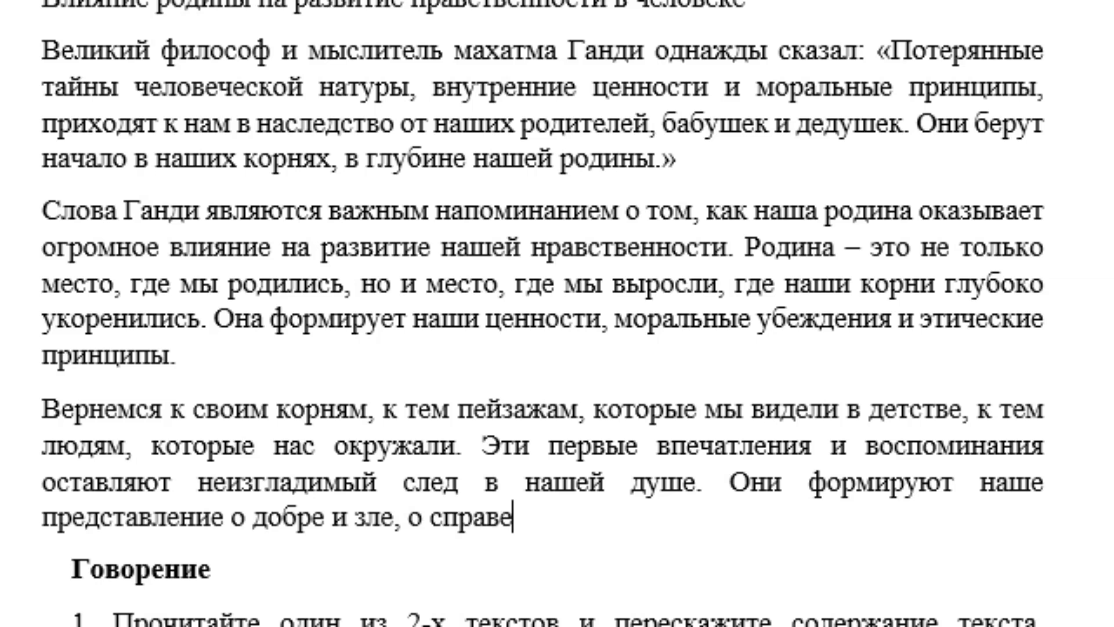
pyautogui.write('дливости')
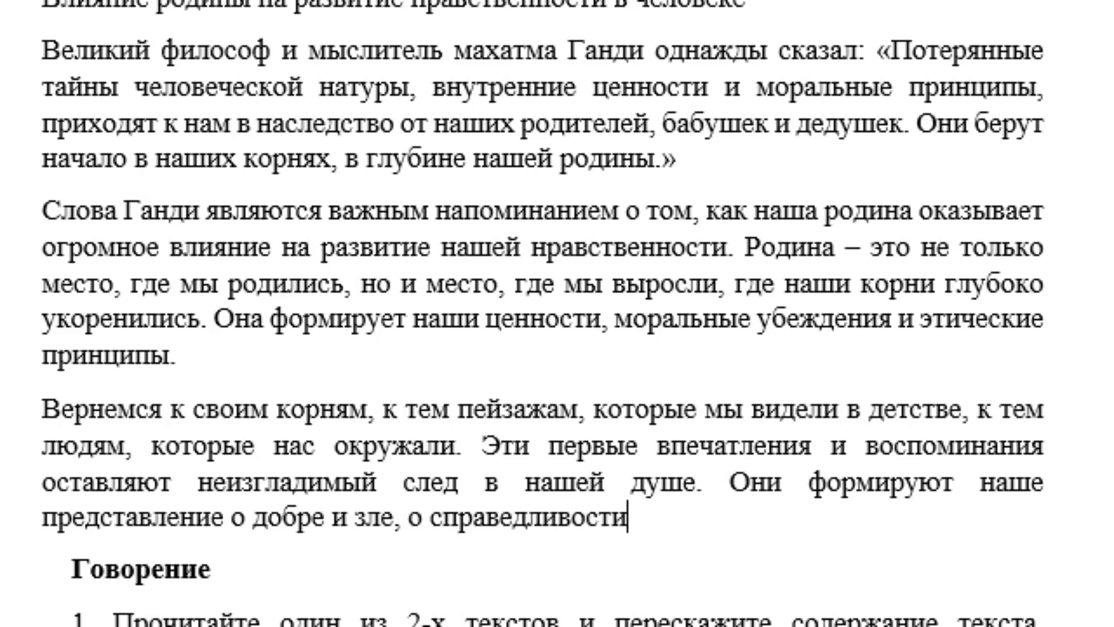
pyautogui.write(' и н')
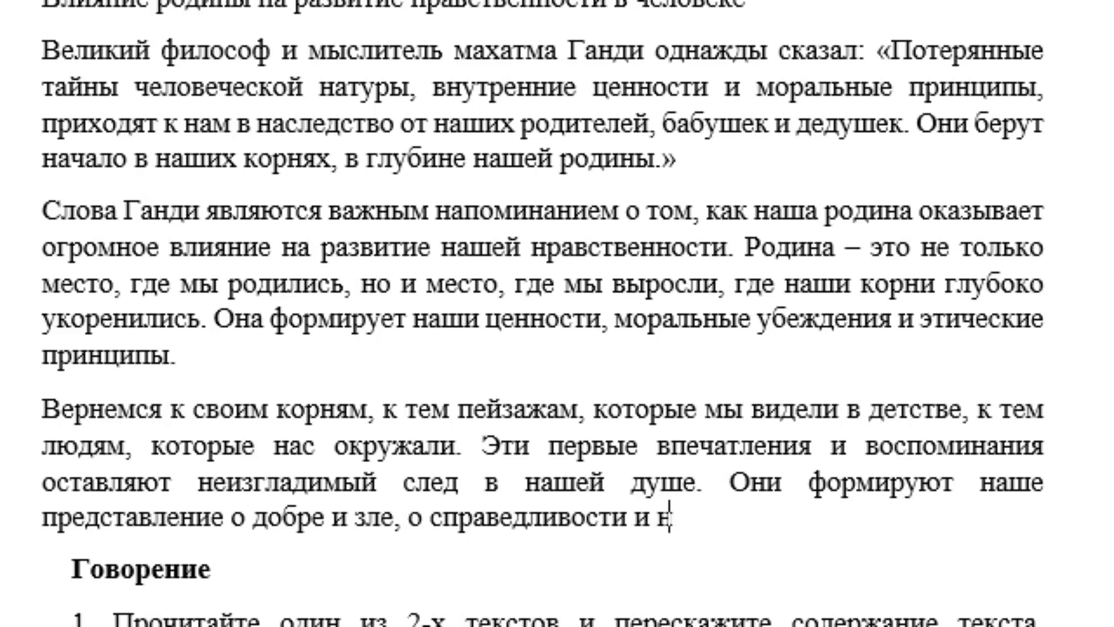
pyautogui.write('есправедл')
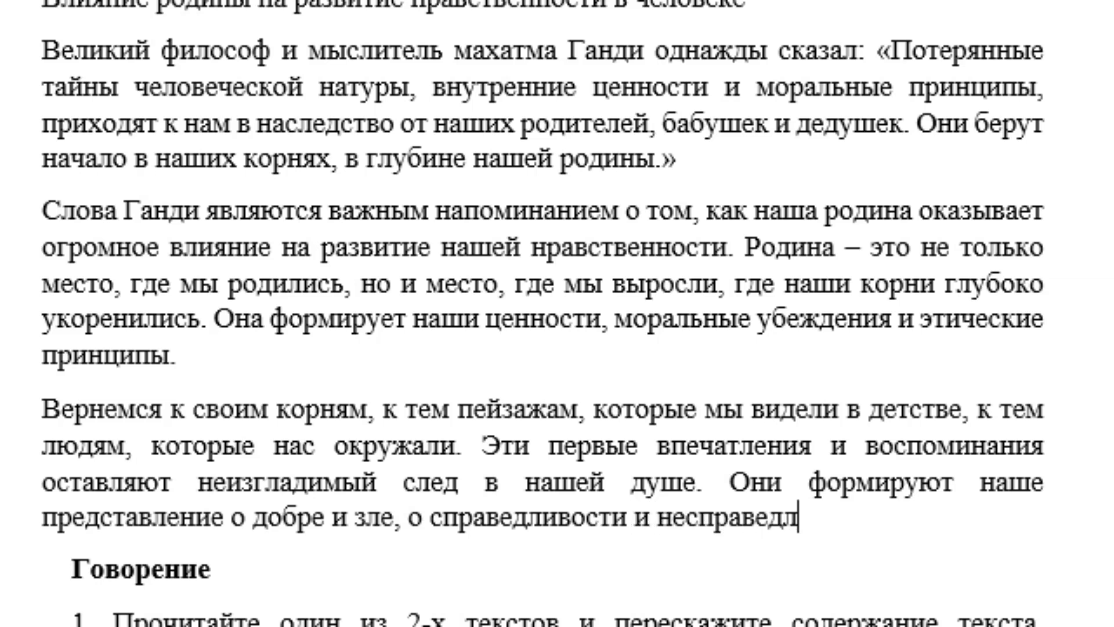
pyautogui.write('ивости')
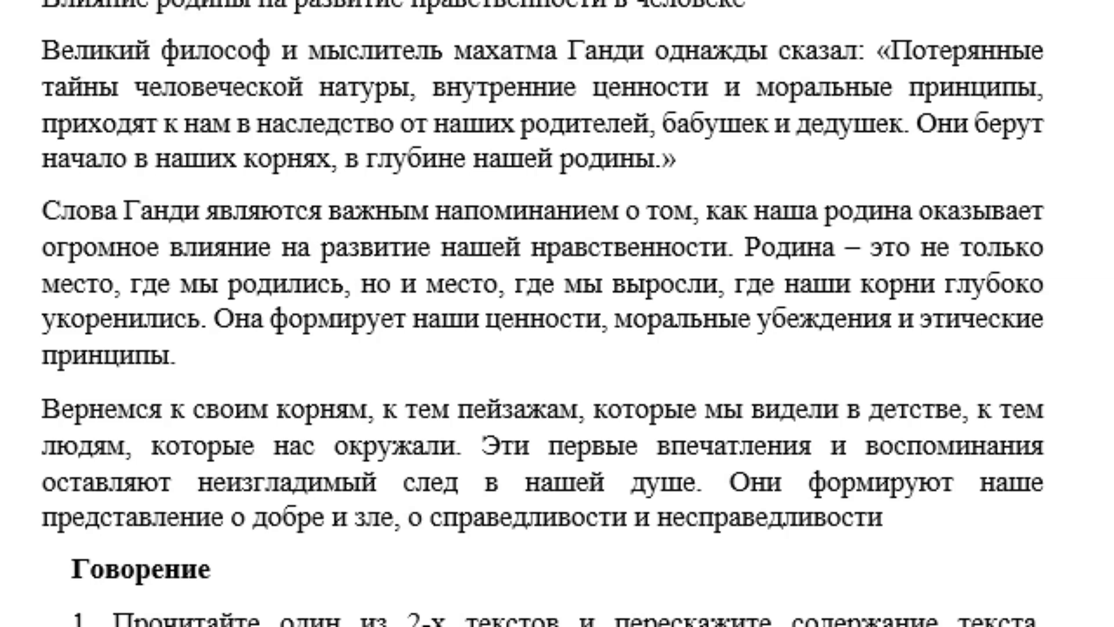
pyautogui.write('раведливости. Роди')
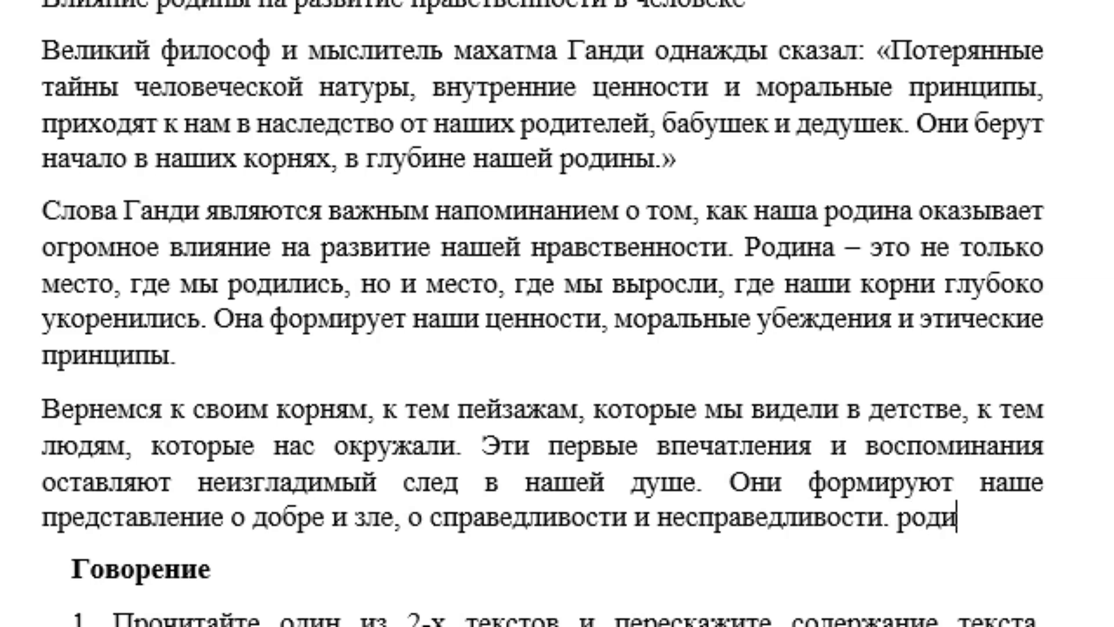
pyautogui.write('на – э')
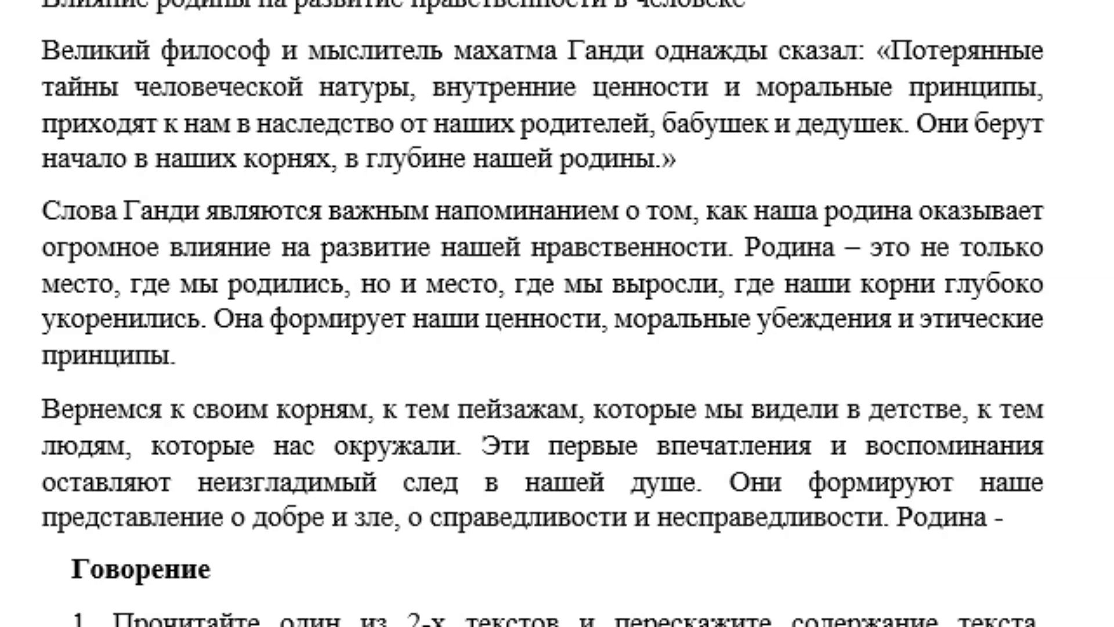
pyautogui.write('то')
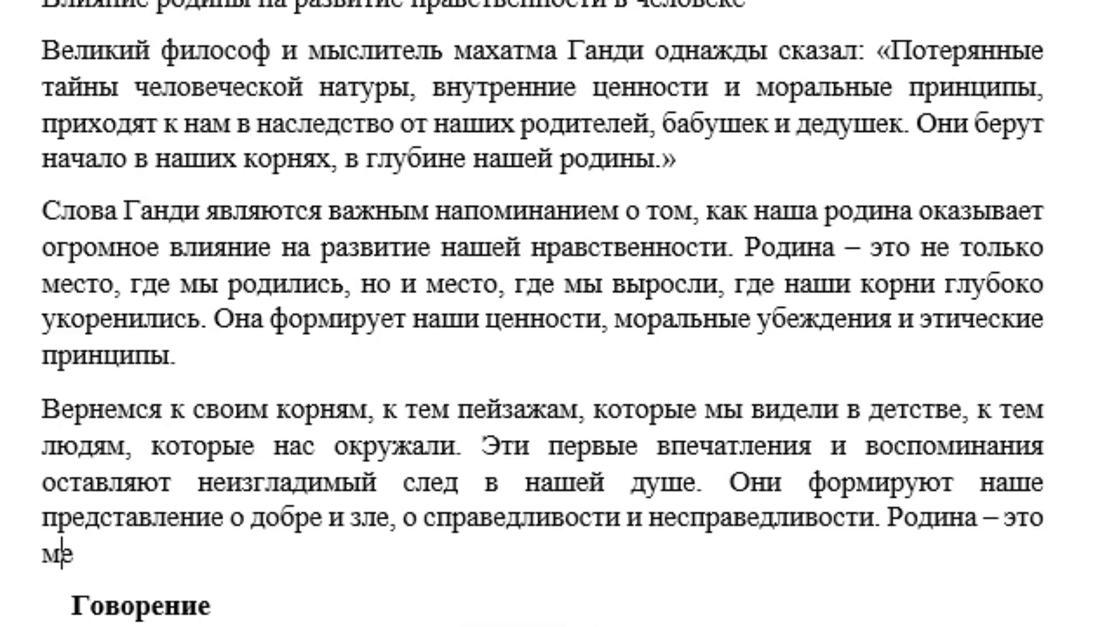
pyautogui.write(' место, г')
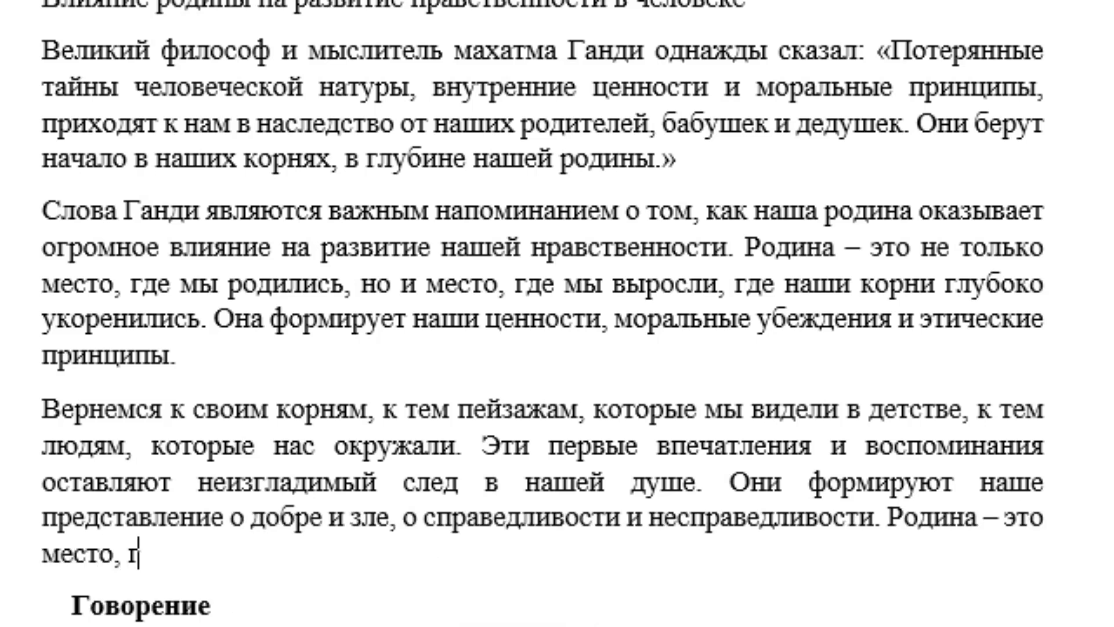
pyautogui.write('де мы уч')
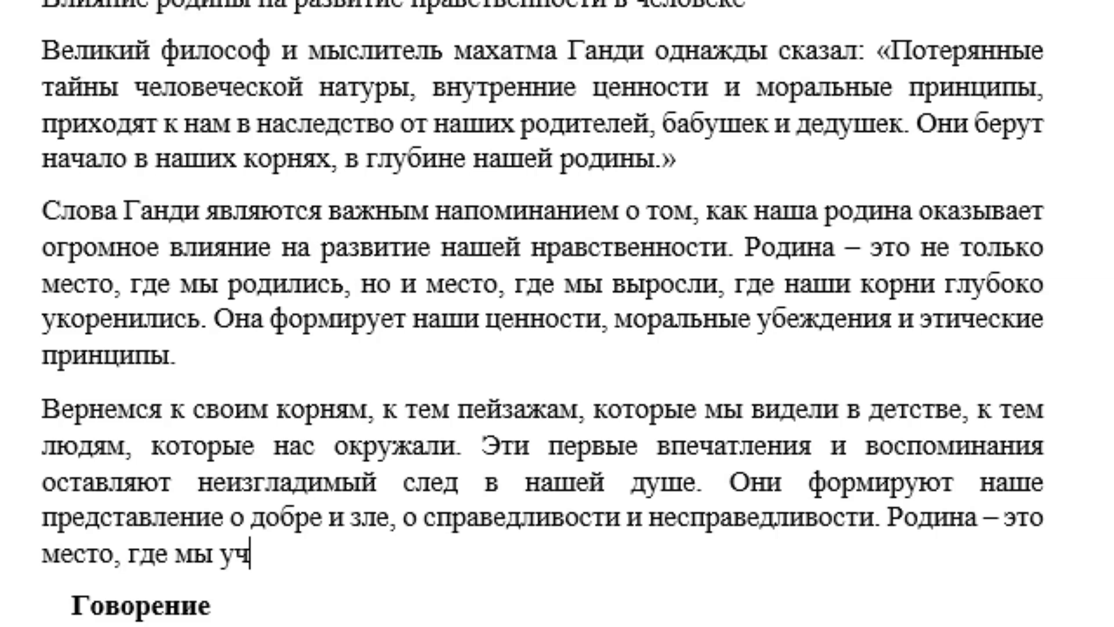
pyautogui.write('имся ув')
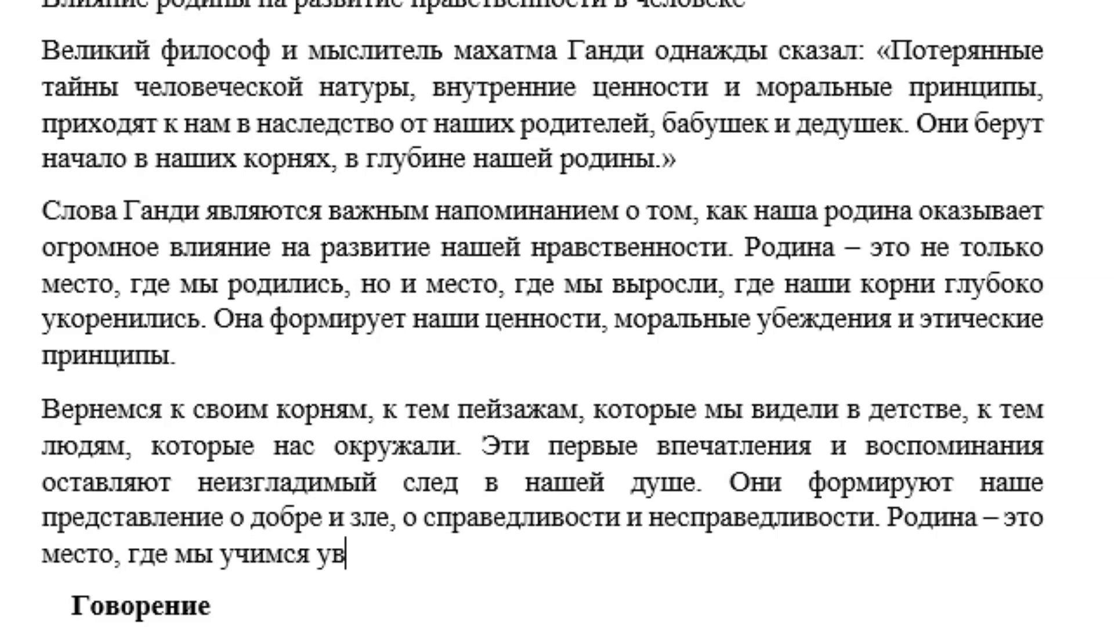
pyautogui.write('ажать дру')
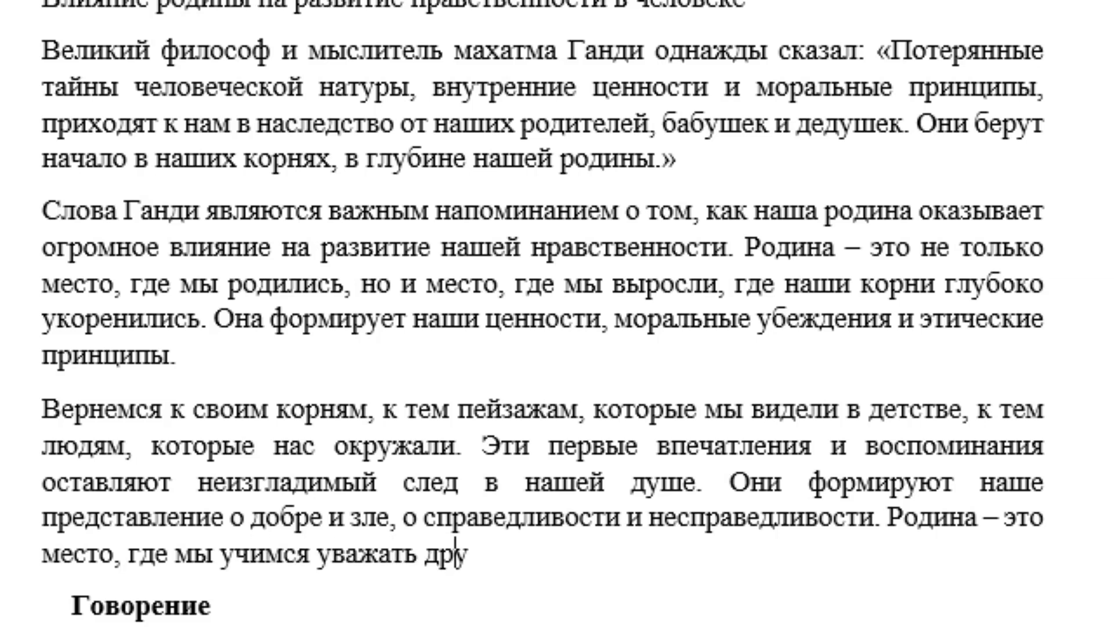
pyautogui.write('гих и ')
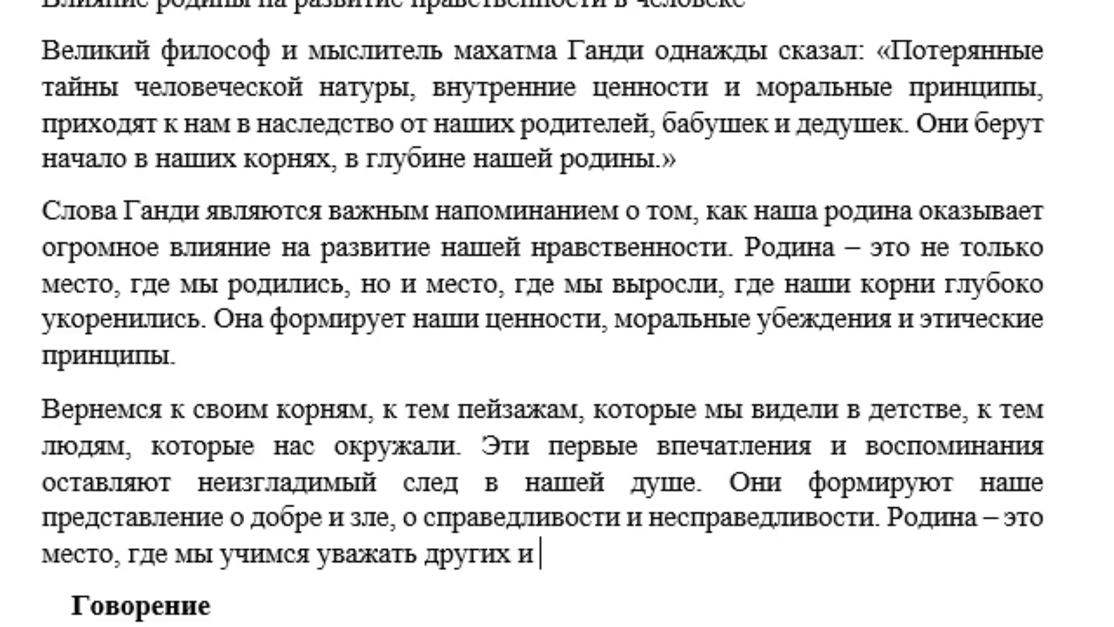
pyautogui.write('окружа')
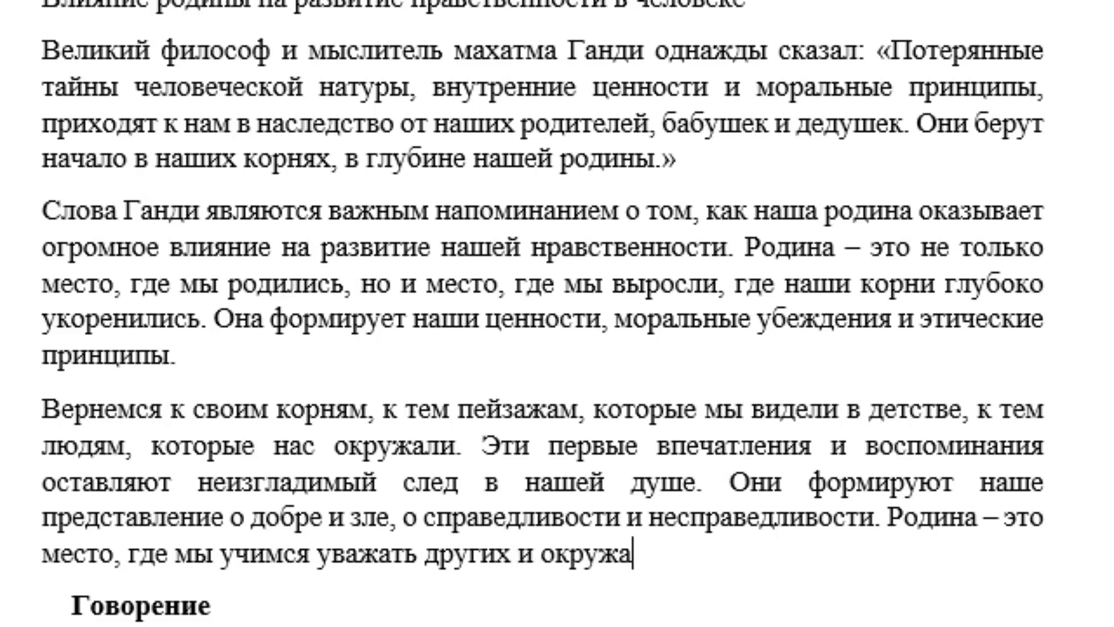
pyautogui.write('ющий')
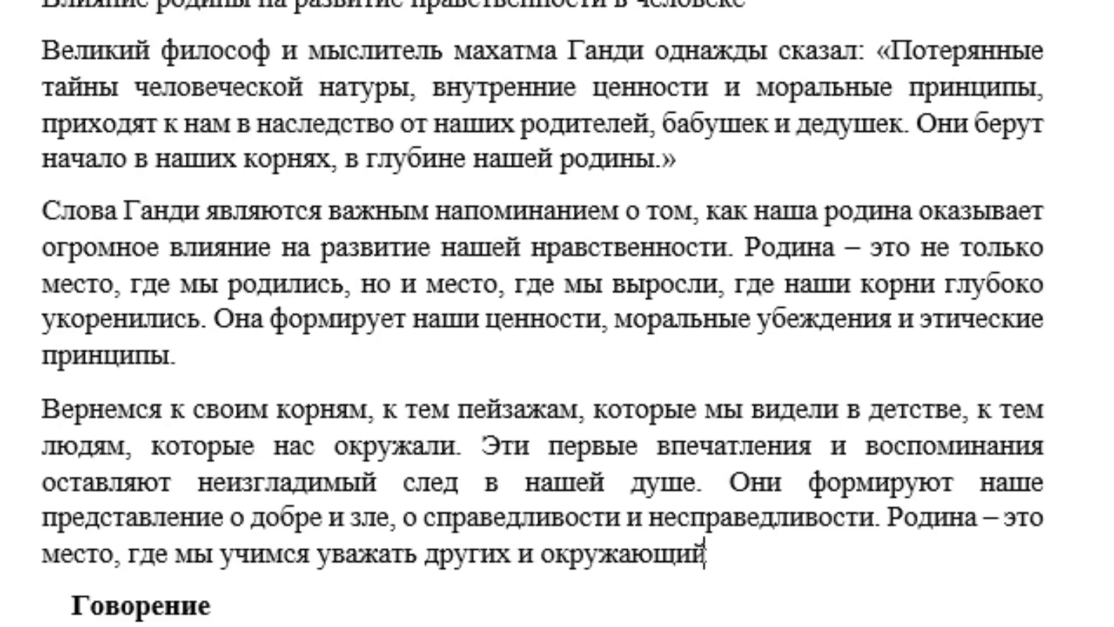
pyautogui.write(' мир, ')
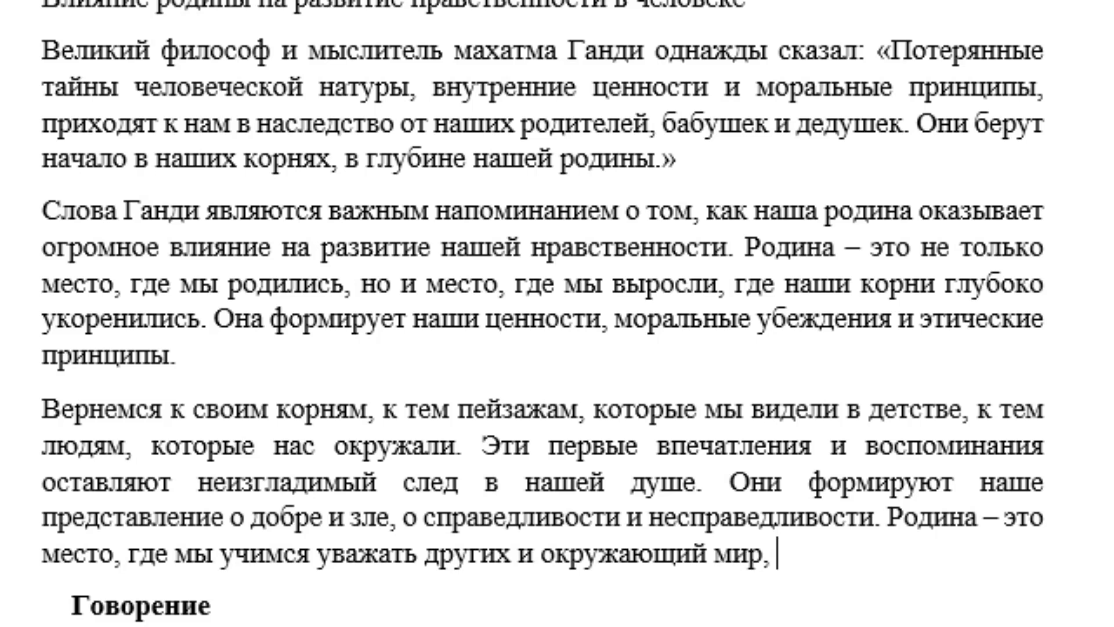
pyautogui.write('где мы у')
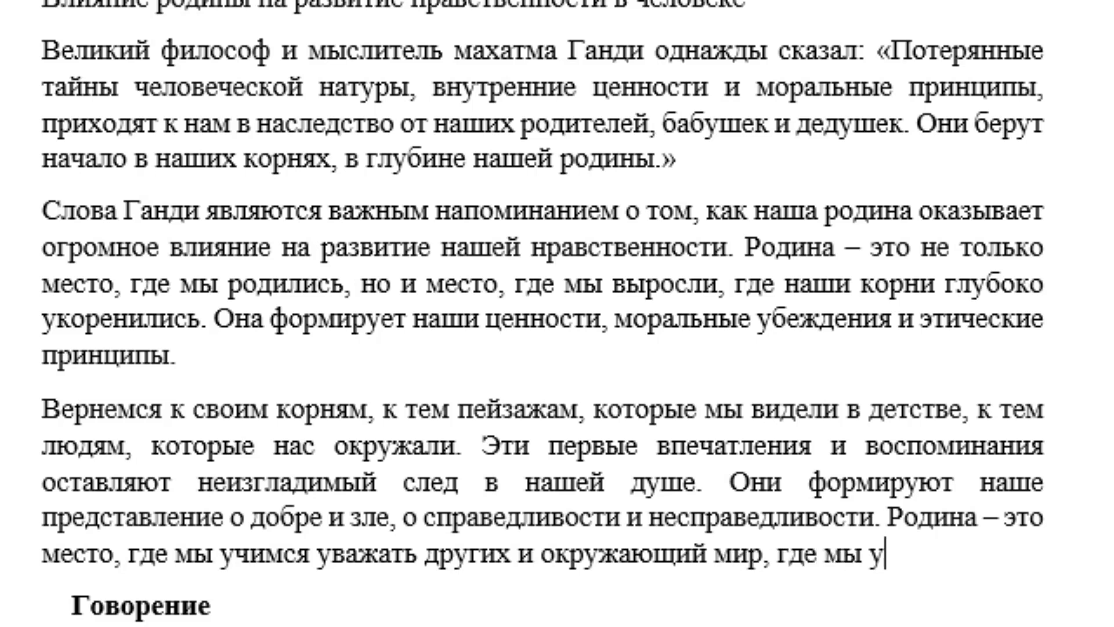
pyautogui.write('чимся б')
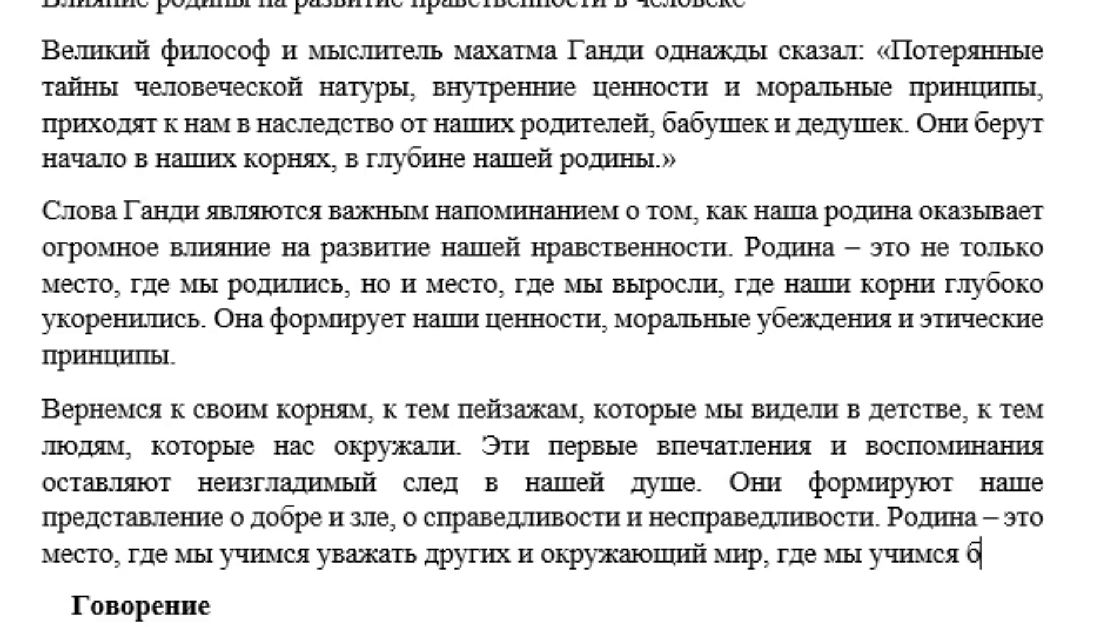
pyautogui.write('ороться з')
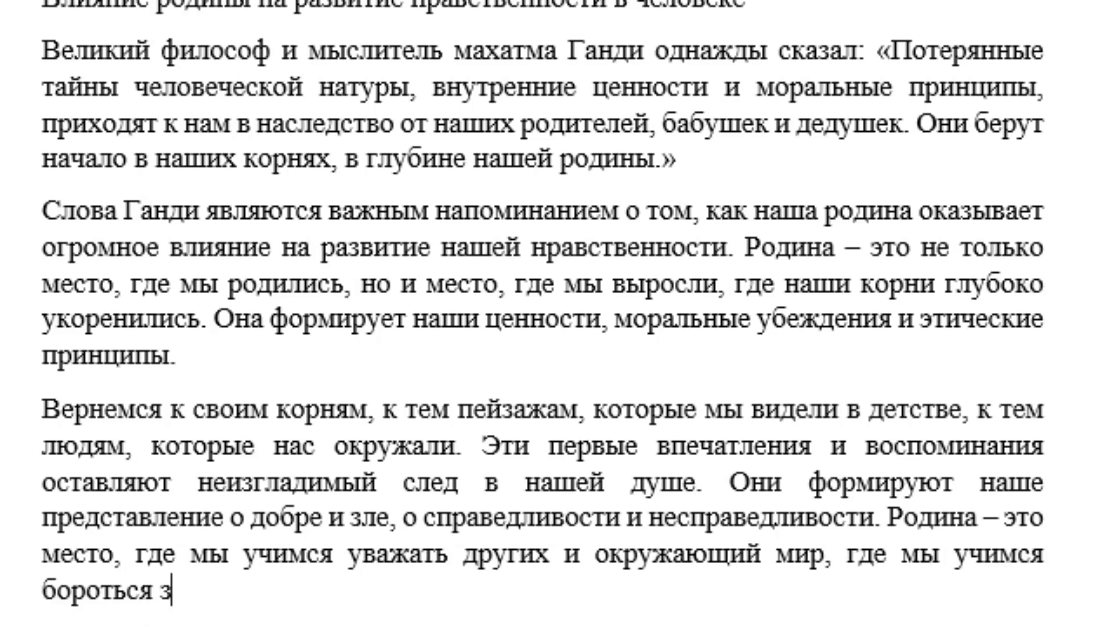
pyautogui.write('а свои ')
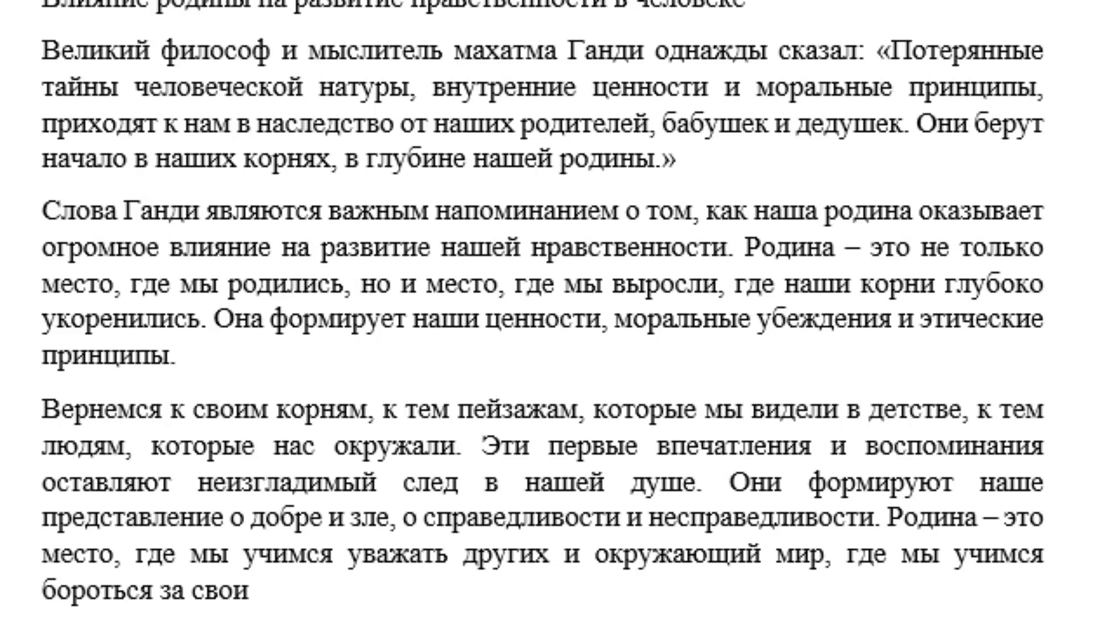
pyautogui.write('убеждения')
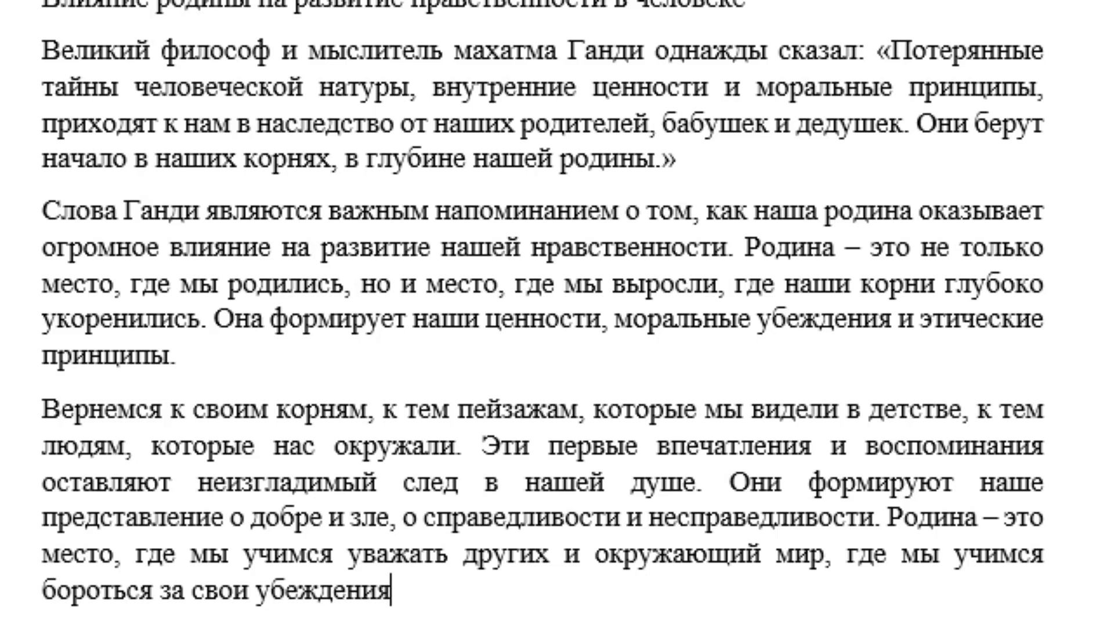
pyautogui.write(' и помог')
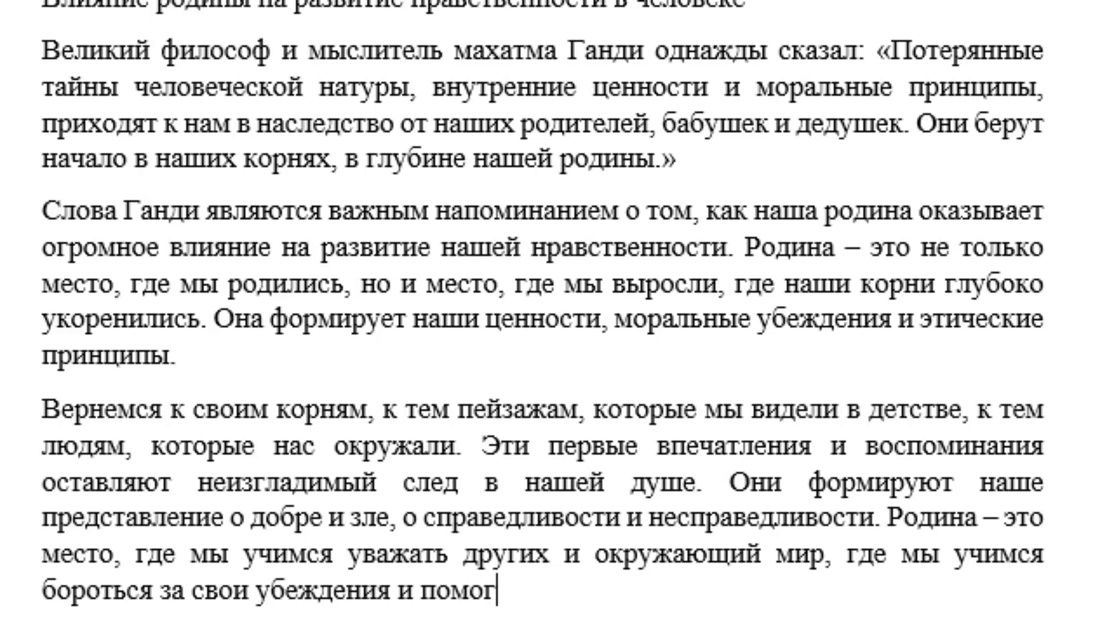
pyautogui.write('ать тем,')
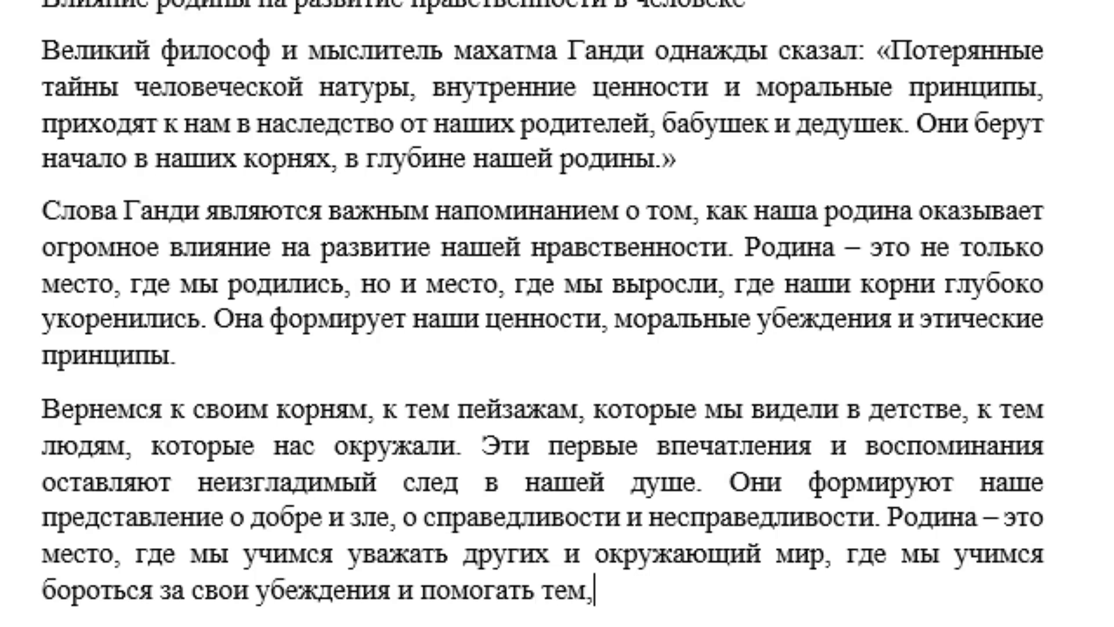
pyautogui.write(' кто в нуж')
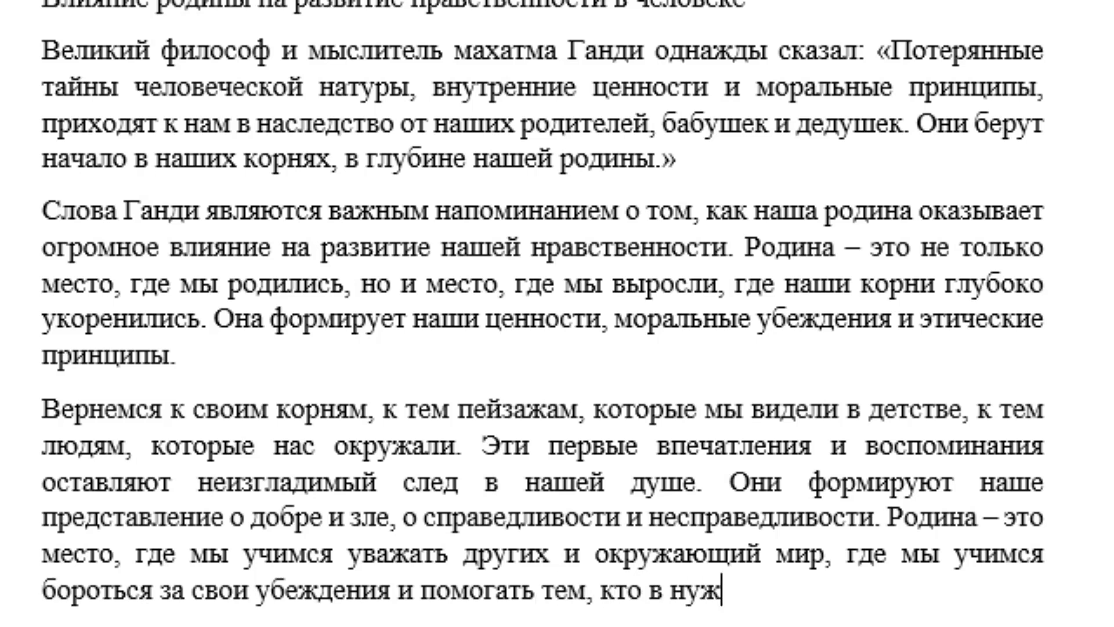
pyautogui.write('де.')
pyautogui.scroll(-3, 557, 313)
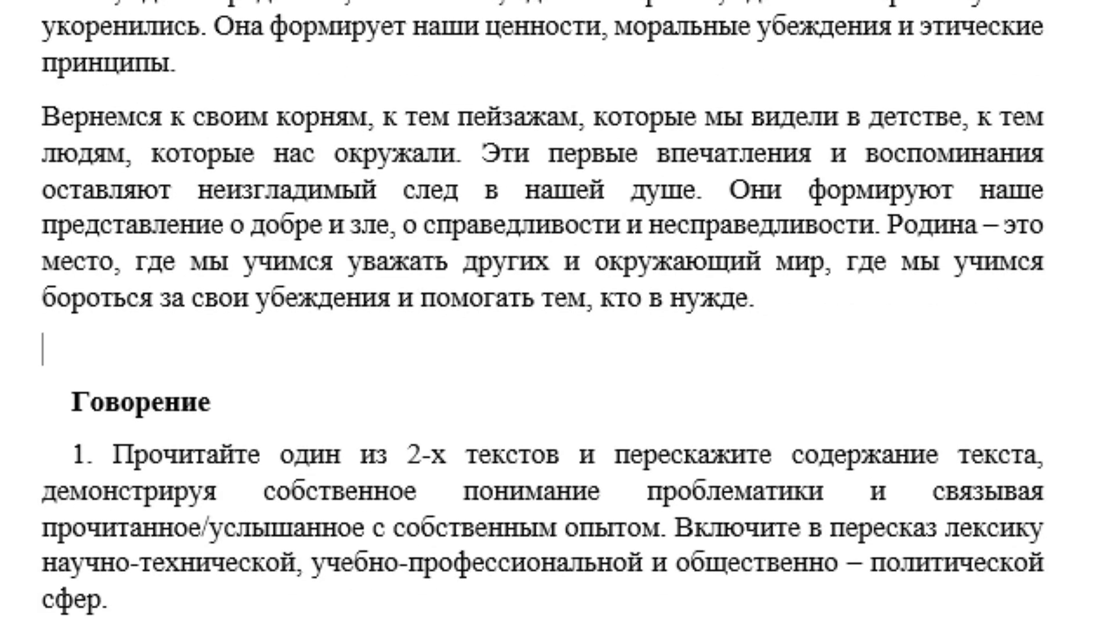
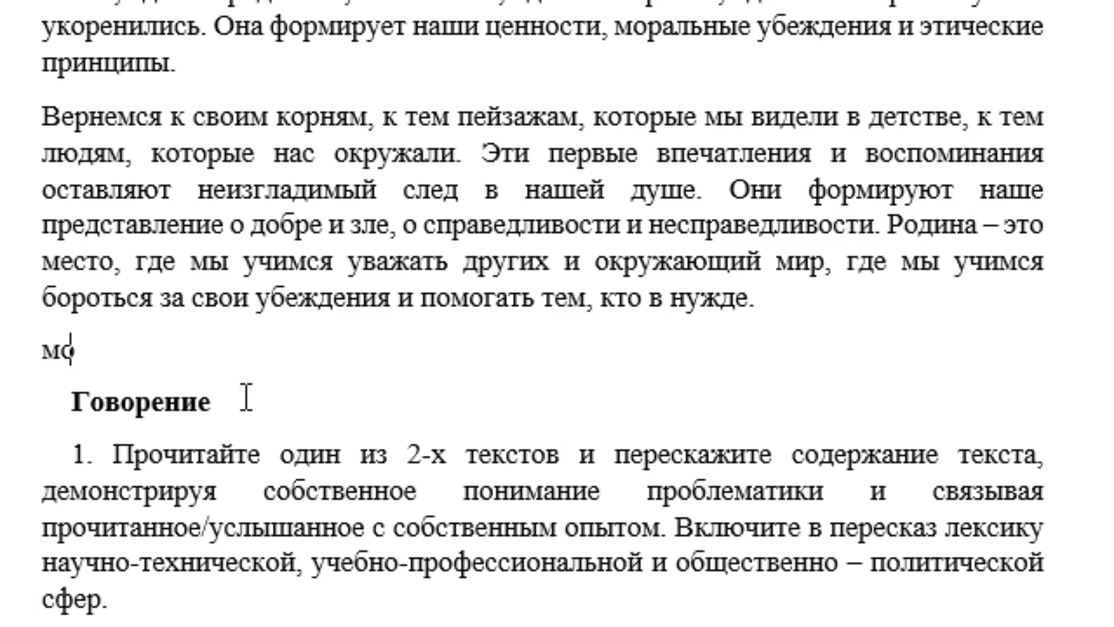
# - End the essay with 'Моральные ценности, внушенные родиной, являются фундаментом нашей личности.' and fix the 'фундаметном' typo
pyautogui.write('ральные ')
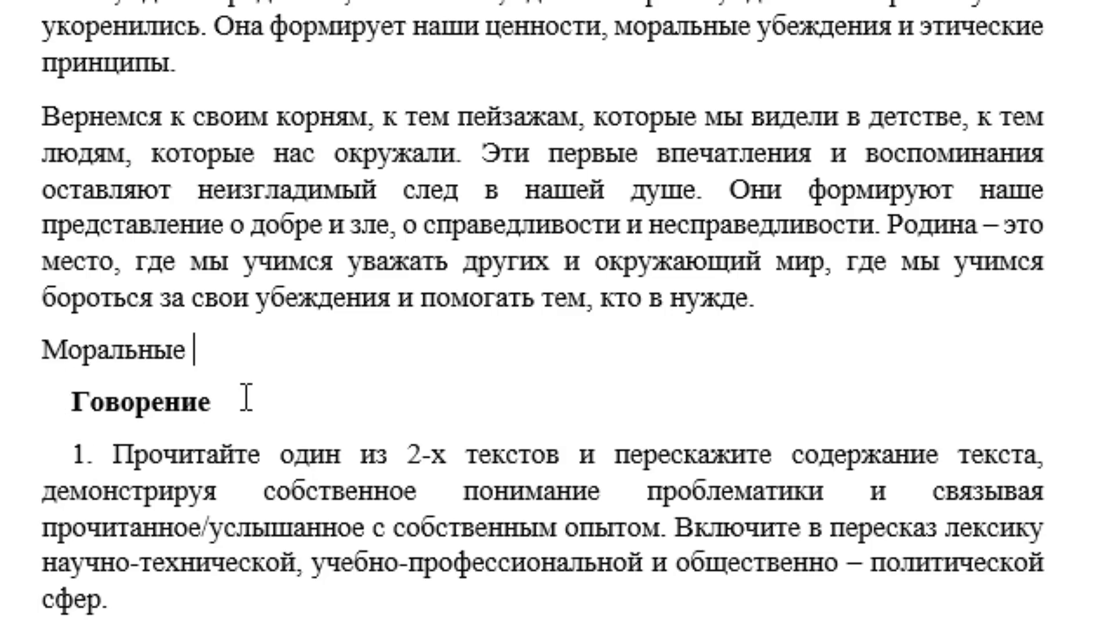
pyautogui.write('ценности')
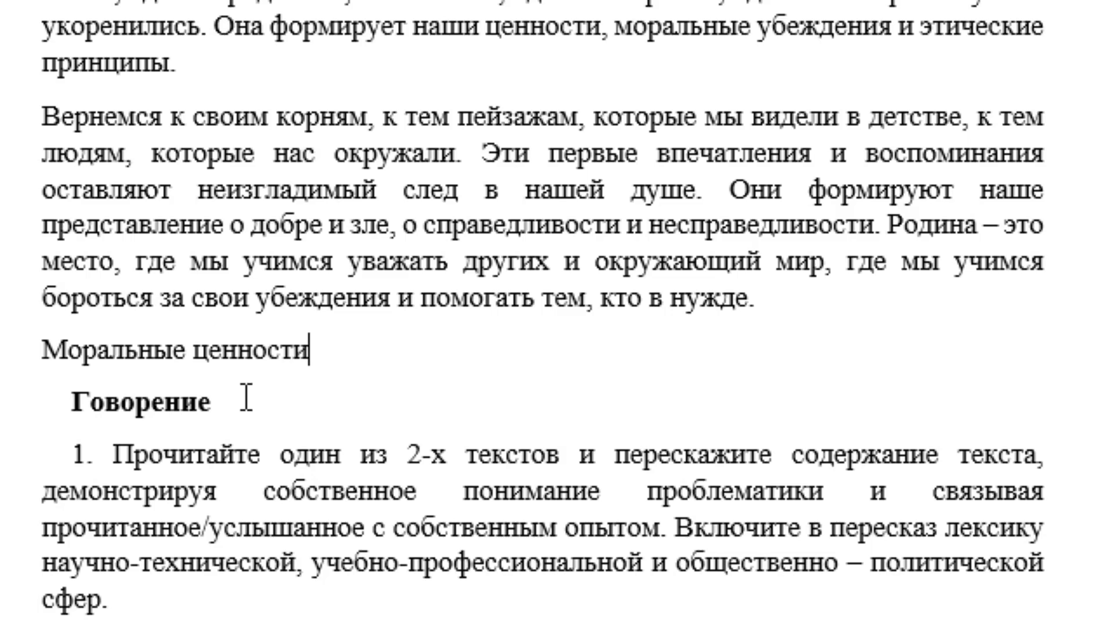
pyautogui.write(', внуше')
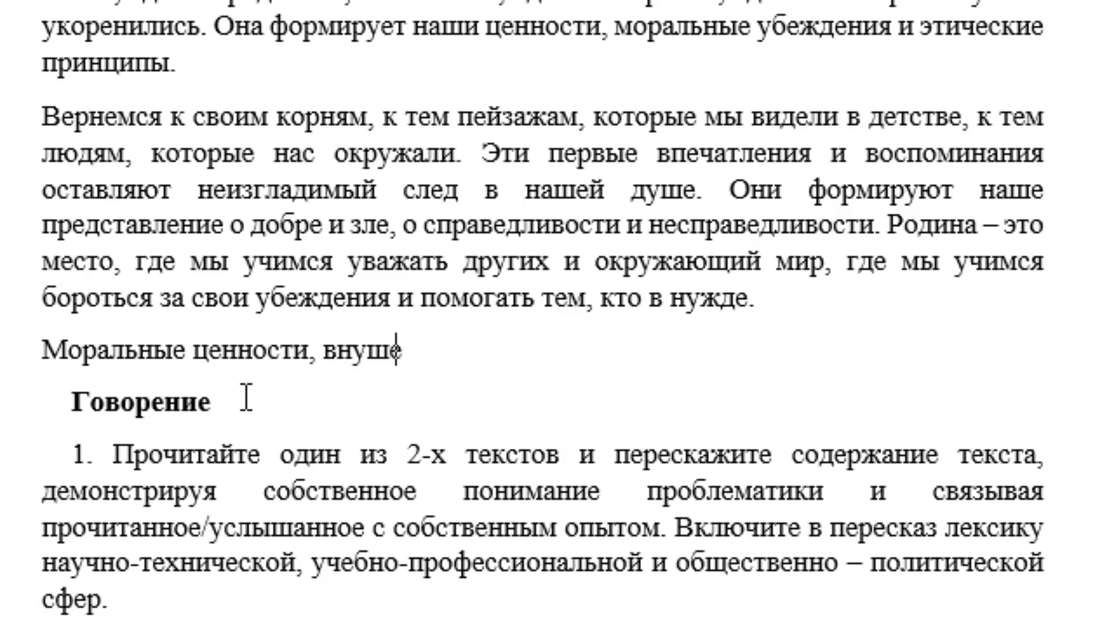
pyautogui.write('нно')
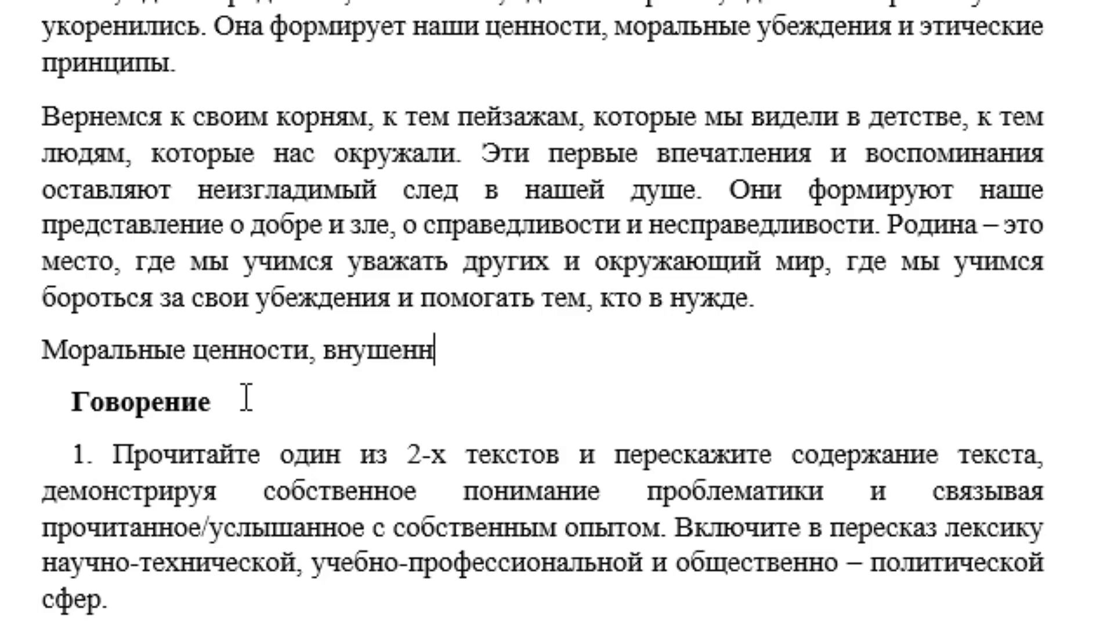
pyautogui.write('ые родино')
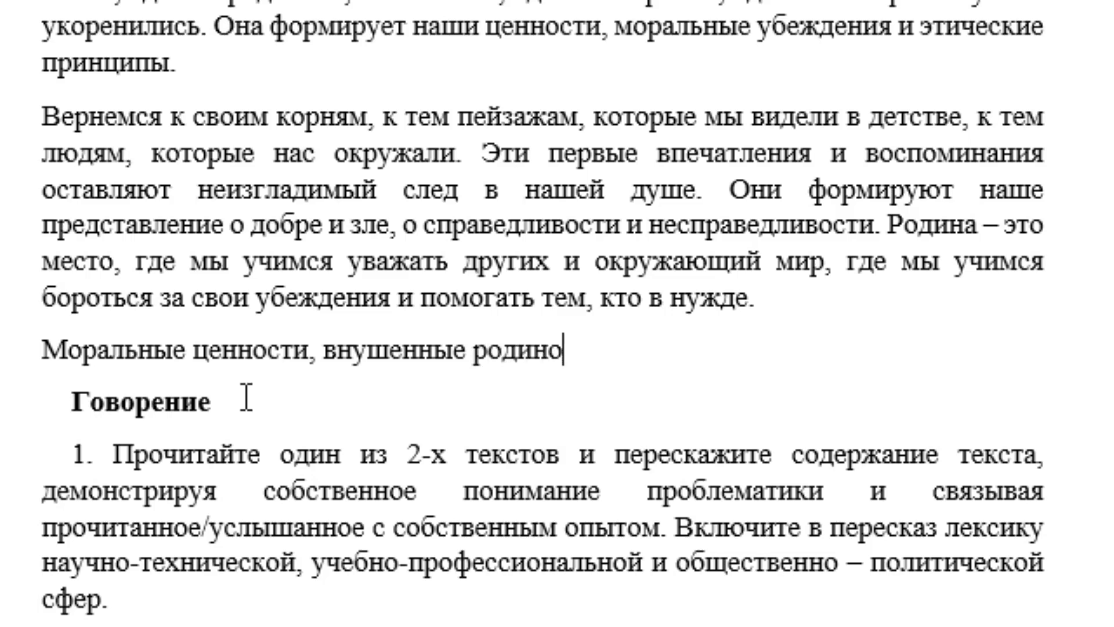
pyautogui.write('й, являю')
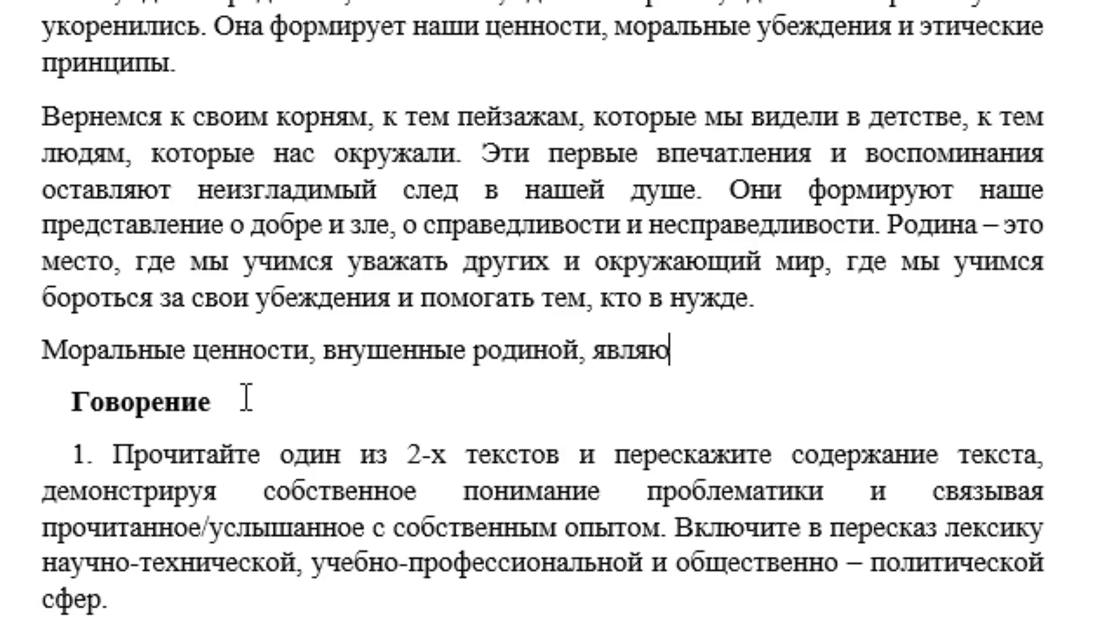
pyautogui.write('сяф')
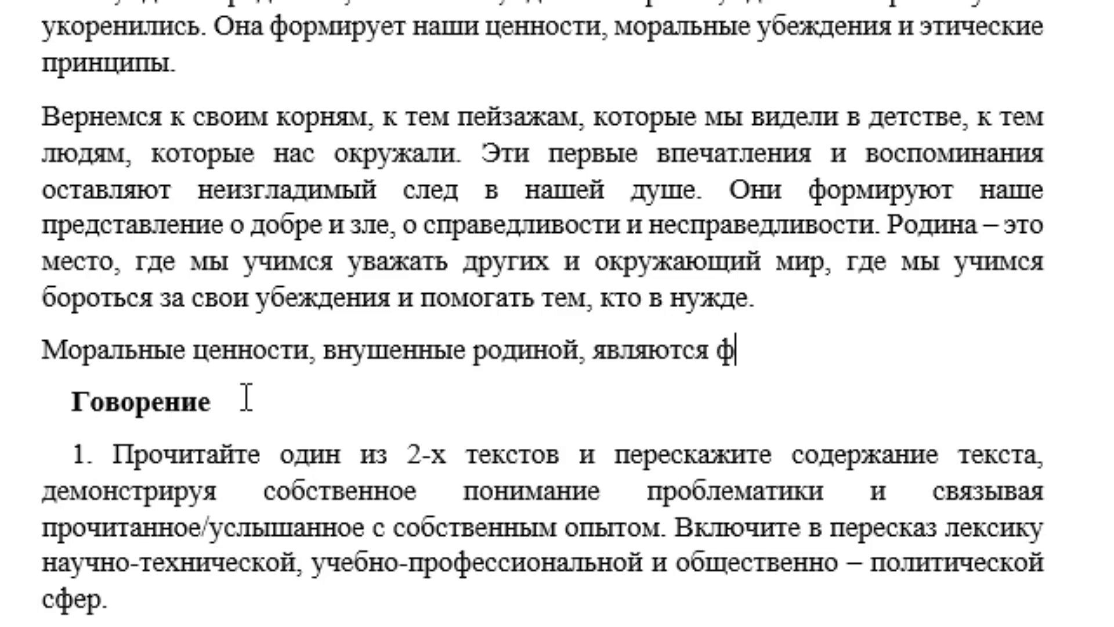
pyautogui.write('ундаметн')
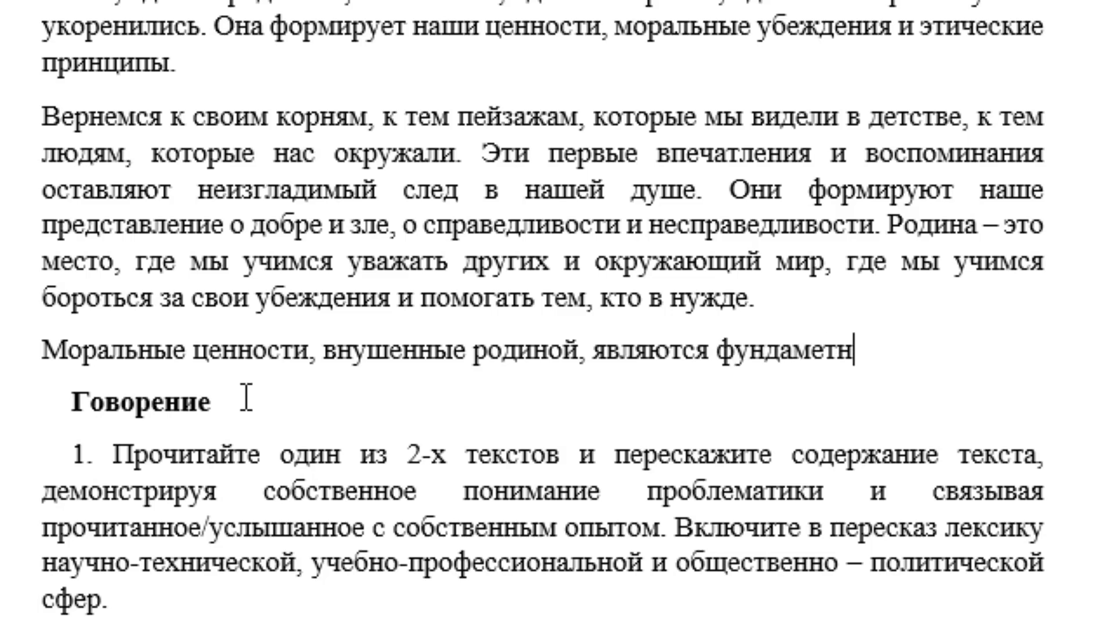
pyautogui.write('ом нашей')
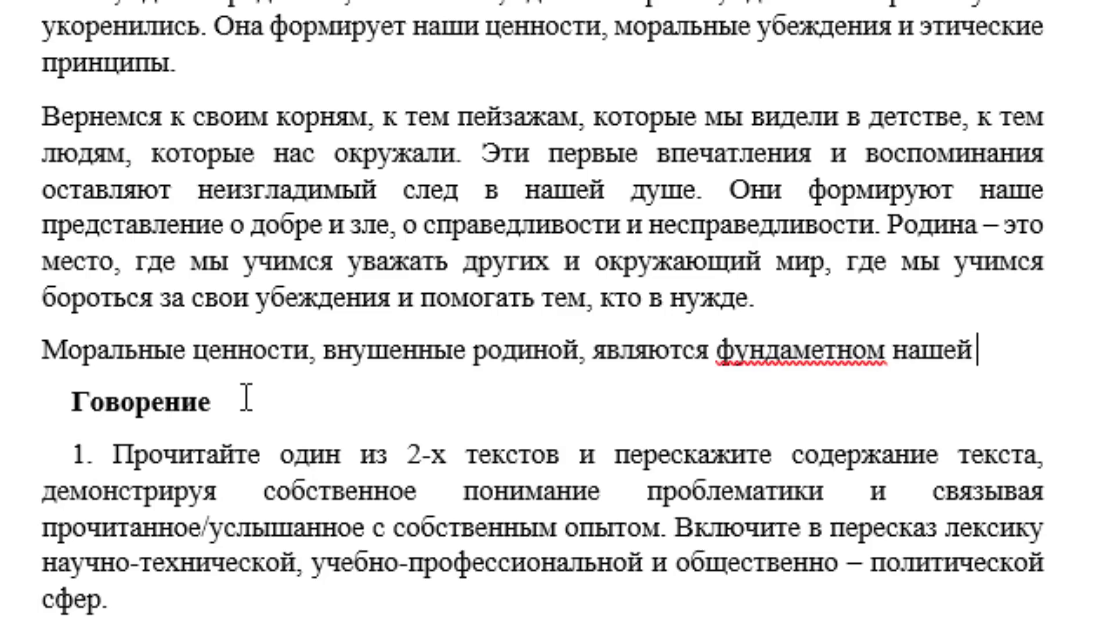
pyautogui.write(' личности.')
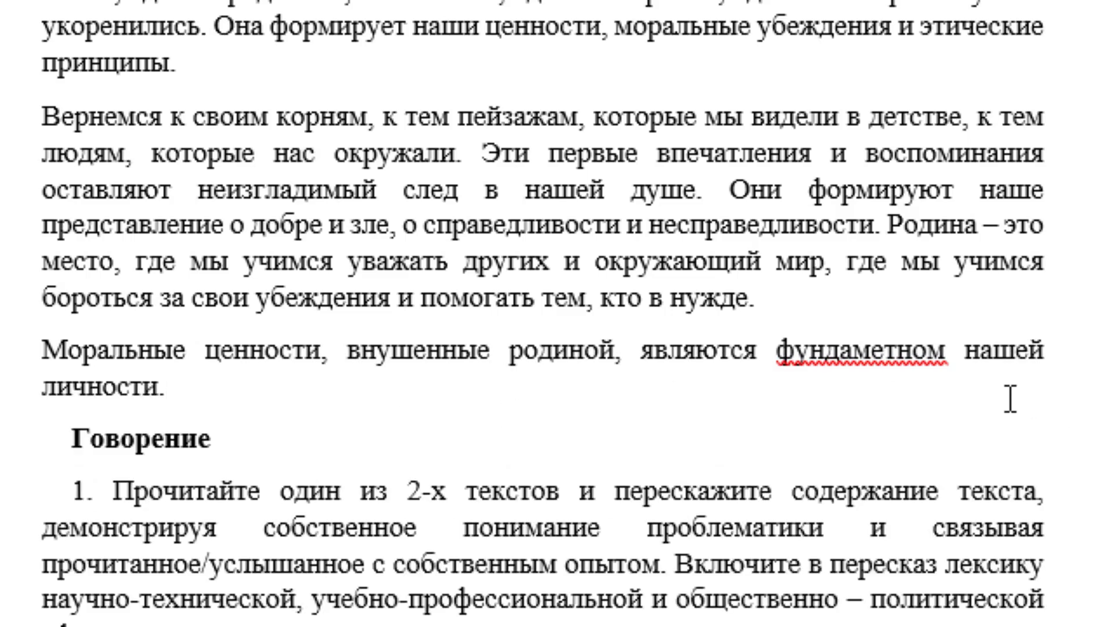
pyautogui.rightClick(886, 351)
pyautogui.click(834, 390)
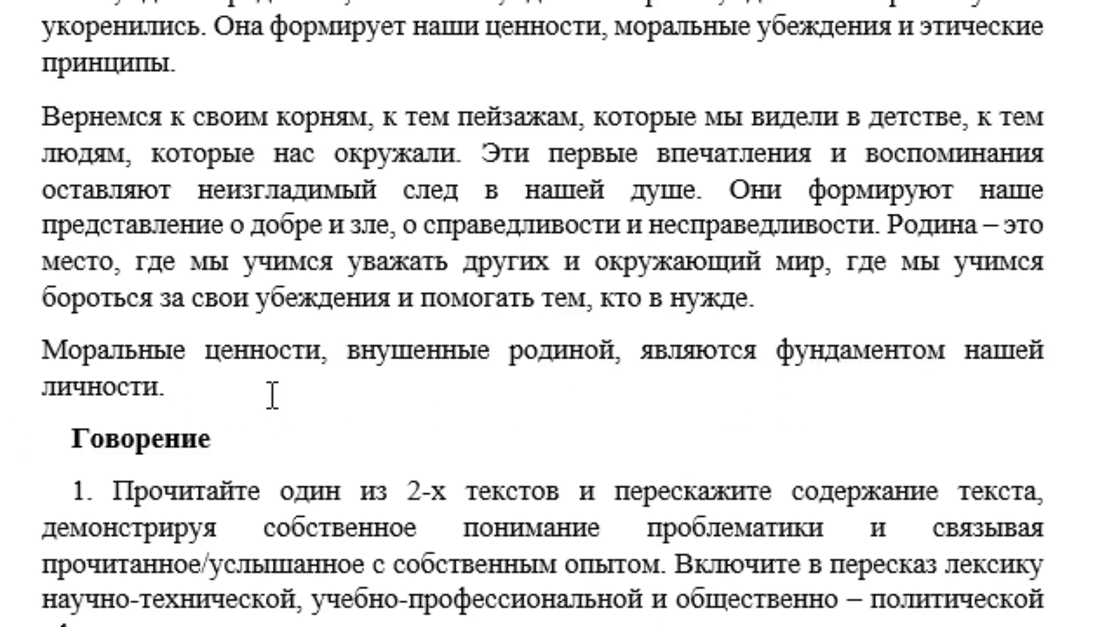
# - Add a paragraph on homeland, morality and cultural heritage, ending 'Оно формирует нашу идентичность и связь с родиной.'
pyautogui.press('Return')
pyautogui.write('равз')
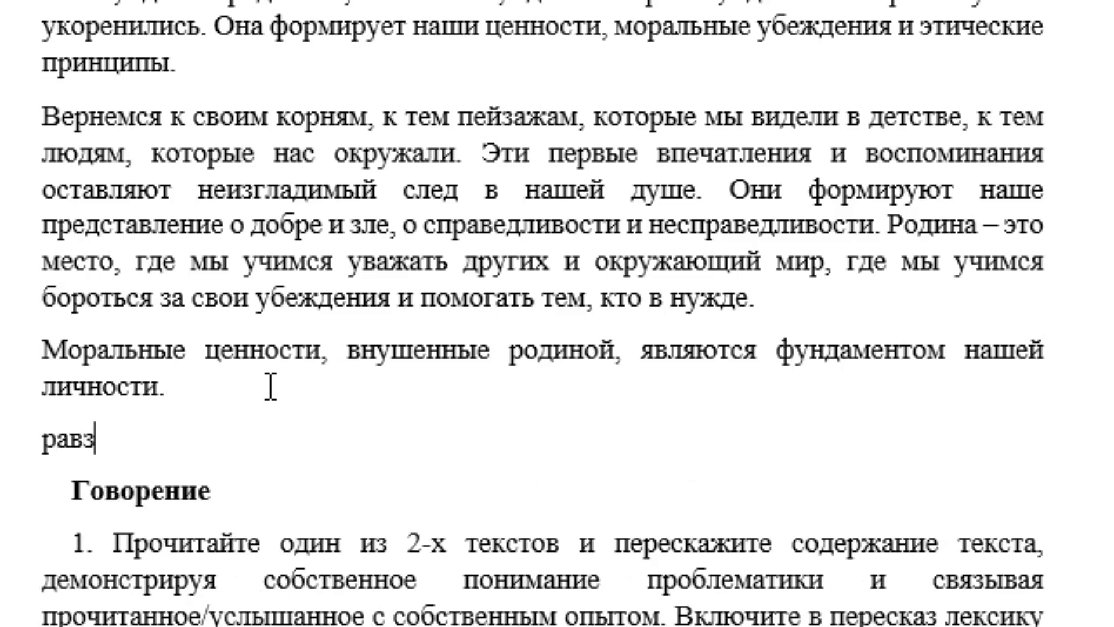
pyautogui.write('ивая тем')
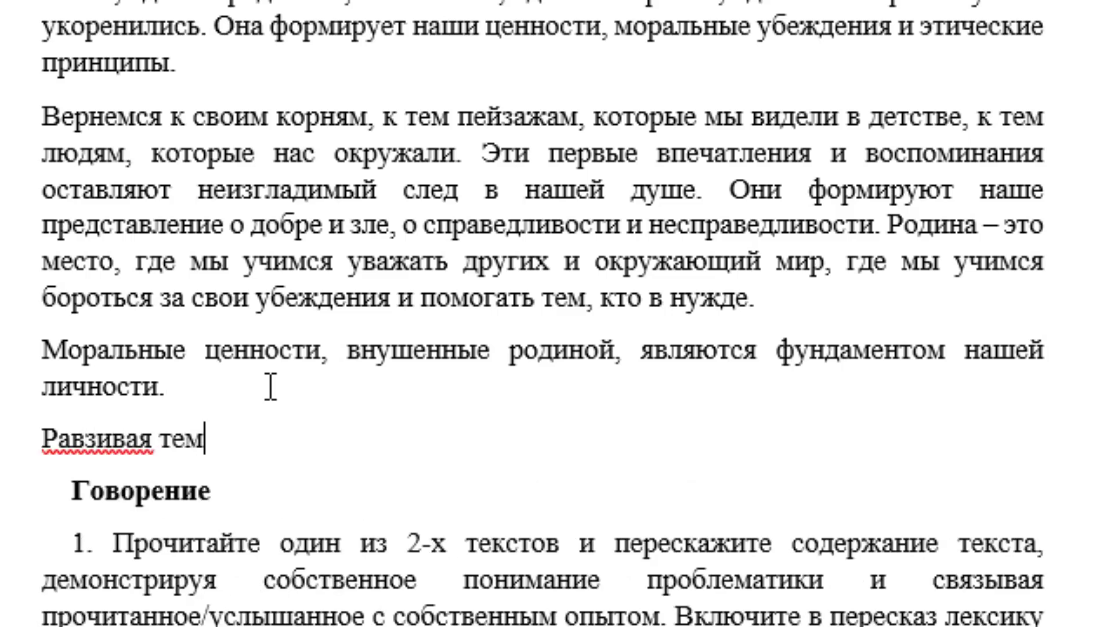
pyautogui.write('у в')
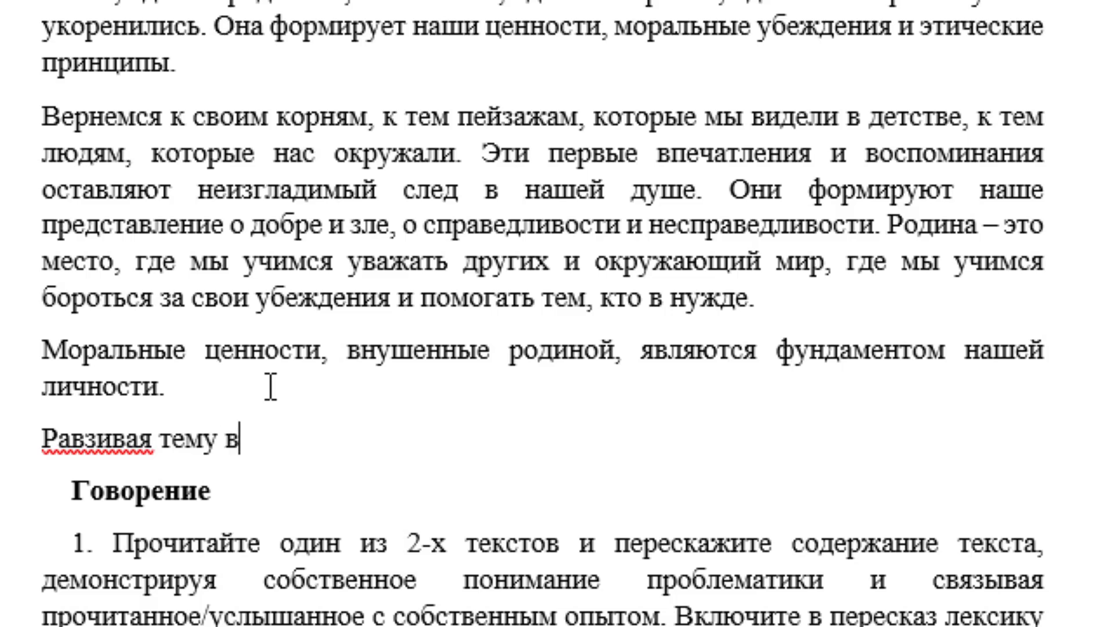
pyautogui.write('лиян')
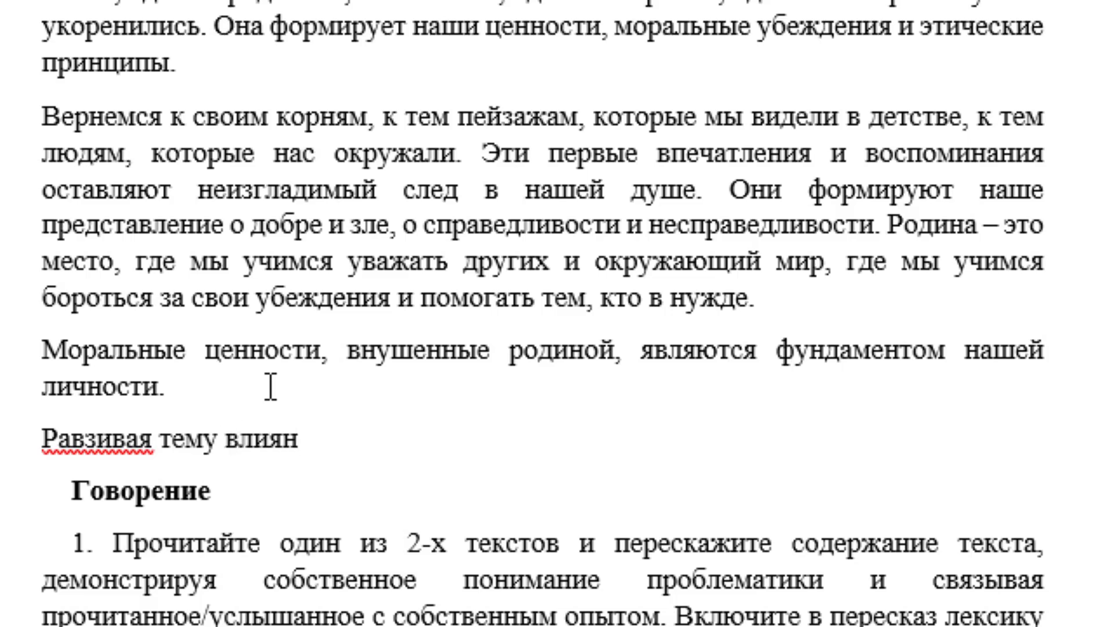
pyautogui.write('ия роди')
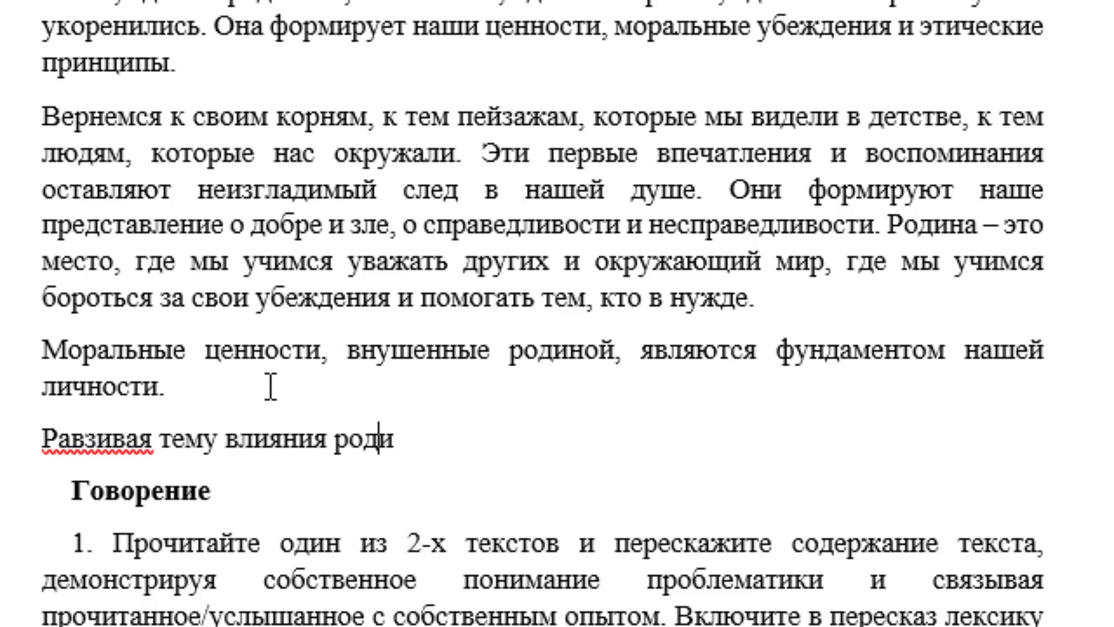
pyautogui.write('нына ')
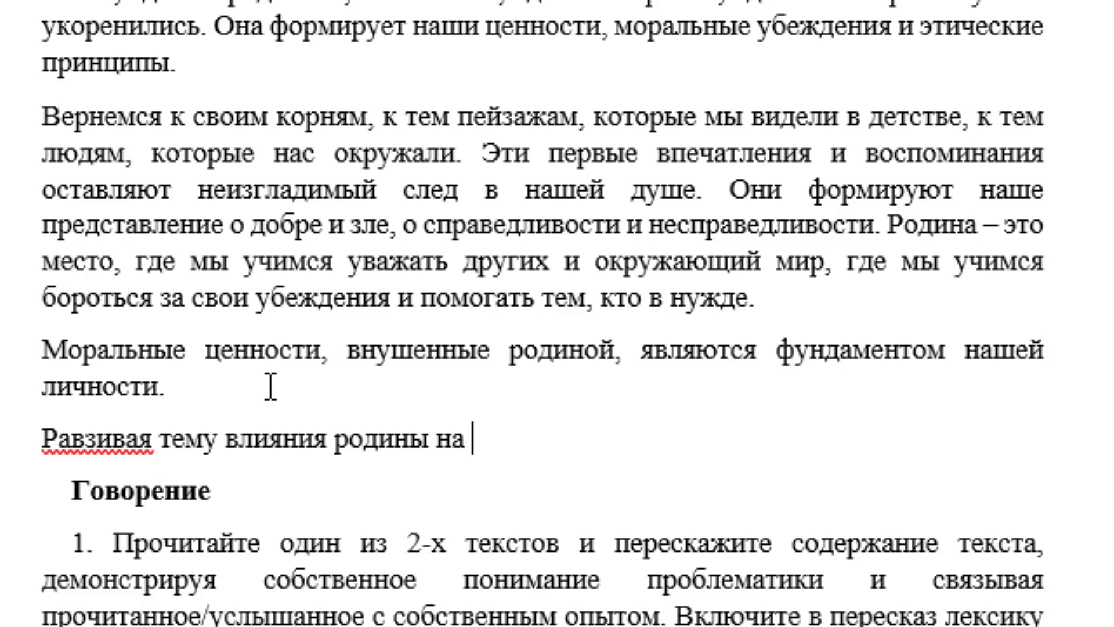
pyautogui.write('разви')
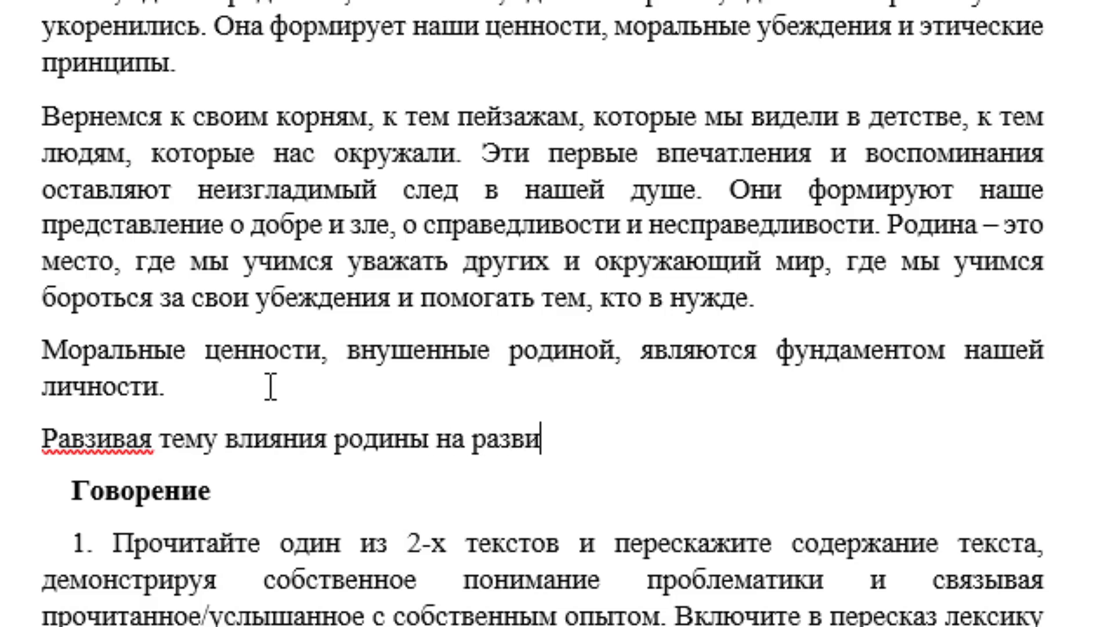
pyautogui.write('тие нрав')
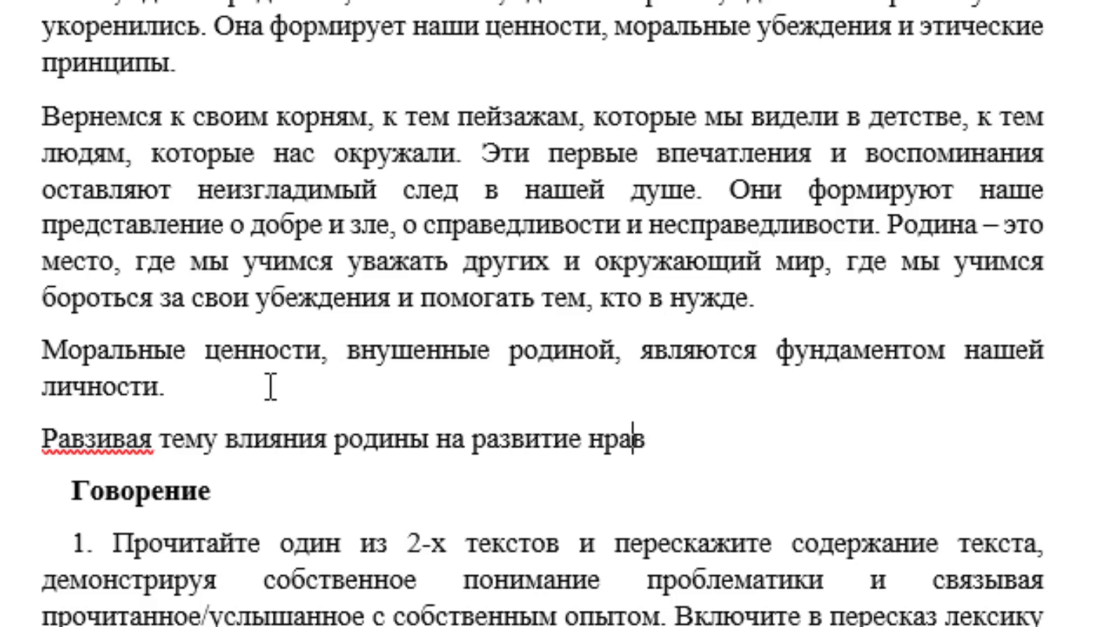
pyautogui.write('ственност')
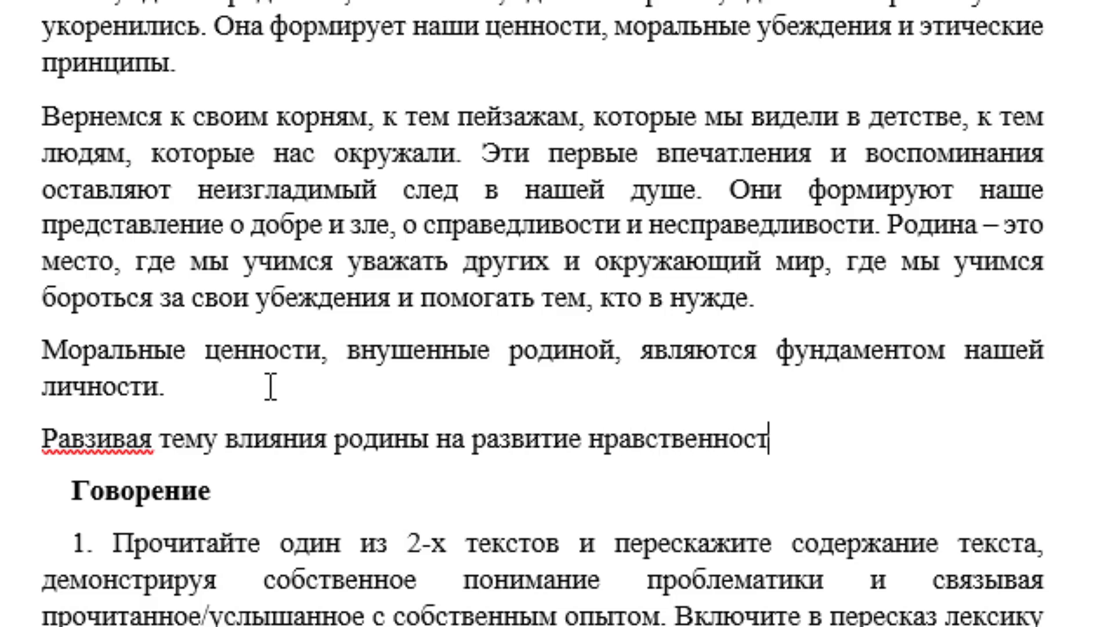
pyautogui.write('и,мы')
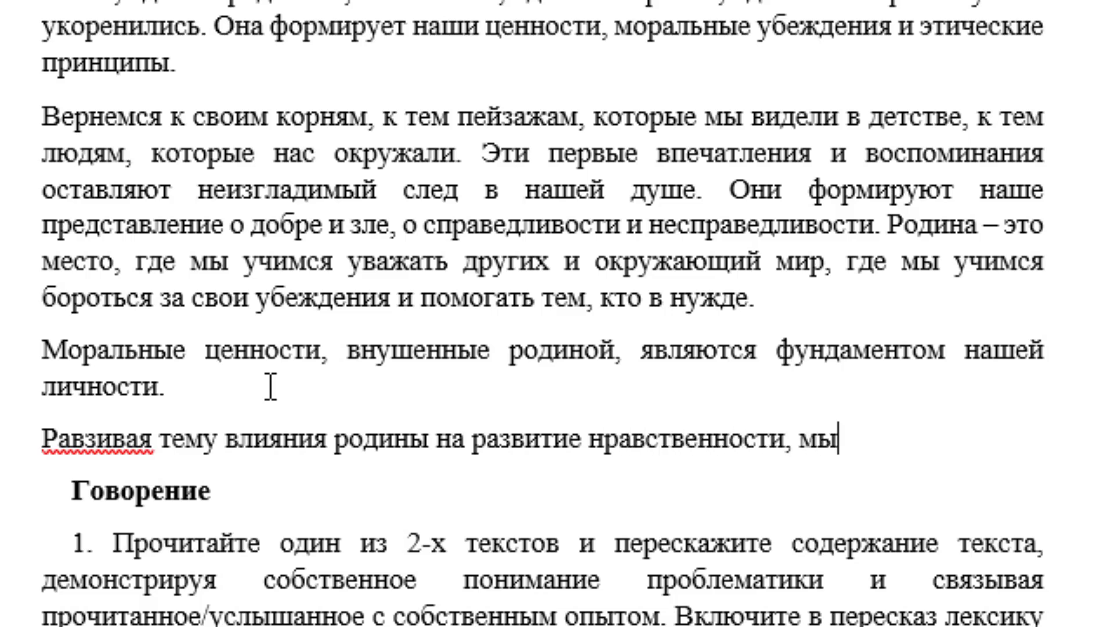
pyautogui.write(' не можем')
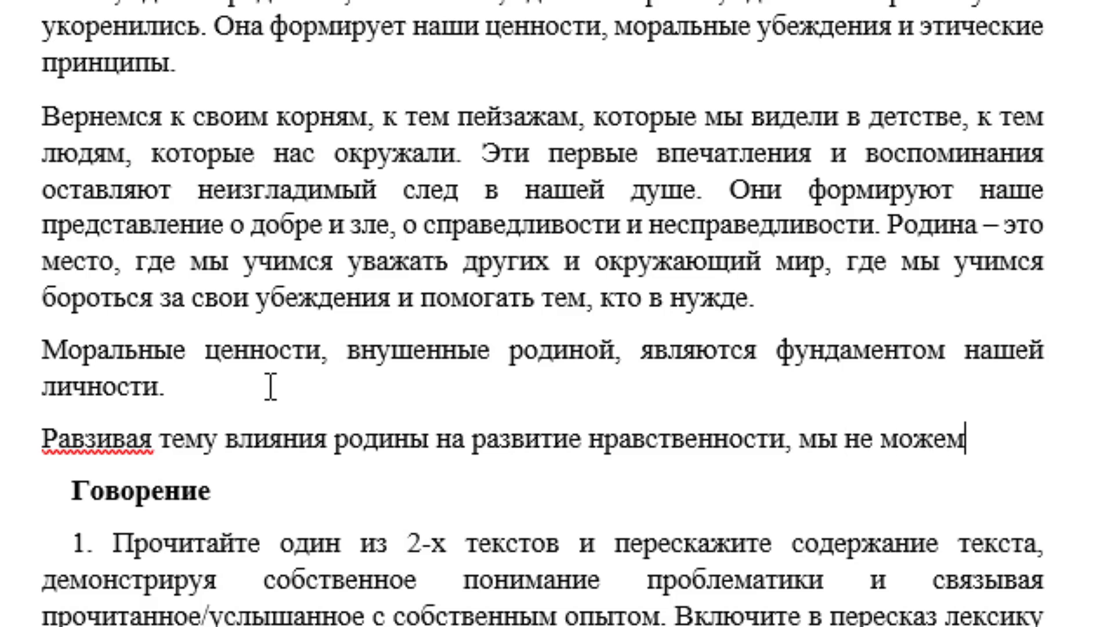
pyautogui.write(' не упом')
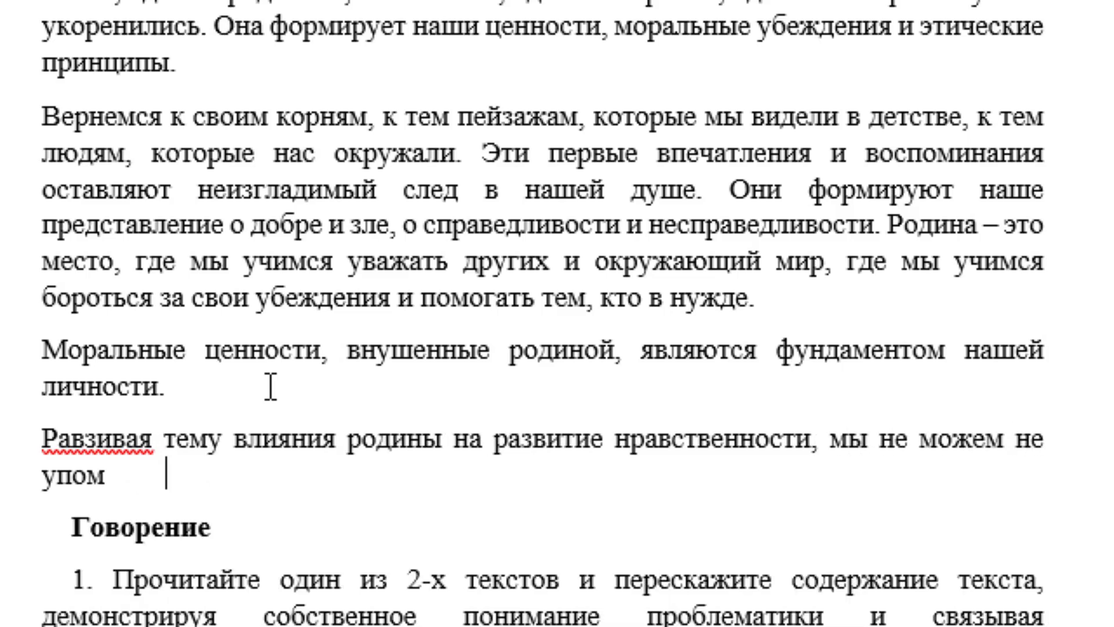
pyautogui.write('януть')
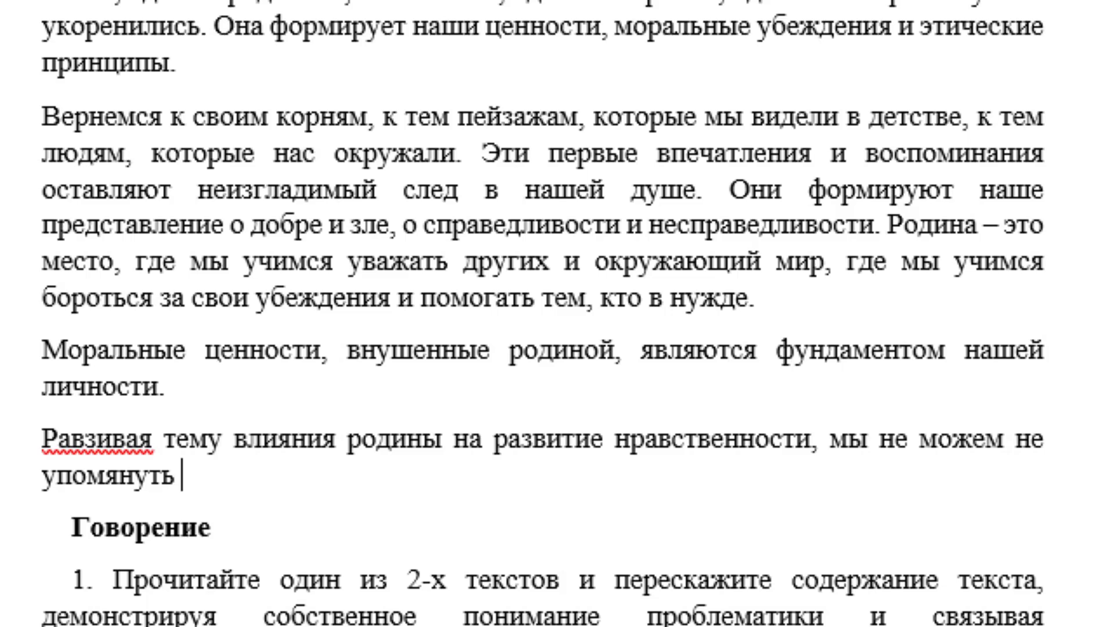
pyautogui.write(' о важност')
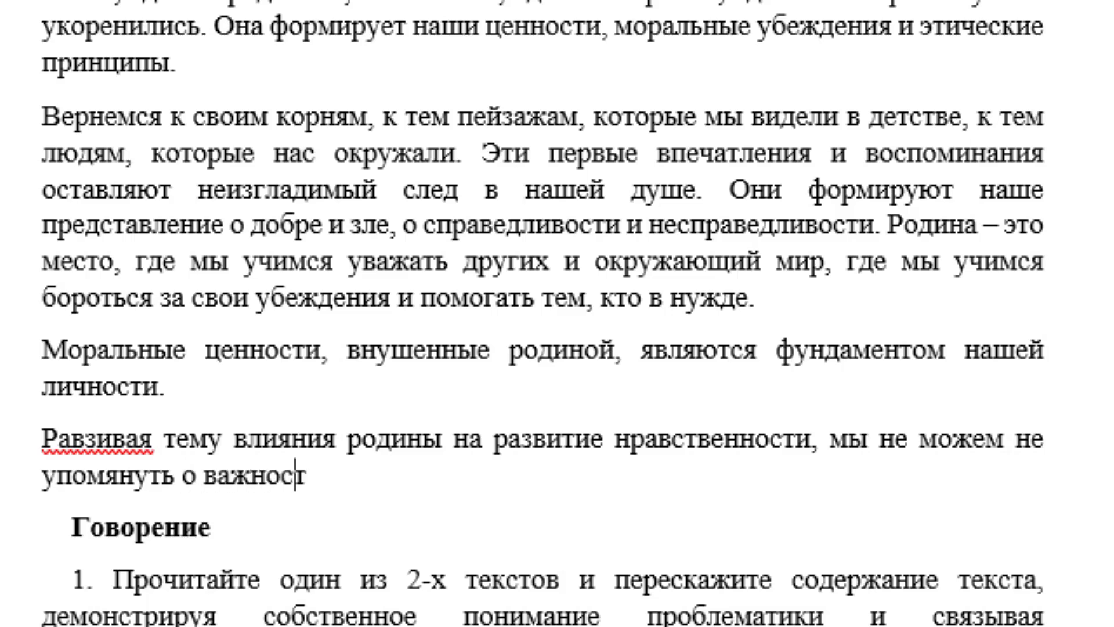
pyautogui.write('и сохране')
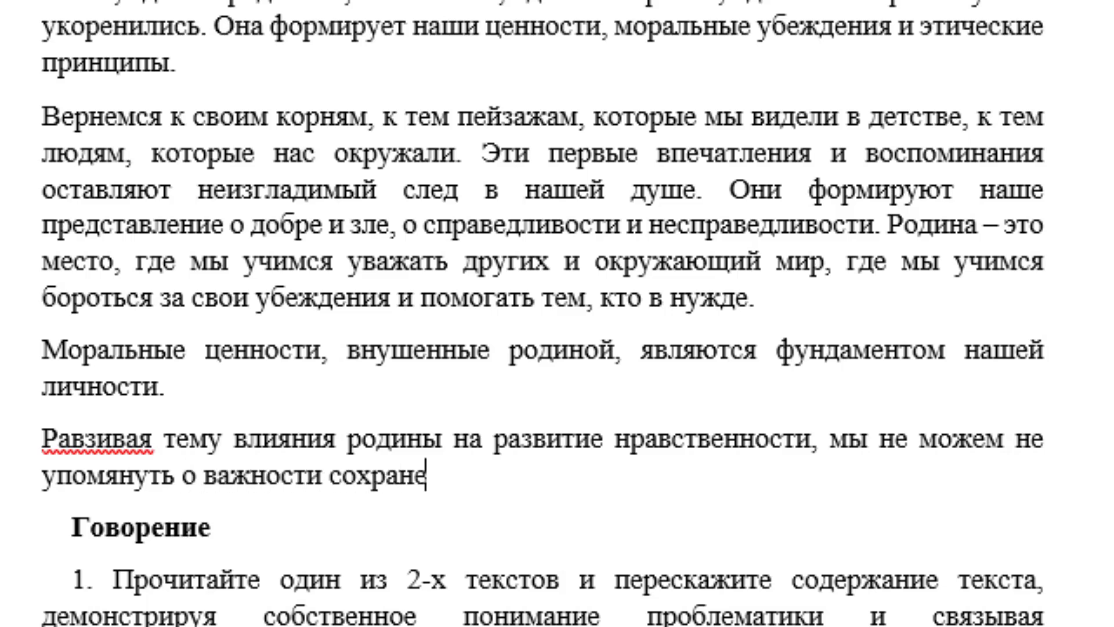
pyautogui.write('ния куль')
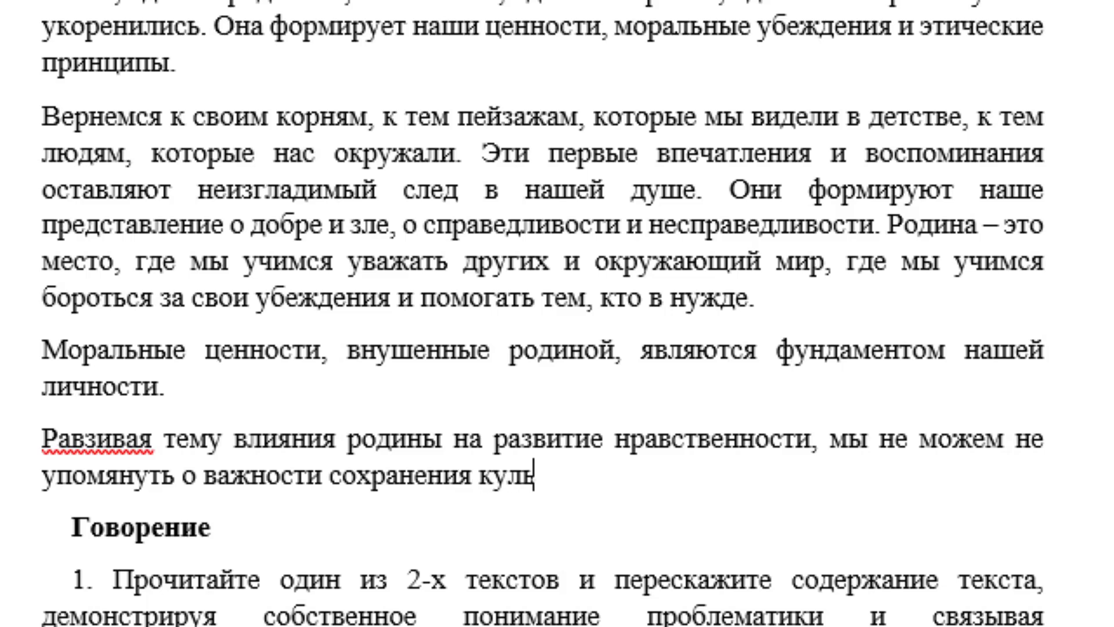
pyautogui.write('турного')
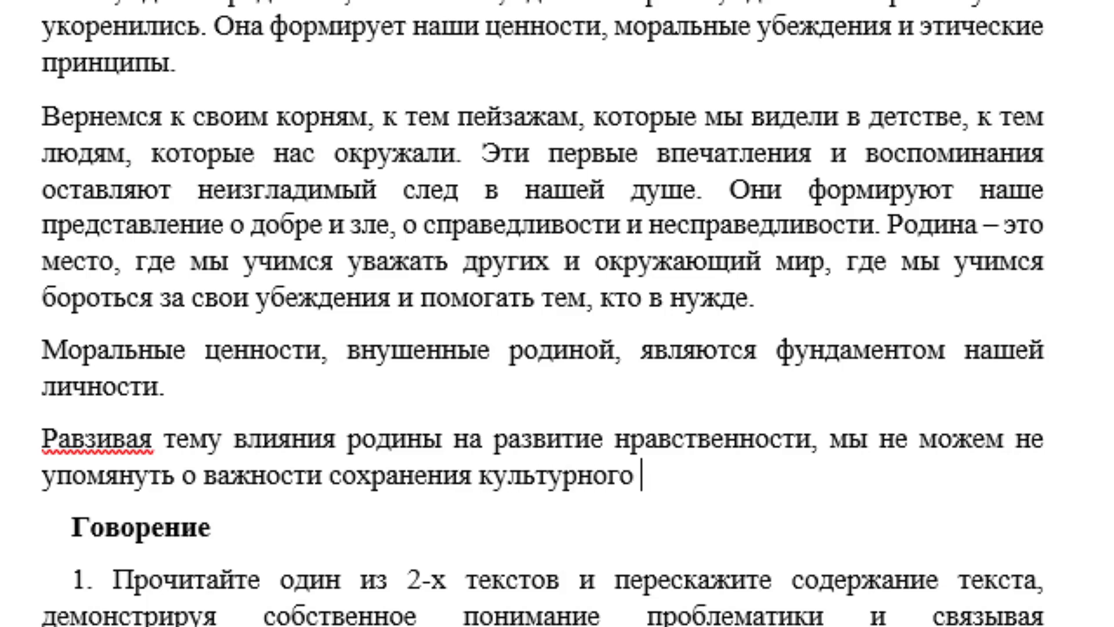
pyautogui.write('наследия и ')
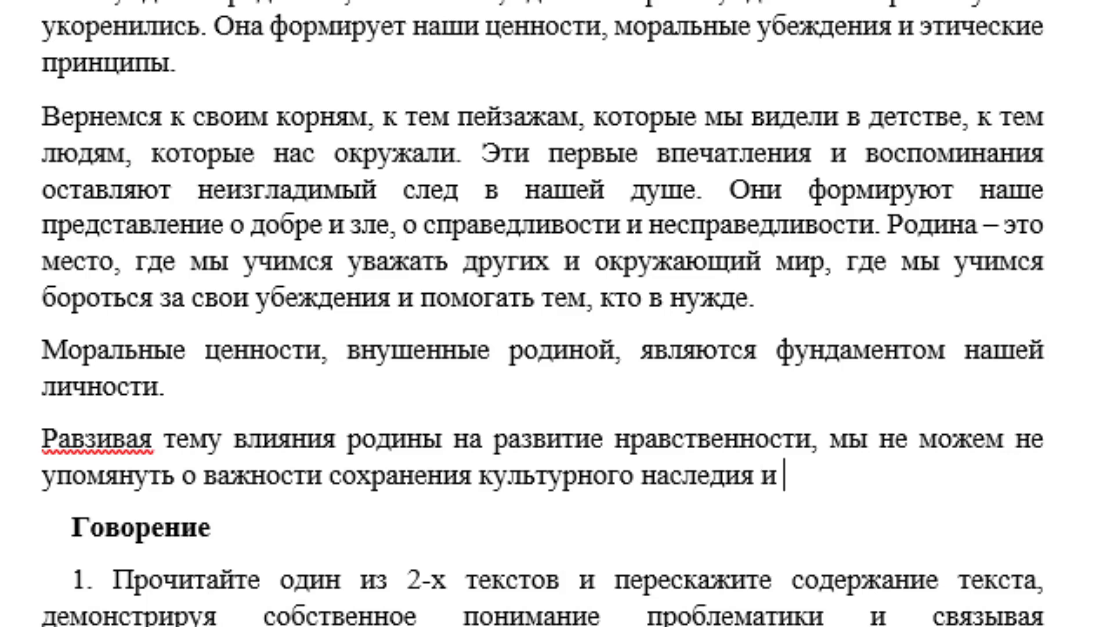
pyautogui.write('традиций')
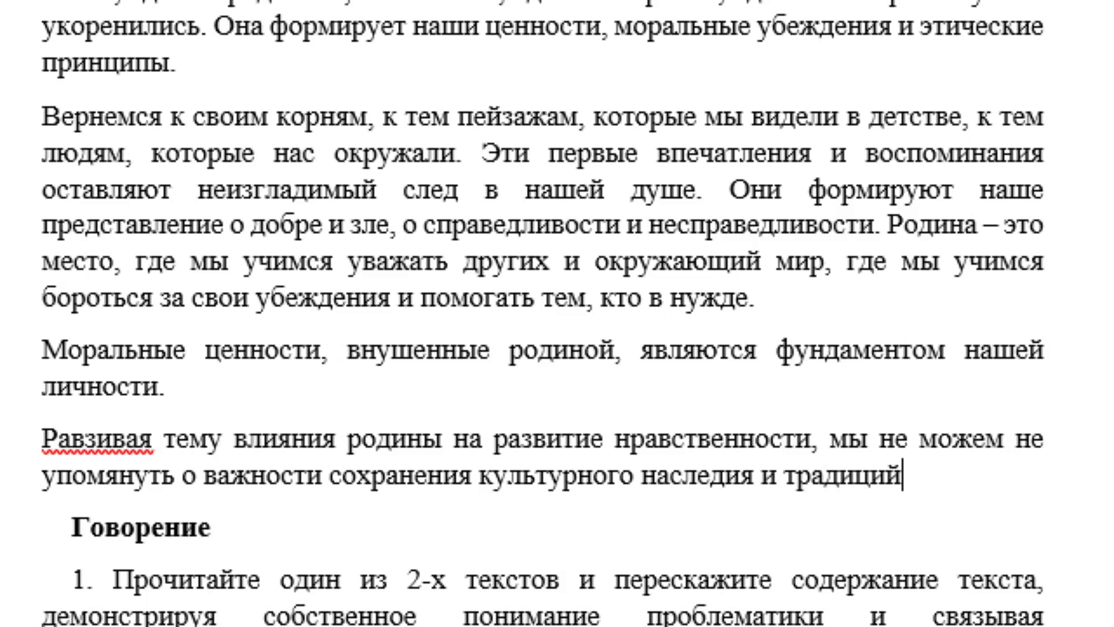
pyautogui.write('. это')
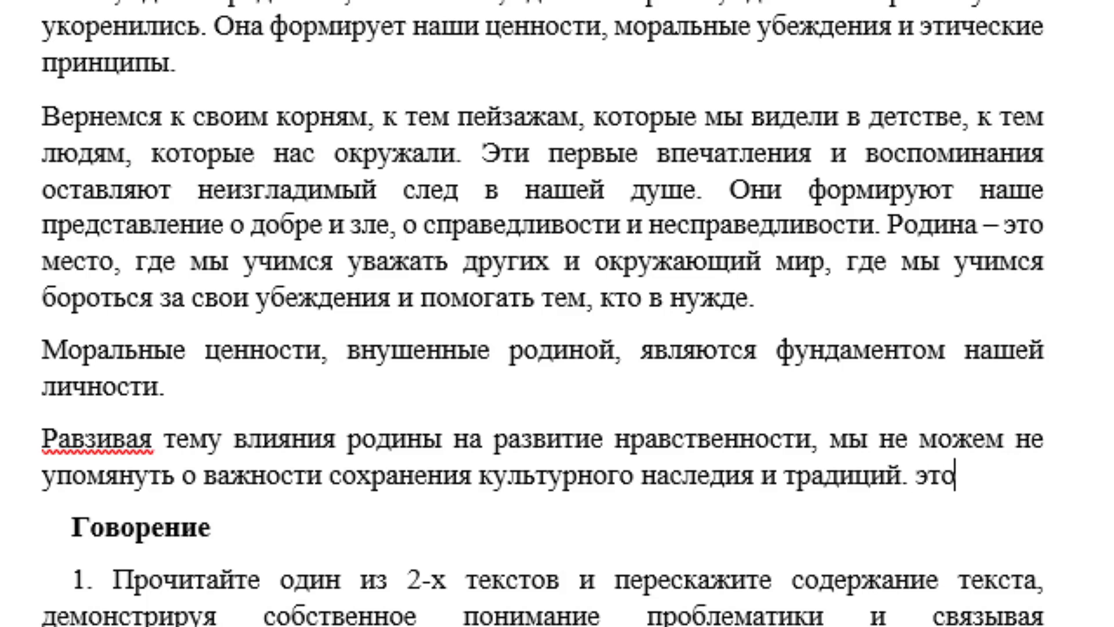
pyautogui.write(' наше')
pyautogui.write('на')
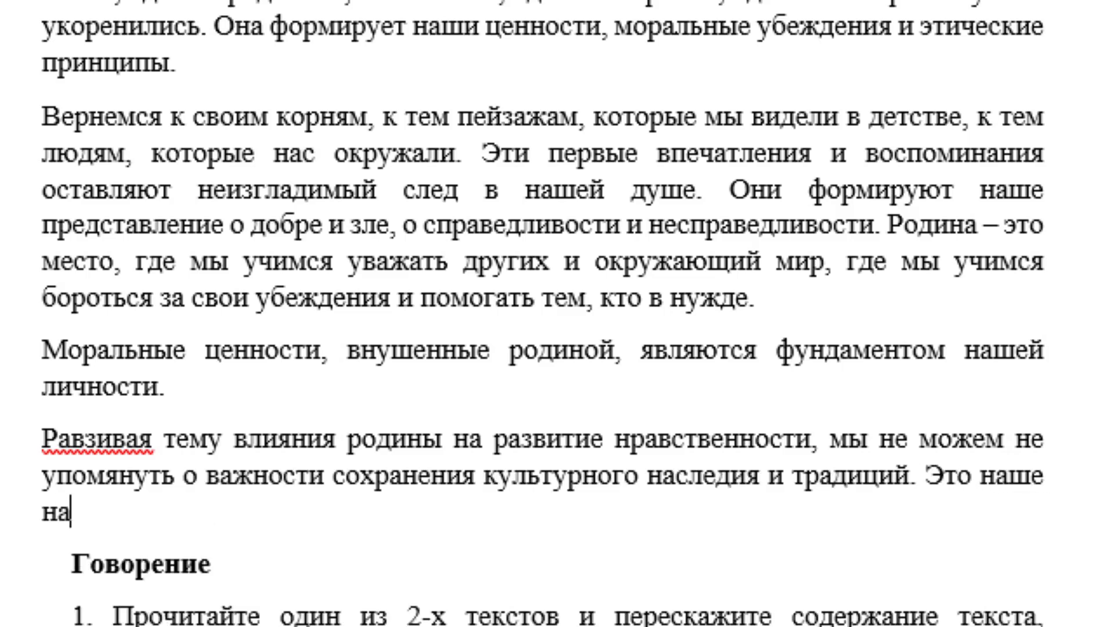
pyautogui.write('следие,')
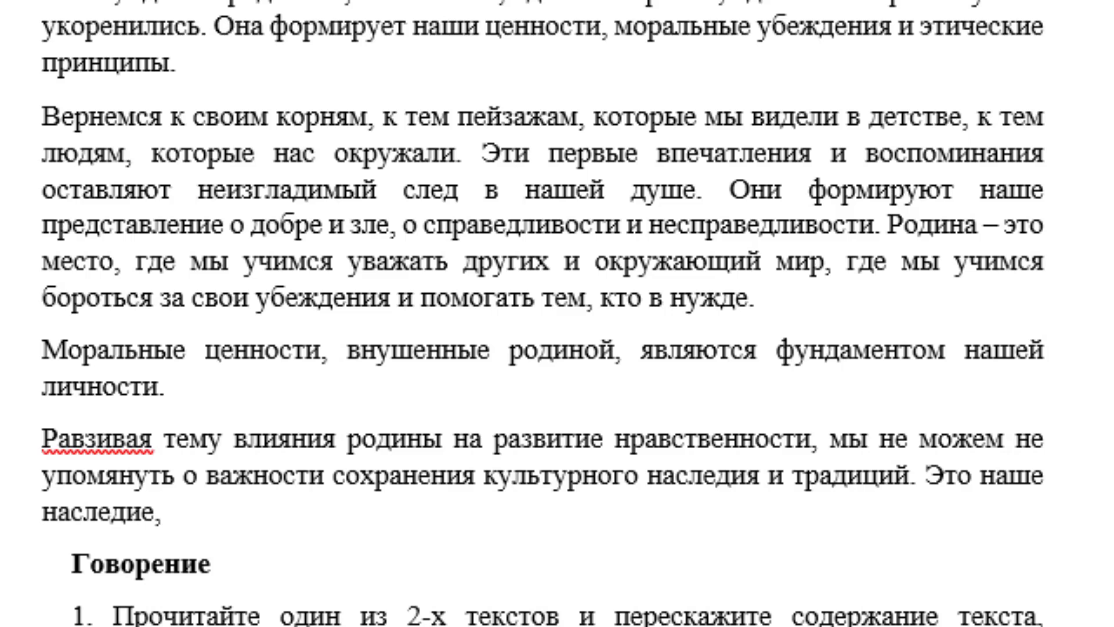
pyautogui.write(' которое ')
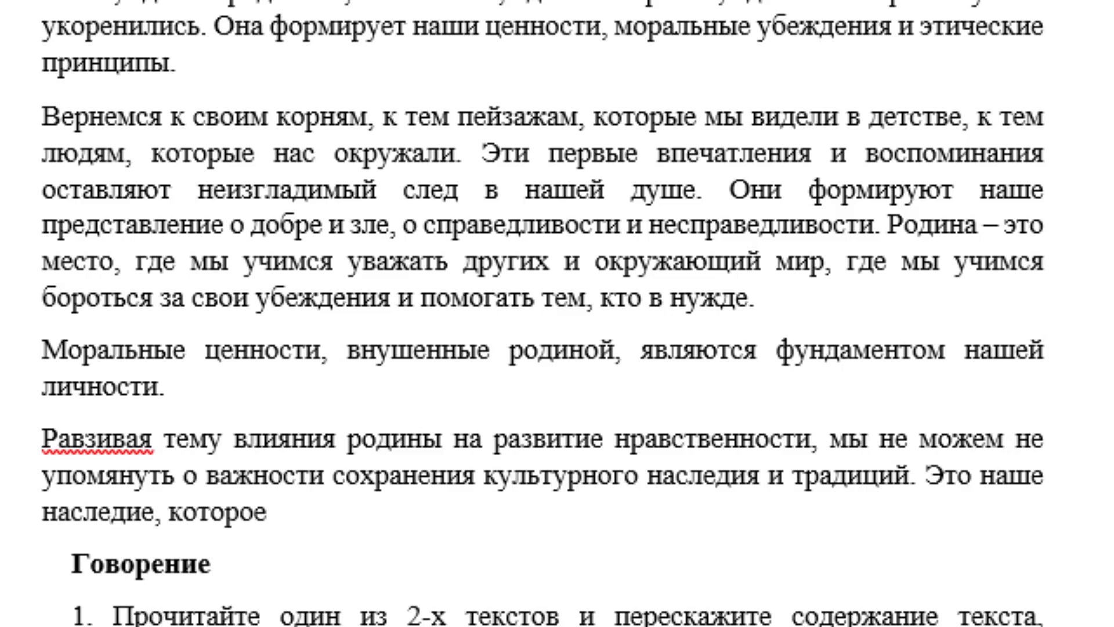
pyautogui.write('мы передаем ')
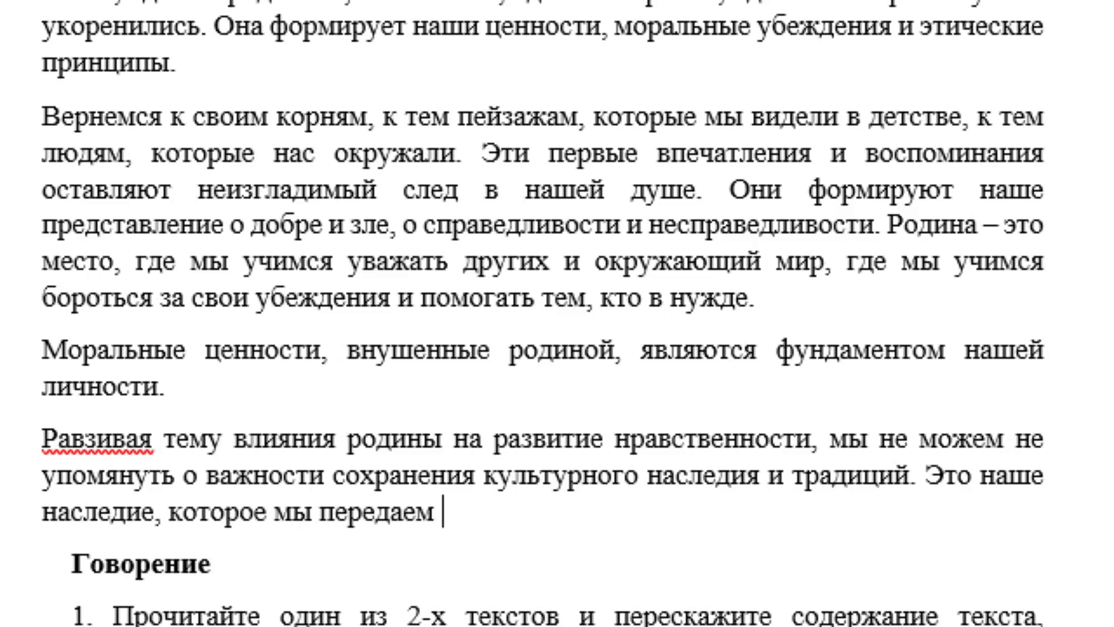
pyautogui.write('будущим')
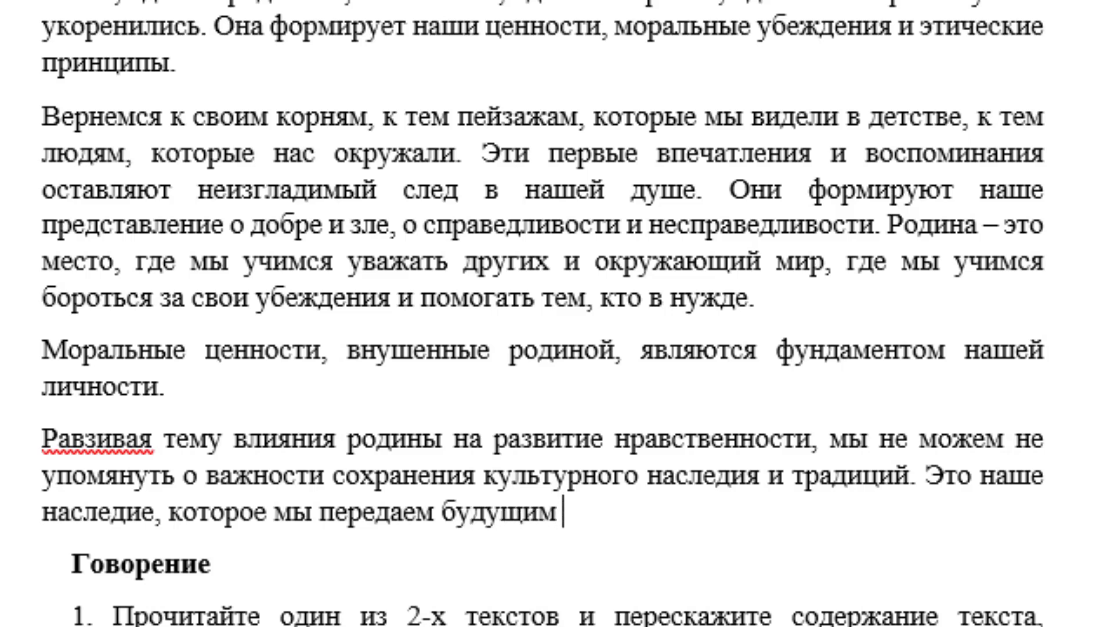
pyautogui.write(' поколен')
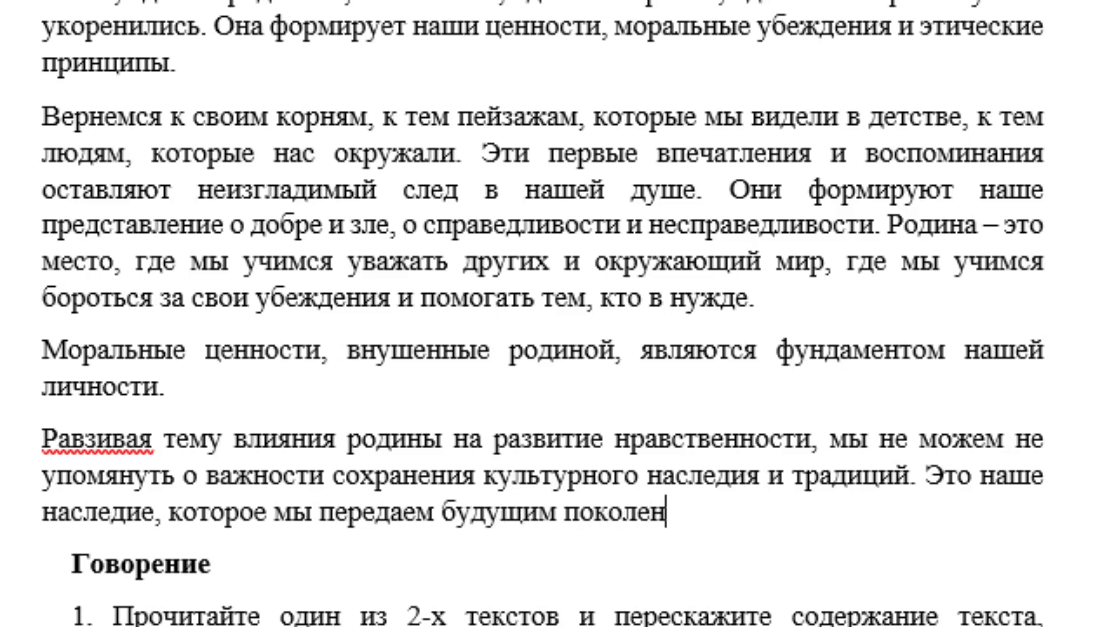
pyautogui.write('иям.')
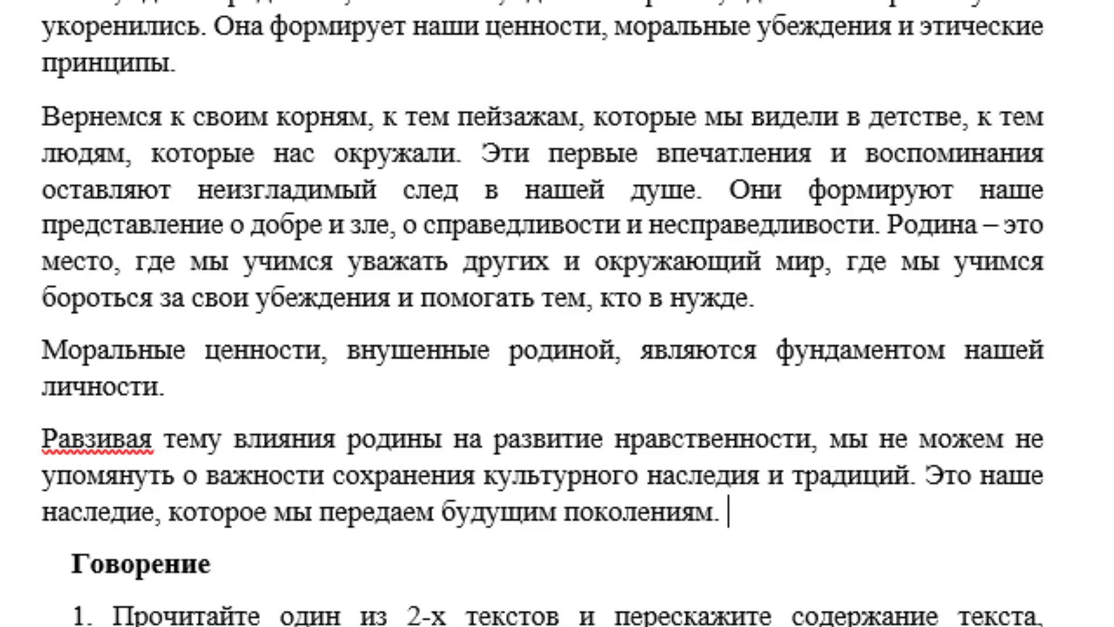
pyautogui.write(' оно фор')
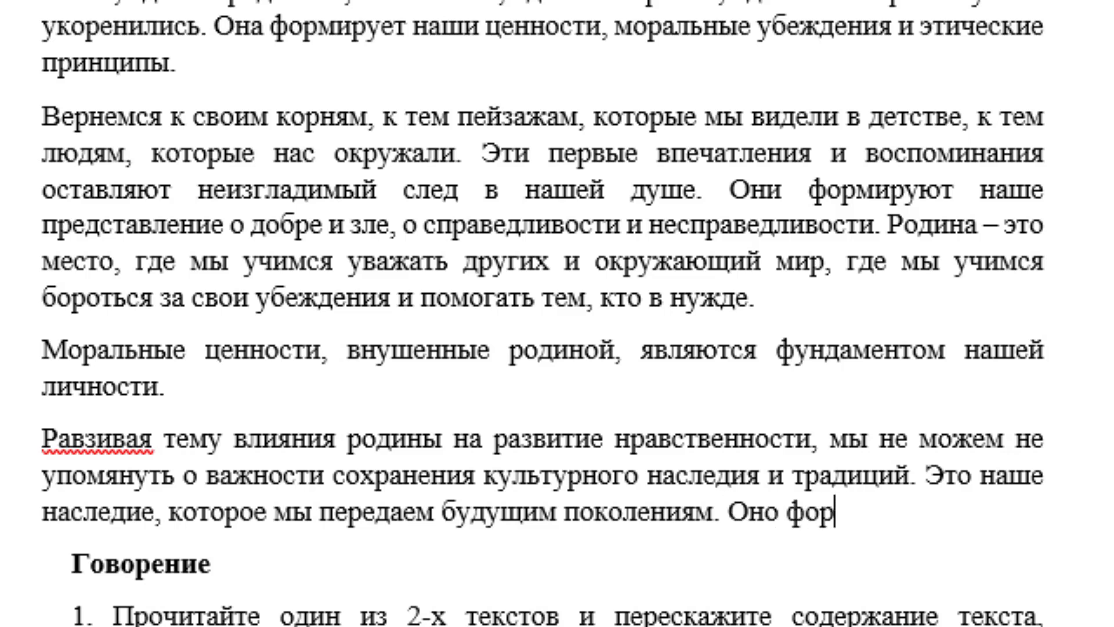
pyautogui.write('мирует н')
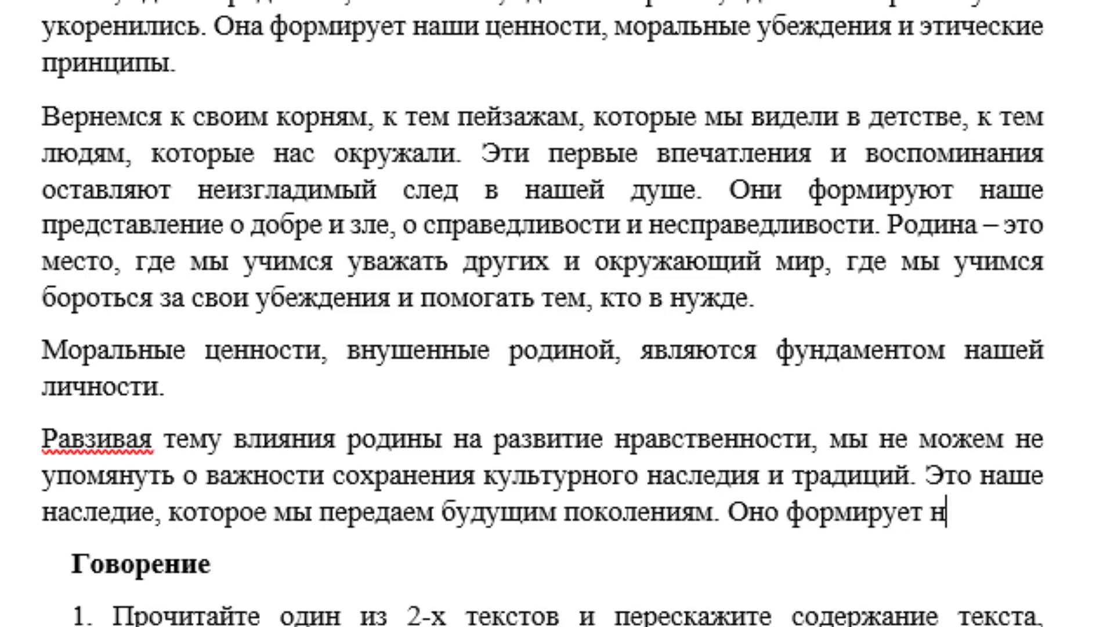
pyautogui.write('ашу ин')
pyautogui.press('BackSpace')
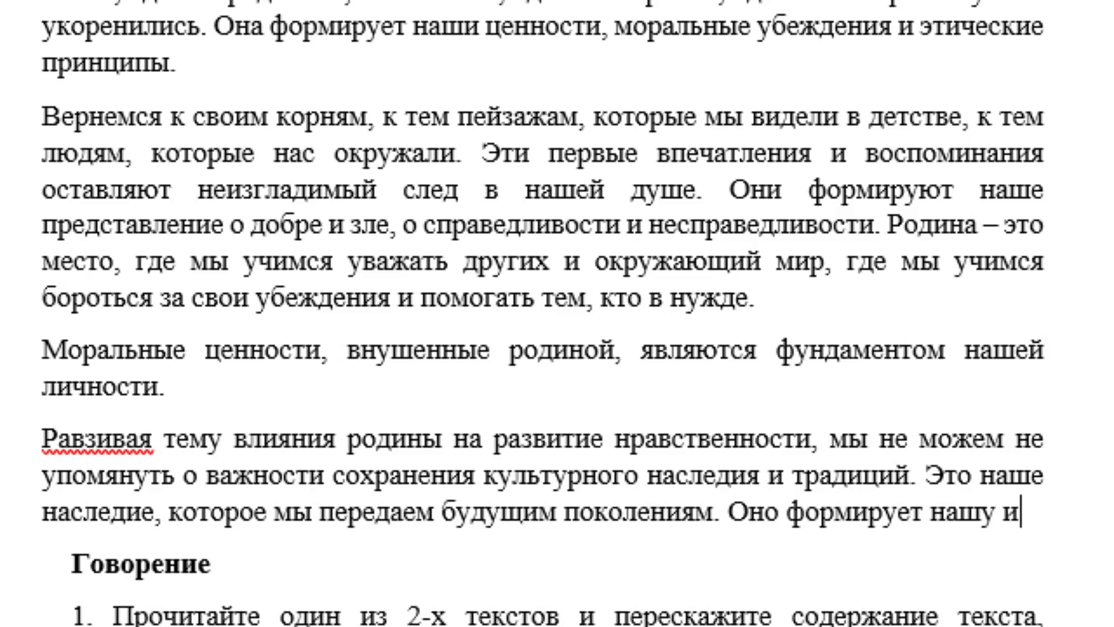
pyautogui.write('дентично')
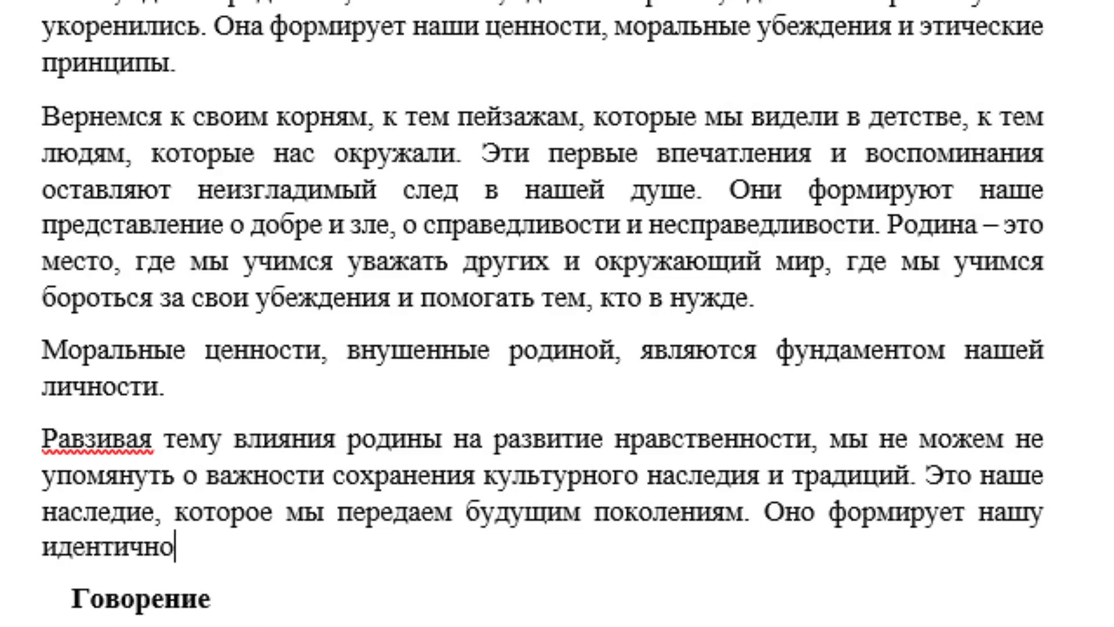
pyautogui.write('сть и связ')
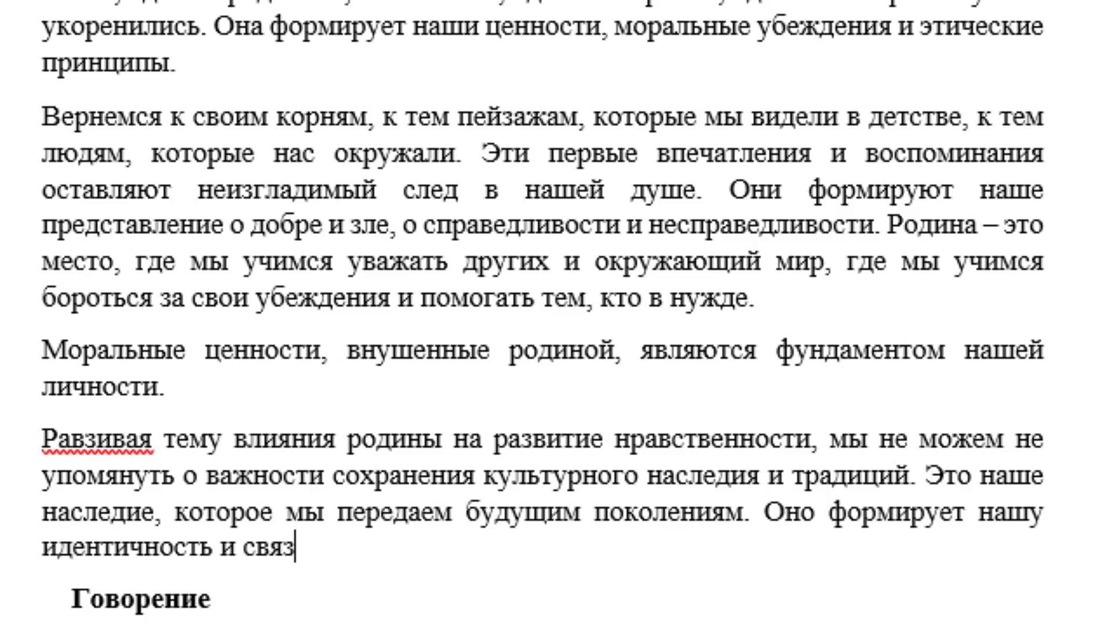
pyautogui.write('ь с ро')
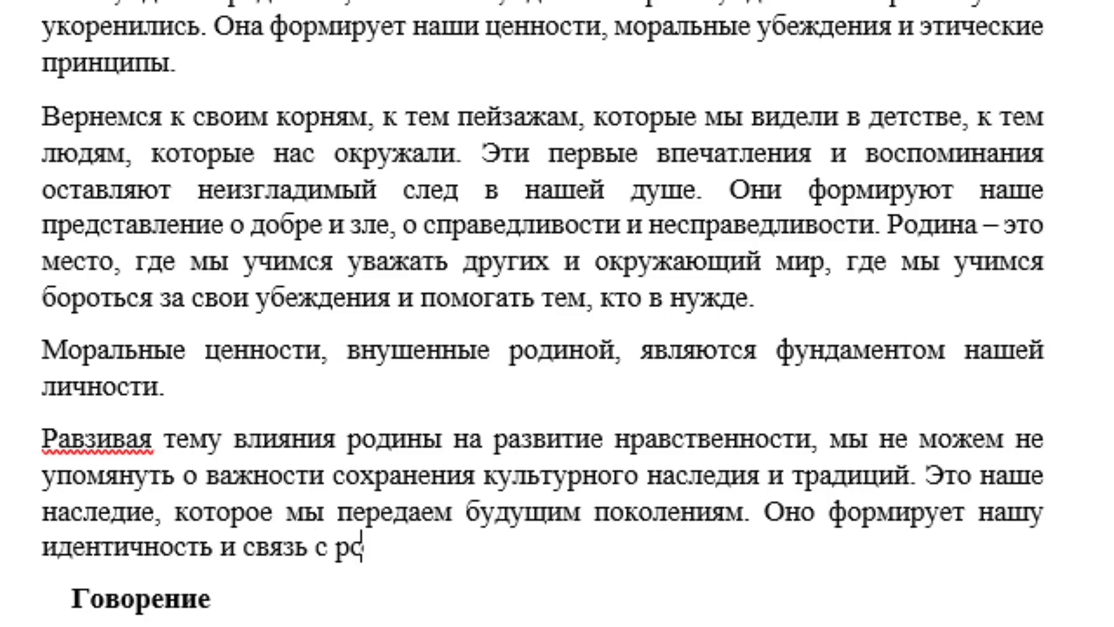
pyautogui.write('диной.')
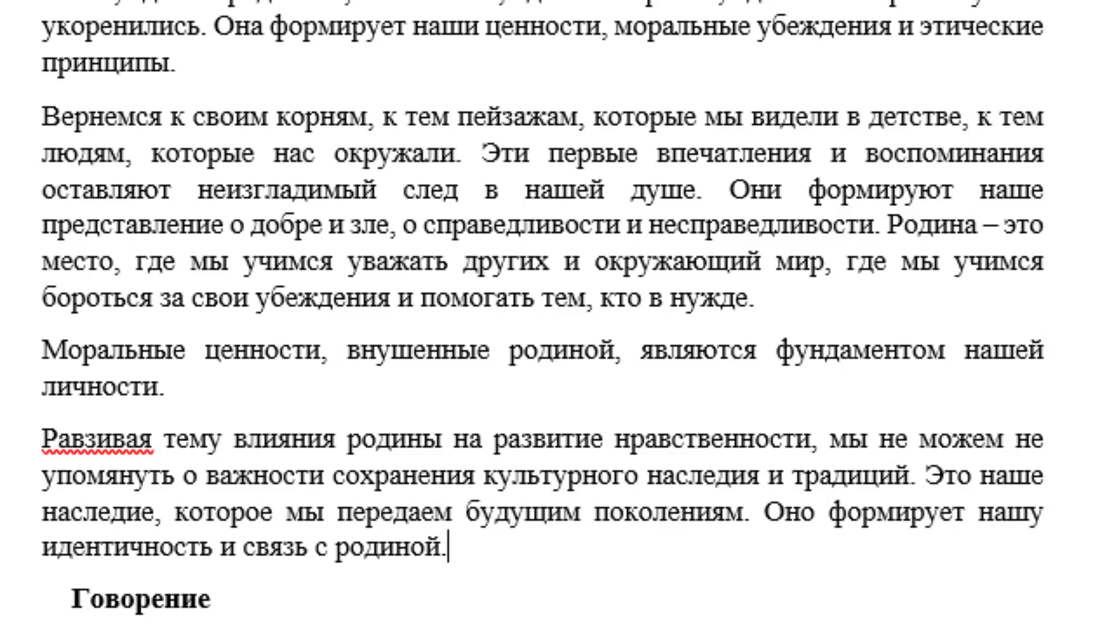
pyautogui.scroll(-1, 422, 390)
pyautogui.scroll(-1, 422, 390)
# - Start a concluding paragraph: 'Таким образом, родина играет важную роль в формировании нравственности человека…'
pyautogui.press('Return')
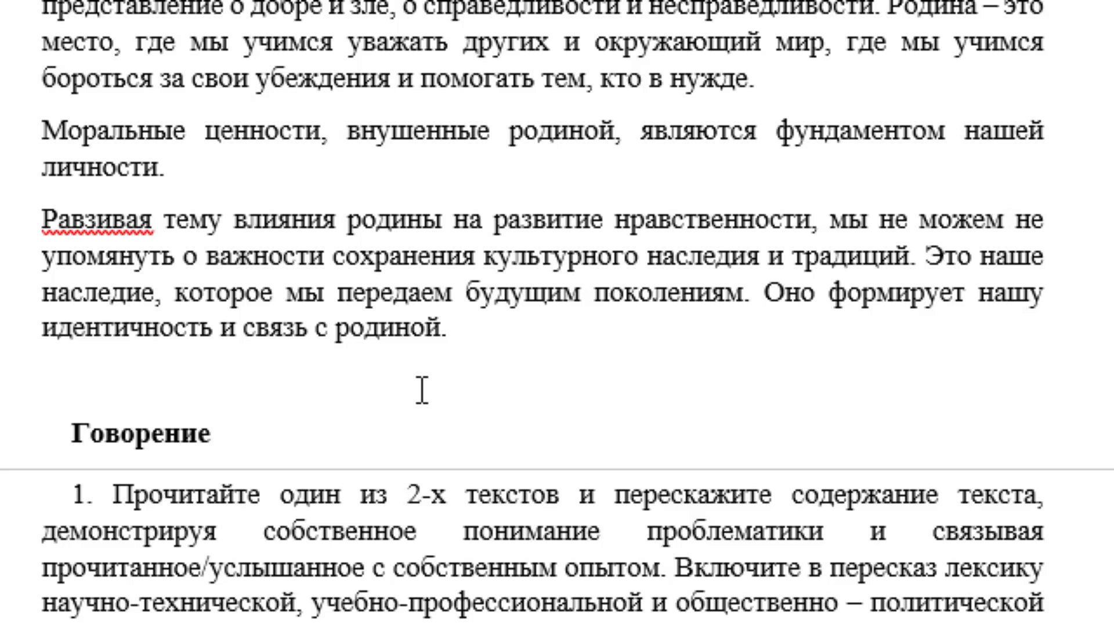
pyautogui.write('таким')
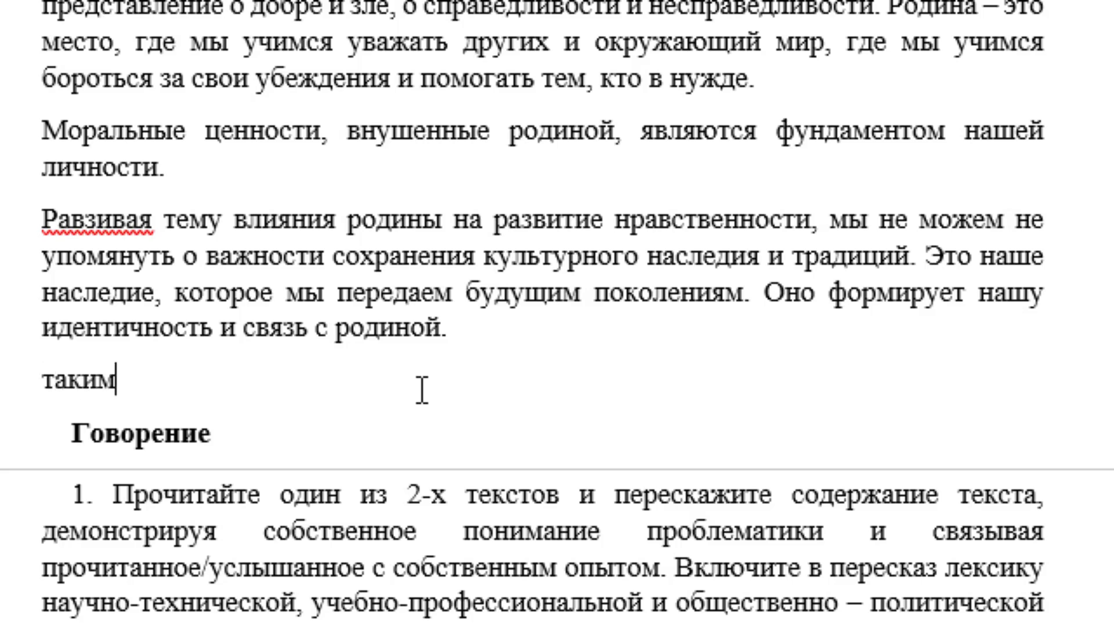
pyautogui.write(' образом,')
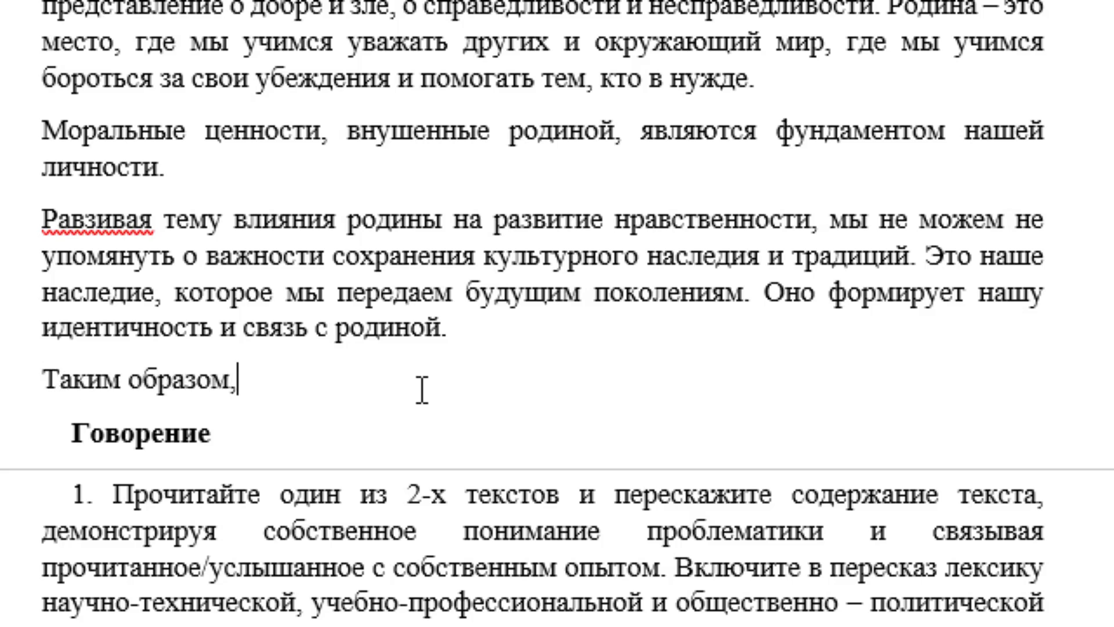
pyautogui.write(' родина и')
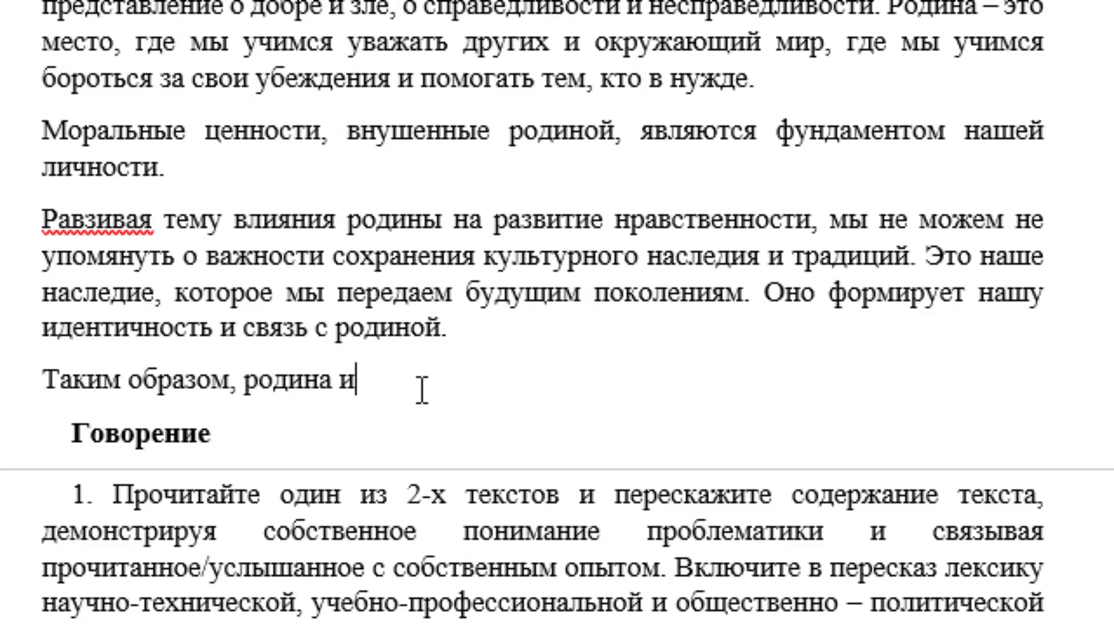
pyautogui.write('гра')
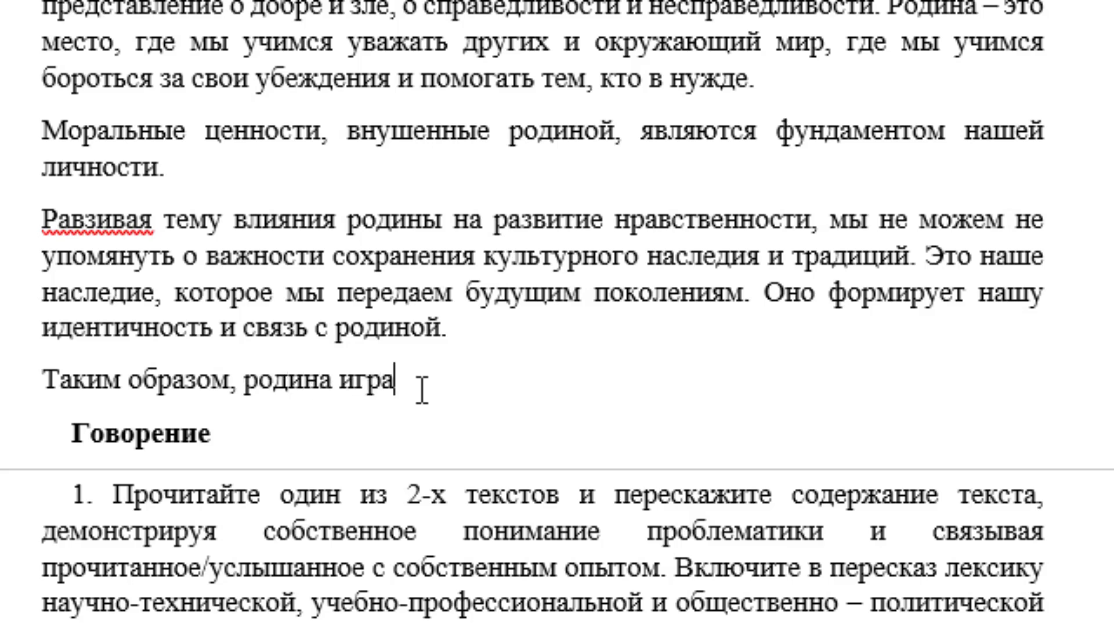
pyautogui.write('ет в')
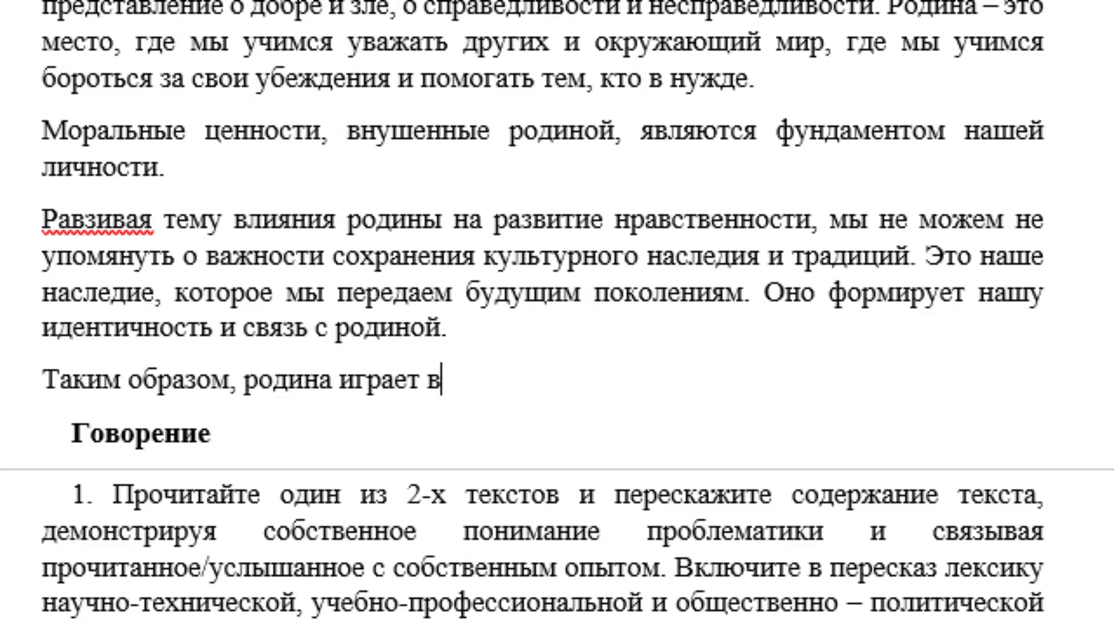
pyautogui.write('ажную р')
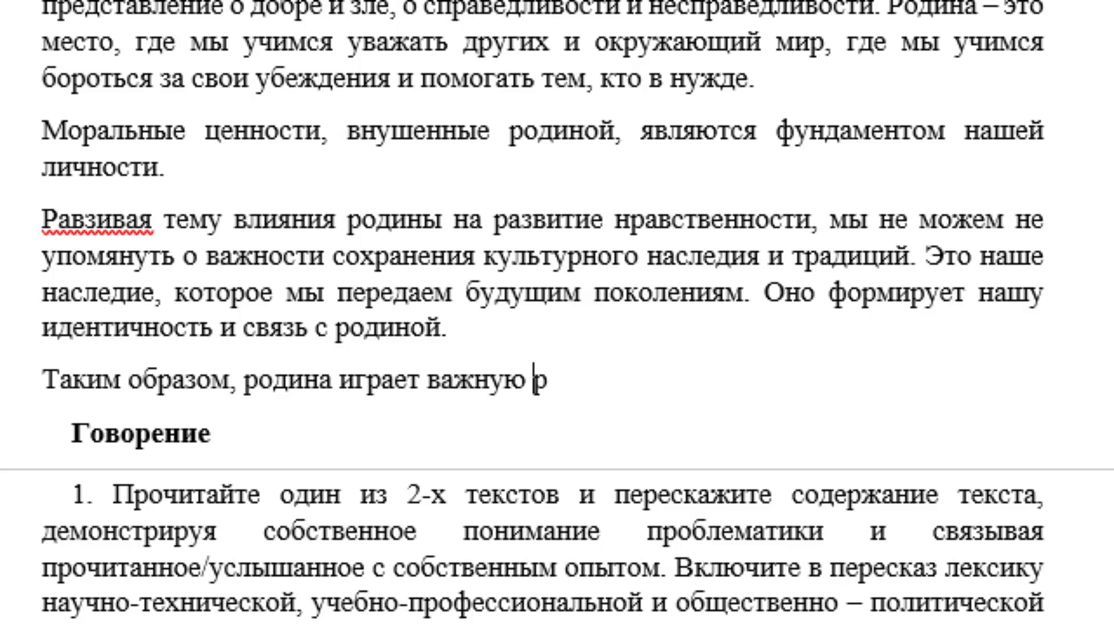
pyautogui.write('одль в фо')
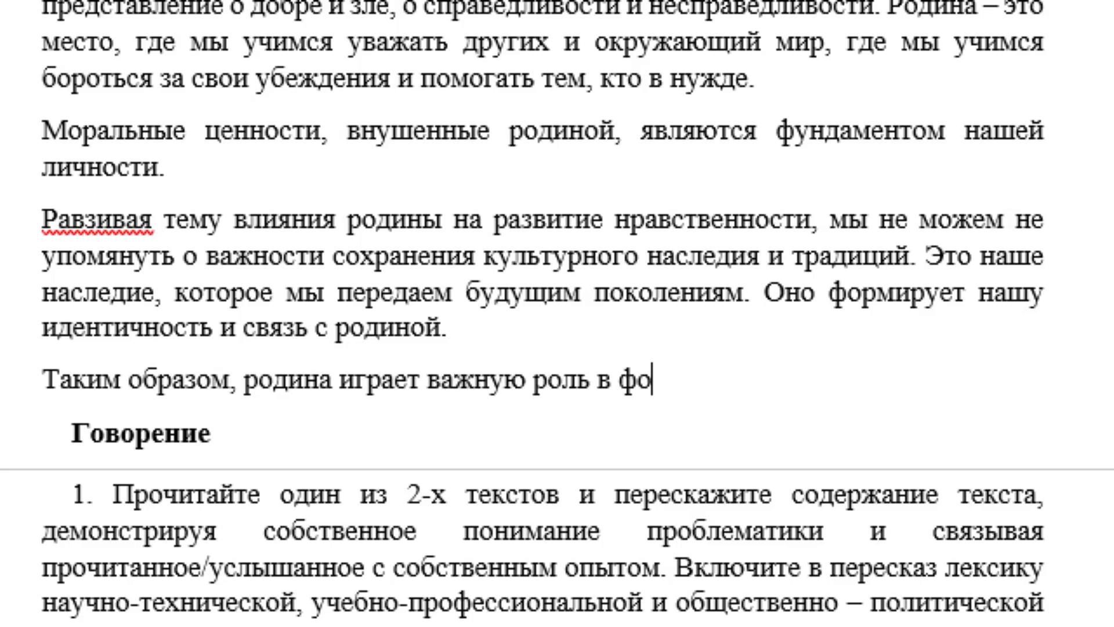
pyautogui.write('рмировании')
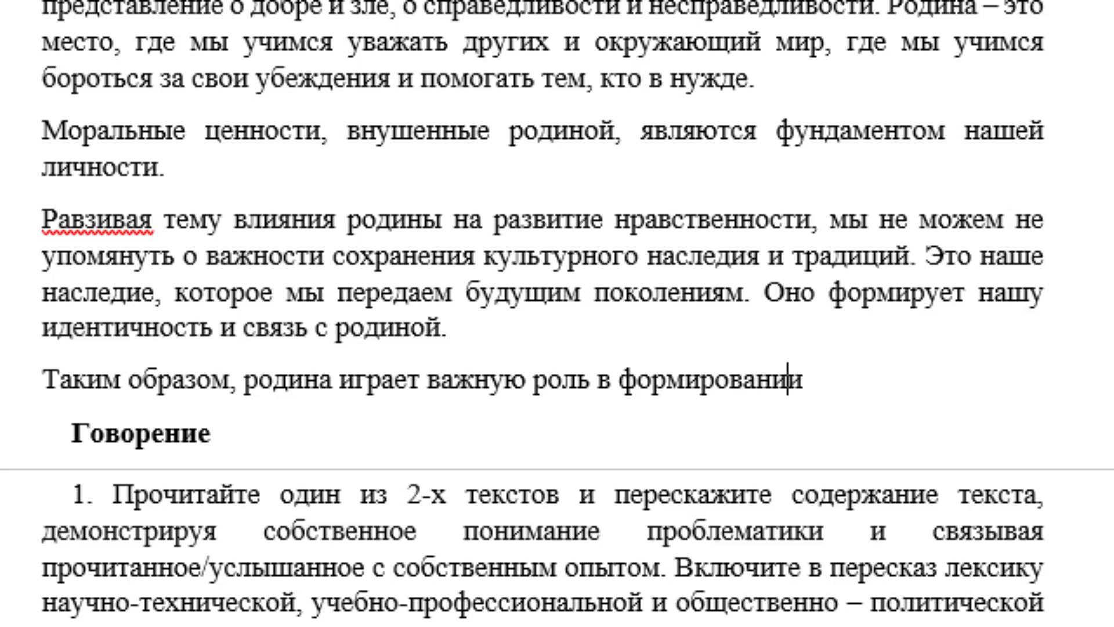
pyautogui.write(' нравствен')
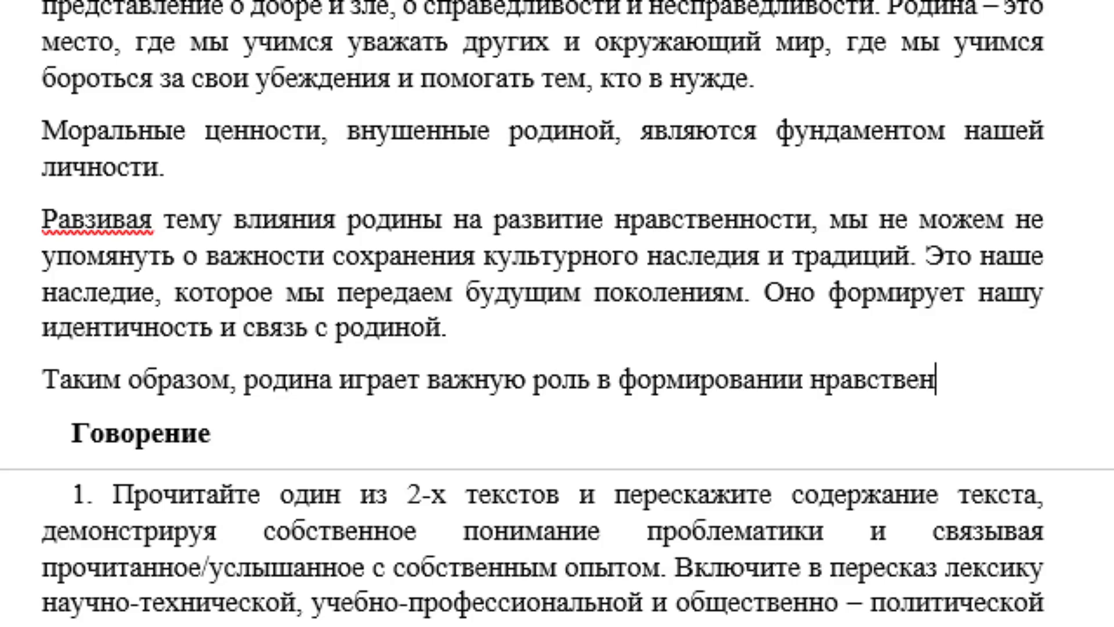
pyautogui.write('ности чело')
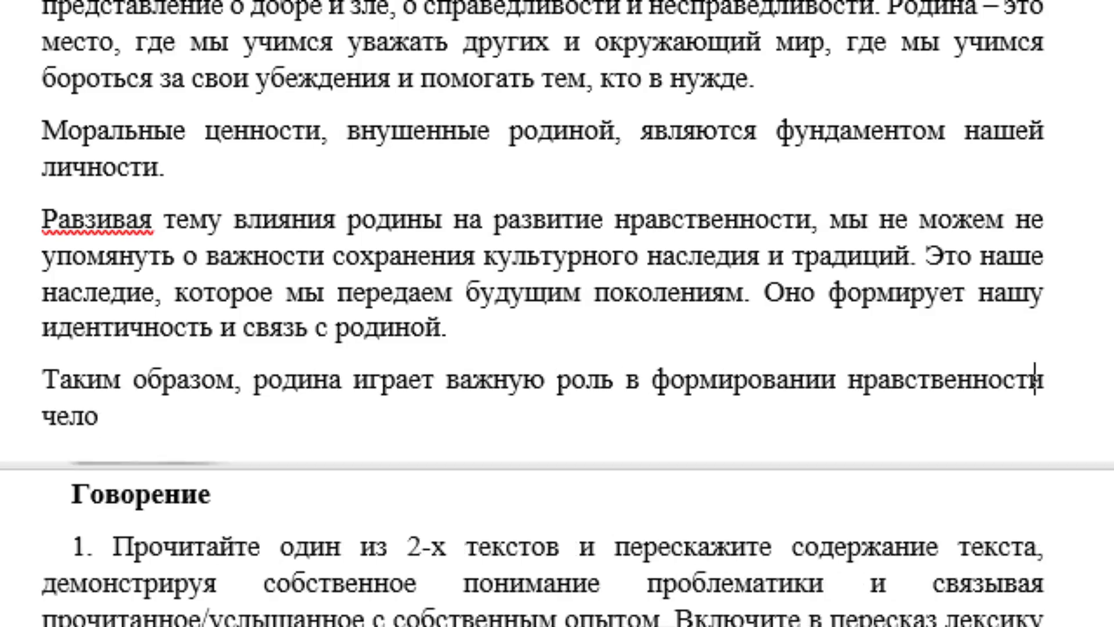
pyautogui.write('века.')
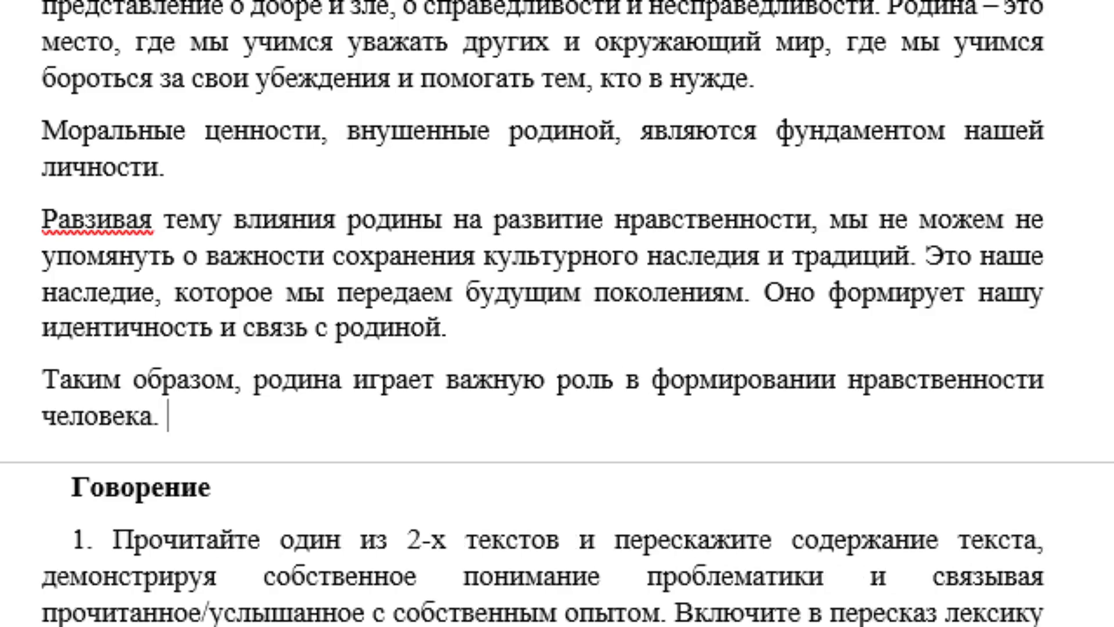
pyautogui.write('Она дари')
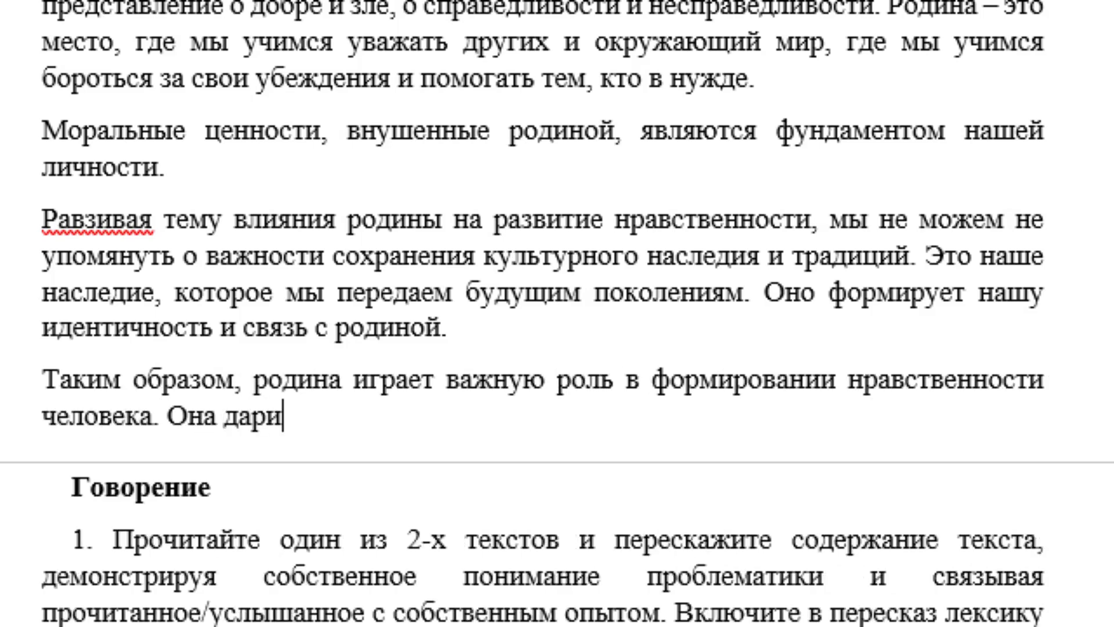
pyautogui.write('т намцен')
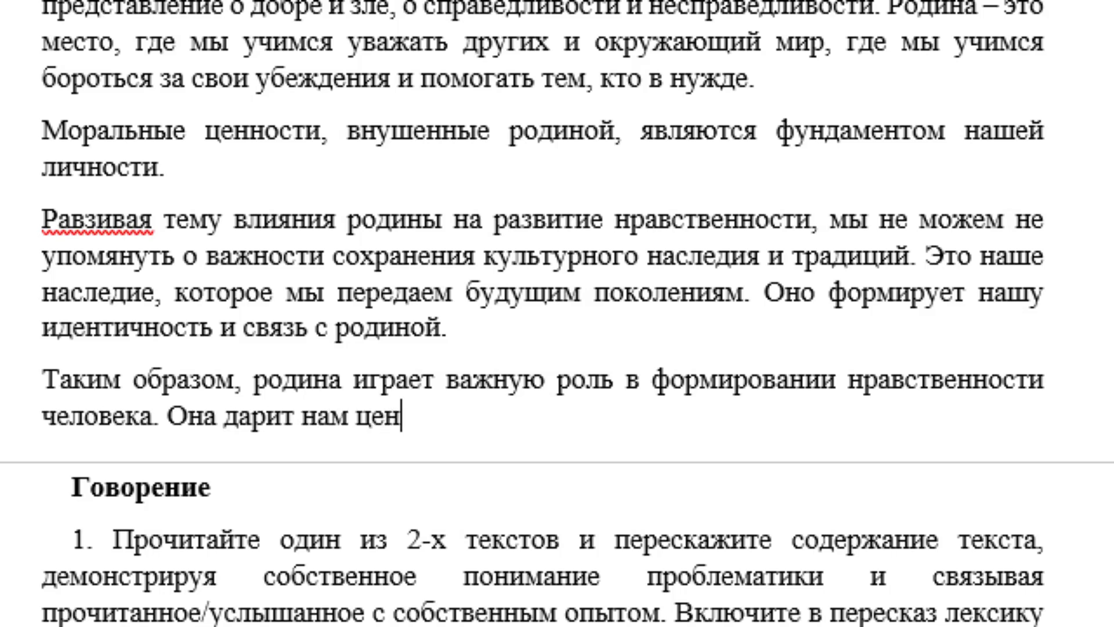
pyautogui.write('ности,')
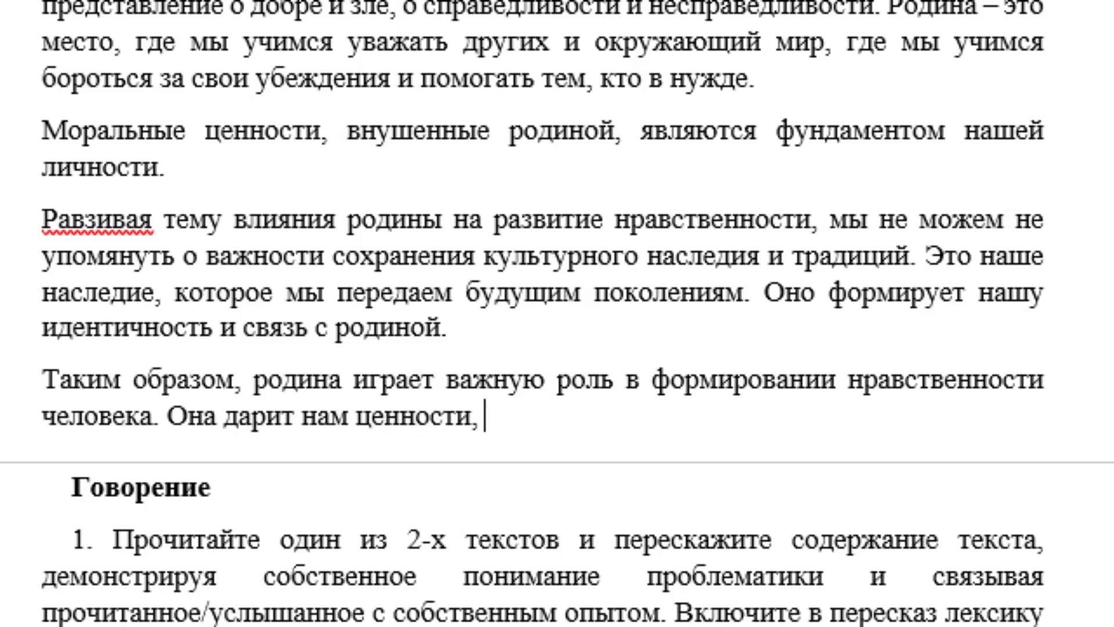
pyautogui.write('которые на')
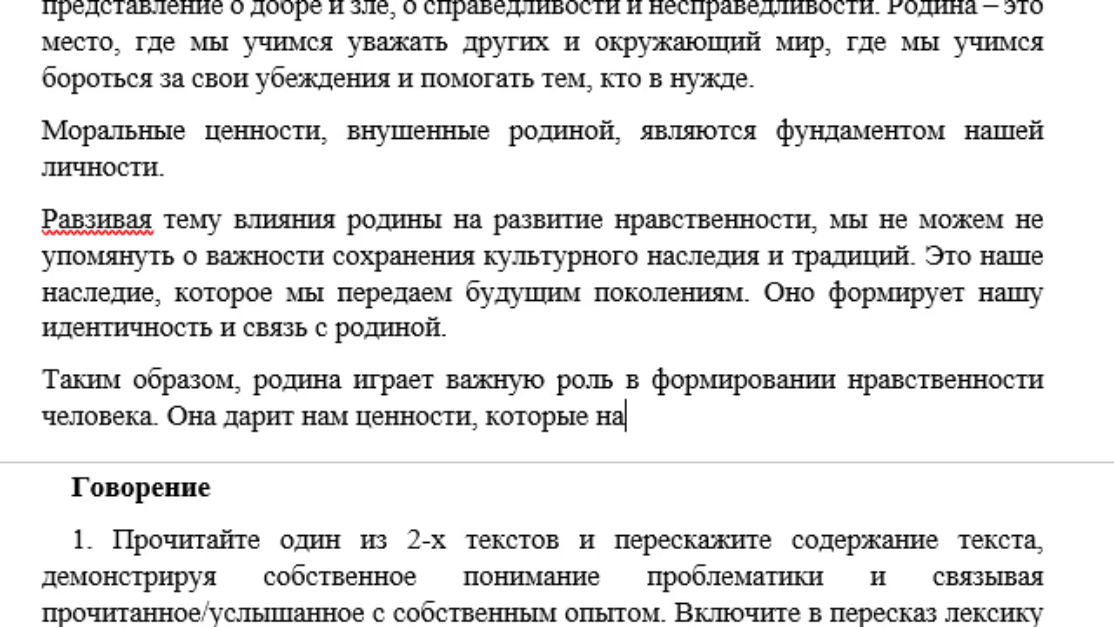
pyautogui.write('полняю')
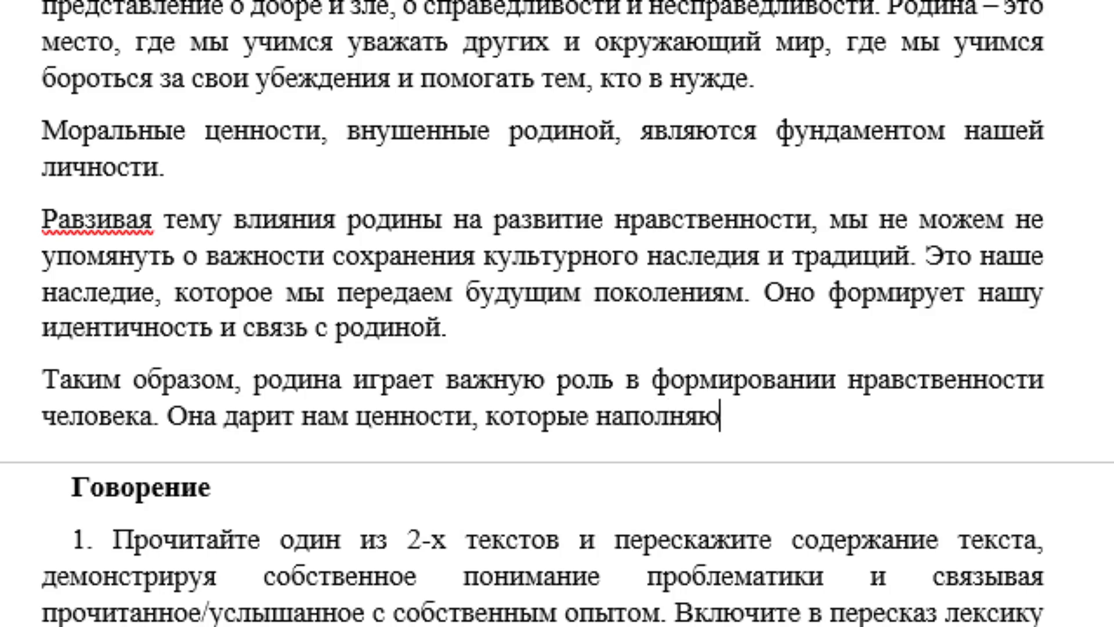
pyautogui.write('т жиз')
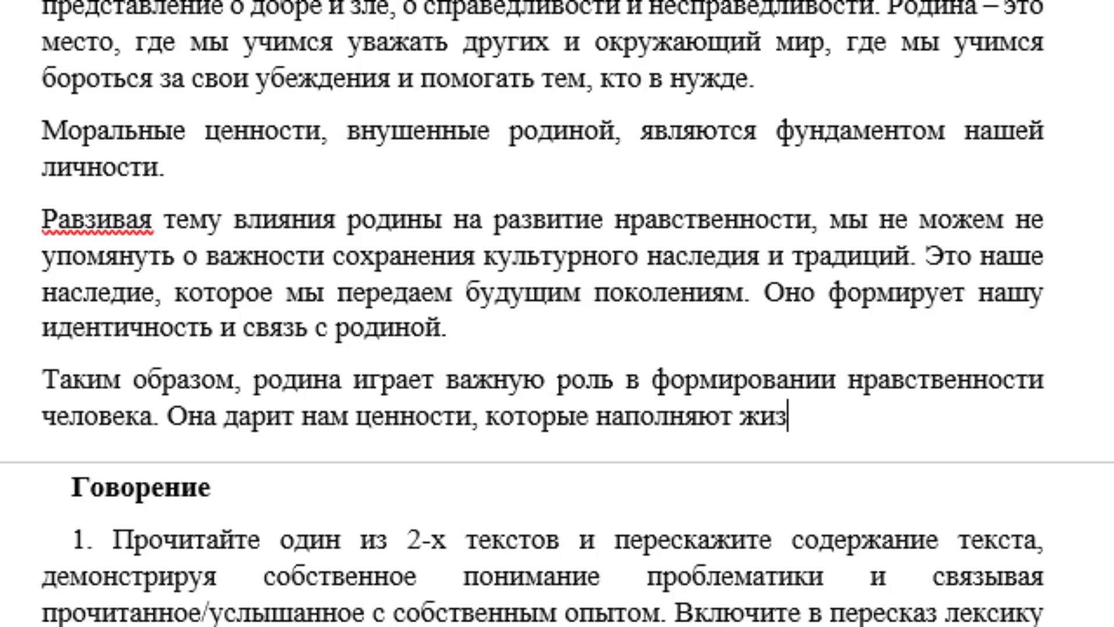
pyautogui.write('нь смсы')
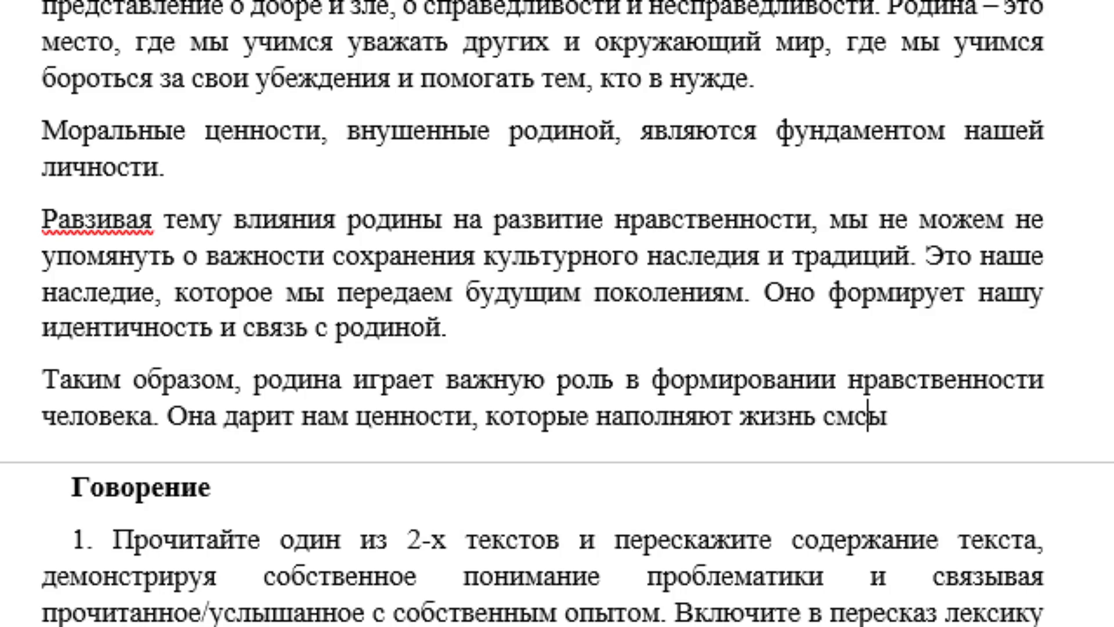
pyautogui.press('BackSpace')
pyautogui.write('ы')
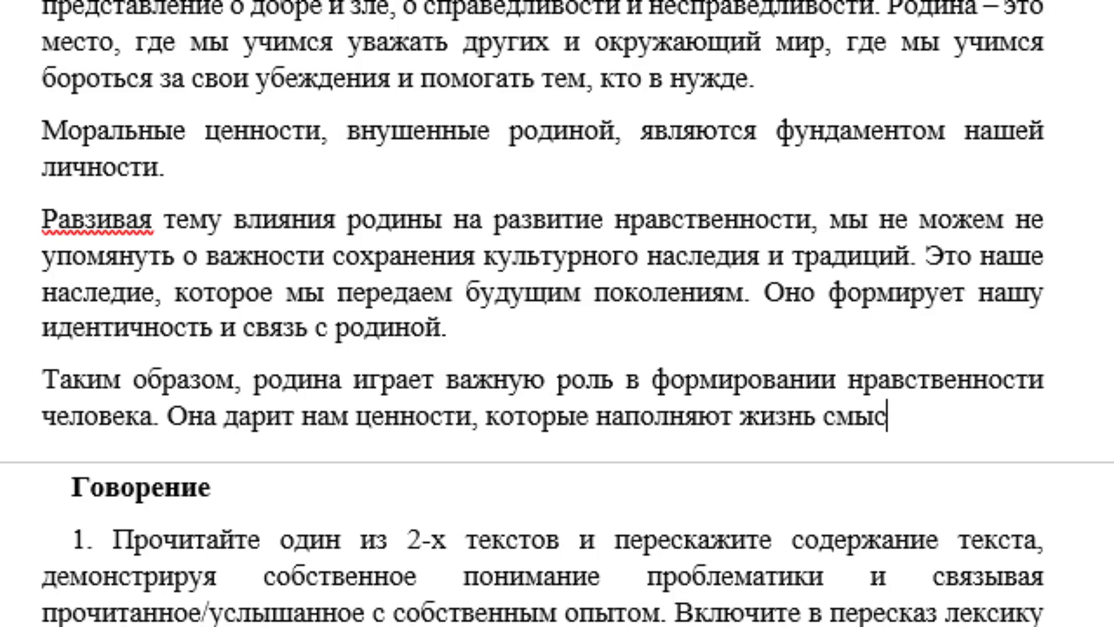
pyautogui.write('лом')
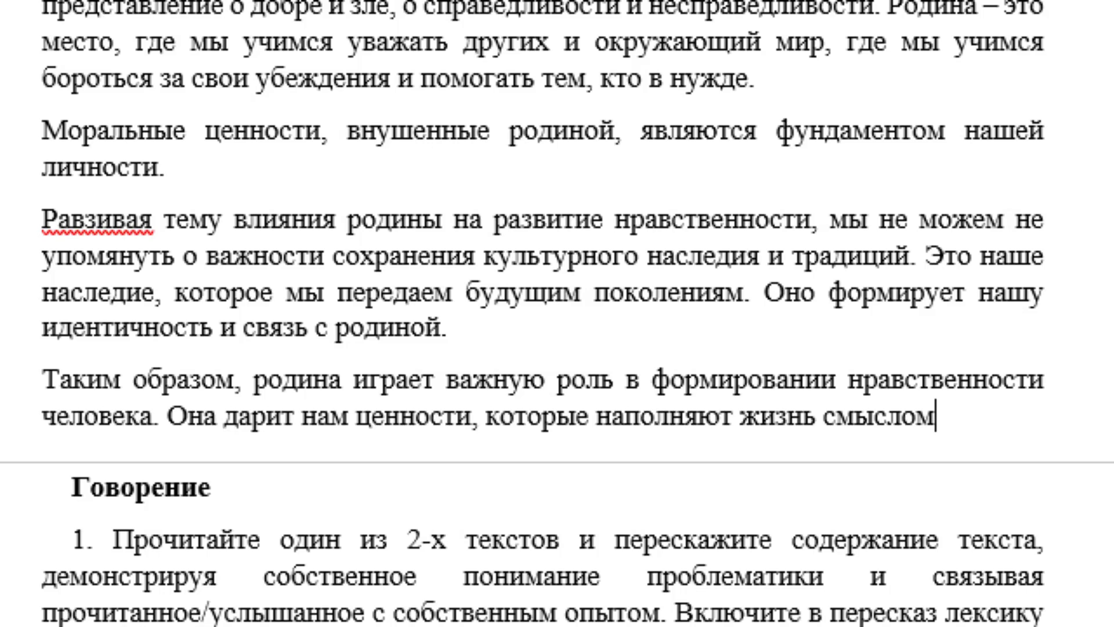
pyautogui.write(' и делае')
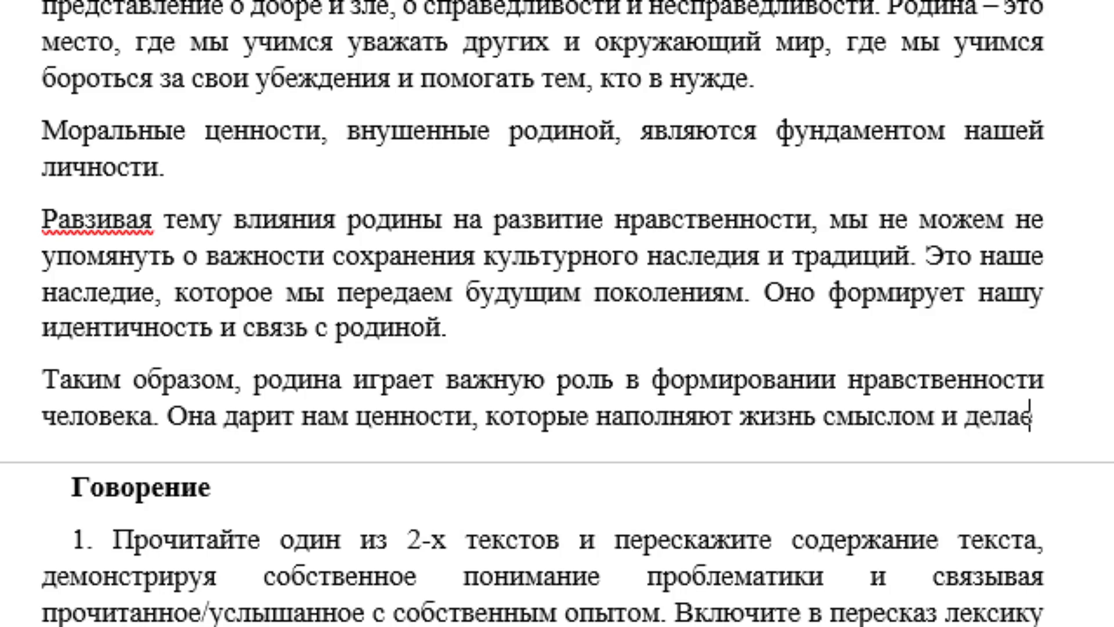
pyautogui.write('т нас лу')
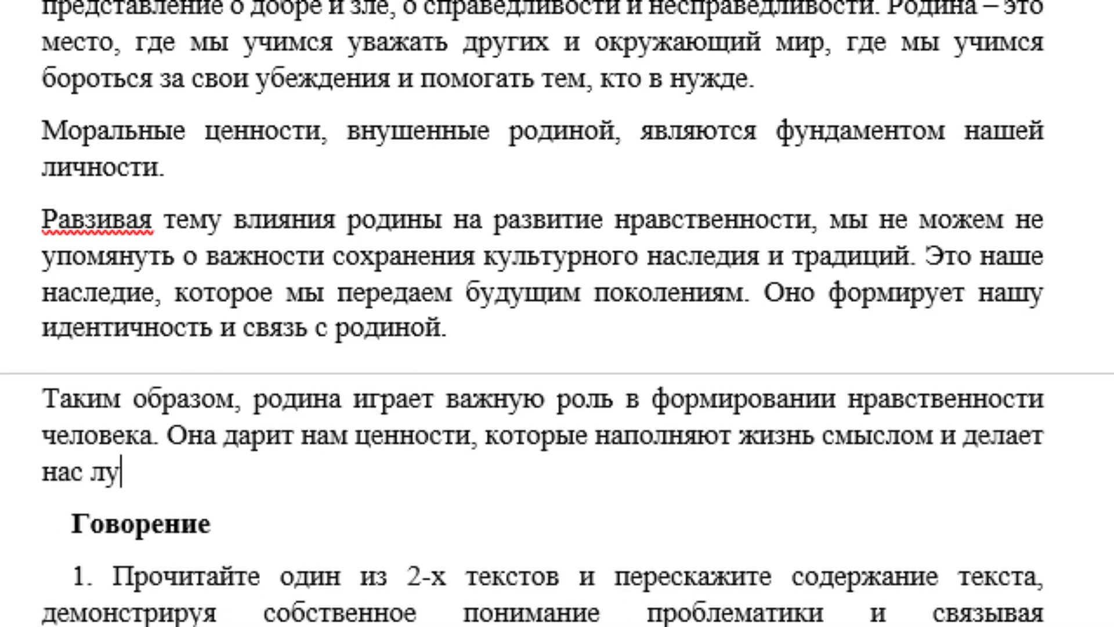
pyautogui.write('чшими ')
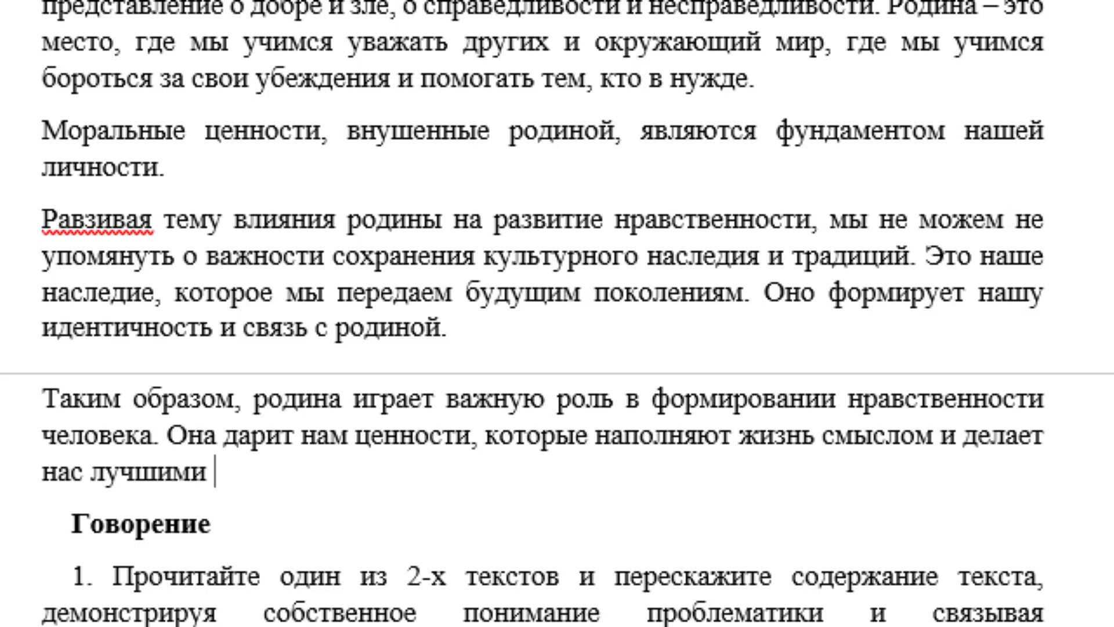
pyautogui.write('граждана')
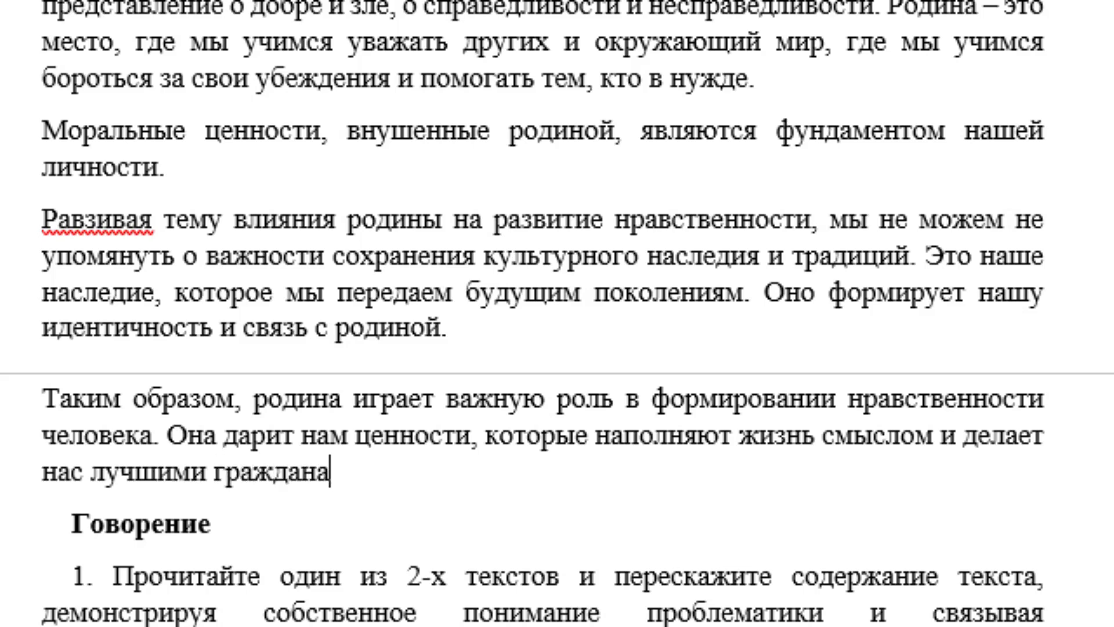
pyautogui.write('и')
pyautogui.press('BackSpace')
# - Add 'Мы должны беречь и уважать свою родину…', ending 'нравственных ценностей и убеждений.'
pyautogui.write('и и ')
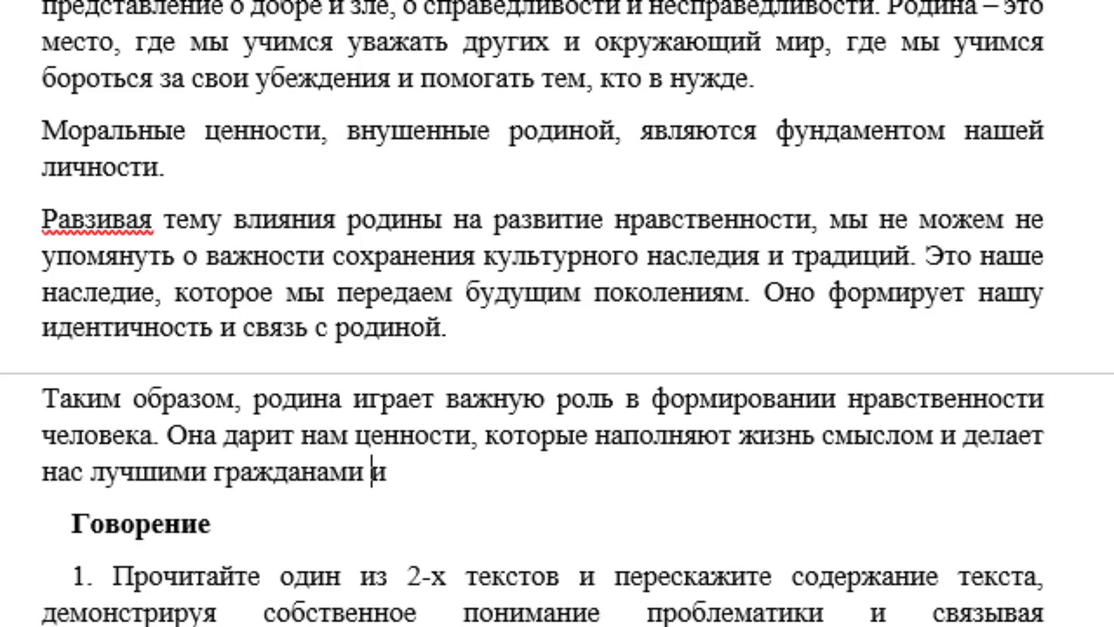
pyautogui.write('лучши')
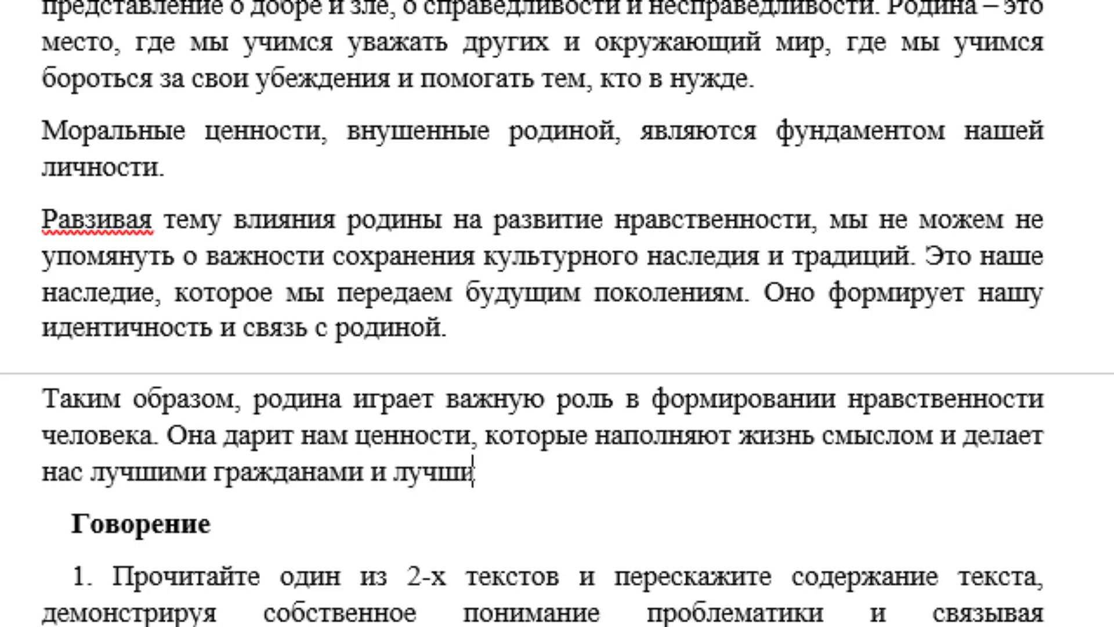
pyautogui.write('ми людь')
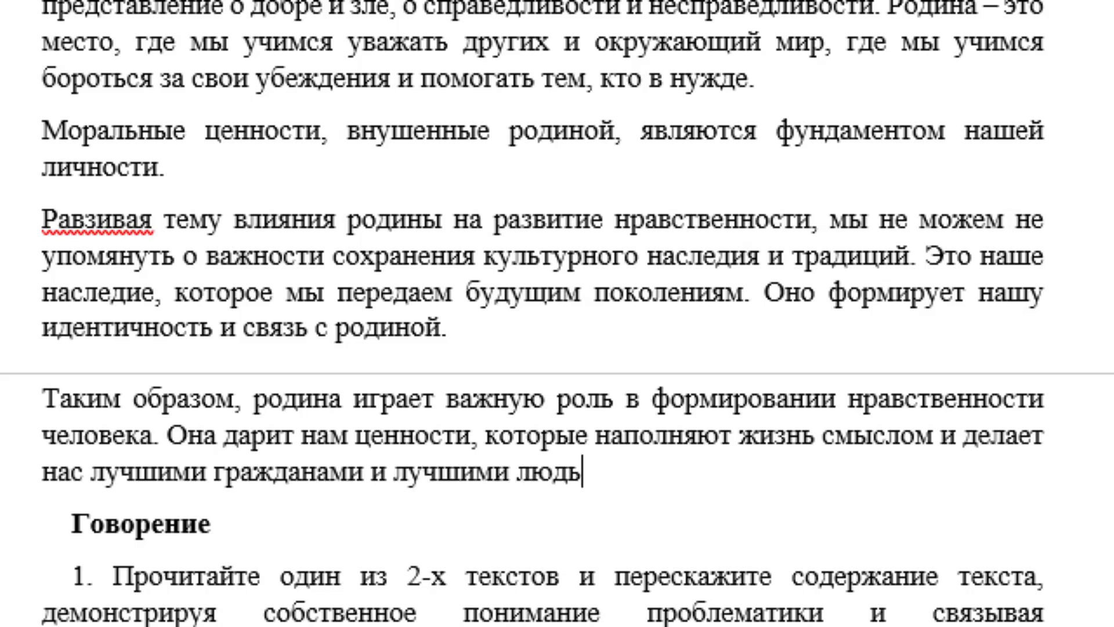
pyautogui.write('ми. ')
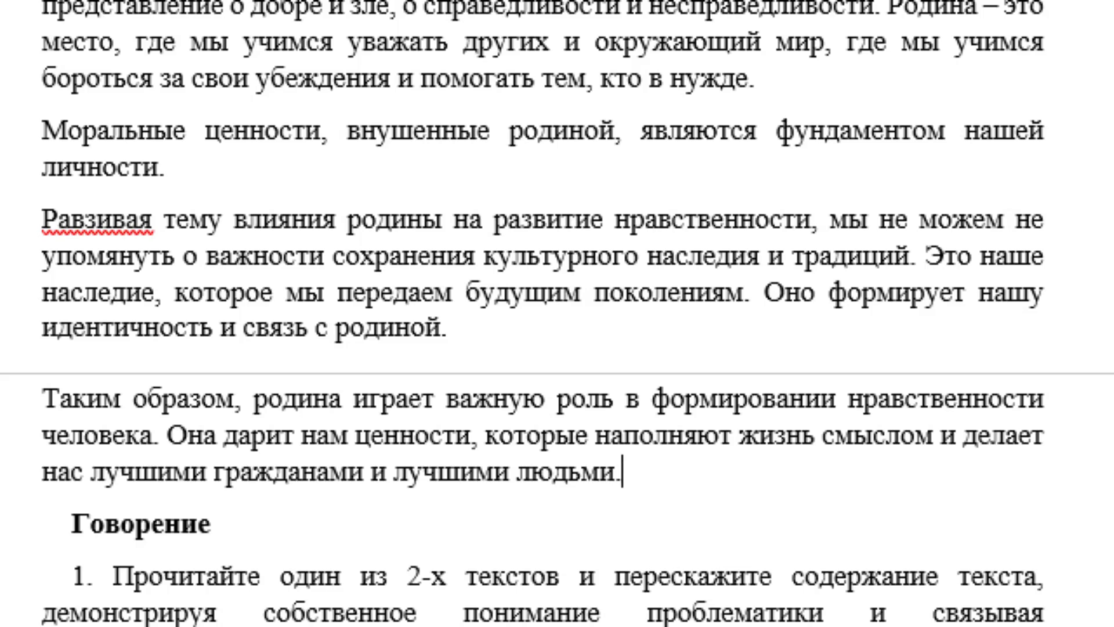
pyautogui.write('М')
pyautogui.write('ы должны ')
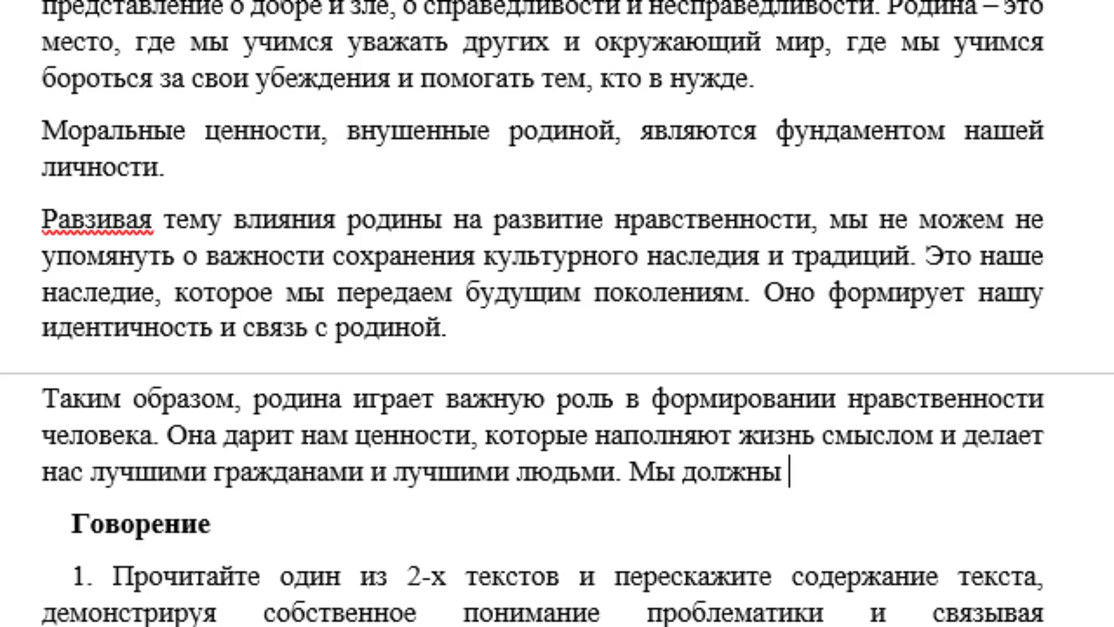
pyautogui.write('беречь')
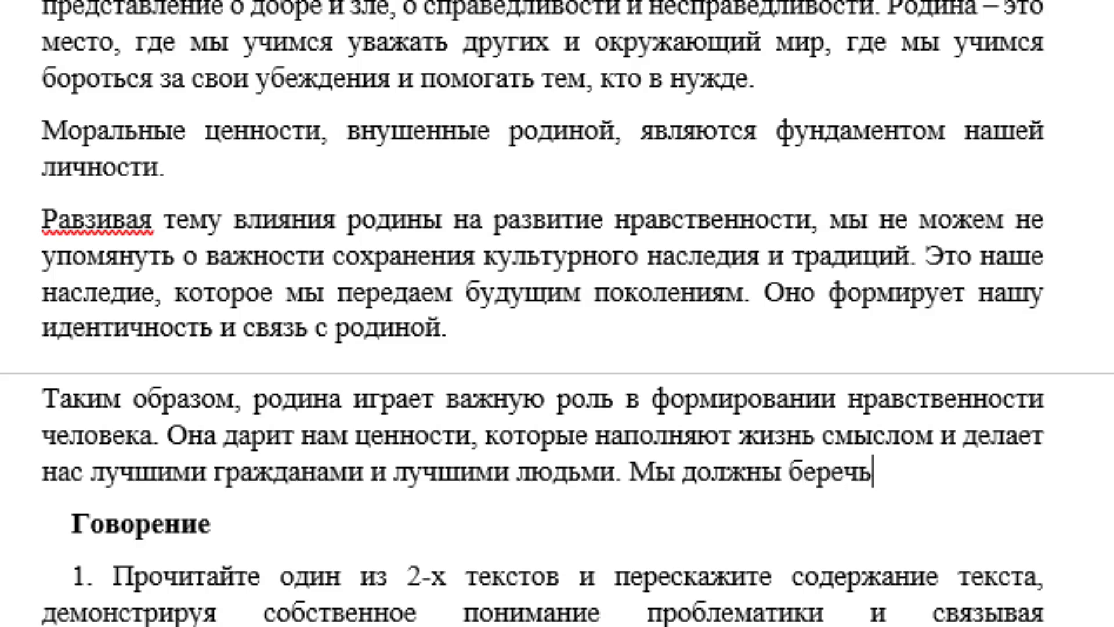
pyautogui.write(' и ува')
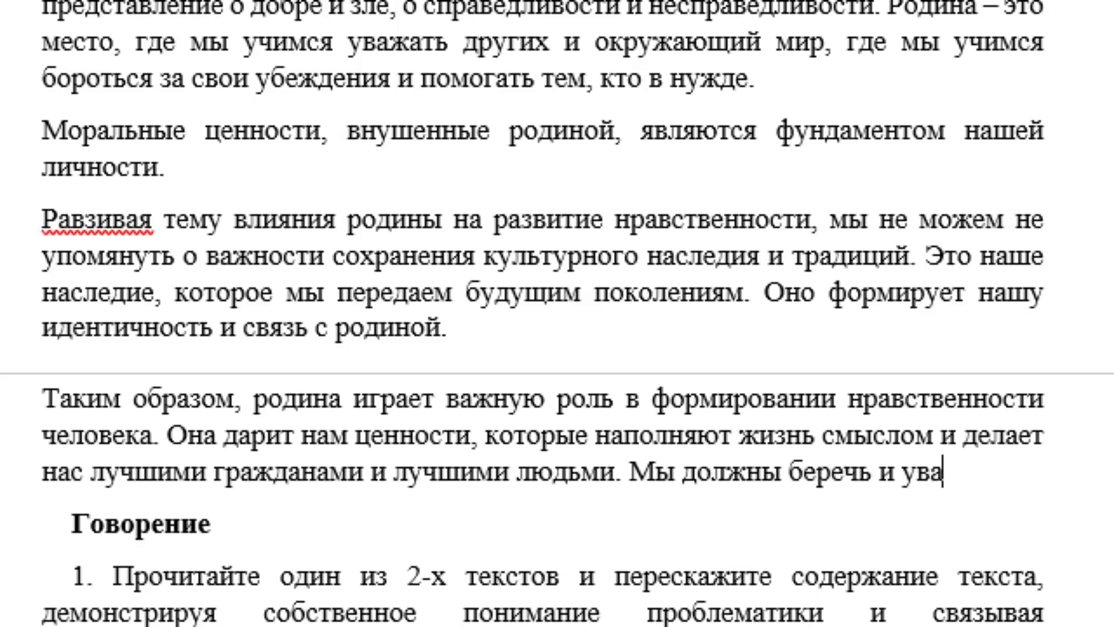
pyautogui.write('жать св')
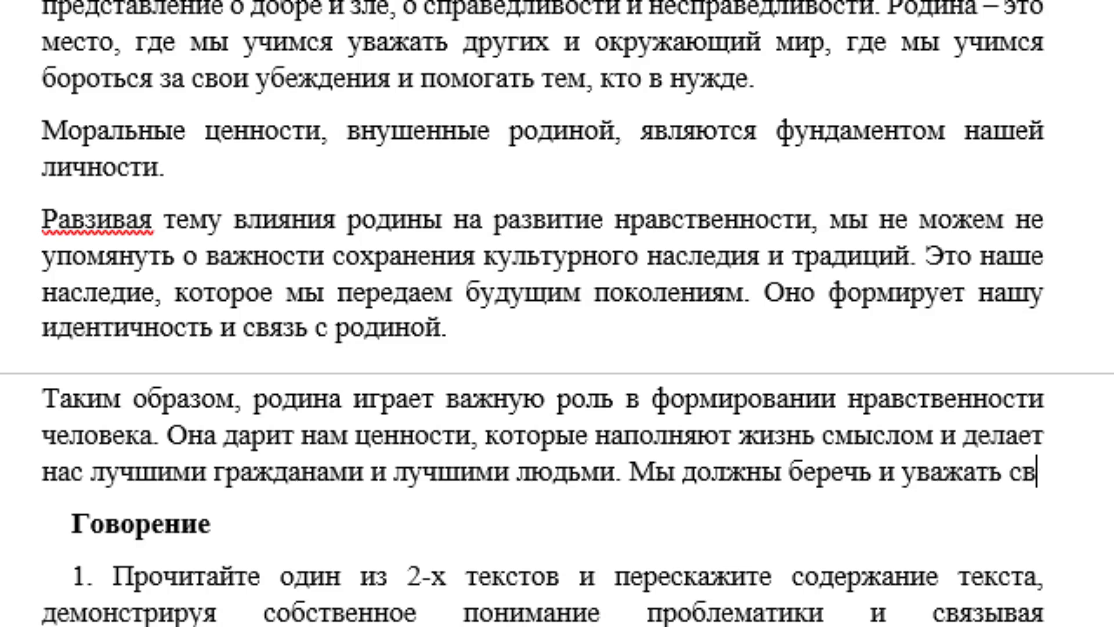
pyautogui.write('ою роди')
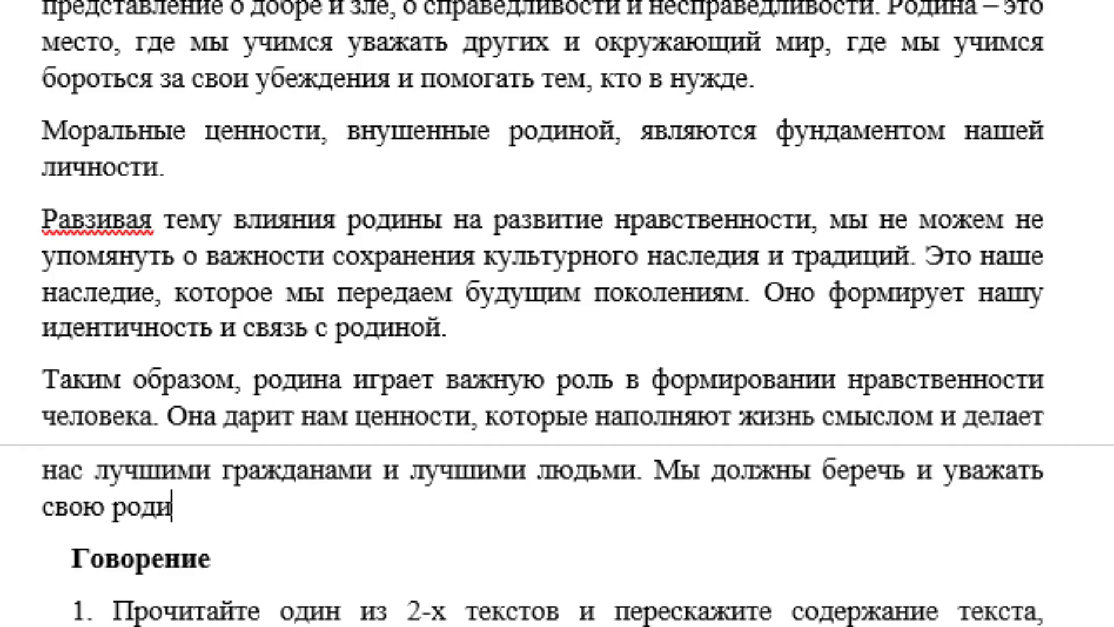
pyautogui.write('ну, пото')
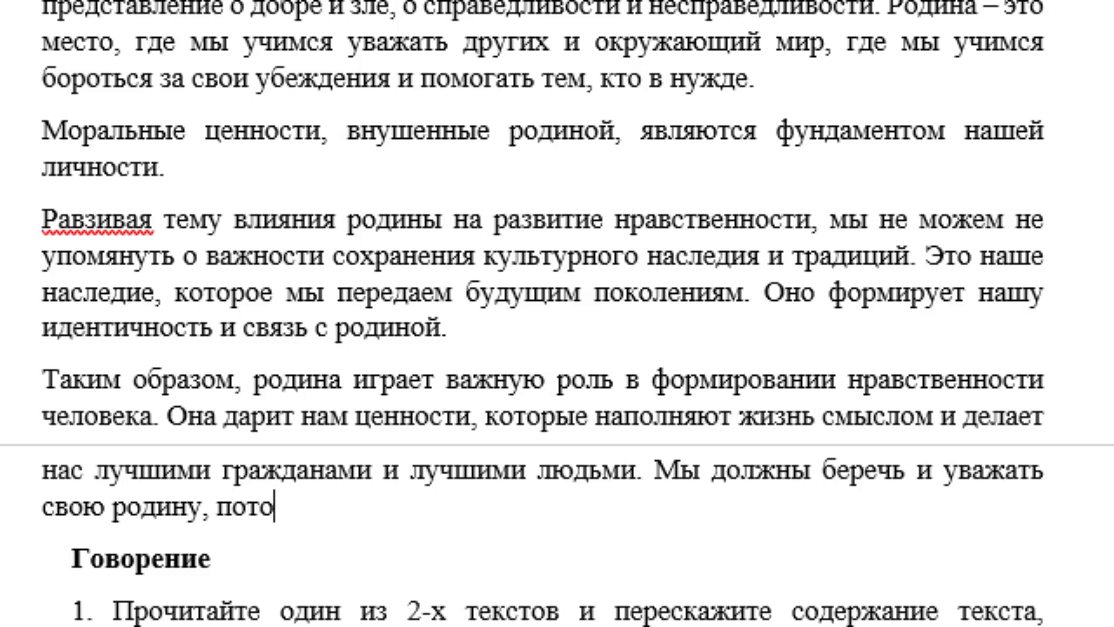
pyautogui.write('му что он')
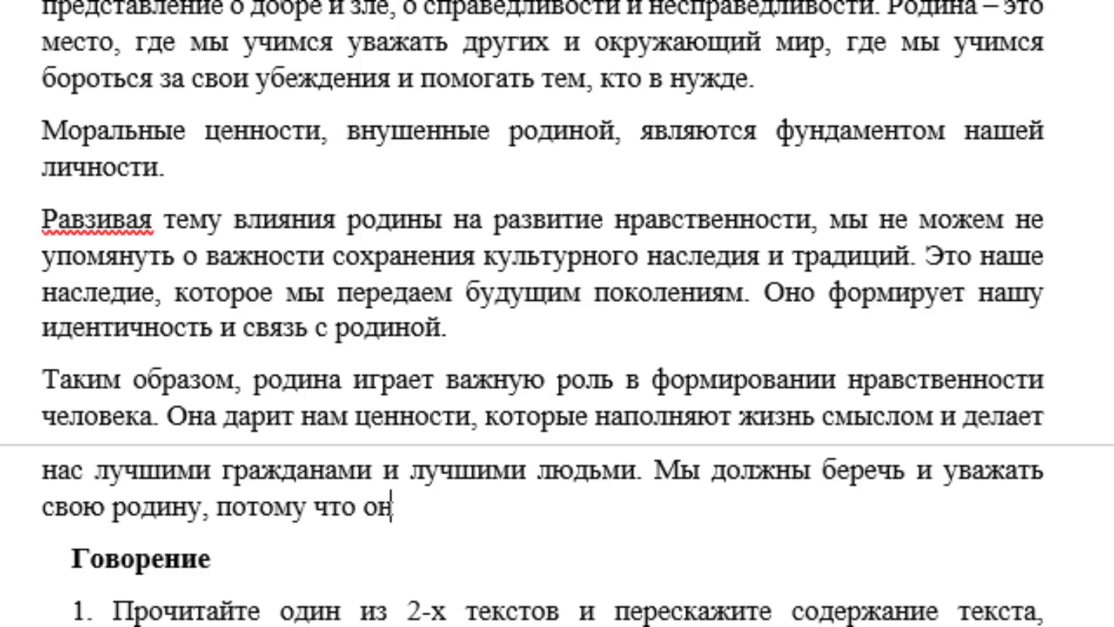
pyautogui.write('а - источ')
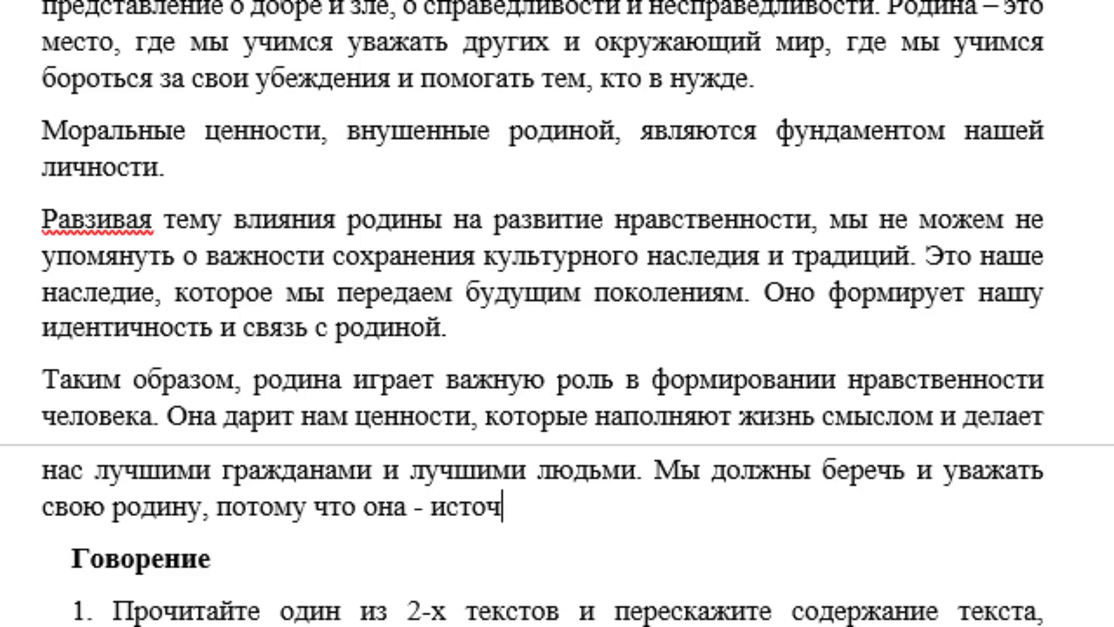
pyautogui.write('ник на')
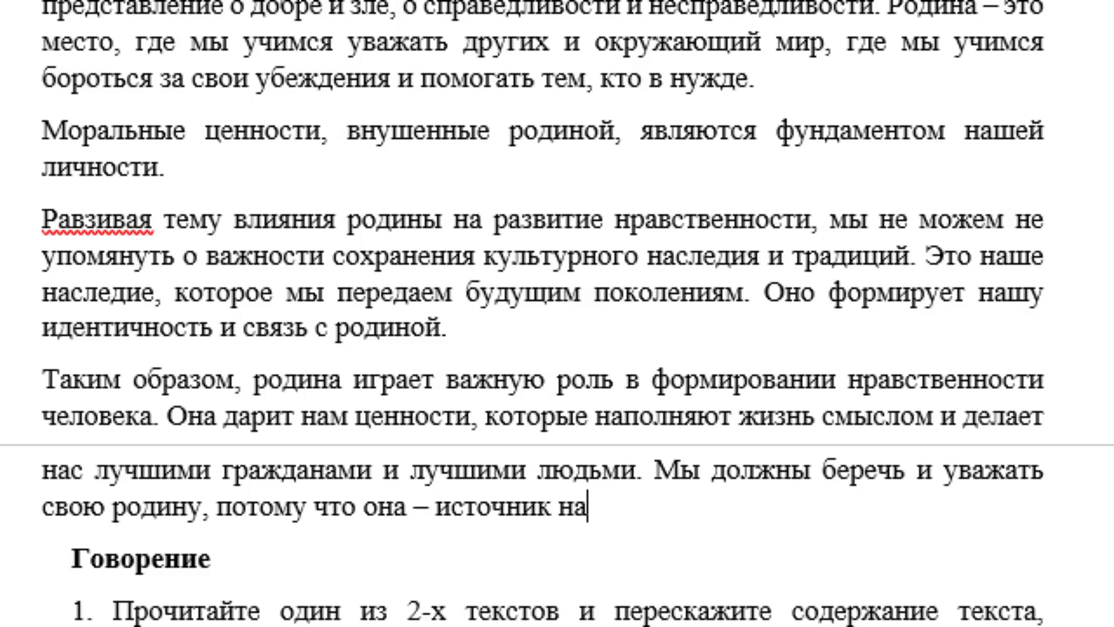
pyautogui.write('ших ')
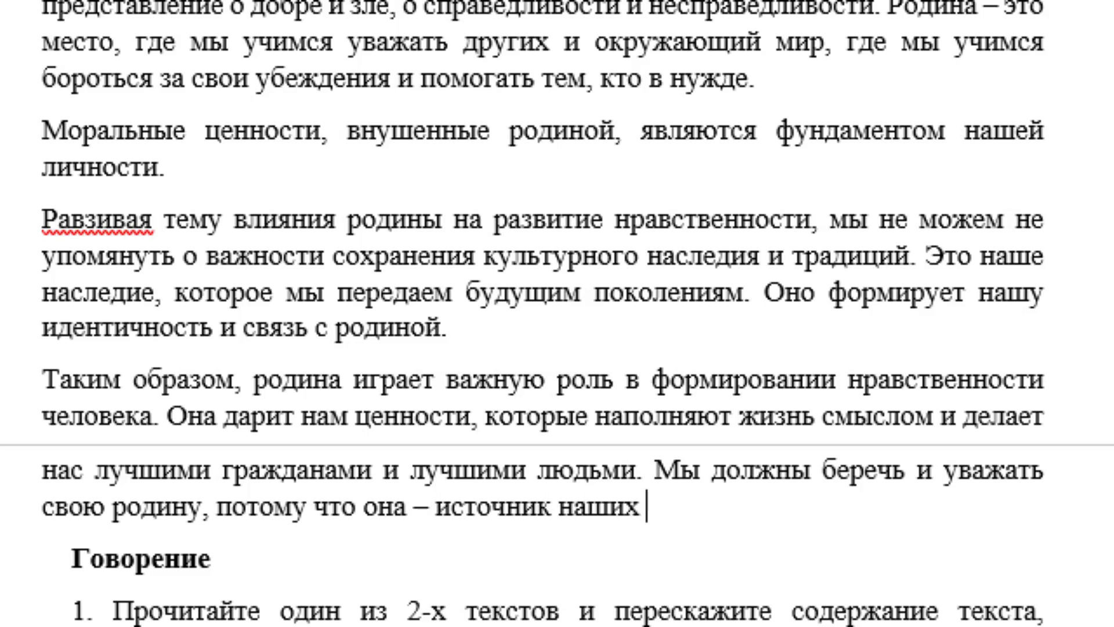
pyautogui.write('нравствнн')
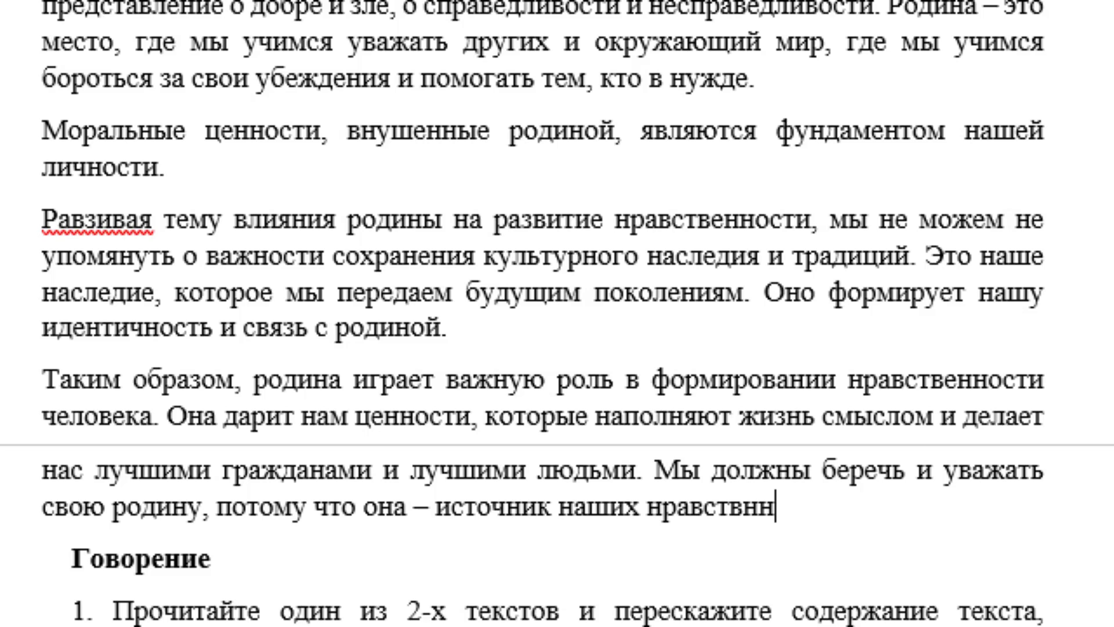
pyautogui.press('BackSpace')
pyautogui.press('BackSpace')
pyautogui.write('енны')
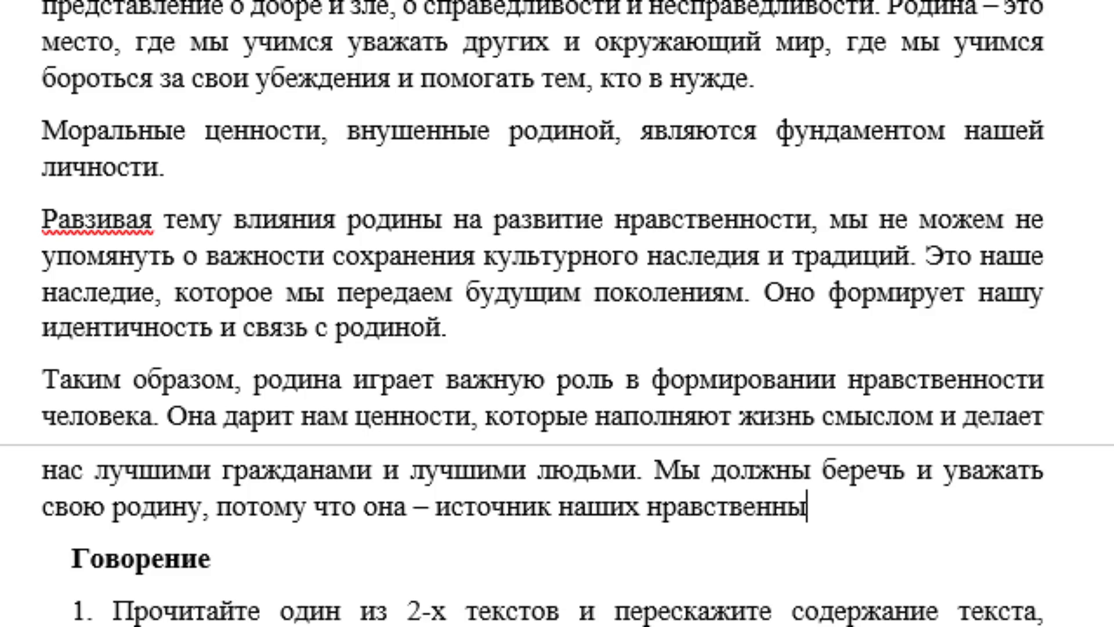
pyautogui.write('х е')
pyautogui.press('BackSpace')
pyautogui.write('ценносте')
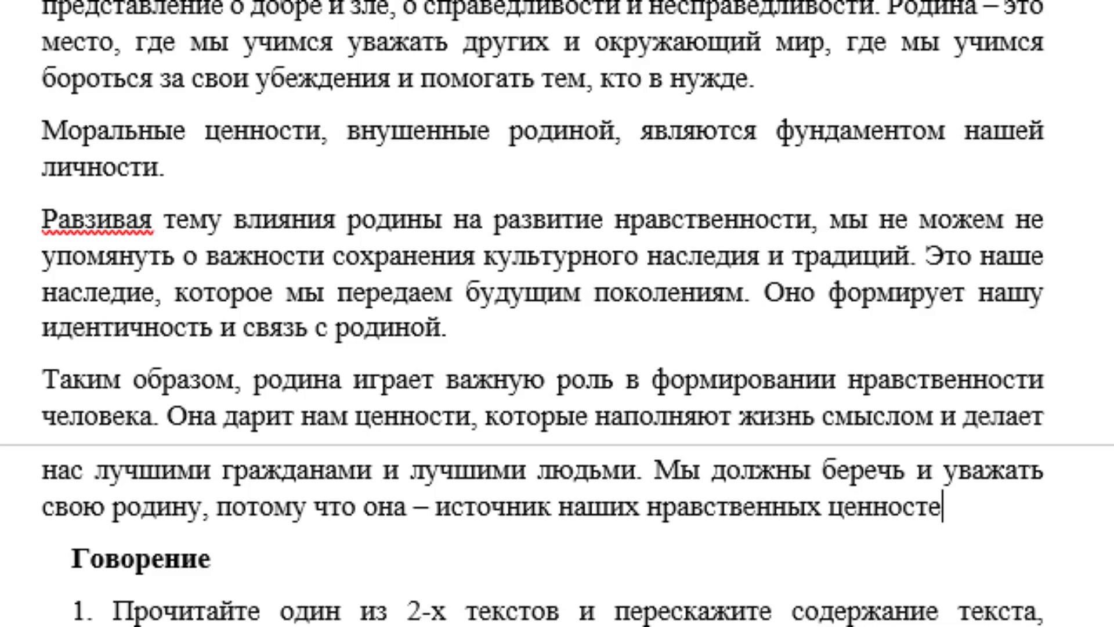
pyautogui.write('й и убеж')
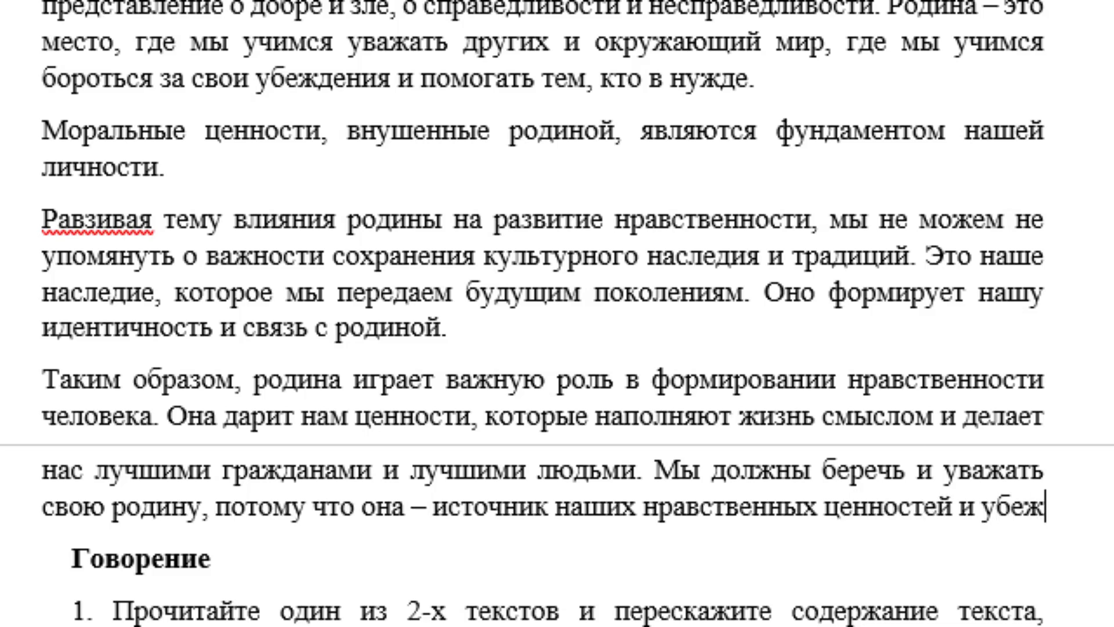
pyautogui.write('дений.')
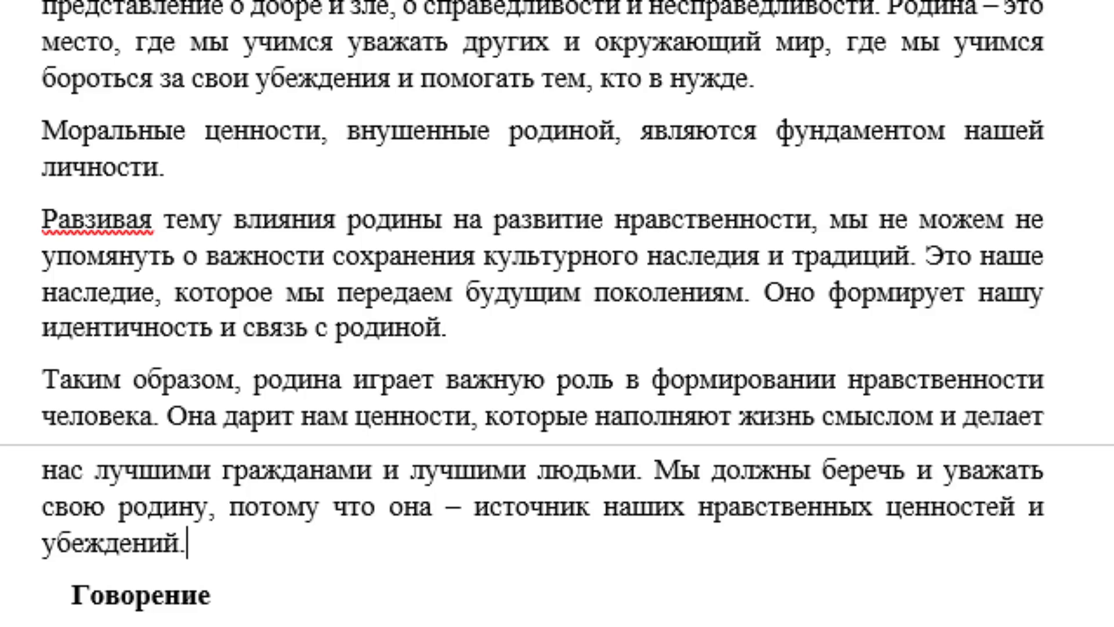
# - Select the retelling task instructions and the preparation-time line
pyautogui.scroll(-5, 355, 435)
pyautogui.scroll(-5, 323, 377)
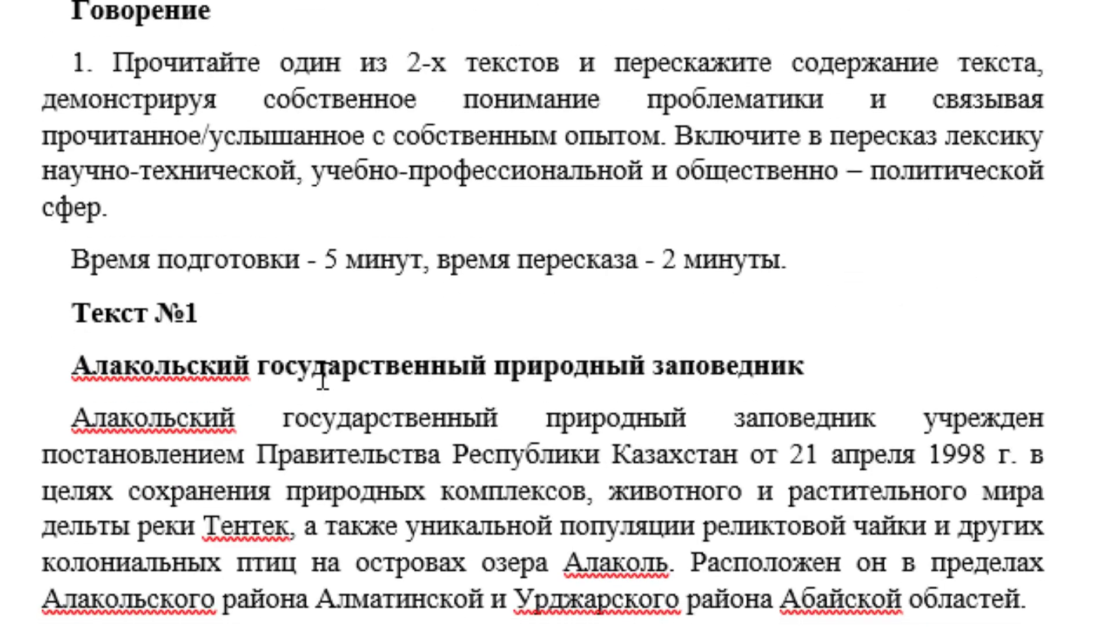
pyautogui.scroll(1, 261, 203)
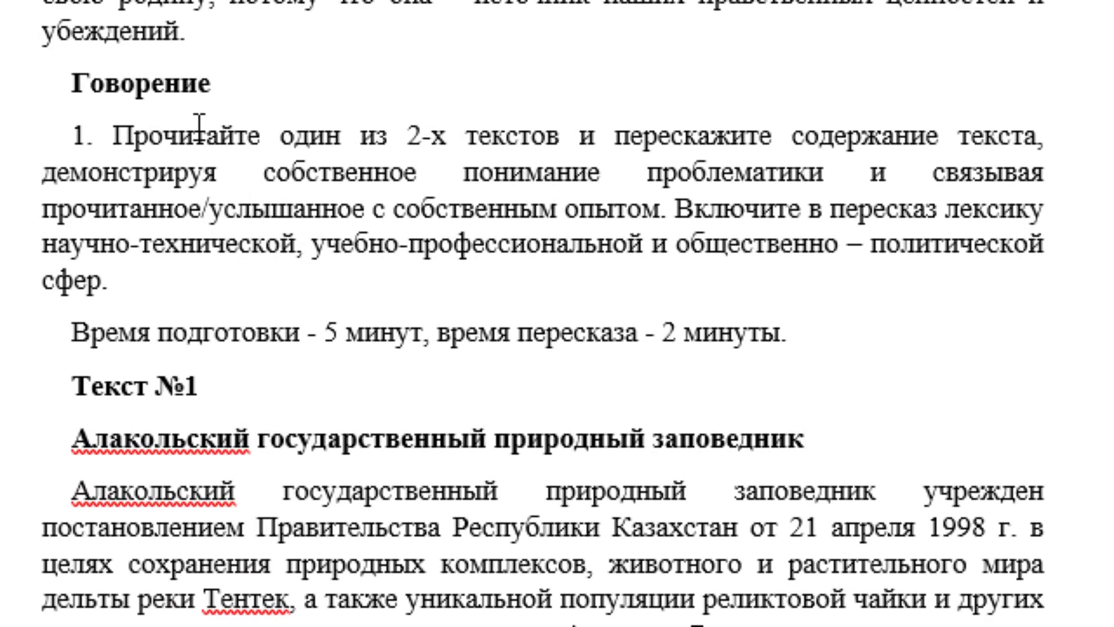
pyautogui.moveTo(199, 123); pyautogui.dragTo(298, 281)
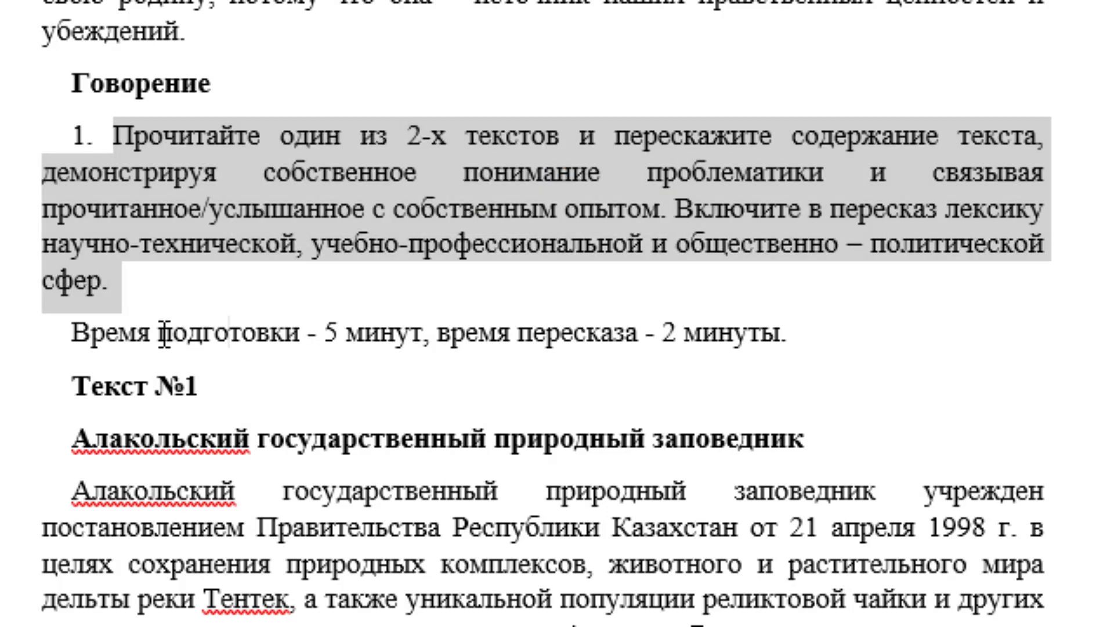
pyautogui.moveTo(119, 334); pyautogui.dragTo(780, 334)
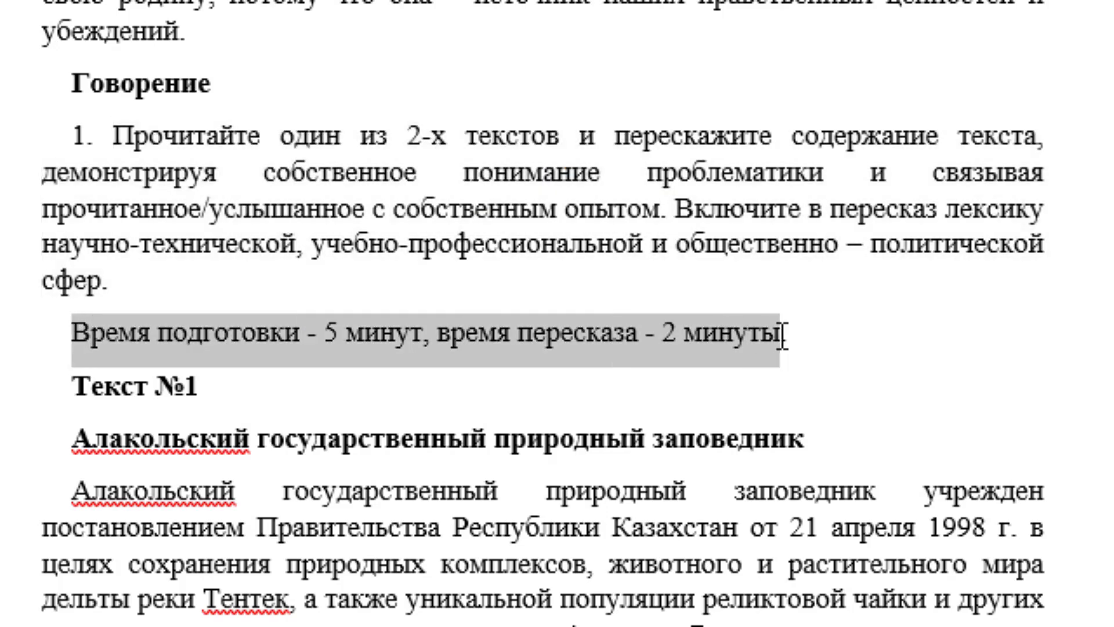
pyautogui.click(391, 303)
# - Jump to the end of the document, below the second text's final paragraph
pyautogui.hotkey('ctrl', 'End')
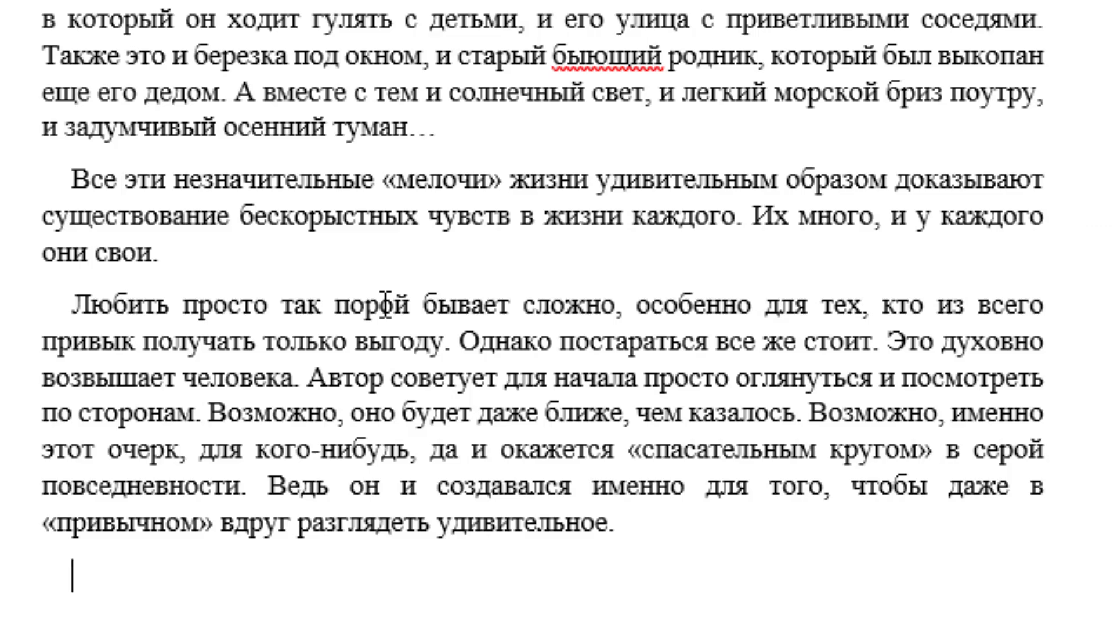
pyautogui.scroll(3, 307, 313)
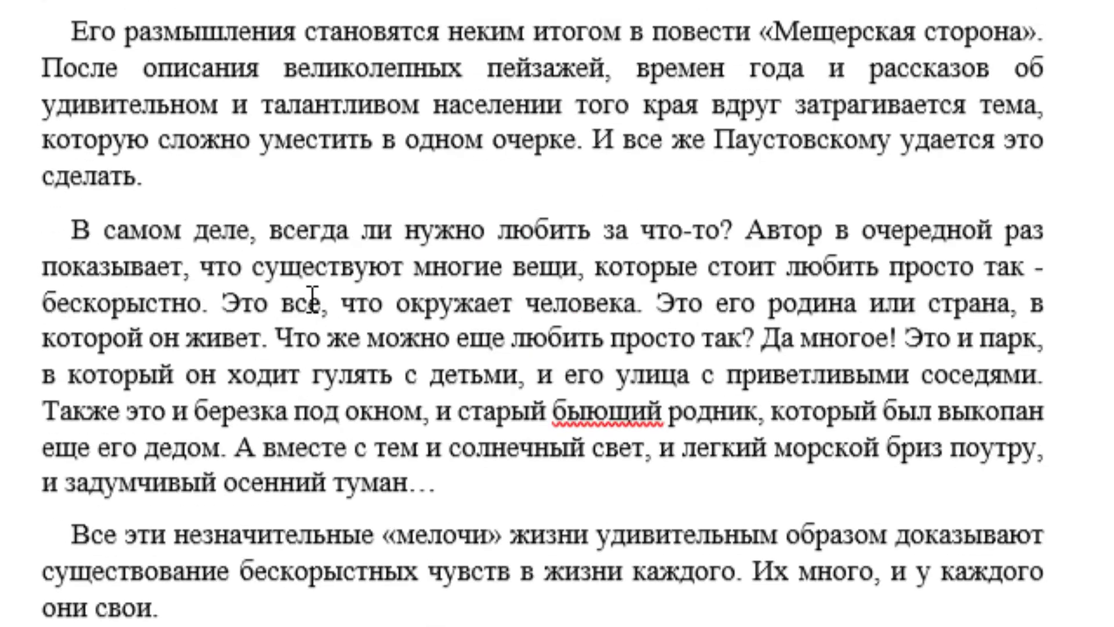
pyautogui.scroll(5, 312, 299)
pyautogui.scroll(5, 312, 299)
pyautogui.scroll(1, 313, 296)
pyautogui.scroll(3, 316, 291)
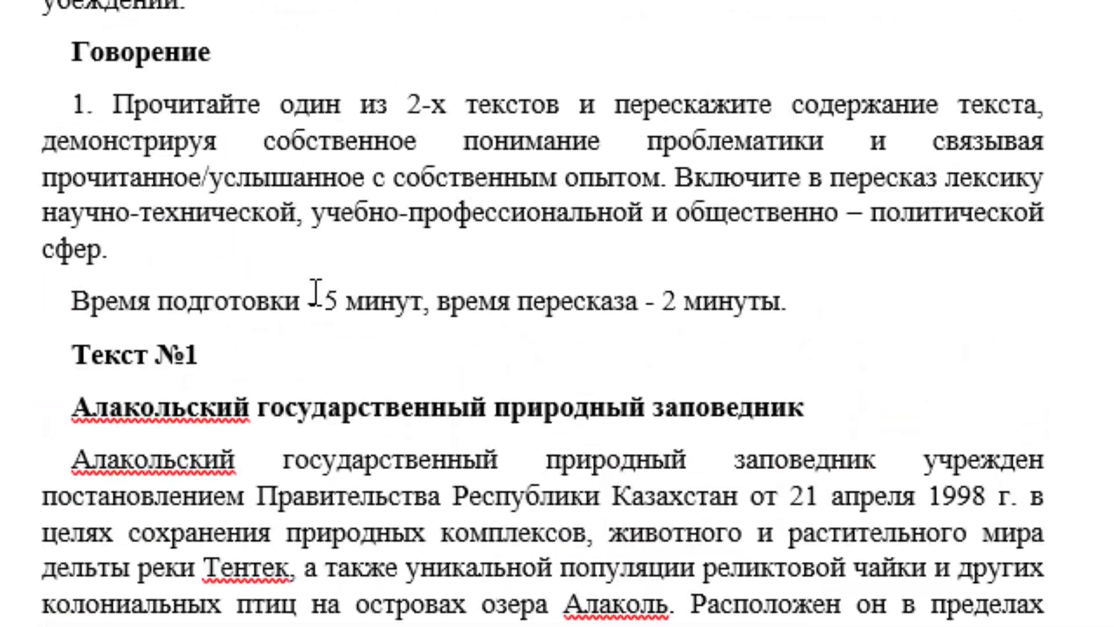
pyautogui.scroll(-2, 609, 316)
pyautogui.scroll(-5, 638, 317)
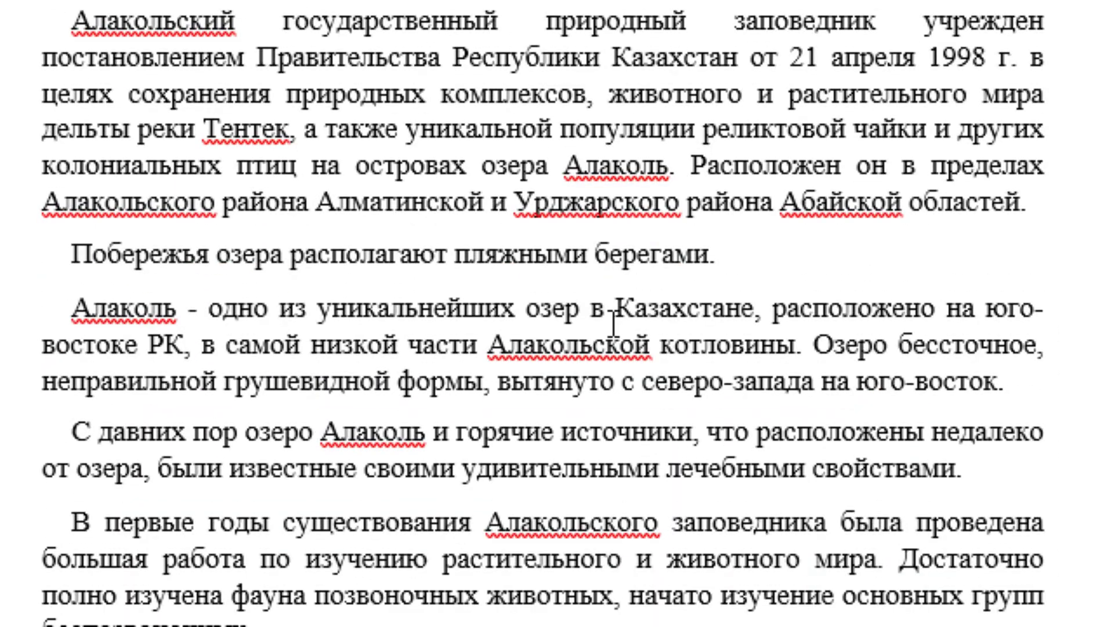
pyautogui.scroll(-5, 614, 316)
pyautogui.scroll(-10, 580, 348)
pyautogui.scroll(-5, 406, 464)
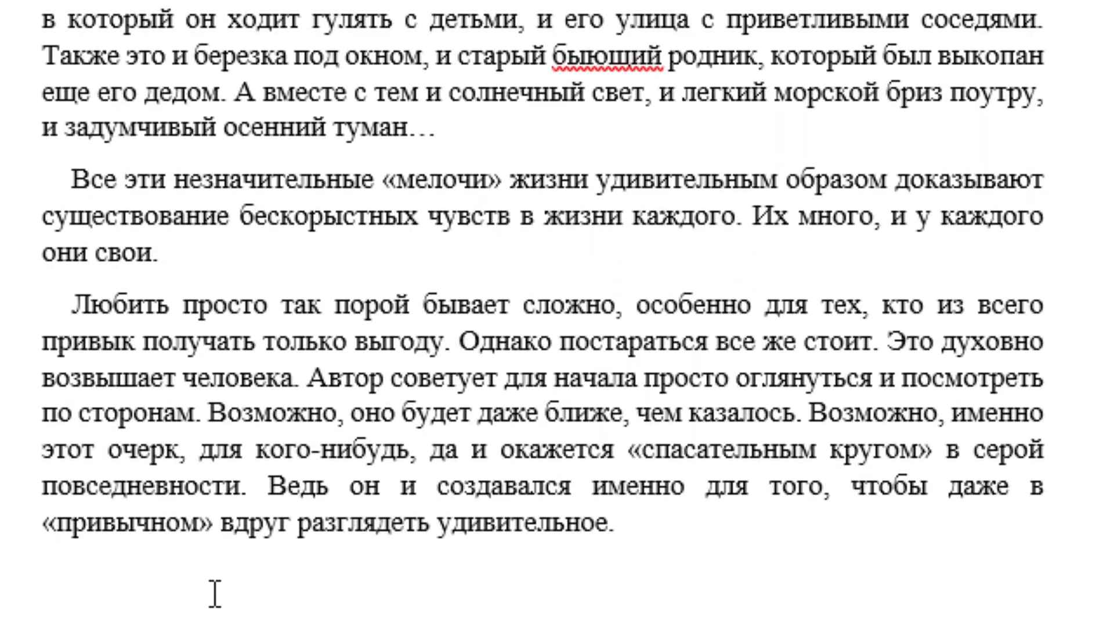
# - Add the line 'Пересказ по первому тексту:' after the second text, with an empty line below
pyautogui.write('Пере')
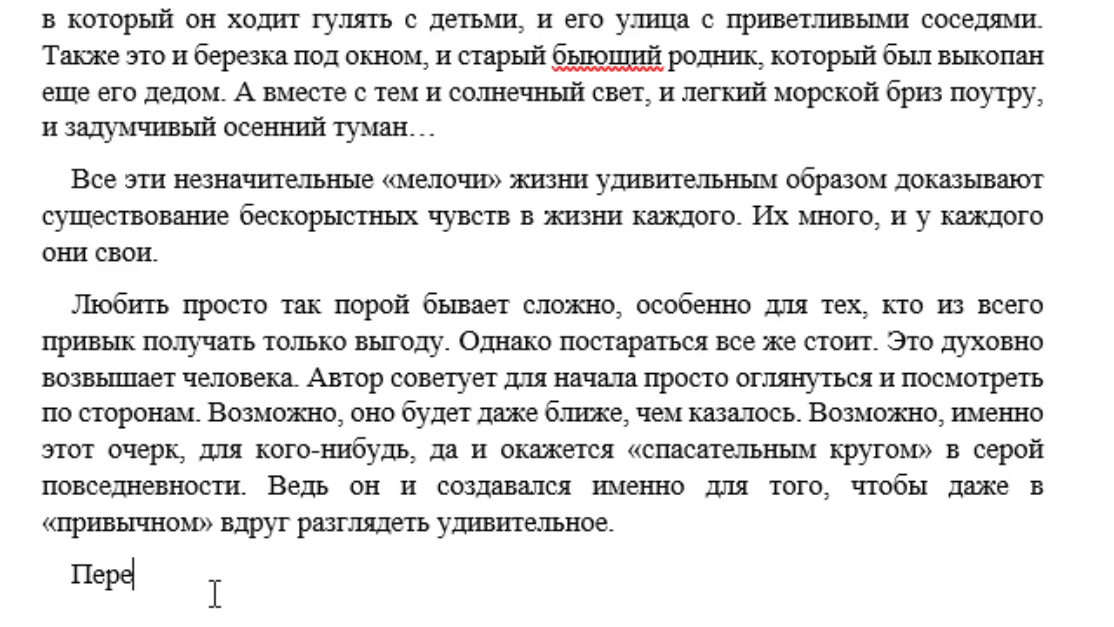
pyautogui.write('сказ по')
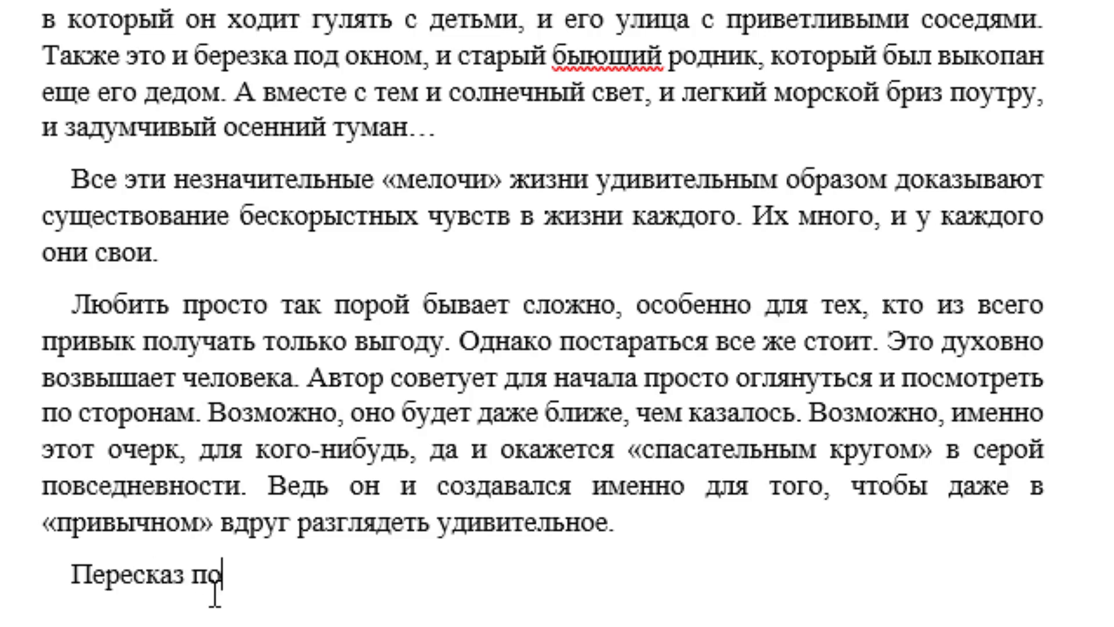
pyautogui.write(' первому тек')
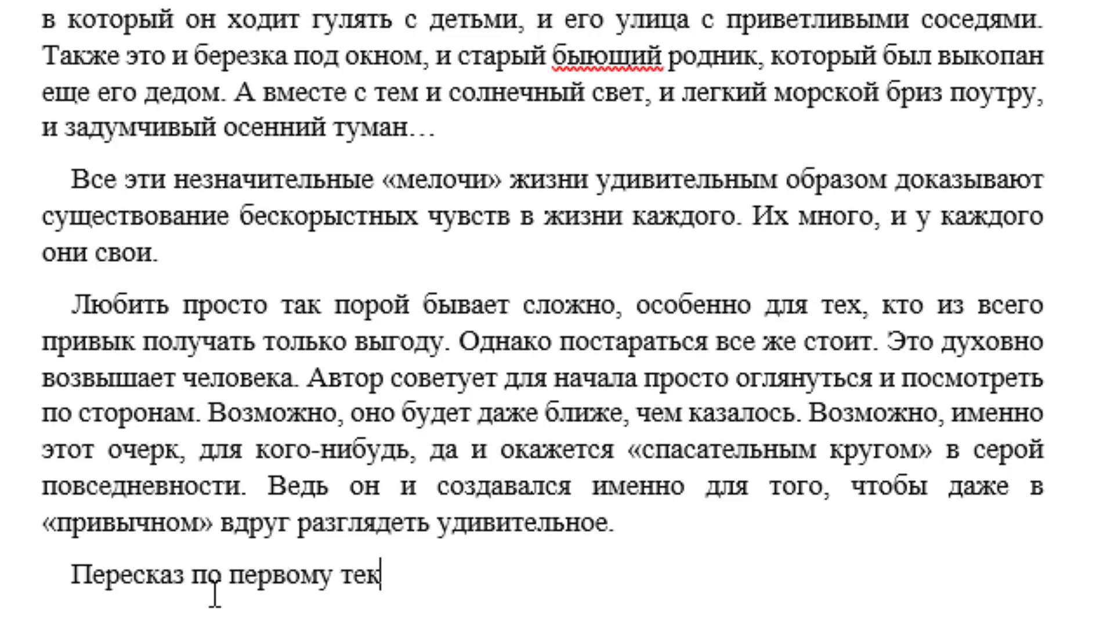
pyautogui.write('сту?')
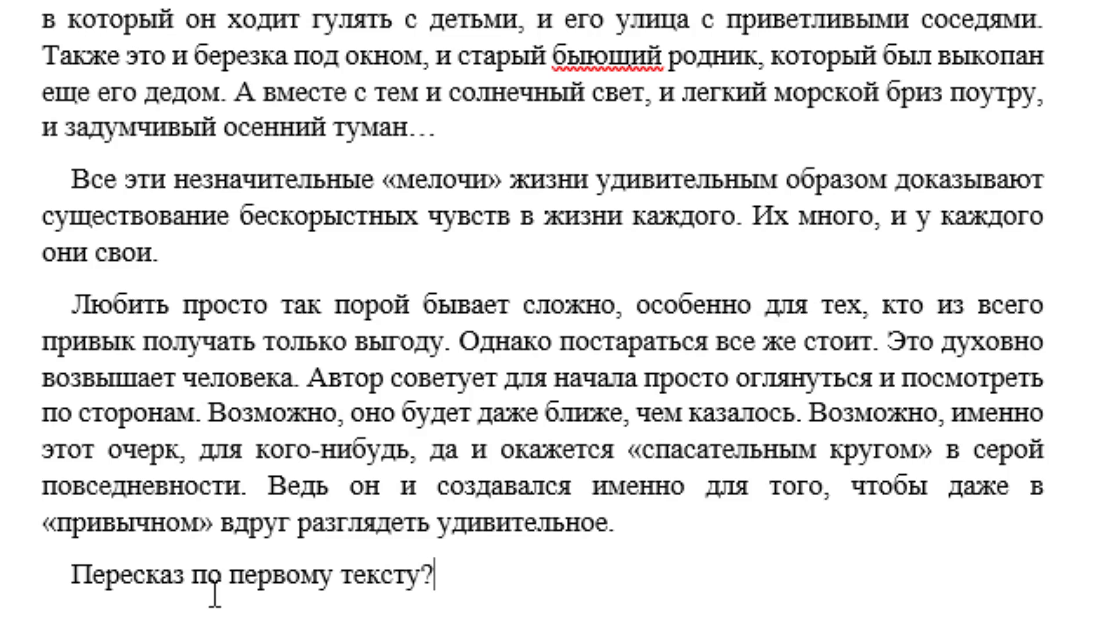
pyautogui.press('BackSpace')
pyautogui.write(':')
pyautogui.press('Return')
pyautogui.scroll(-3, 214, 592)
pyautogui.scroll(-1, 215, 592)
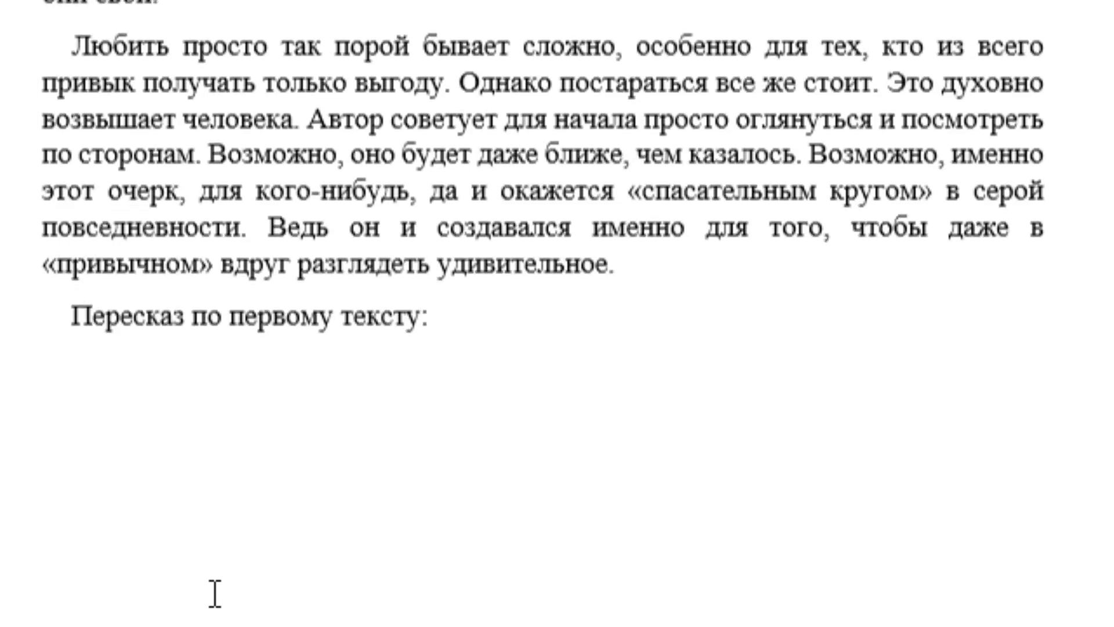
pyautogui.scroll(-2, 214, 592)
pyautogui.scroll(-2, 214, 592)
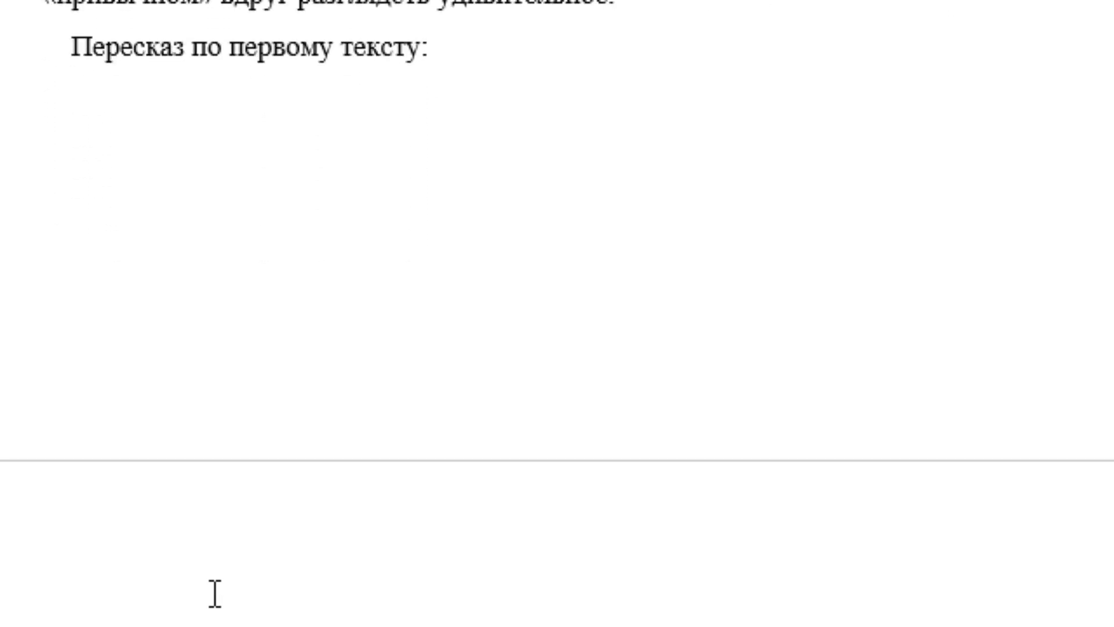
# - Insert the Alakol reserve retelling and make the 'Пересказ по первому тексту:' heading bold
pyautogui.click(263, 514)
pyautogui.scroll(-2, 325, 323)
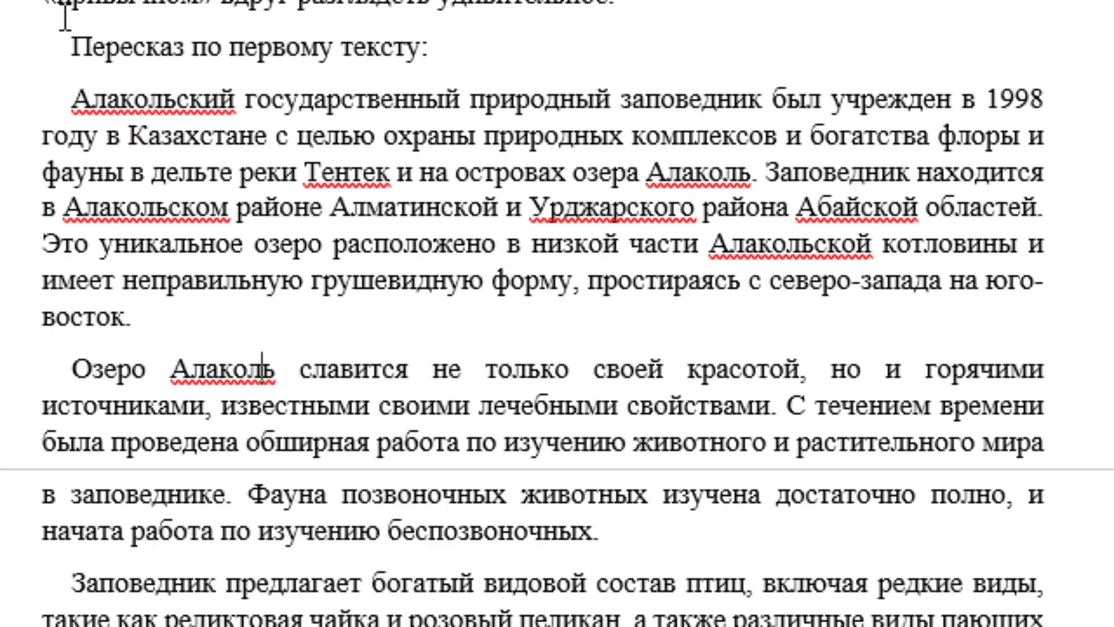
pyautogui.moveTo(55, 44); pyautogui.dragTo(464, 45)
pyautogui.hotkey('ctrl', 'b')
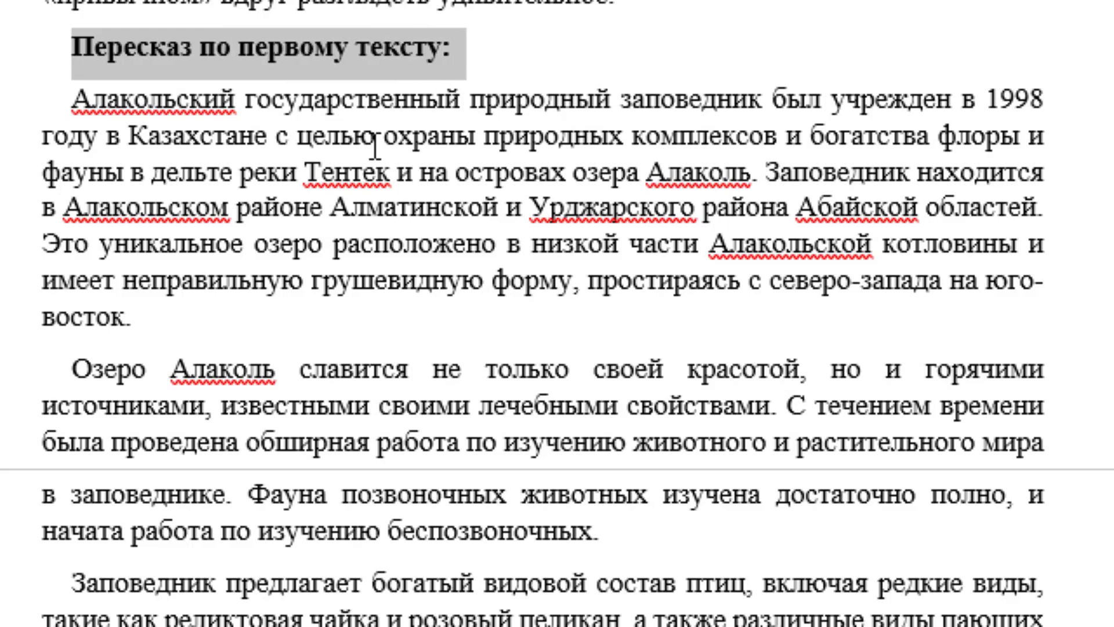
pyautogui.click(375, 147)
pyautogui.scroll(-1, 416, 244)
pyautogui.scroll(-1, 417, 244)
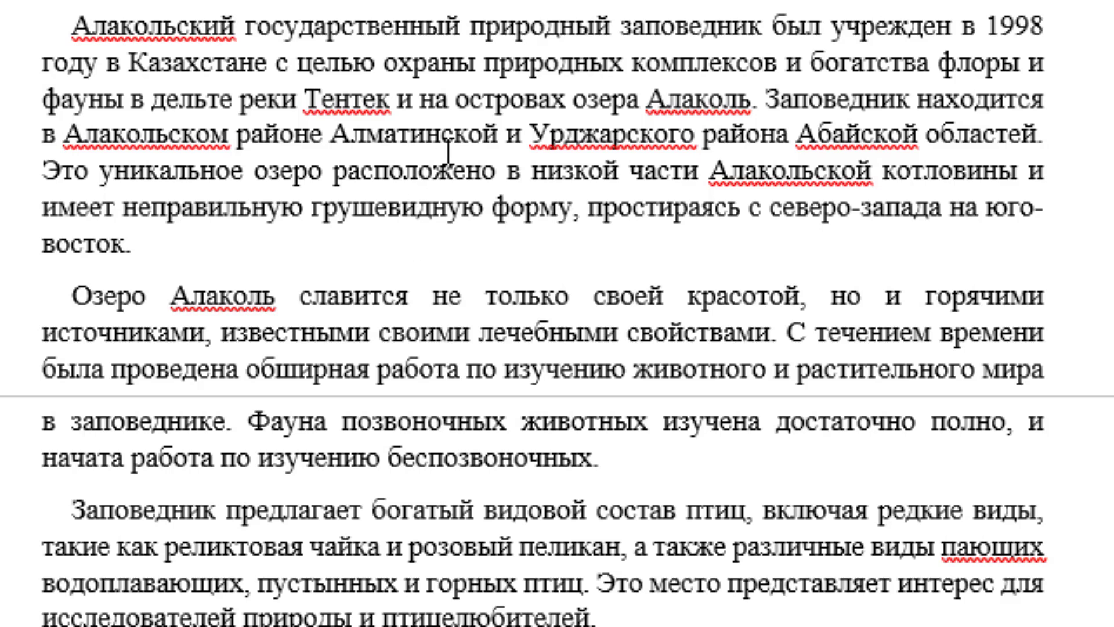
pyautogui.scroll(-1, 451, 170)
pyautogui.scroll(-3, 450, 169)
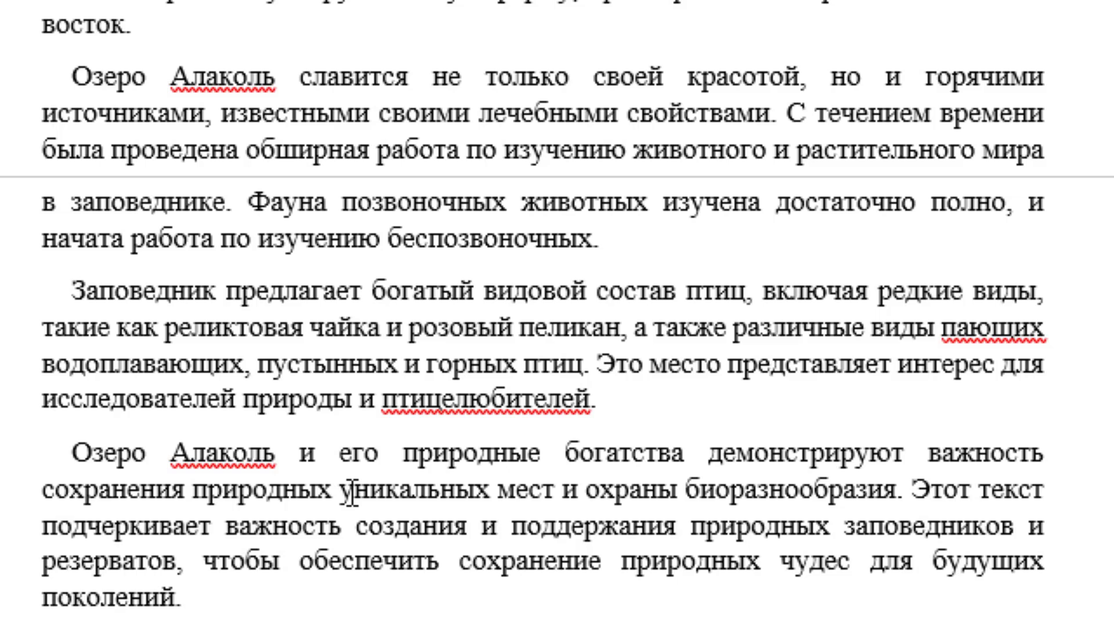
# - Paste the Paustovsky retelling onto the empty line under 'Пересказ по второму тексту:'
pyautogui.scroll(-3, 350, 496)
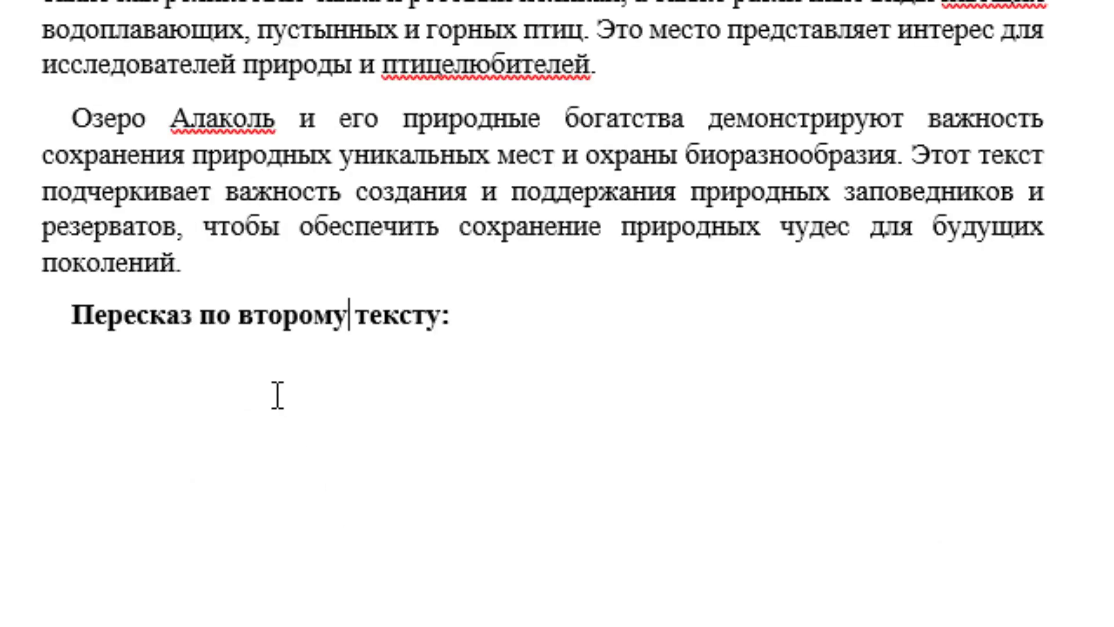
pyautogui.click(95, 352)
pyautogui.hotkey('ctrl', 'v')
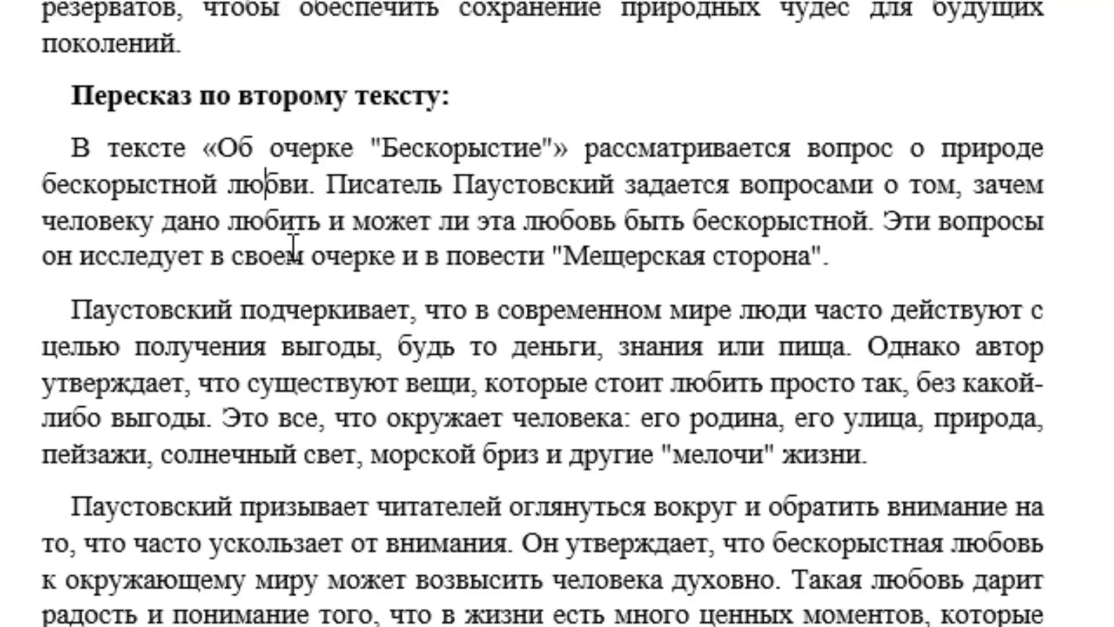
pyautogui.scroll(-1, 295, 239)
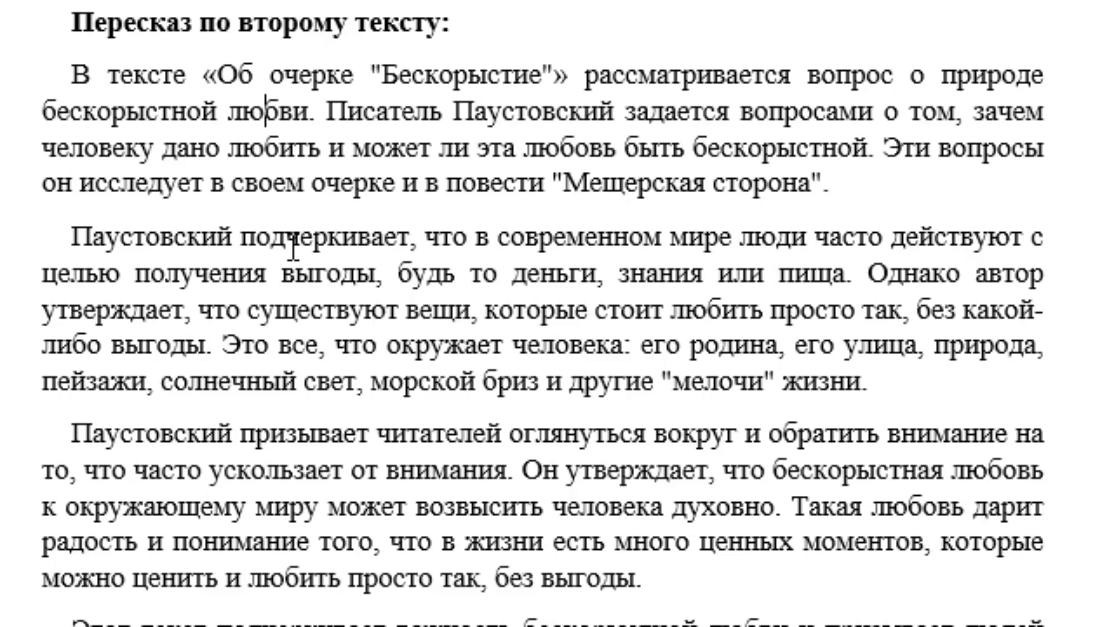
pyautogui.scroll(-2, 293, 247)
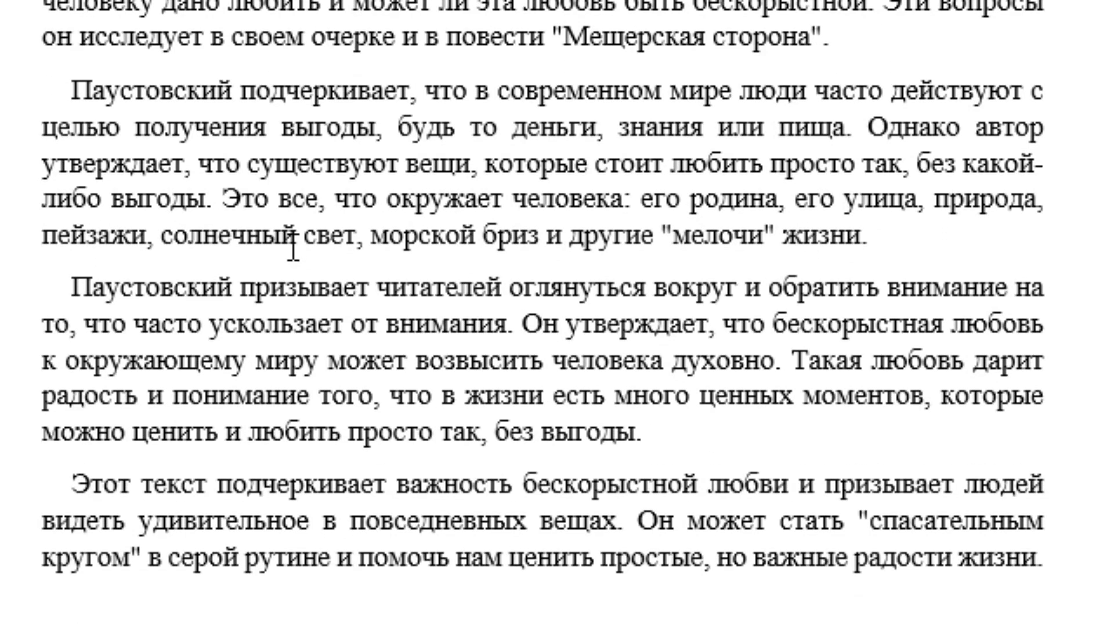